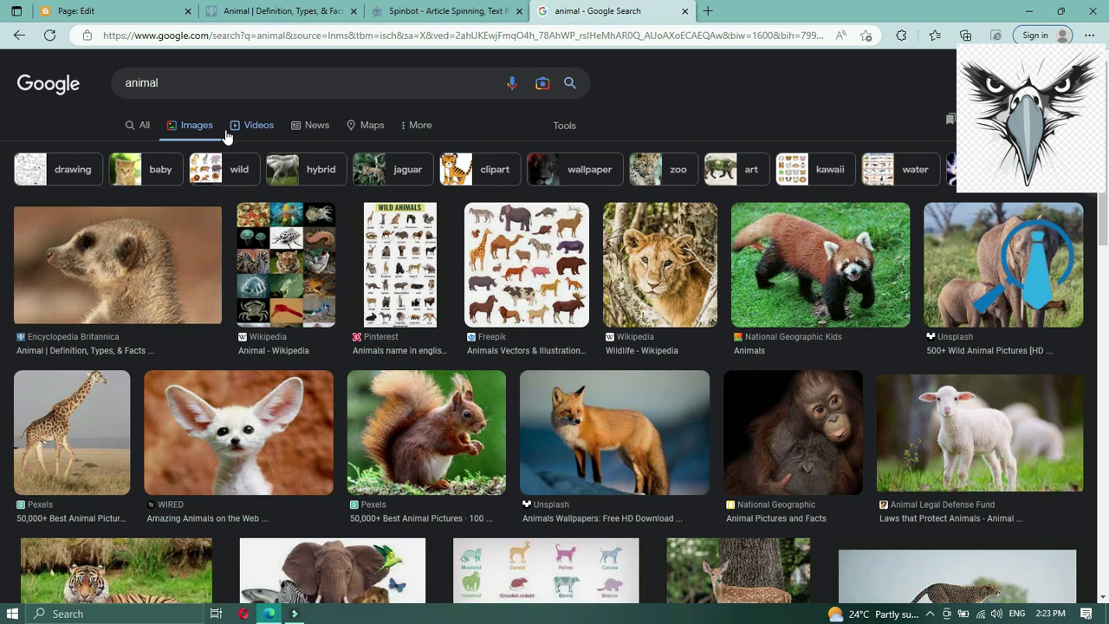
Step: Open the Pexels animal pictures from the image search results and download the photo of the green parrot
click(44, 504)
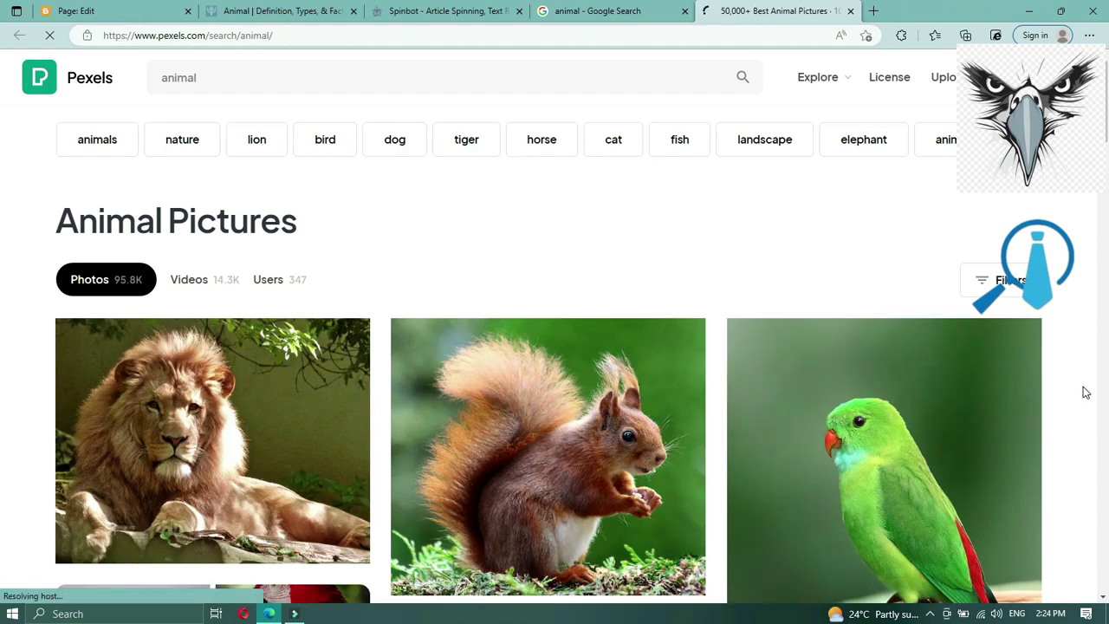
scroll(1086, 392, down, 3)
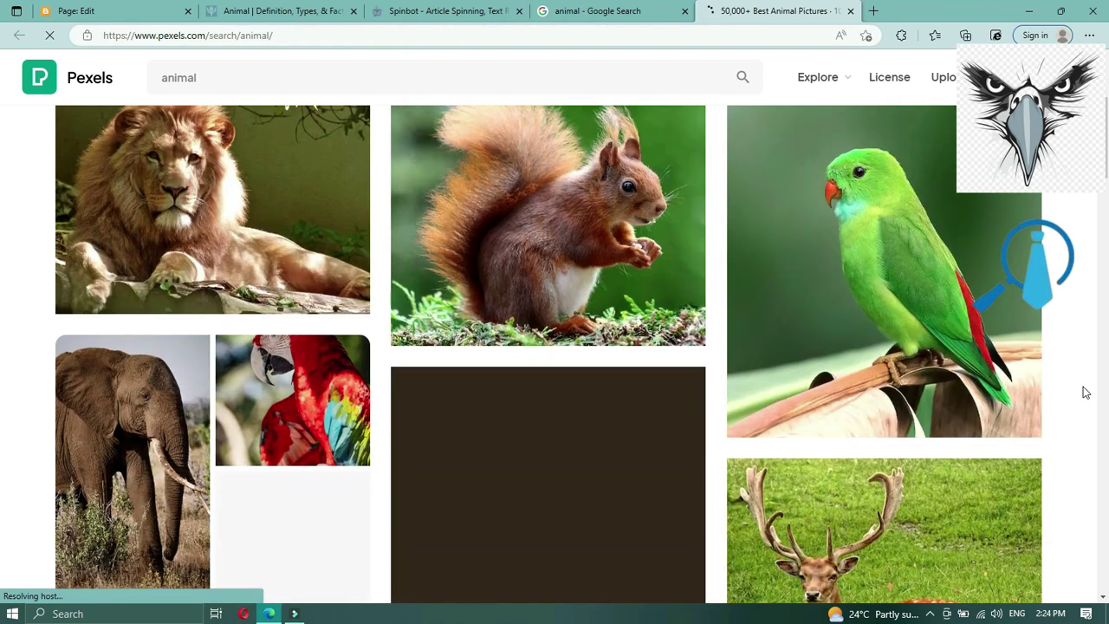
click(871, 293)
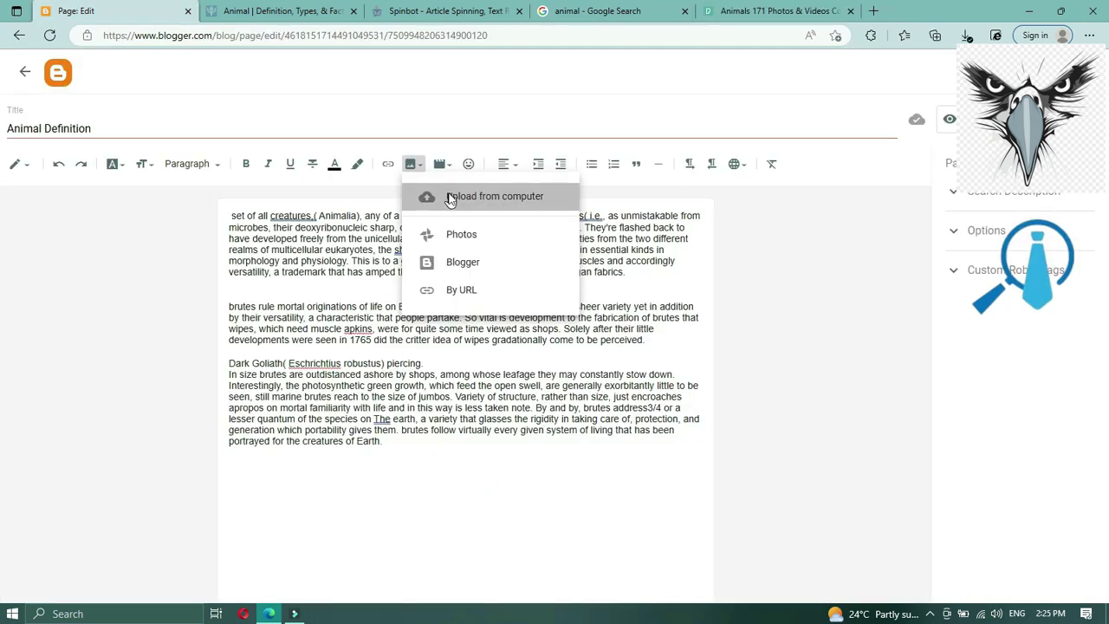
Step: Upload the green parrot photo from the computer's Downloads folder to the Animal Definition page in Blogger
click(450, 198)
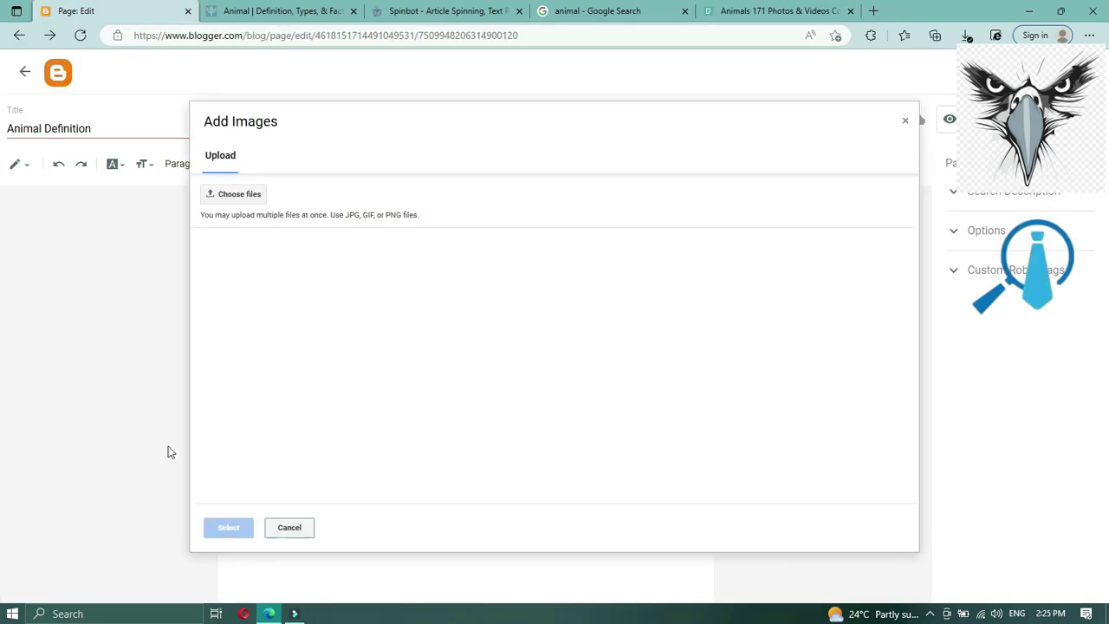
click(245, 193)
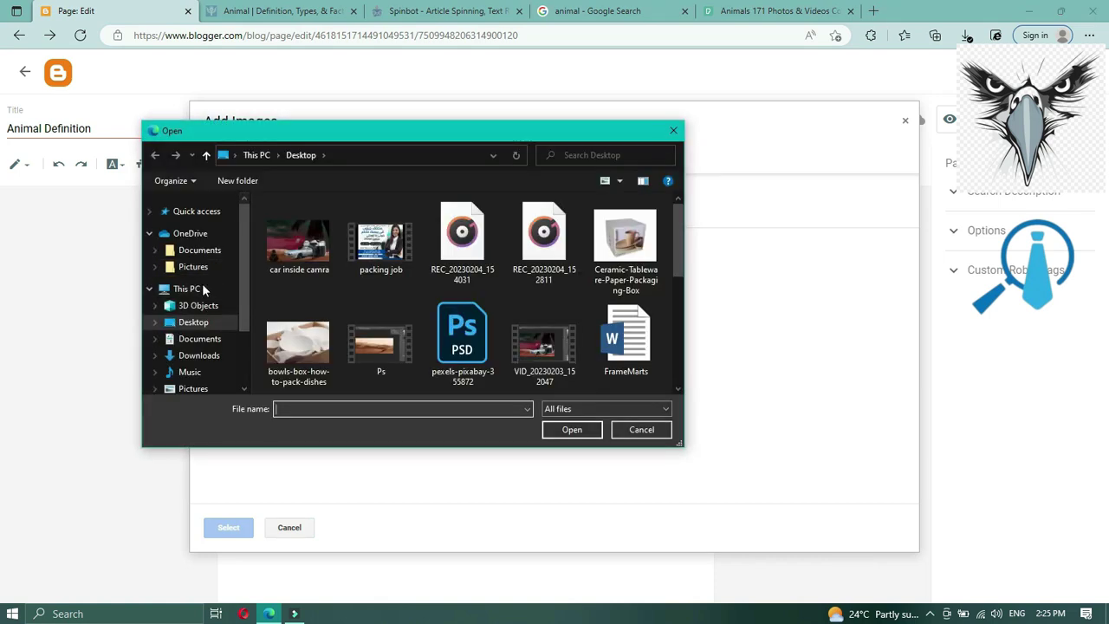
click(207, 342)
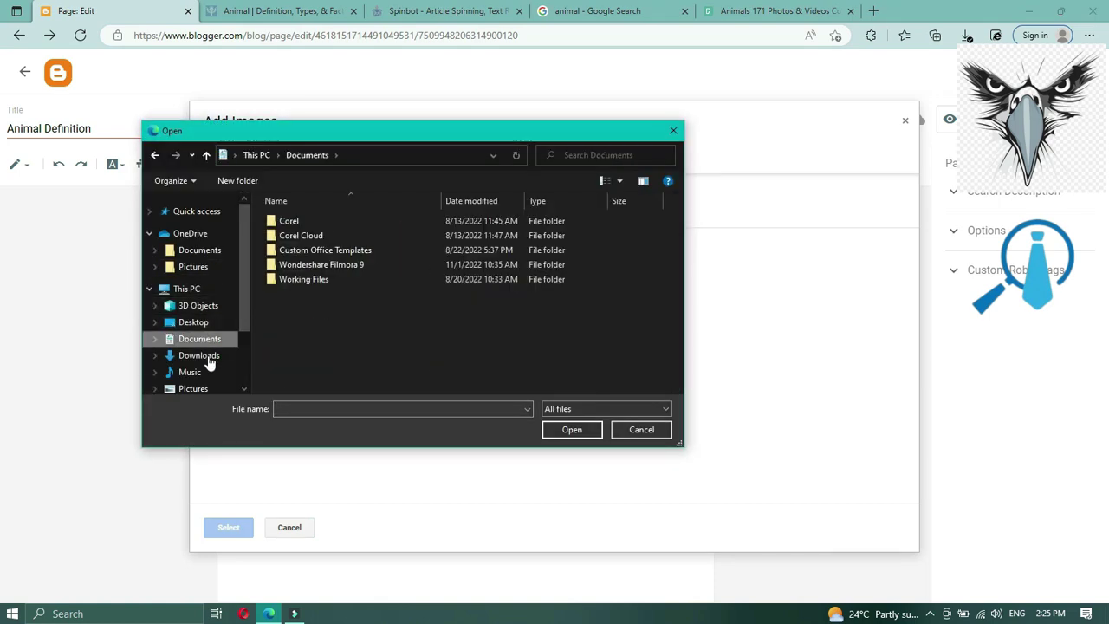
click(208, 357)
double_click(289, 271)
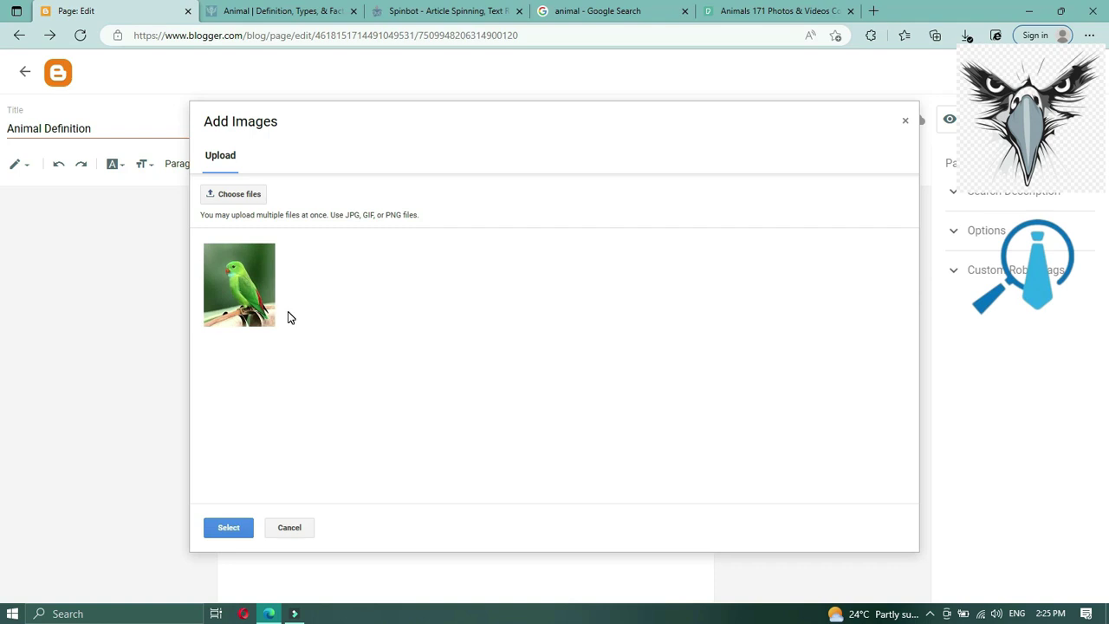
Step: Insert the uploaded parrot photo into the page and move it between the first and second paragraphs
click(254, 296)
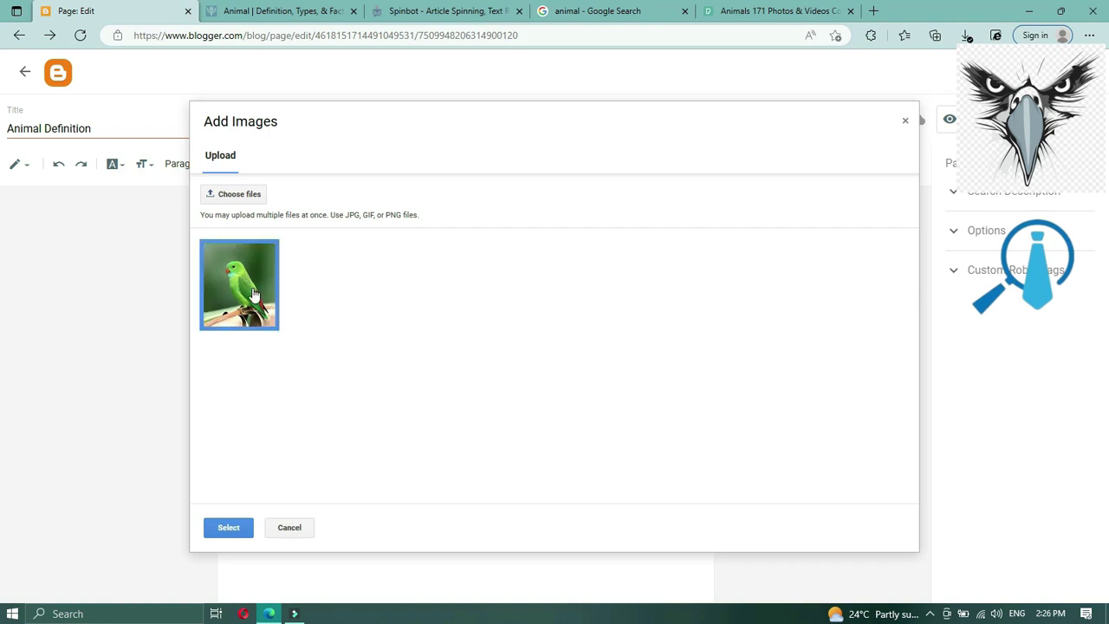
click(224, 526)
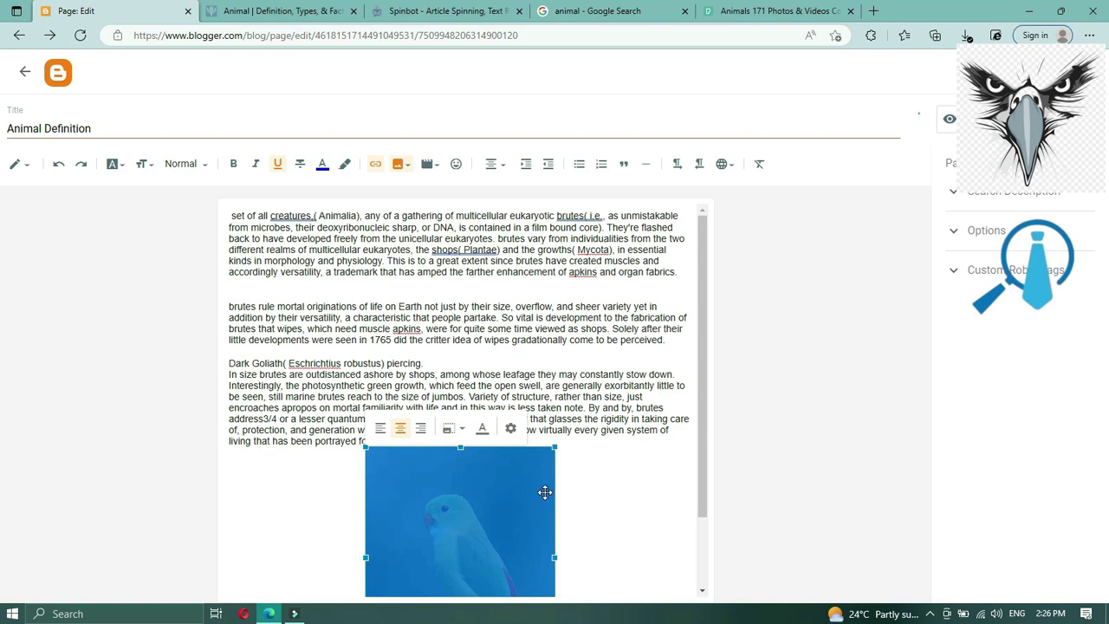
drag(545, 451, 532, 290)
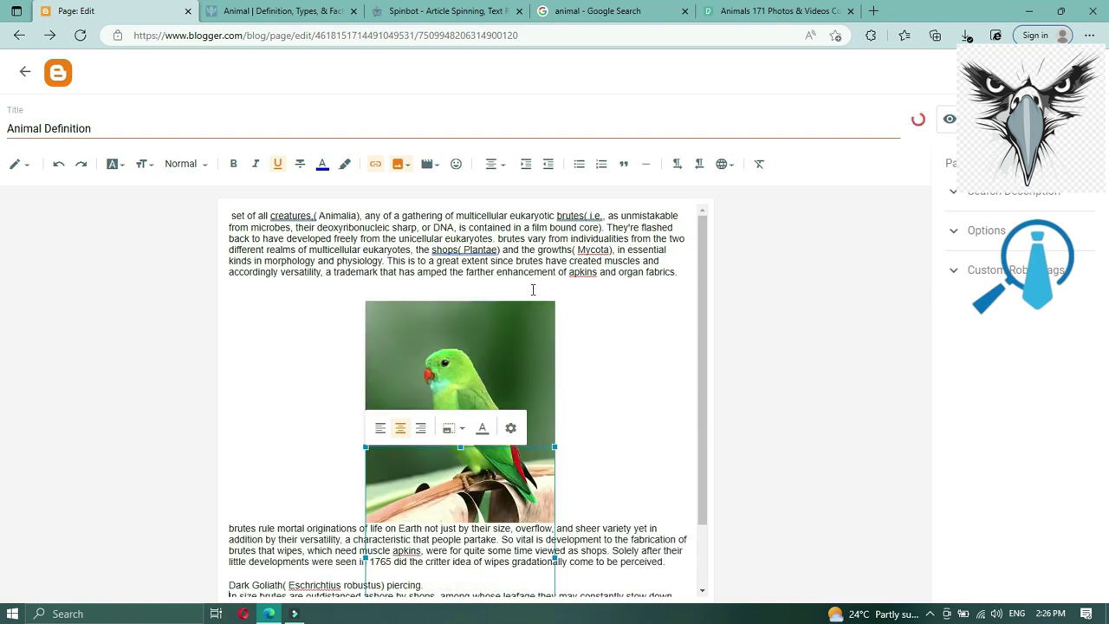
click(590, 323)
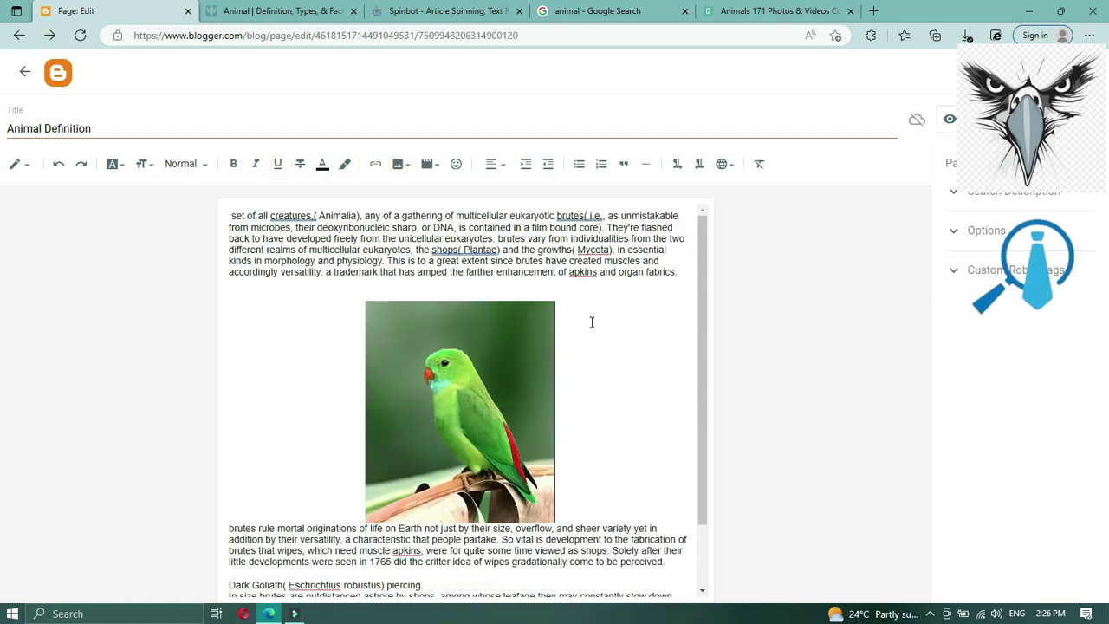
Step: Remove the leading space from the first paragraph and set the paragraph's text size to Normal
click(231, 216)
key(BackSpace)
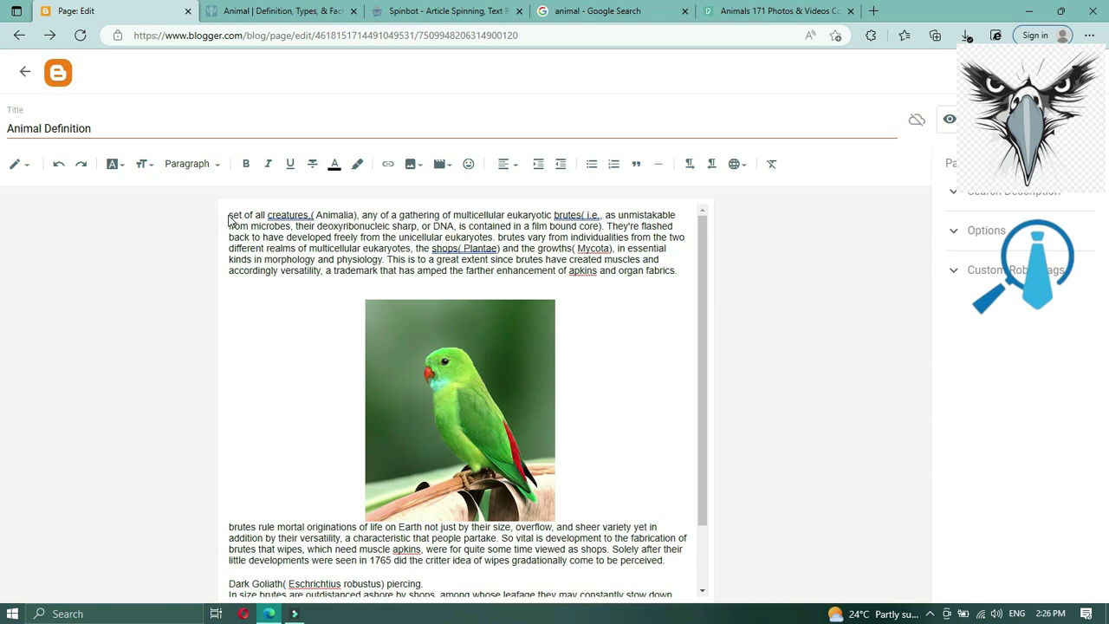
drag(232, 214, 688, 275)
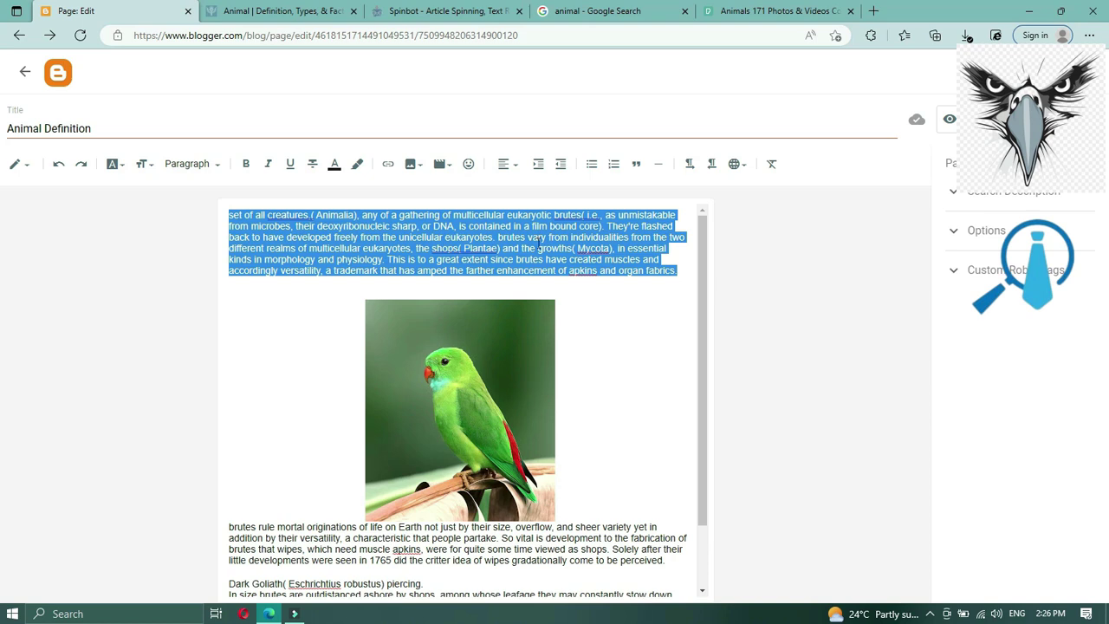
click(149, 169)
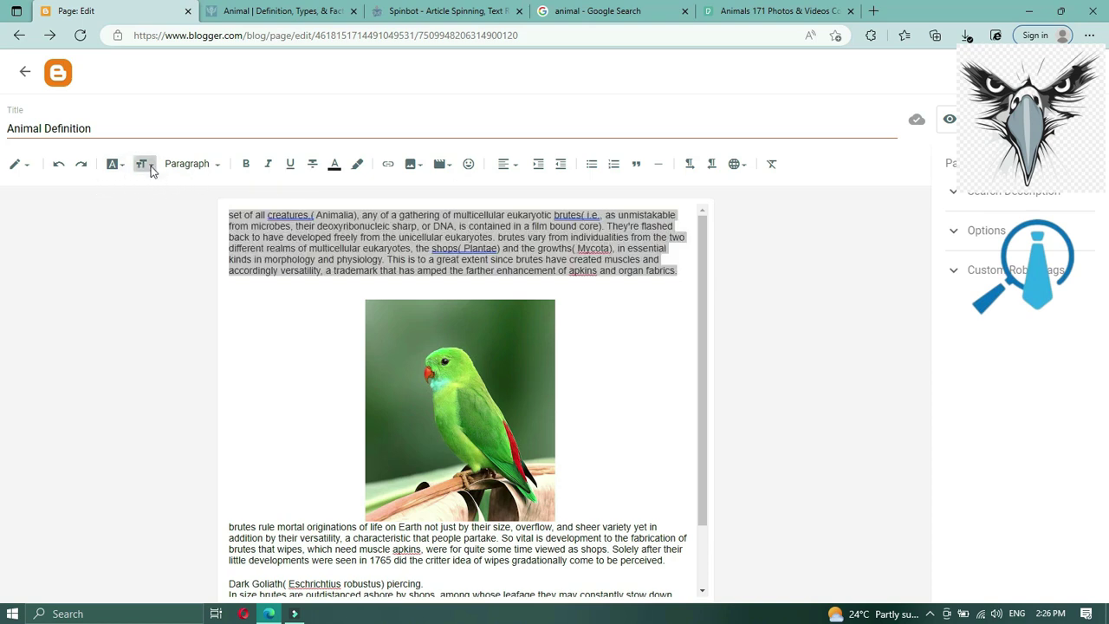
click(166, 252)
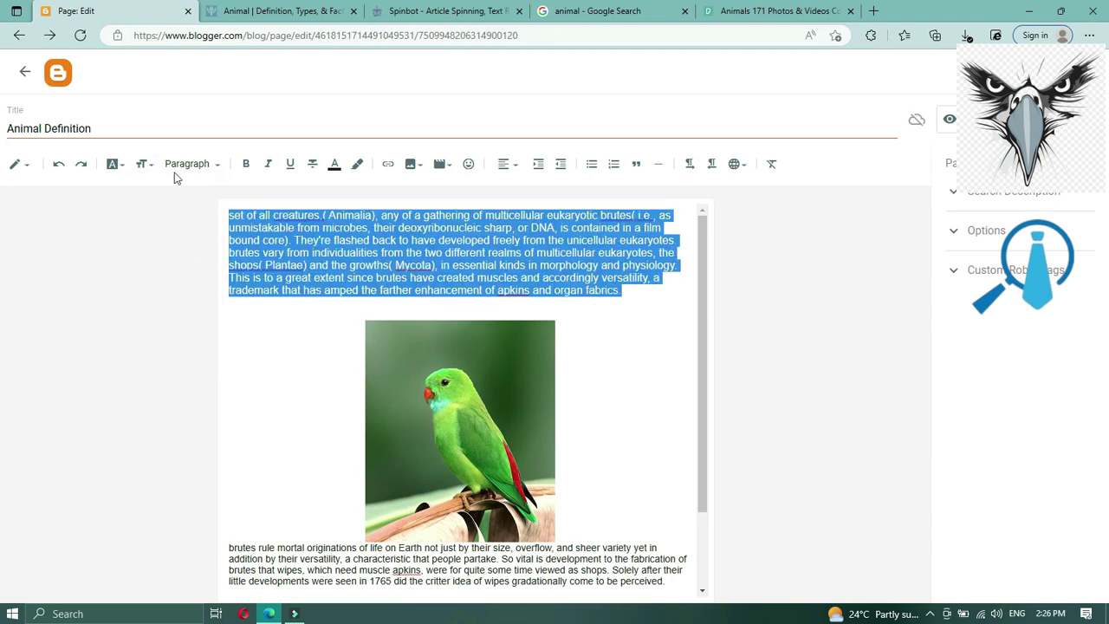
Step: Apply the Paragraph style and Justify alignment to the first paragraph, with its first line indented
click(217, 170)
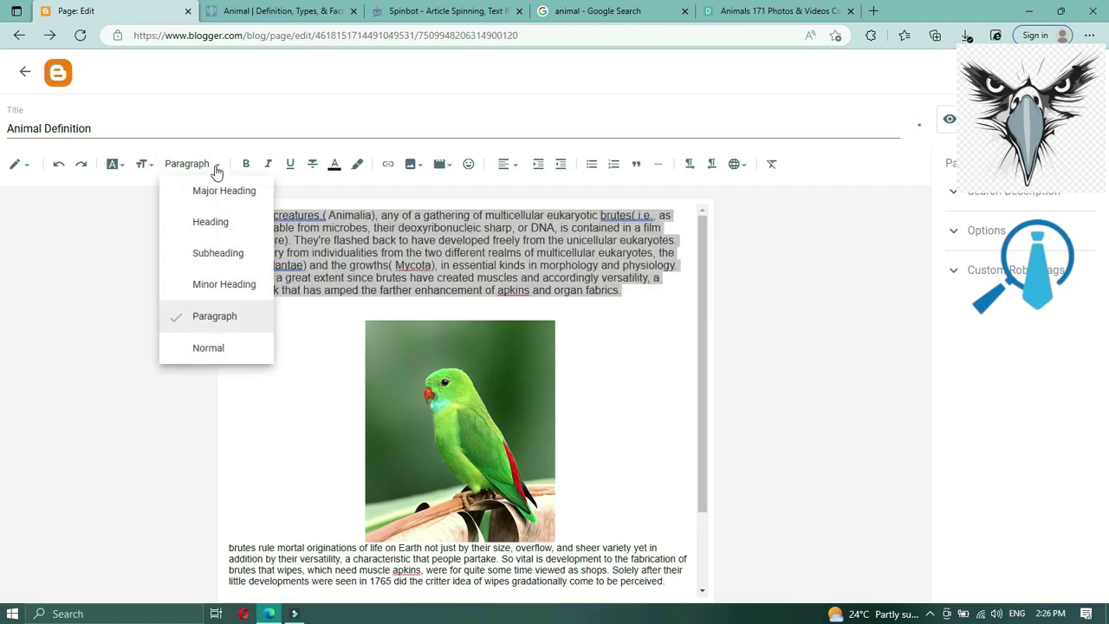
click(205, 321)
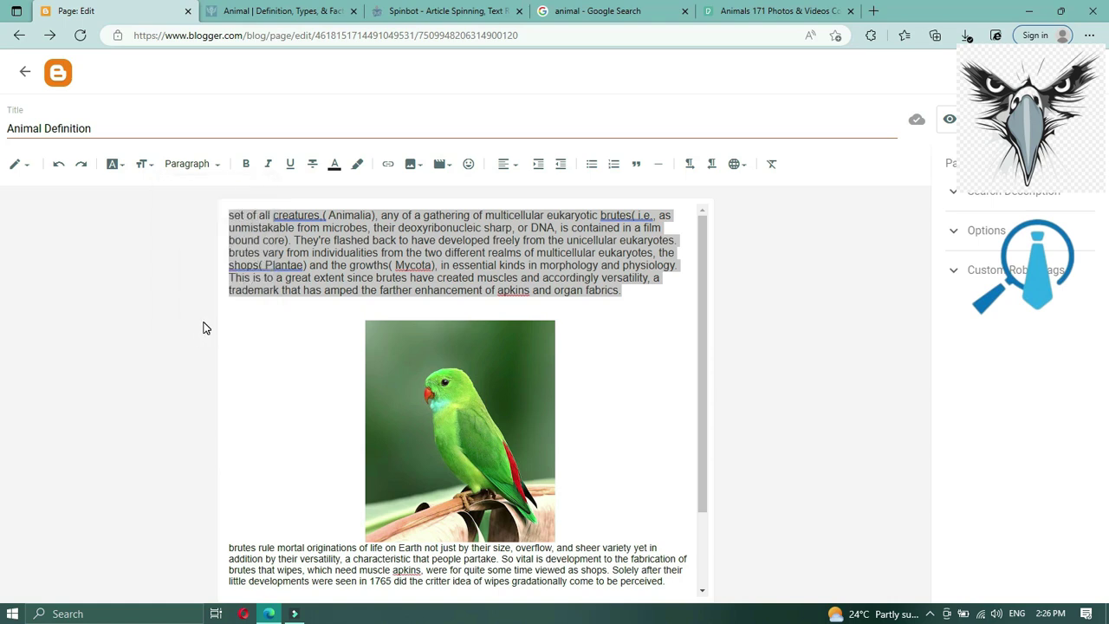
click(508, 167)
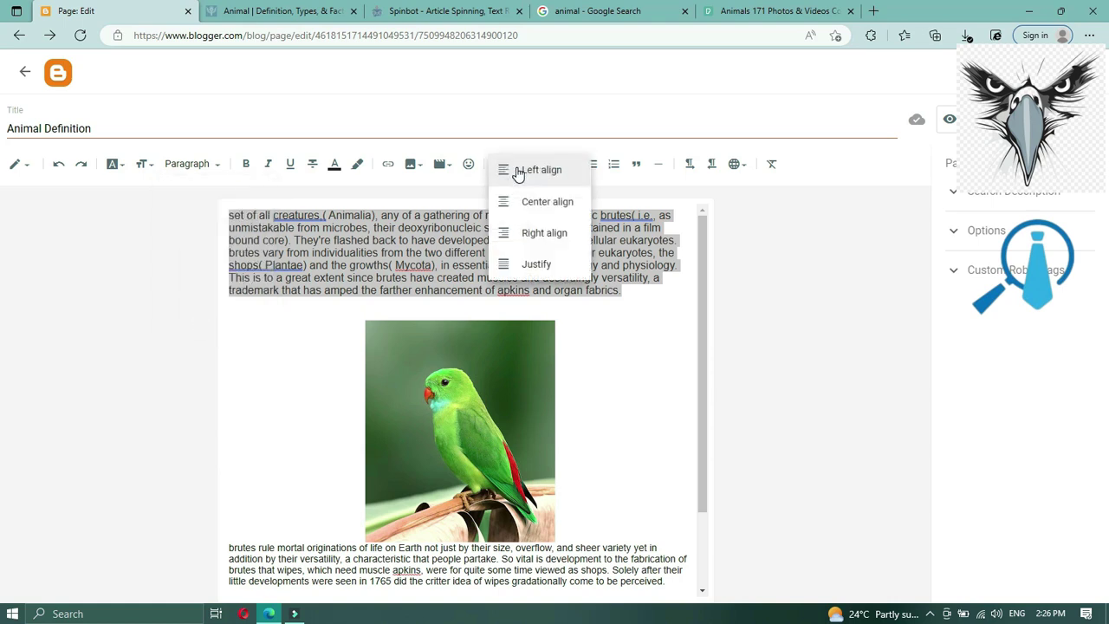
click(527, 268)
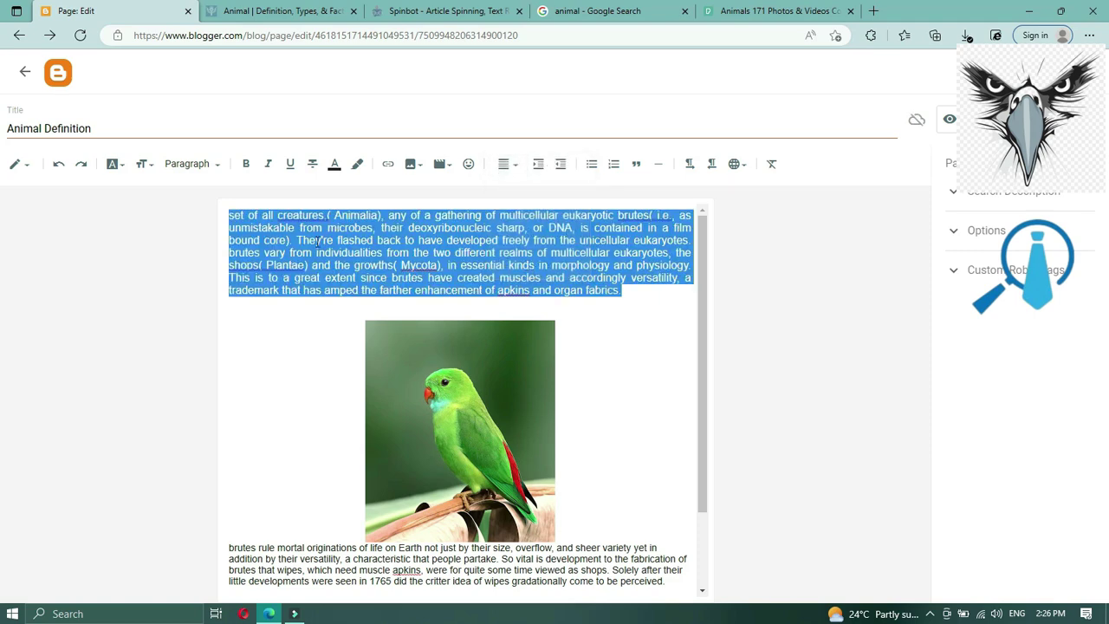
click(274, 220)
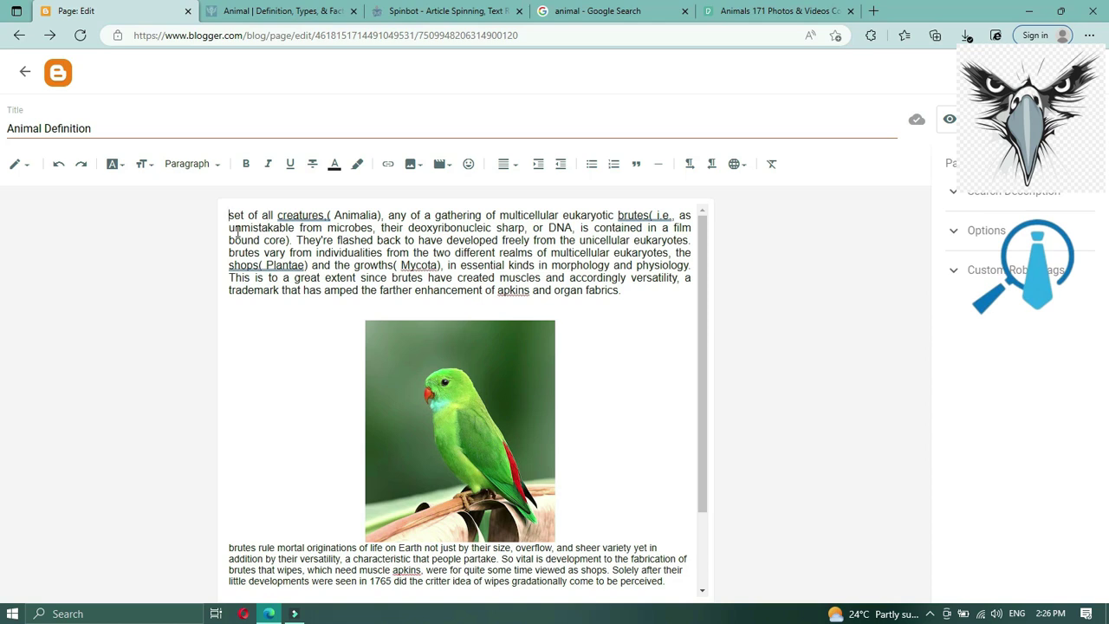
key(Tab)
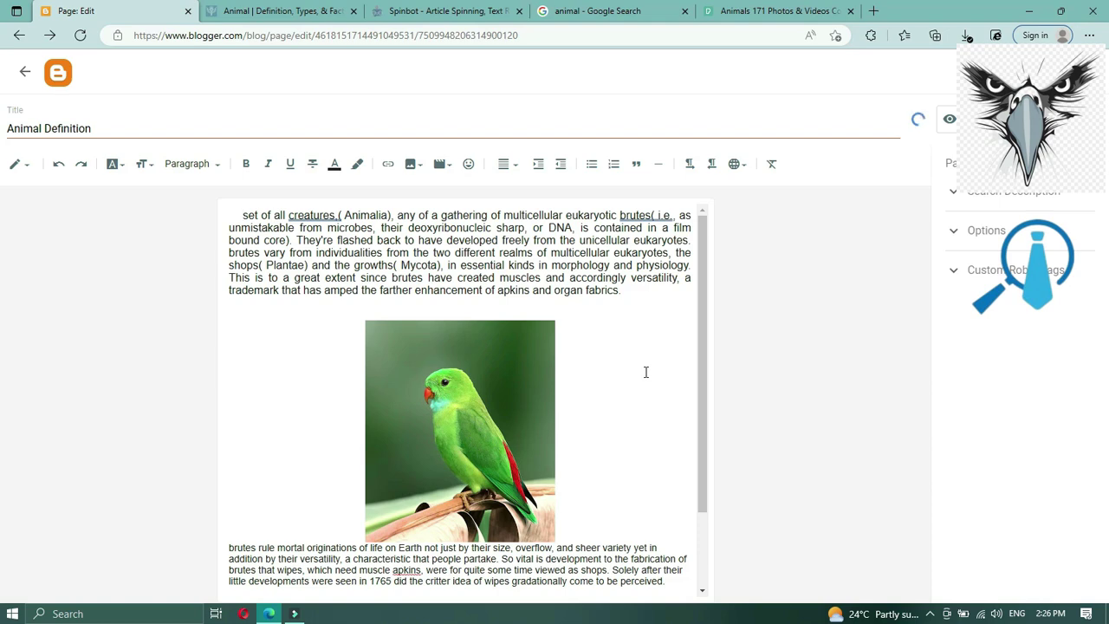
Step: Format the paragraph below the parrot photo with Normal text size, the Paragraph style and Justify alignment
scroll(646, 371, down, 2)
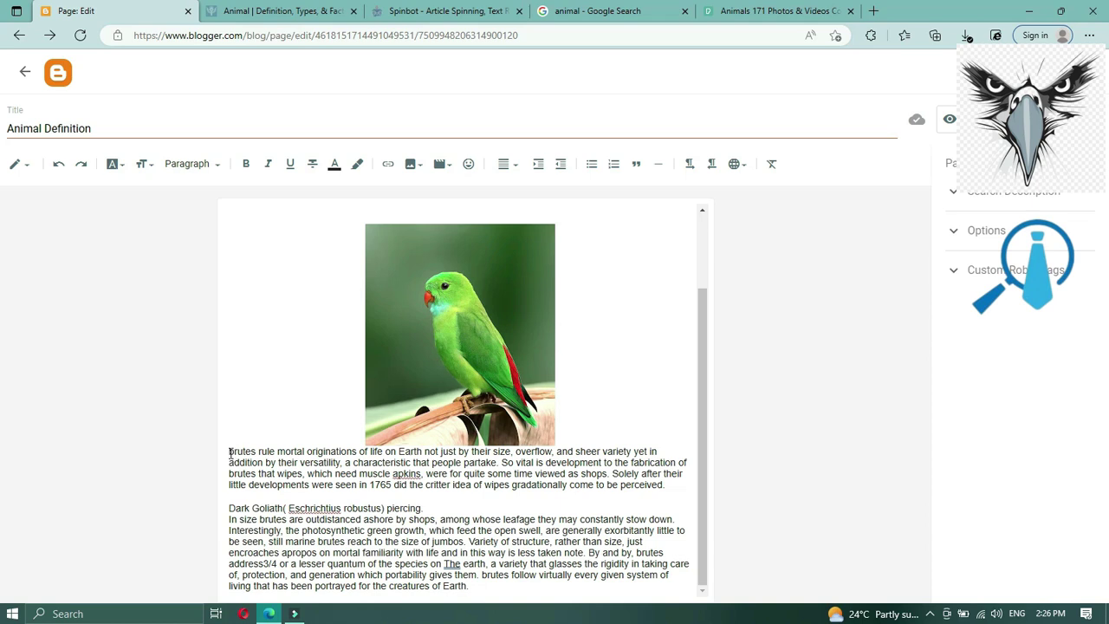
drag(230, 451, 682, 492)
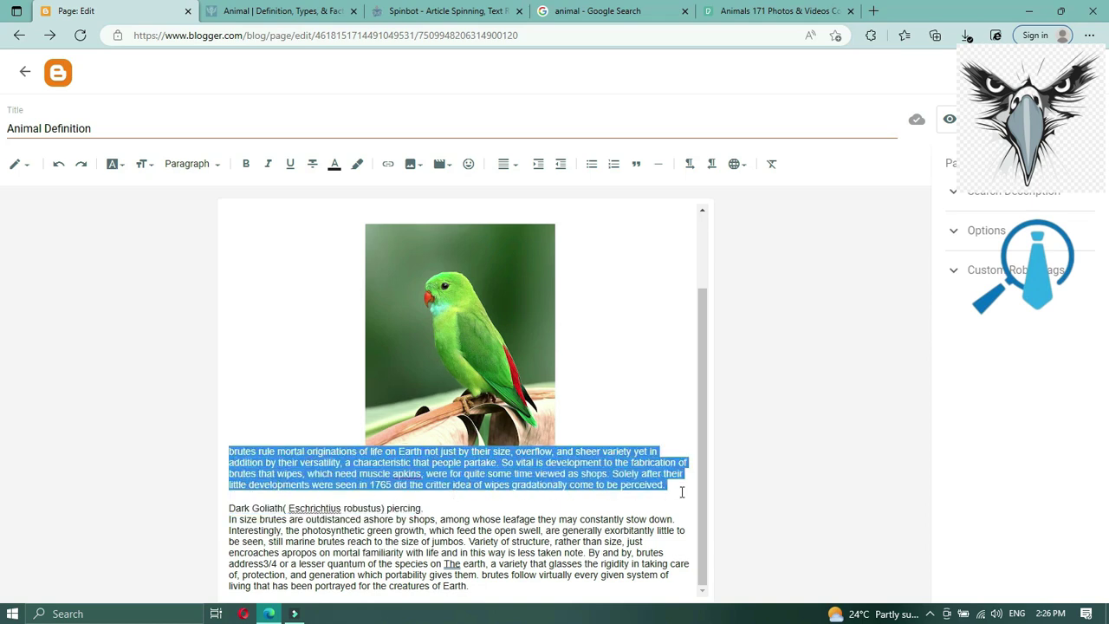
click(150, 171)
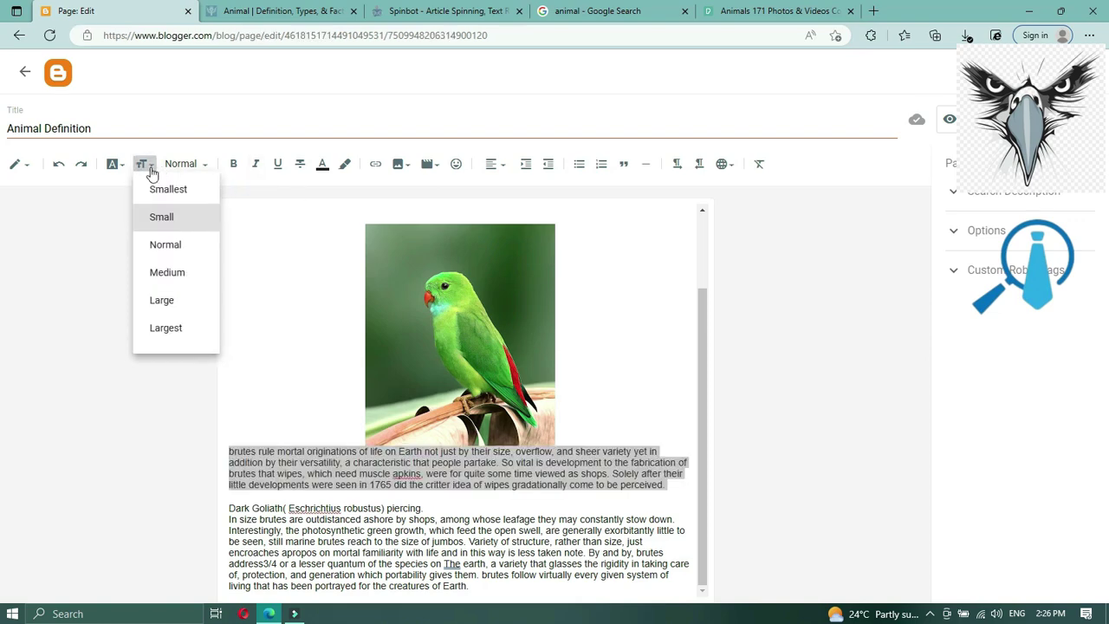
click(168, 254)
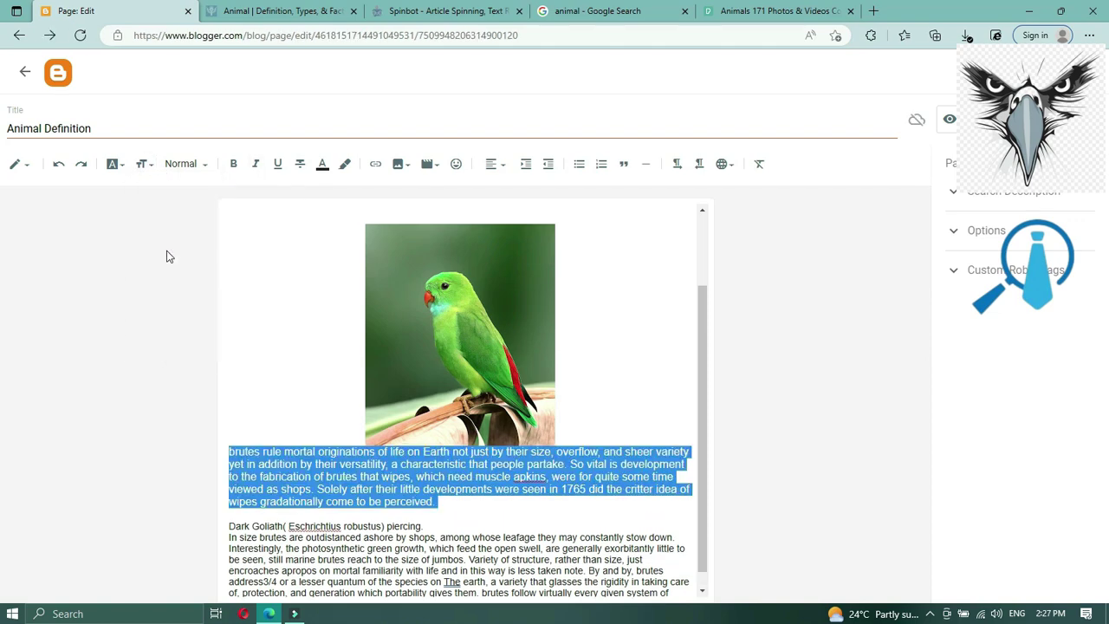
click(196, 170)
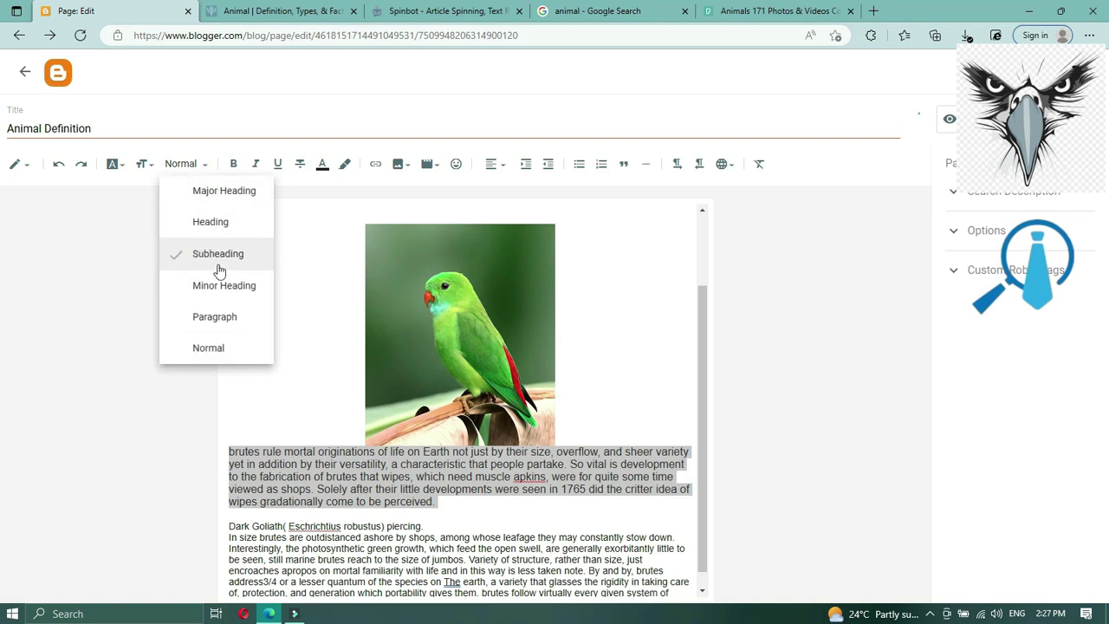
click(235, 317)
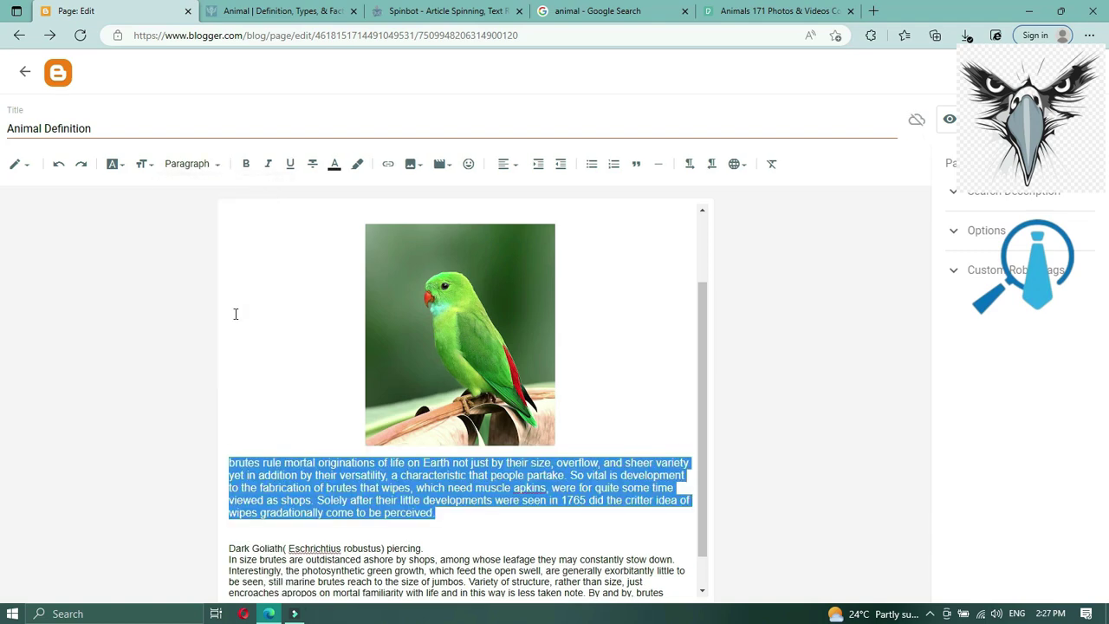
click(507, 167)
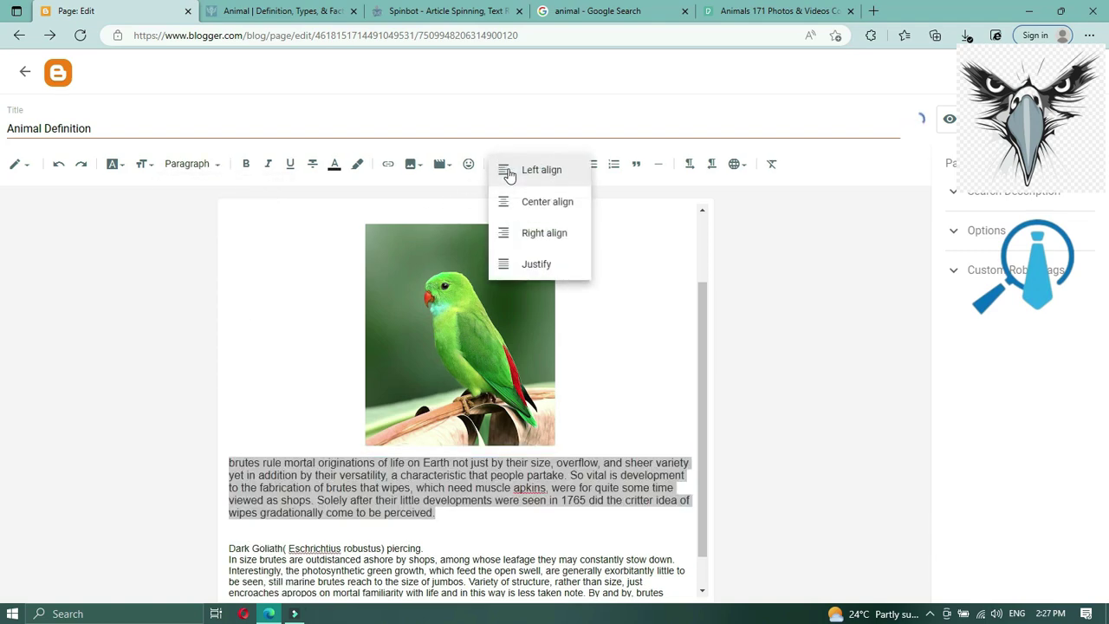
click(536, 264)
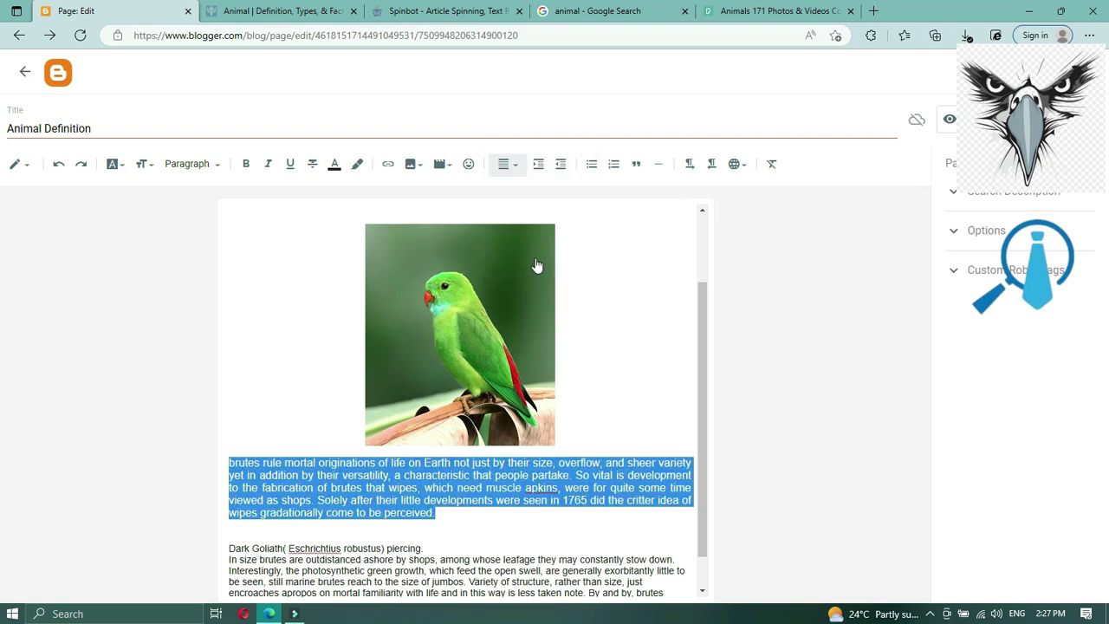
click(639, 381)
Step: Format the "Dark Goliath( Eschrichtius robustus) piercing." line as bold with the Heading style and Normal text size, and remove the blank line above it
scroll(239, 470, down, 1)
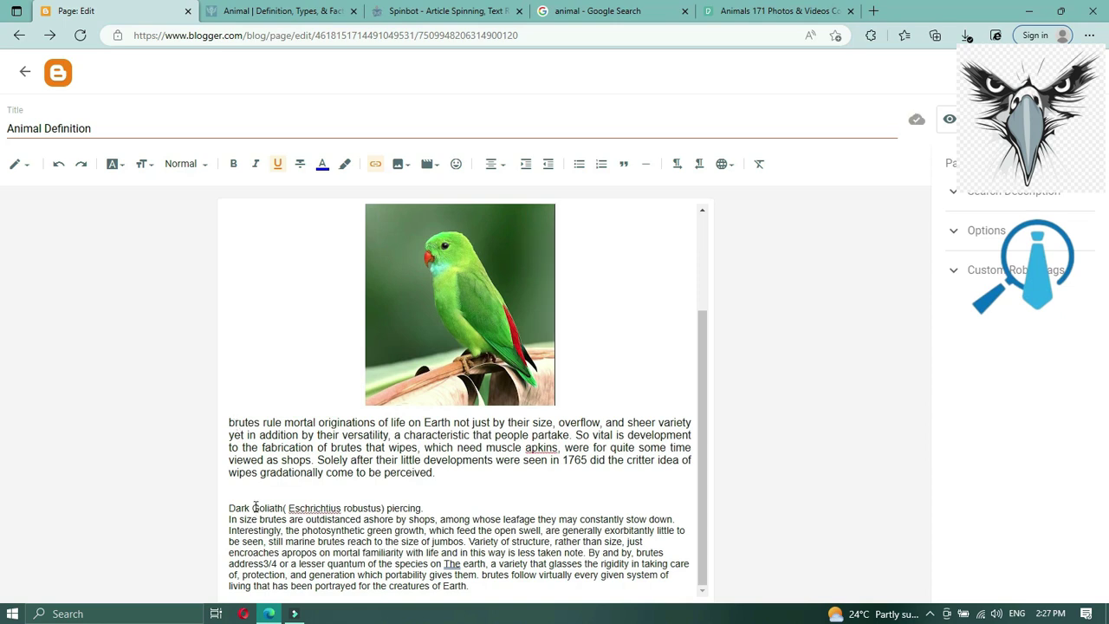
triple_click(255, 508)
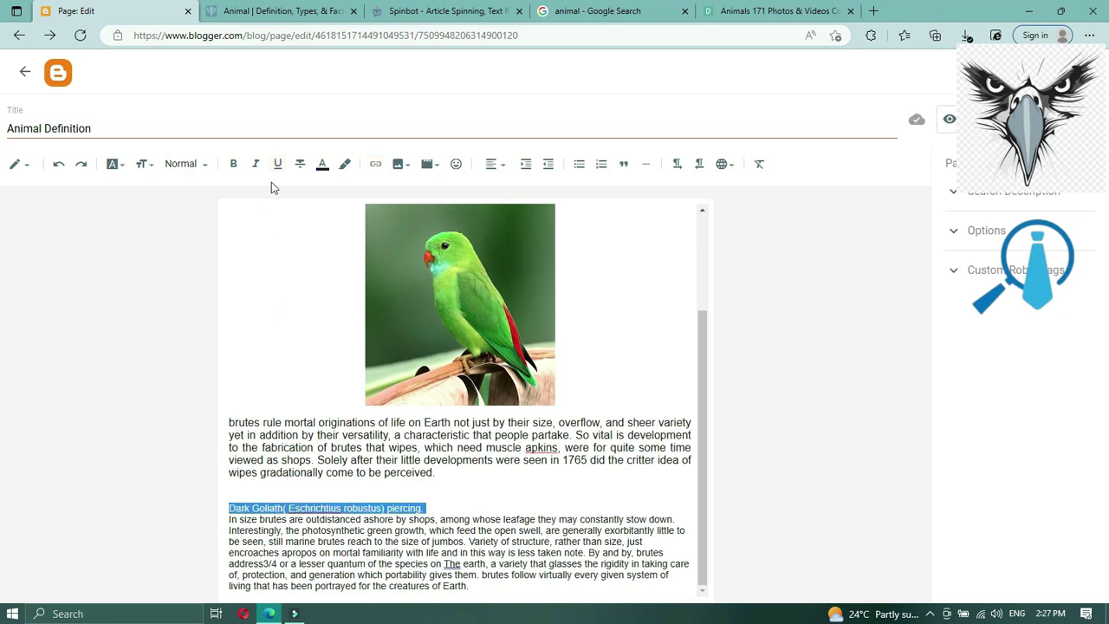
click(232, 164)
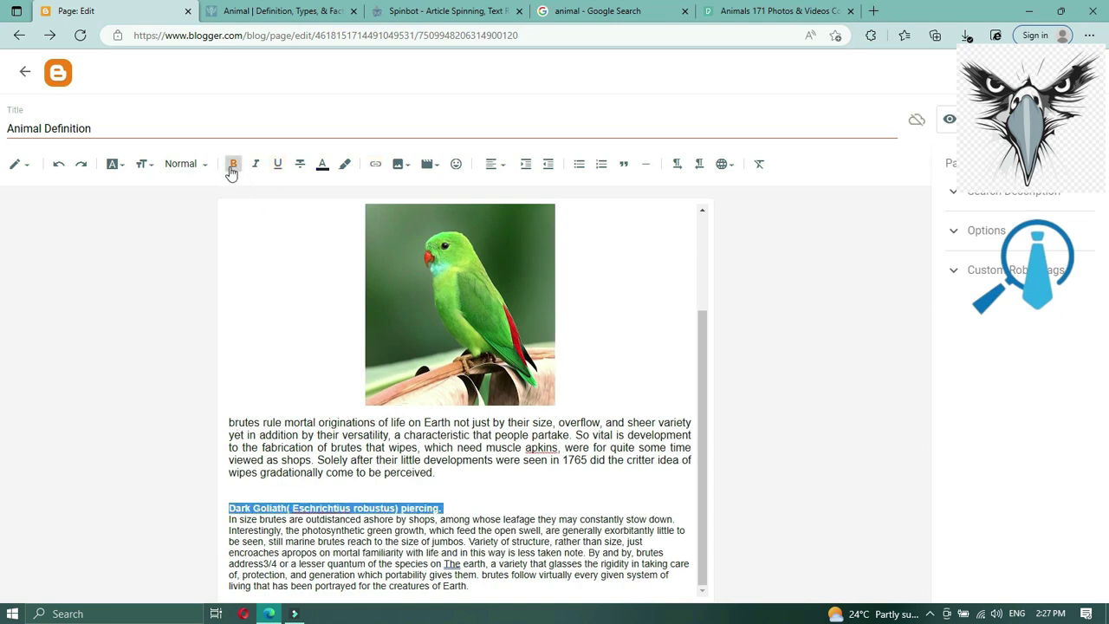
click(180, 164)
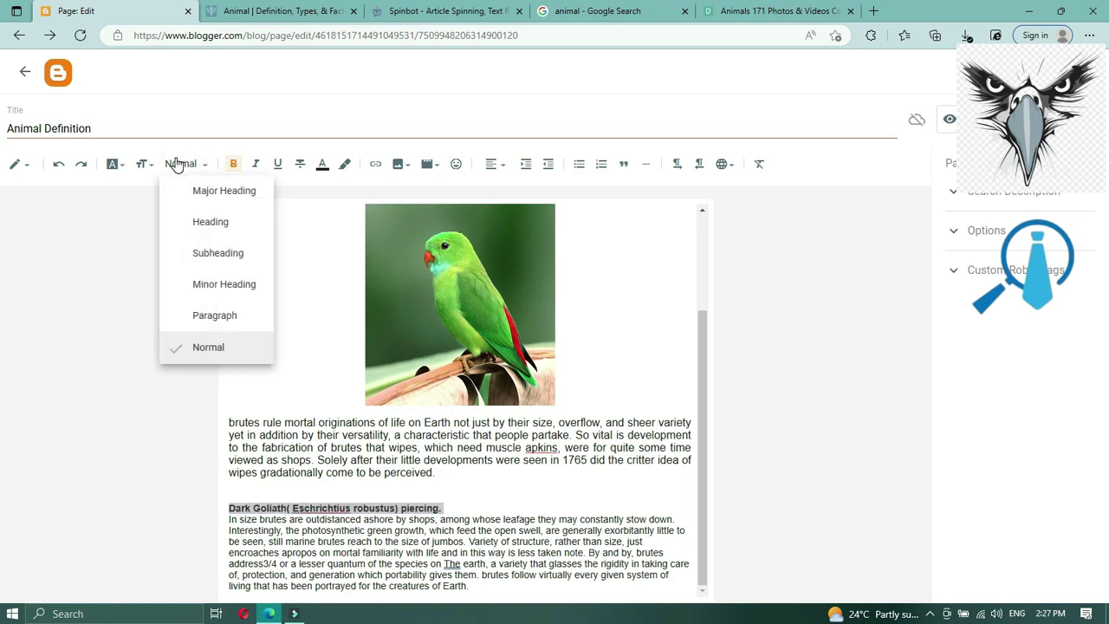
click(212, 232)
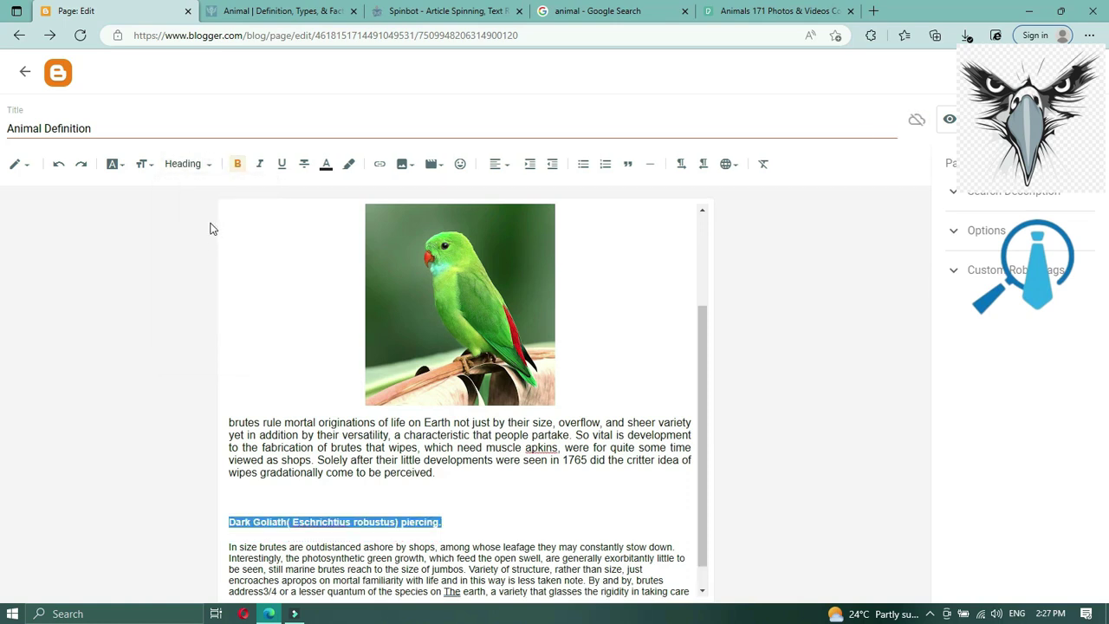
click(144, 164)
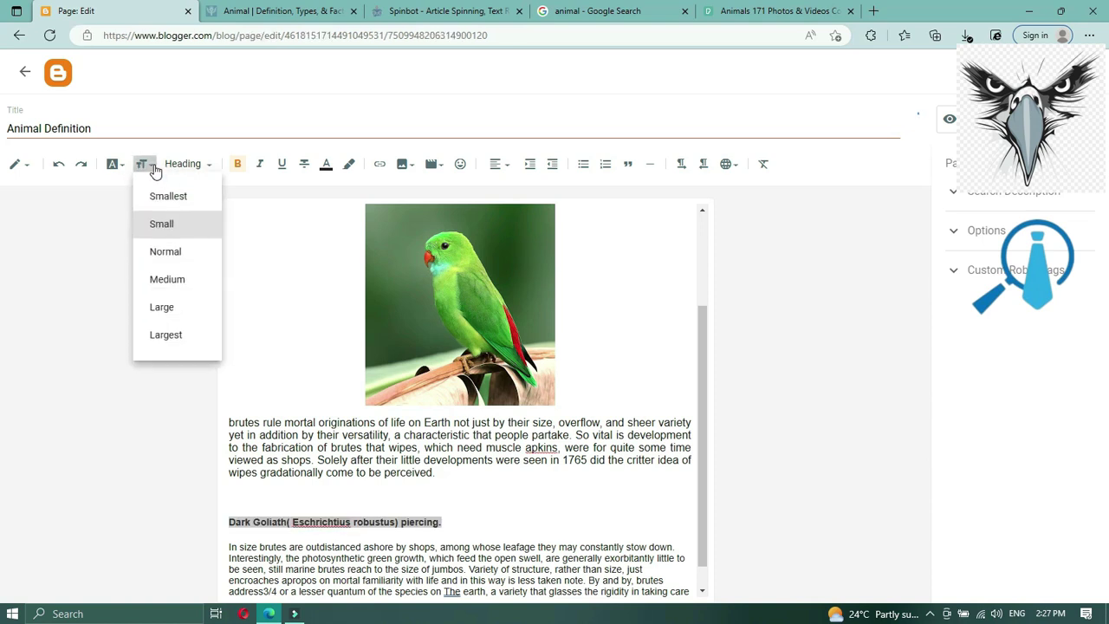
click(185, 260)
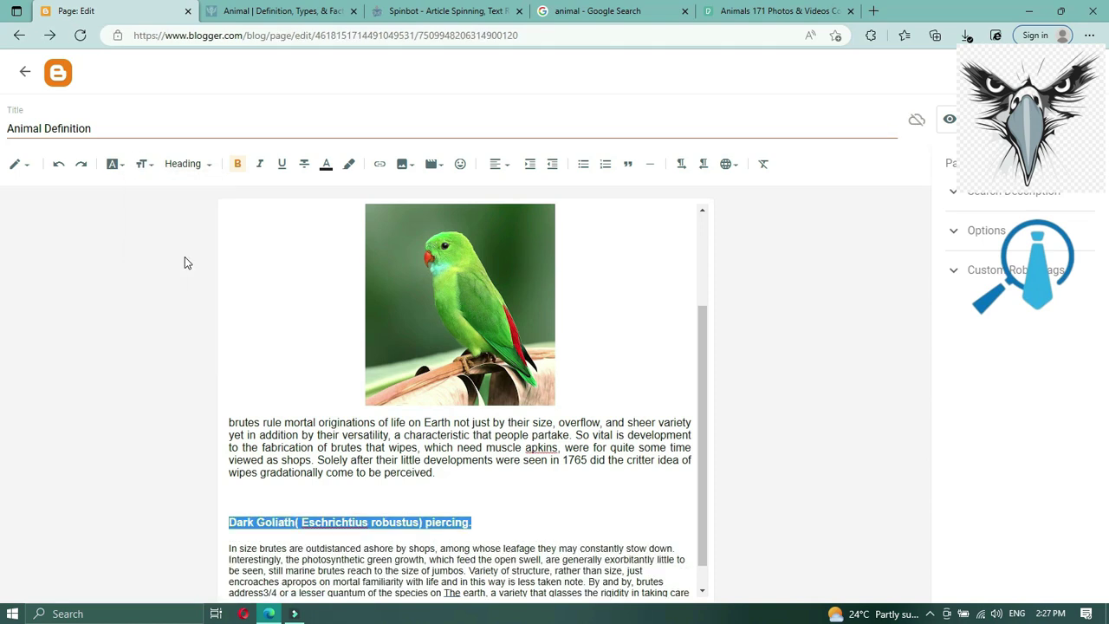
click(315, 502)
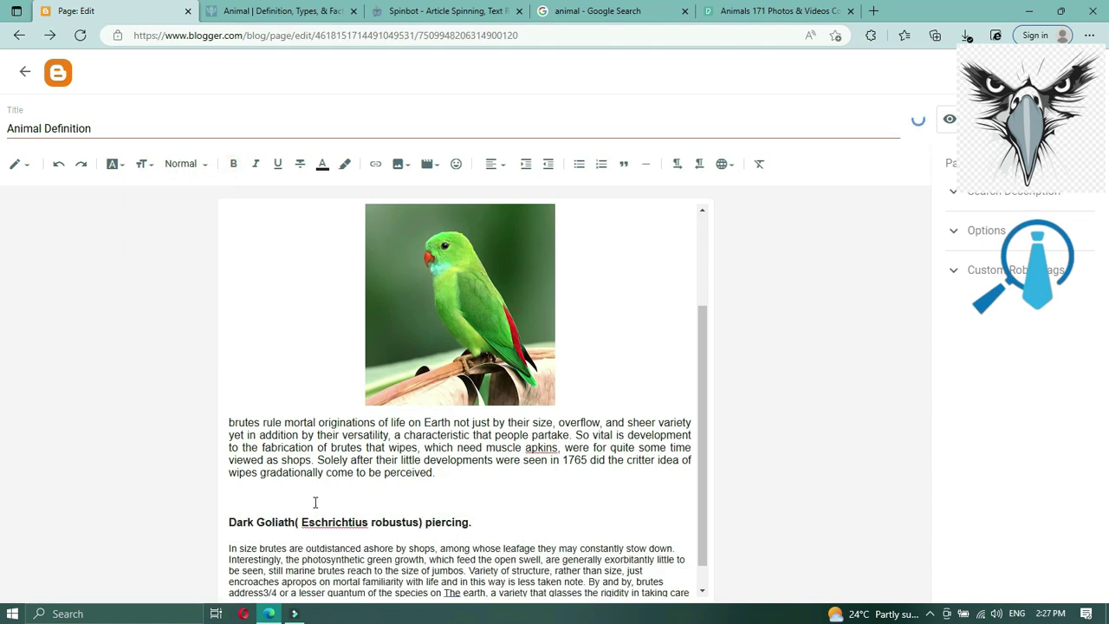
key(Delete)
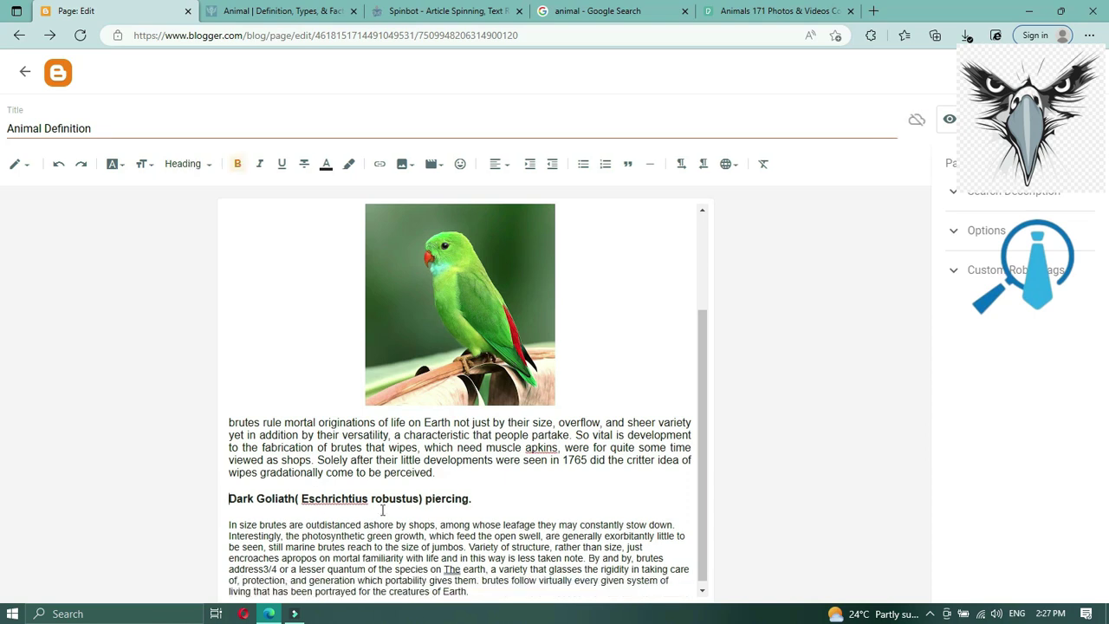
Step: Set the last paragraph, below the Dark Goliath heading, to Normal text size without bold and apply the Paragraph style
scroll(493, 511, down, 1)
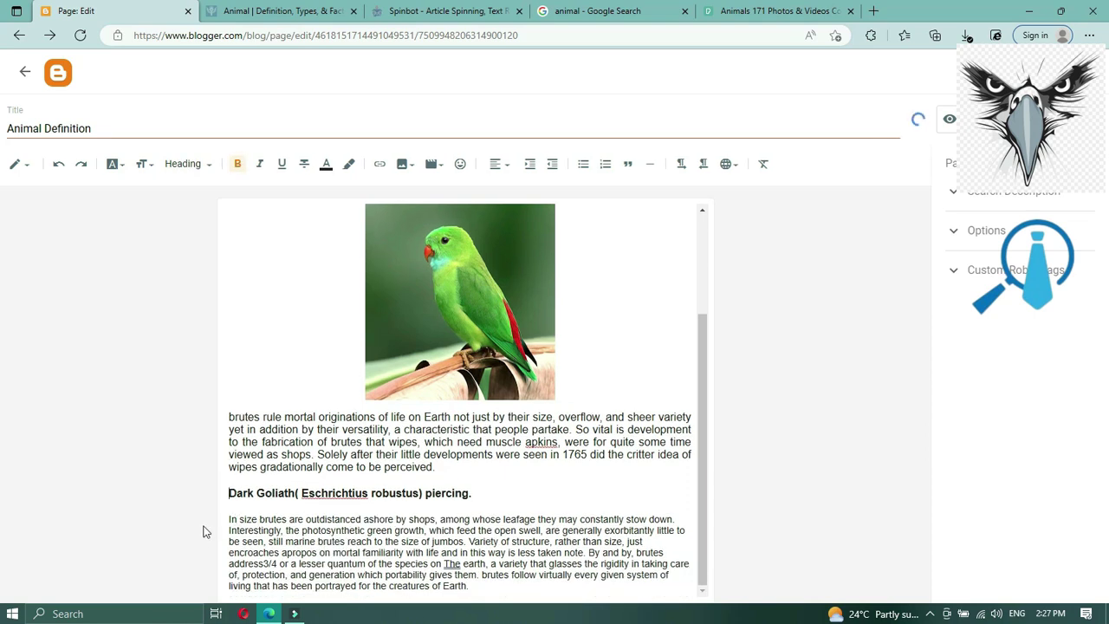
drag(230, 519, 480, 607)
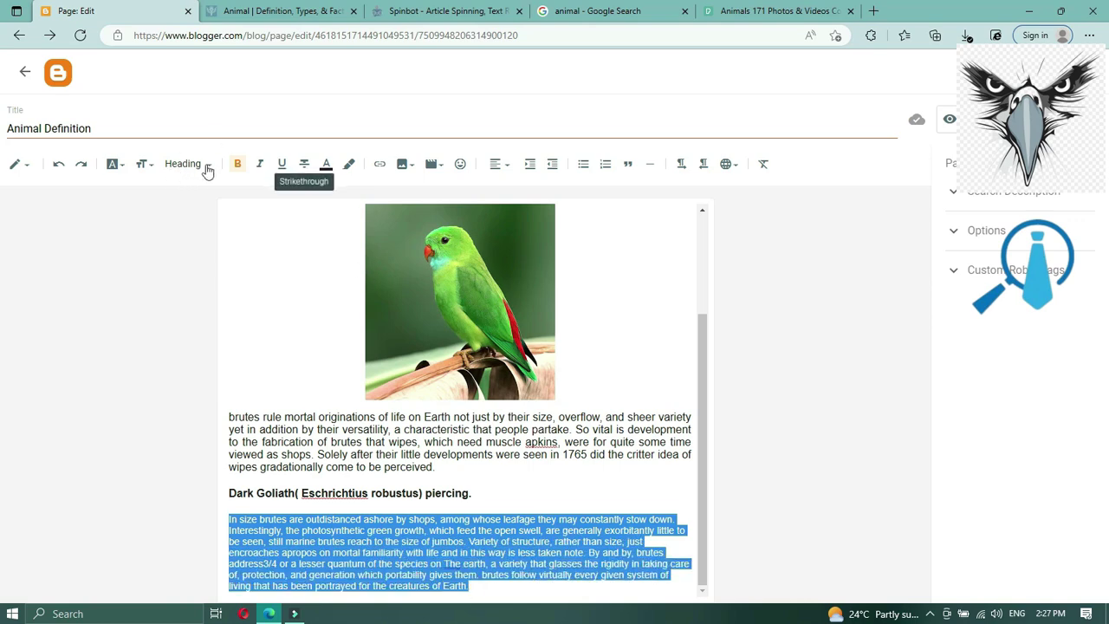
click(237, 166)
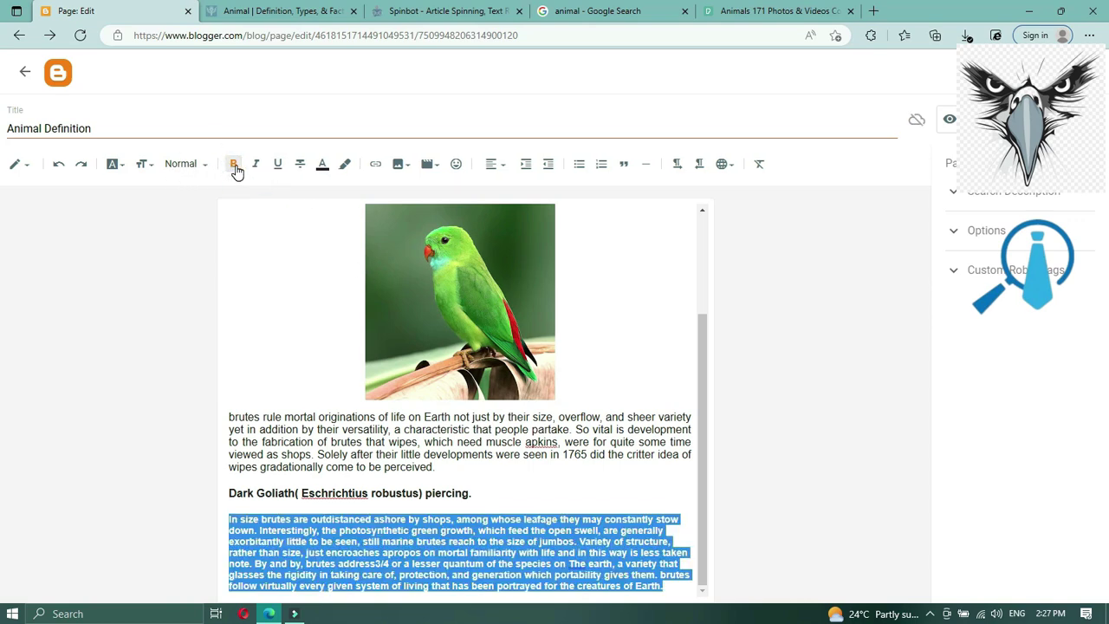
click(237, 167)
click(147, 164)
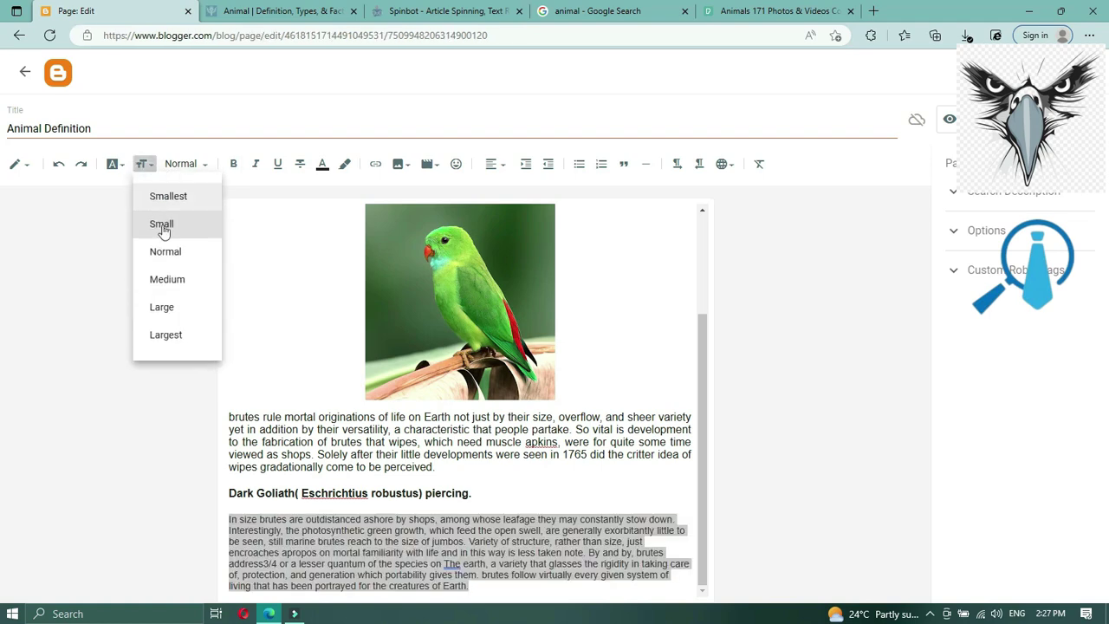
click(182, 255)
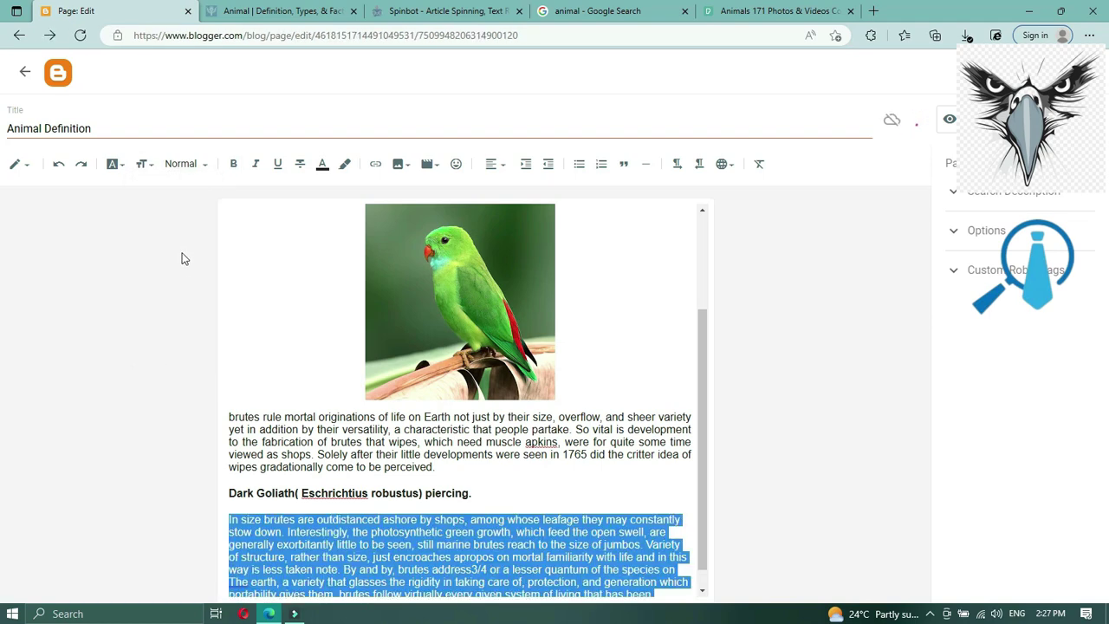
click(184, 163)
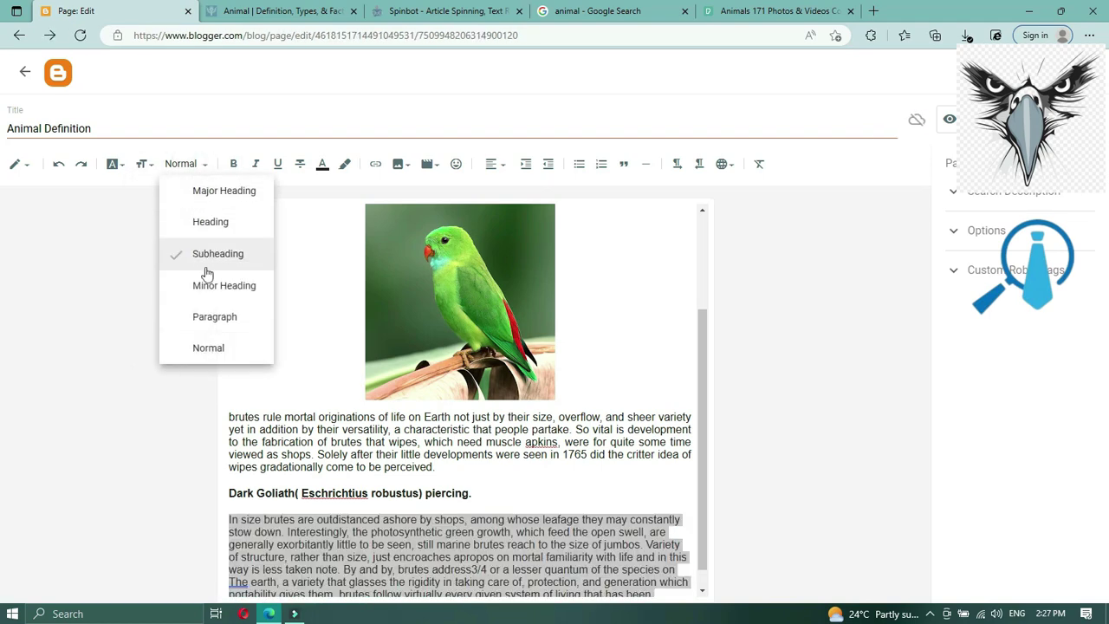
click(242, 318)
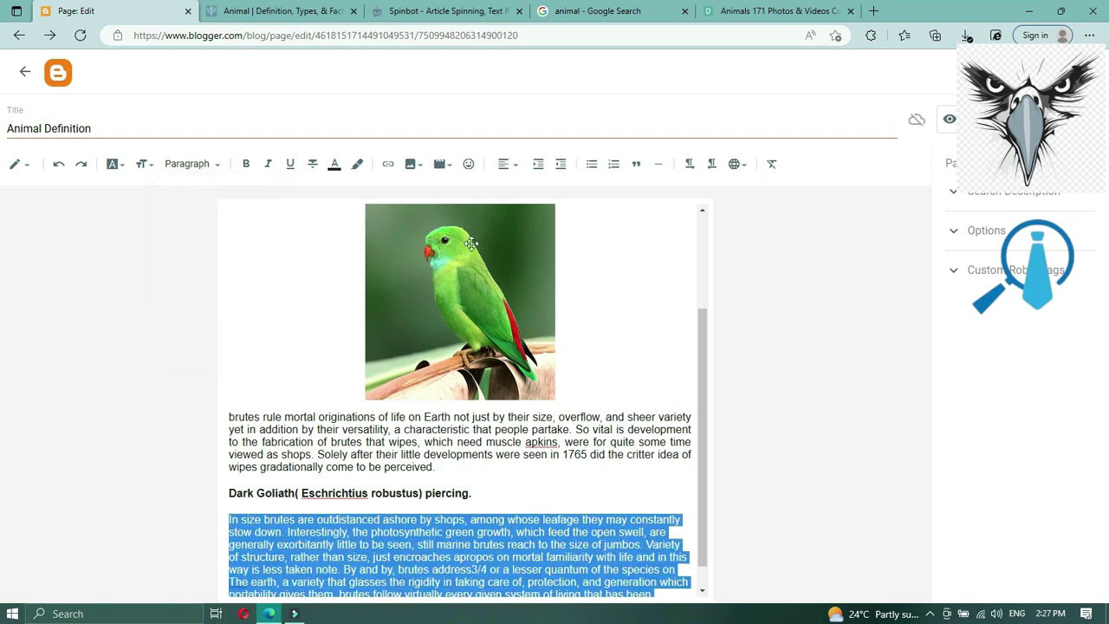
Step: Justify the paragraph below the Dark Goliath heading and indent its first line
click(514, 167)
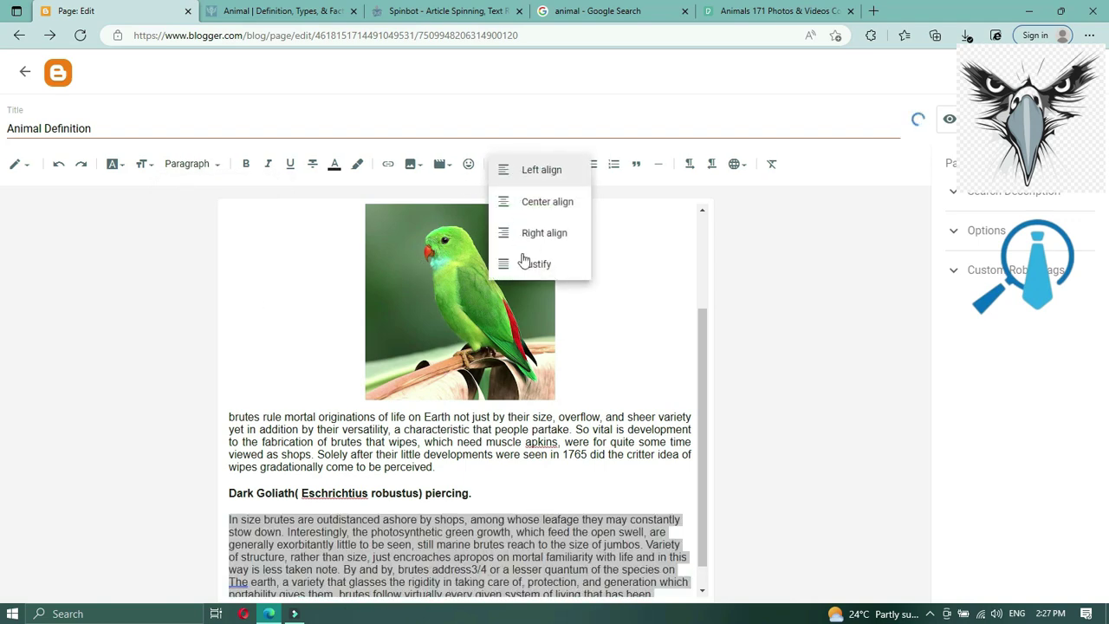
click(526, 263)
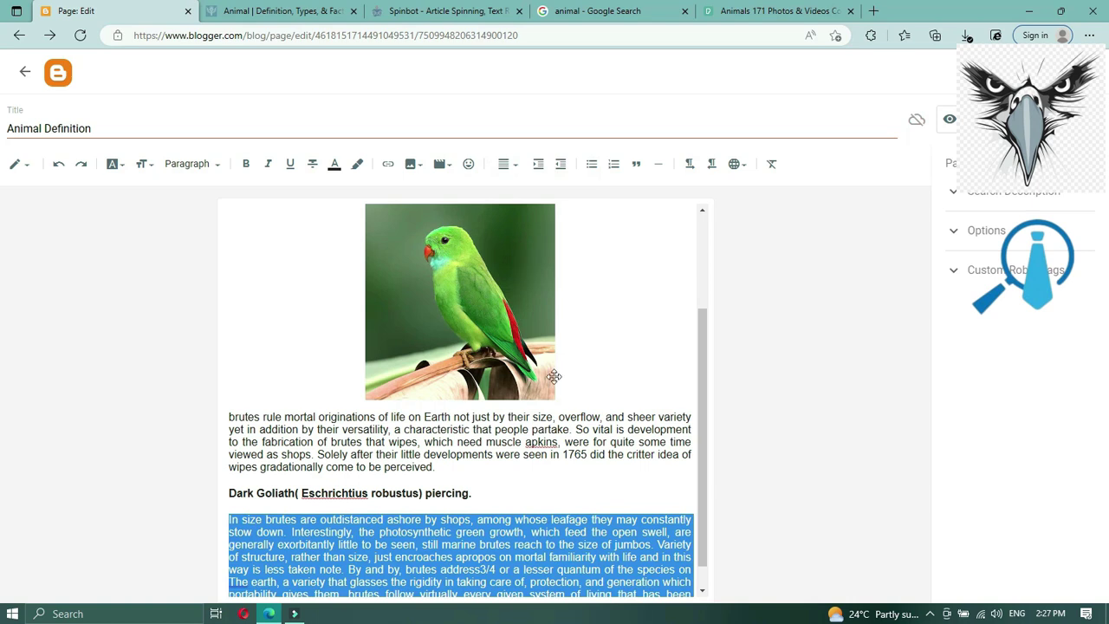
click(233, 523)
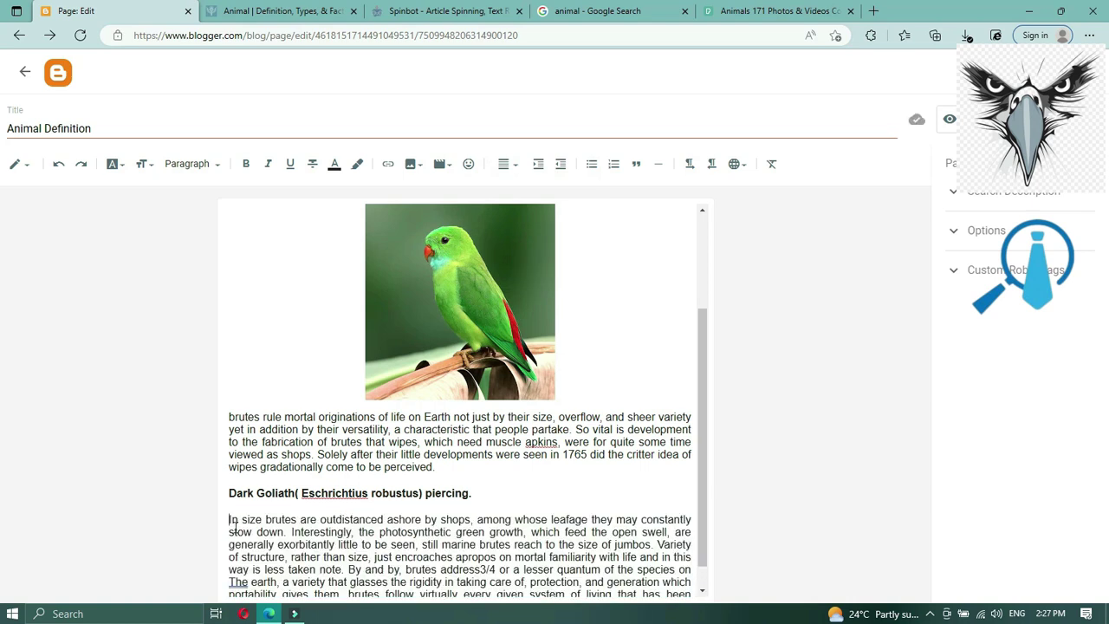
key(Tab)
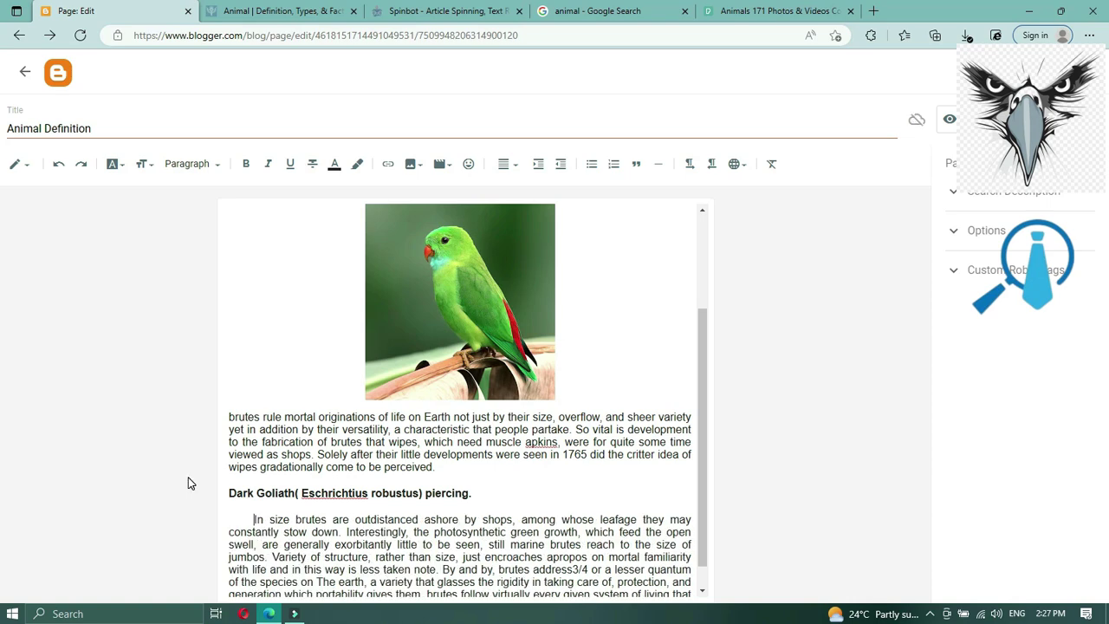
Step: Publish the Animal Definition page to the blog
scroll(605, 448, down, 1)
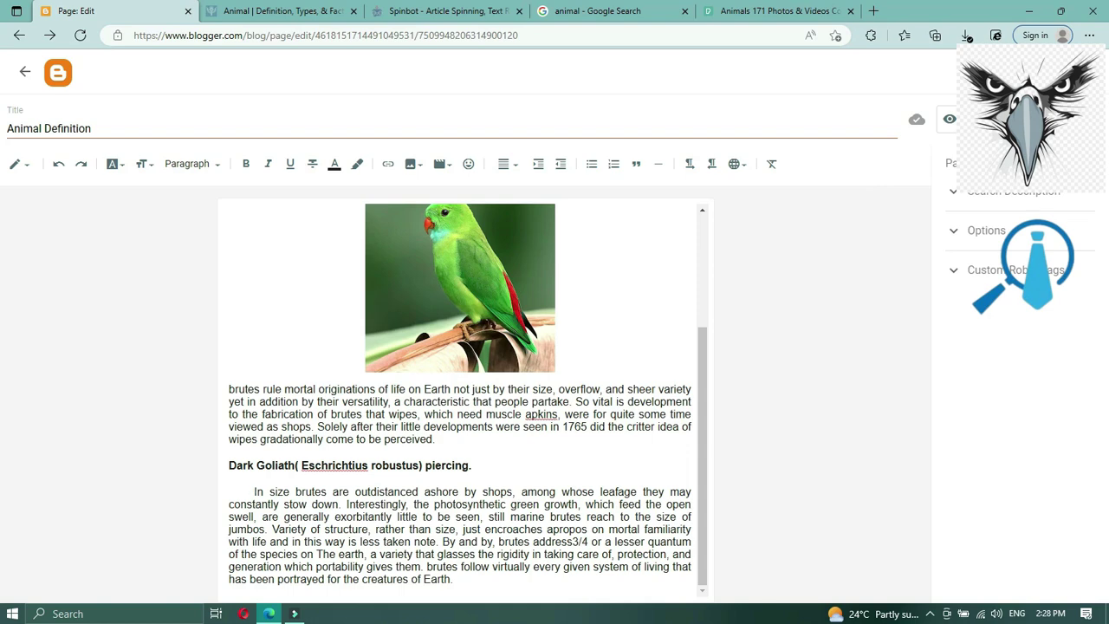
click(997, 118)
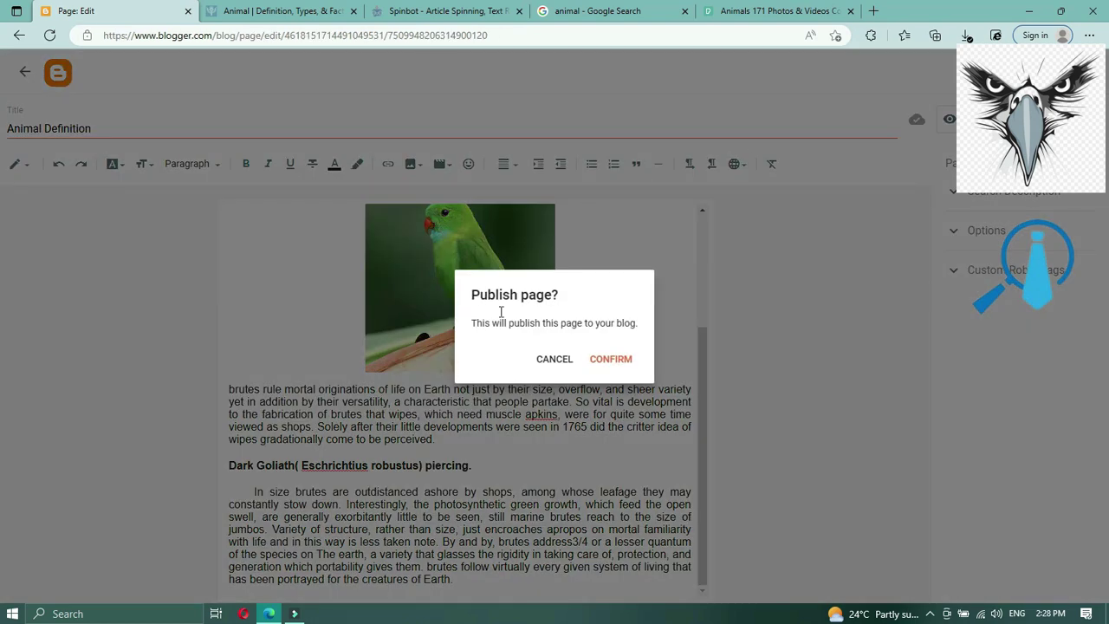
click(623, 358)
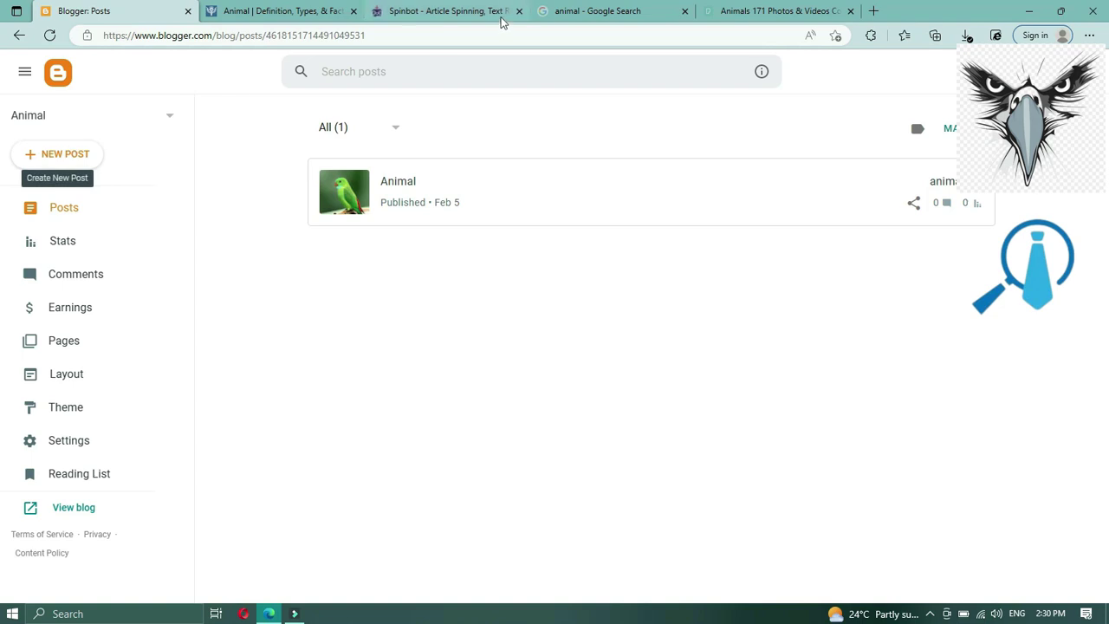
Step: Switch to the Britannica animal article, open its Animal diversity section and look through the text for further blog content
click(302, 19)
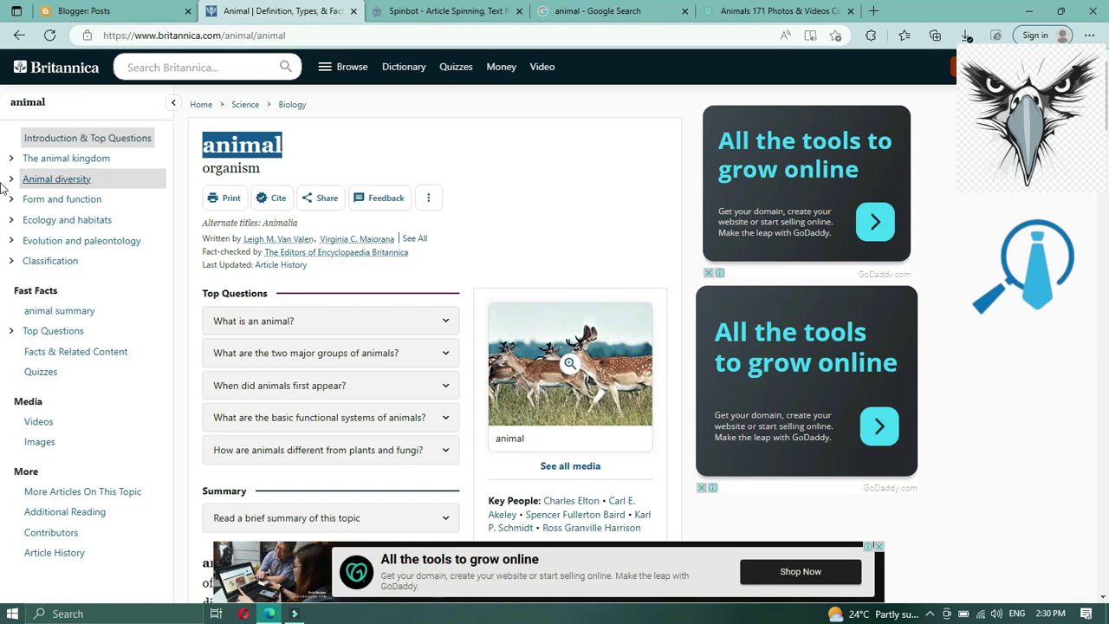
click(62, 184)
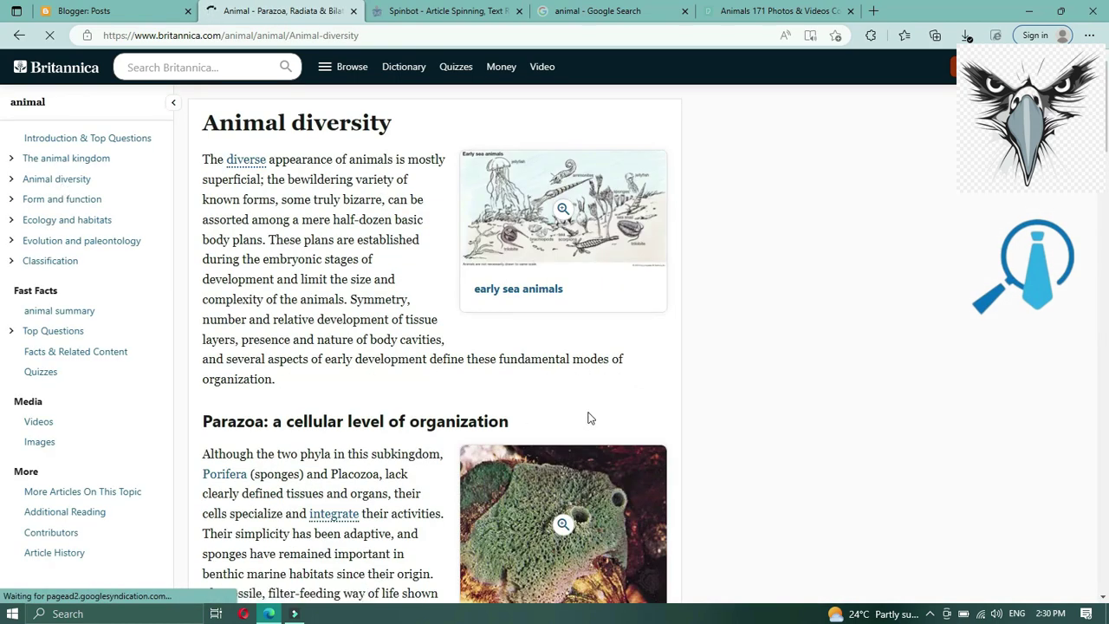
scroll(838, 329, down, 3)
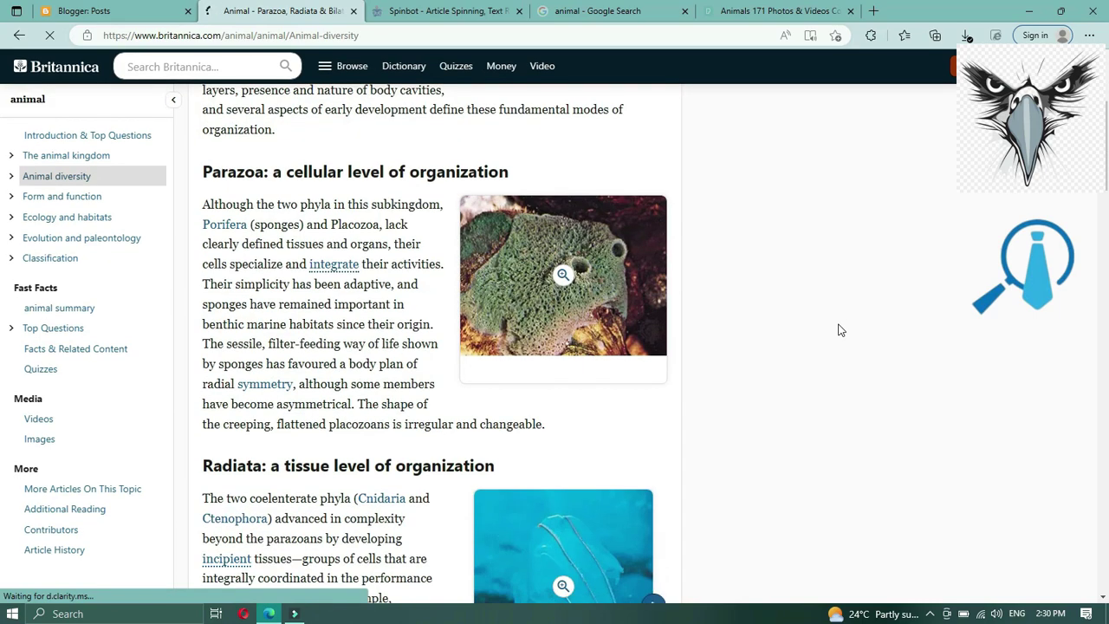
scroll(837, 329, down, 4)
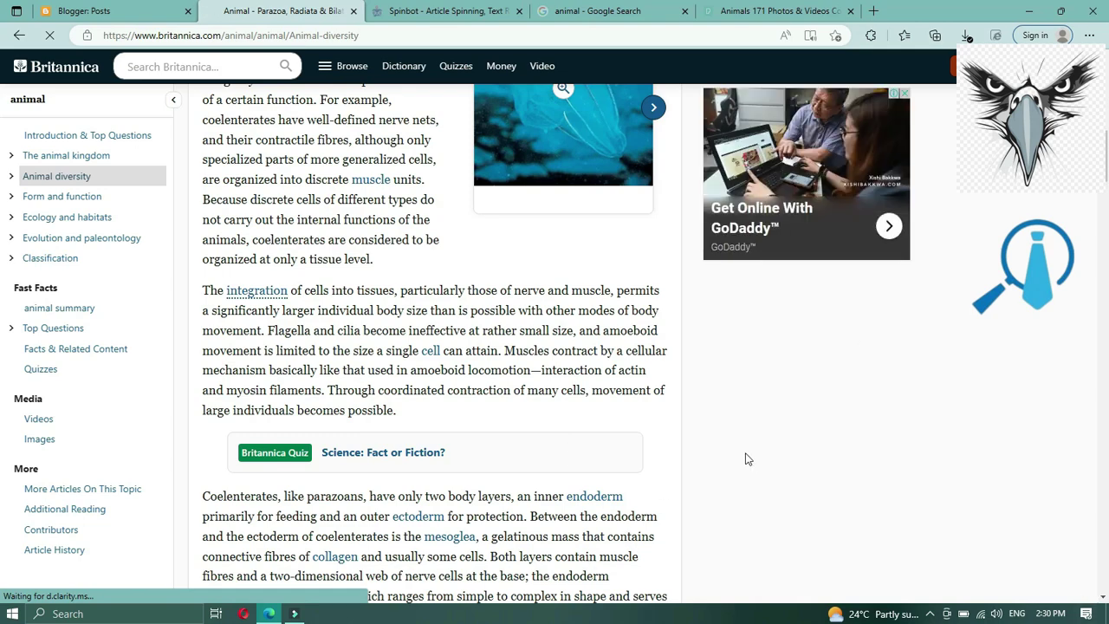
scroll(751, 450, down, 10)
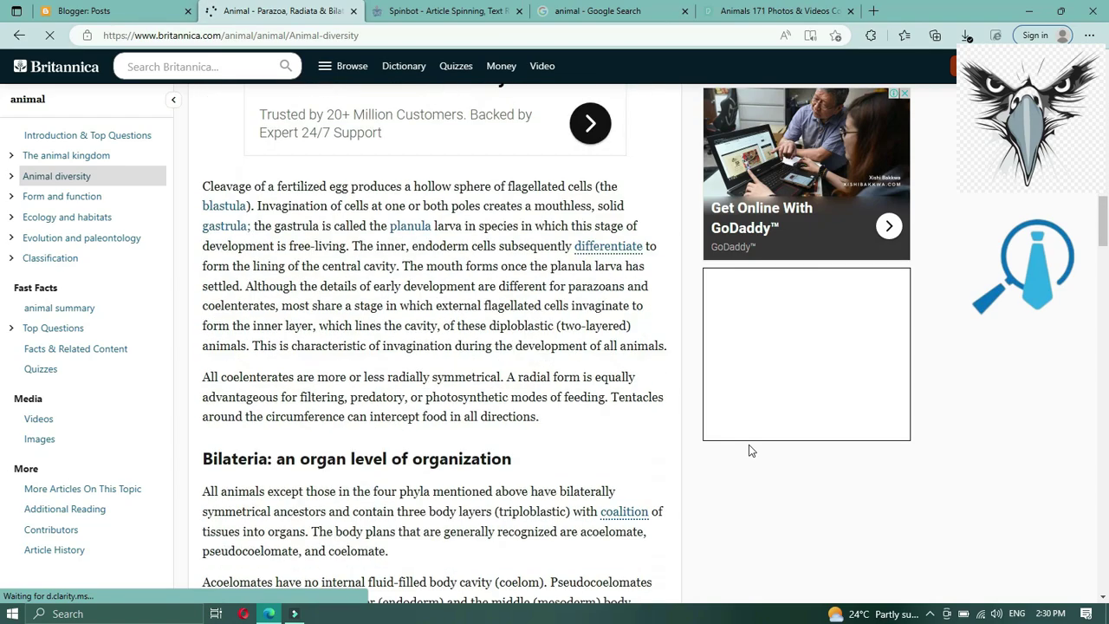
scroll(750, 451, down, 12)
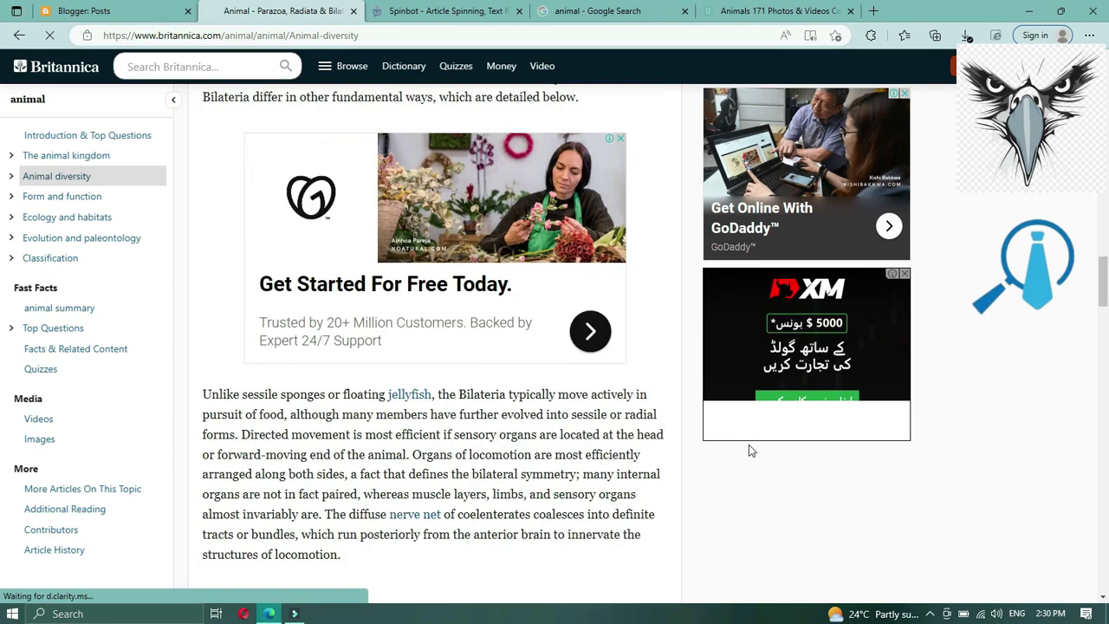
scroll(751, 450, down, 1)
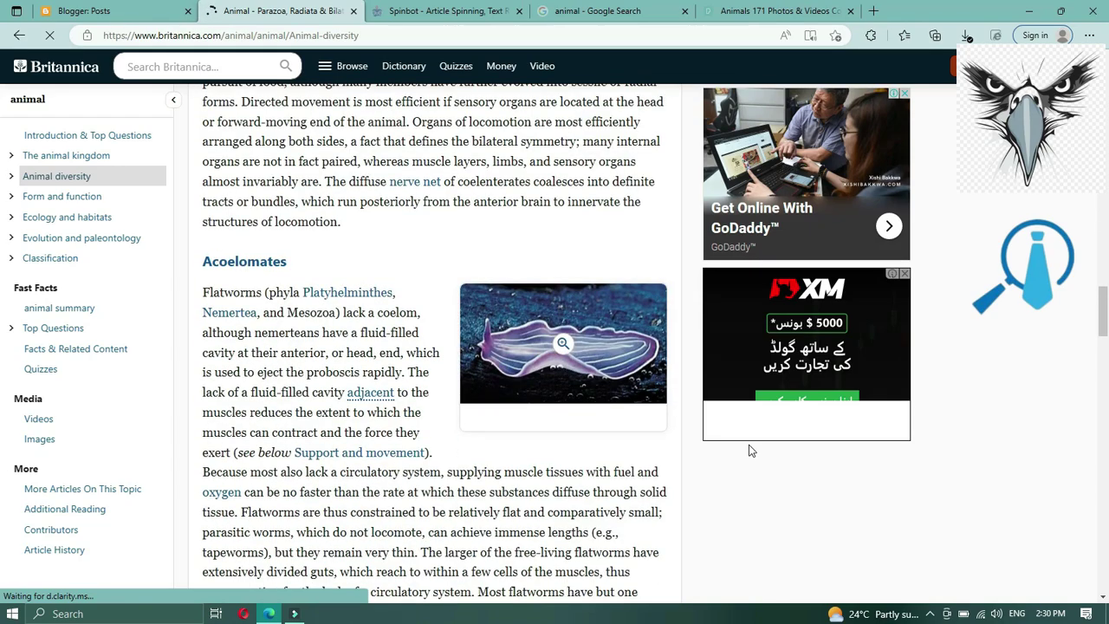
scroll(751, 450, down, 2)
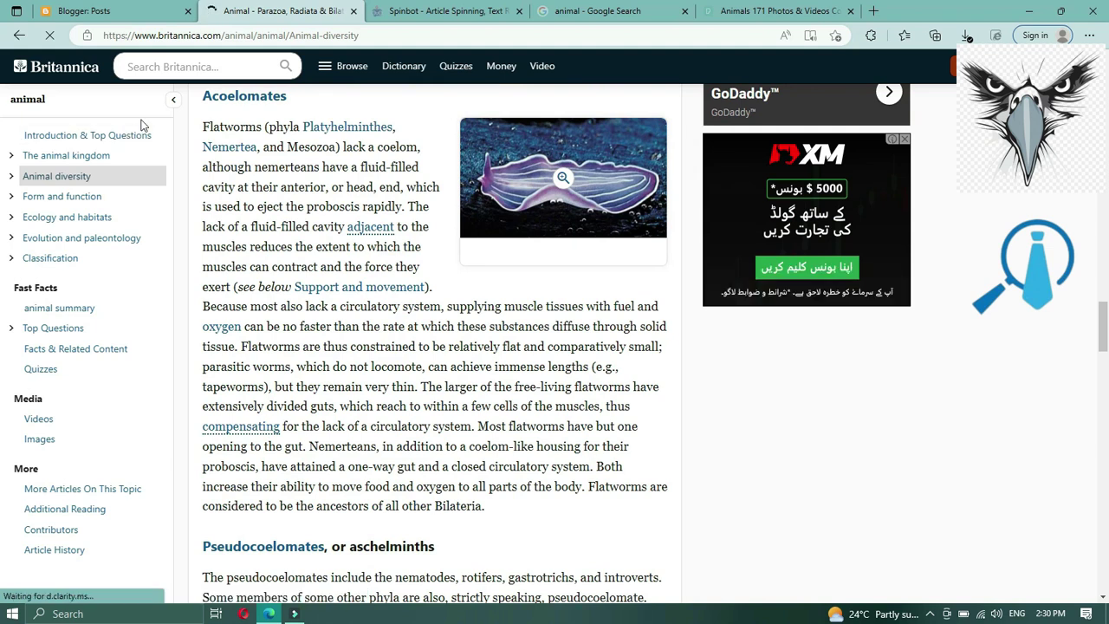
Step: Search Britannica for "cat" and dismiss the advertisement covering the results page
click(189, 68)
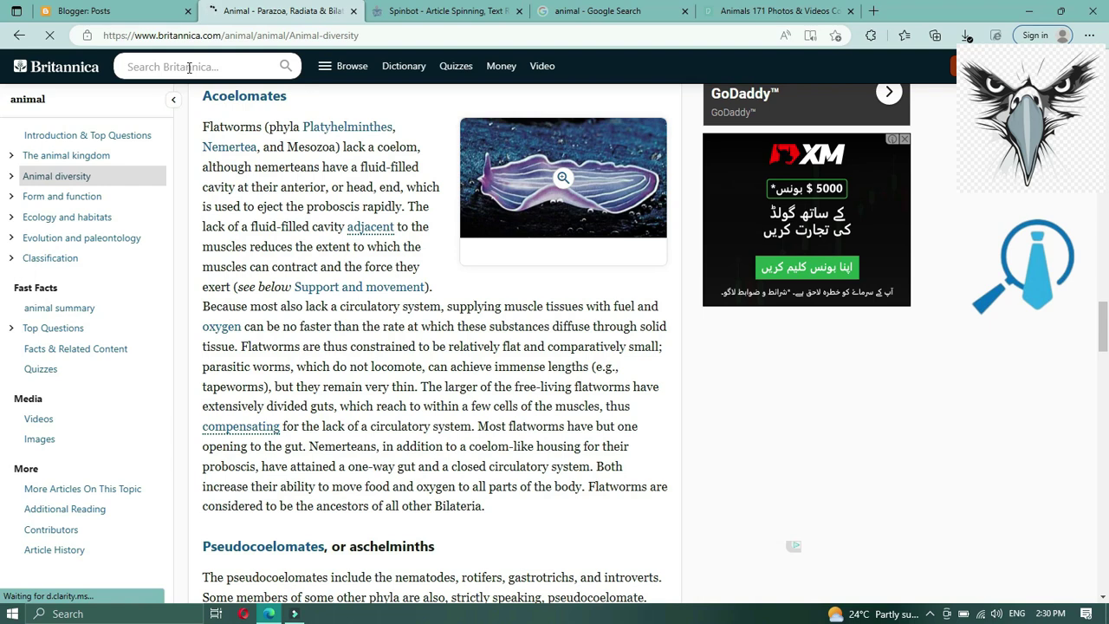
text(cat)
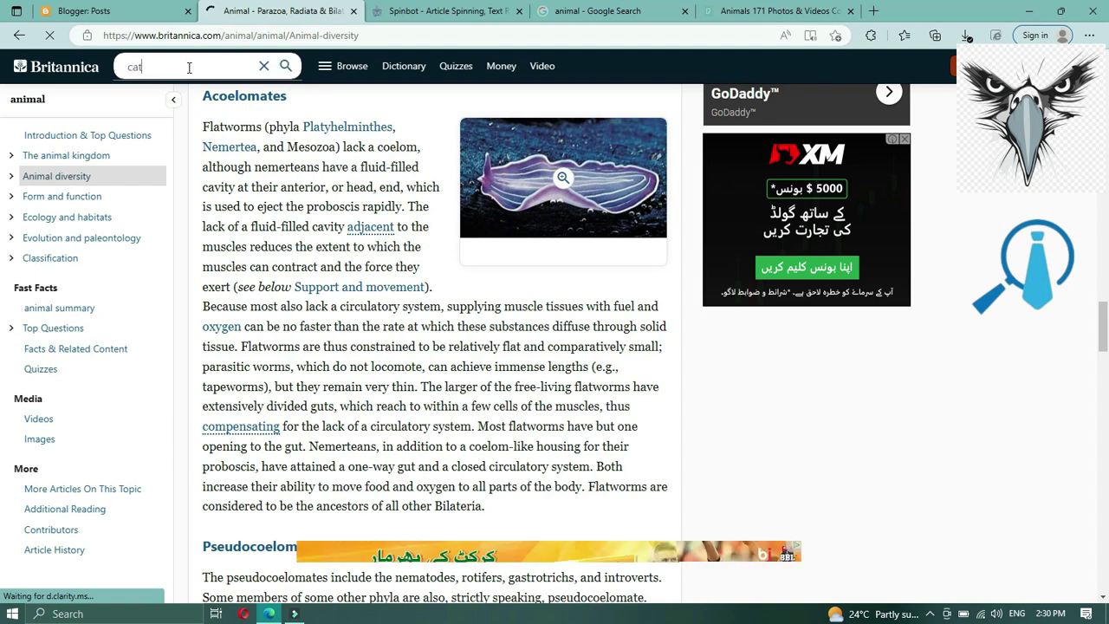
key(Return)
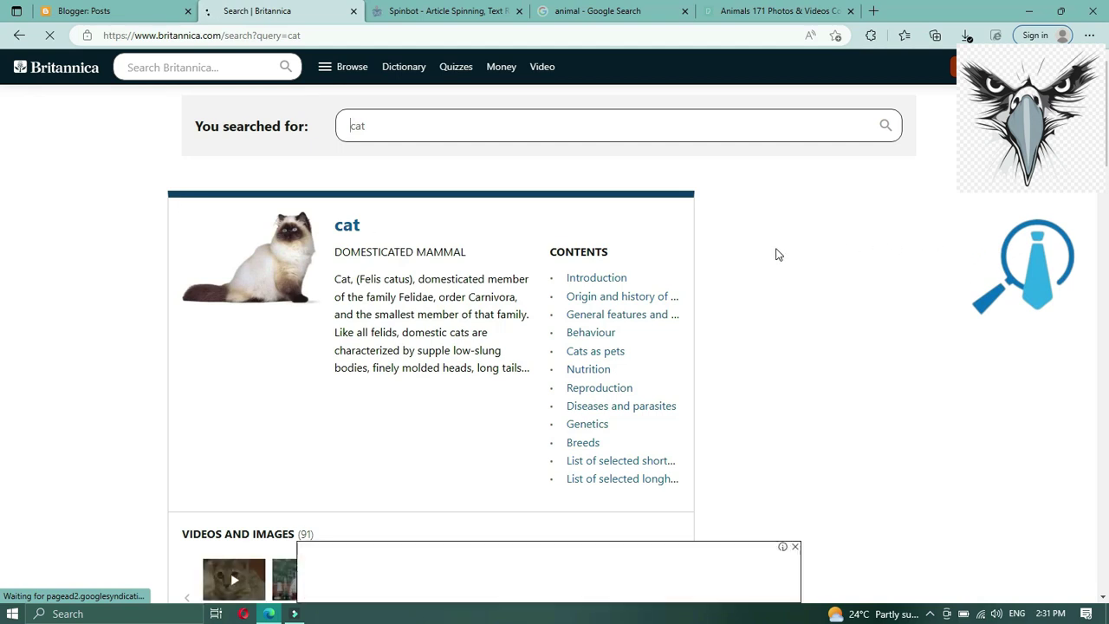
click(795, 547)
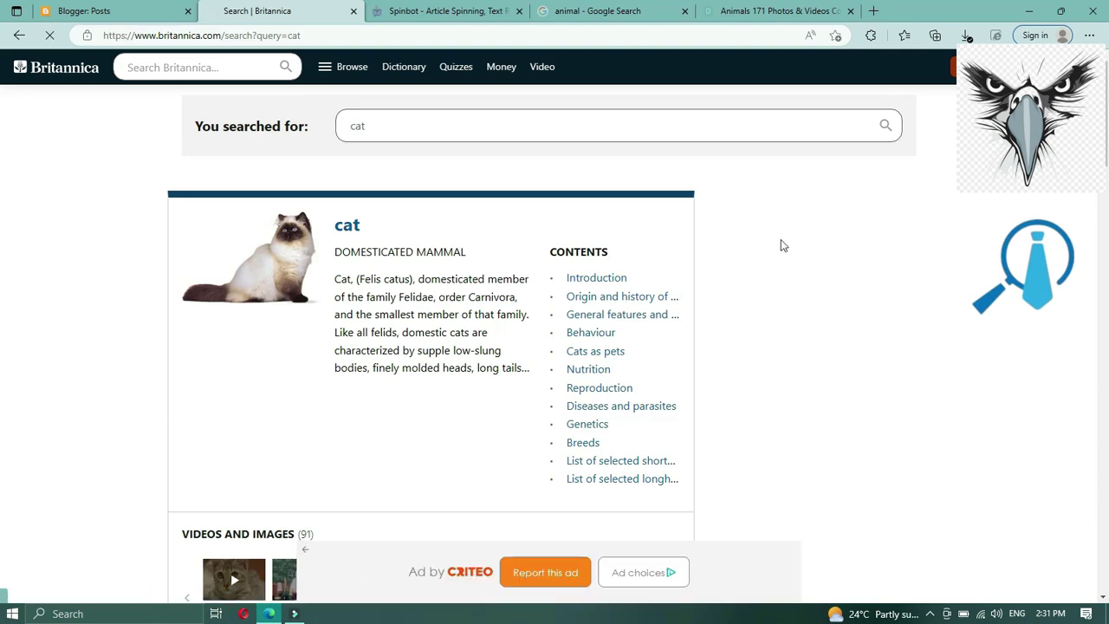
Step: Open the leopard cat (mammal) article from the search results and copy its full text
scroll(781, 241, down, 5)
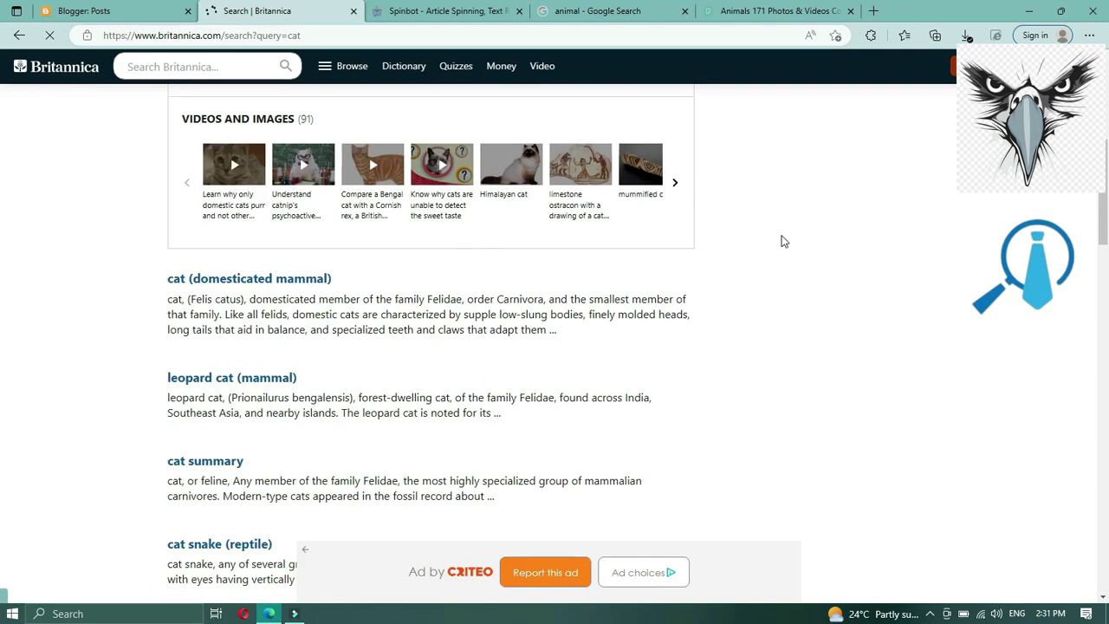
scroll(781, 241, down, 2)
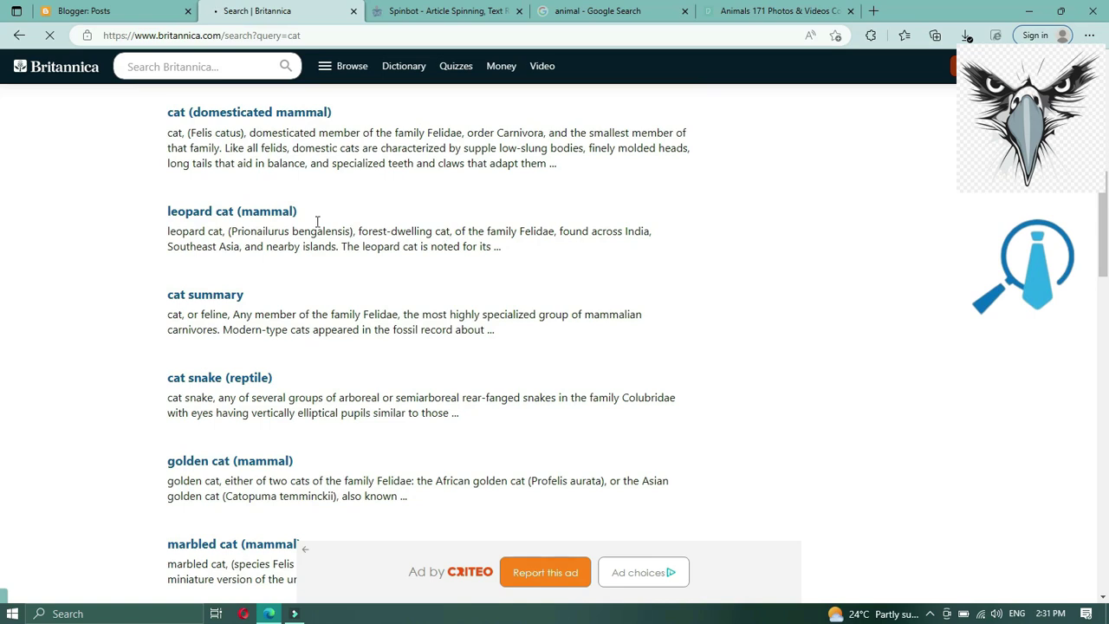
click(223, 215)
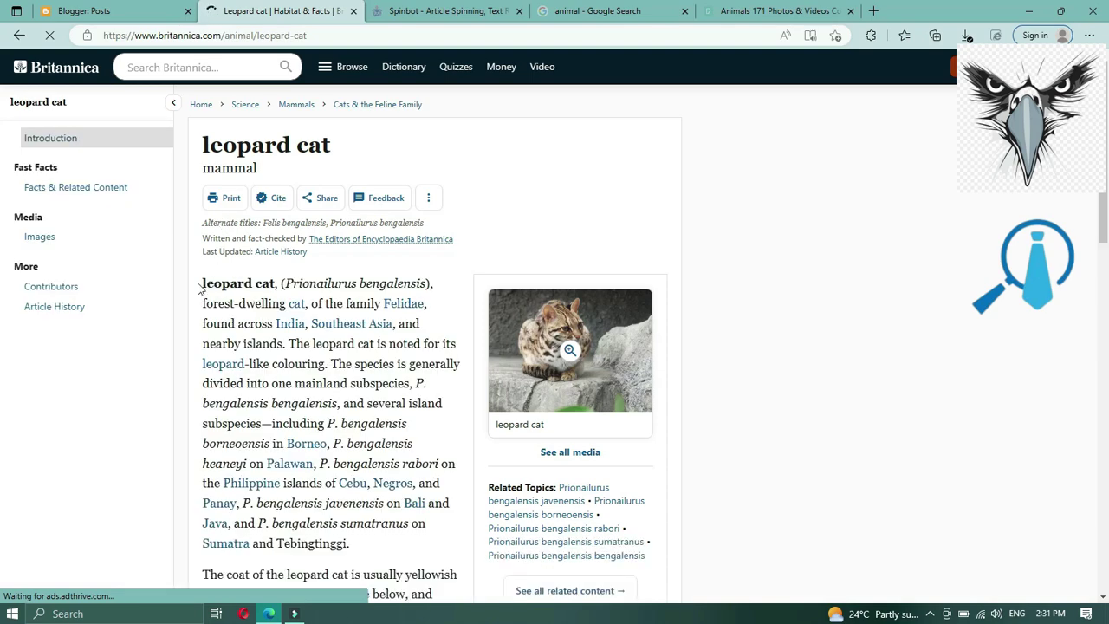
drag(201, 290, 364, 457)
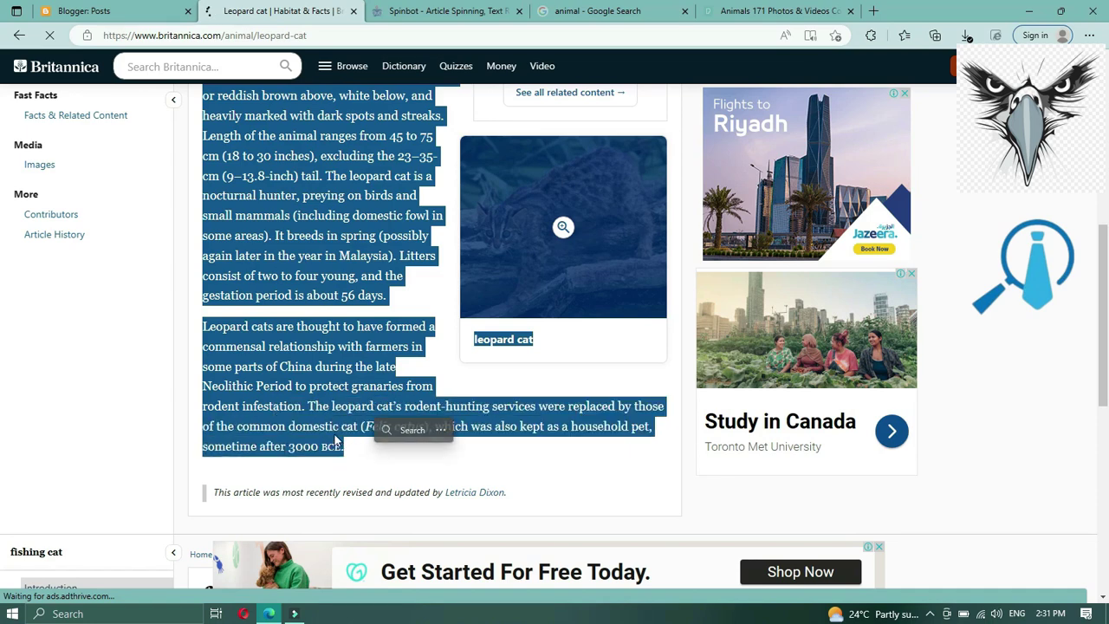
click(440, 430)
click(422, 459)
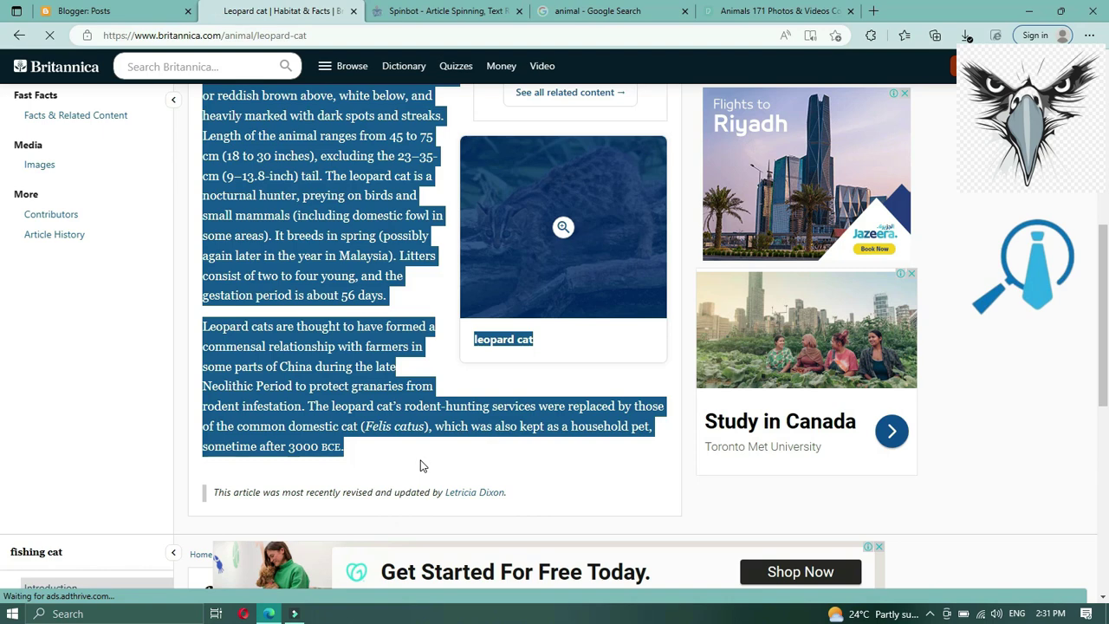
Step: Switch to SpinBot and replace the old source text with the copied leopard cat article
click(475, 8)
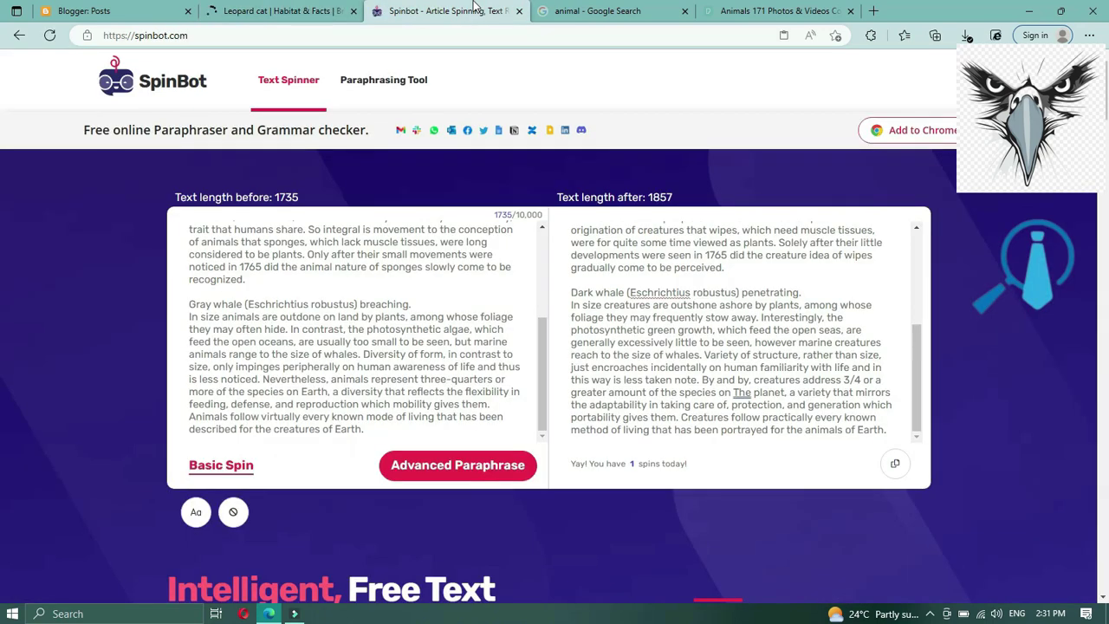
triple_click(264, 241)
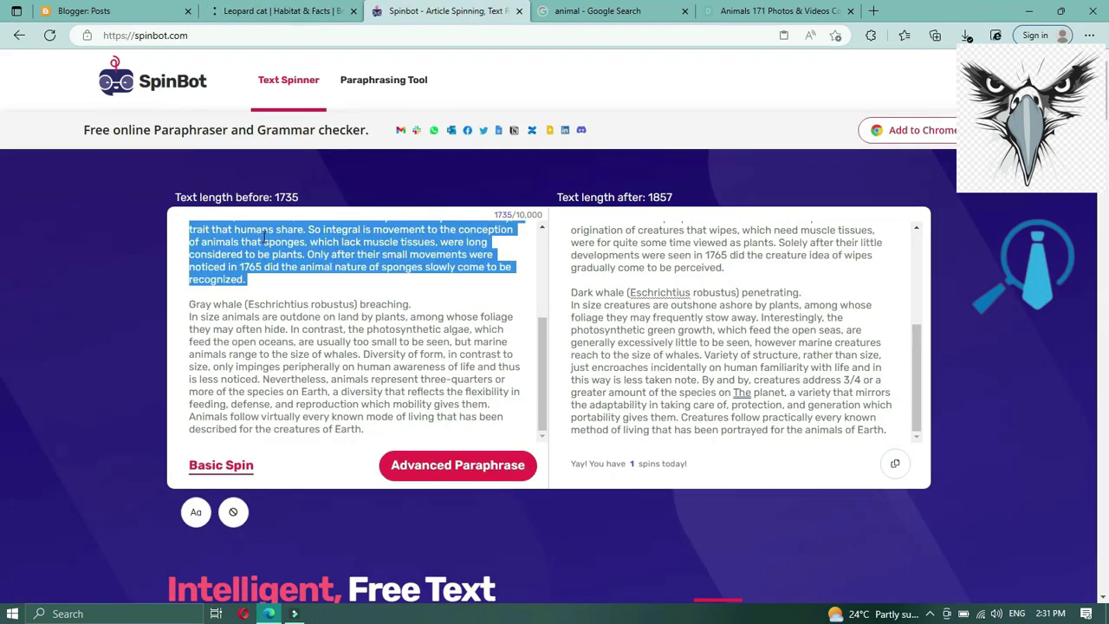
key(ctrl+a)
key(Delete)
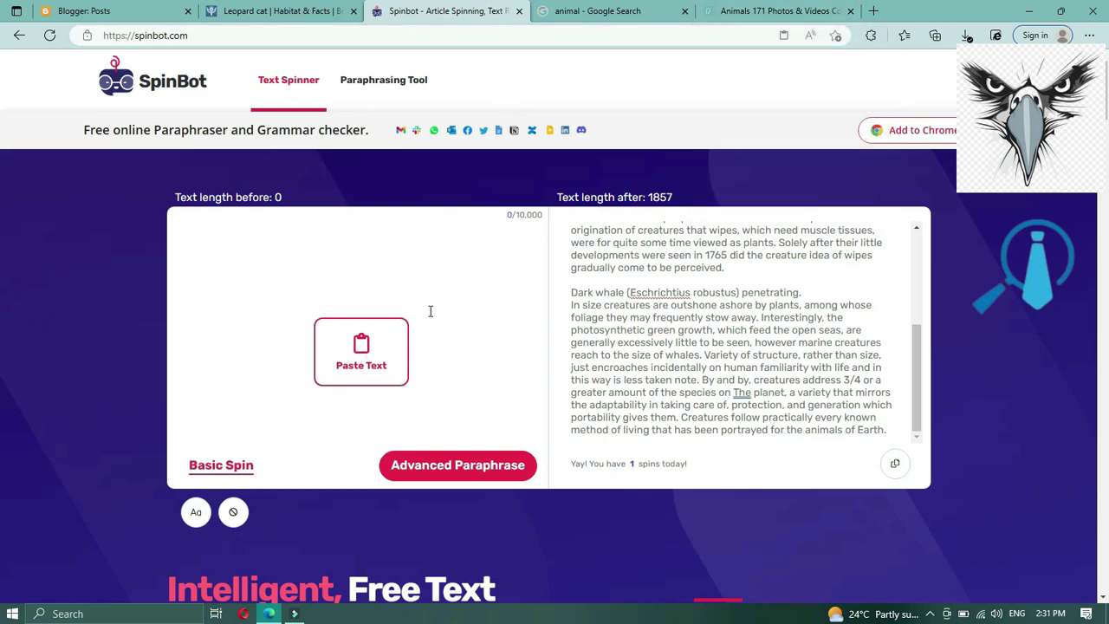
click(367, 354)
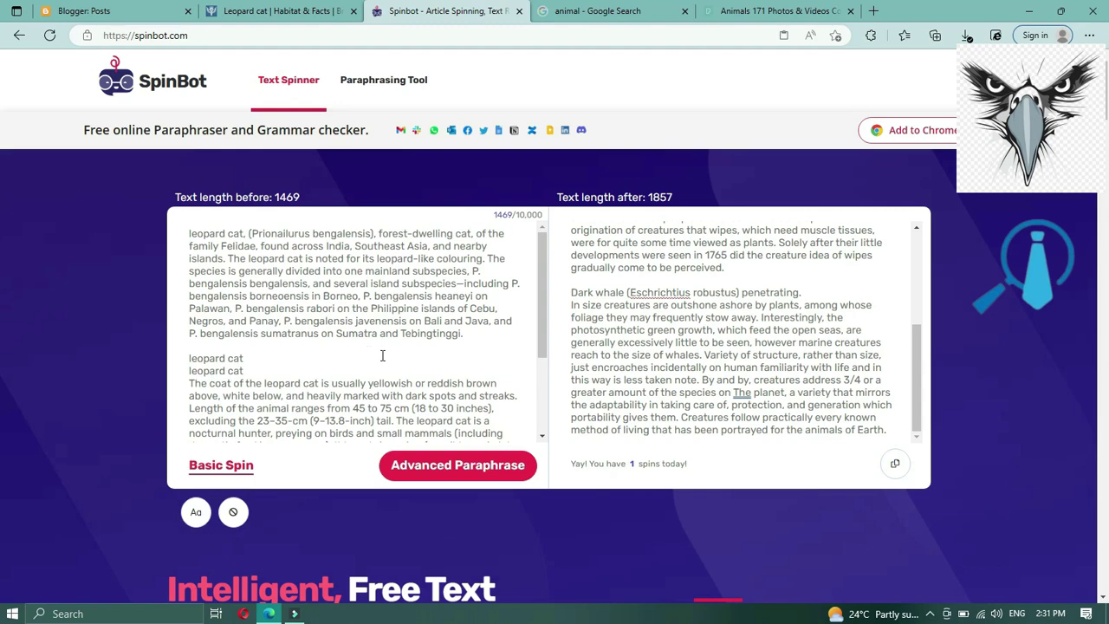
Step: Run a Basic Spin on the leopard cat text and copy the rewritten version
scroll(513, 348, down, 2)
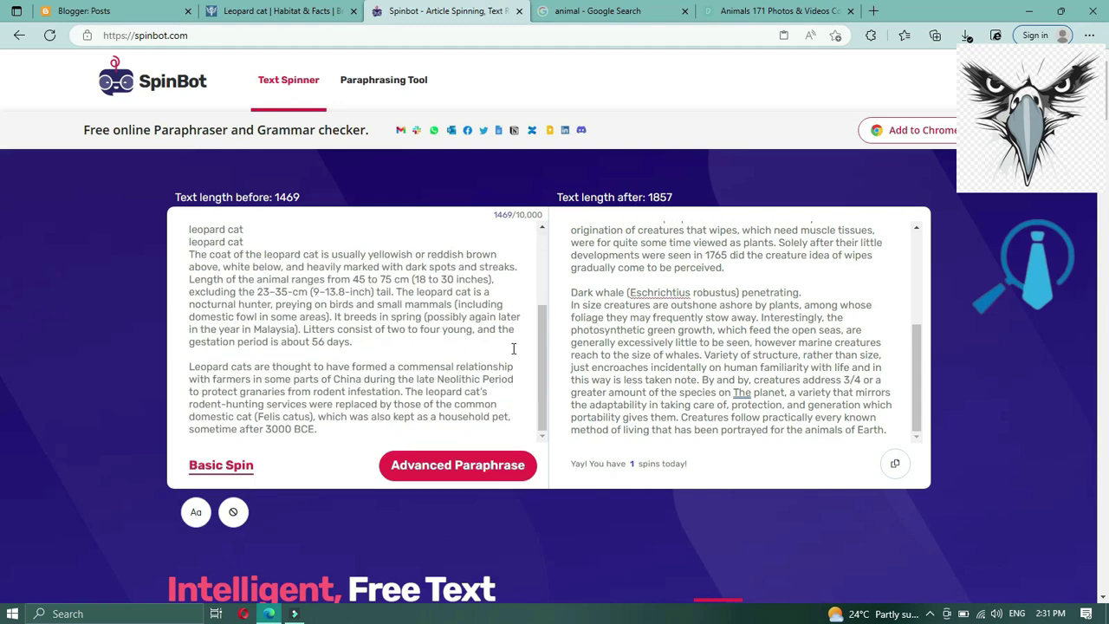
click(217, 475)
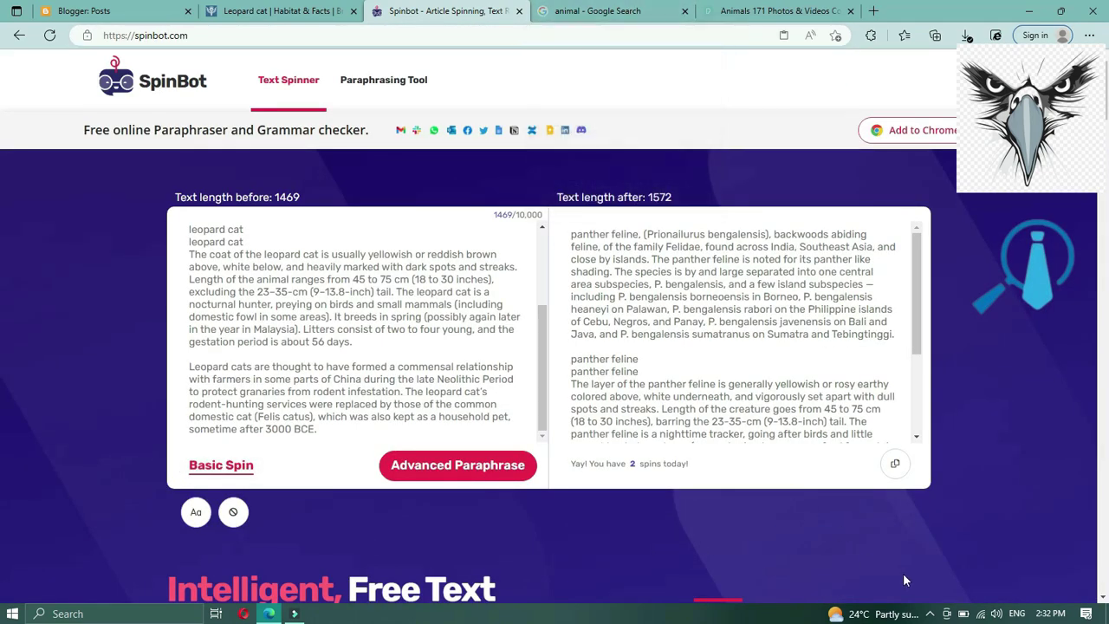
click(895, 466)
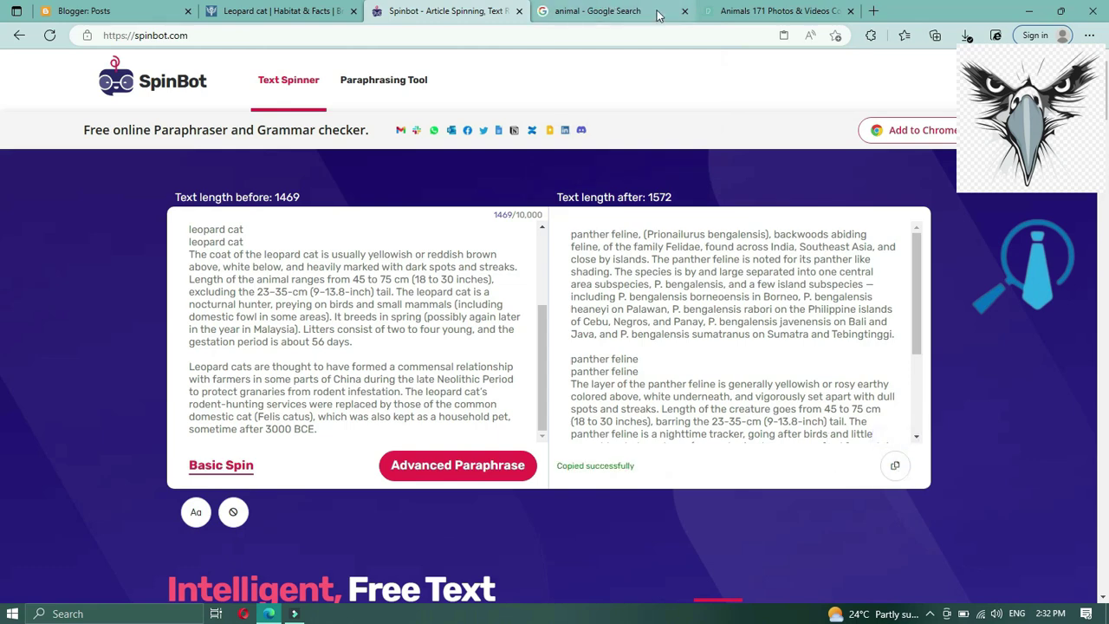
Step: Open the plagiarismchecker.co website in a new browser tab
click(615, 13)
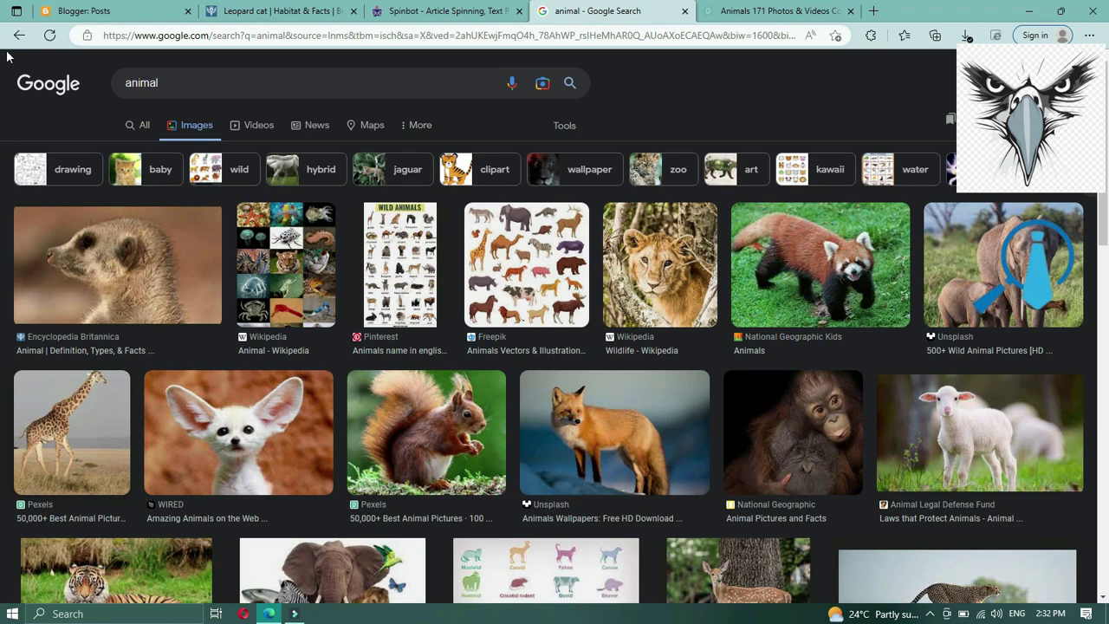
click(875, 11)
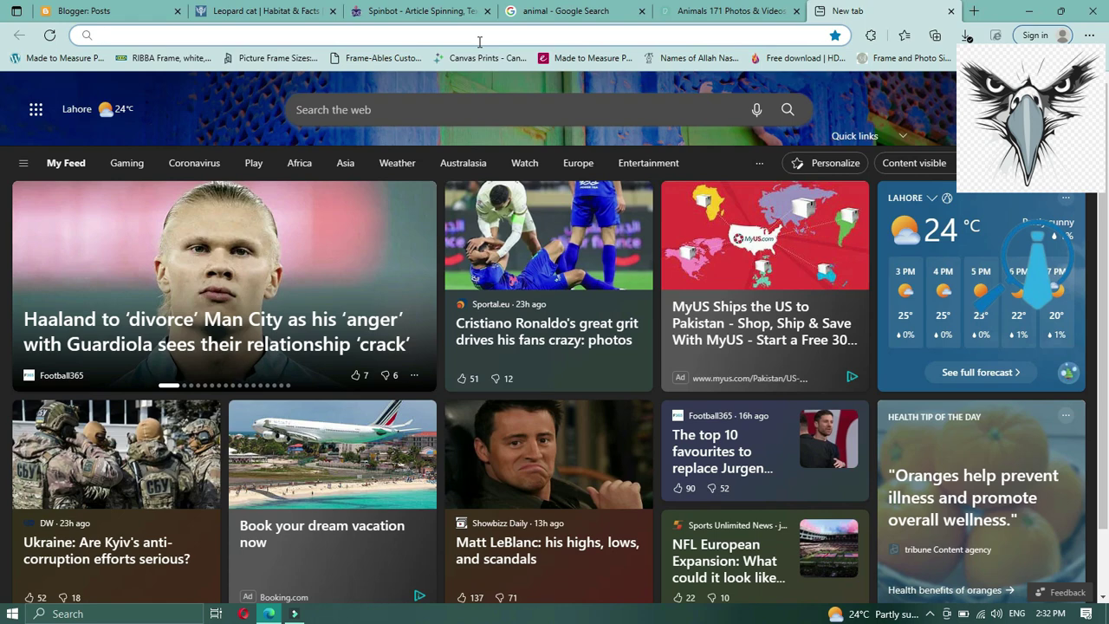
text(s)
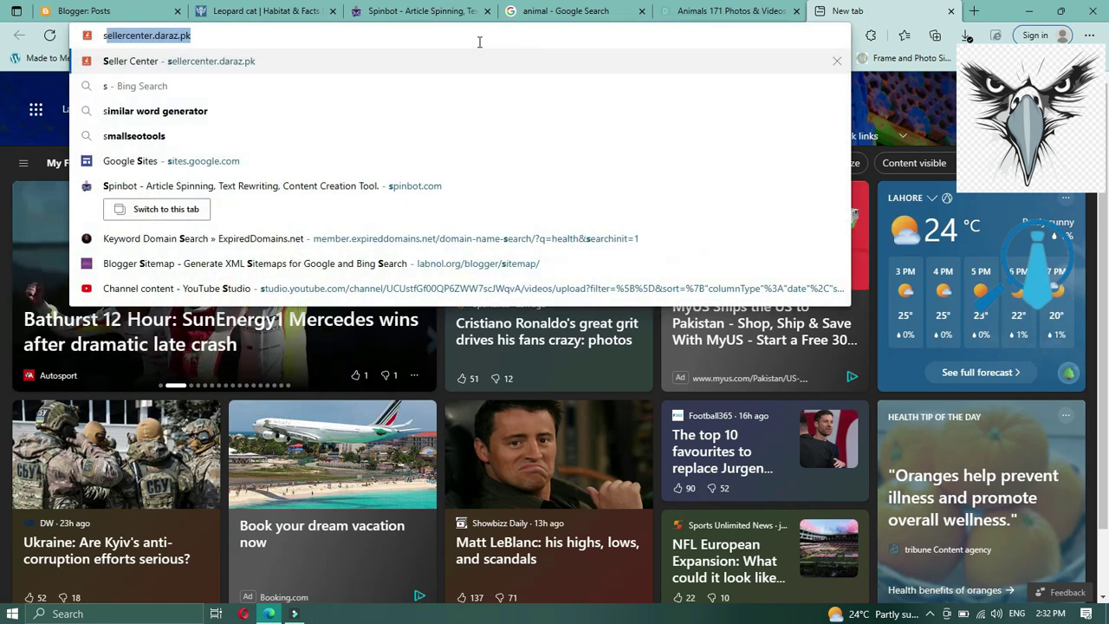
key(BackSpace)
key(BackSpace)
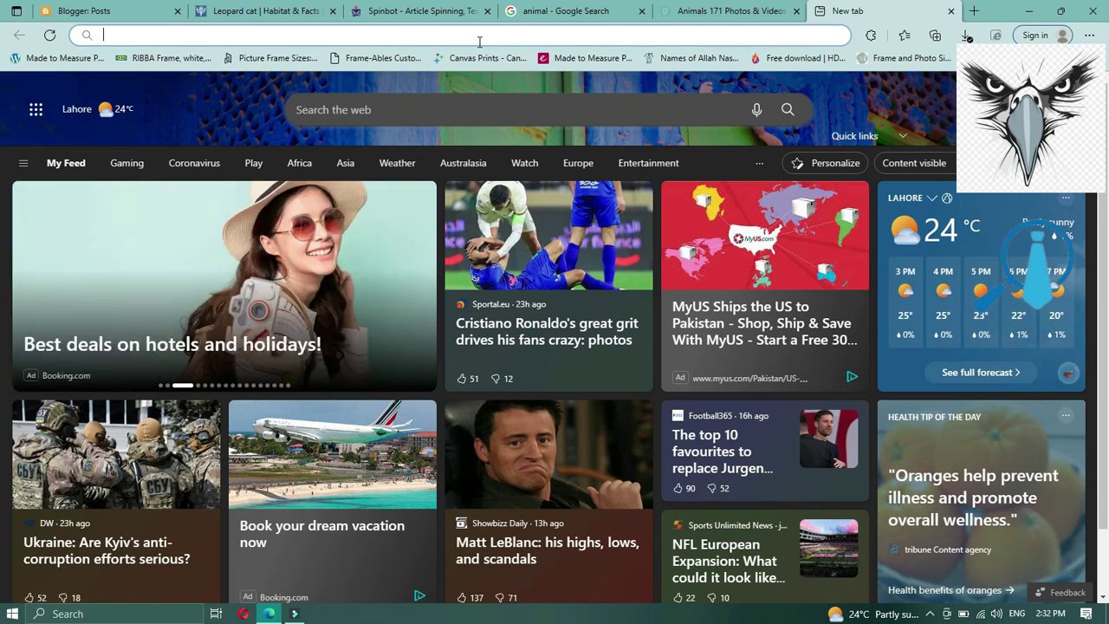
text(plagiarismchecker.co)
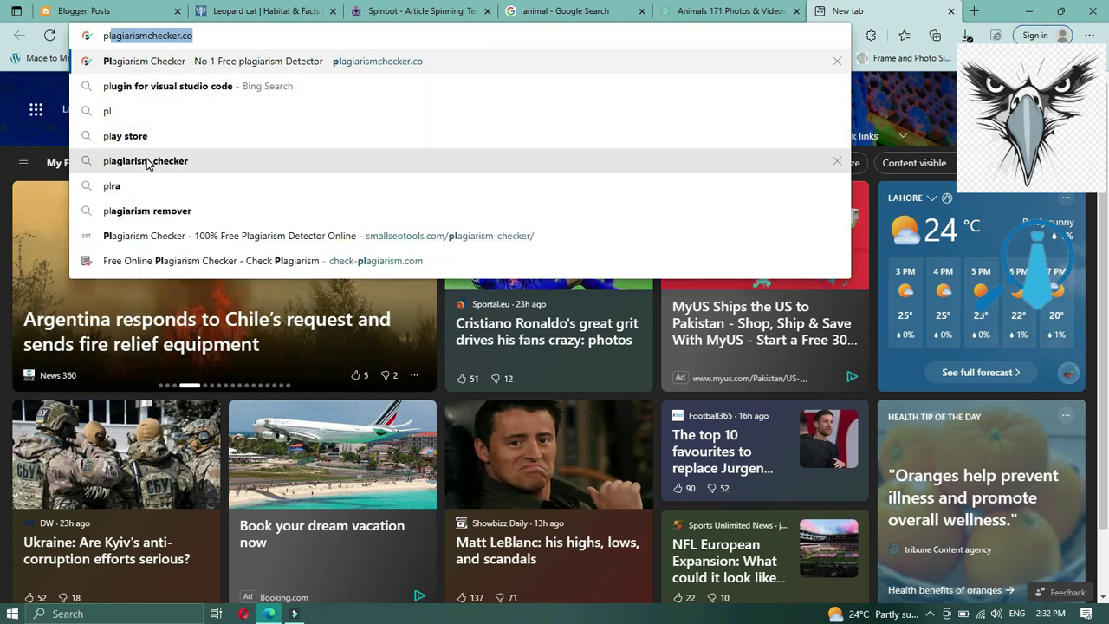
click(145, 61)
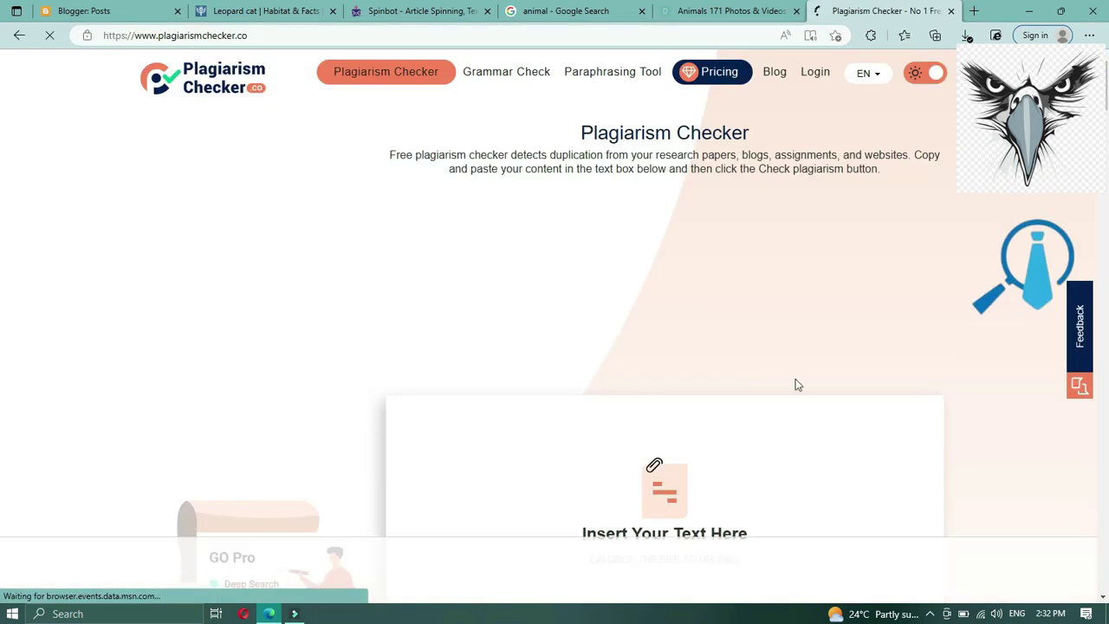
Step: Paste the spun leopard cat text into the plagiarism checker's text box
scroll(795, 297, down, 4)
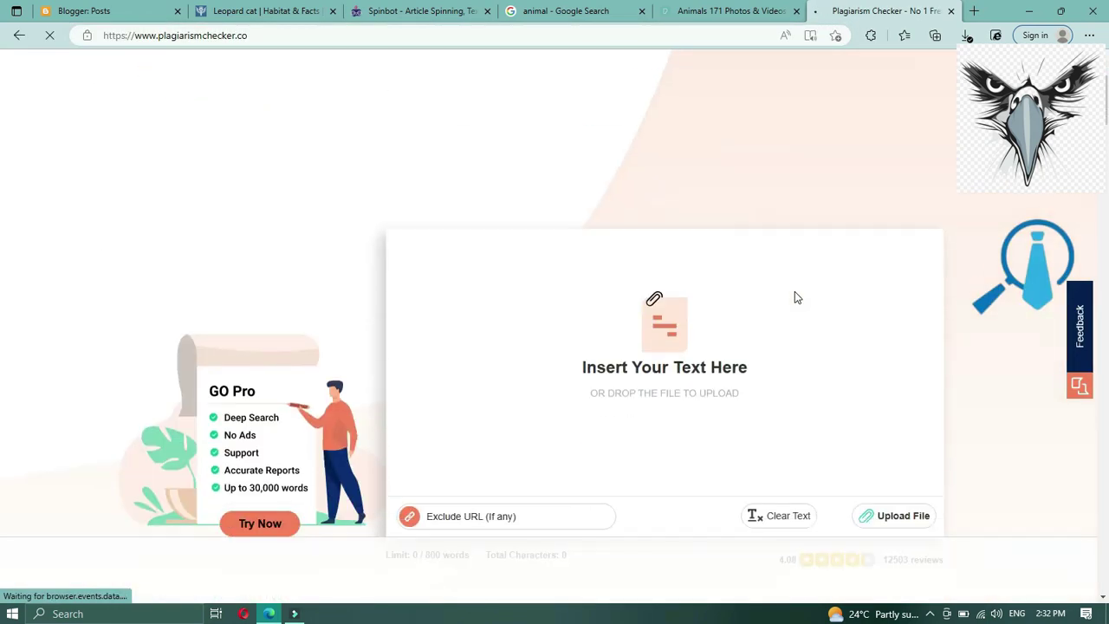
right_click(548, 144)
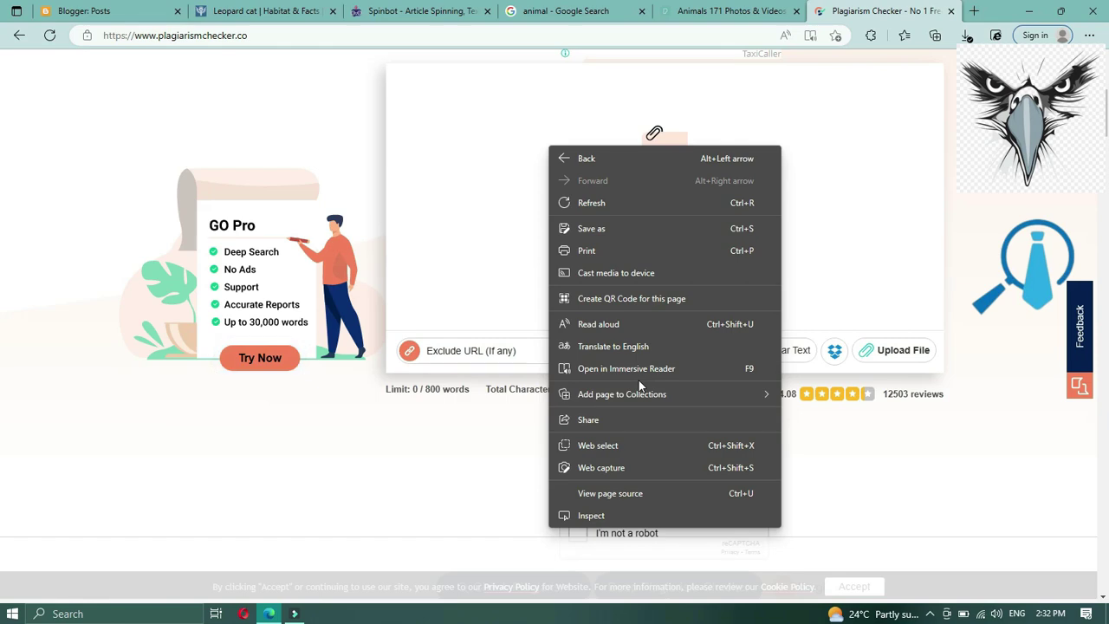
click(476, 123)
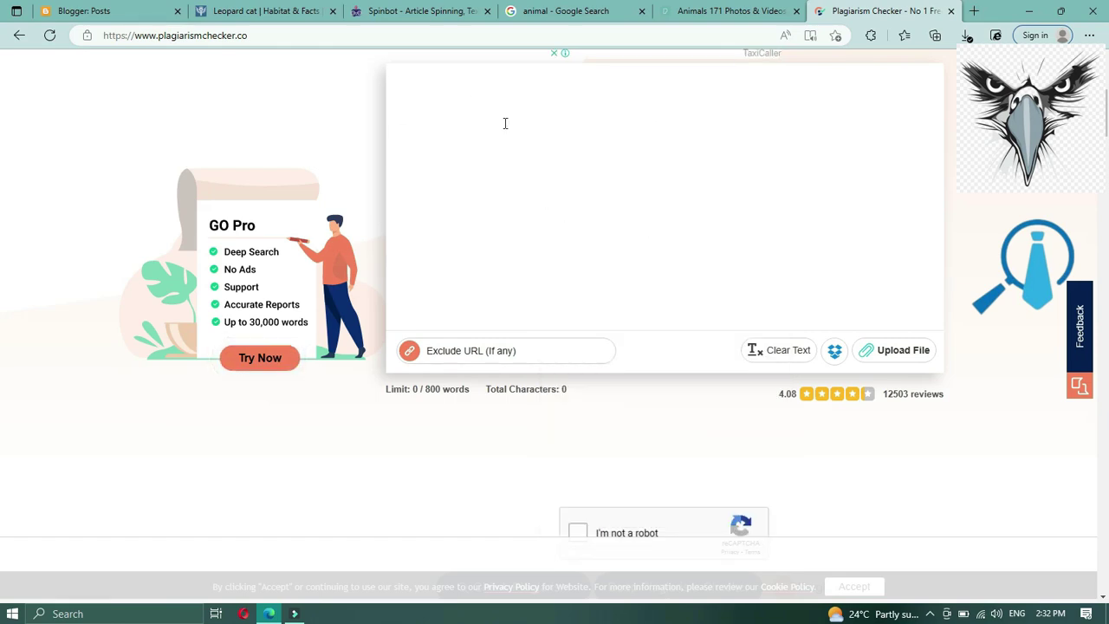
right_click(505, 124)
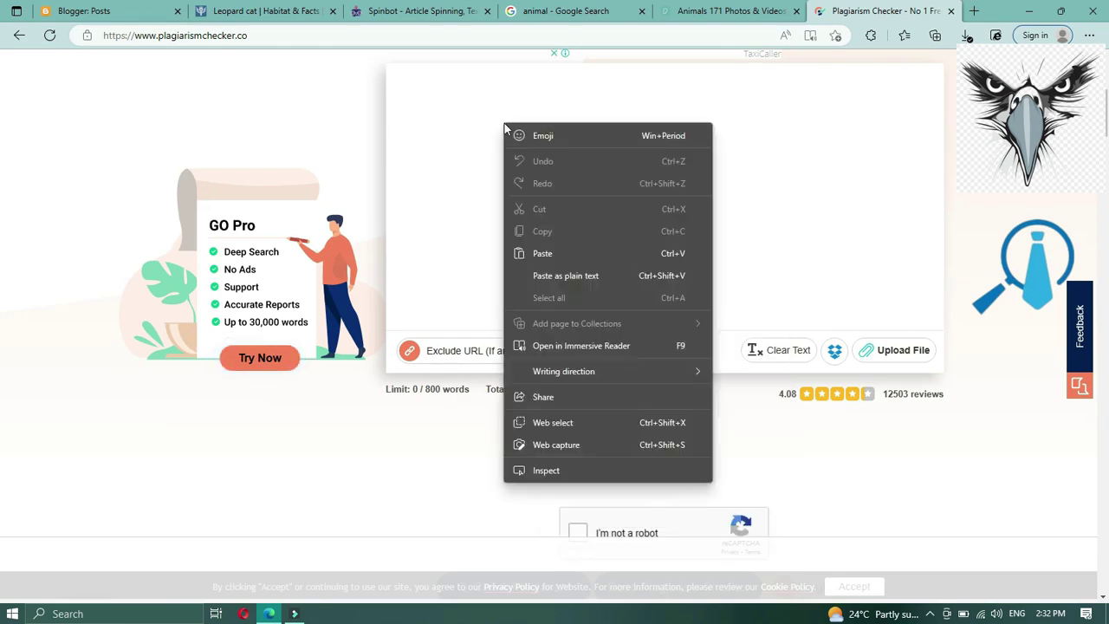
click(561, 251)
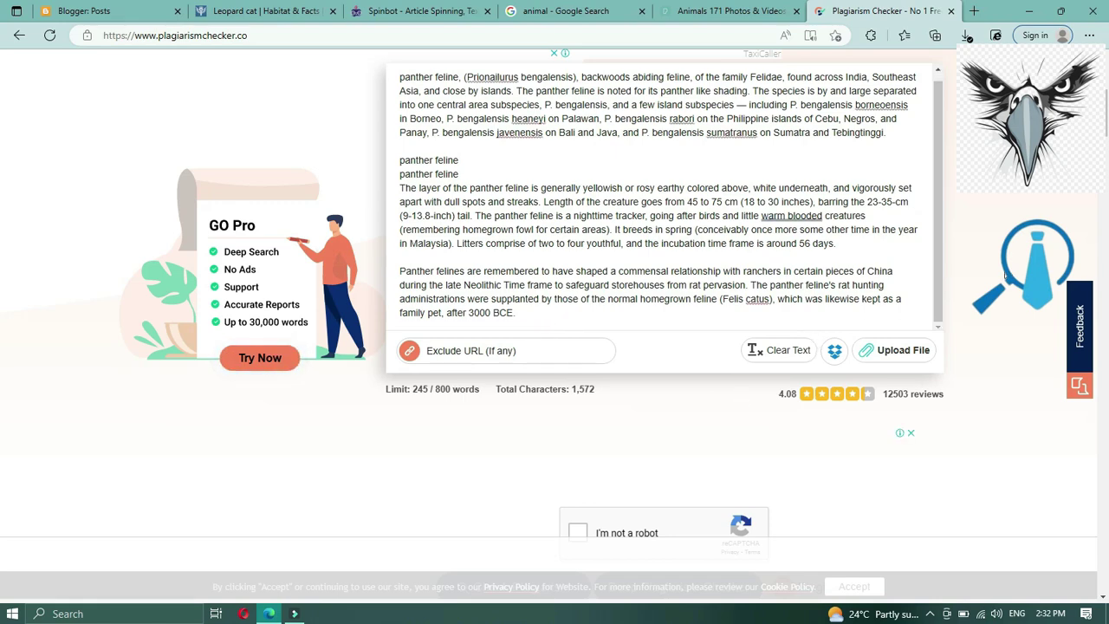
Step: Complete the reCAPTCHA, run the standard plagiarism check on the pasted text and review its sentence-wise results
scroll(1005, 276, down, 4)
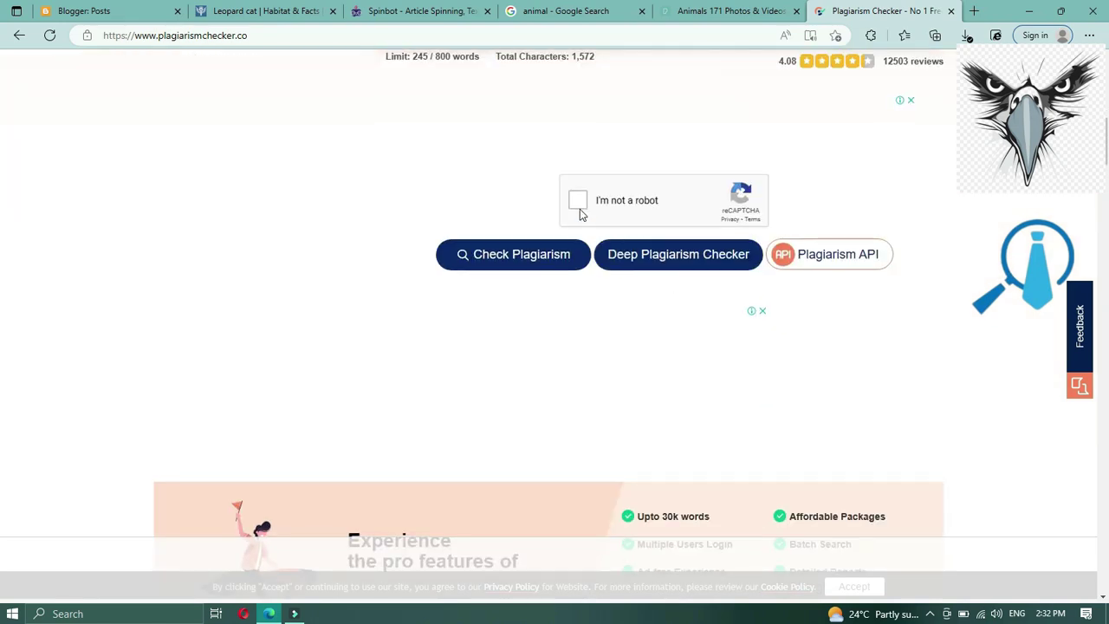
click(580, 204)
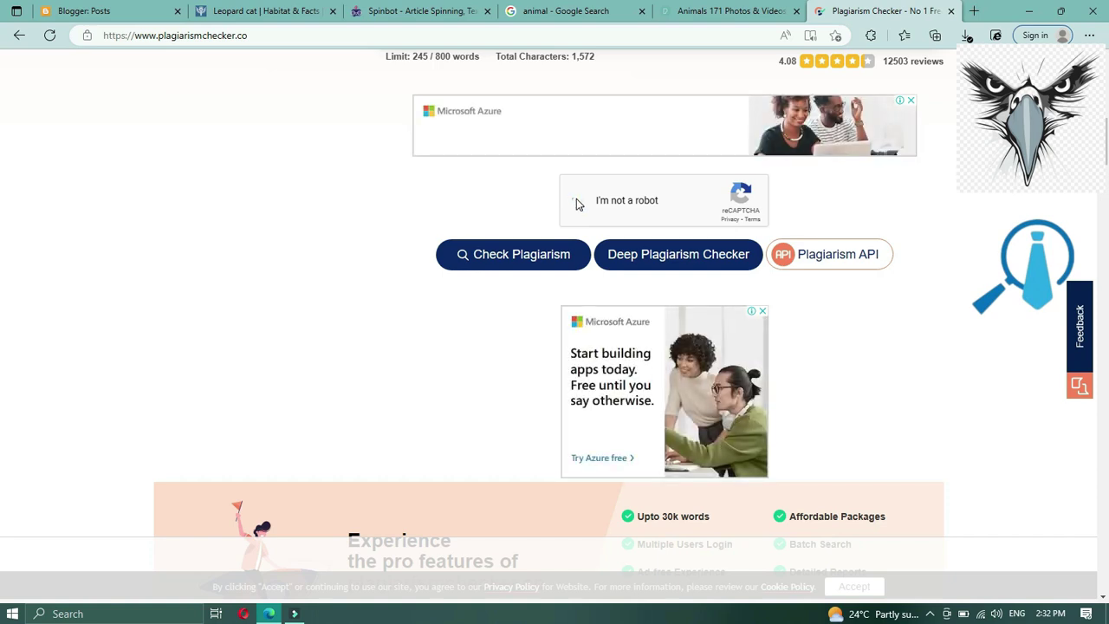
click(494, 258)
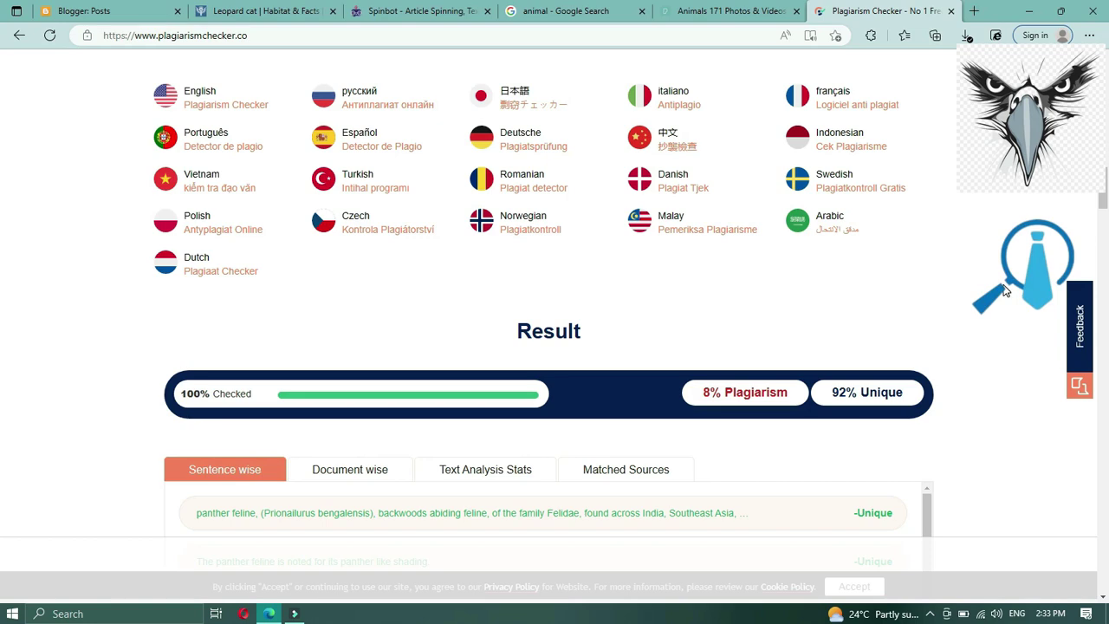
scroll(1027, 335, down, 2)
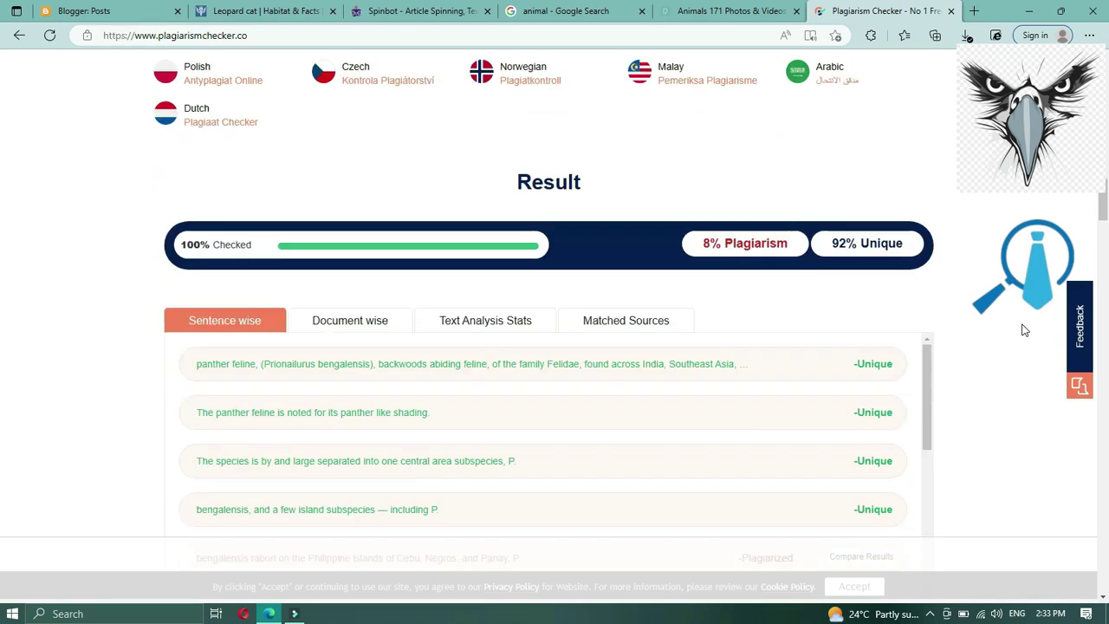
scroll(1024, 330, down, 3)
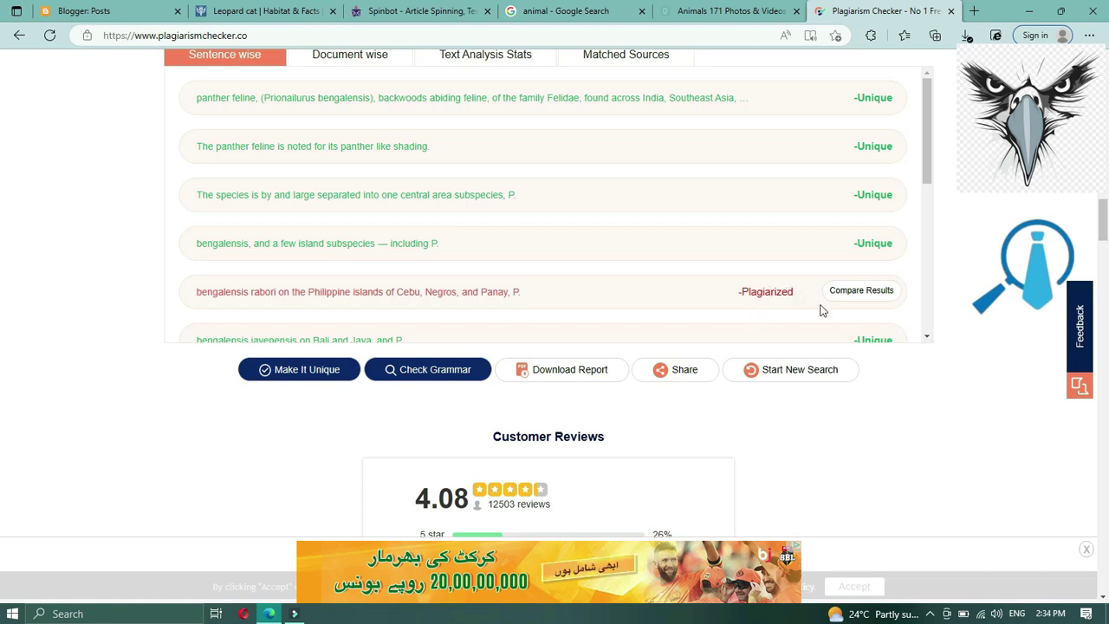
Step: Send the checked text to the Paraphrasing Tool with Make It Unique and rephrase it with Rephrase Now
click(269, 370)
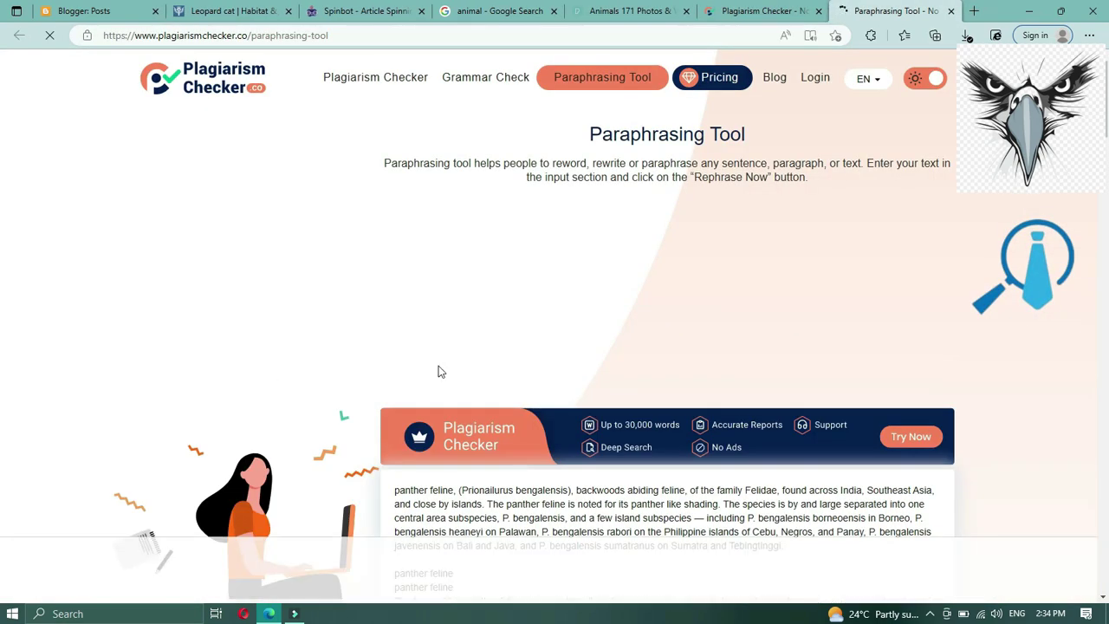
scroll(825, 324, down, 2)
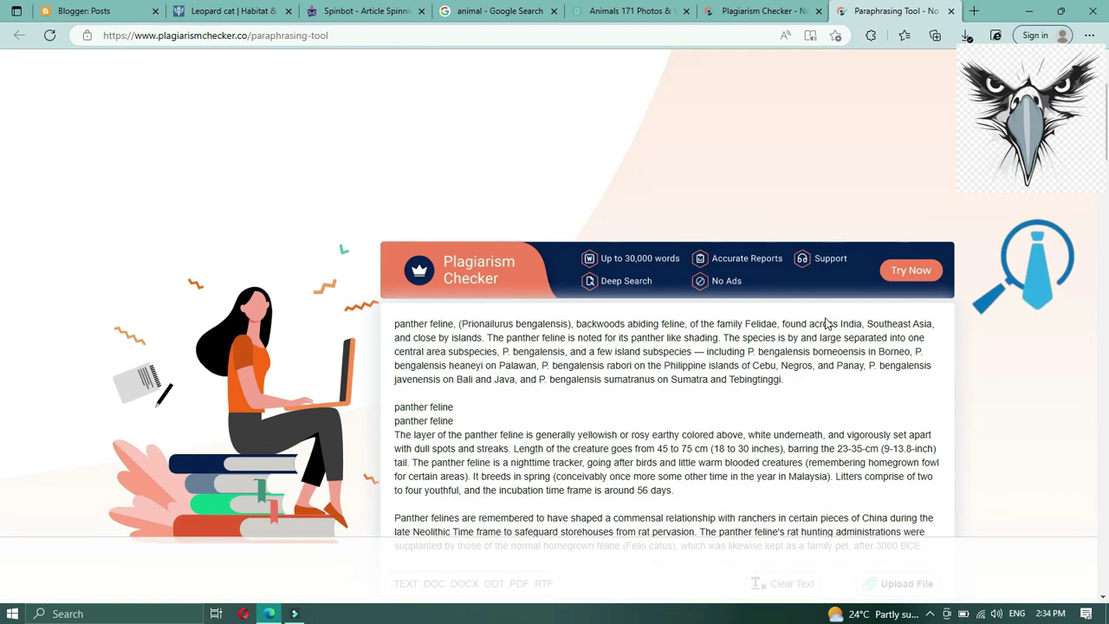
scroll(825, 324, down, 8)
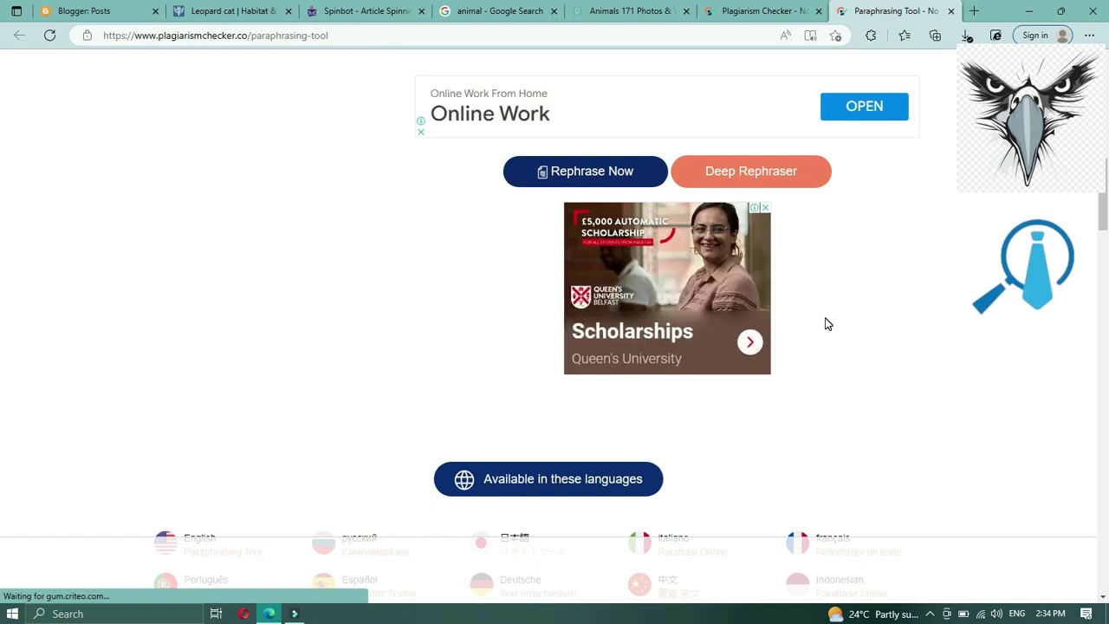
scroll(870, 323, up, 3)
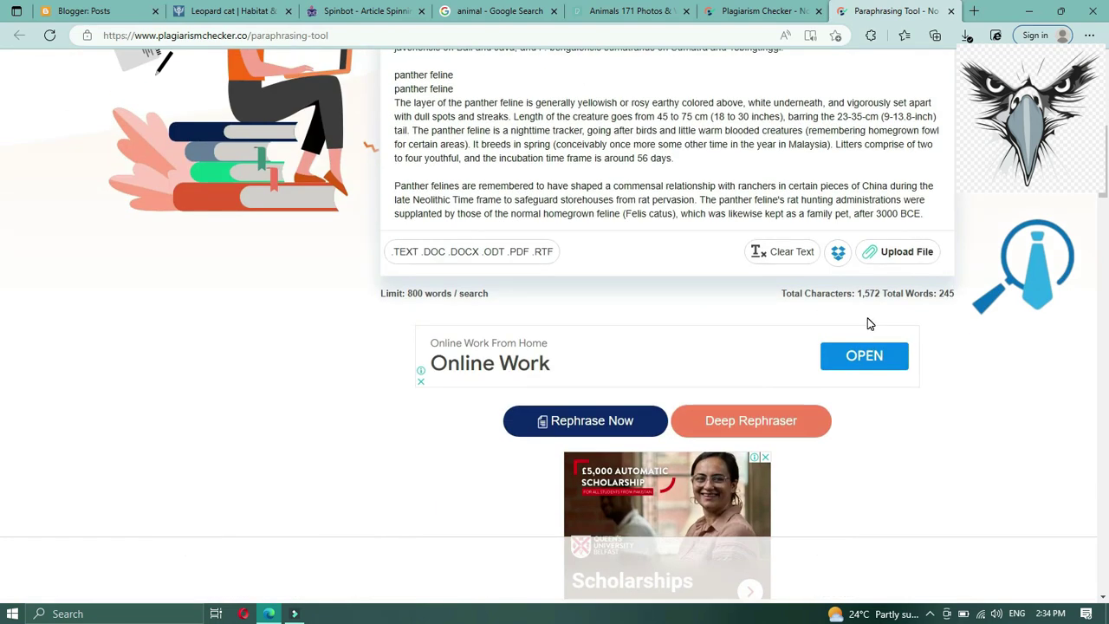
click(590, 424)
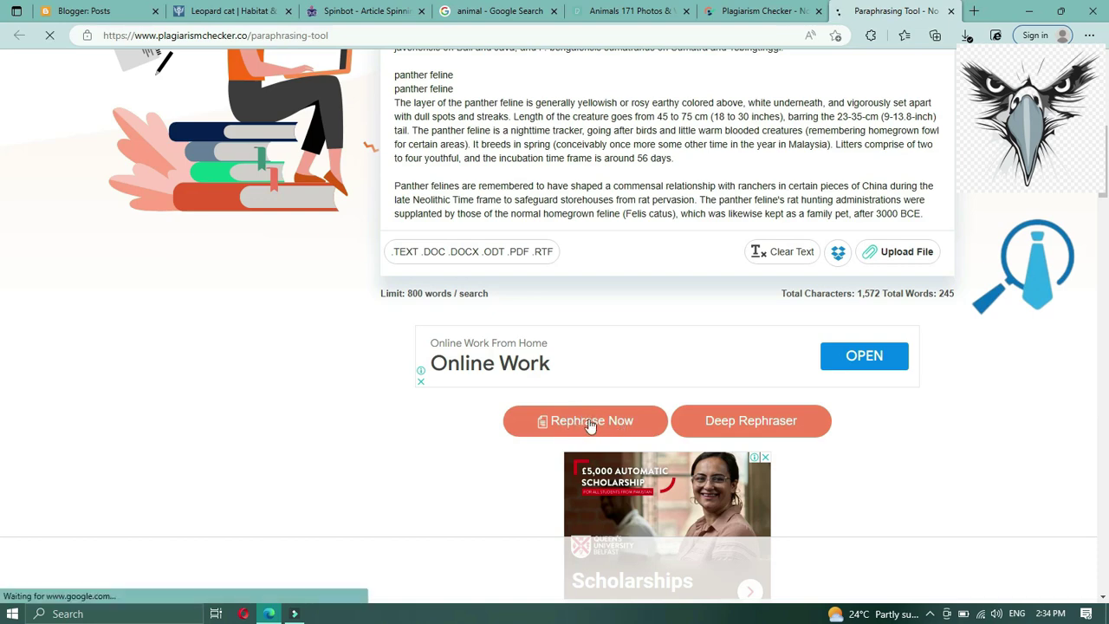
click(513, 425)
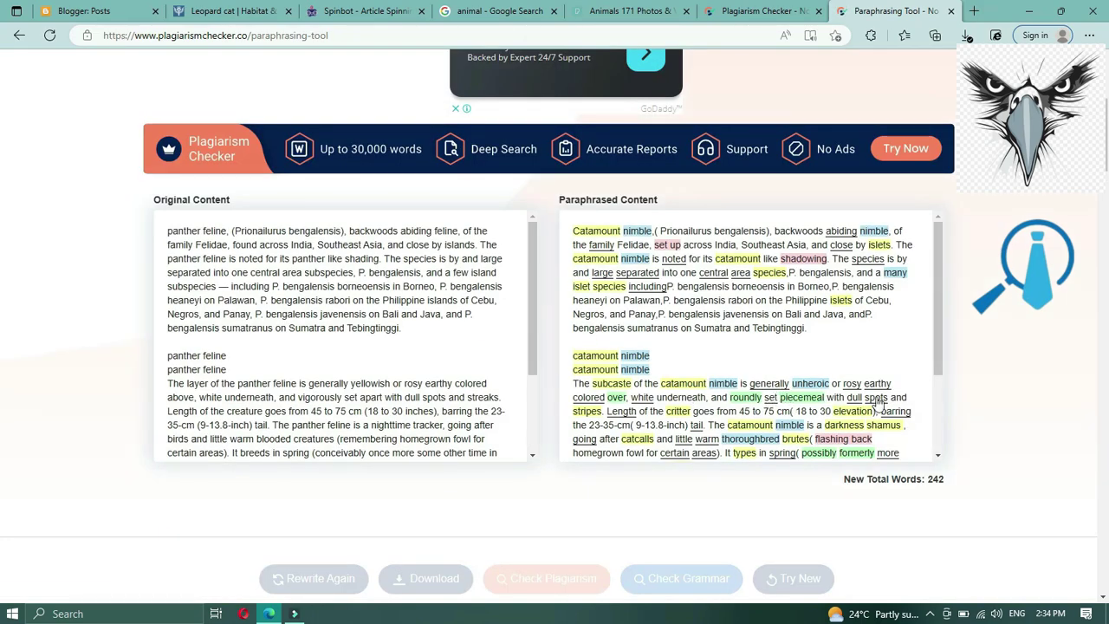
scroll(1033, 351, down, 1)
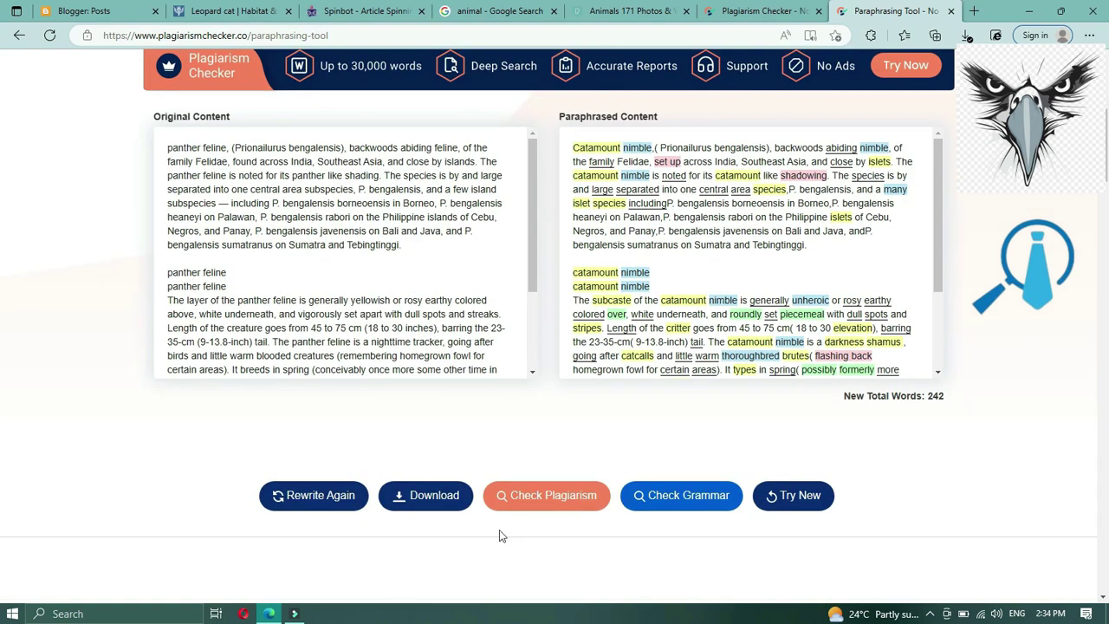
Step: Send the paraphrased text to the plagiarism checker, passing the reCAPTCHA for a standard check, and review the sentence-wise results
click(546, 498)
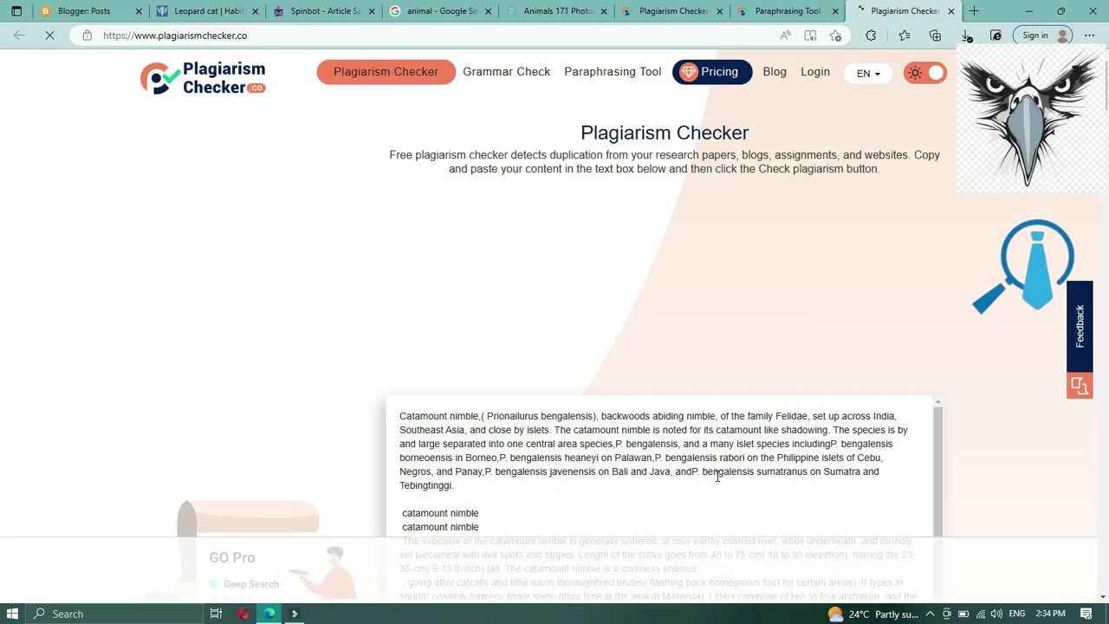
scroll(800, 405, down, 6)
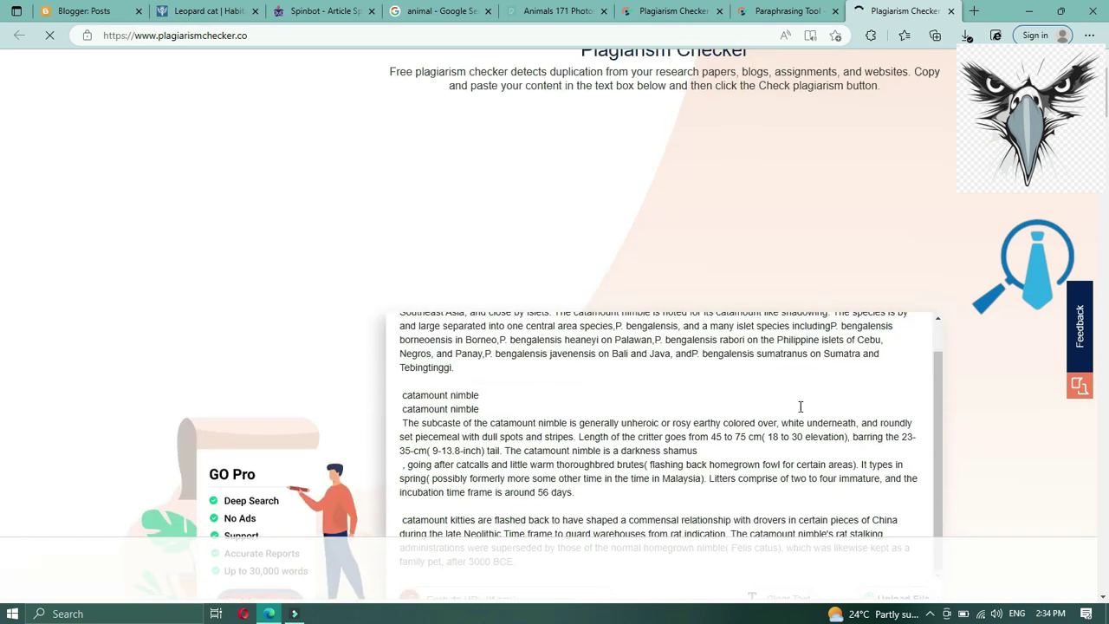
scroll(799, 408, down, 4)
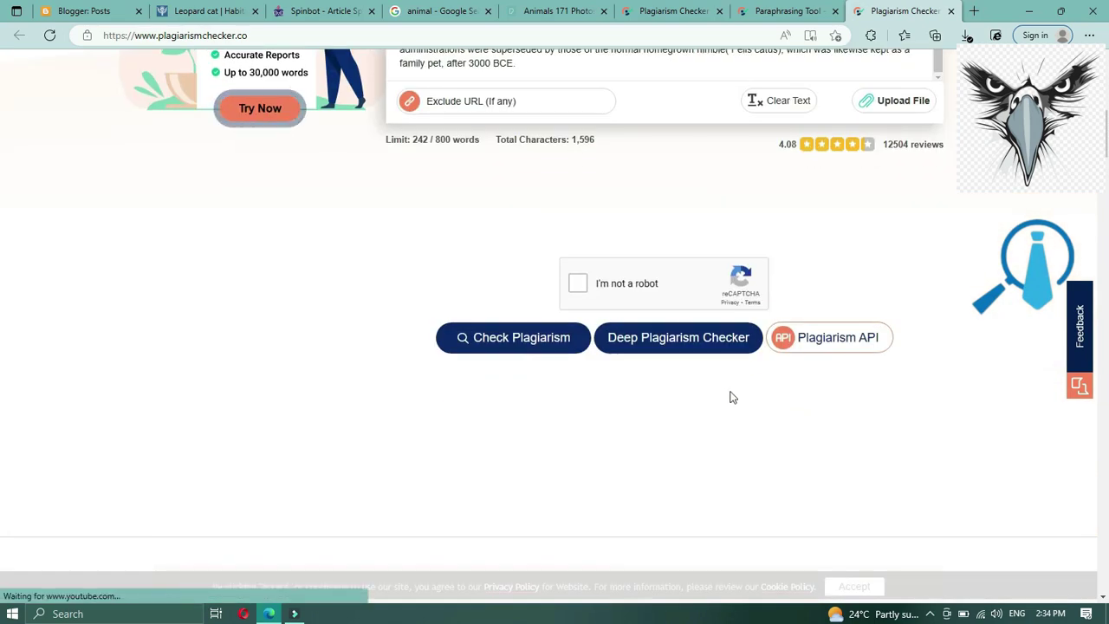
click(579, 289)
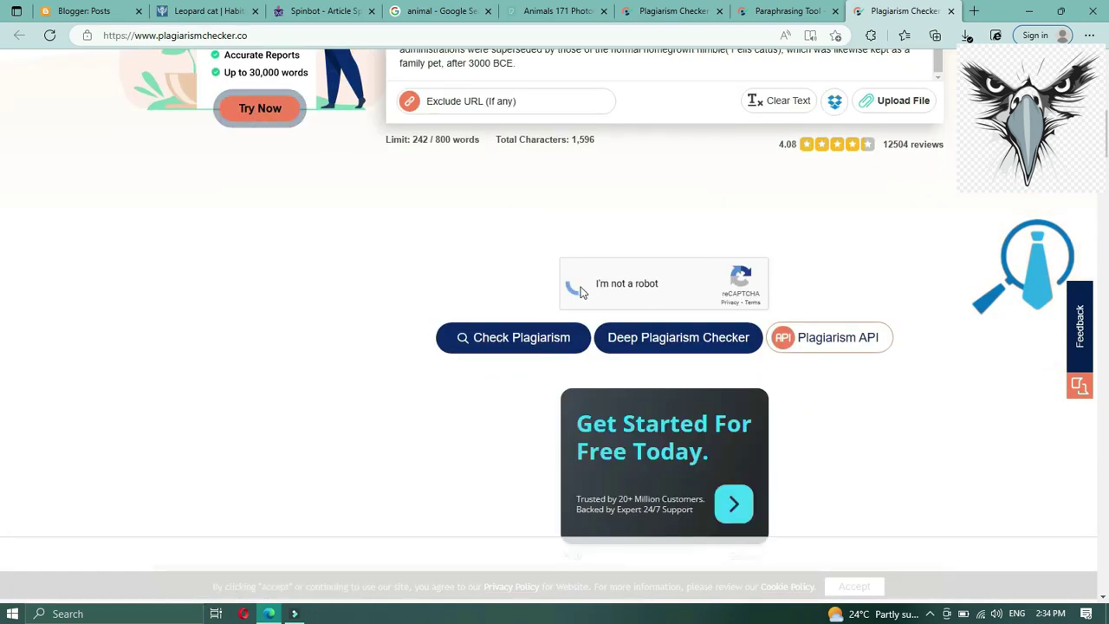
click(503, 338)
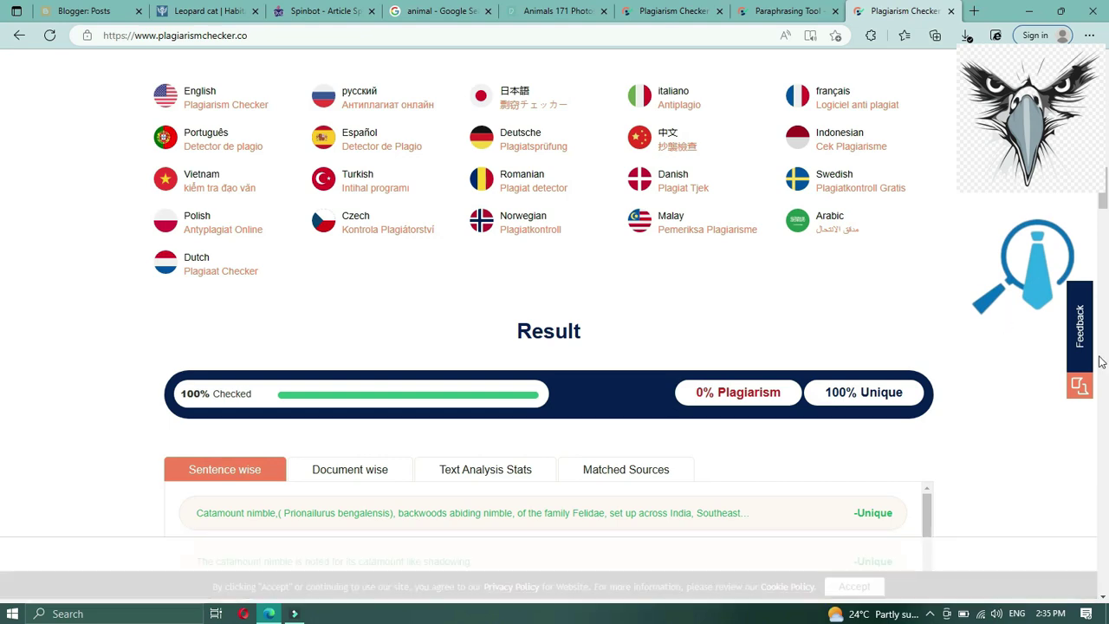
scroll(947, 314, down, 5)
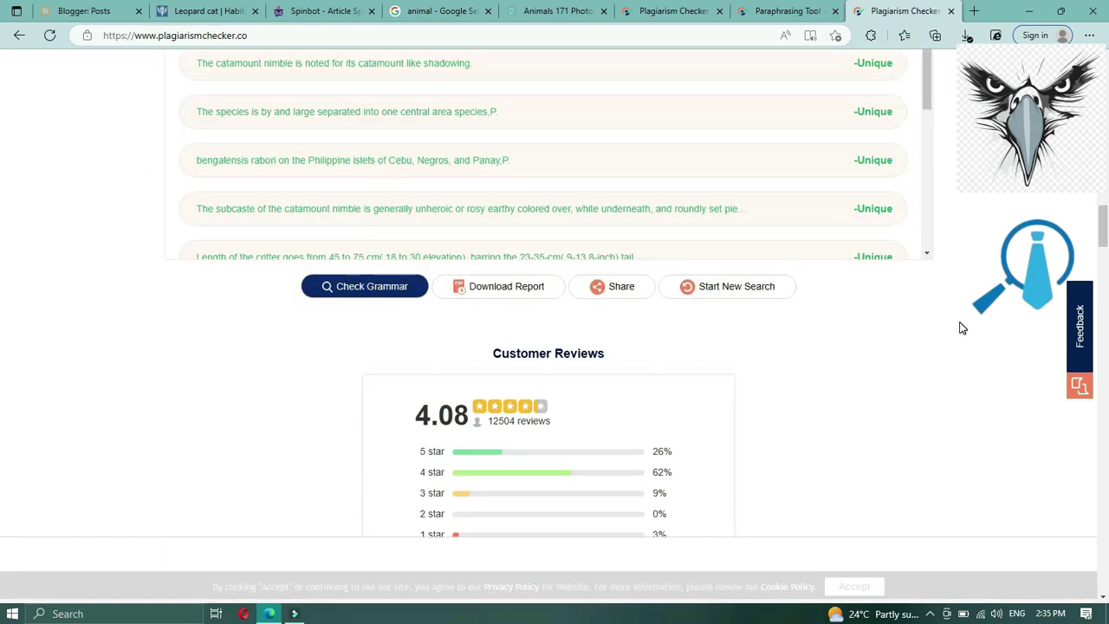
scroll(960, 327, down, 6)
scroll(960, 327, up, 7)
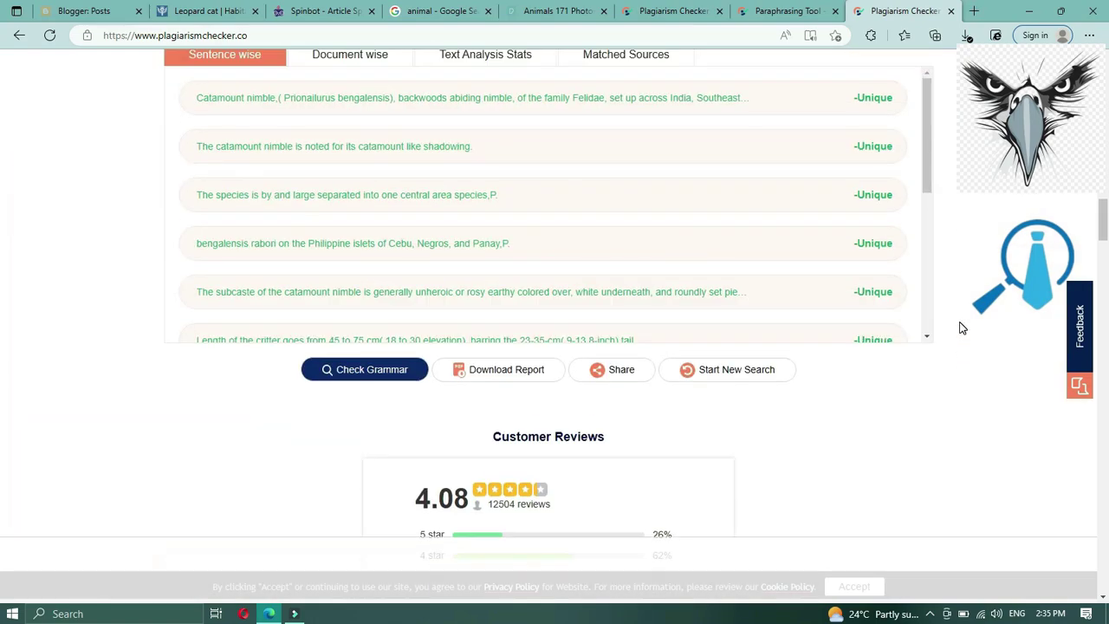
scroll(960, 328, up, 5)
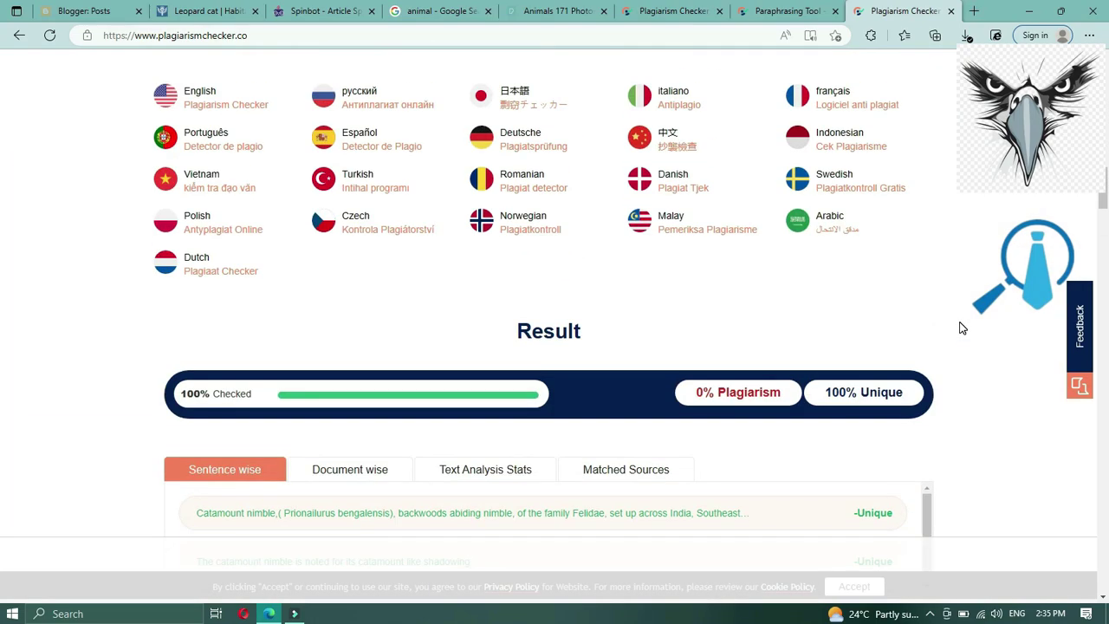
scroll(960, 327, down, 2)
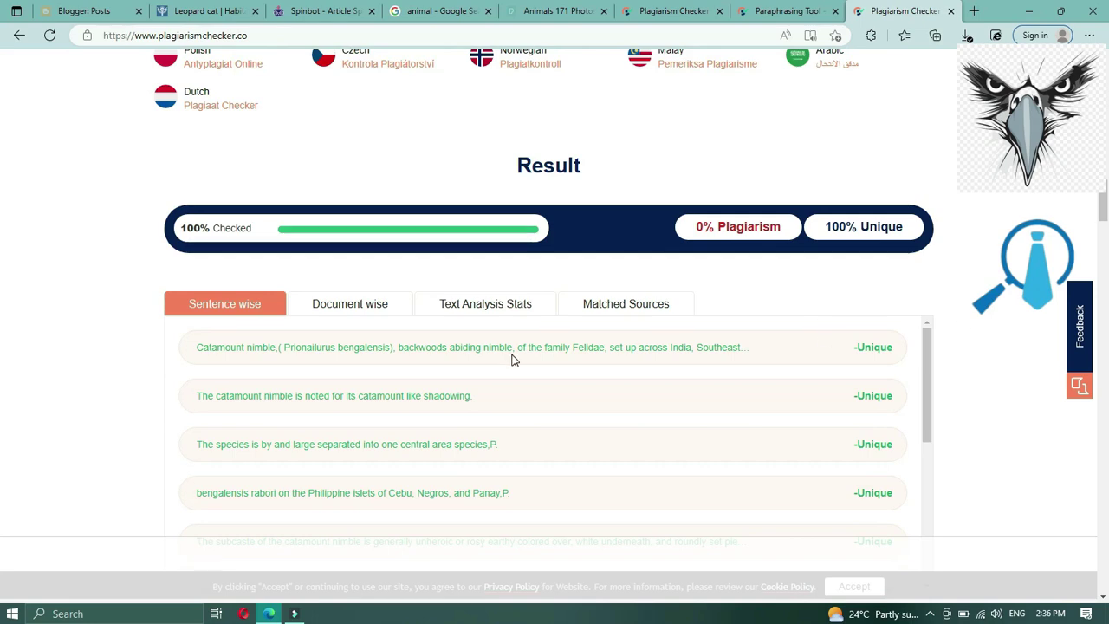
Step: Copy the full checked text from the Document wise results and dismiss the Grammarly pop-up
click(346, 318)
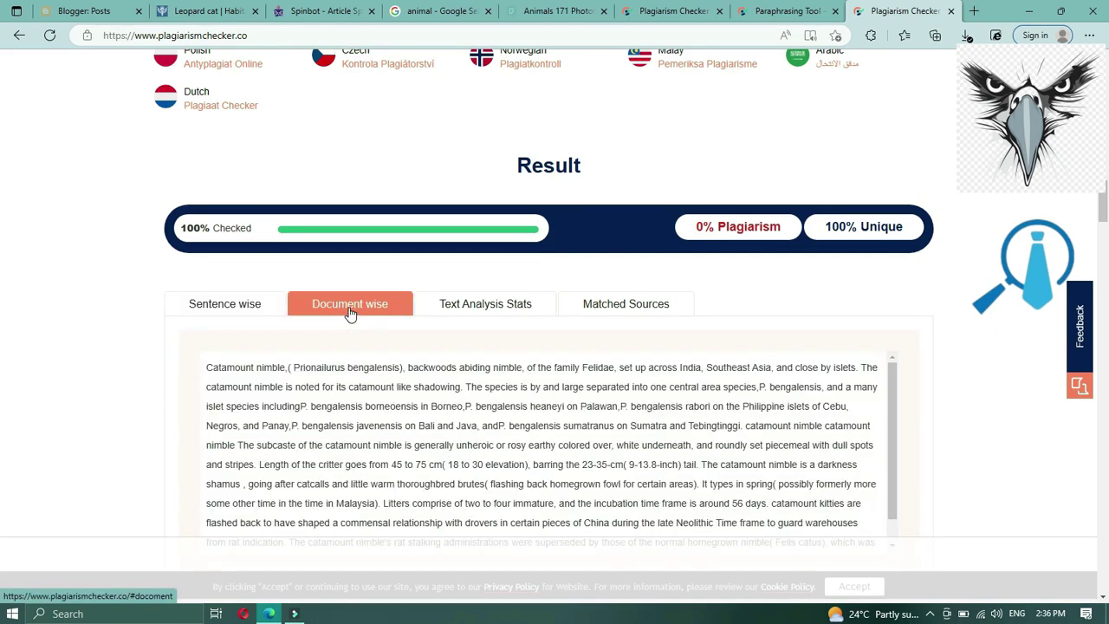
scroll(611, 381, down, 1)
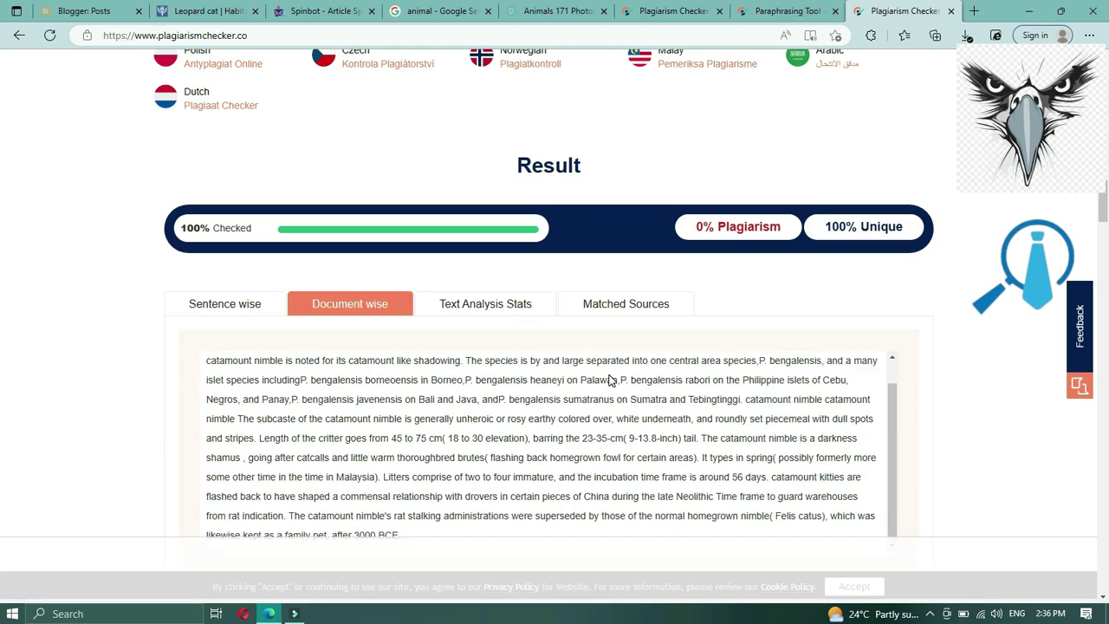
scroll(481, 471, down, 3)
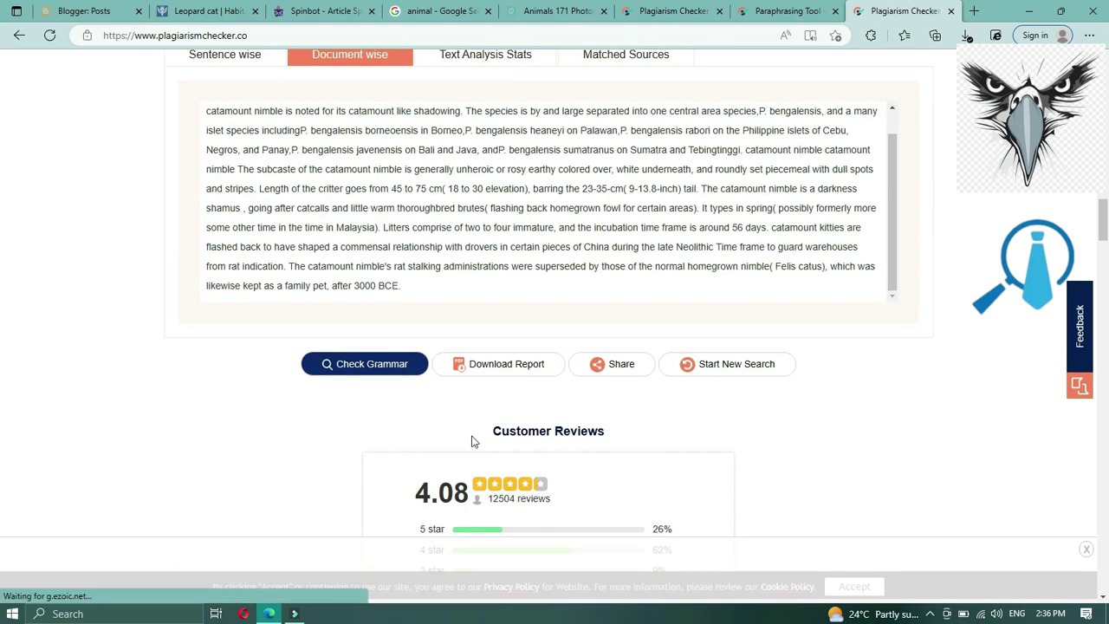
drag(423, 295, 448, 368)
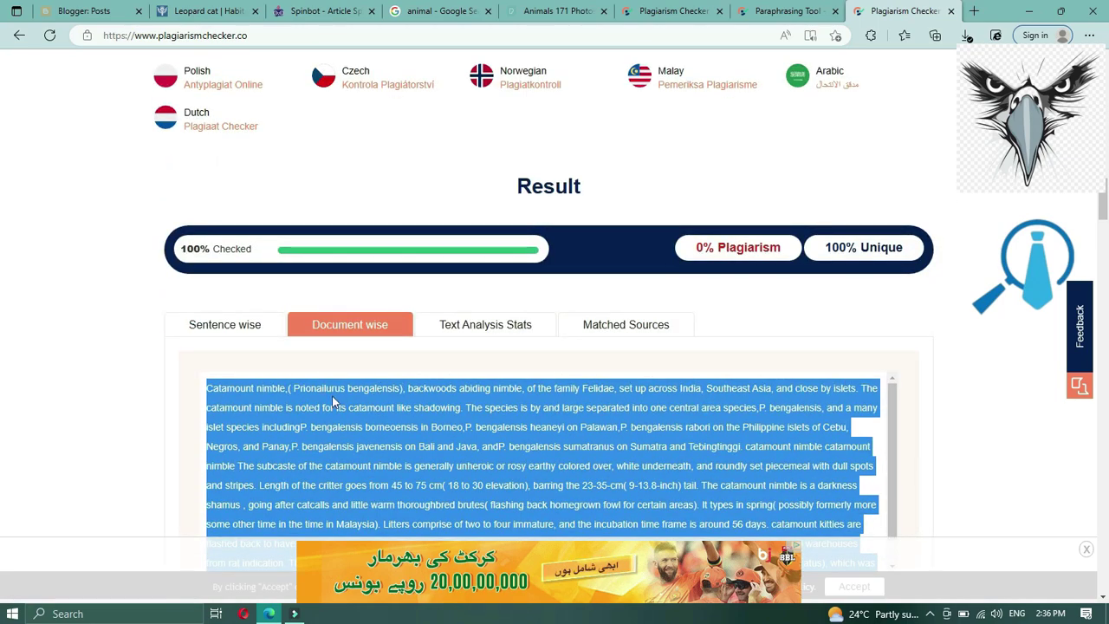
click(252, 388)
scroll(249, 392, up, 2)
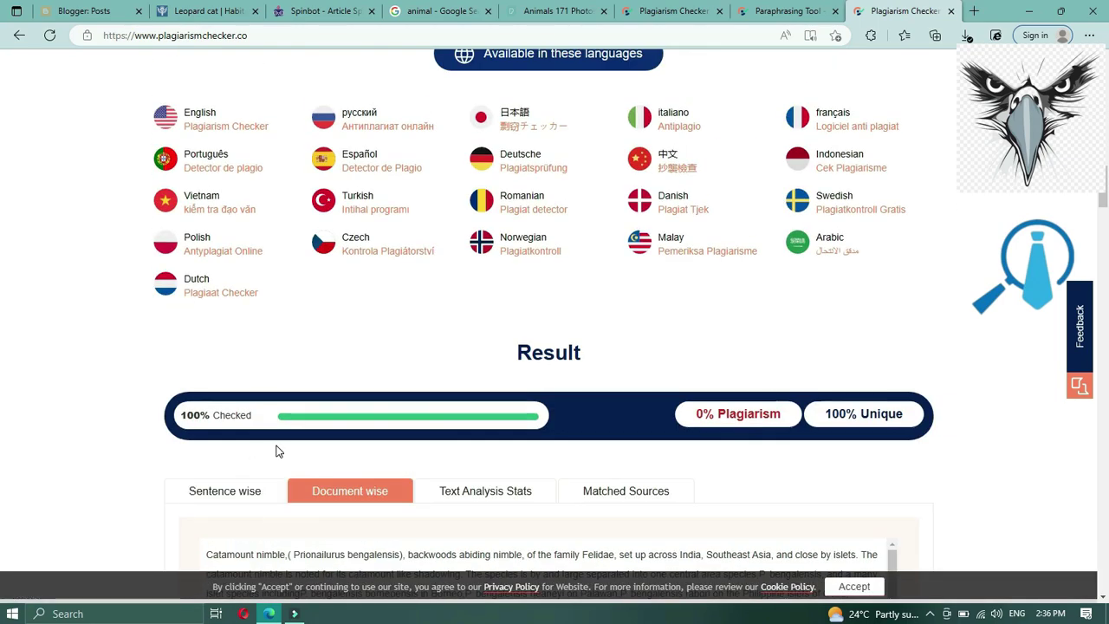
scroll(282, 453, down, 4)
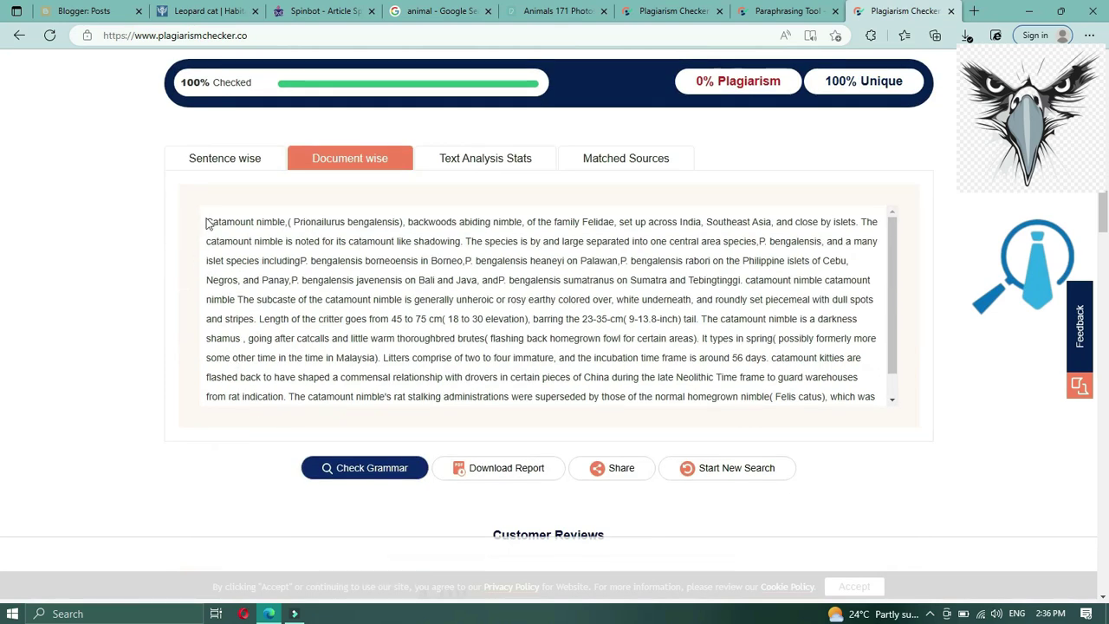
drag(208, 221, 896, 376)
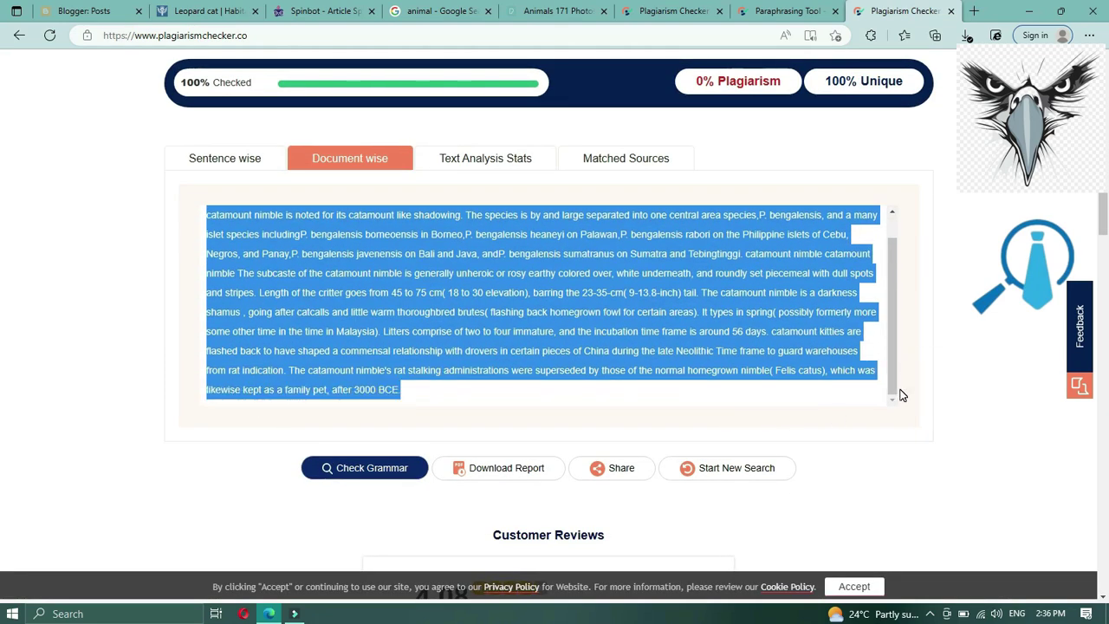
right_click(656, 311)
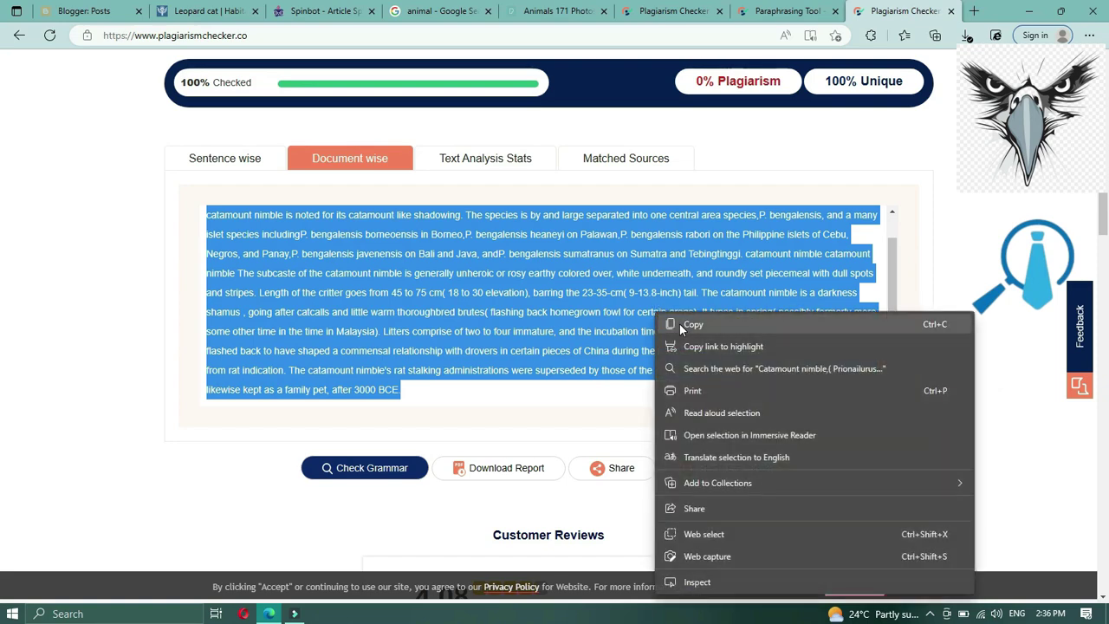
click(680, 324)
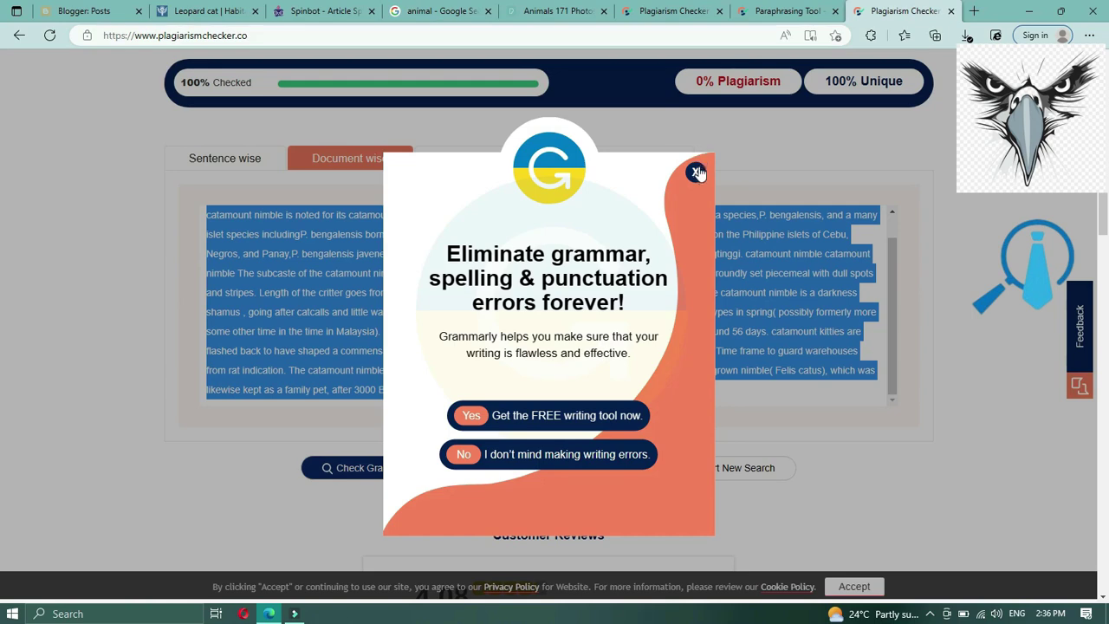
click(697, 172)
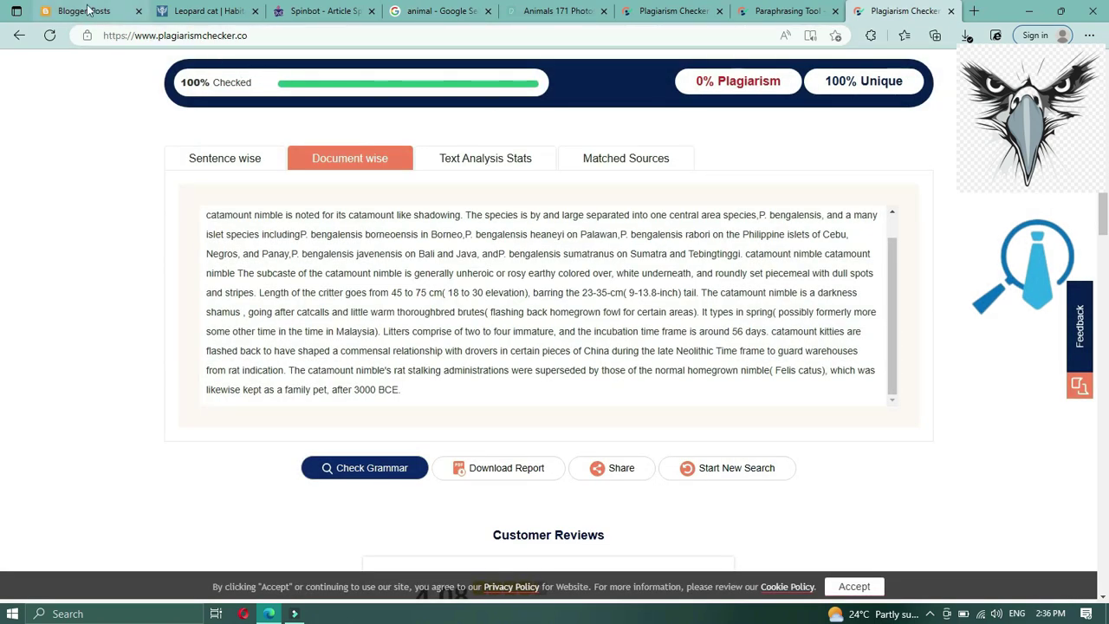
Step: Switch to Blogger, create a new post and paste the copied leopard cat text into its body
click(91, 11)
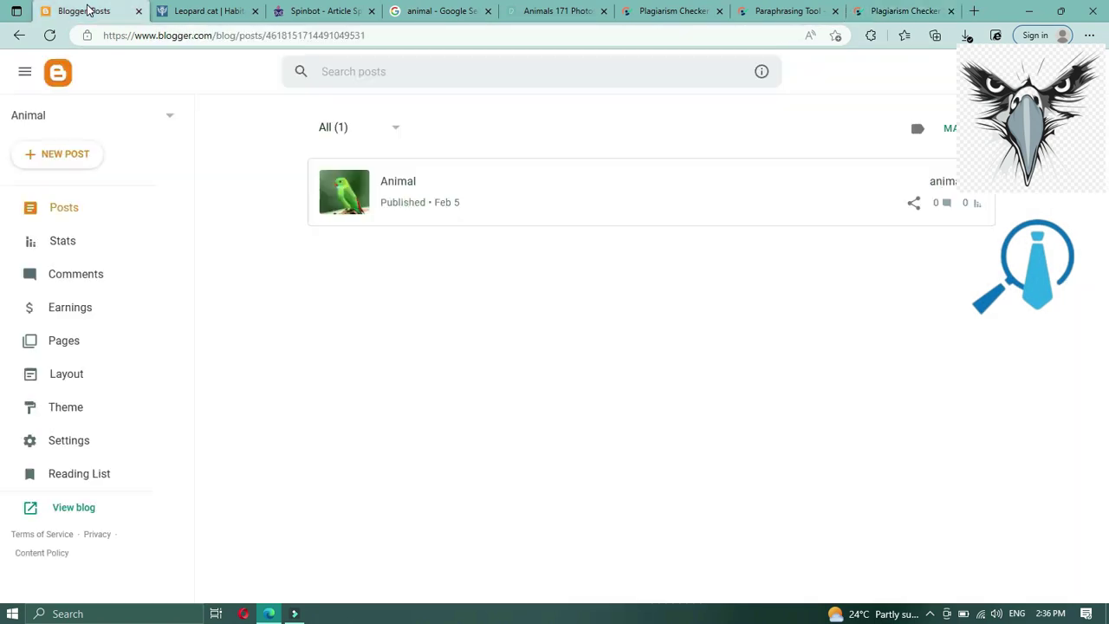
click(65, 155)
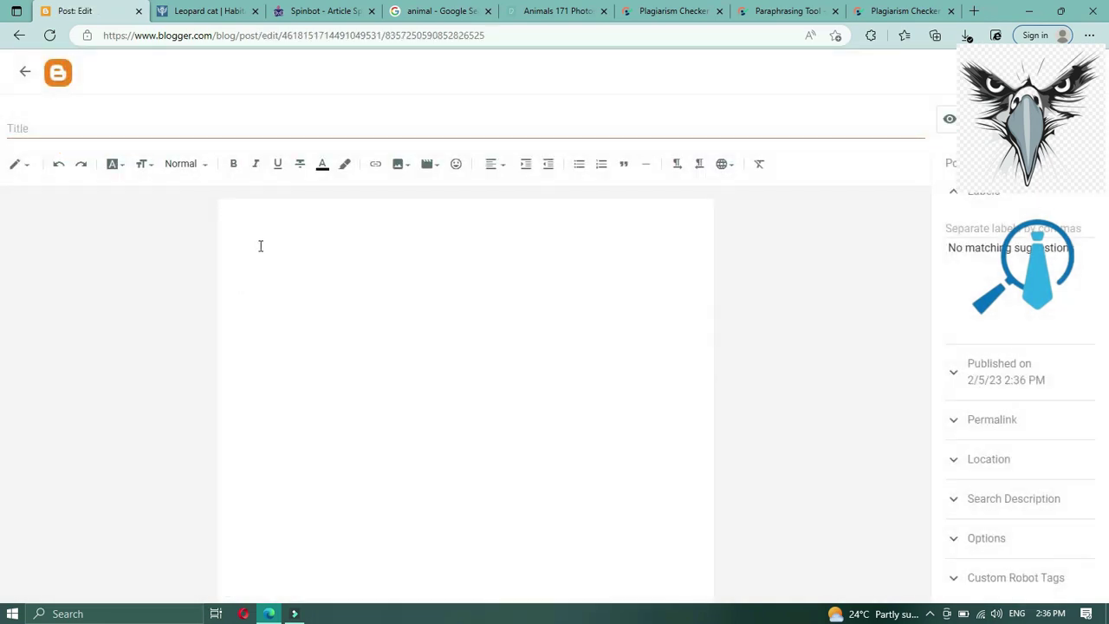
click(236, 225)
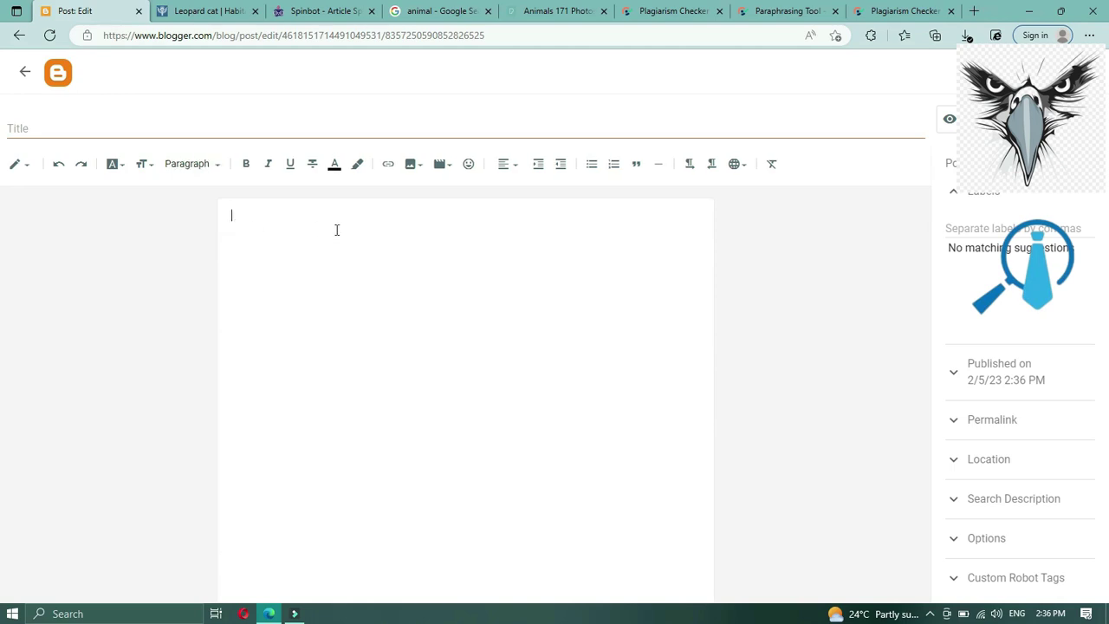
right_click(261, 222)
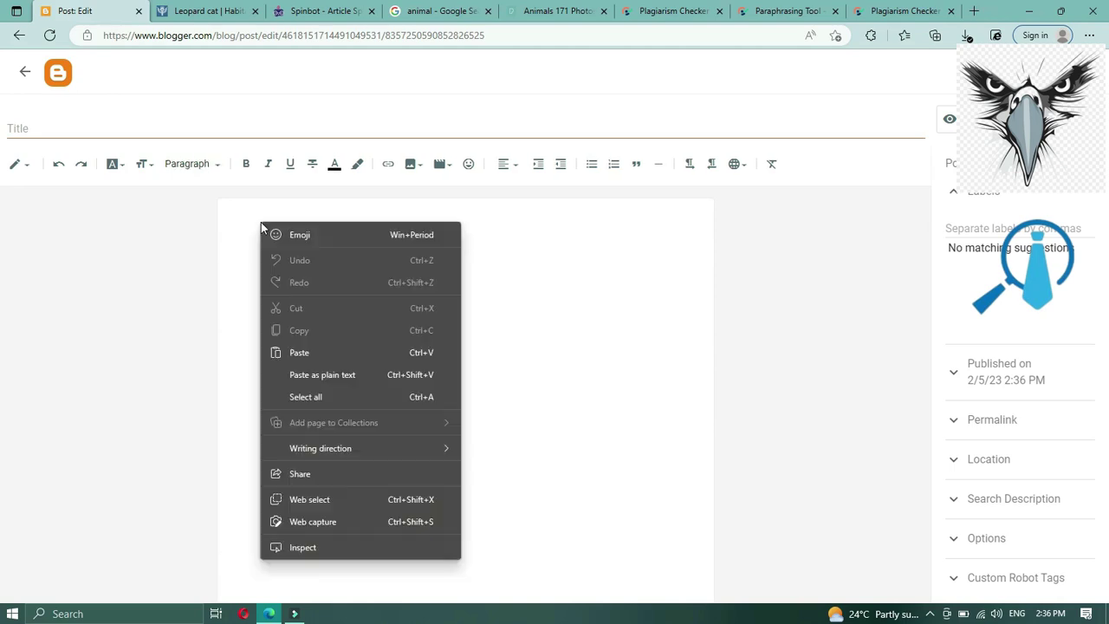
click(300, 353)
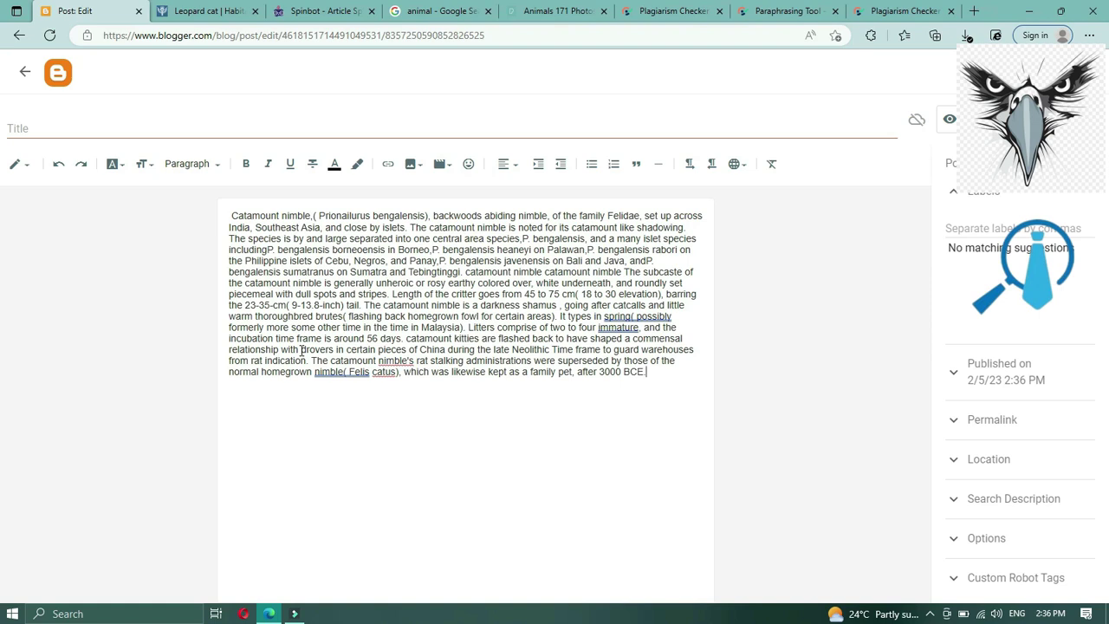
Step: Title the post "Leopard Cat" and copy that title onto its own line above the body text
click(24, 132)
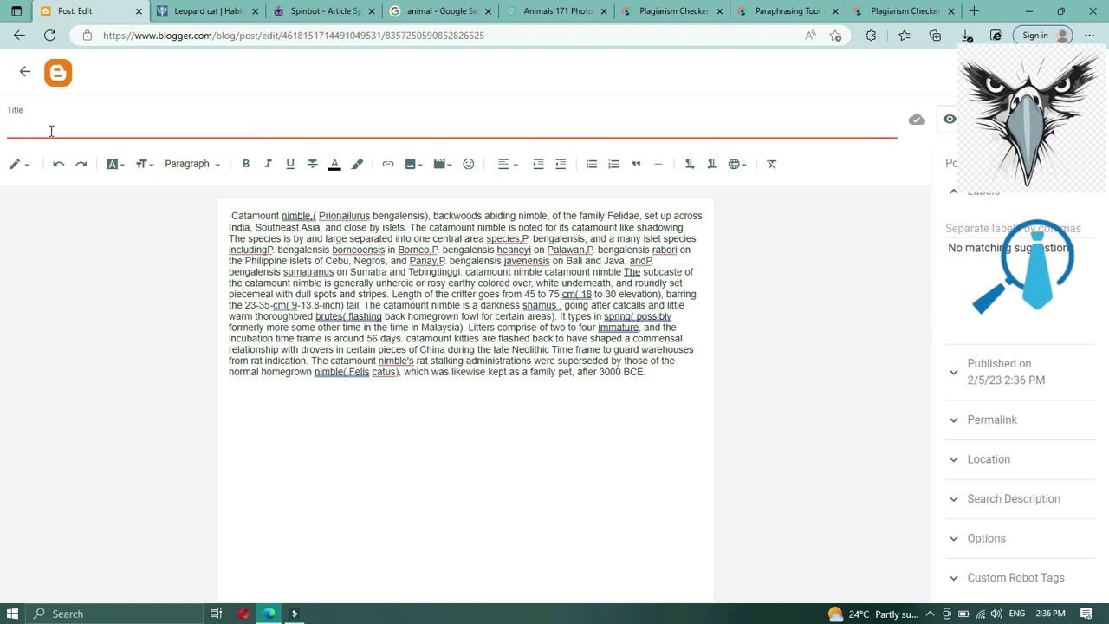
text(Leopard)
triple_click(56, 131)
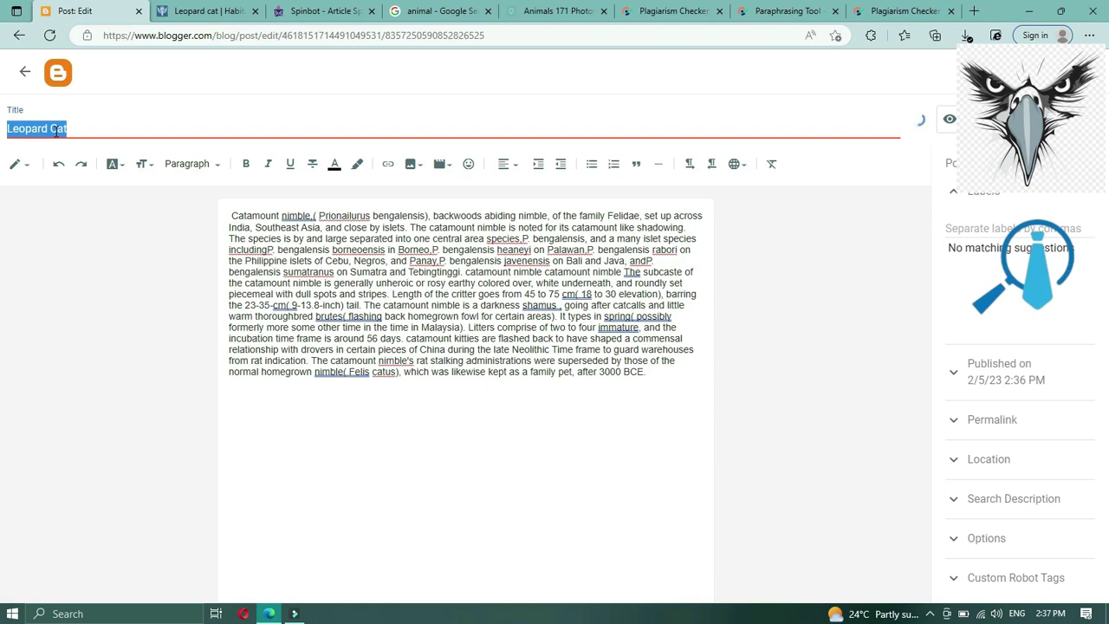
right_click(55, 130)
click(95, 192)
click(222, 209)
key(Delete)
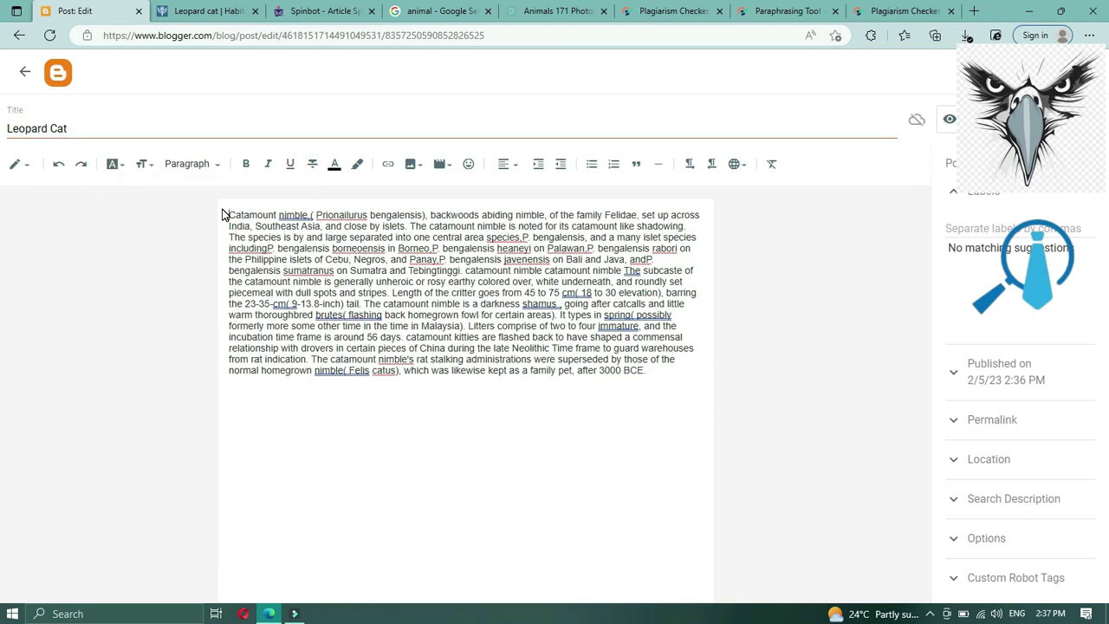
key(ctrl+v)
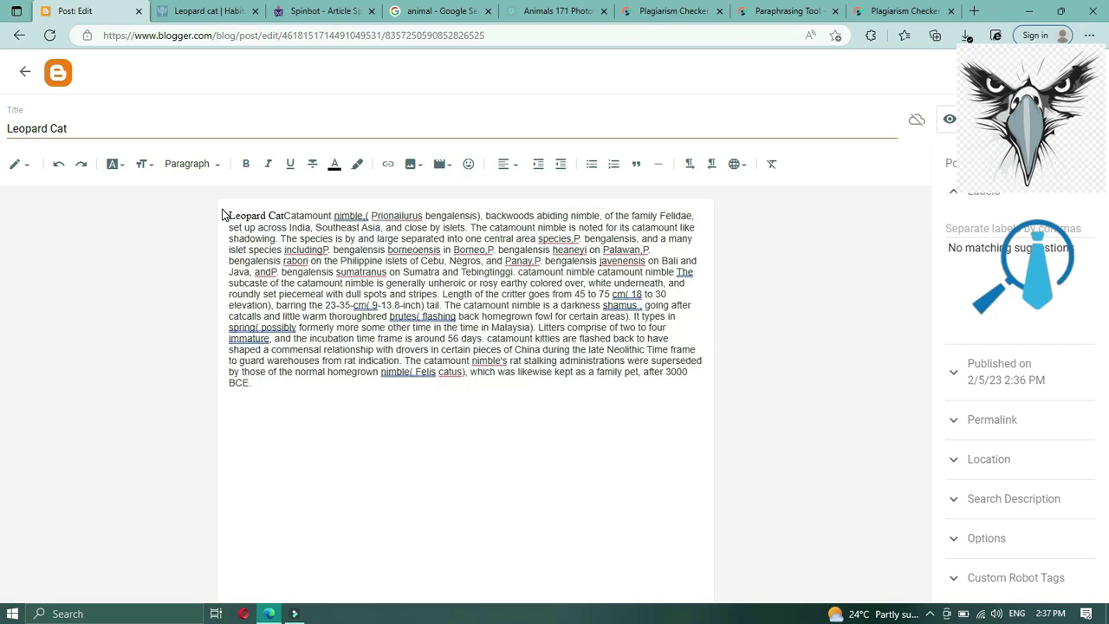
key(Return)
key(Return)
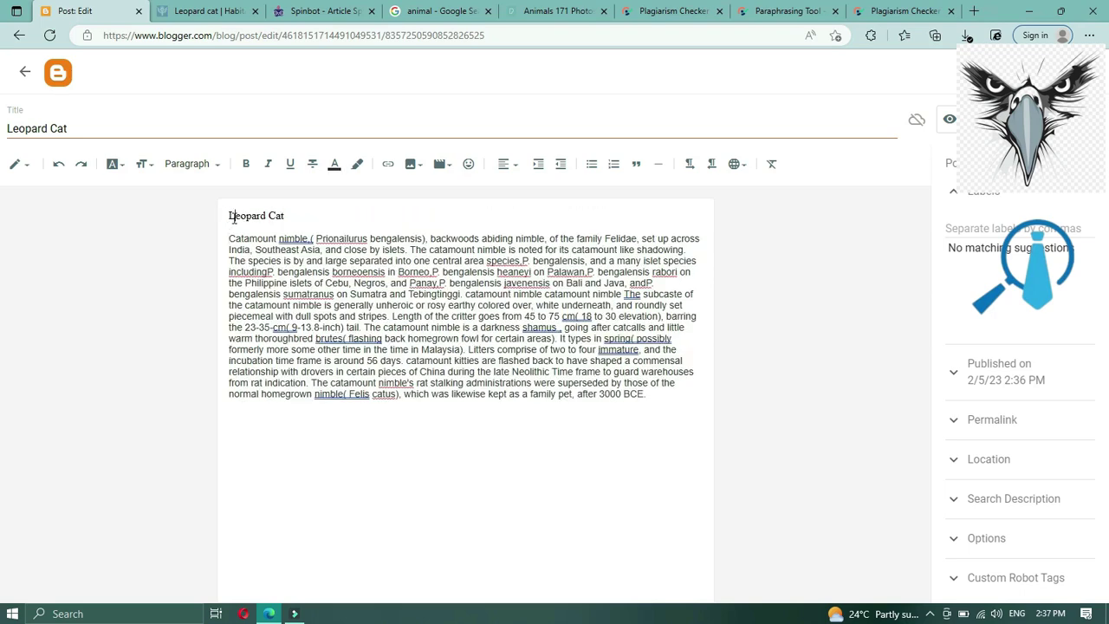
Step: Format the "Leopard Cat" line above the body text with Normal text size and the Heading style
drag(233, 219, 284, 216)
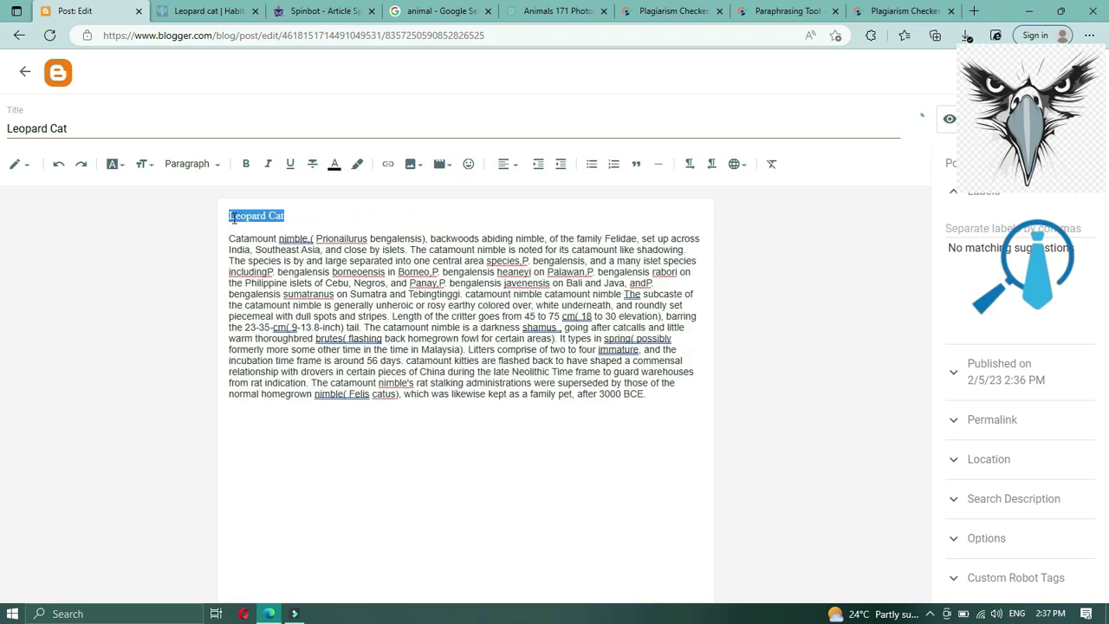
click(149, 167)
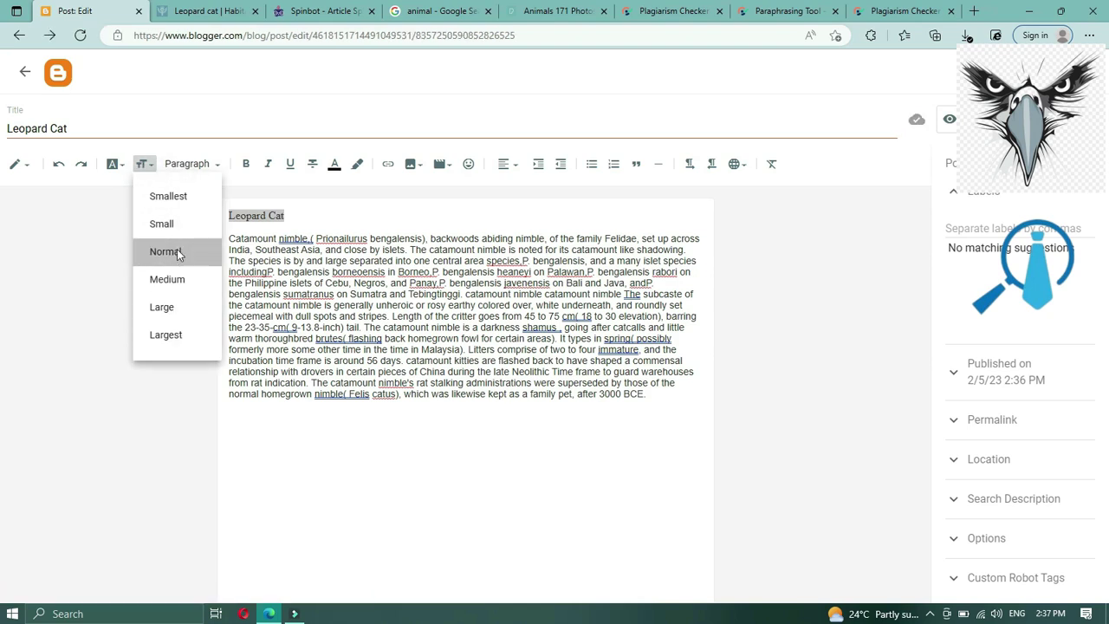
click(178, 252)
click(192, 168)
click(204, 227)
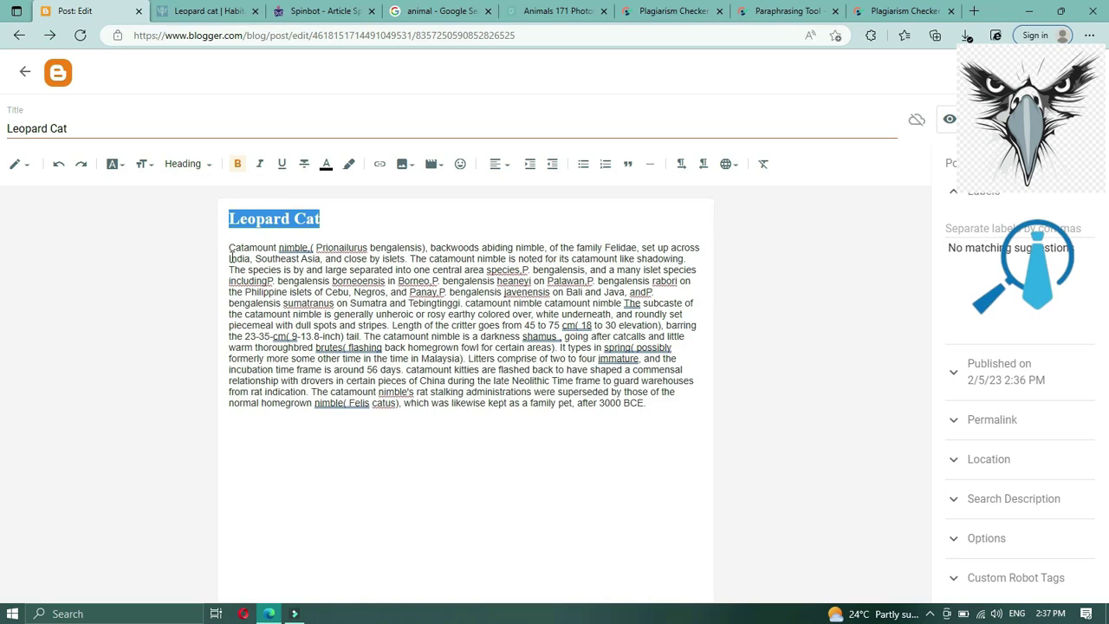
click(350, 226)
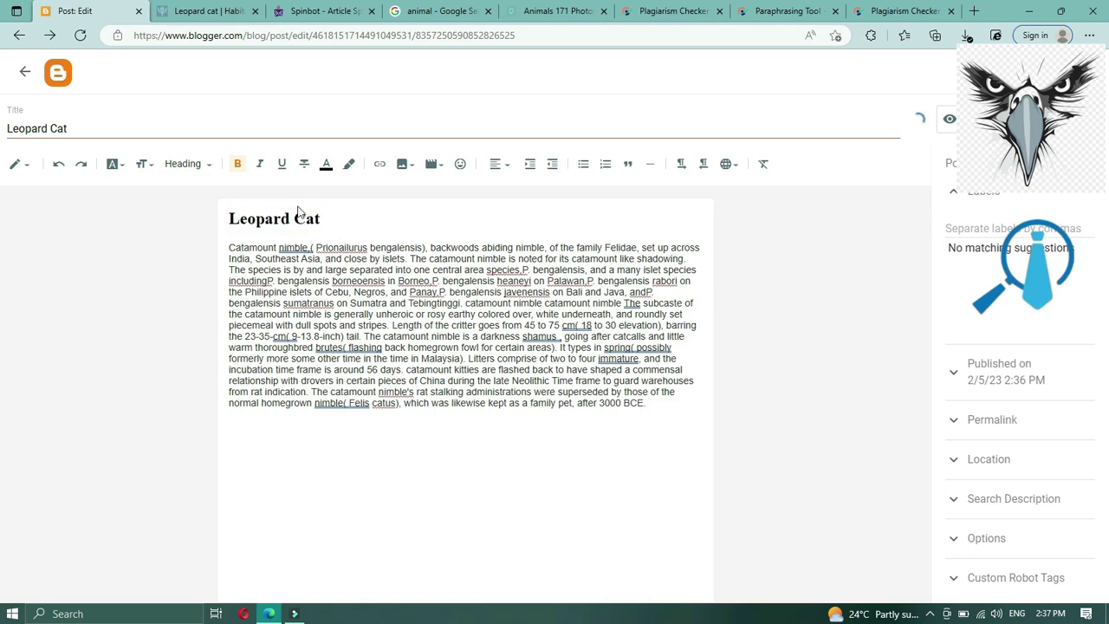
Step: Switch to the Google Images results and search for "Leopard Cat"
click(419, 7)
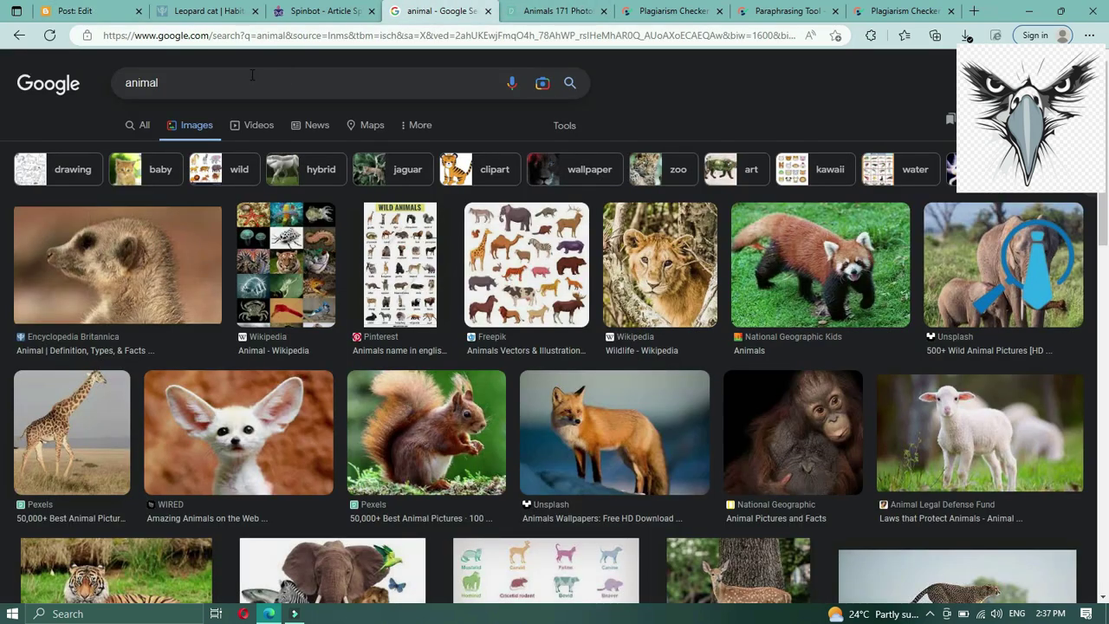
double_click(176, 86)
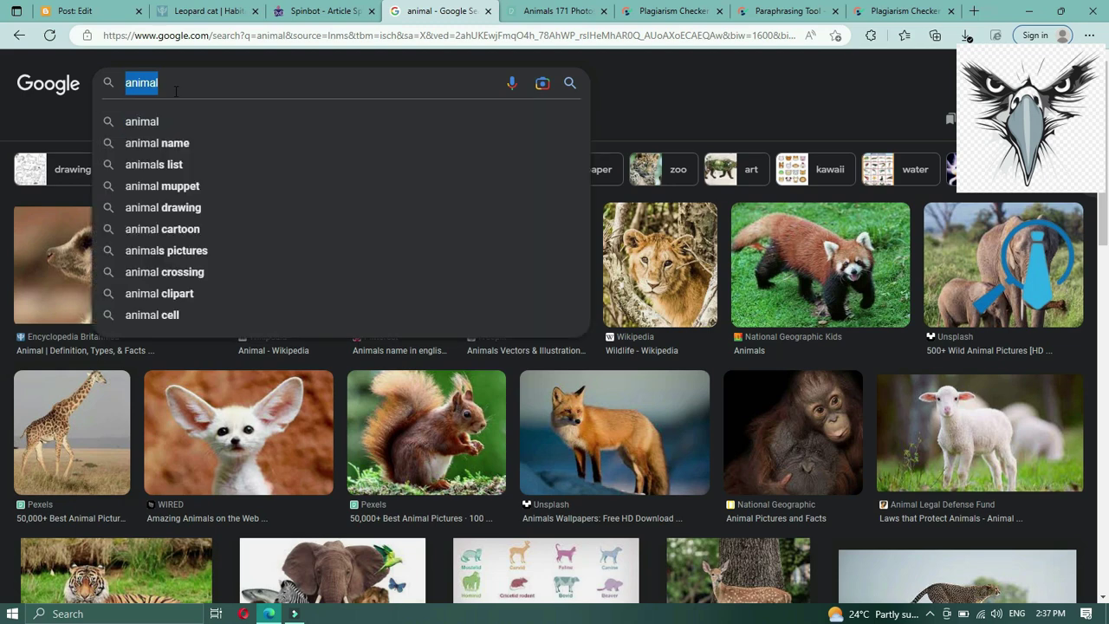
key(ctrl+v)
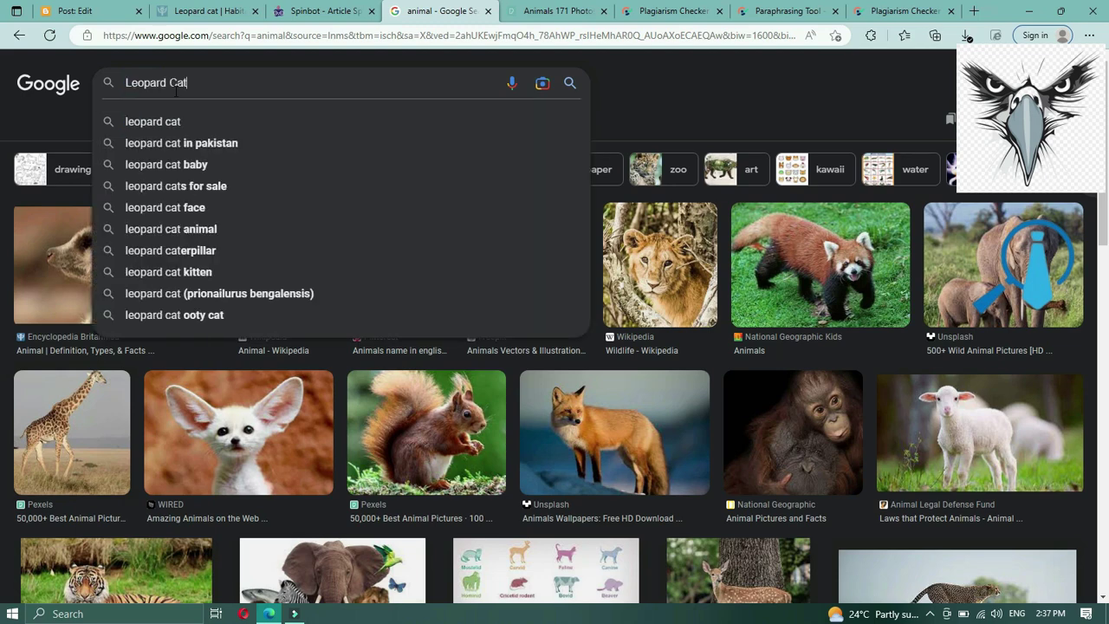
key(Return)
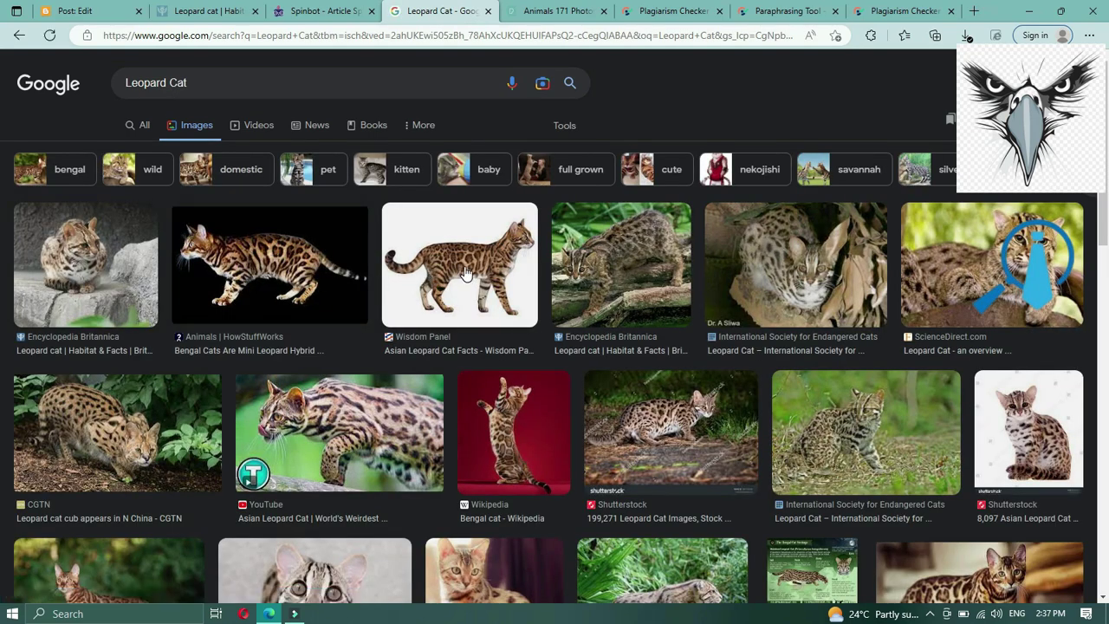
Step: Save the ScienceDirect image of the reclining leopard cat to the Desktop as a JPEG
click(925, 270)
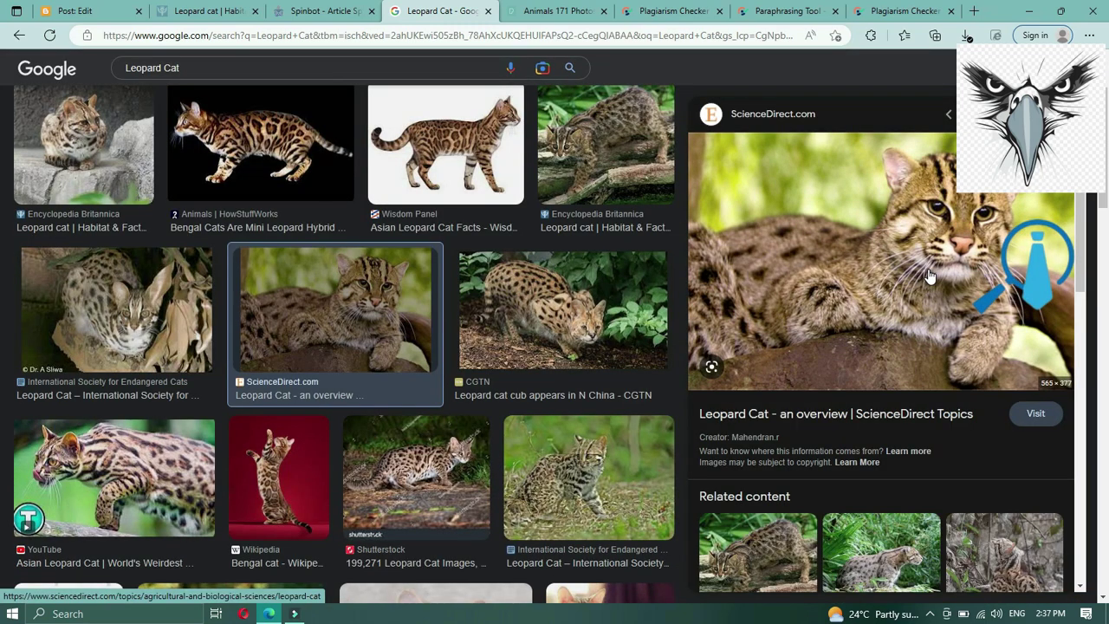
right_click(929, 276)
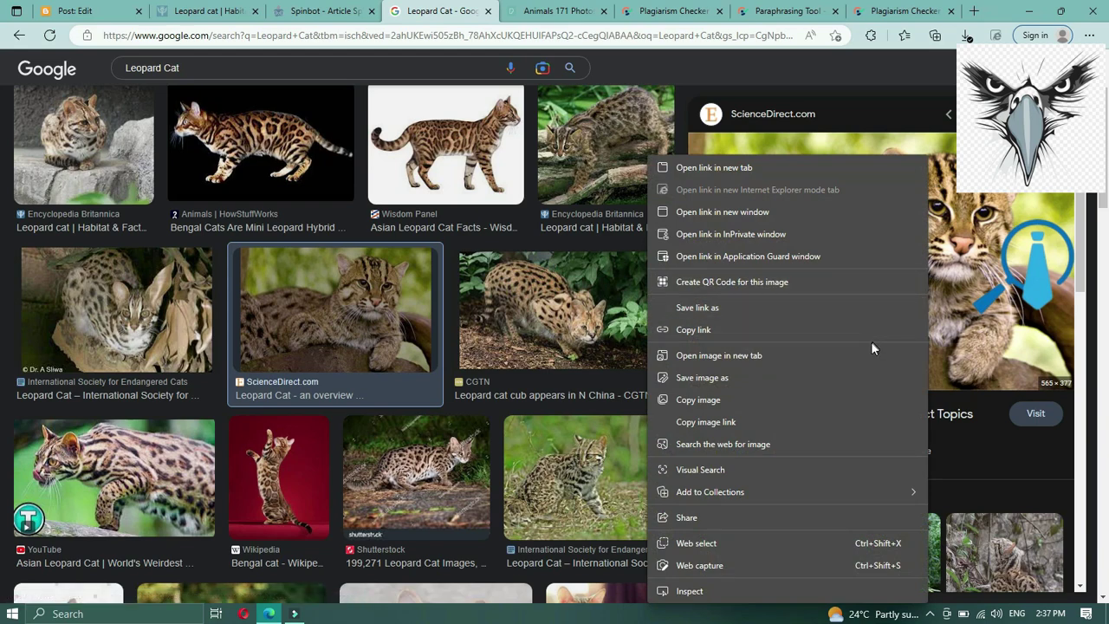
click(823, 381)
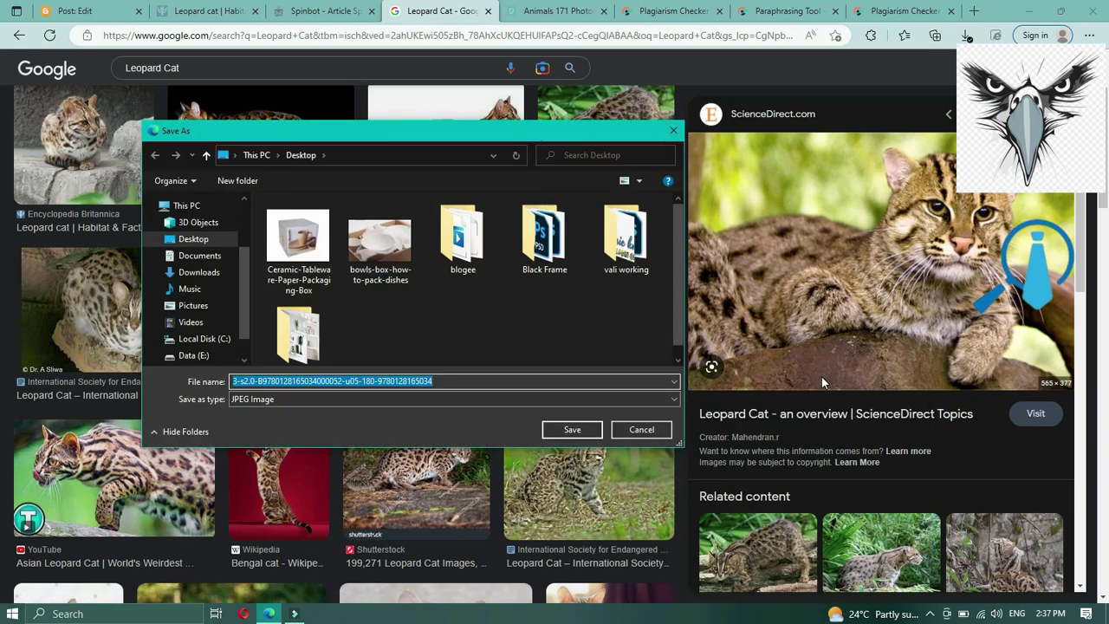
click(571, 434)
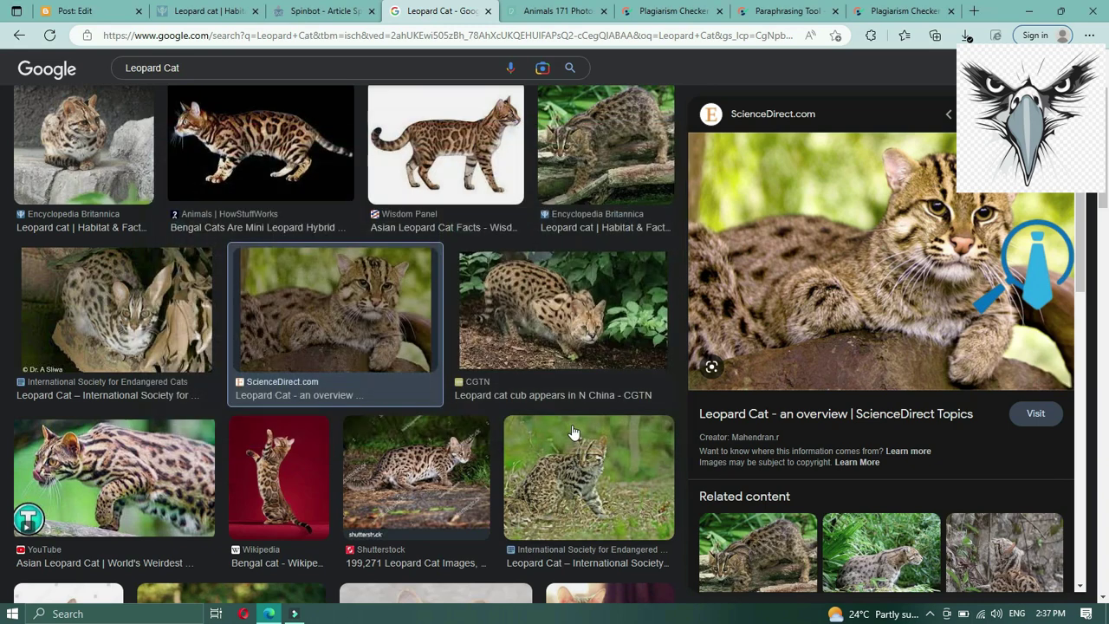
Step: Return to the Blogger post and upload the saved leopard cat image from the Desktop onto a new line below the heading
click(110, 17)
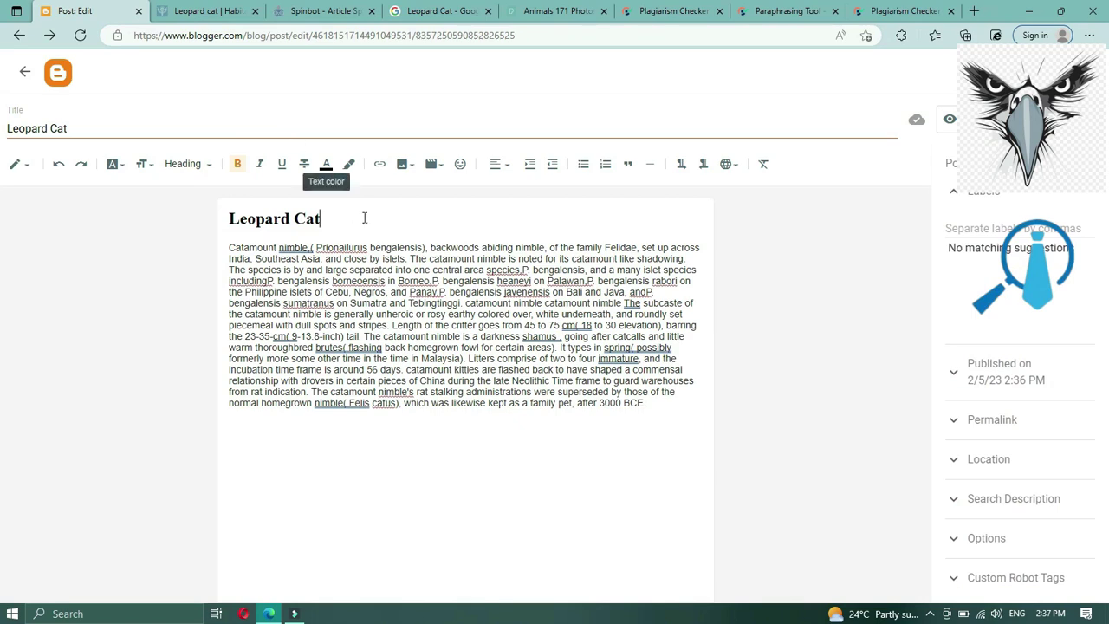
key(Return)
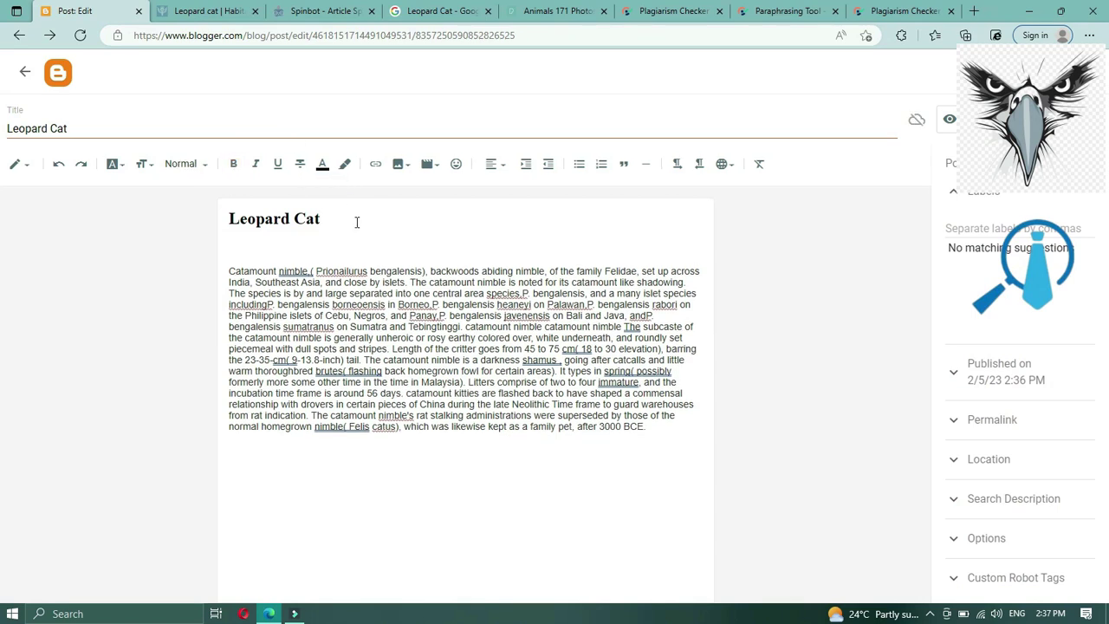
click(403, 166)
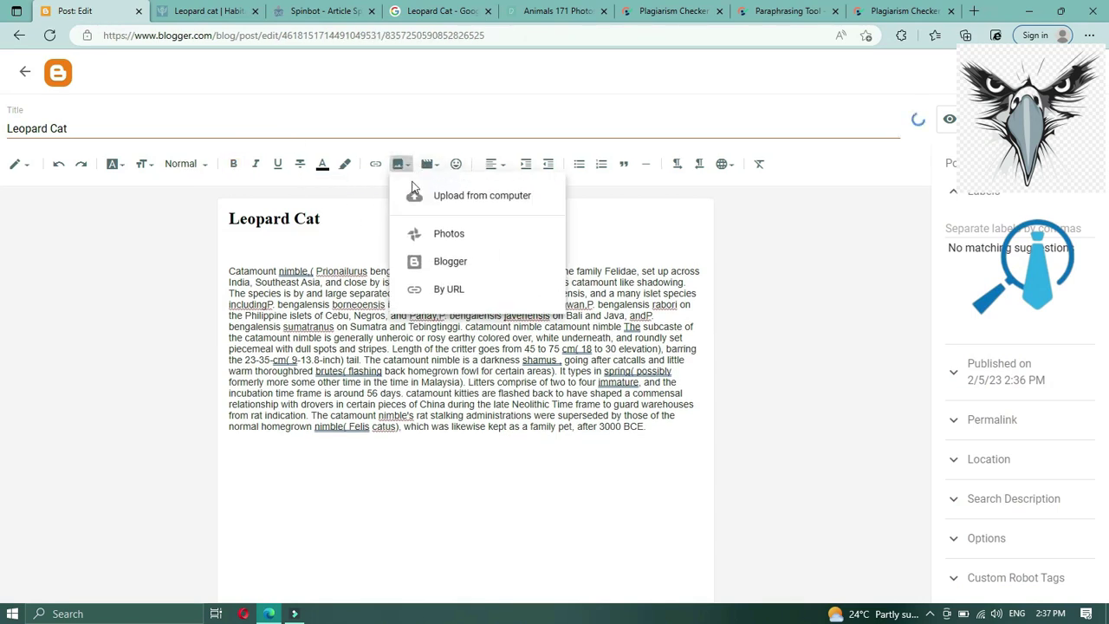
click(418, 198)
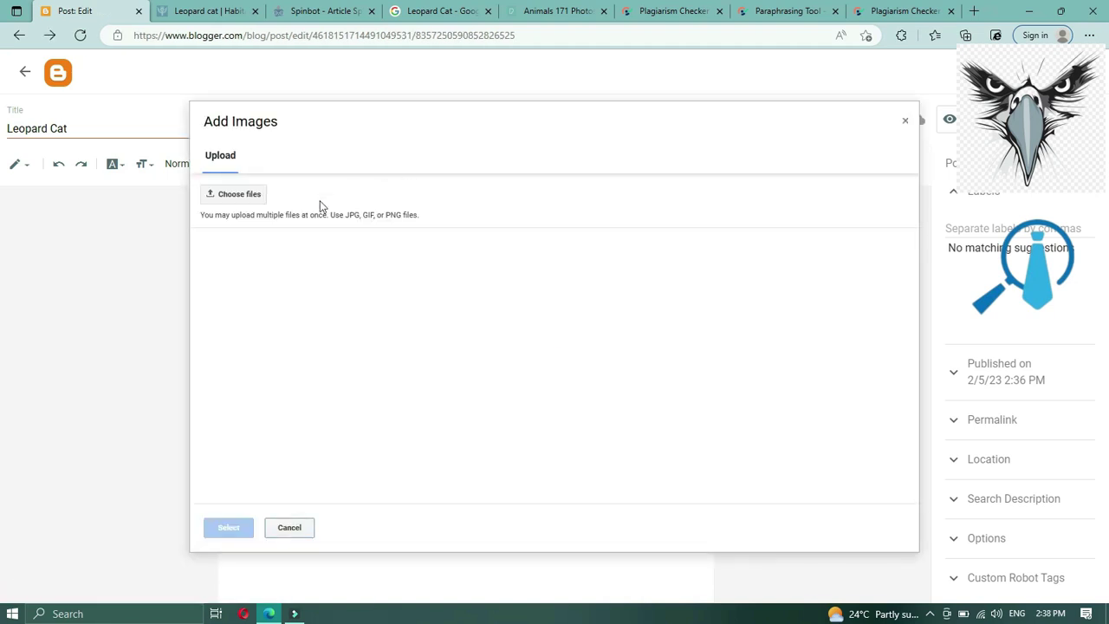
click(248, 196)
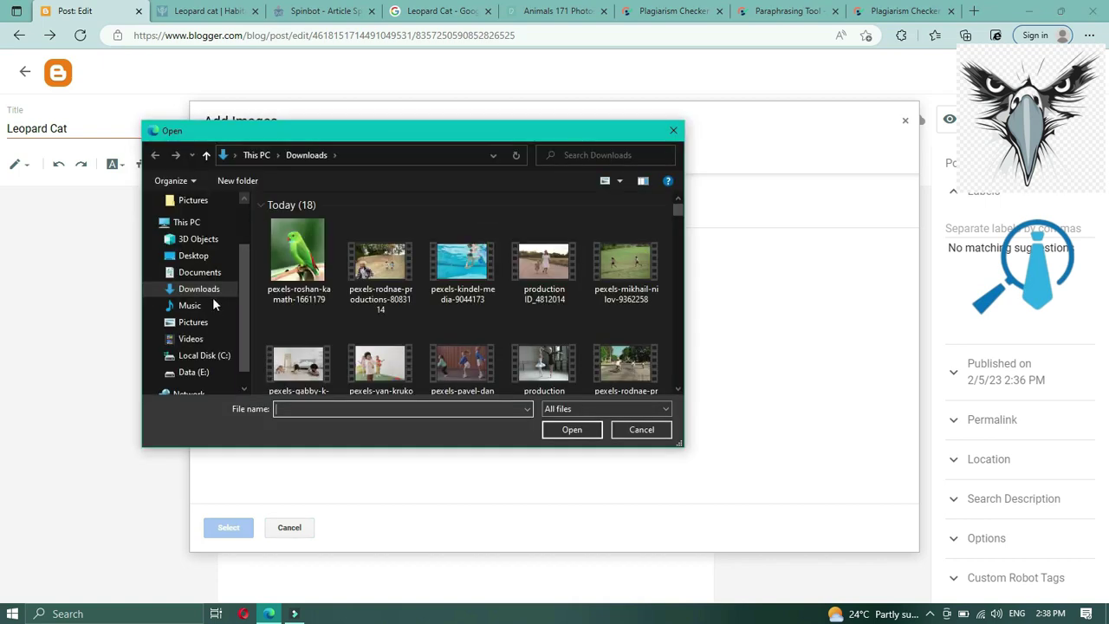
click(211, 253)
double_click(295, 239)
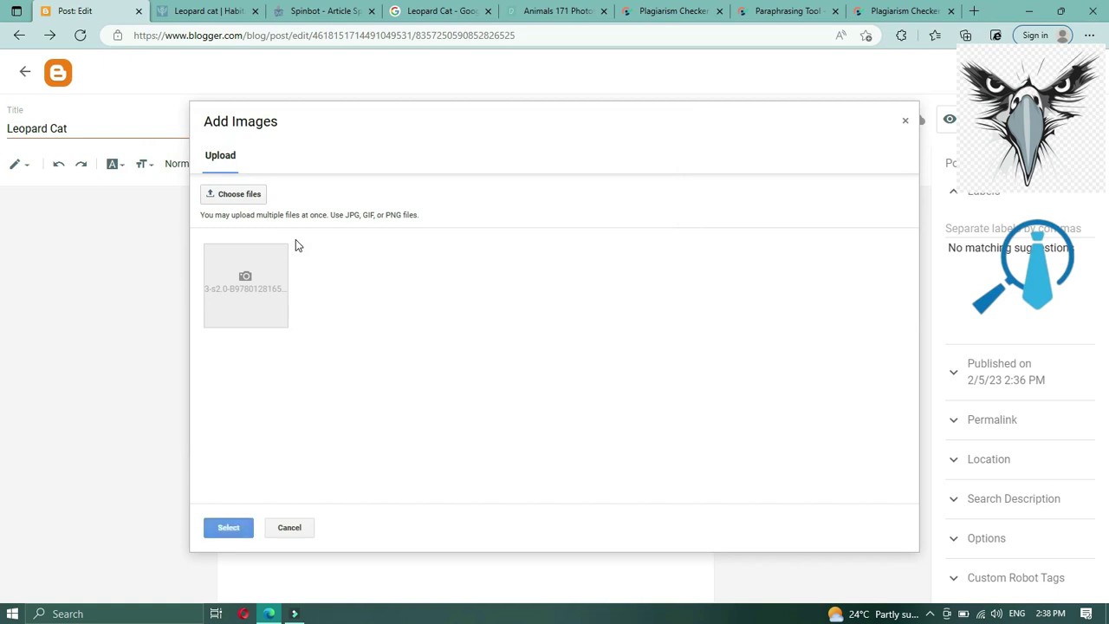
click(282, 286)
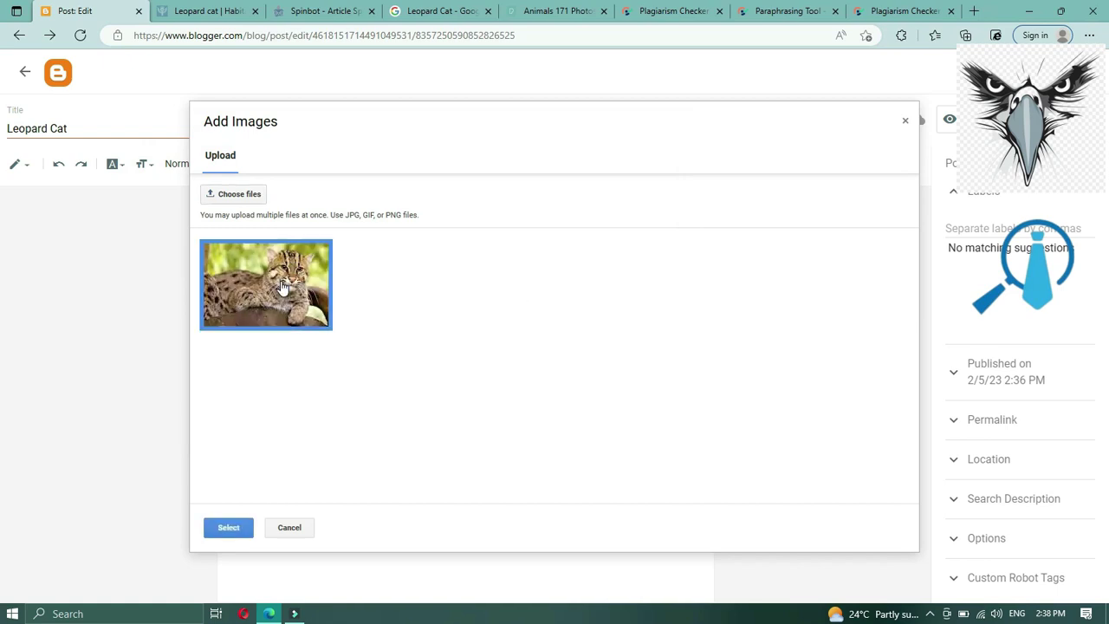
click(228, 529)
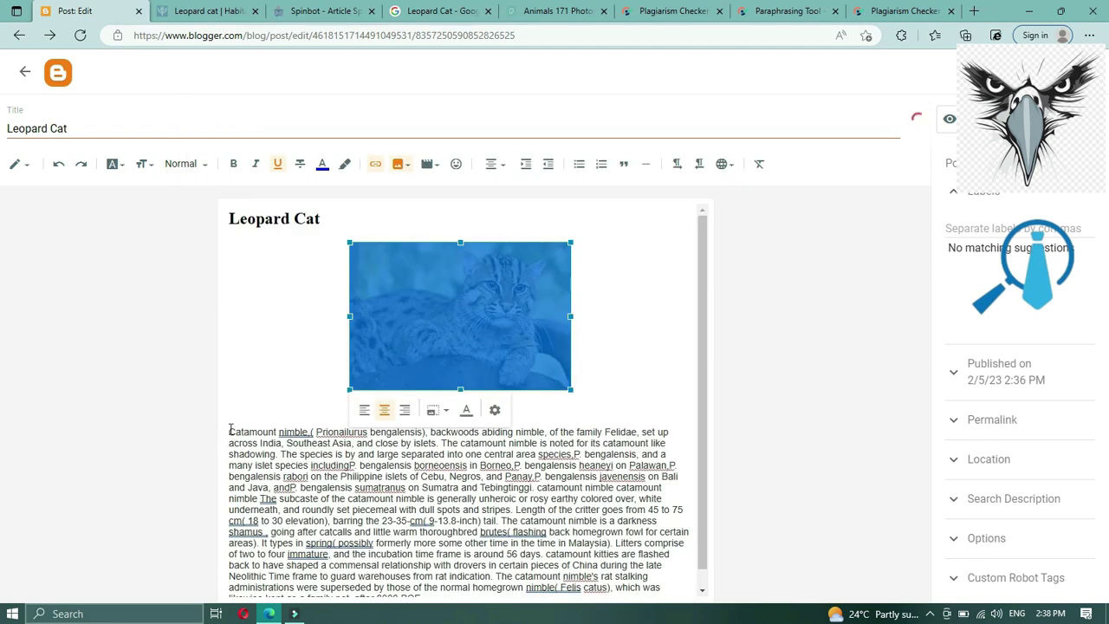
Step: Enlarge the font of the whole body text below the image and apply the Paragraph style
drag(230, 430, 679, 579)
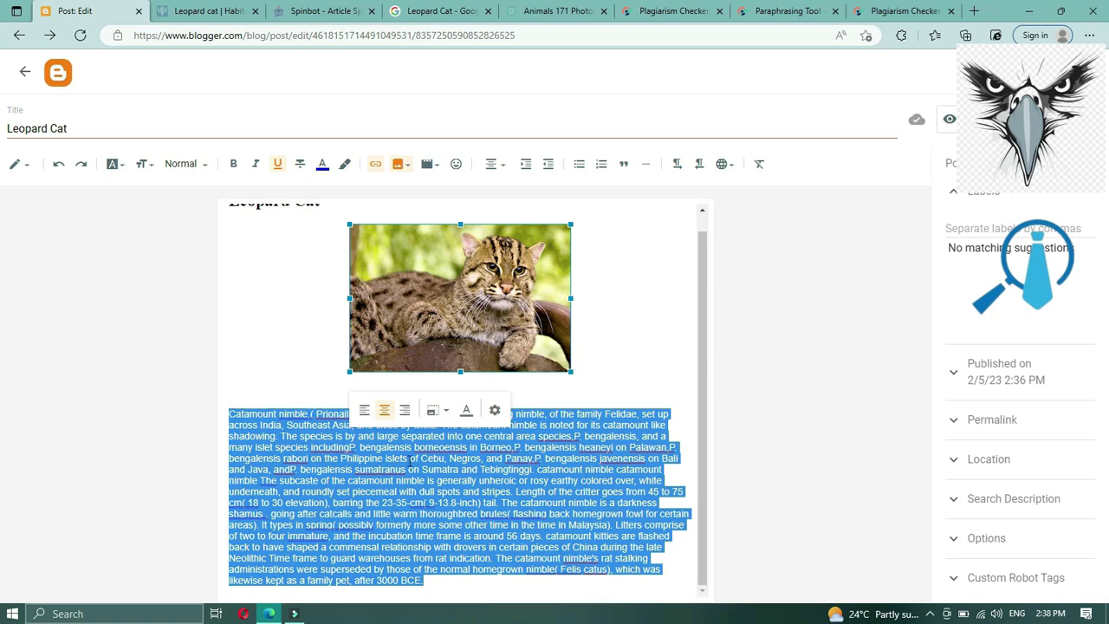
click(148, 159)
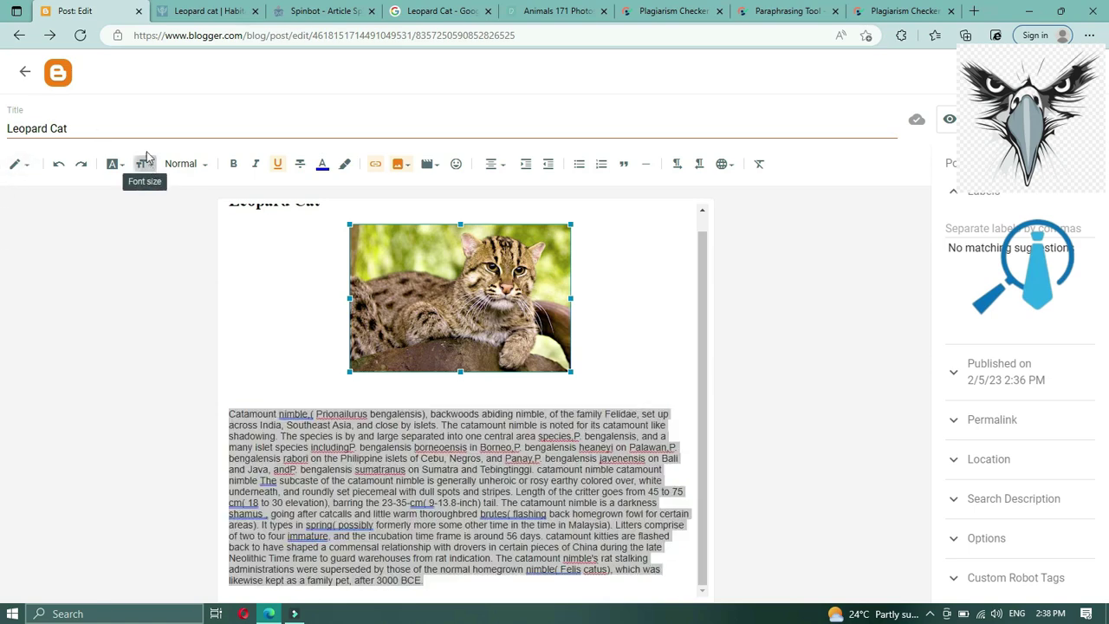
click(146, 160)
click(171, 192)
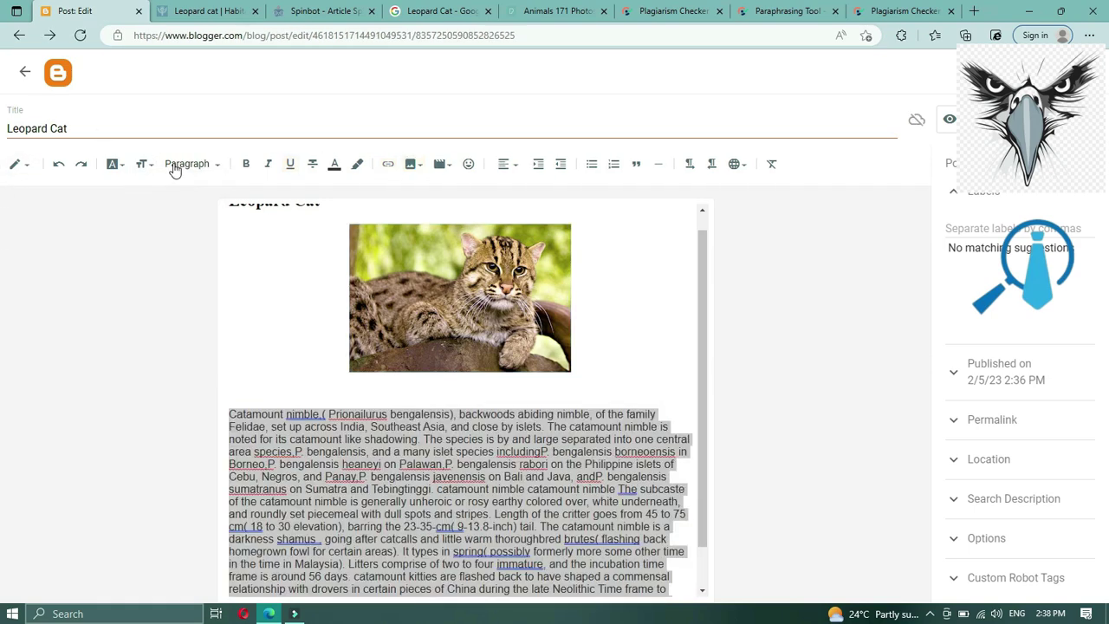
click(173, 165)
click(223, 320)
Step: Justify the body text and indent its first line
click(502, 164)
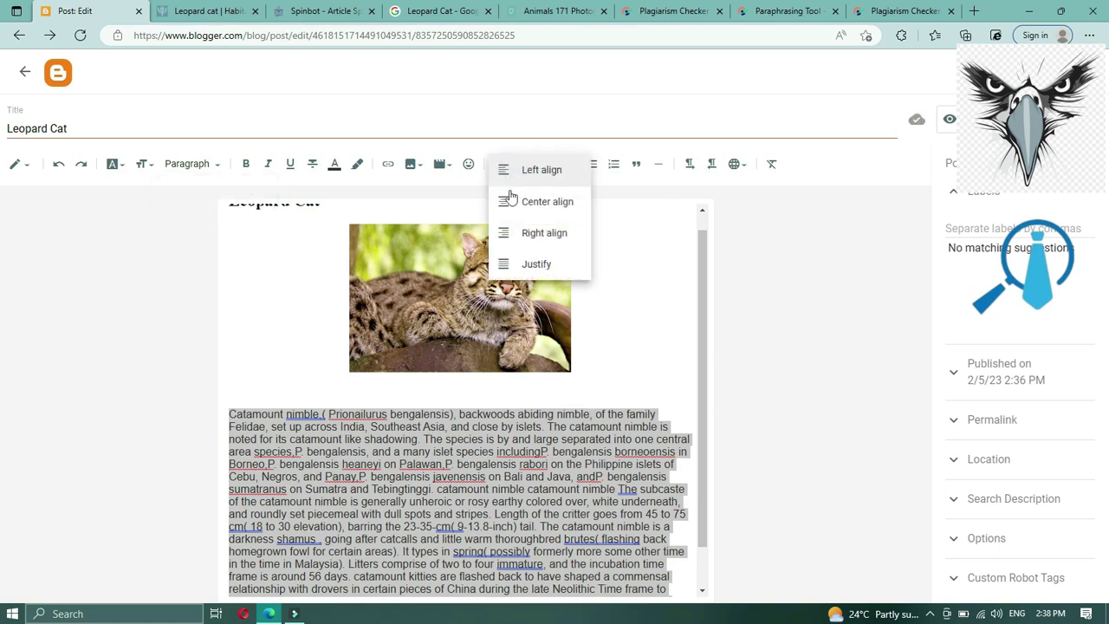
click(537, 263)
click(235, 425)
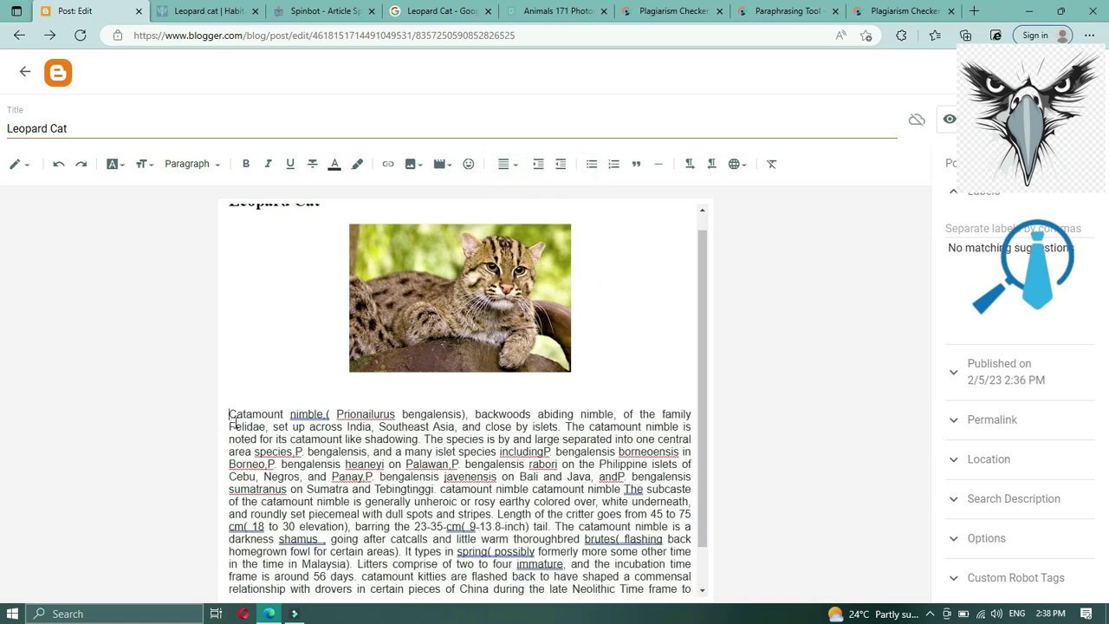
key(Tab)
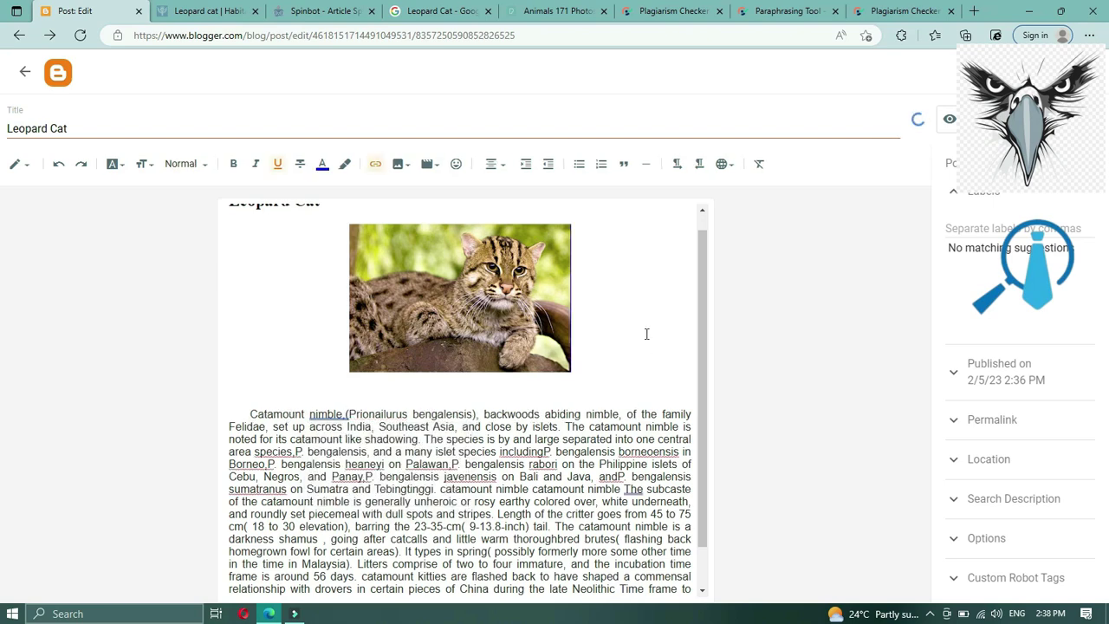
scroll(646, 334, down, 1)
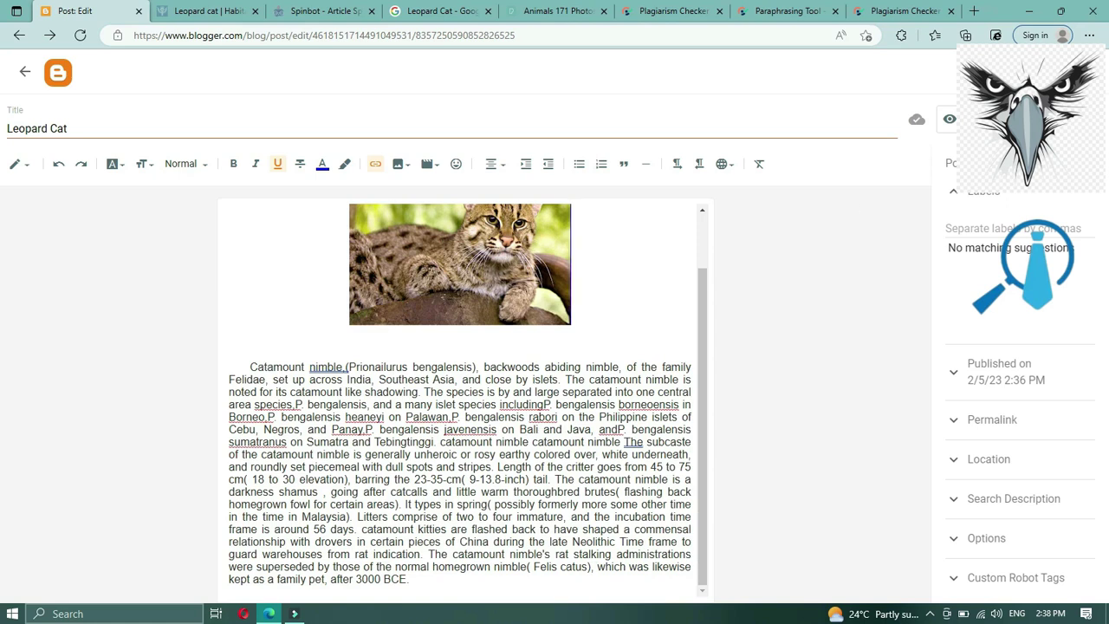
Step: Paste "Leopard Cat" as the post's label
click(989, 201)
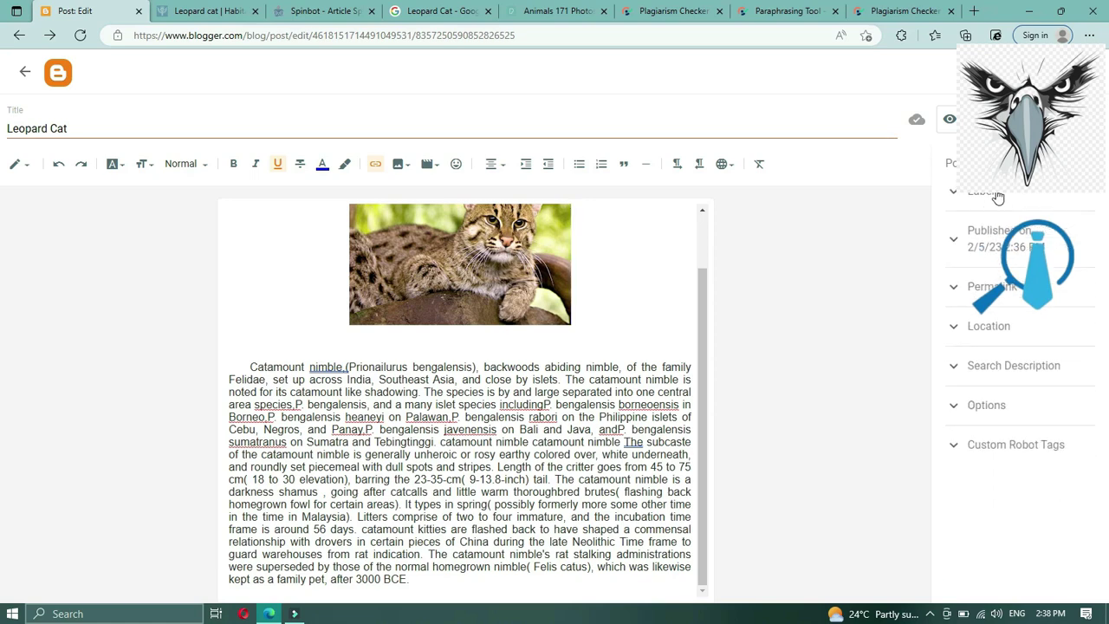
click(991, 197)
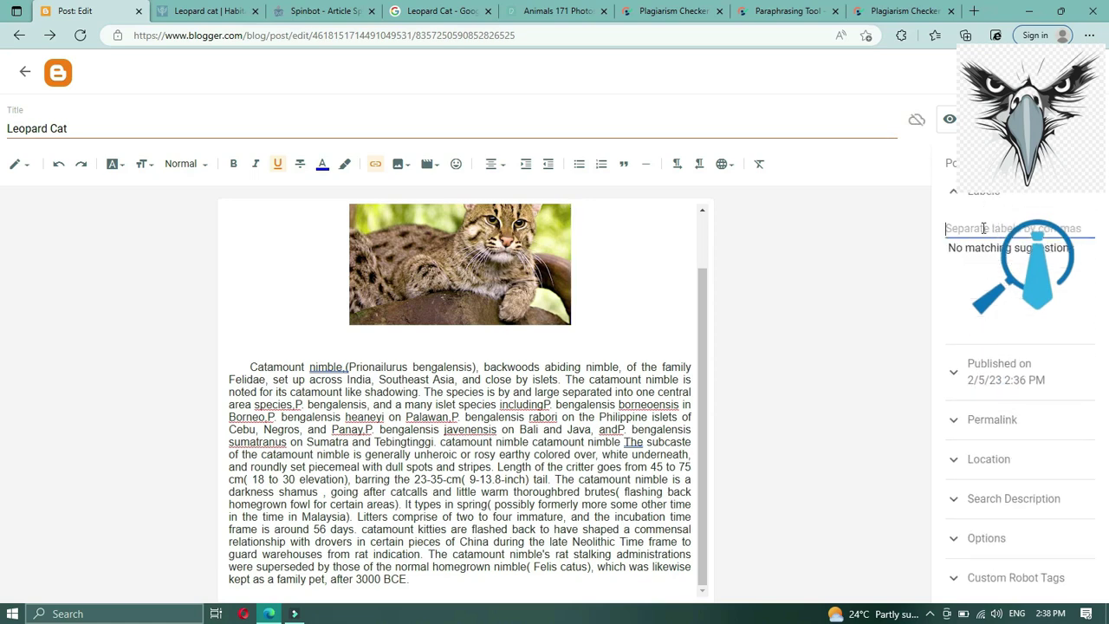
right_click(983, 228)
click(973, 356)
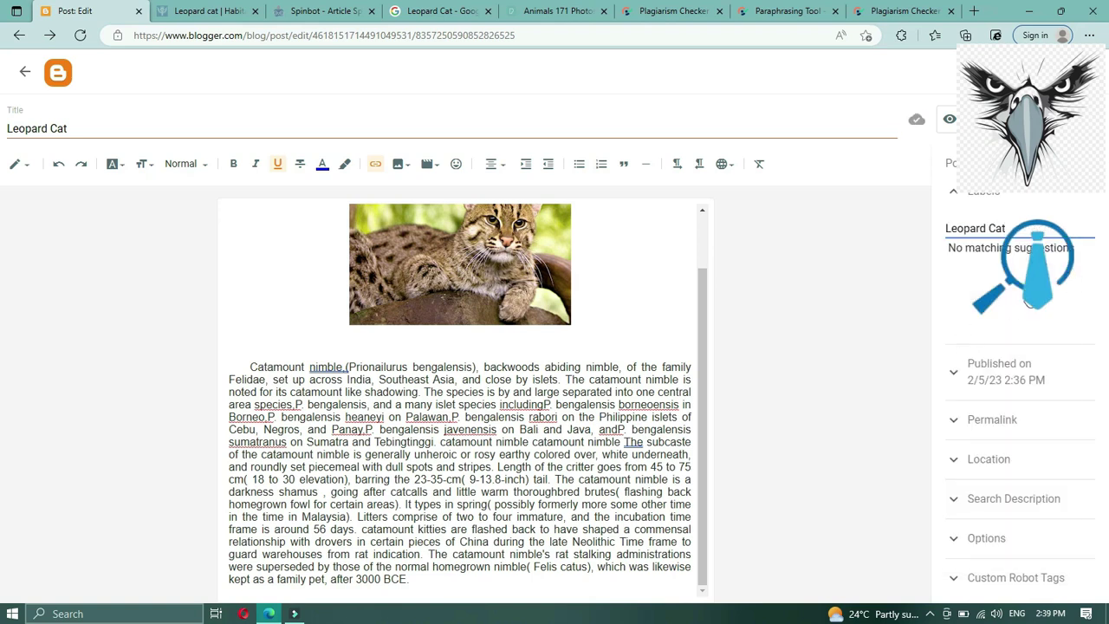
Step: Paste "Leopard Cat" as the post's search description and publish the post to the blog
click(987, 503)
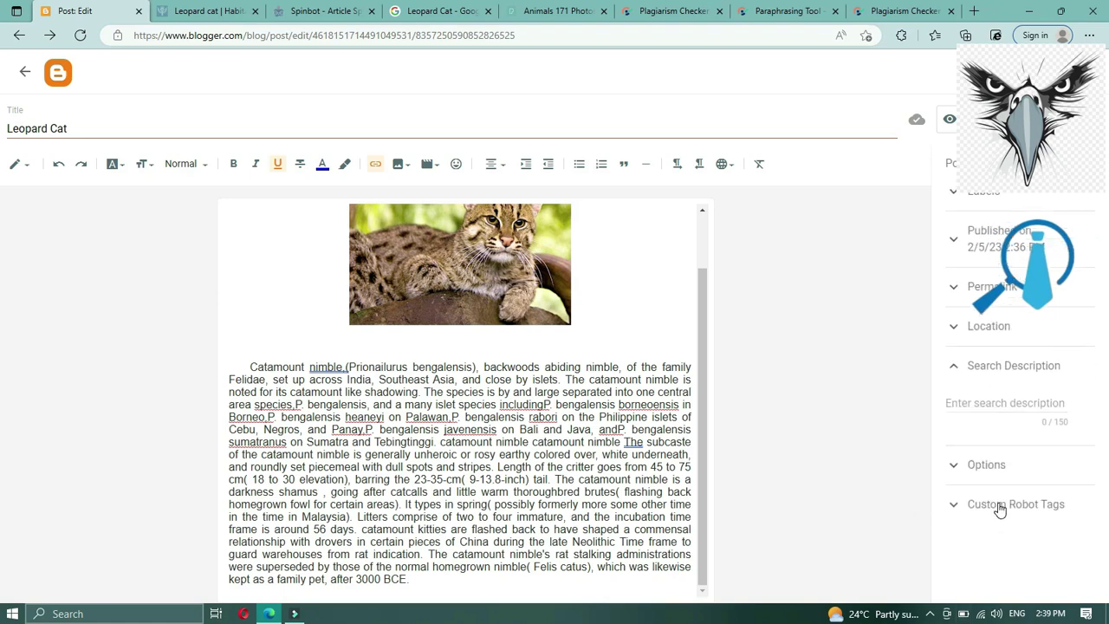
click(960, 402)
right_click(960, 402)
click(947, 194)
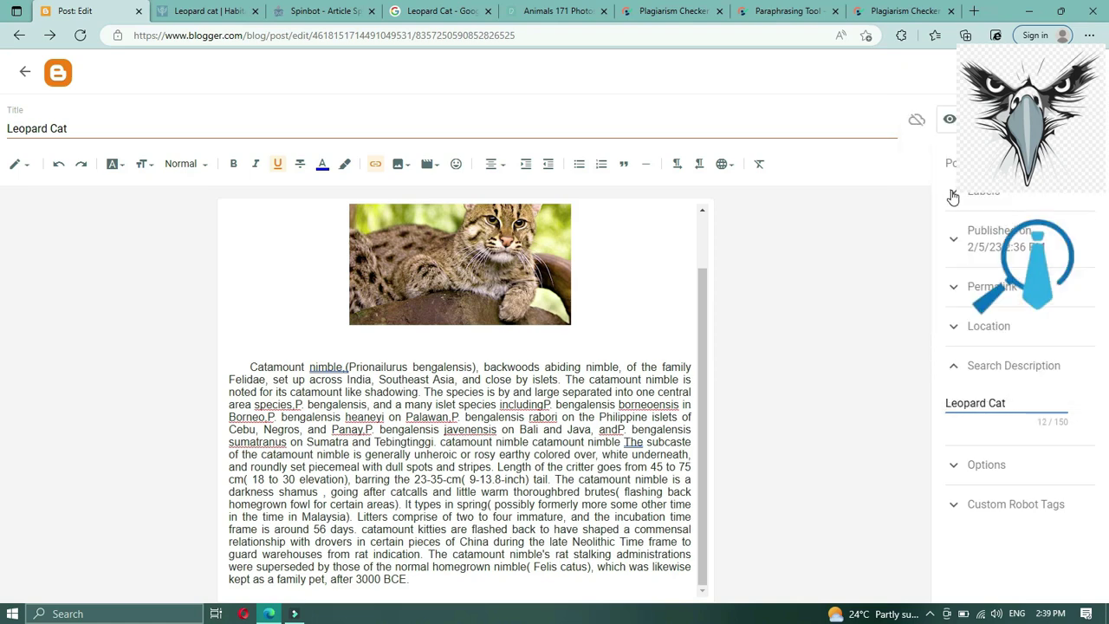
click(1065, 119)
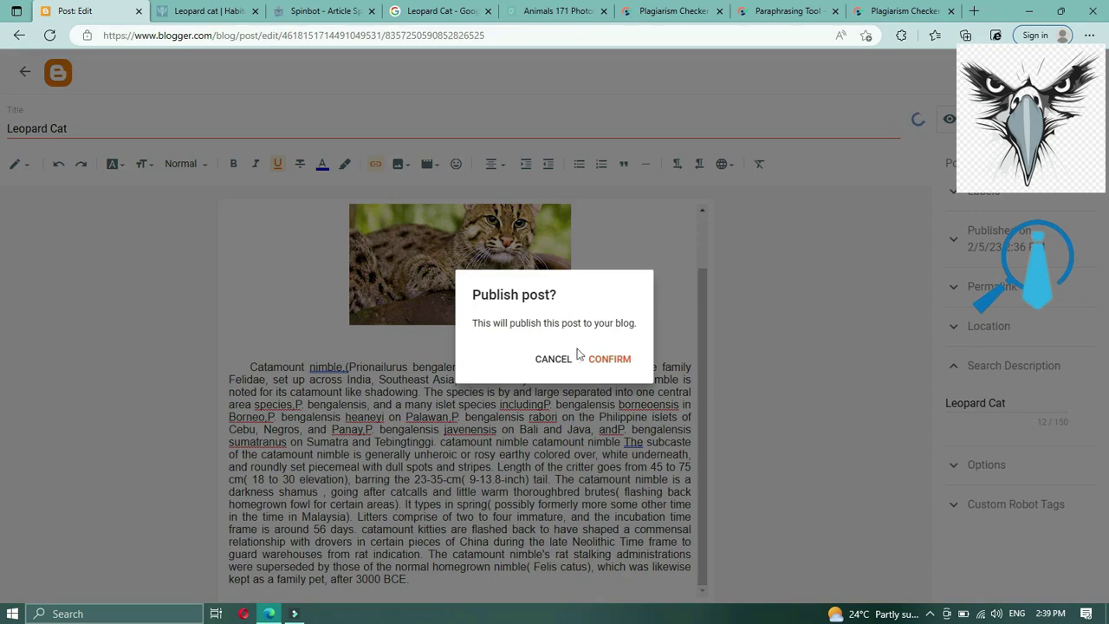
click(610, 364)
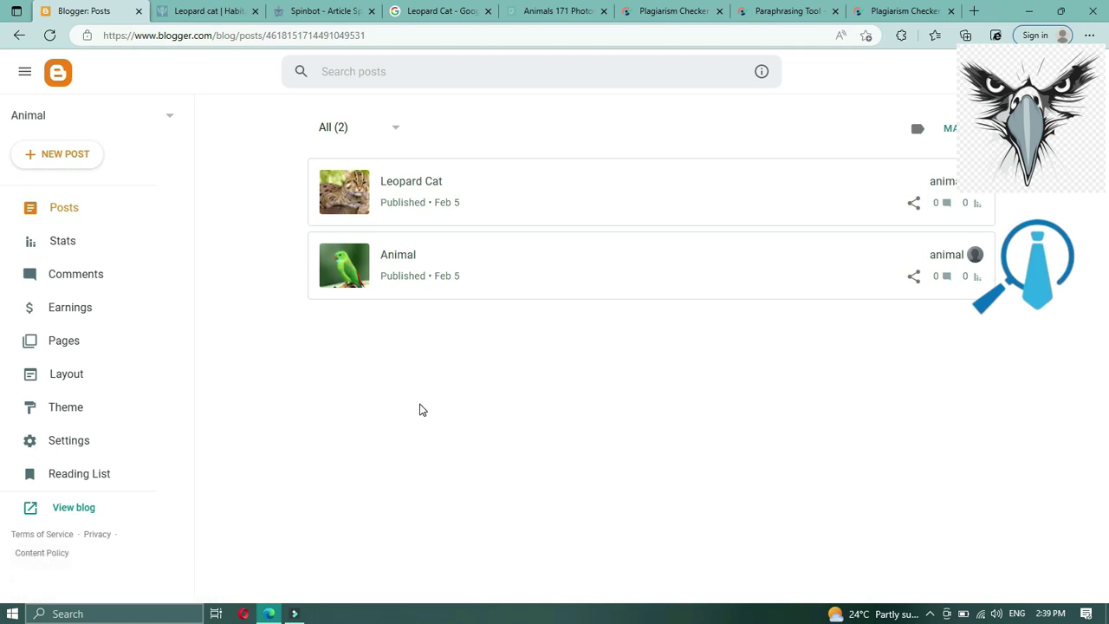
Step: Open the blog's settings, view the Description entry and cancel without editing it
click(83, 448)
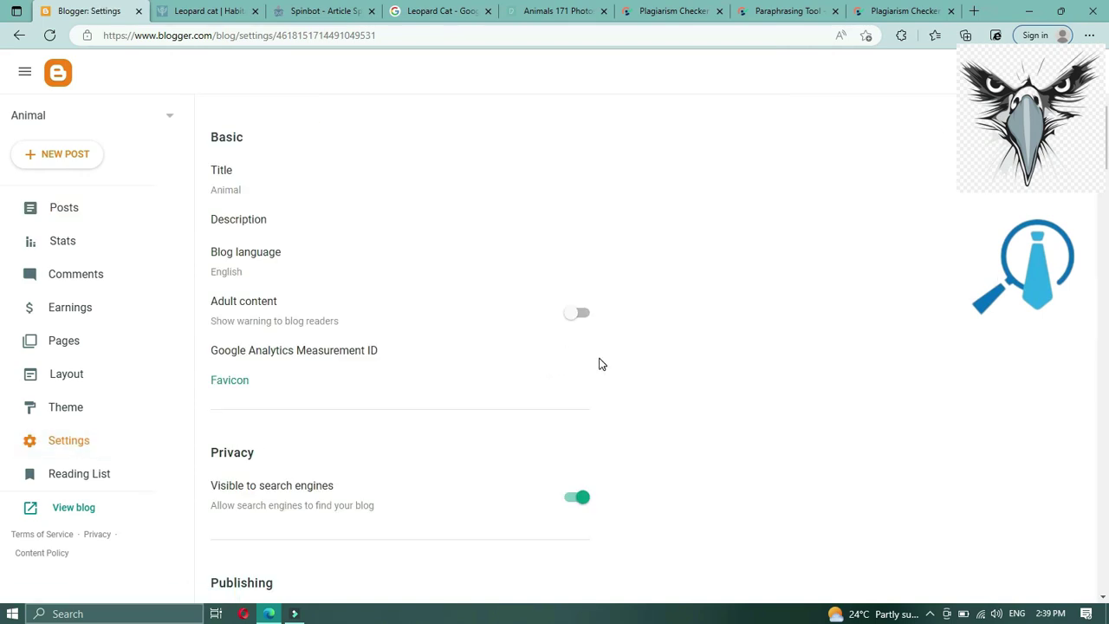
click(52, 442)
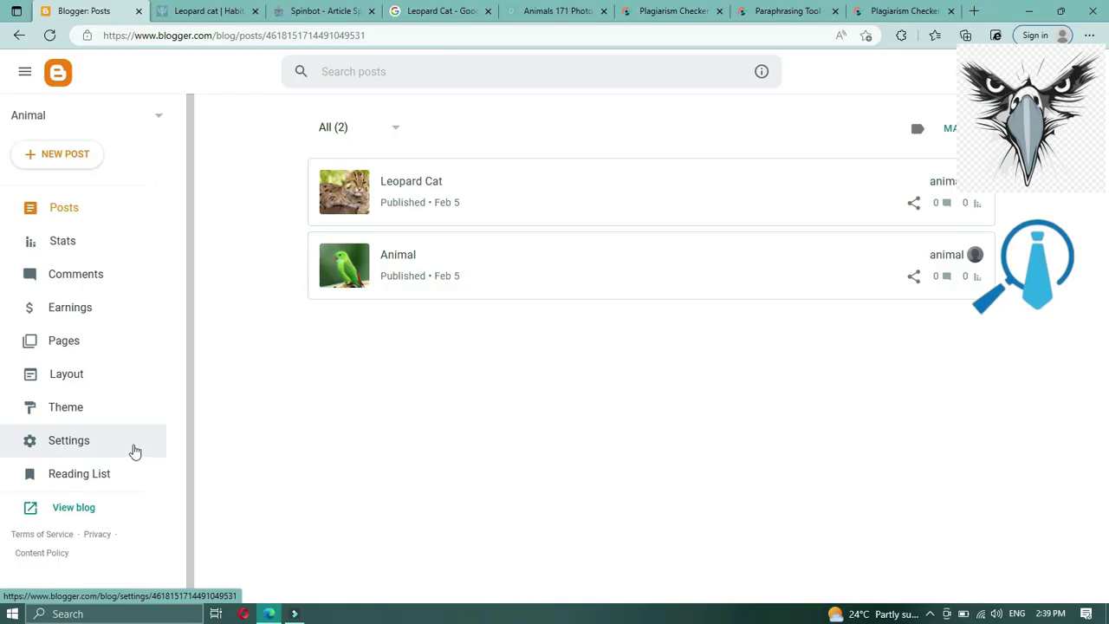
click(85, 448)
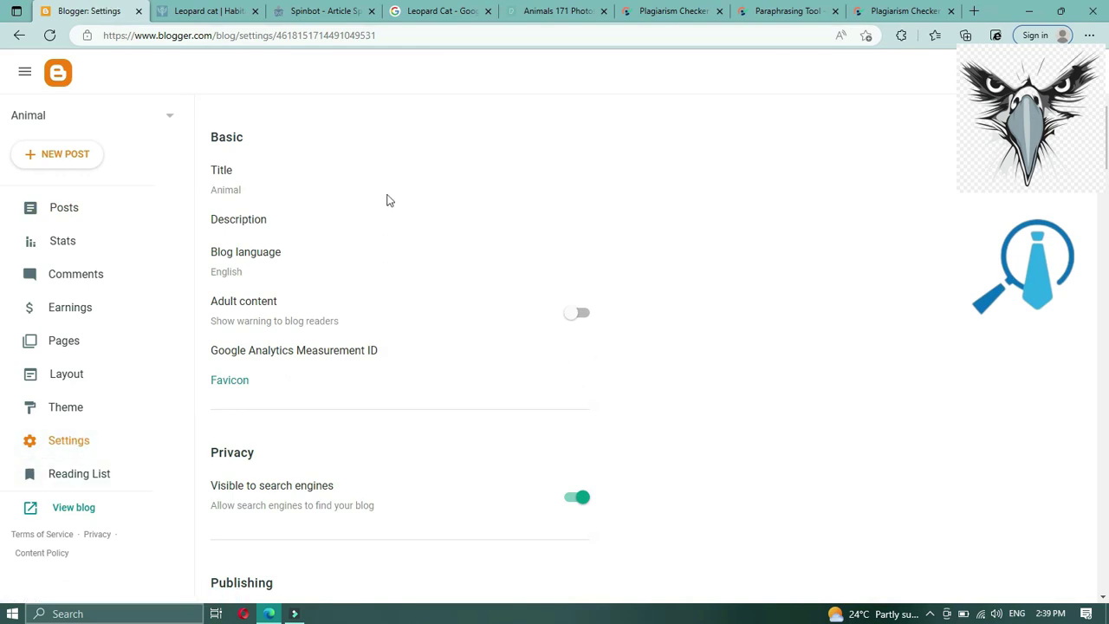
click(412, 212)
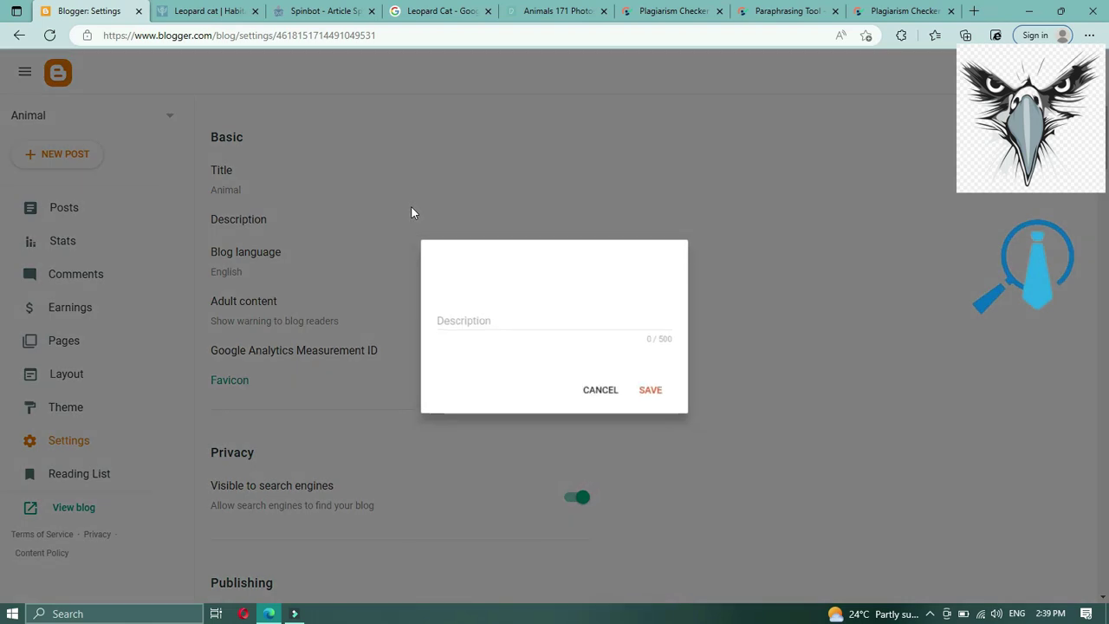
click(599, 393)
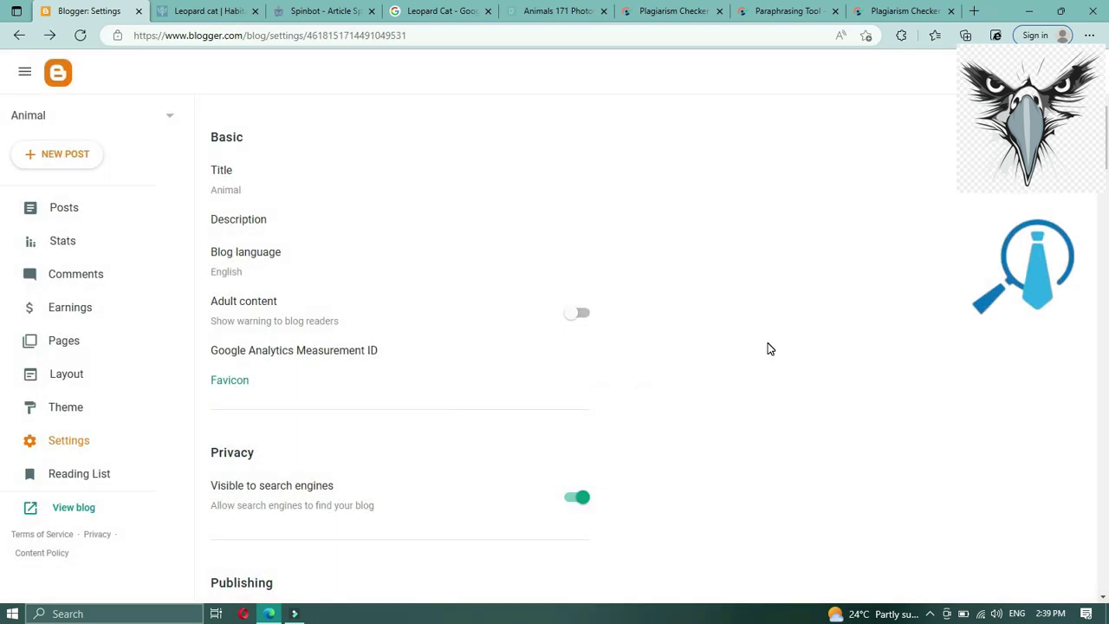
Step: Look through the blog's settings from Basic down to Crawlers and indexing, and open the Custom robots.txt entry
scroll(767, 349, down, 1)
scroll(766, 348, down, 1)
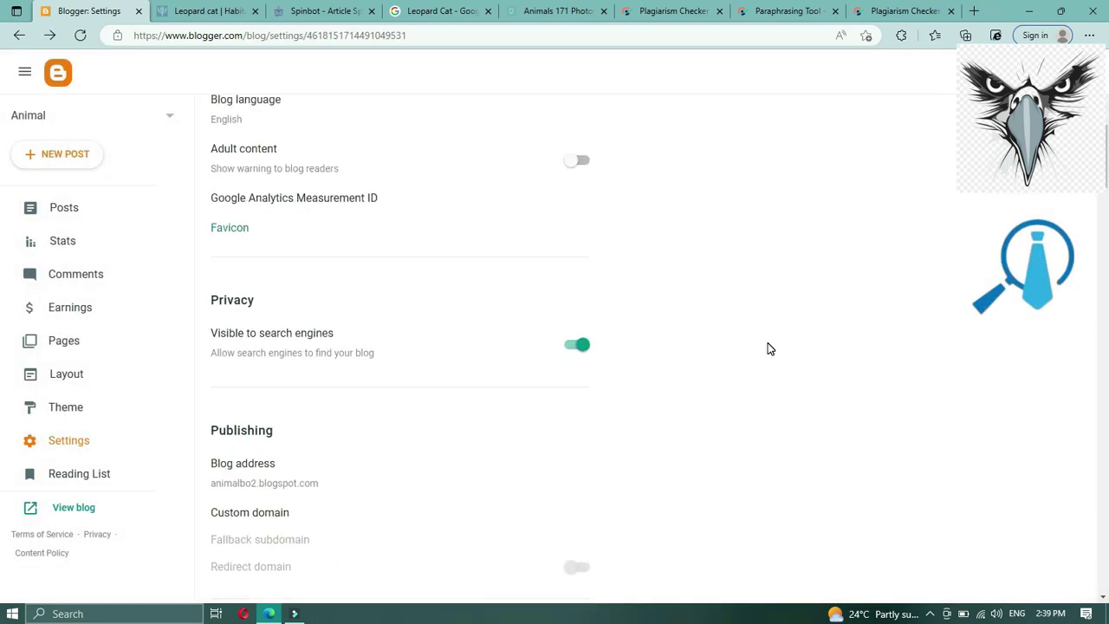
scroll(766, 349, down, 1)
scroll(766, 349, down, 4)
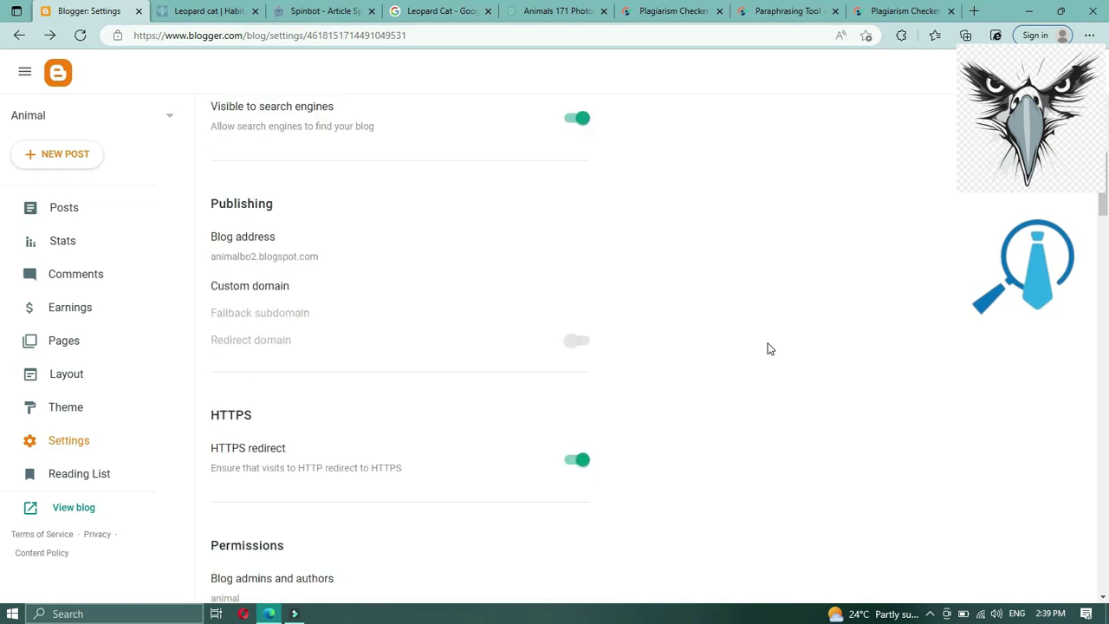
scroll(766, 348, down, 1)
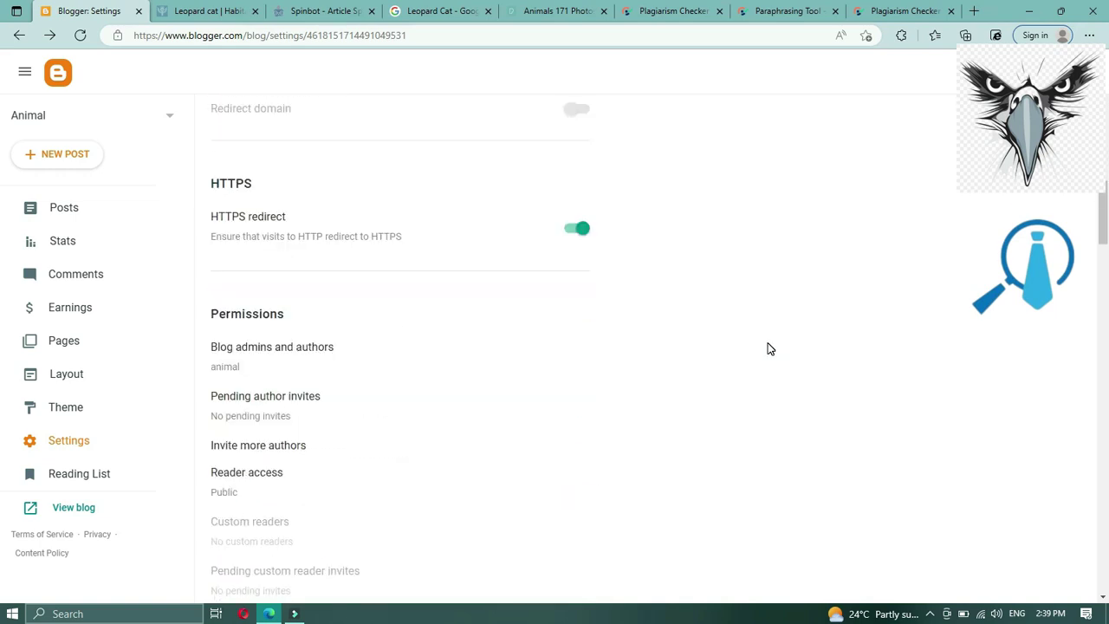
scroll(767, 349, down, 4)
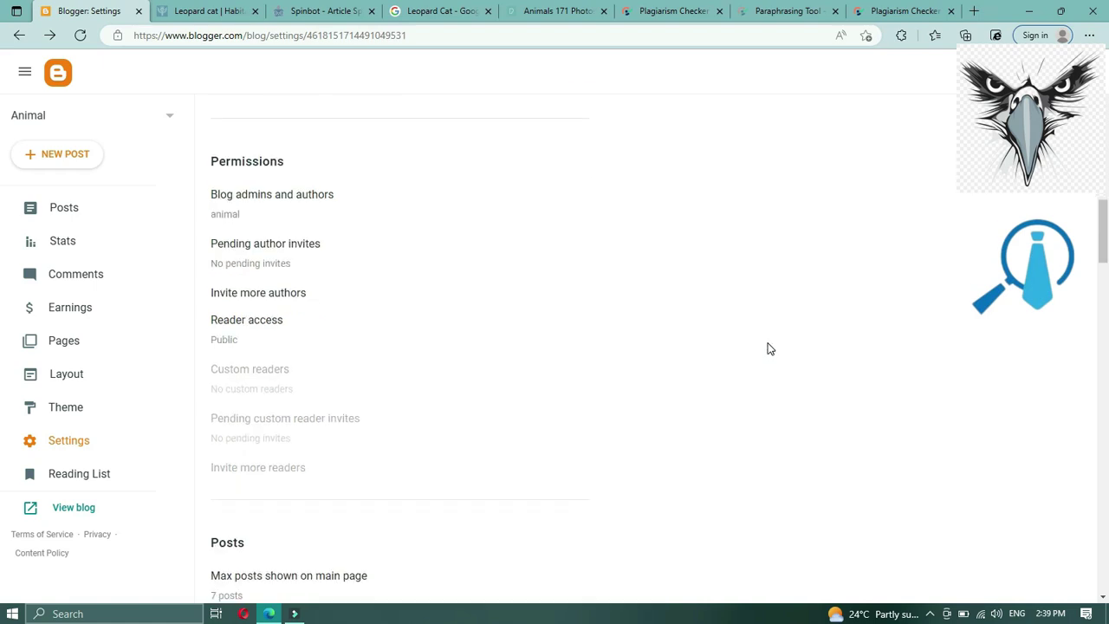
scroll(767, 348, down, 2)
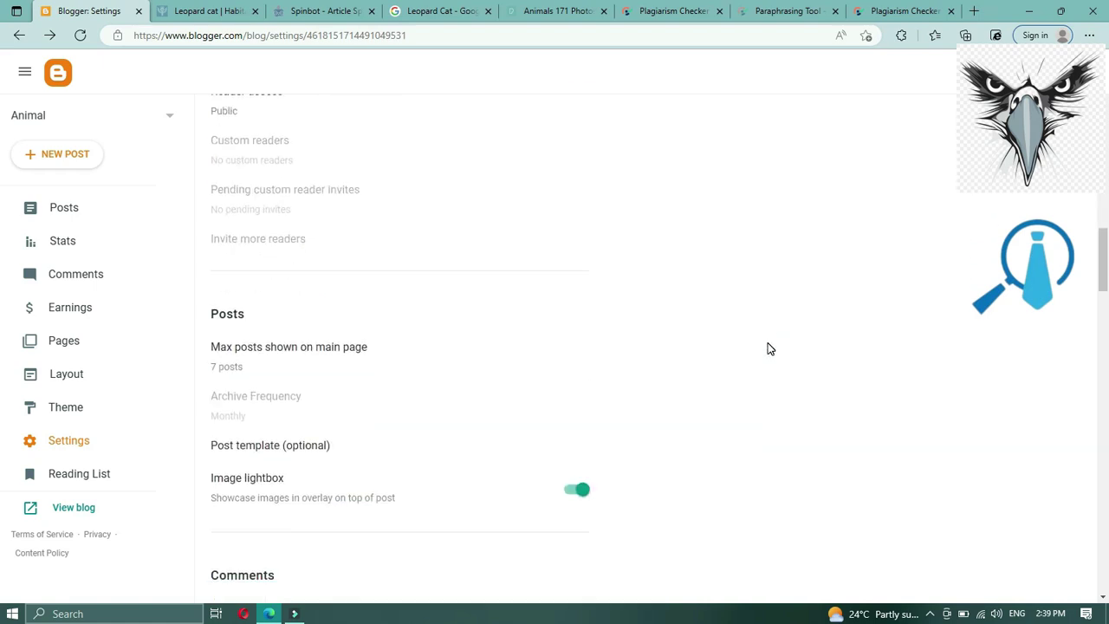
scroll(767, 349, down, 2)
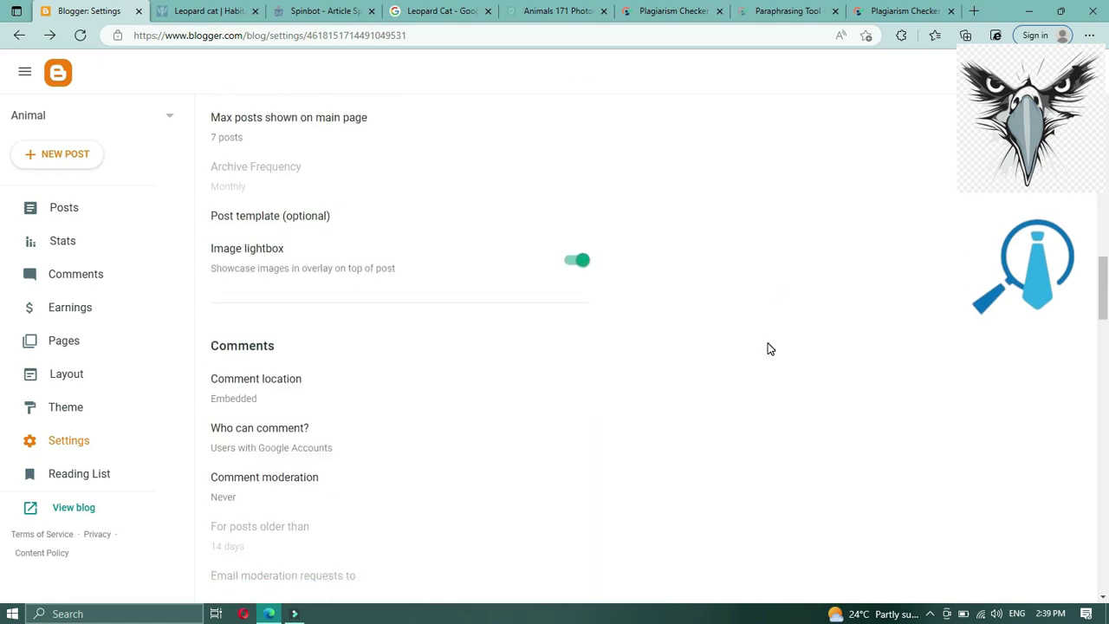
scroll(766, 348, down, 5)
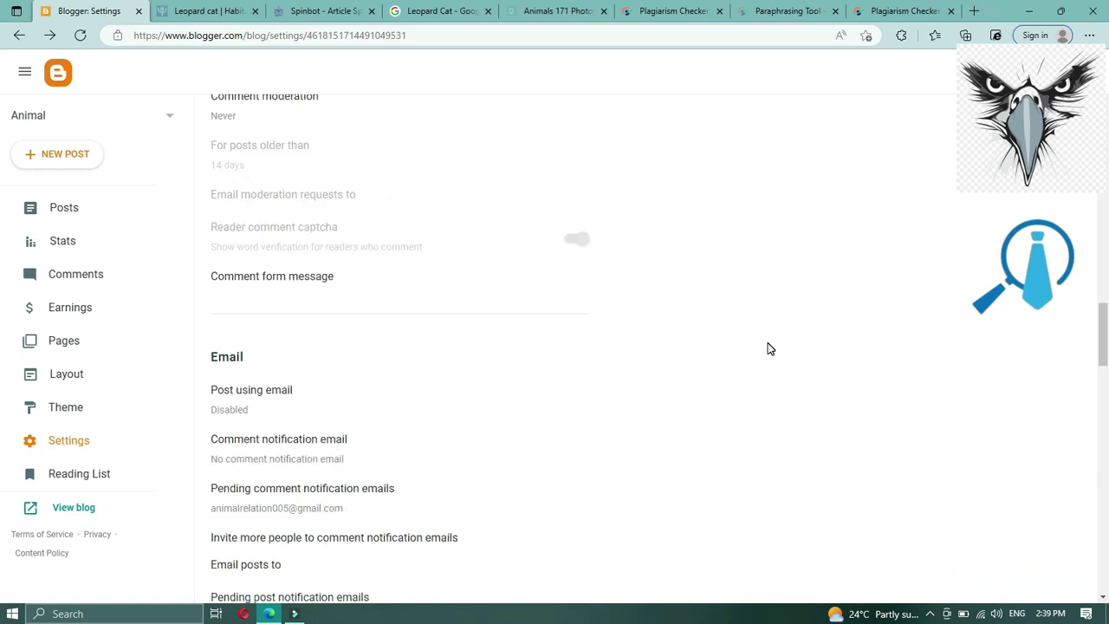
scroll(767, 348, down, 5)
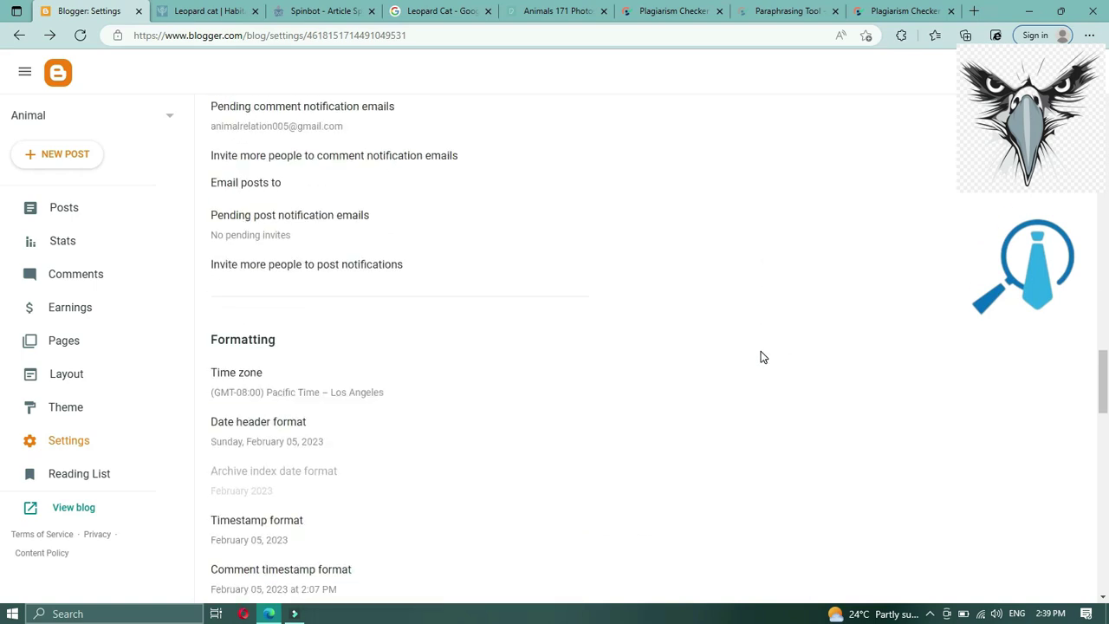
scroll(757, 352, down, 5)
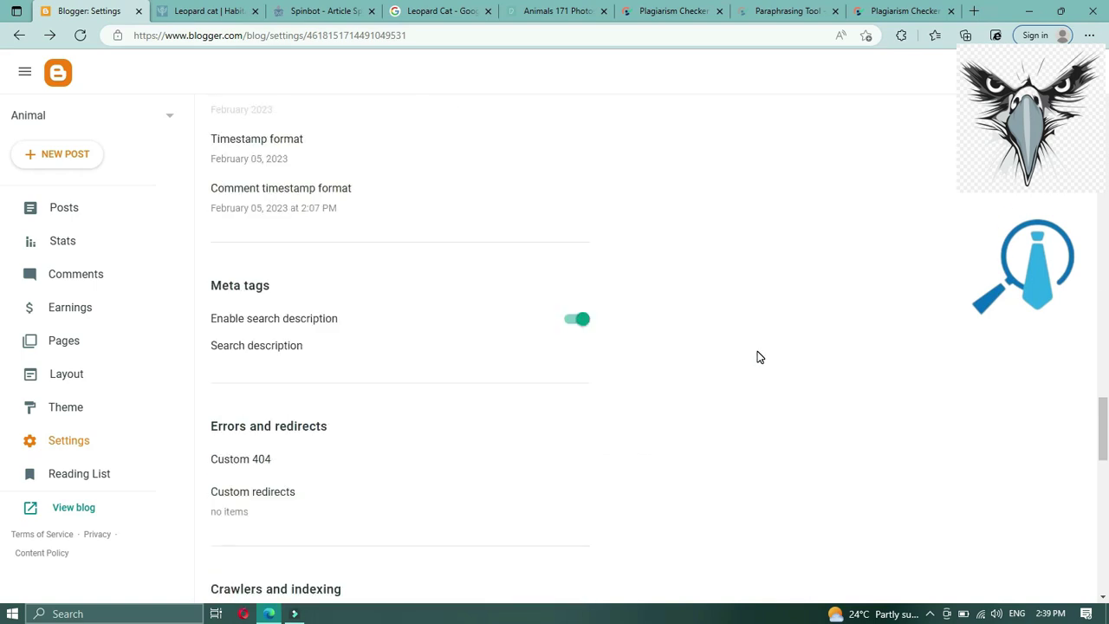
scroll(757, 357, down, 5)
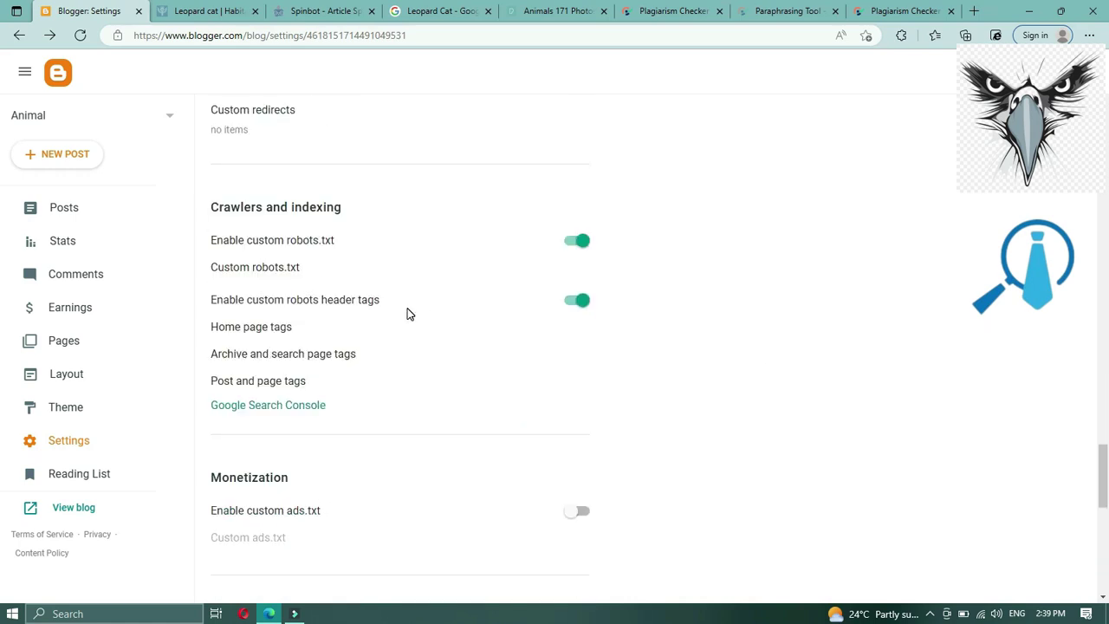
click(264, 277)
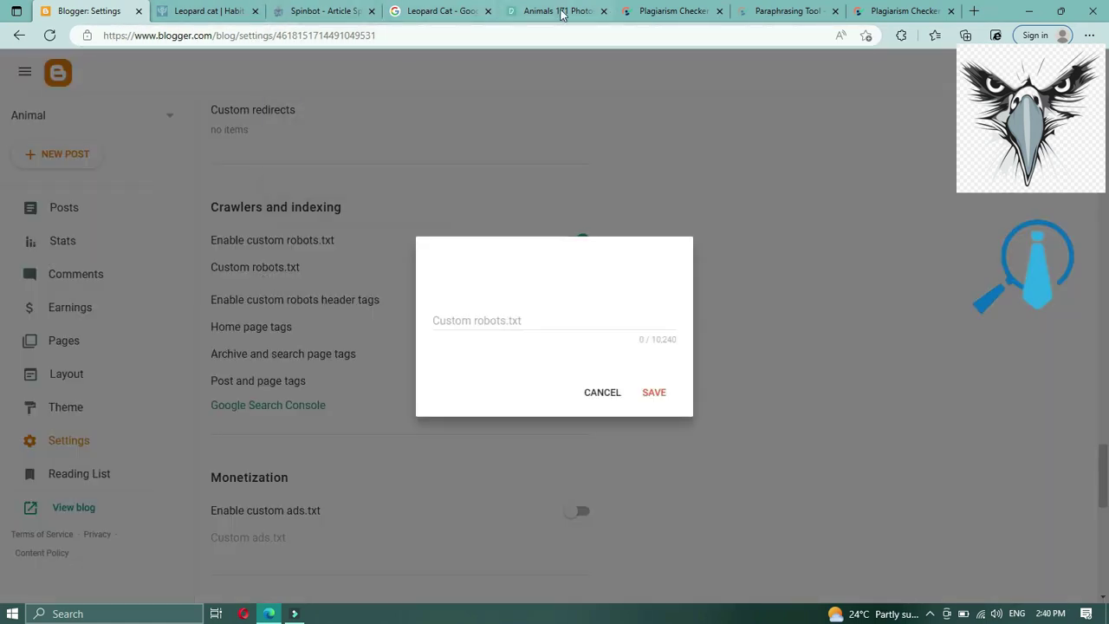
Step: Search Google for "sitemap generator for blogger" and open the labnol.org result, Generate XML Sitemaps for Google and Bing Search
click(468, 11)
click(427, 290)
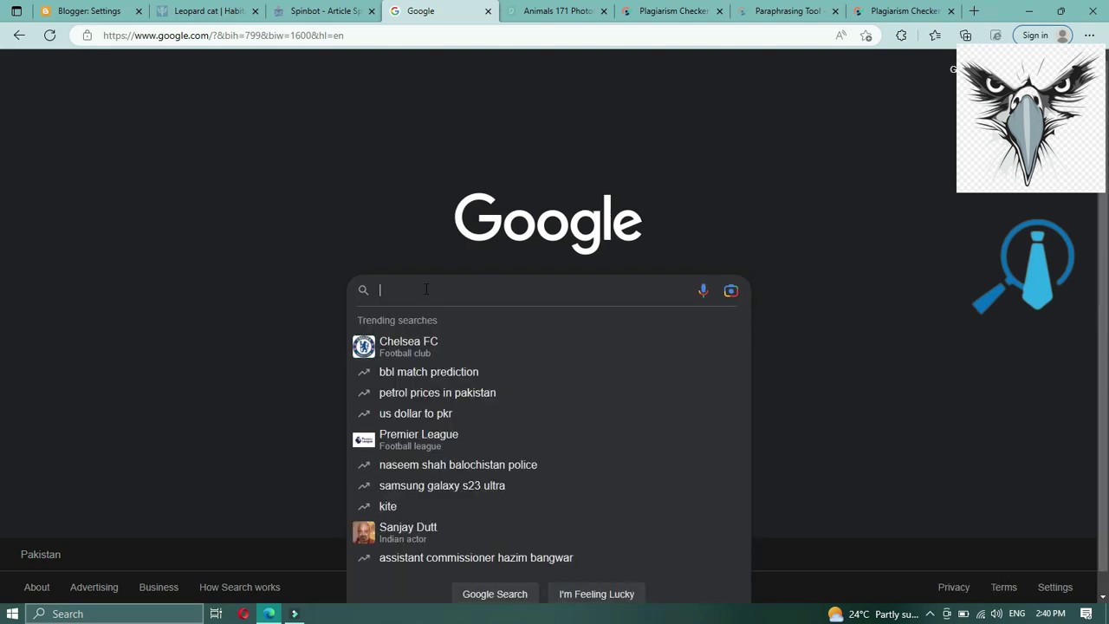
text(sitem)
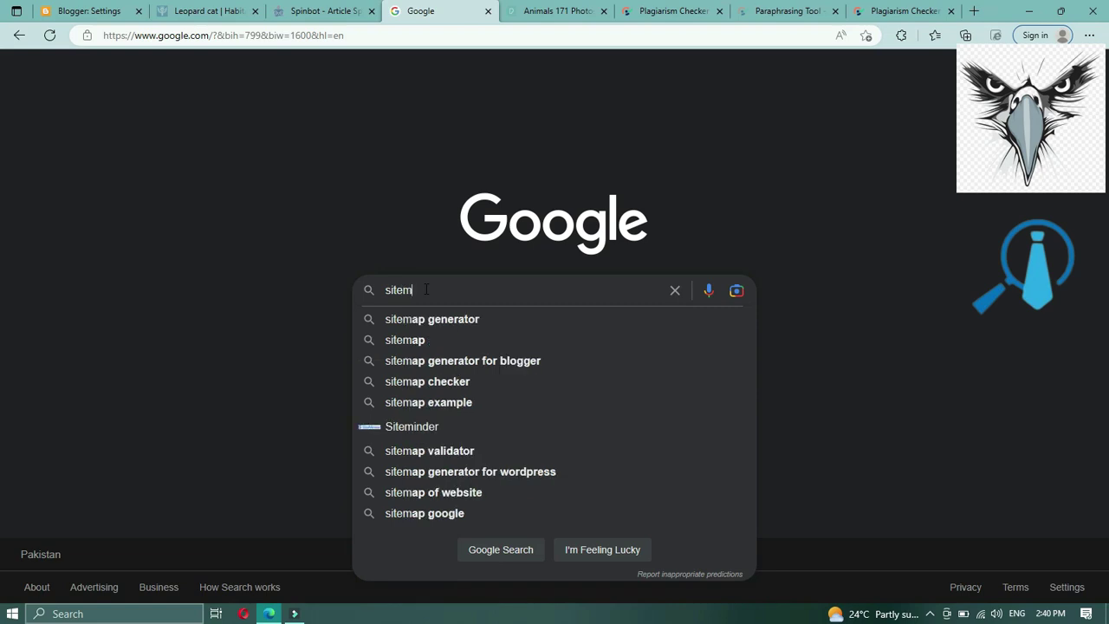
click(498, 368)
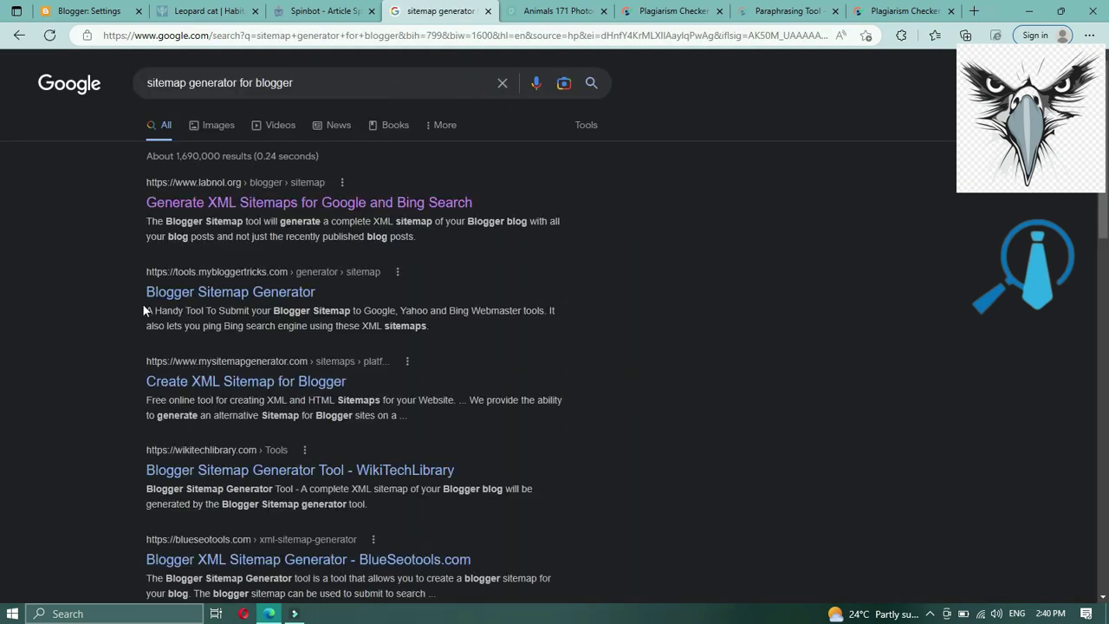
click(292, 208)
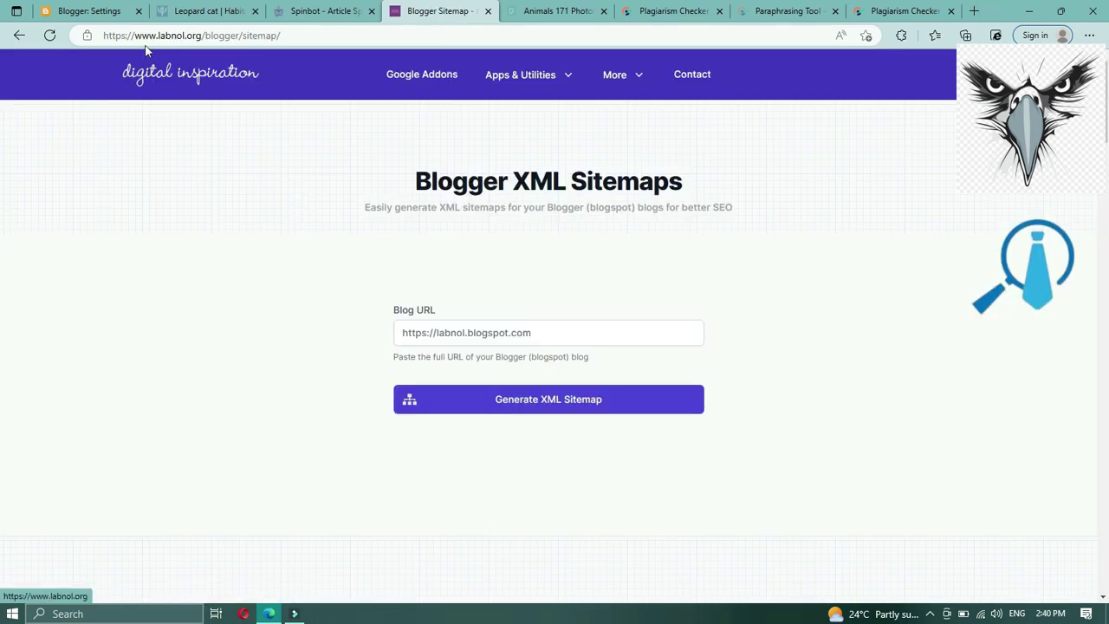
Step: Cancel the empty Custom robots.txt entry in Blogger, view the blog and copy its web address
click(97, 12)
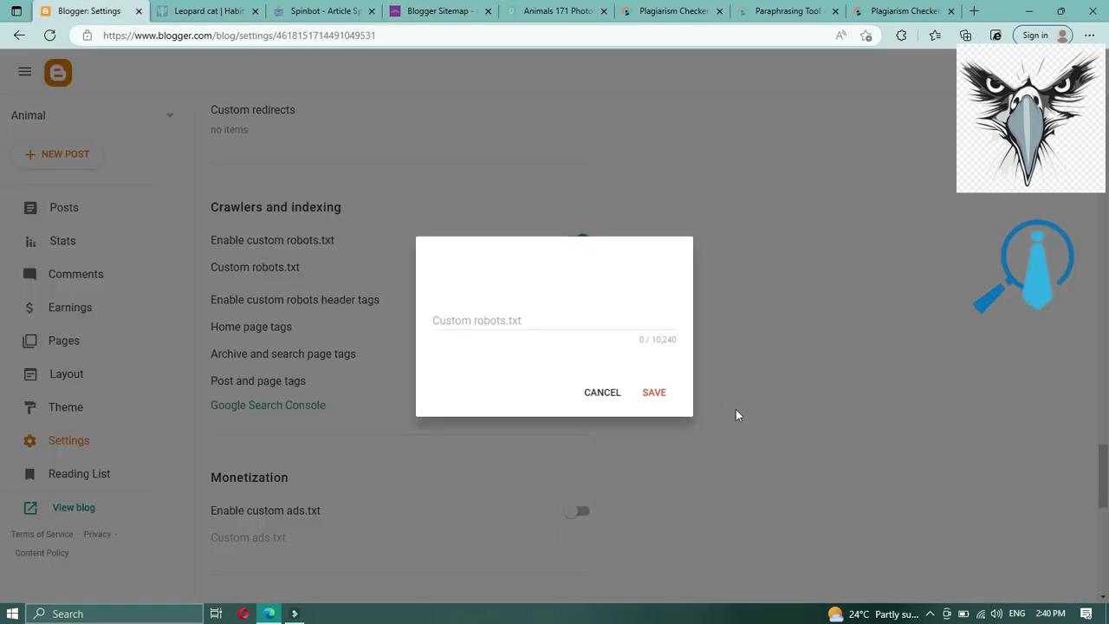
click(600, 394)
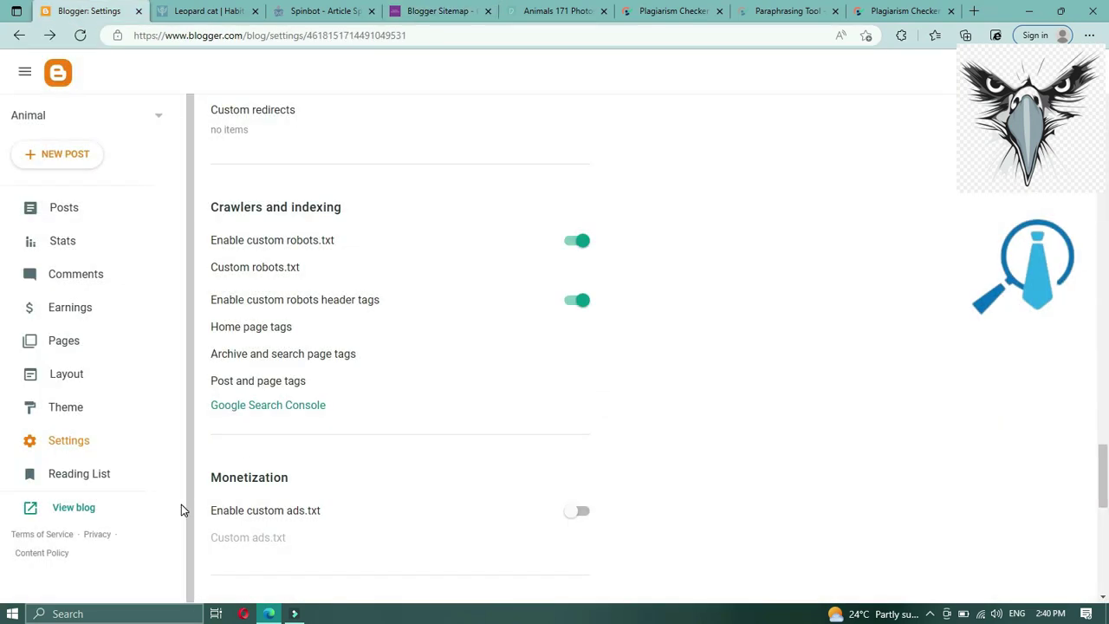
click(77, 511)
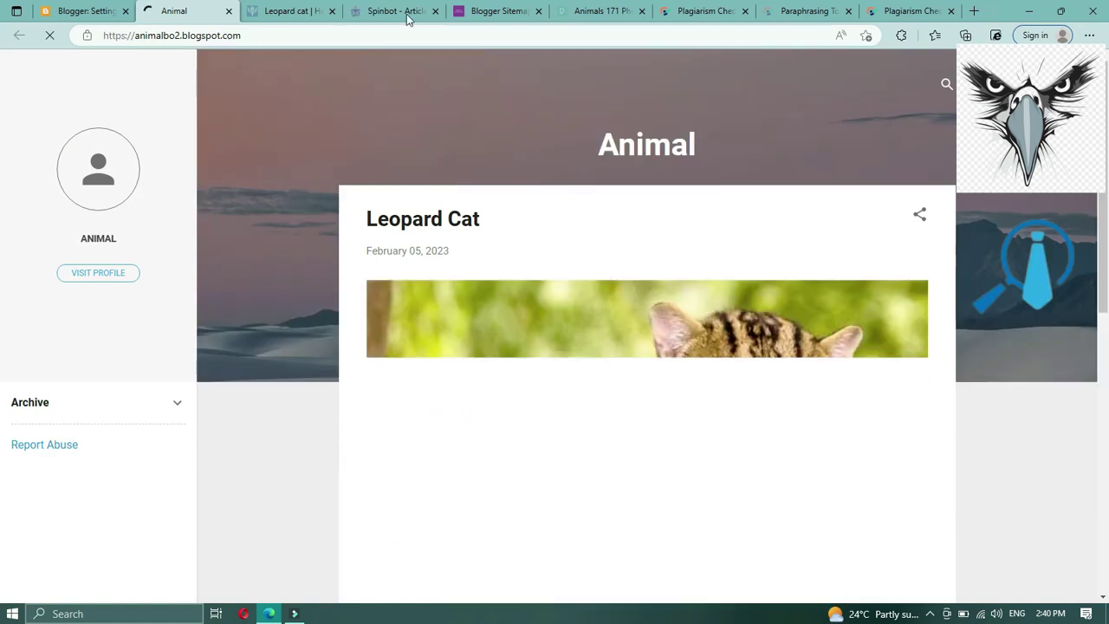
click(175, 36)
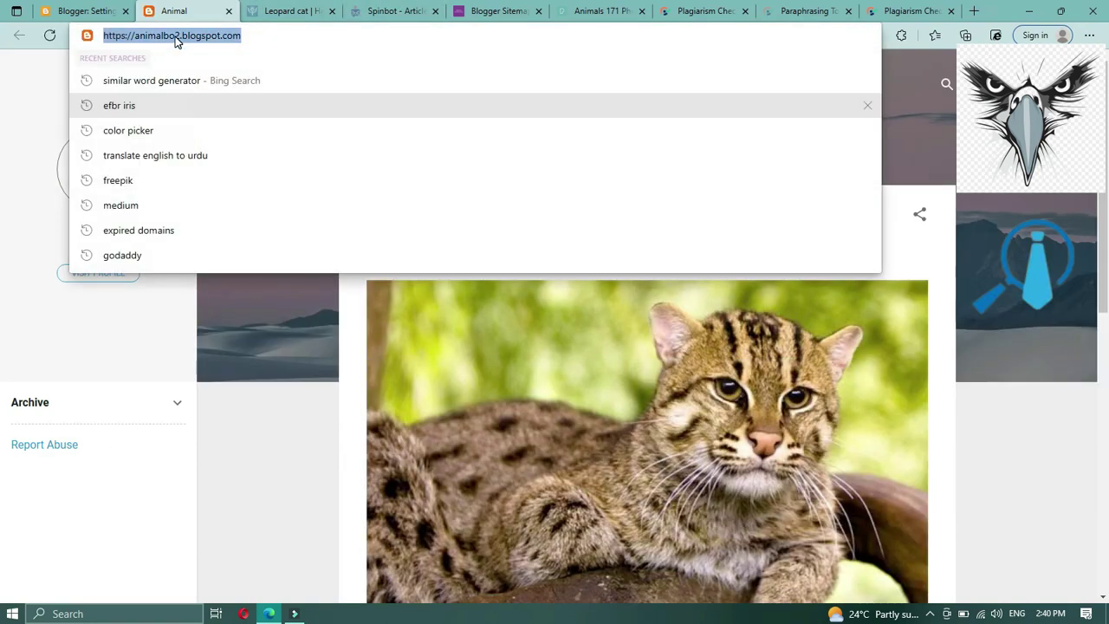
right_click(175, 36)
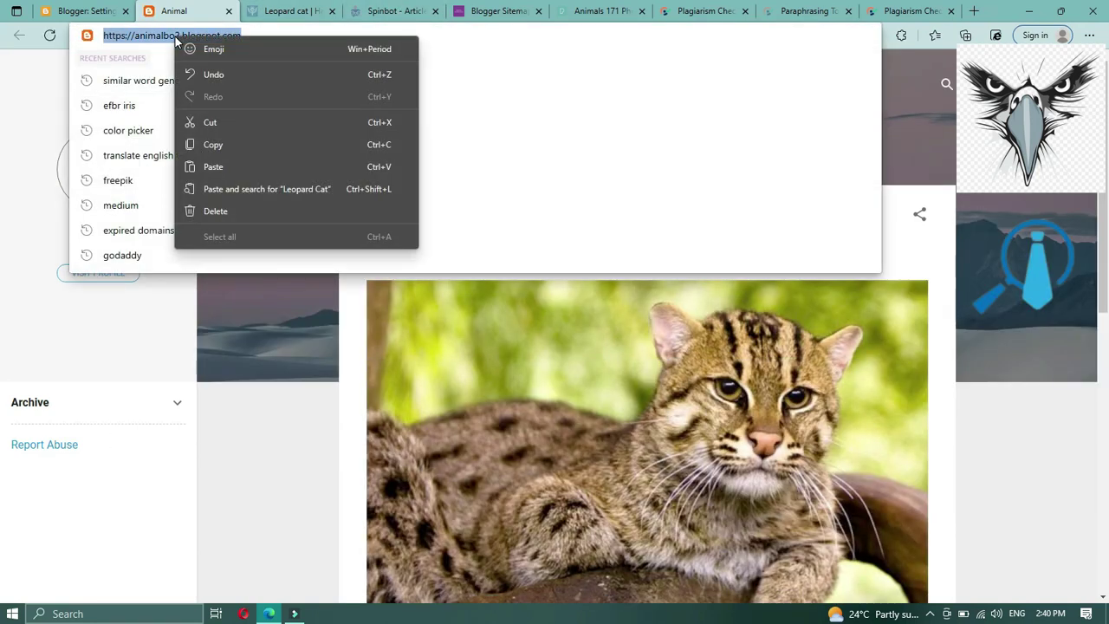
click(253, 142)
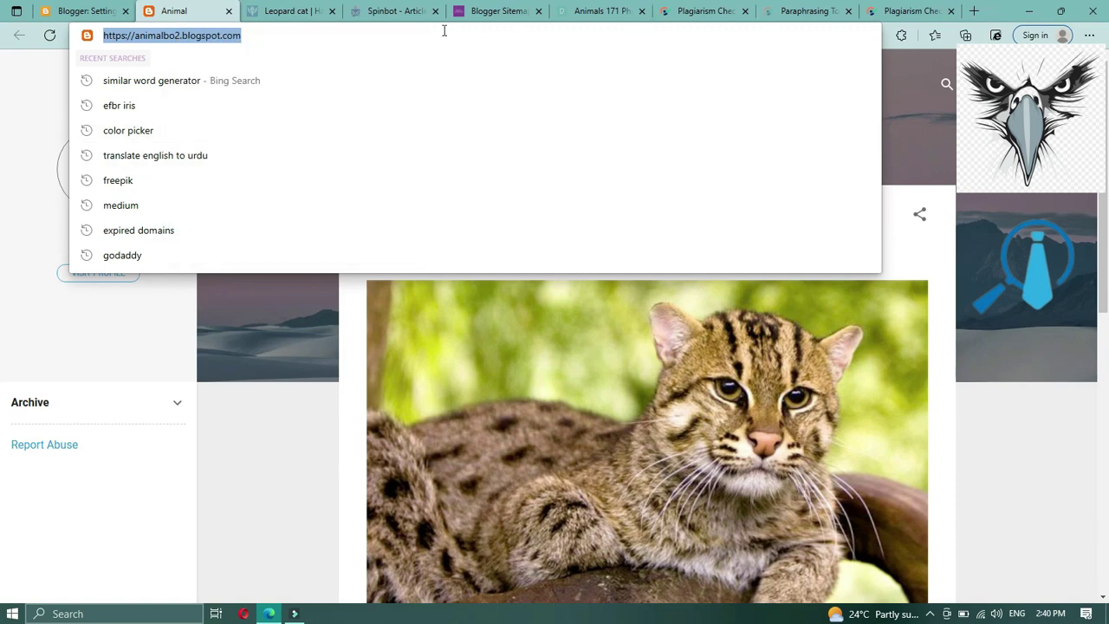
click(495, 11)
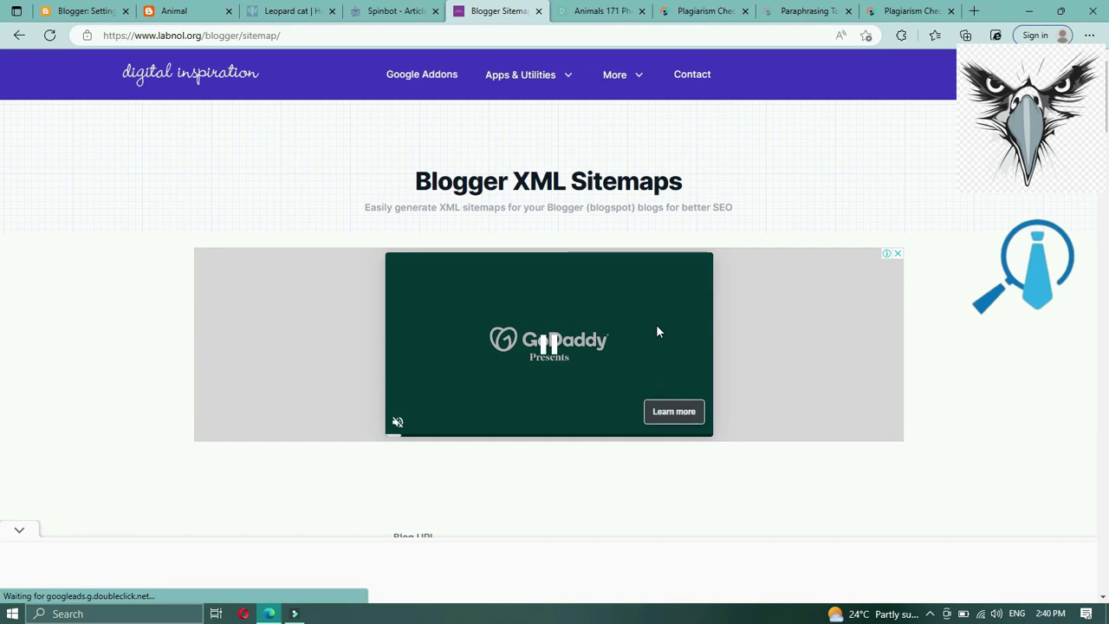
scroll(656, 326, down, 3)
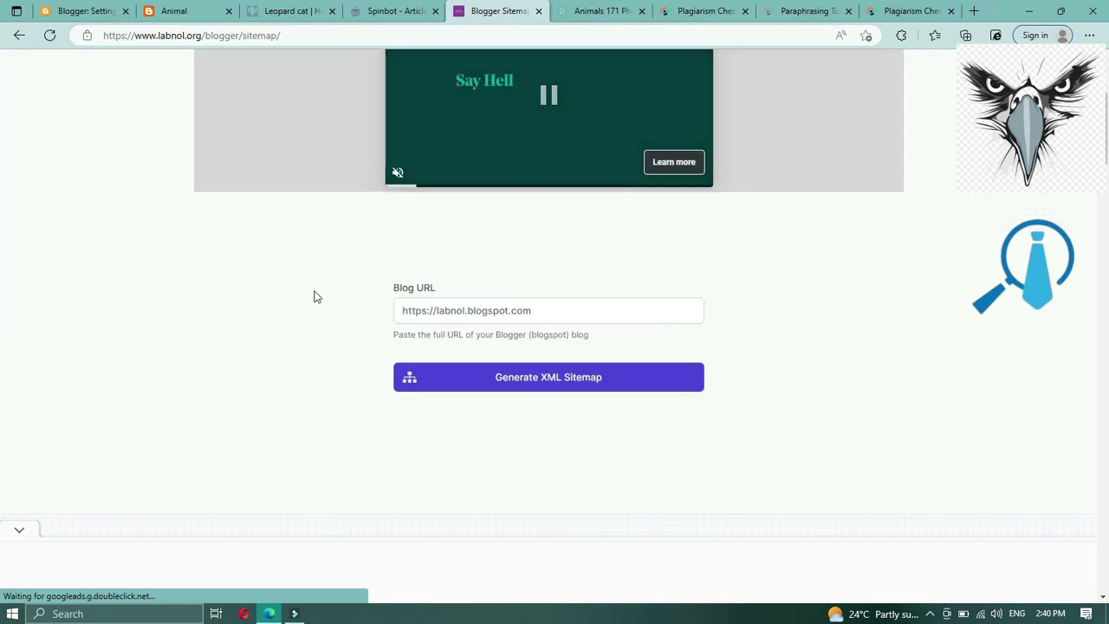
click(409, 312)
key(ctrl+a)
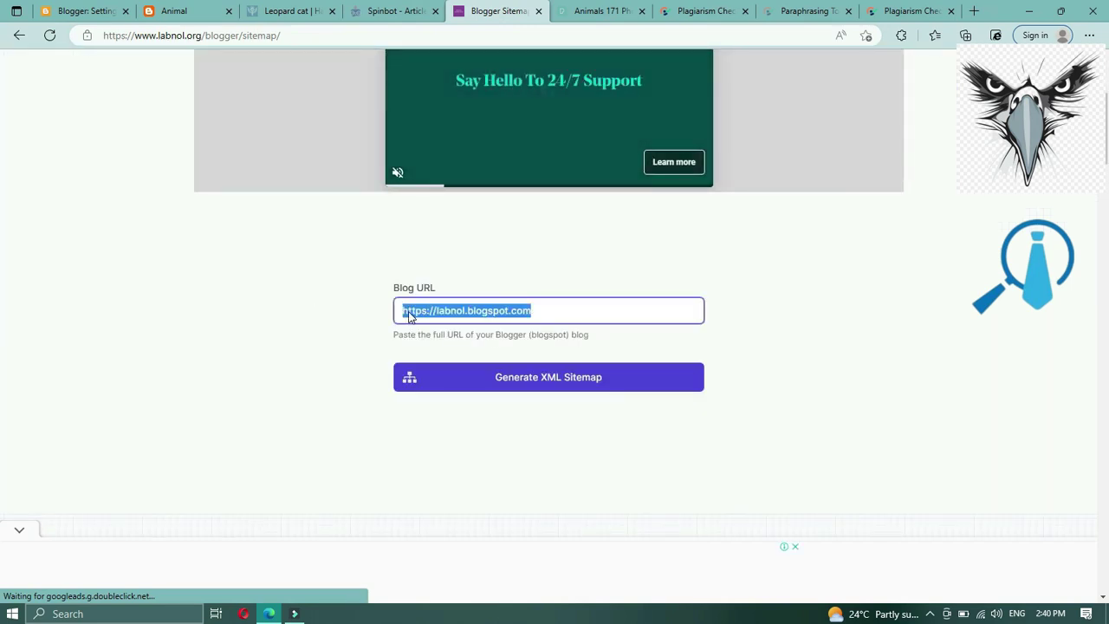
right_click(408, 316)
mouse_move(458, 303)
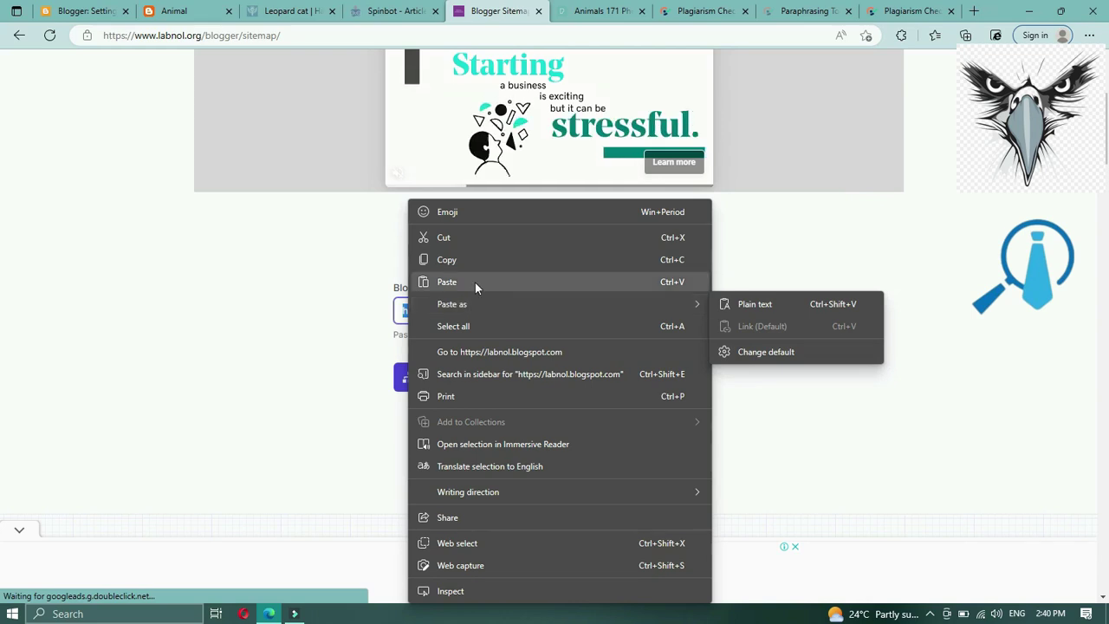
click(463, 282)
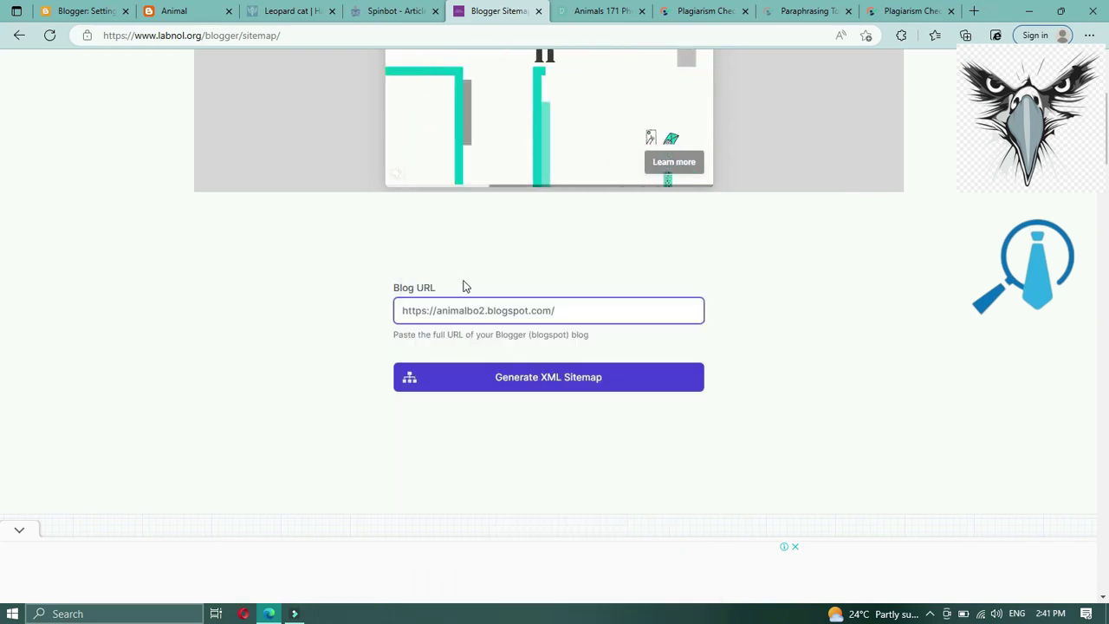
click(567, 393)
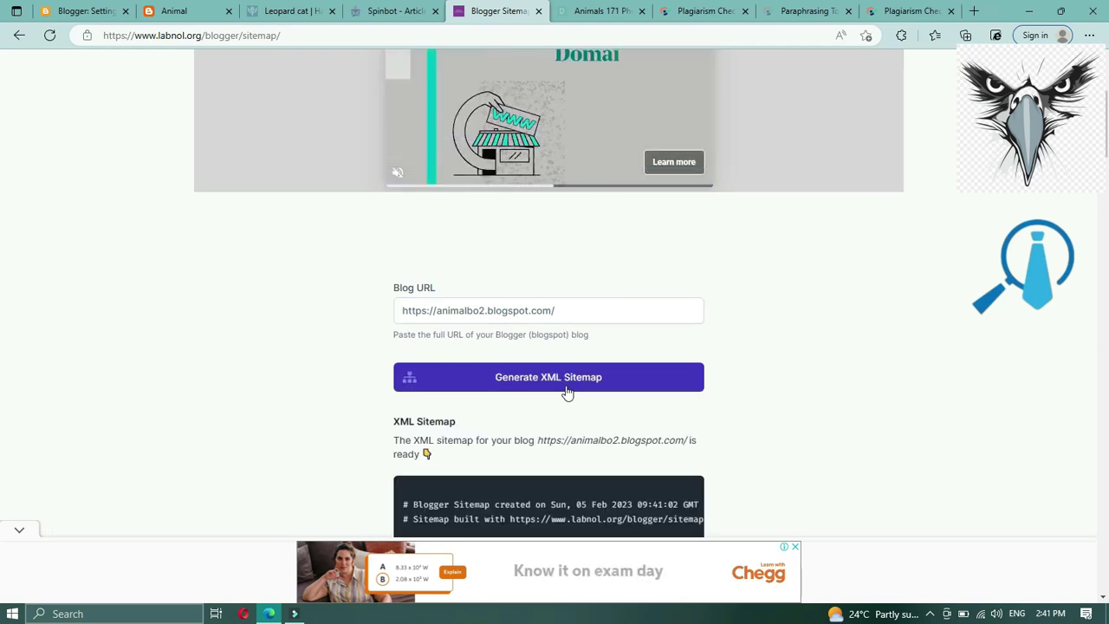
Step: Copy the generated sitemap rules from the "User-agent: *" line through the end of the Sitemap line
scroll(566, 393, down, 3)
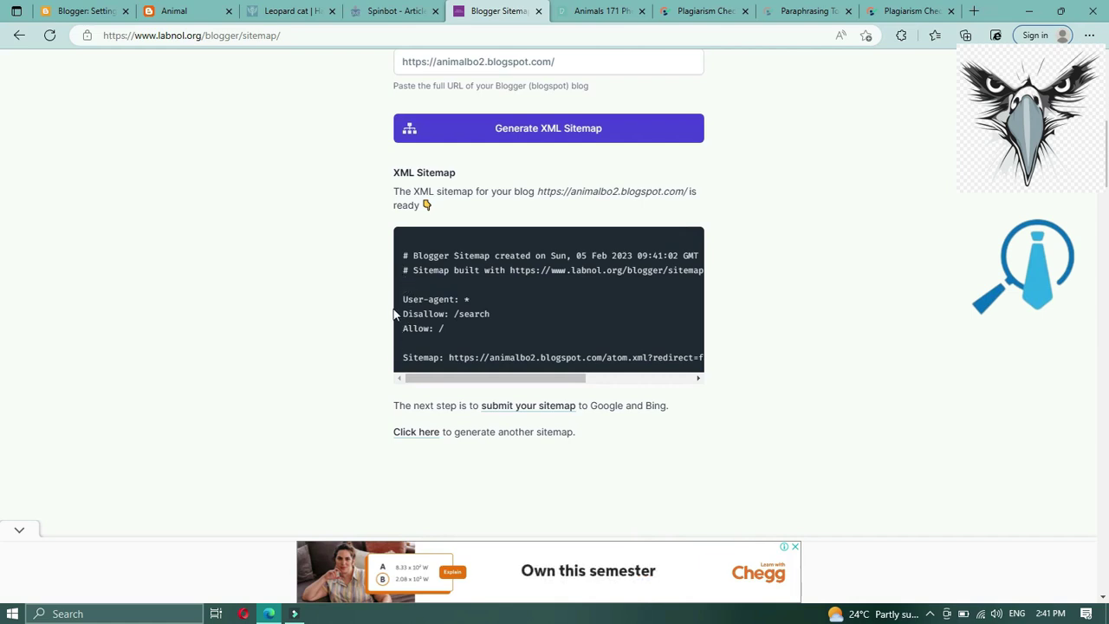
drag(402, 301, 714, 365)
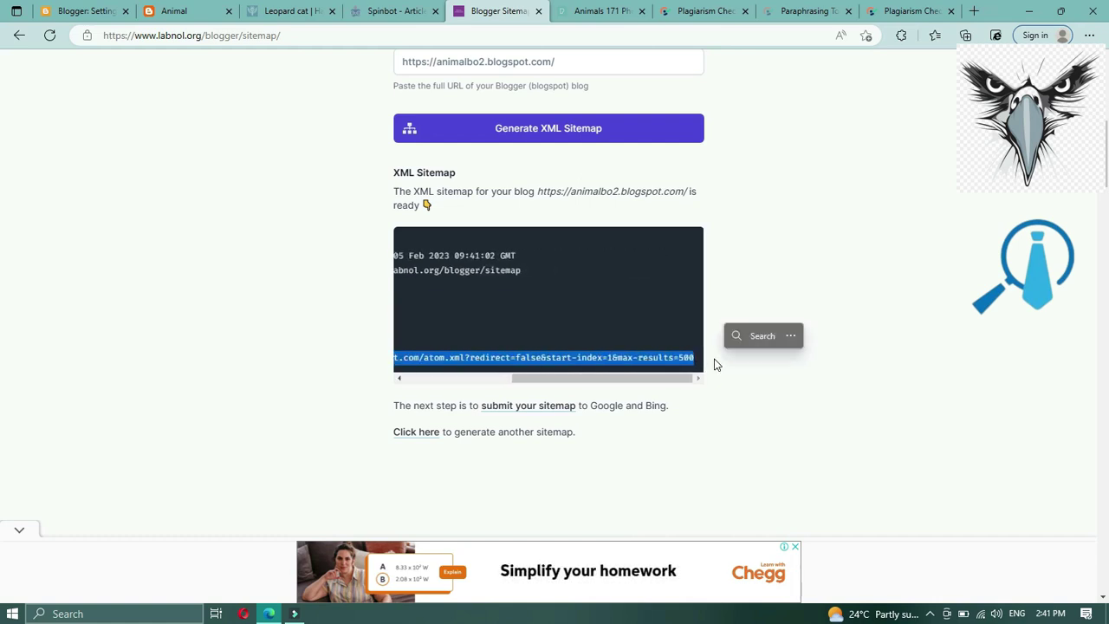
click(790, 336)
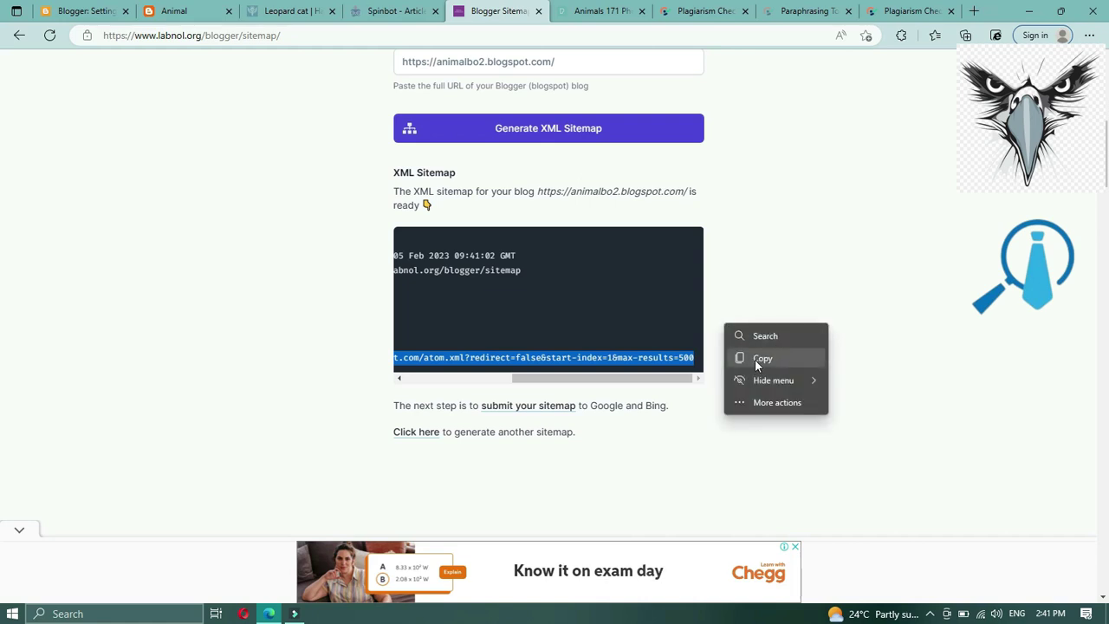
click(755, 358)
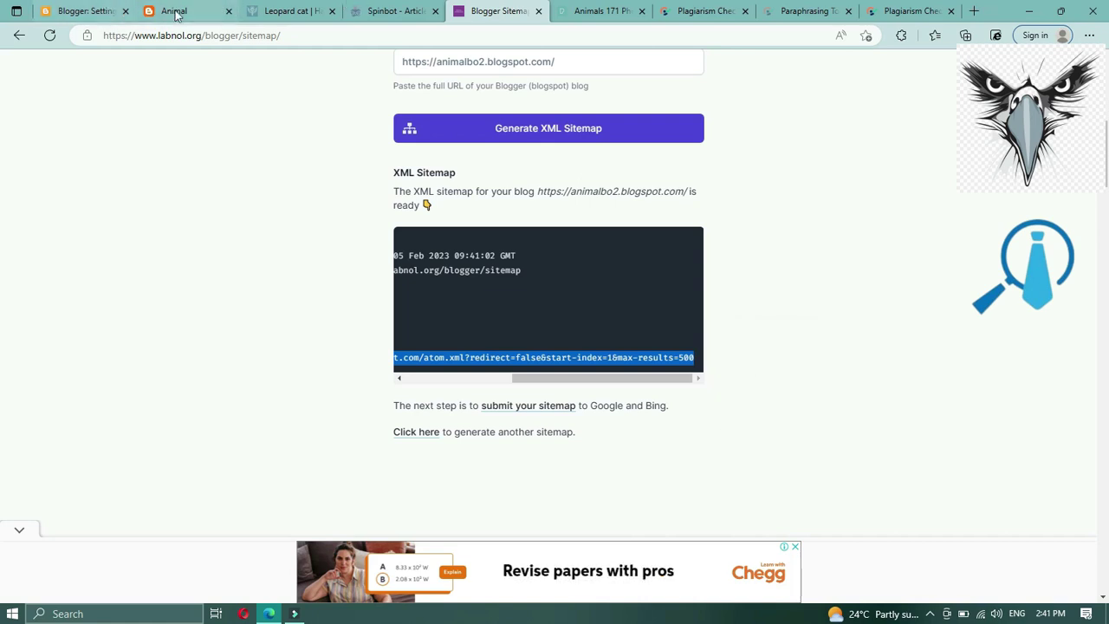
Step: Paste the copied sitemap rules into the Custom robots.txt setting in Blogger and save them
click(86, 13)
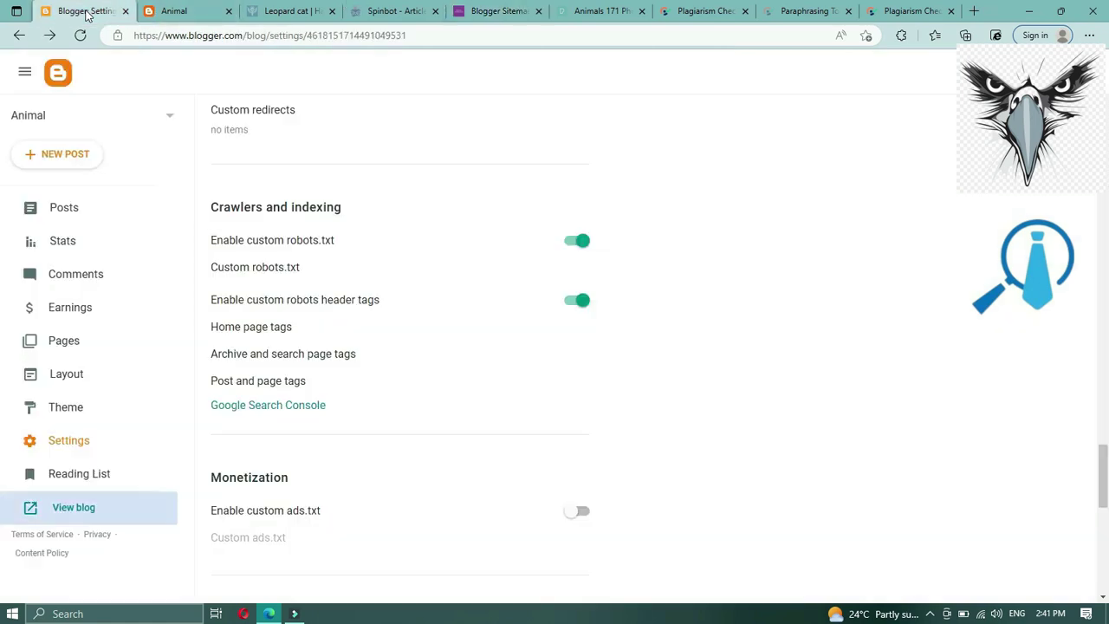
click(272, 270)
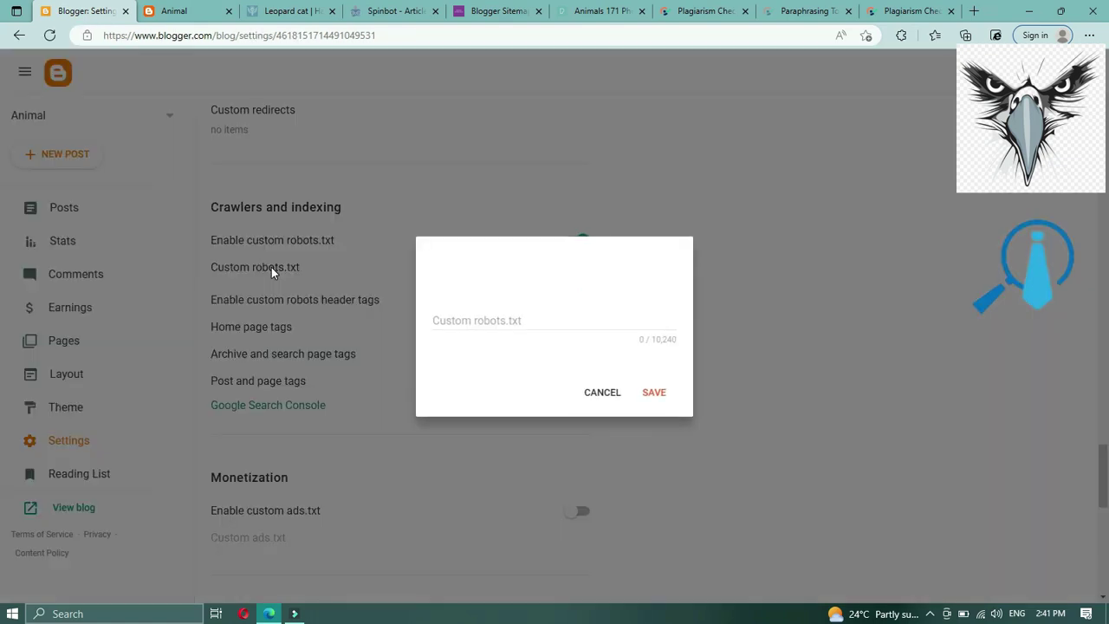
click(519, 321)
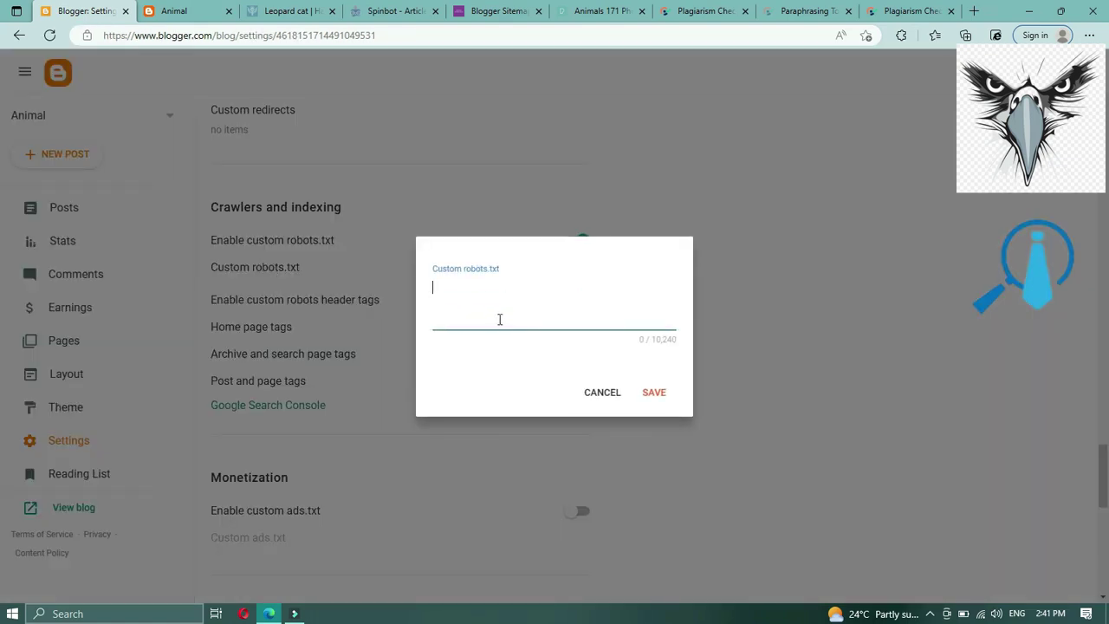
right_click(452, 287)
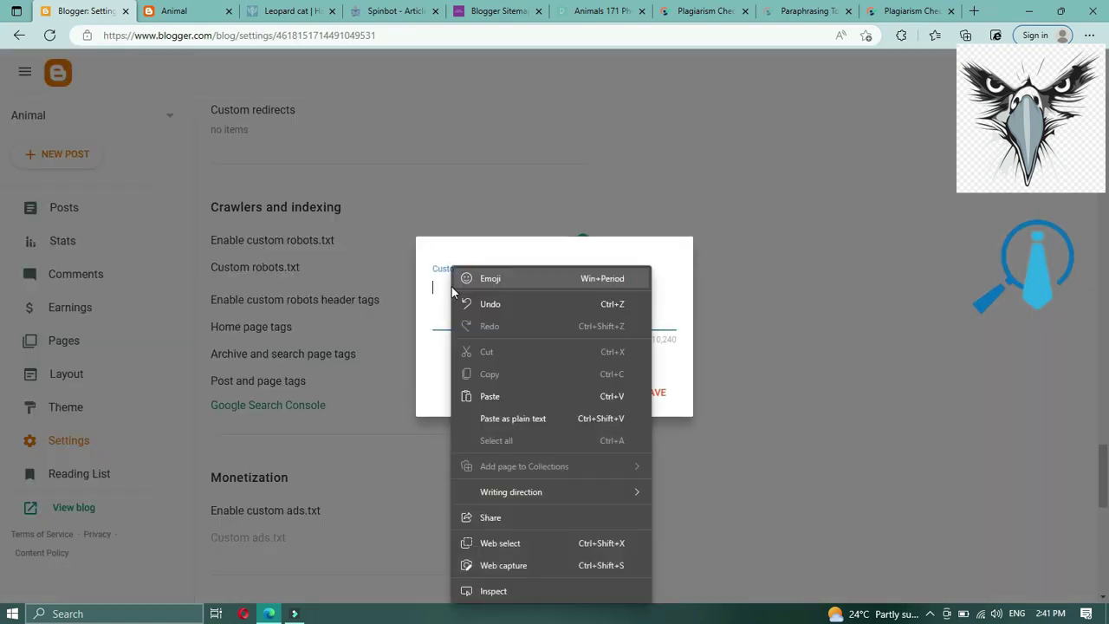
click(535, 395)
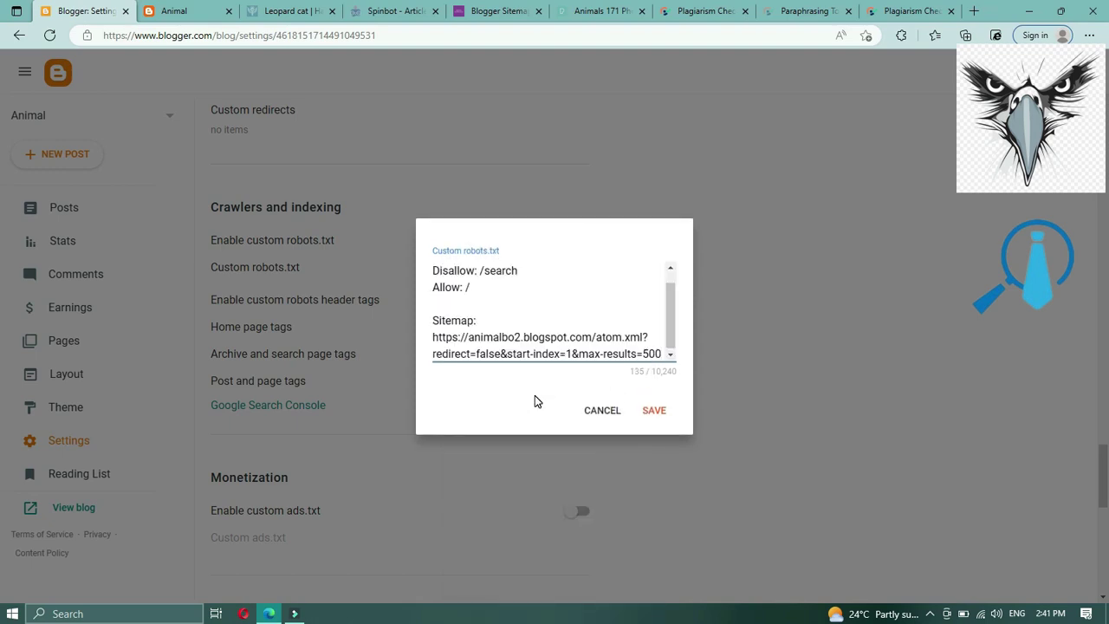
click(652, 413)
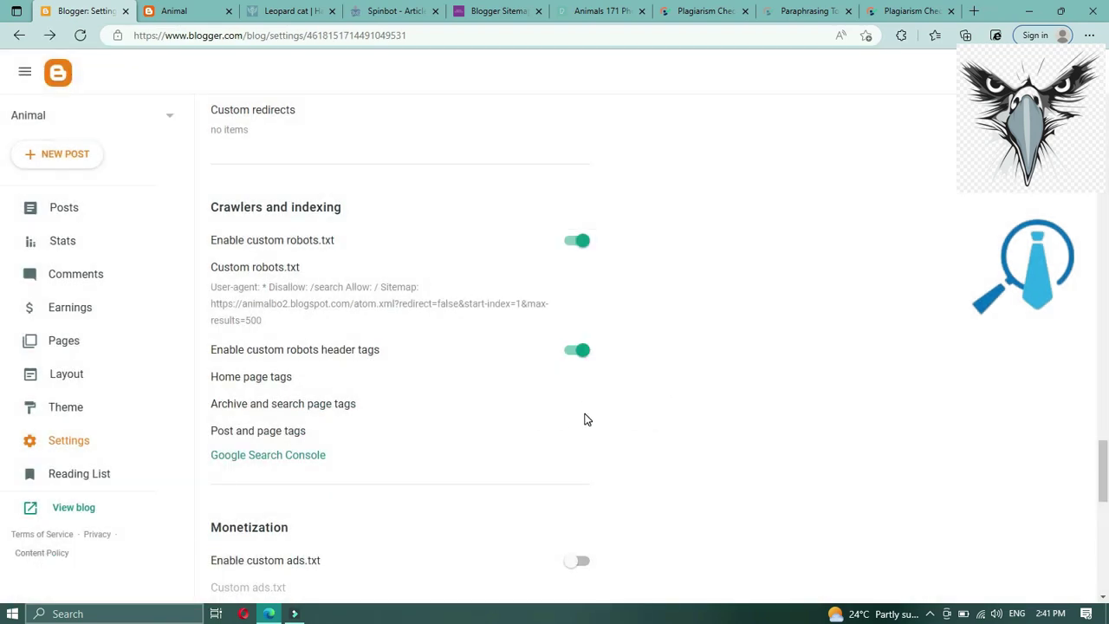
Step: Open Google Search Console from the Crawlers and indexing settings and submit sitemap.xml as a new sitemap for the animalbo2 blog
click(256, 462)
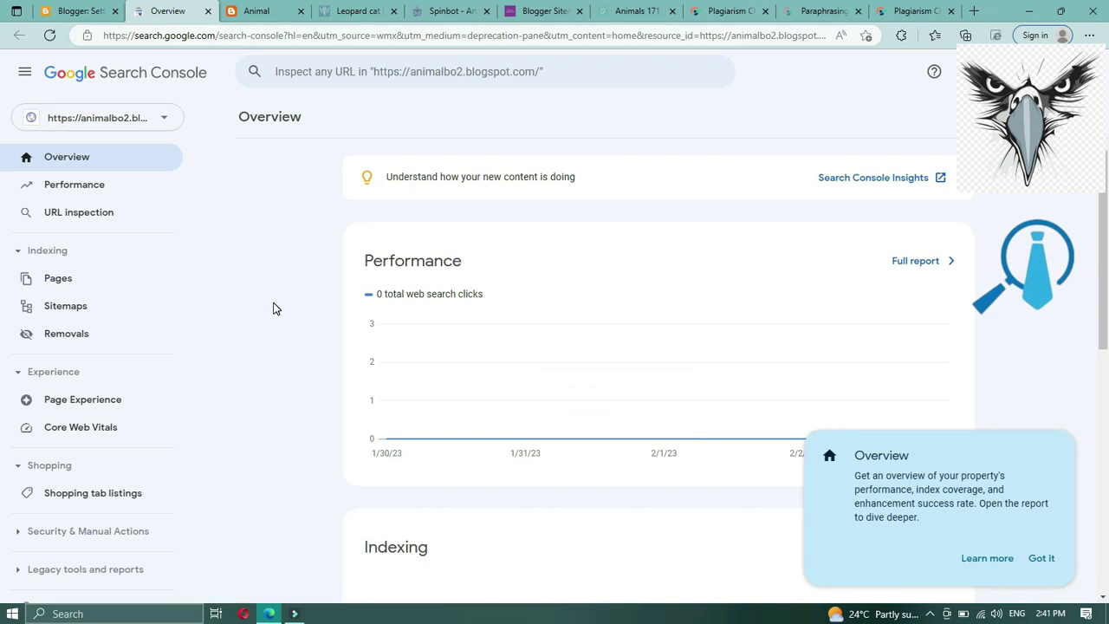
scroll(273, 308, down, 5)
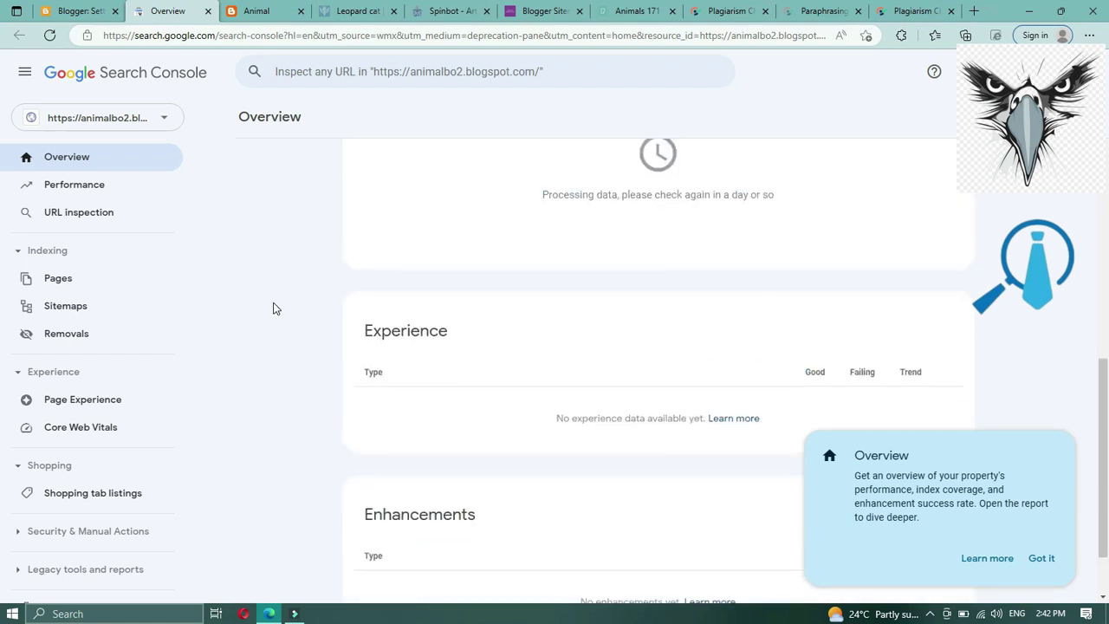
scroll(273, 307, up, 5)
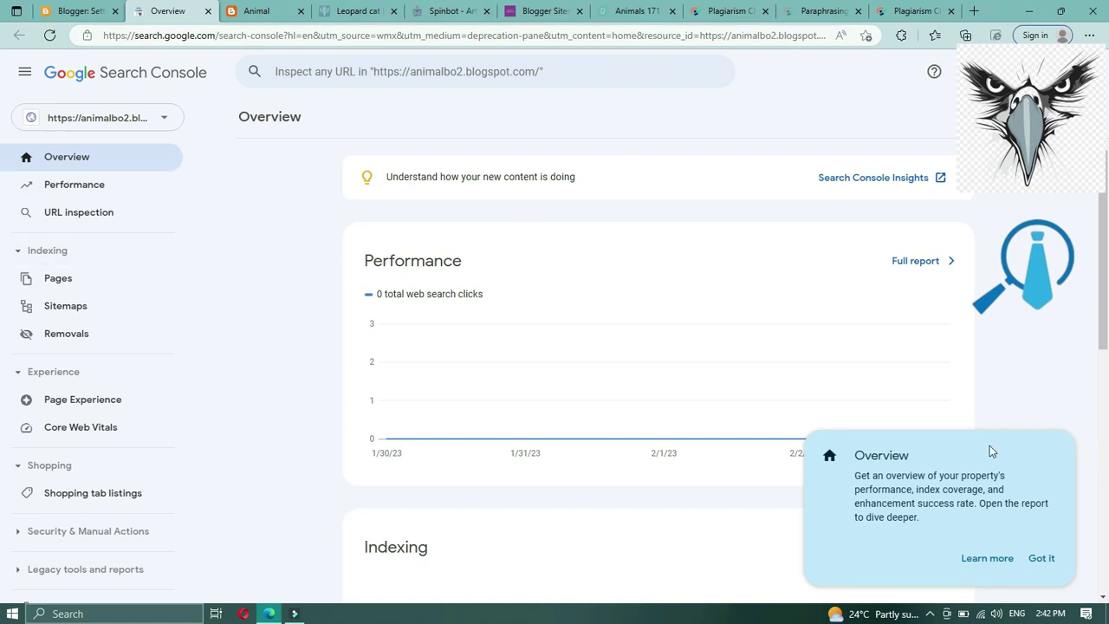
click(136, 125)
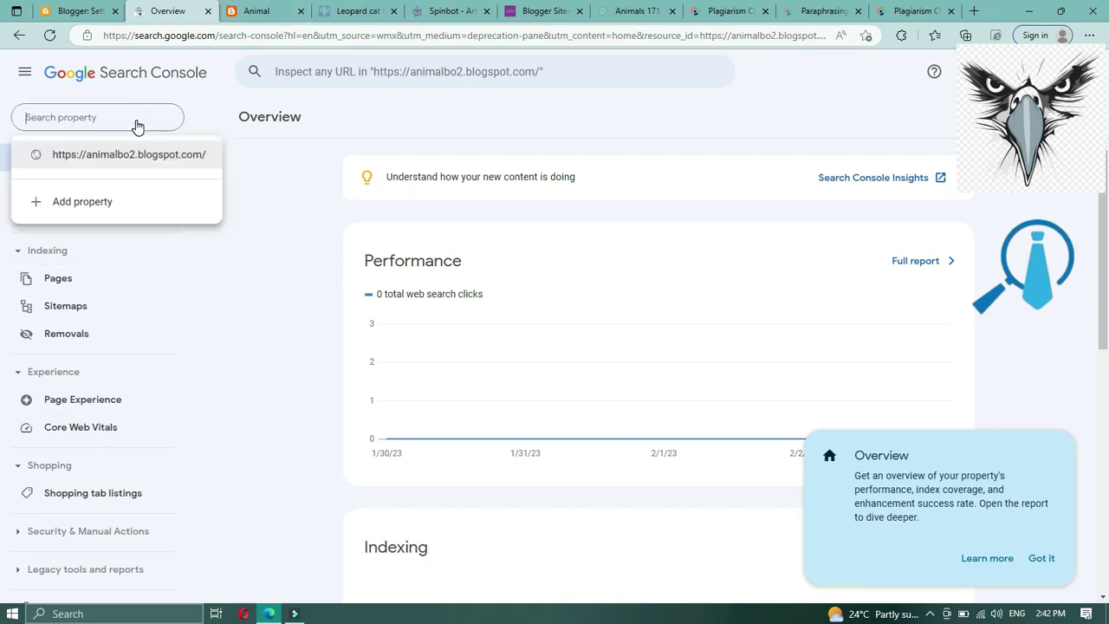
click(95, 302)
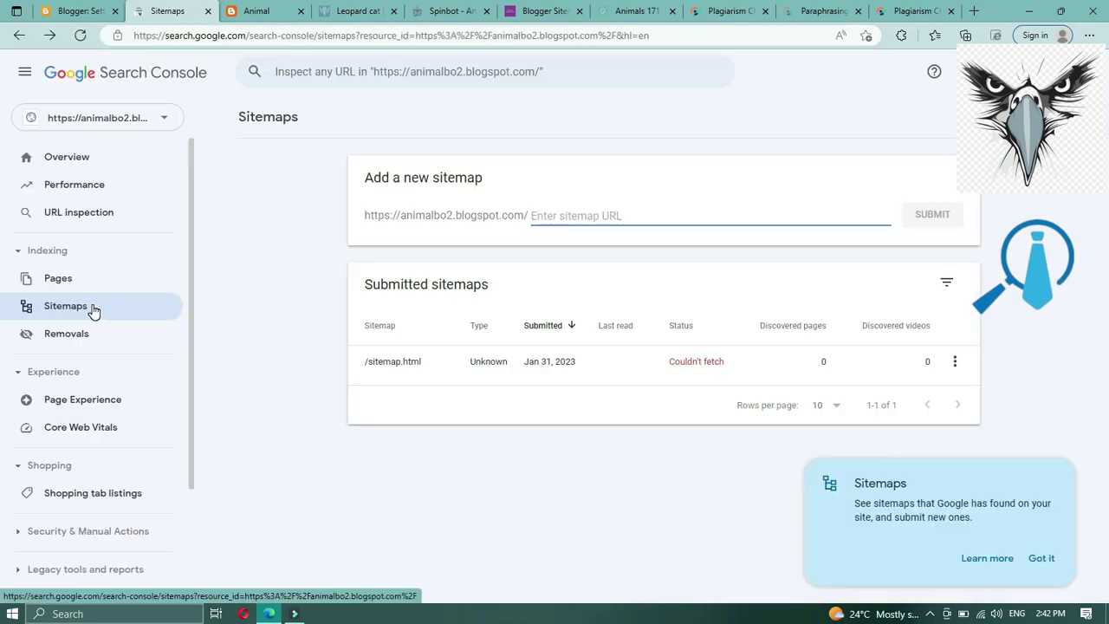
text(sitemap.x)
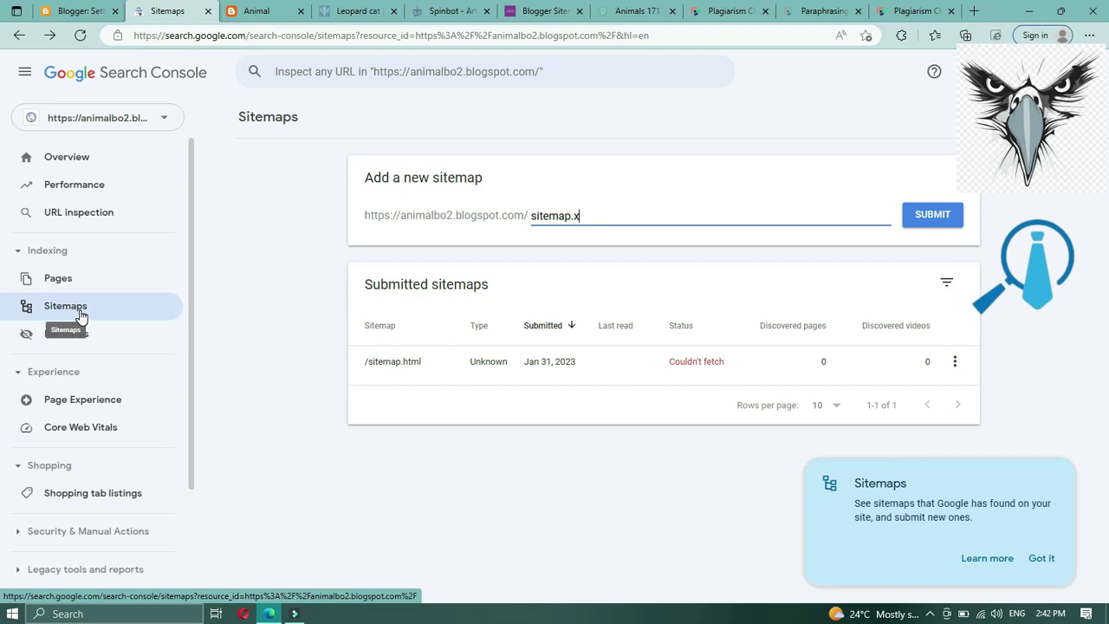
text(l)
click(950, 223)
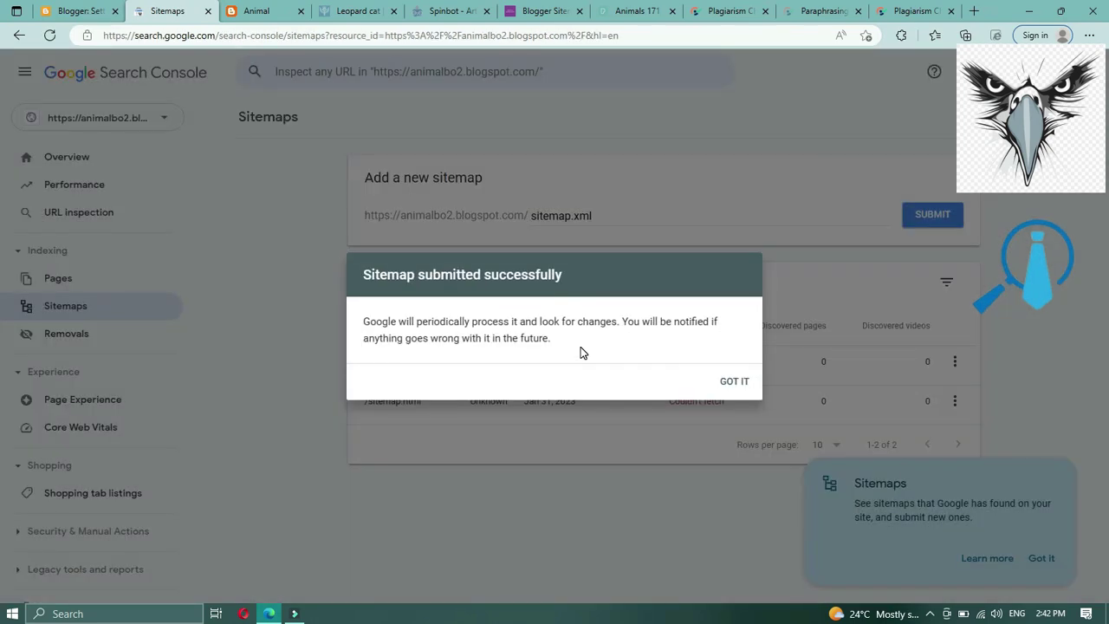
click(744, 374)
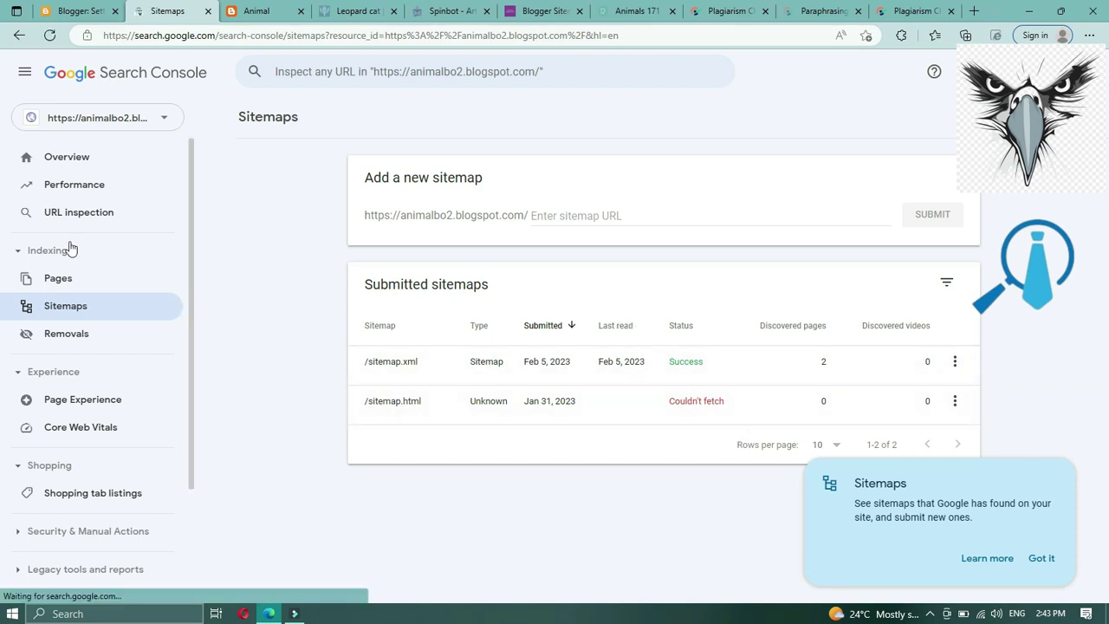
Step: Close Search Console, return to the Blogger settings and open the Google Analytics Measurement ID entry under Basic
click(111, 19)
click(208, 11)
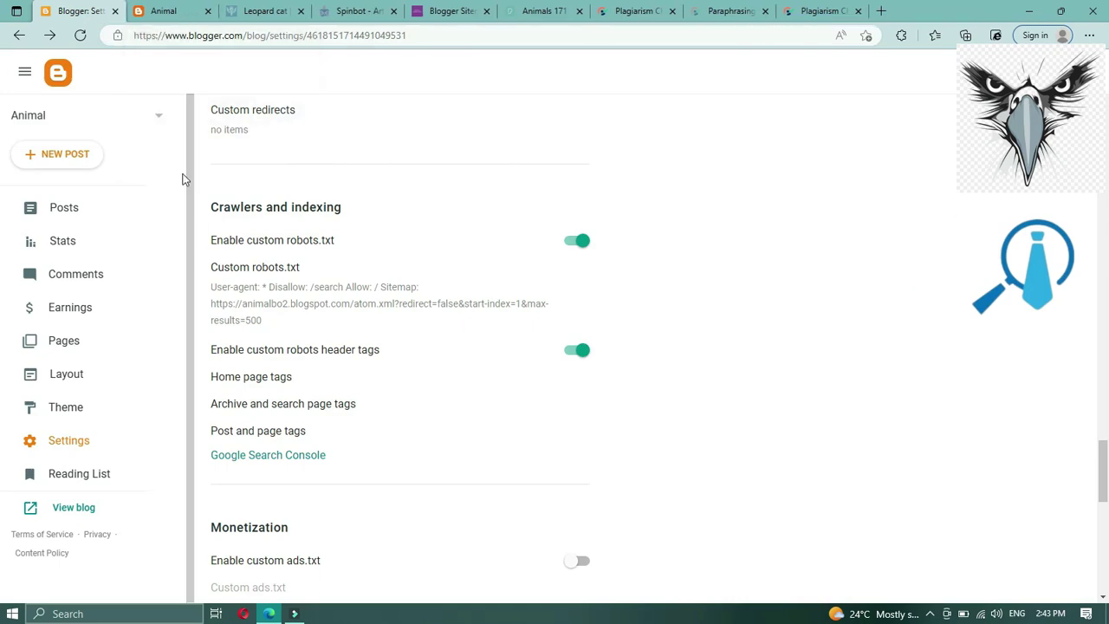
scroll(351, 342, up, 6)
scroll(351, 342, up, 12)
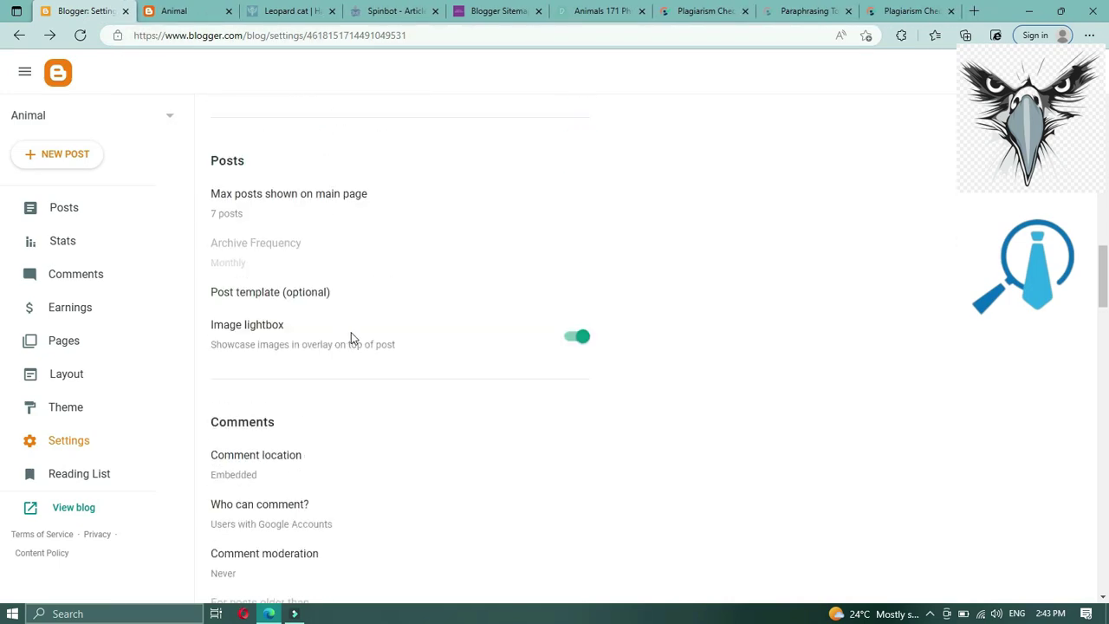
scroll(355, 329, up, 15)
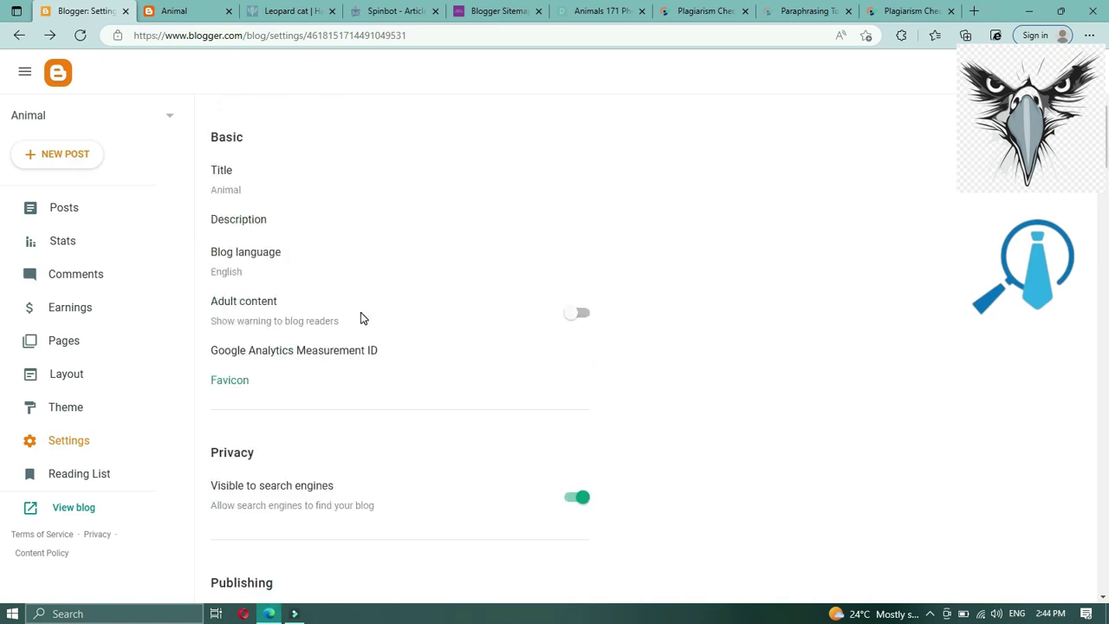
click(331, 349)
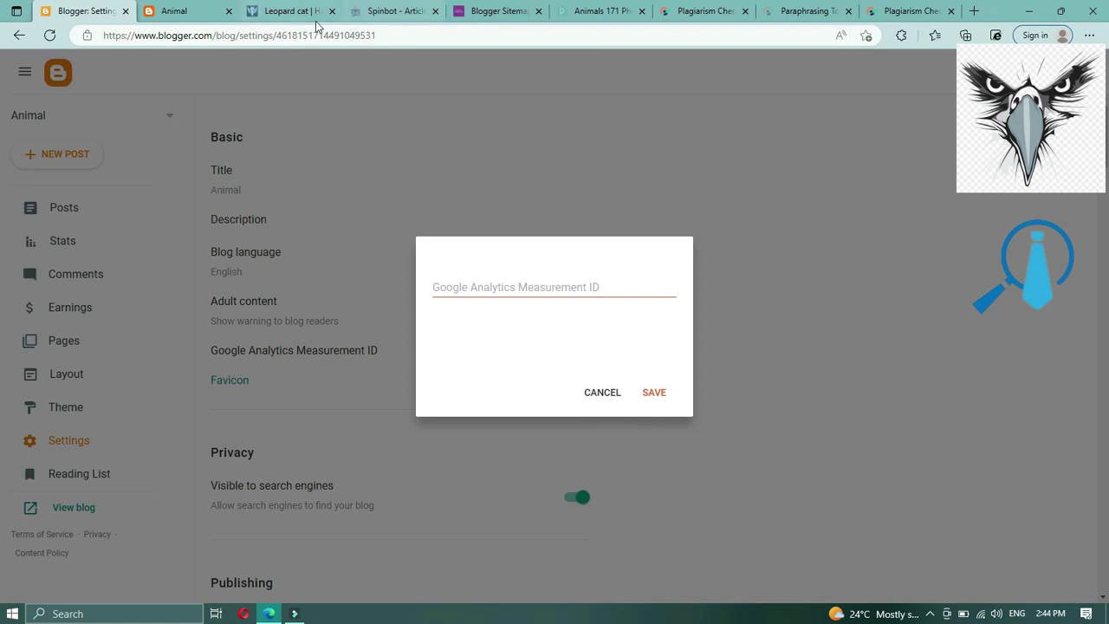
click(174, 12)
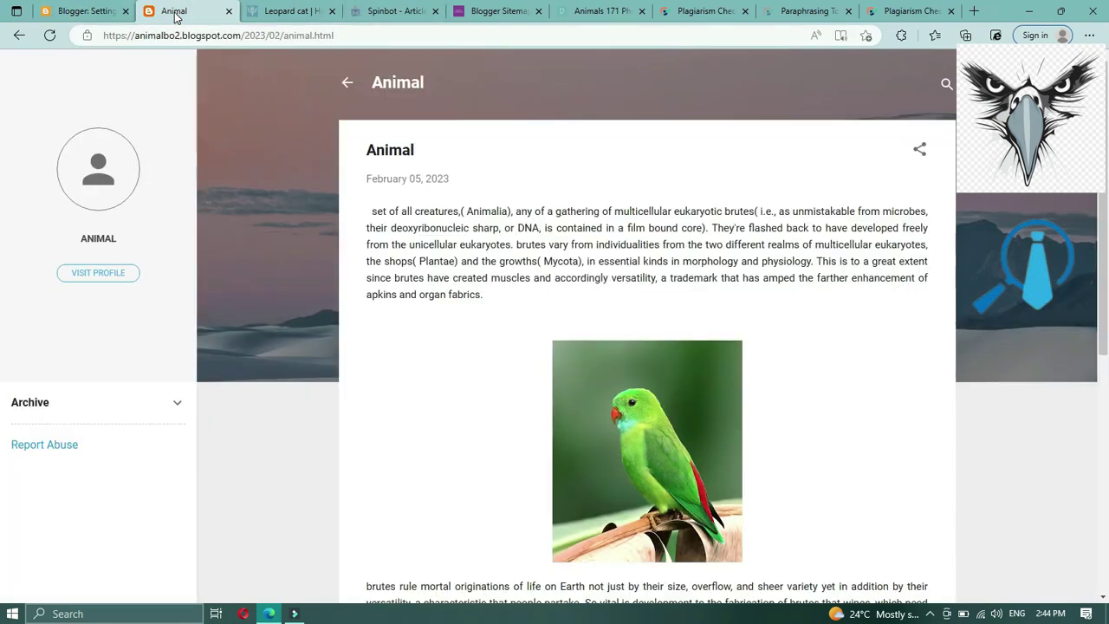
double_click(217, 34)
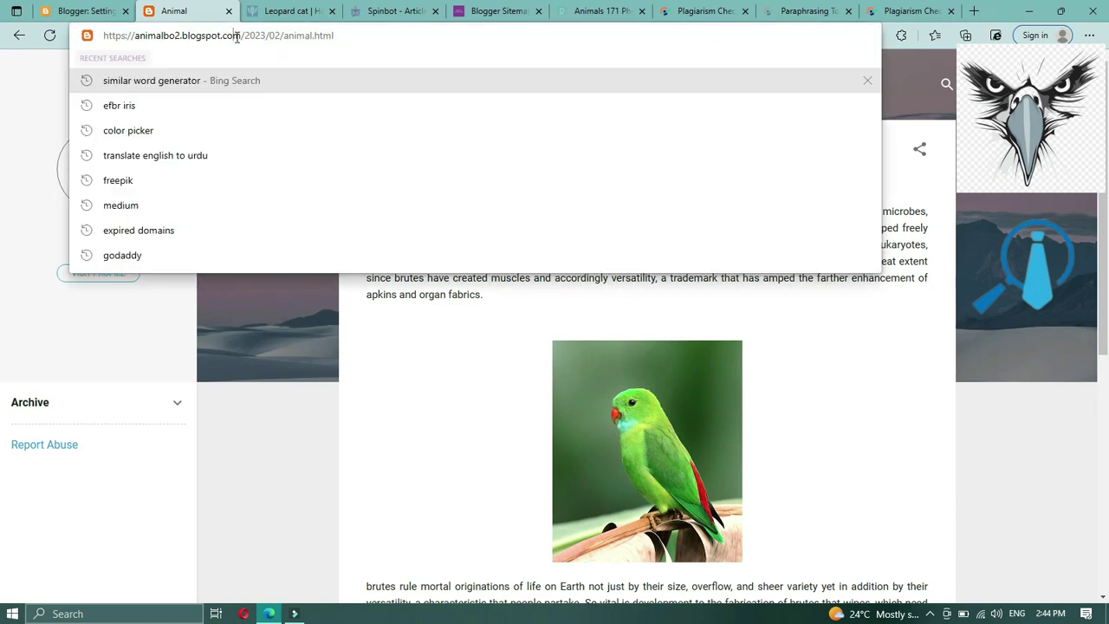
triple_click(240, 38)
Step: Search Google for "analytics" in place of the Leopard cat page and open the Google Analytics result
click(290, 10)
text(ad)
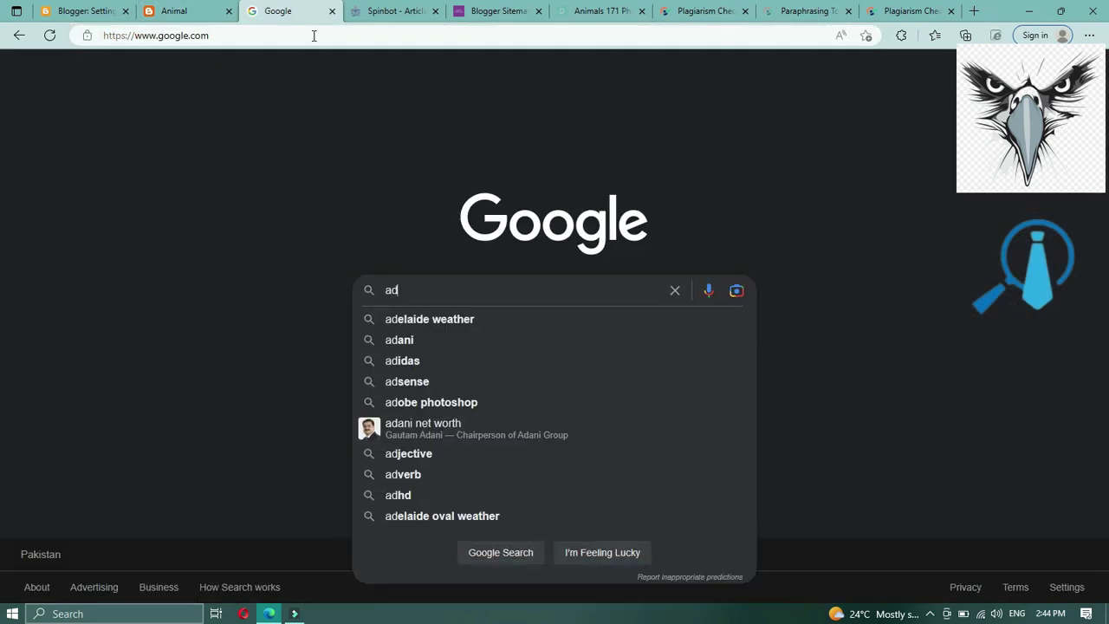
key(BackSpace)
text(n)
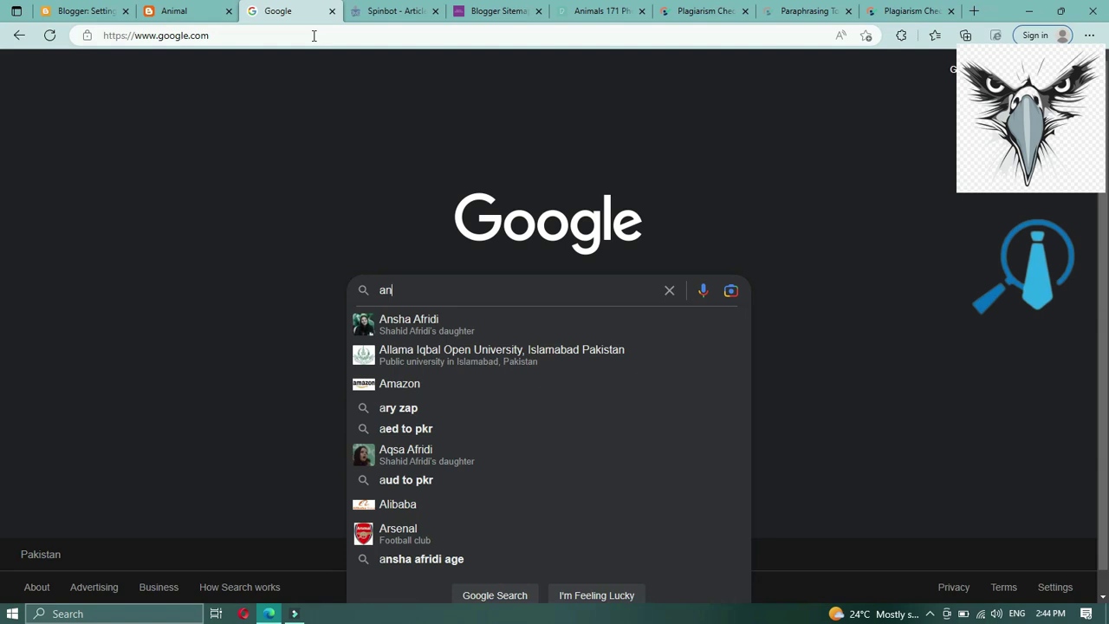
text(ayl)
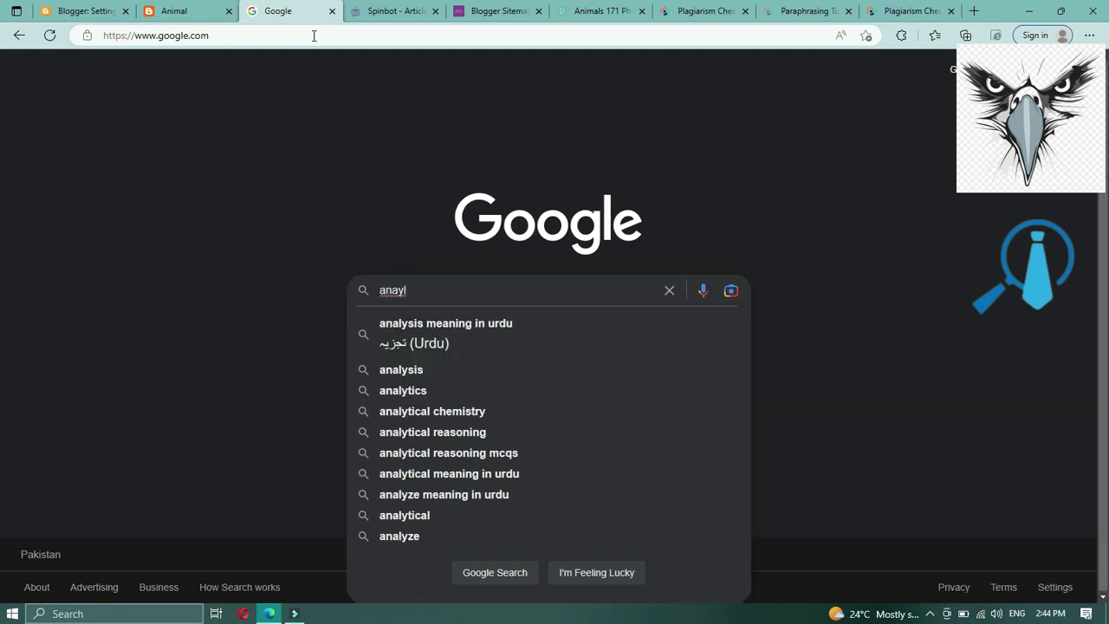
click(466, 391)
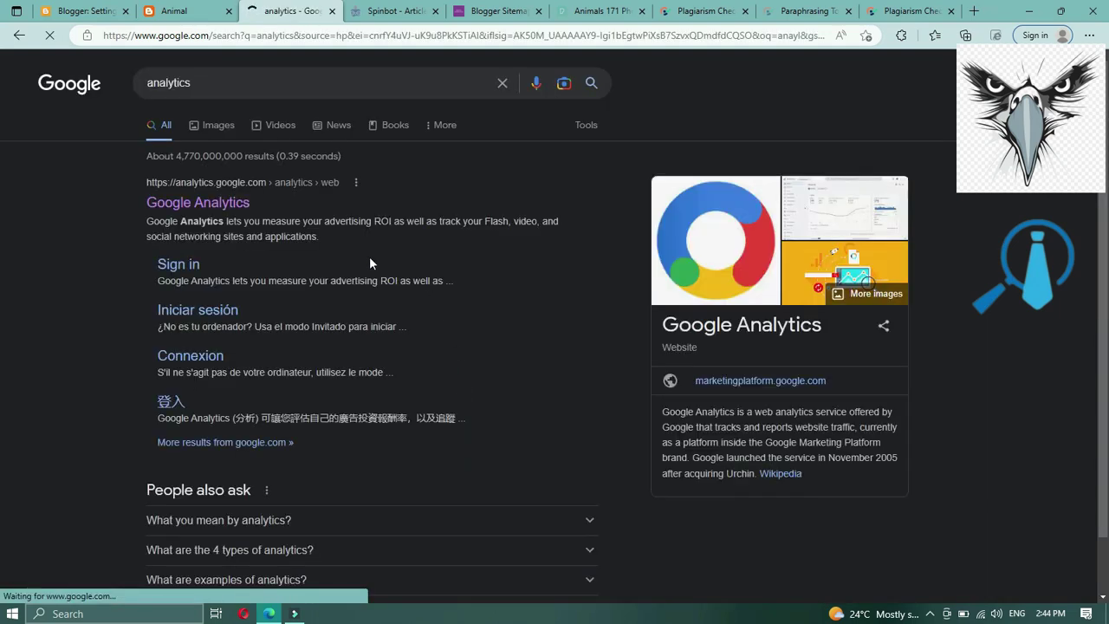
click(185, 211)
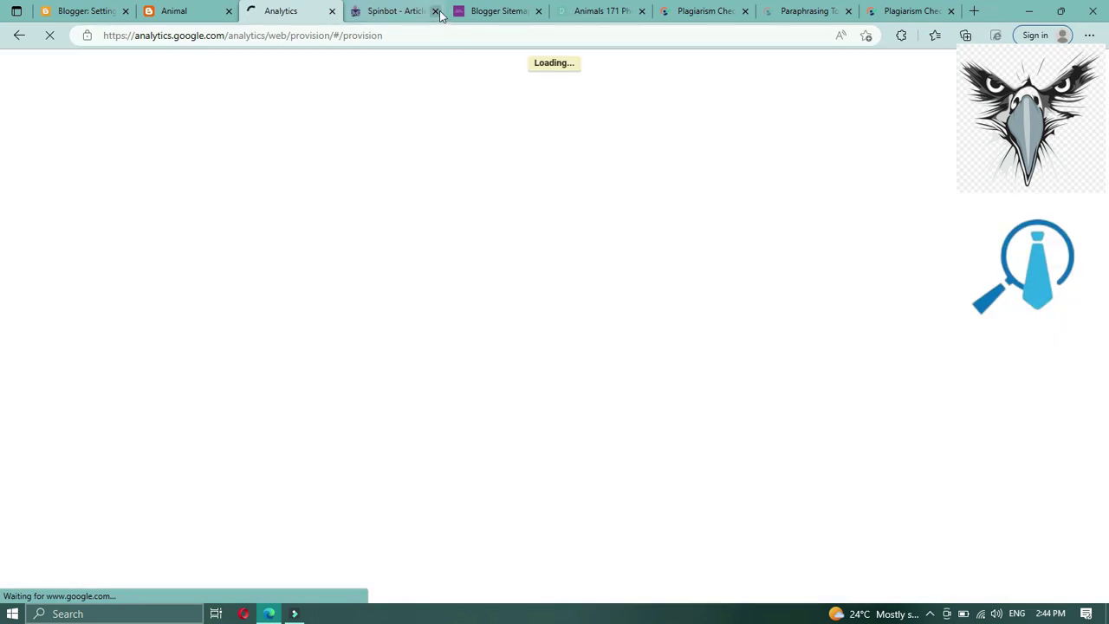
Step: Close the Spinbot, sitemap generator, animal photos, plagiarism checker and paraphrasing tool pages, keeping Blogger, the Animal post and Analytics
click(436, 11)
click(446, 11)
click(446, 11)
click(446, 12)
click(446, 11)
click(446, 11)
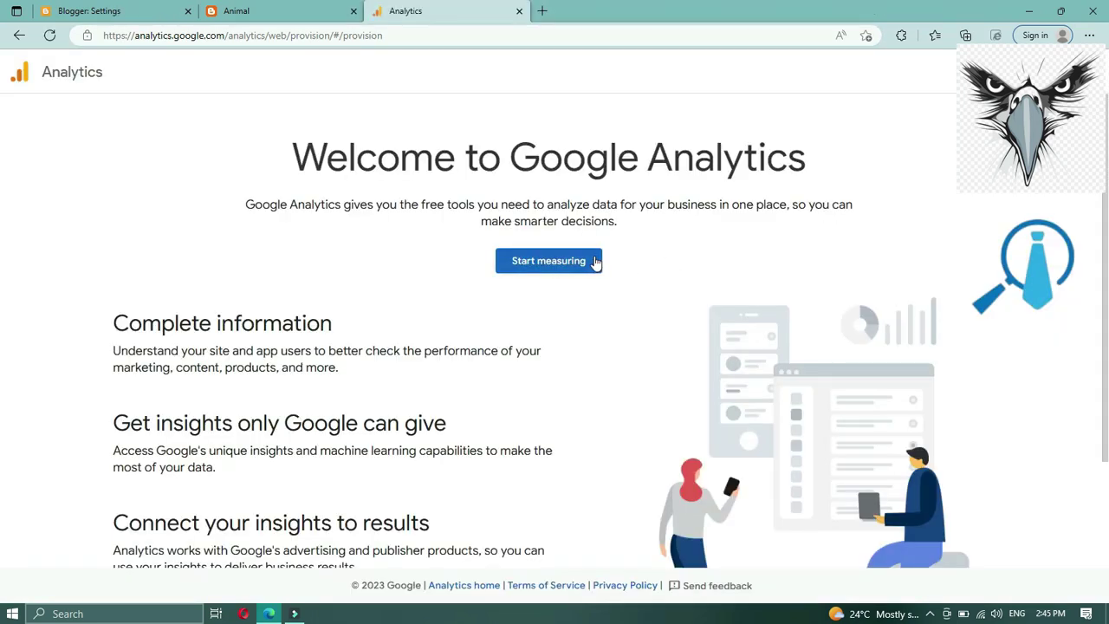
Step: Start a Google Analytics account, using the Animal post's copied web address as the account name, and continue to property setup
click(548, 260)
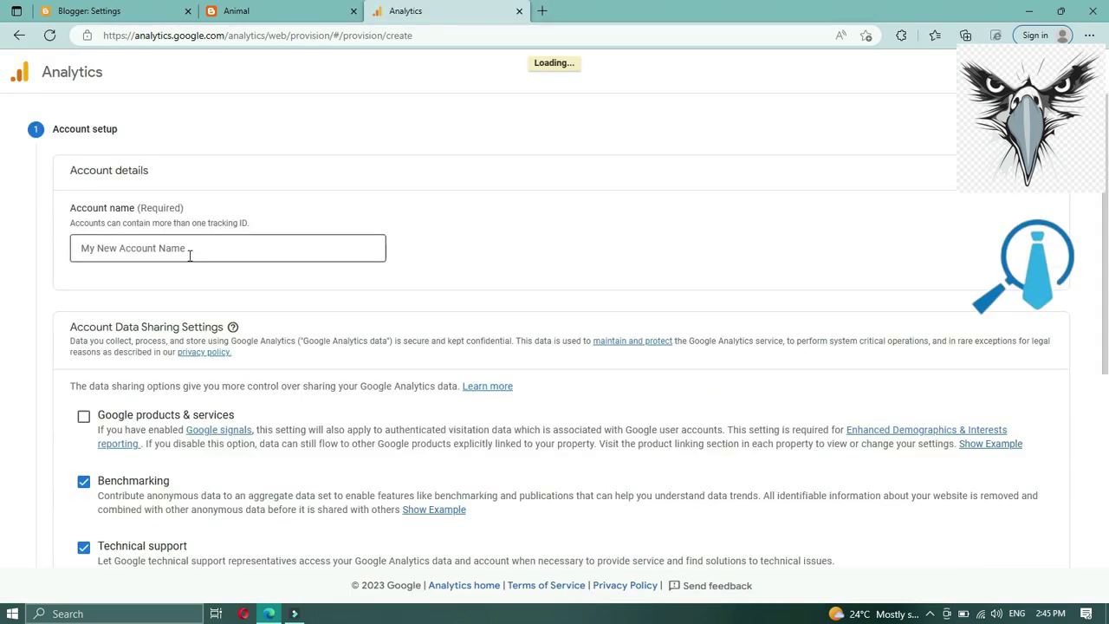
click(260, 10)
right_click(192, 36)
click(239, 144)
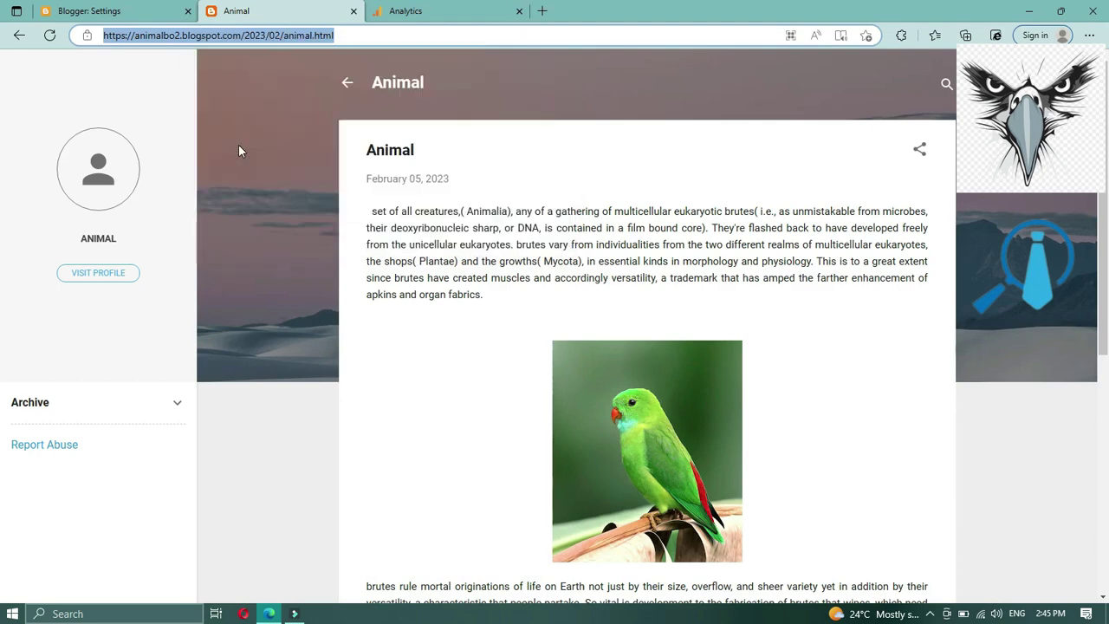
click(407, 11)
right_click(152, 244)
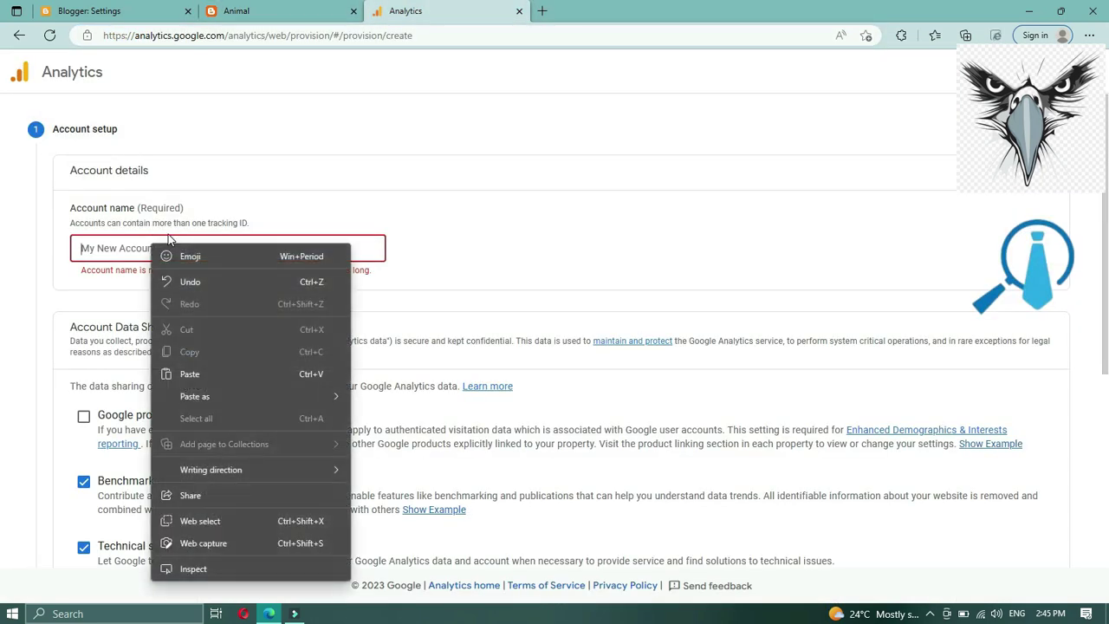
click(206, 373)
scroll(315, 265, down, 3)
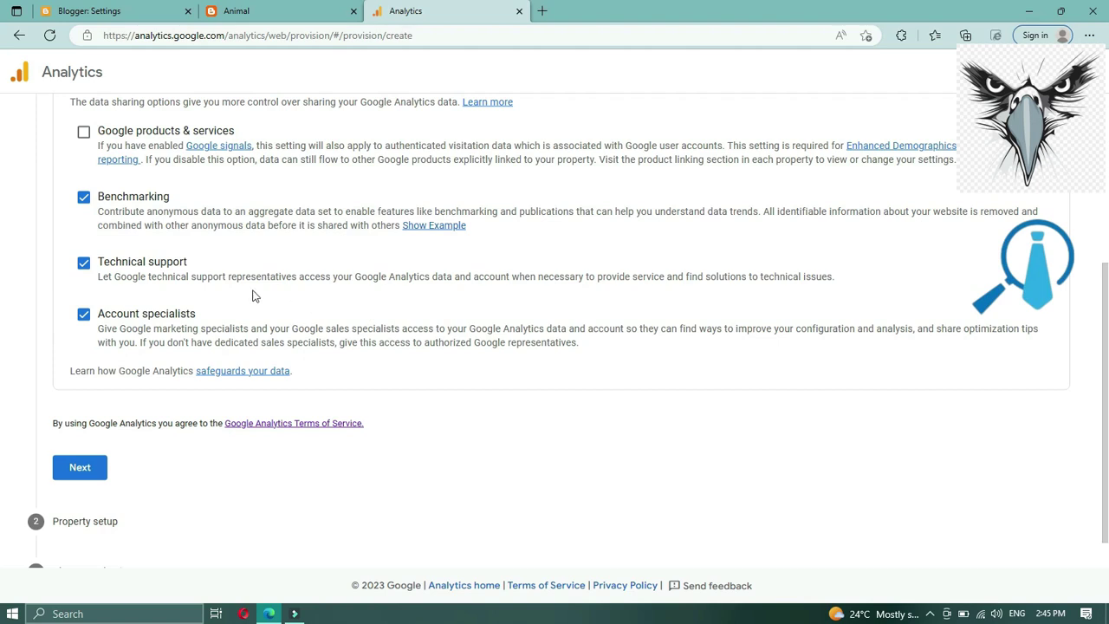
click(76, 473)
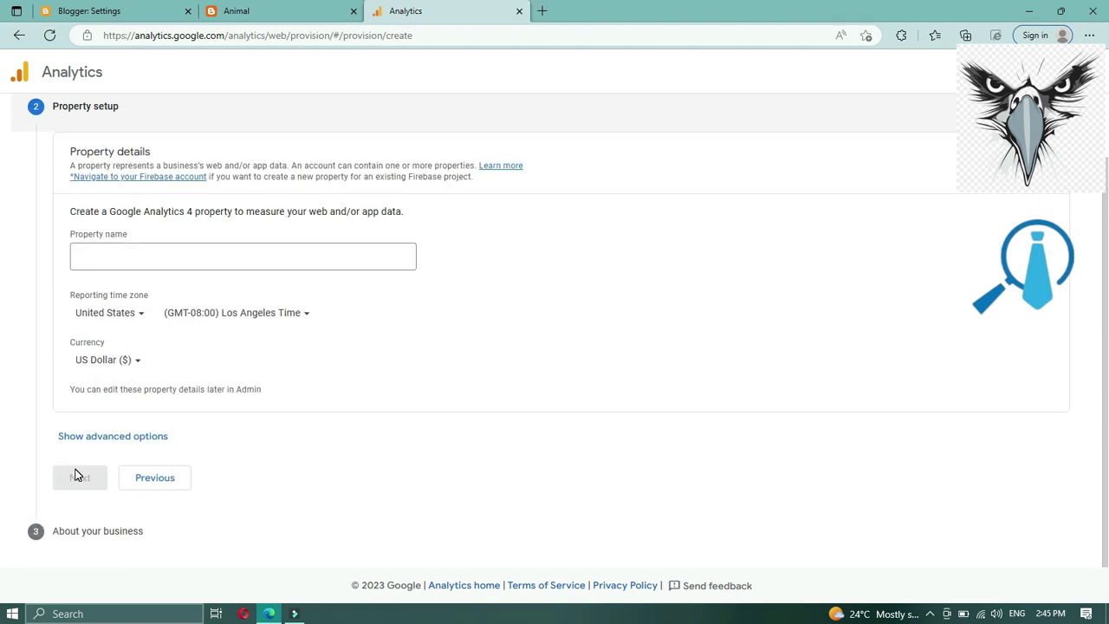
click(111, 257)
right_click(110, 258)
click(151, 379)
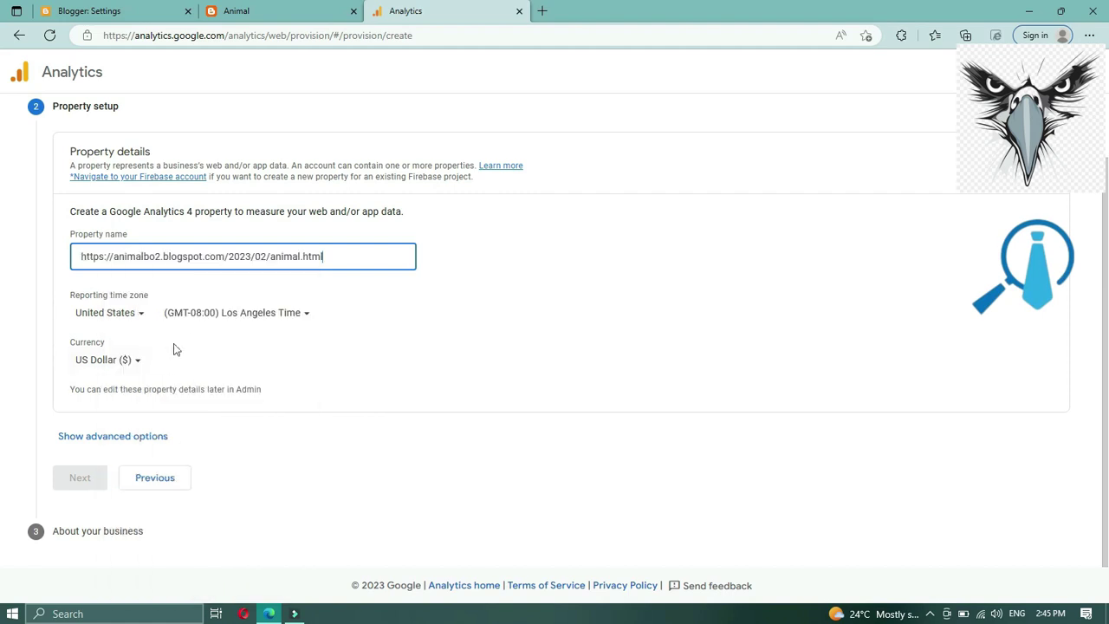
drag(229, 256, 427, 275)
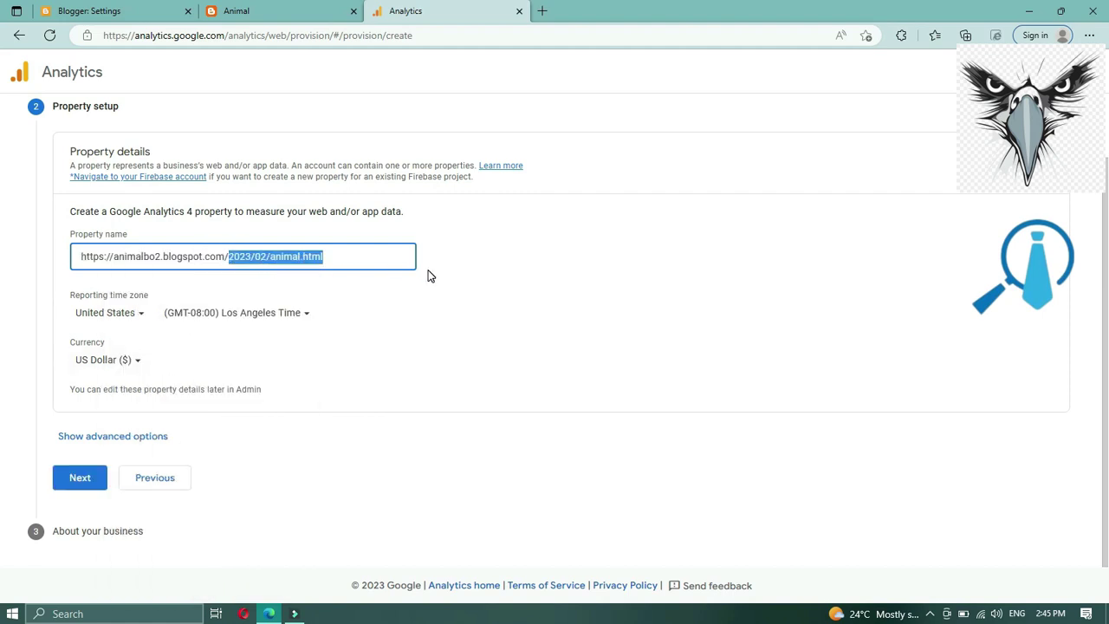
key(BackSpace)
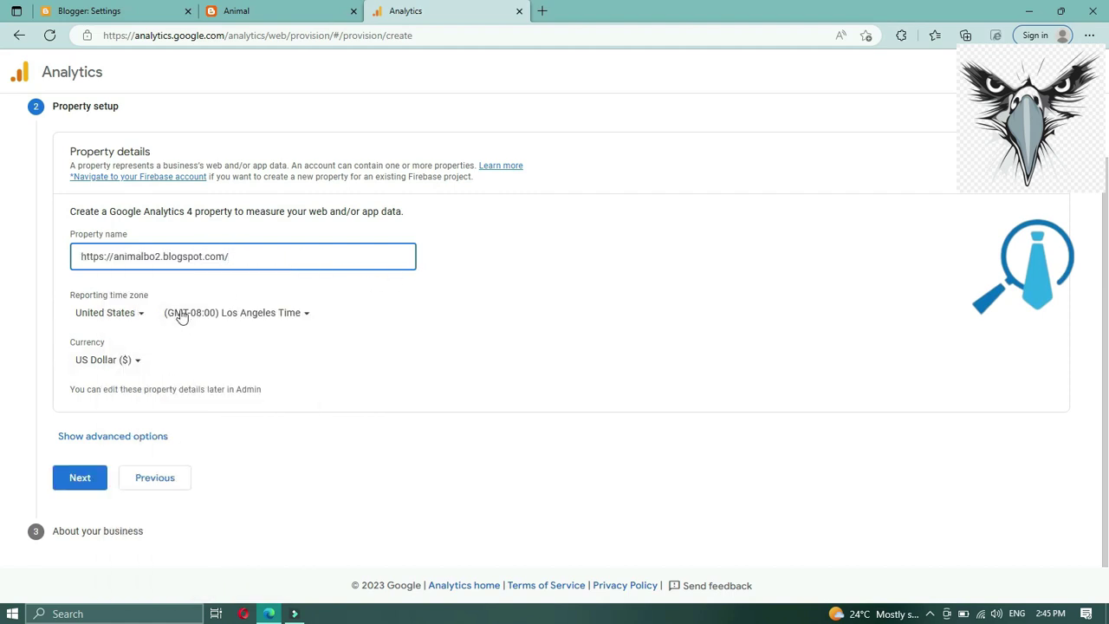
Step: Set the property's reporting time zone country to Pakistan
click(129, 316)
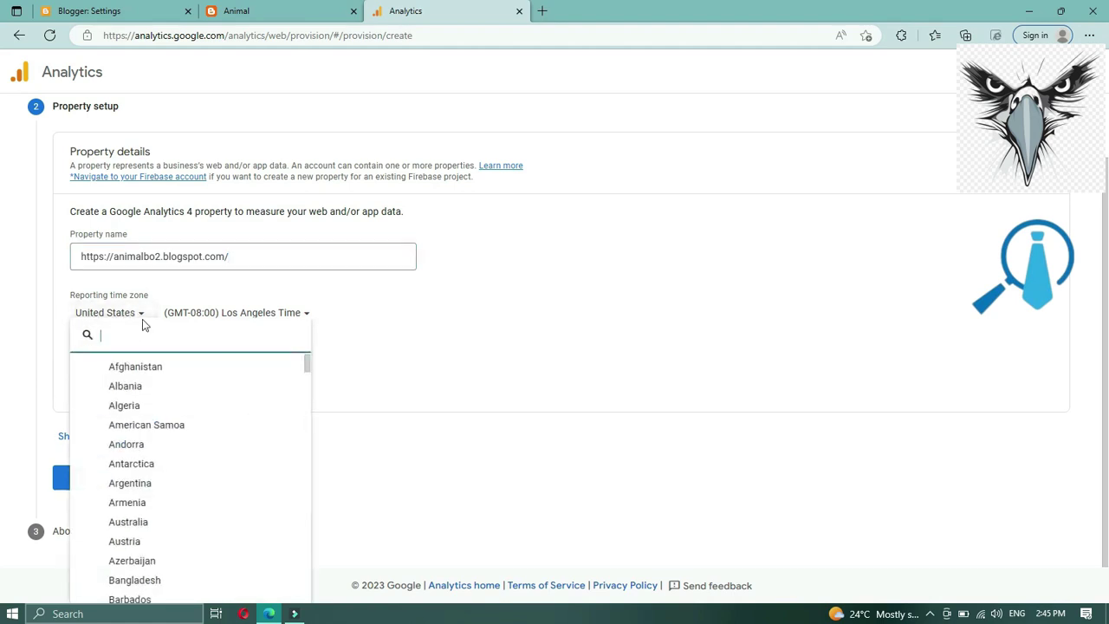
scroll(150, 404, down, 1)
text(p)
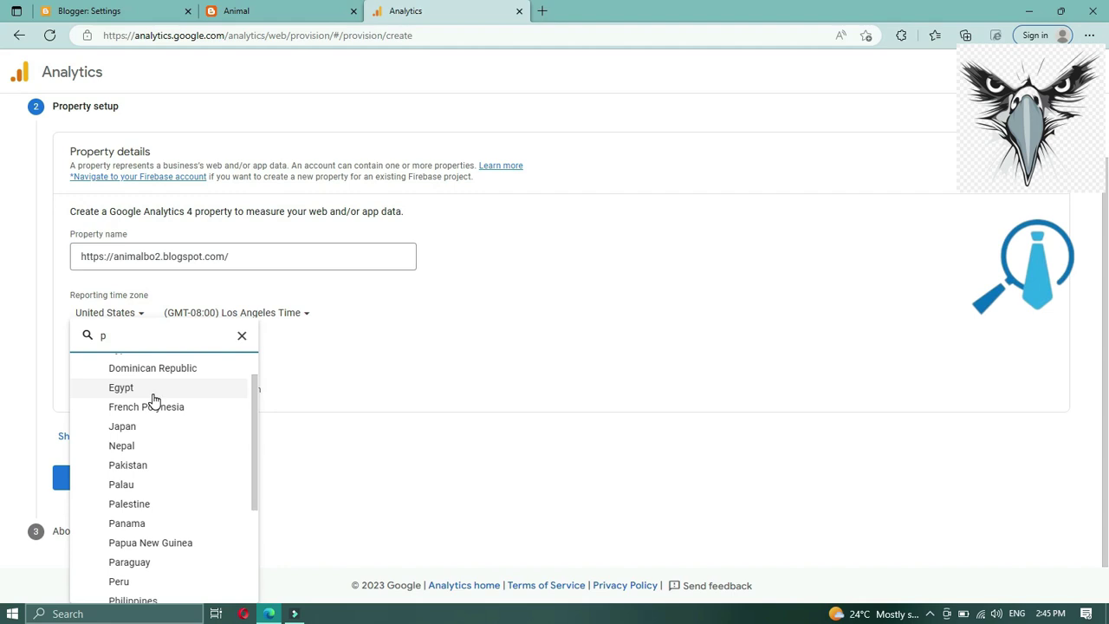
click(146, 465)
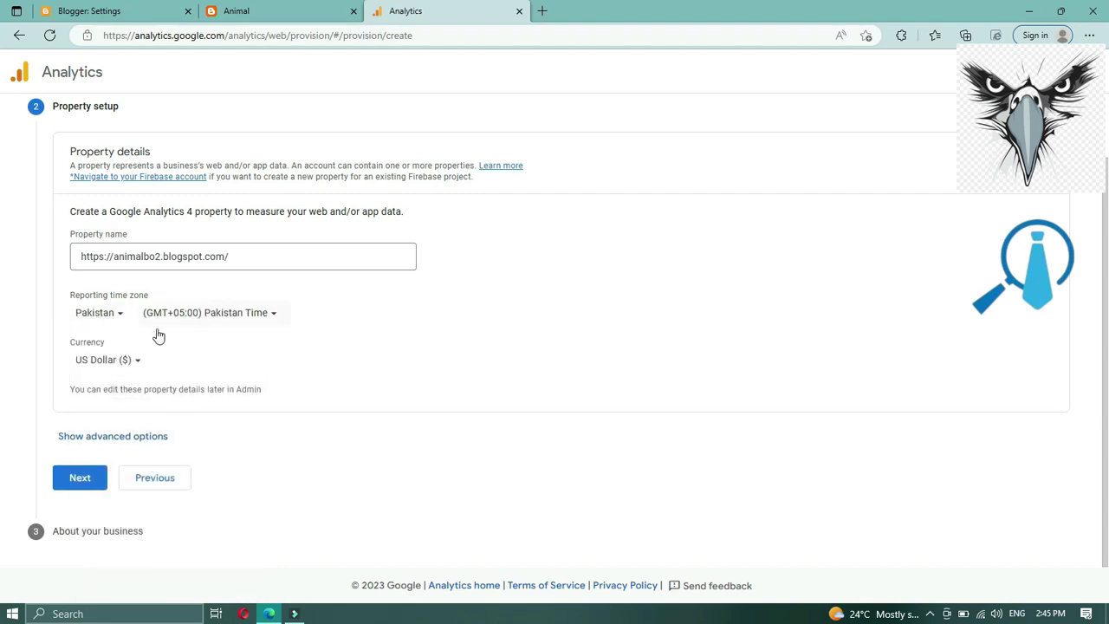
Step: Set the property's currency to Pakistani Rupee (Rs) and continue to the business information
click(109, 363)
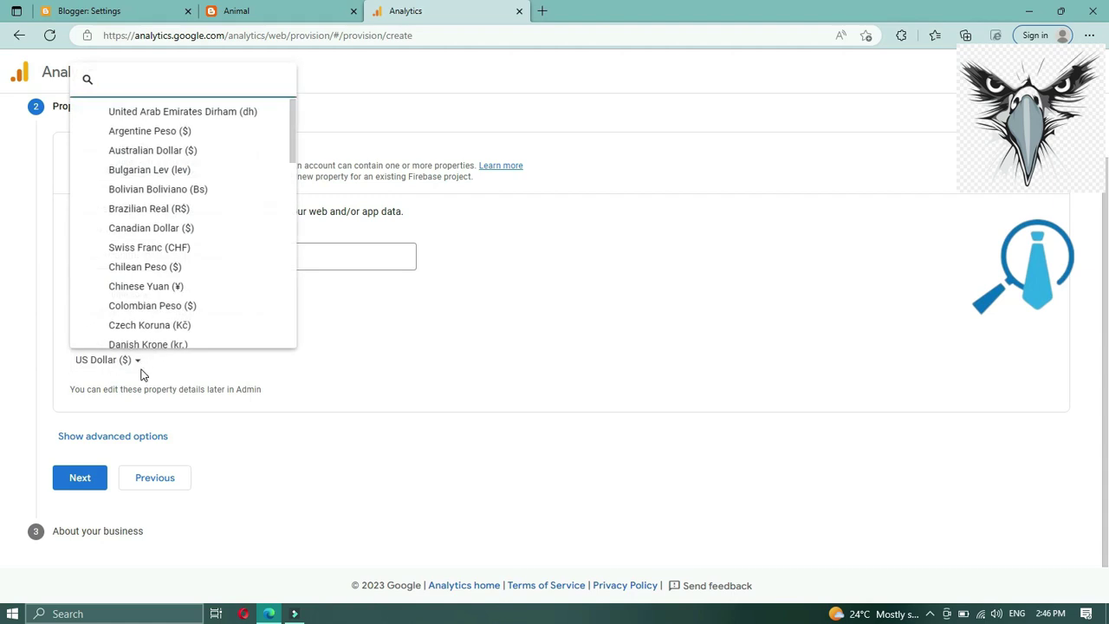
scroll(182, 256, down, 5)
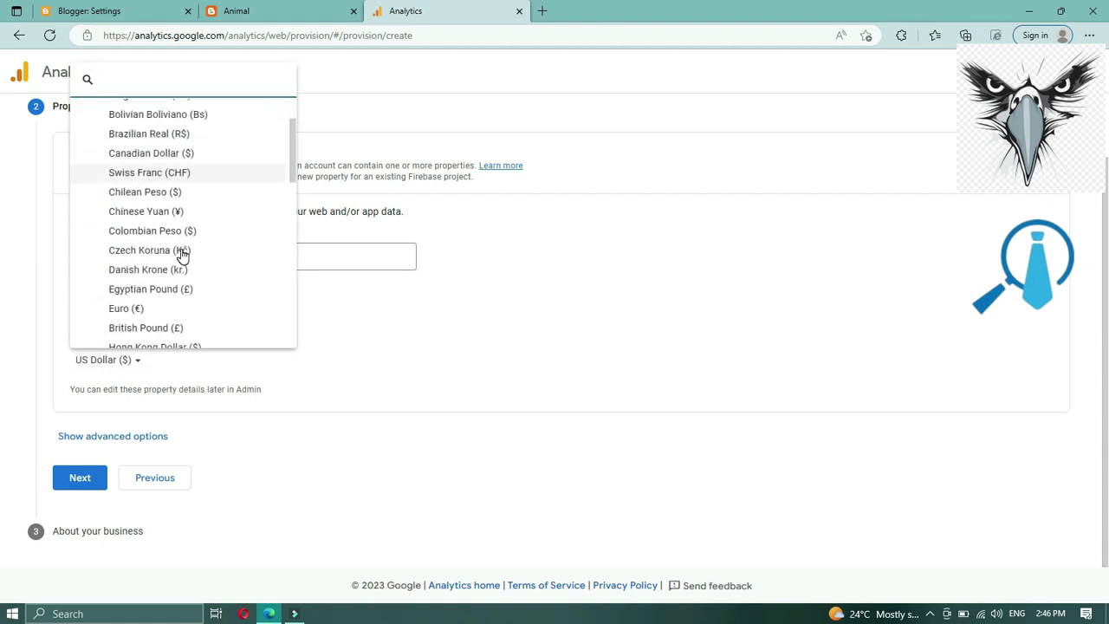
scroll(182, 256, down, 4)
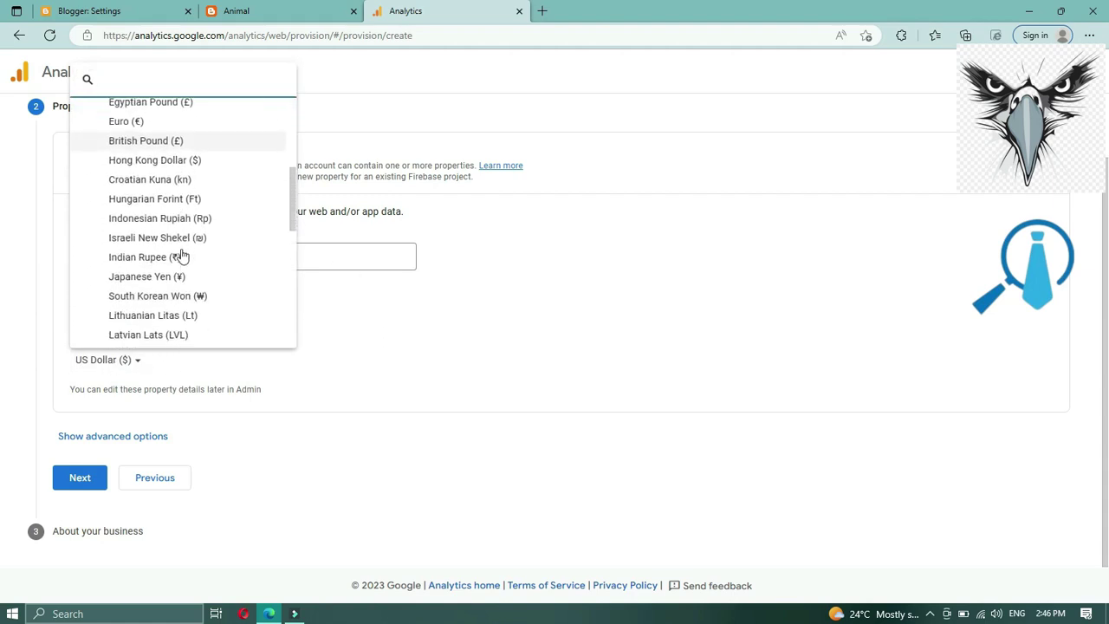
scroll(181, 256, down, 2)
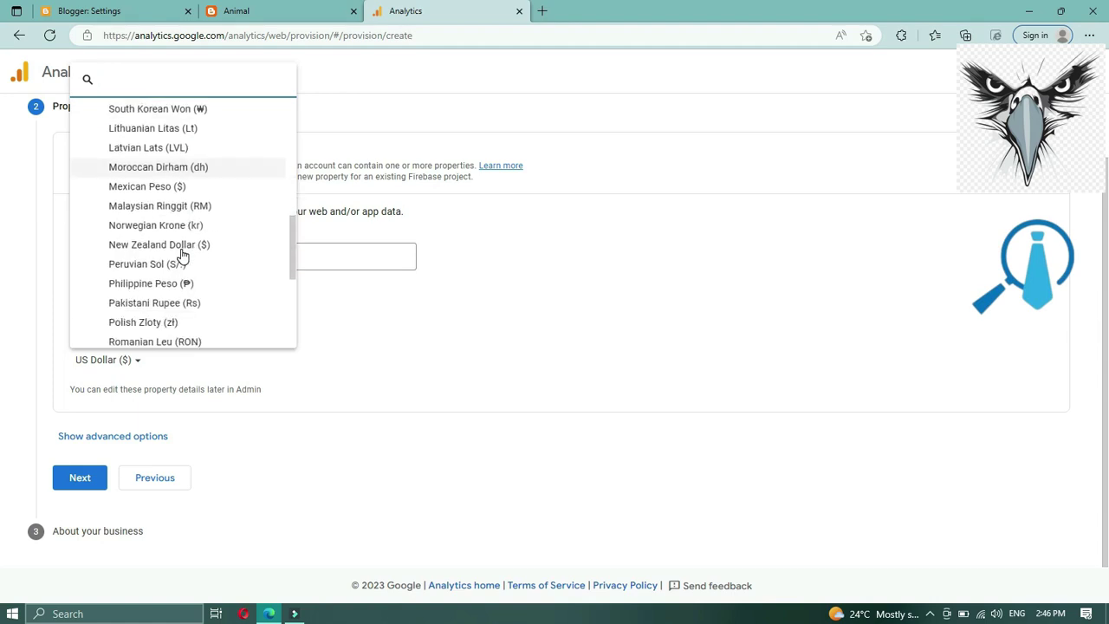
scroll(178, 253, down, 1)
click(126, 268)
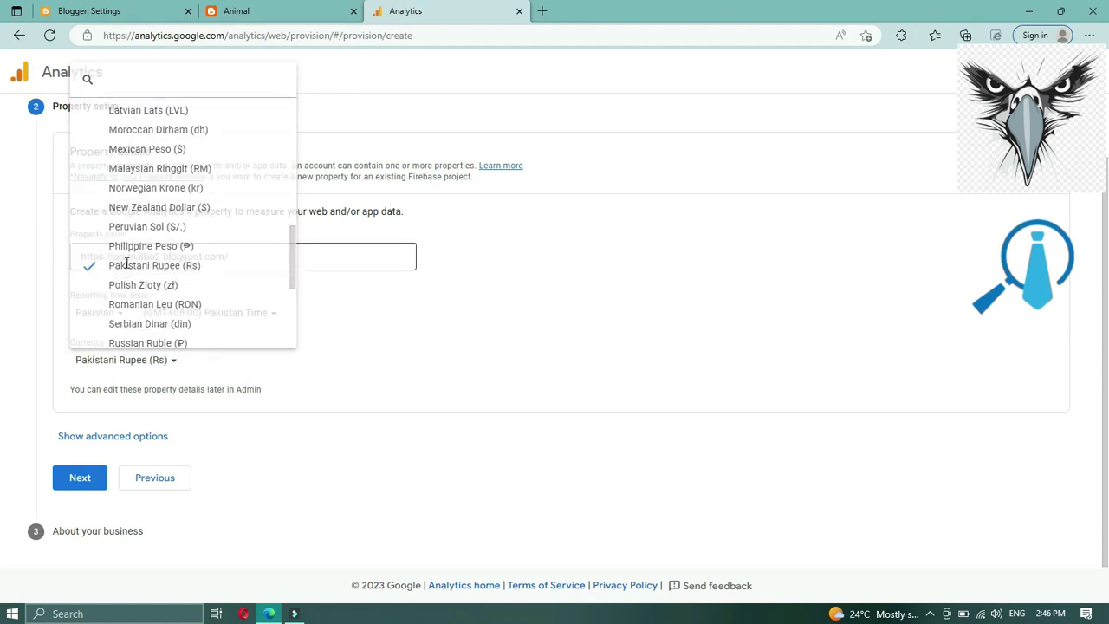
click(77, 481)
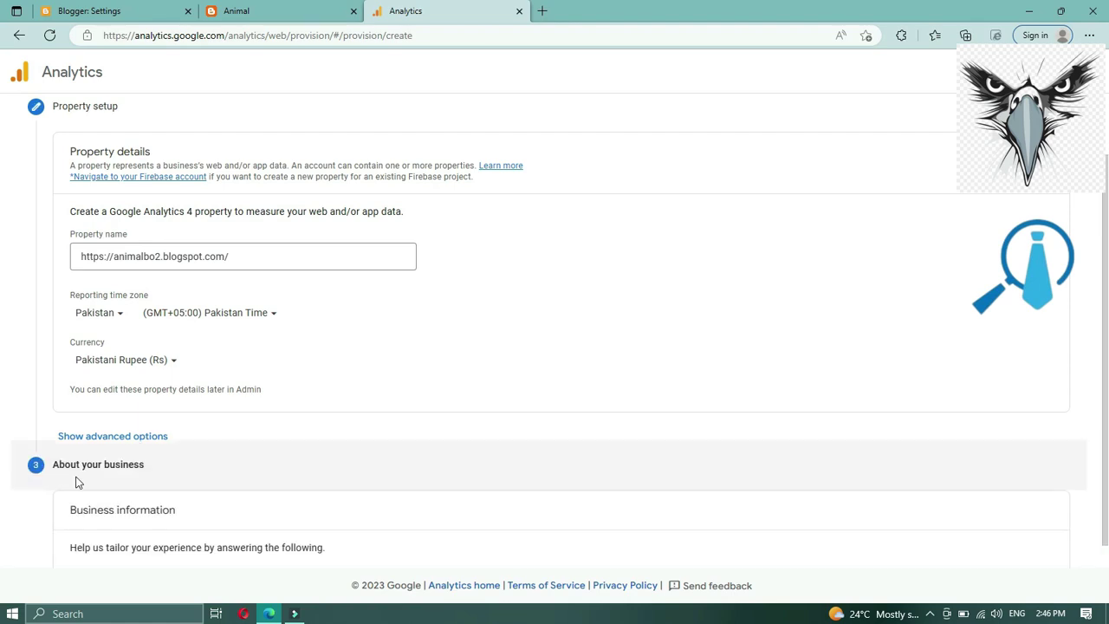
Step: Choose Medium as the business size, select every intended Google Analytics use except Other, and submit the form to create the account
click(94, 351)
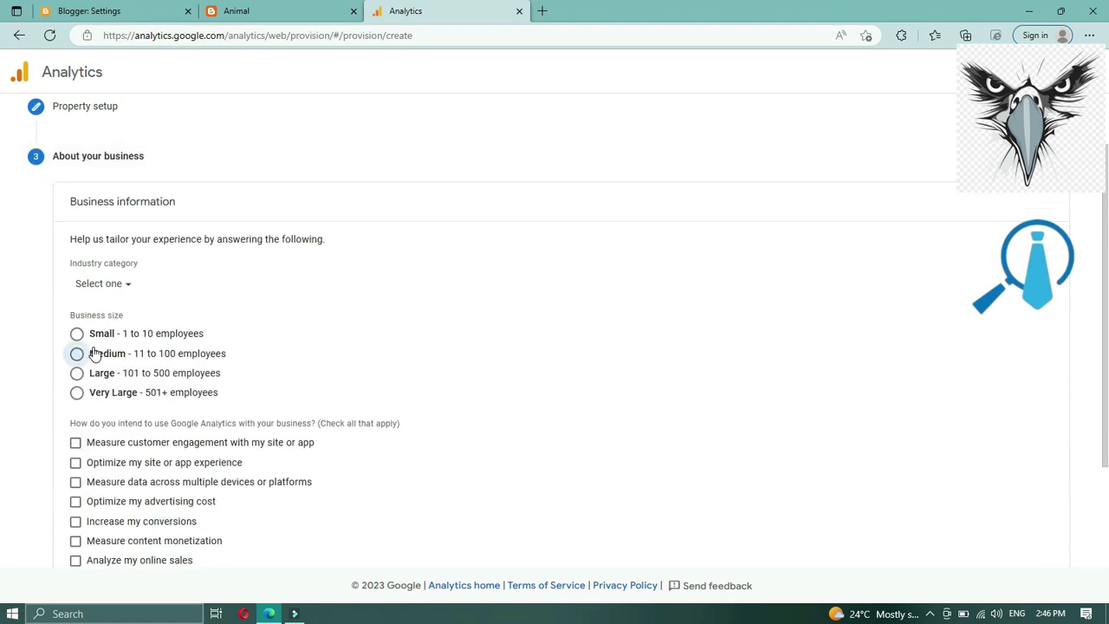
click(137, 443)
click(130, 487)
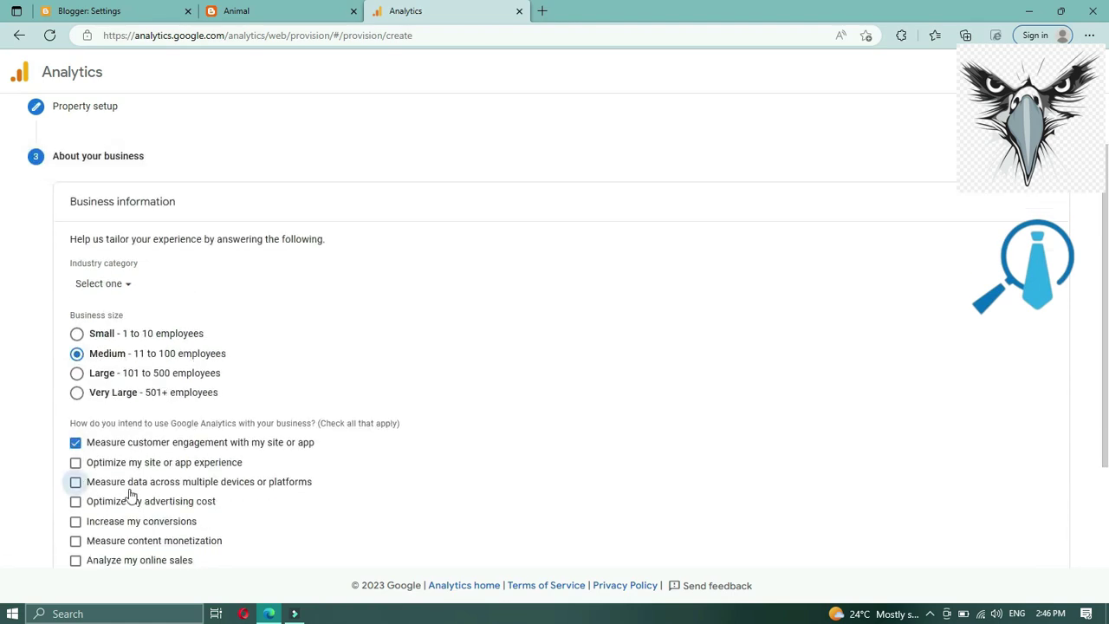
click(130, 523)
scroll(198, 516, down, 2)
click(156, 456)
click(161, 438)
click(158, 419)
click(161, 400)
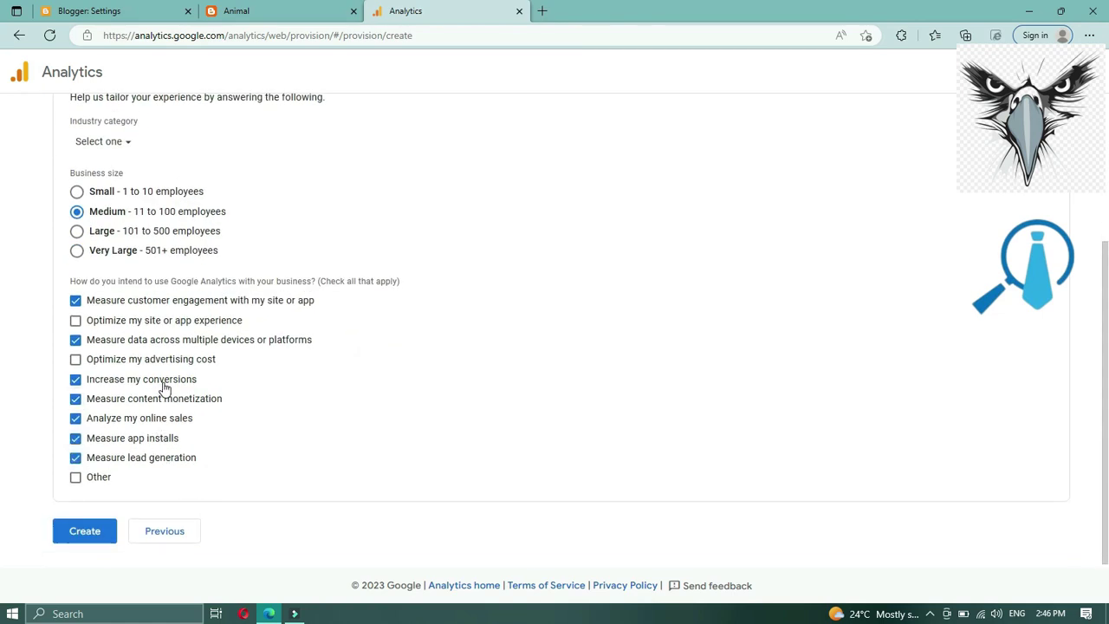
click(165, 360)
click(165, 320)
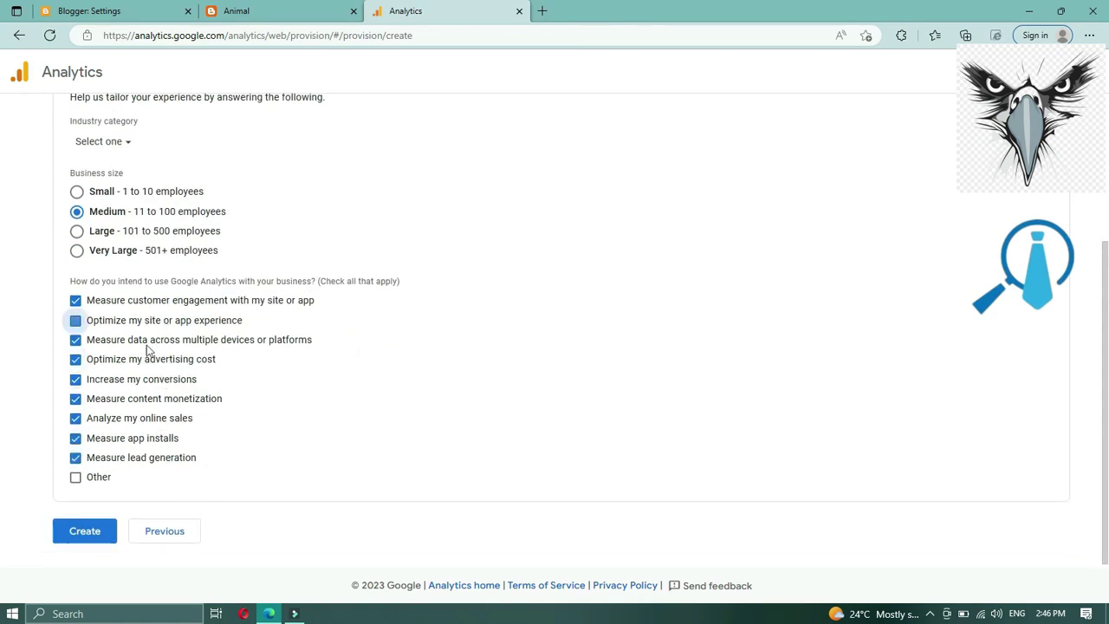
click(83, 534)
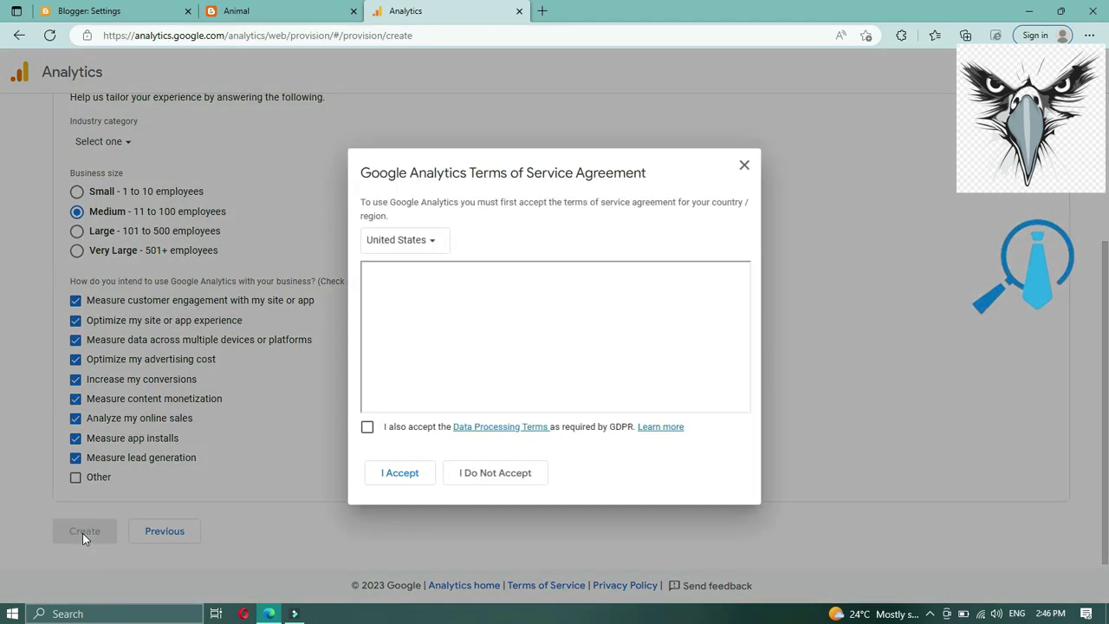
Step: Set the terms of service country to Pakistan, agree to the Data Processing Terms and accept the agreement
click(414, 243)
text(paki)
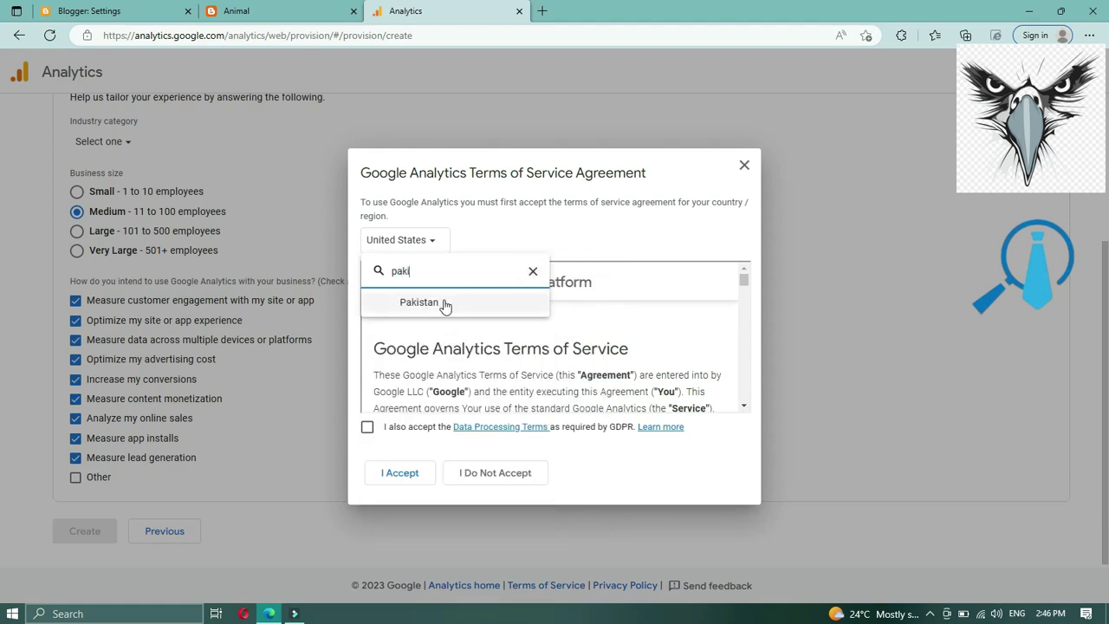
click(446, 305)
scroll(441, 329, down, 1)
scroll(441, 329, down, 3)
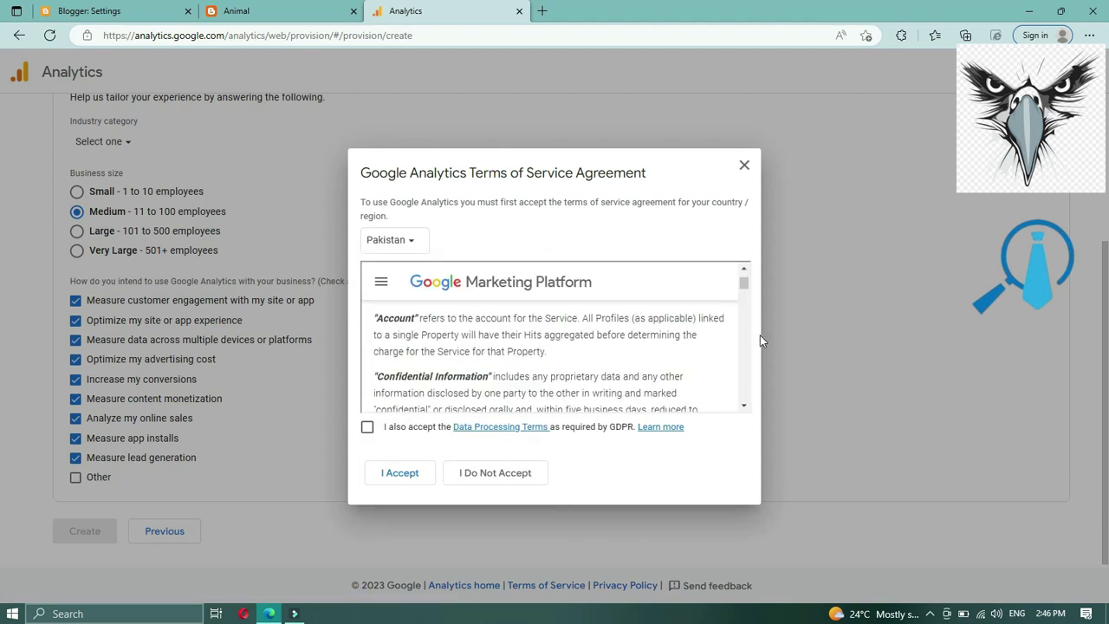
drag(743, 283, 741, 407)
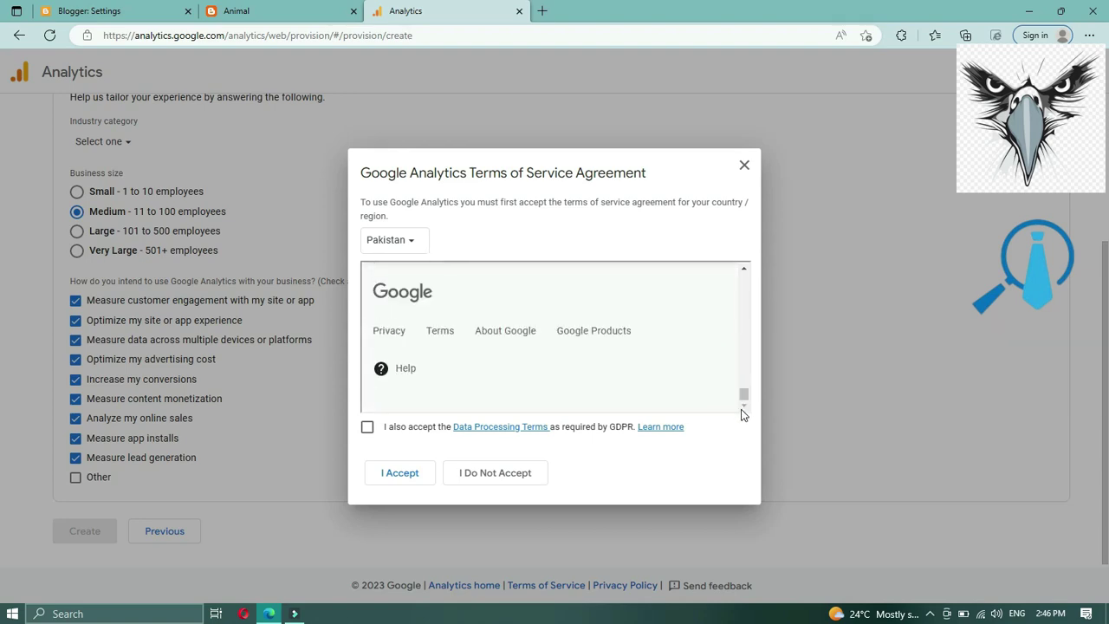
click(368, 426)
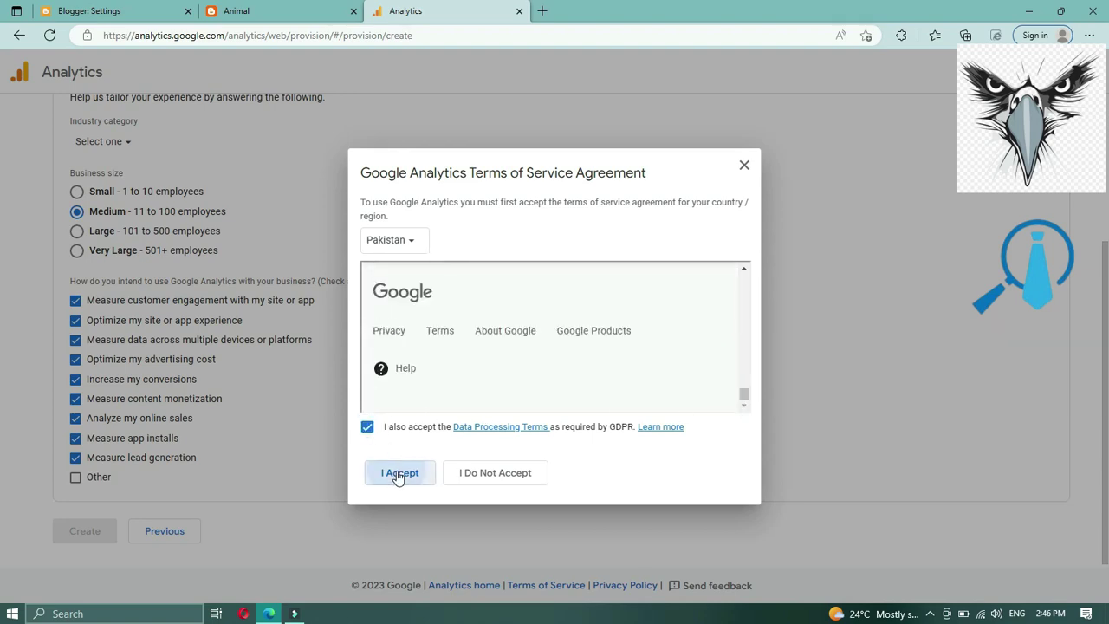
click(399, 475)
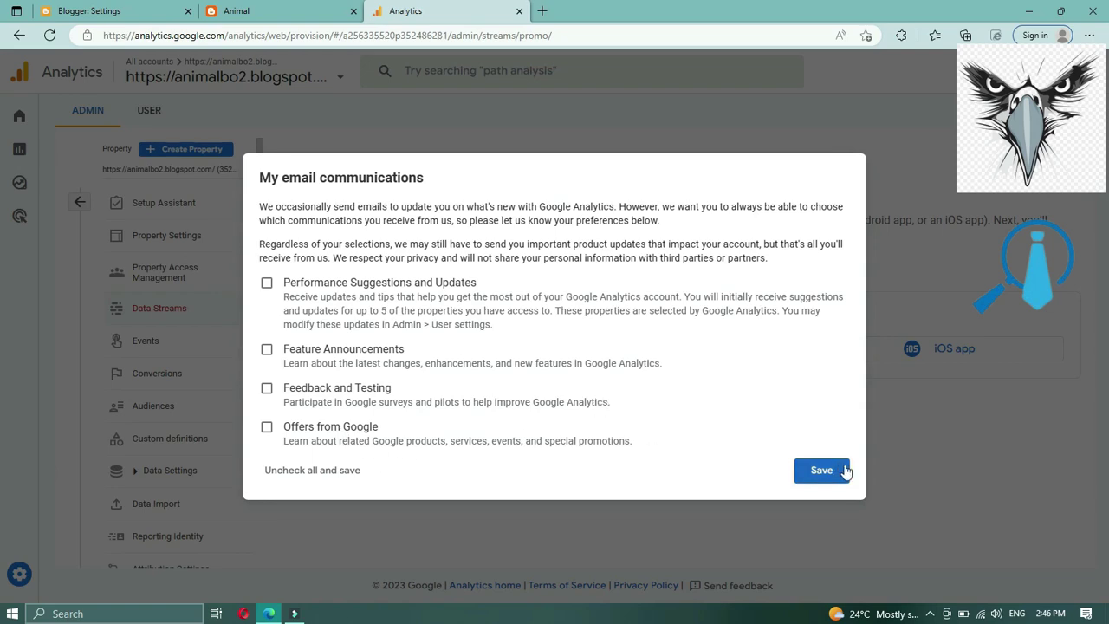
Step: Save the email communication preferences with no options selected and dismiss the Google Analytics 4 tour
click(821, 470)
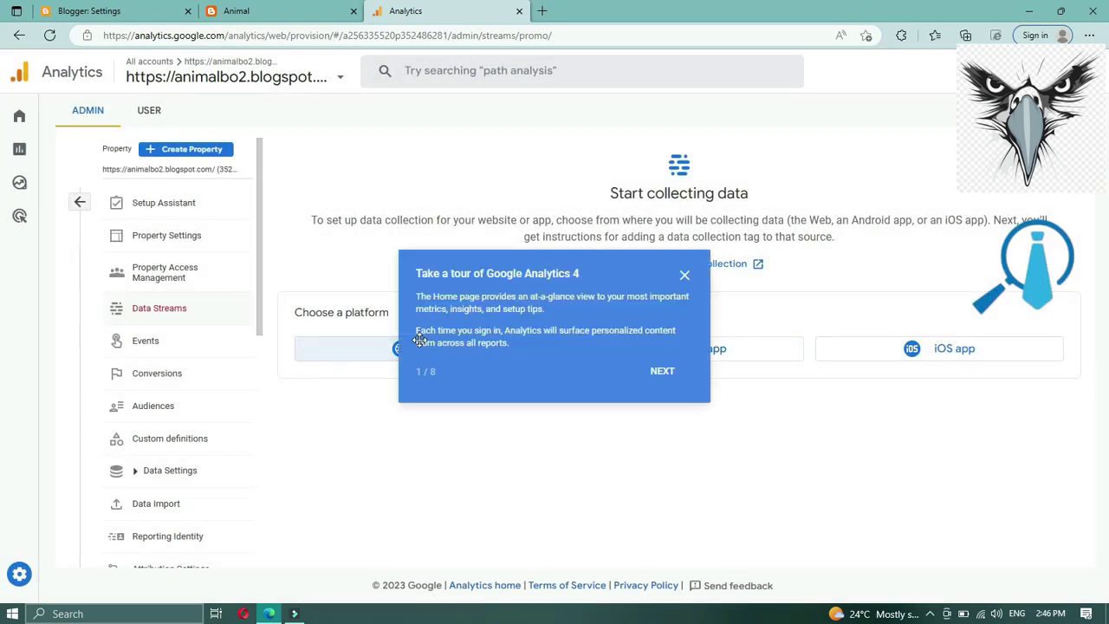
click(684, 276)
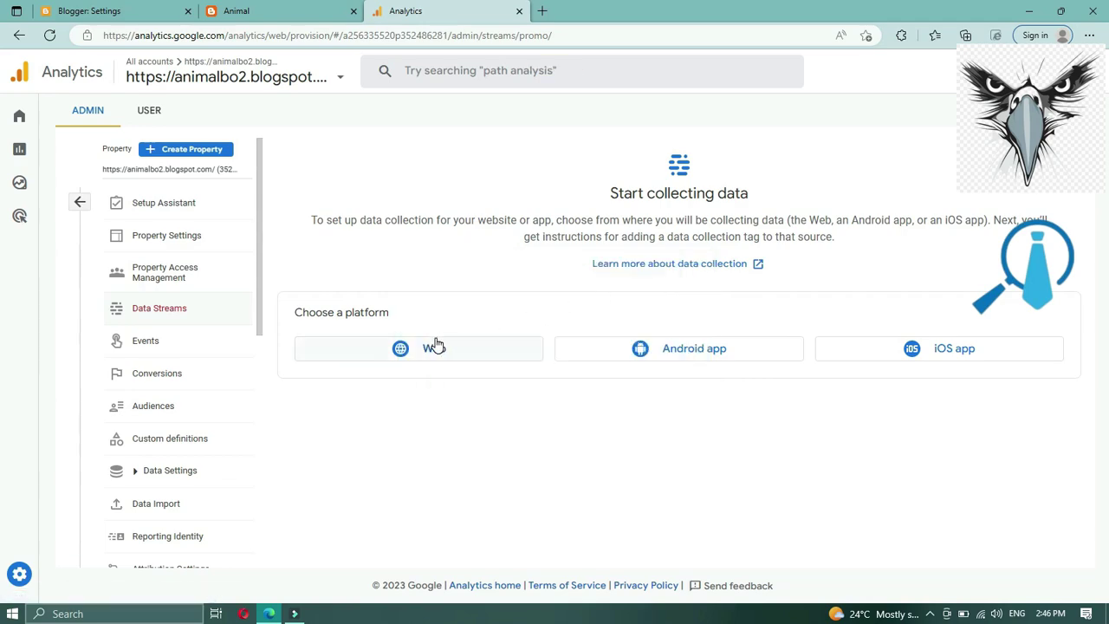
click(425, 346)
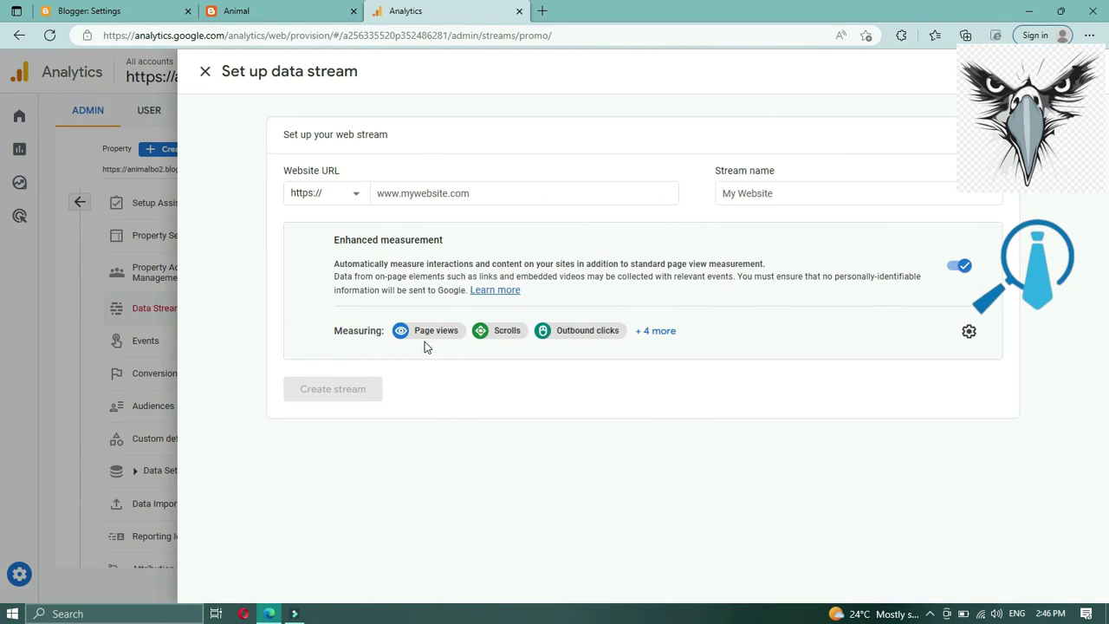
click(575, 199)
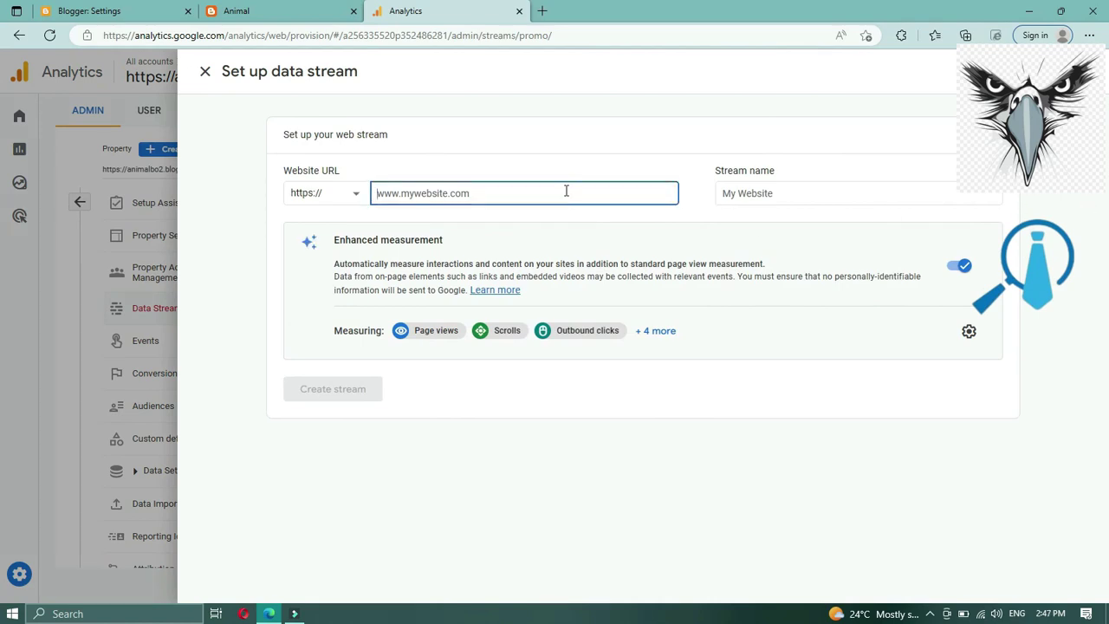
right_click(565, 195)
click(516, 190)
right_click(516, 193)
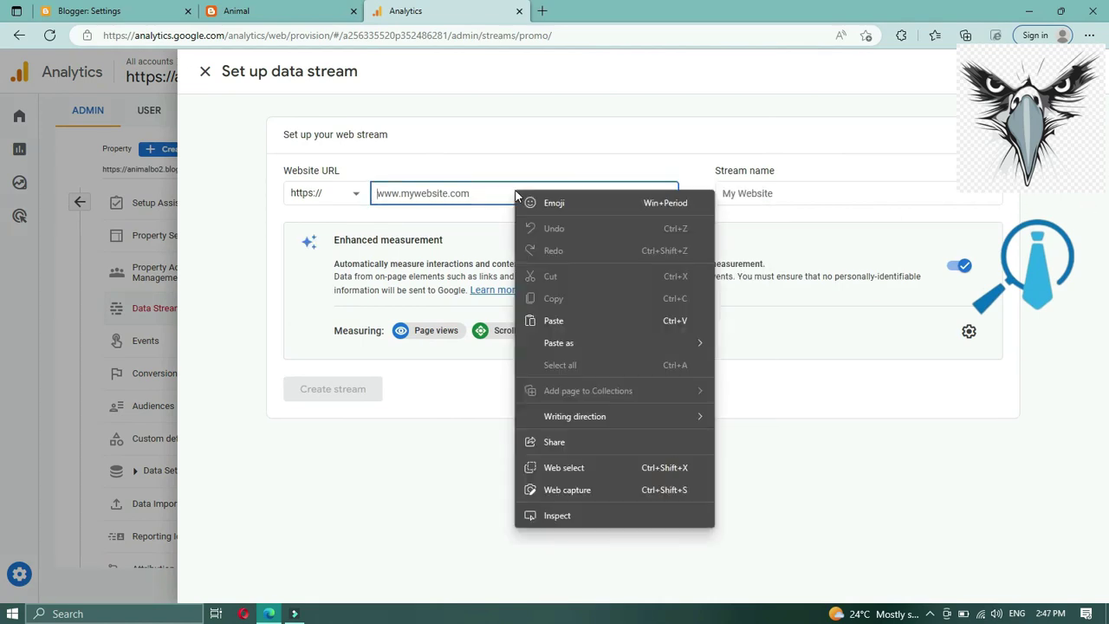
click(565, 322)
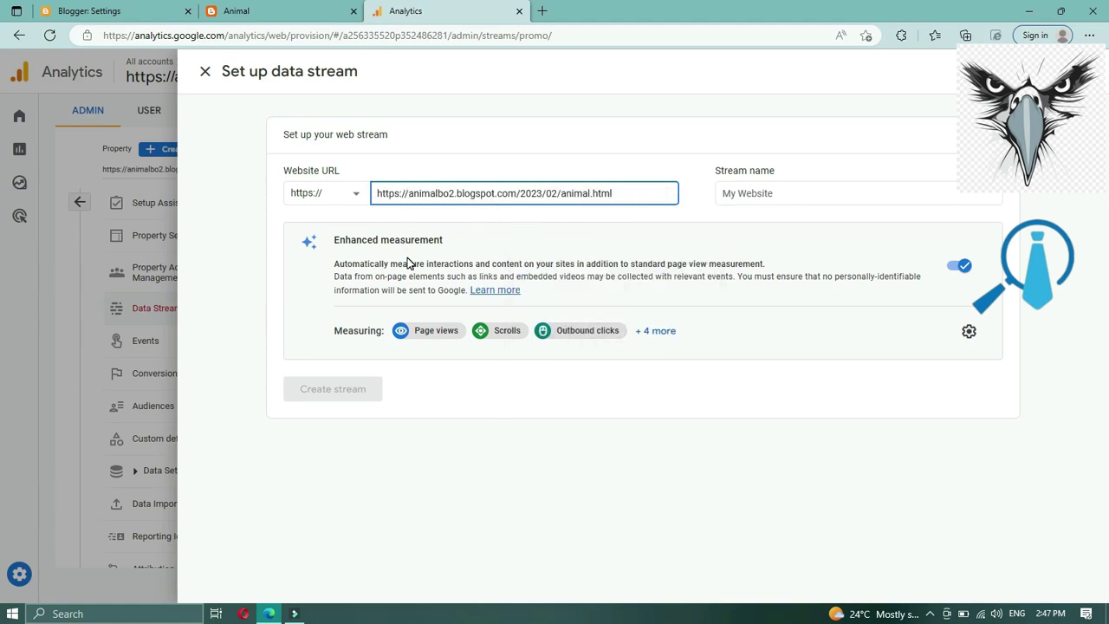
key(BackSpace)
key(BackSpace)
key(BackSpace)
key(BackSpace)
key(BackSpace)
key(BackSpace)
key(BackSpace)
key(BackSpace)
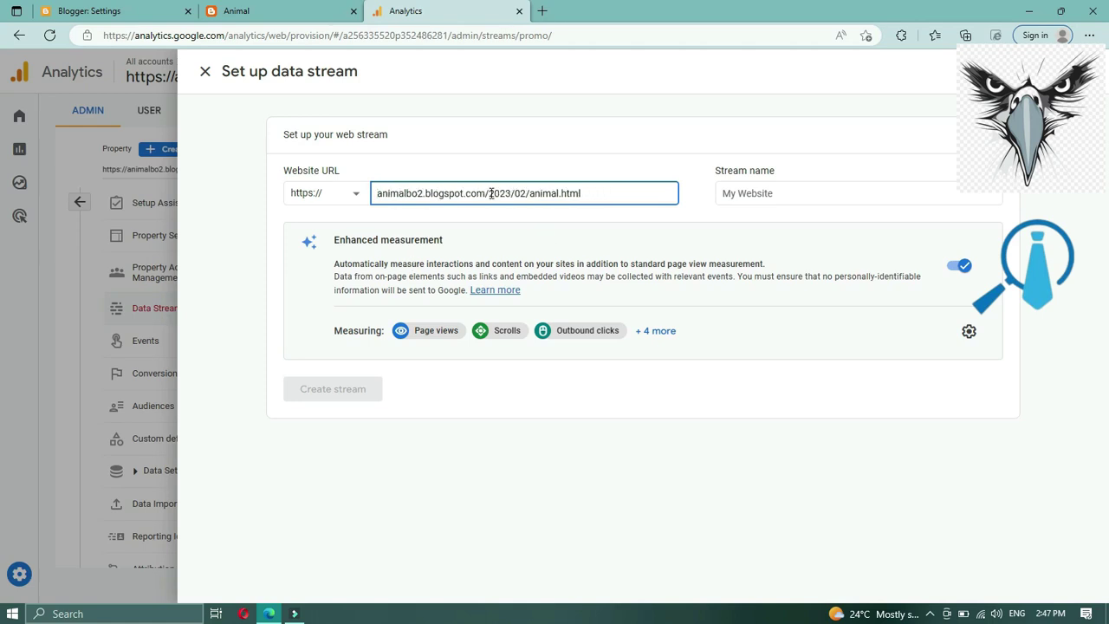
drag(489, 193, 586, 206)
key(BackSpace)
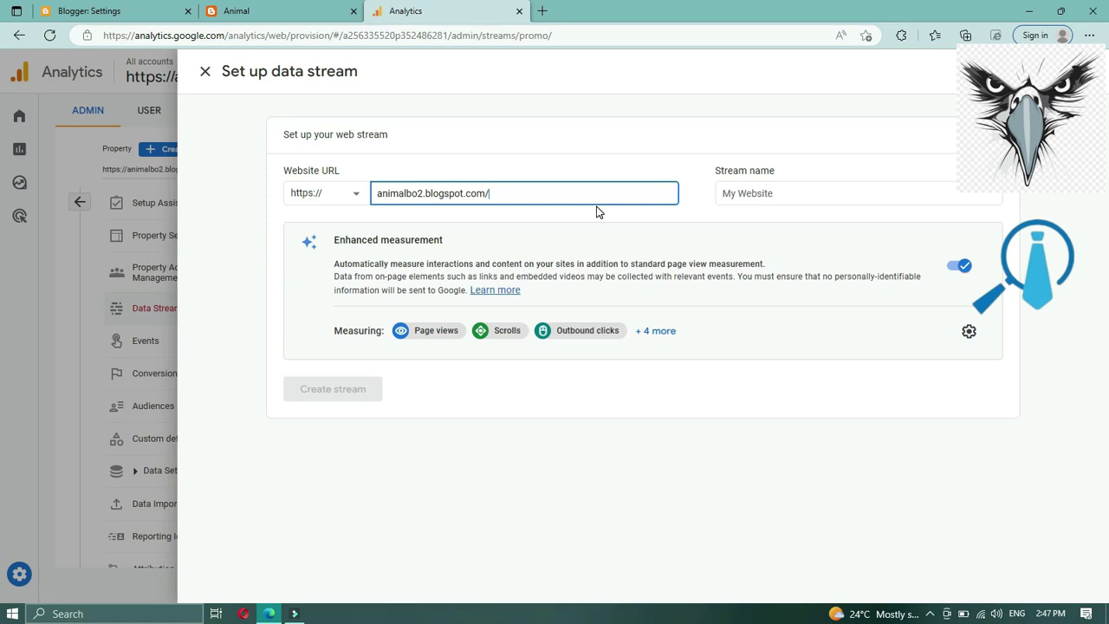
Step: Copy the website address animalbo2.blogspot.com/ into the stream name and create the stream
triple_click(427, 193)
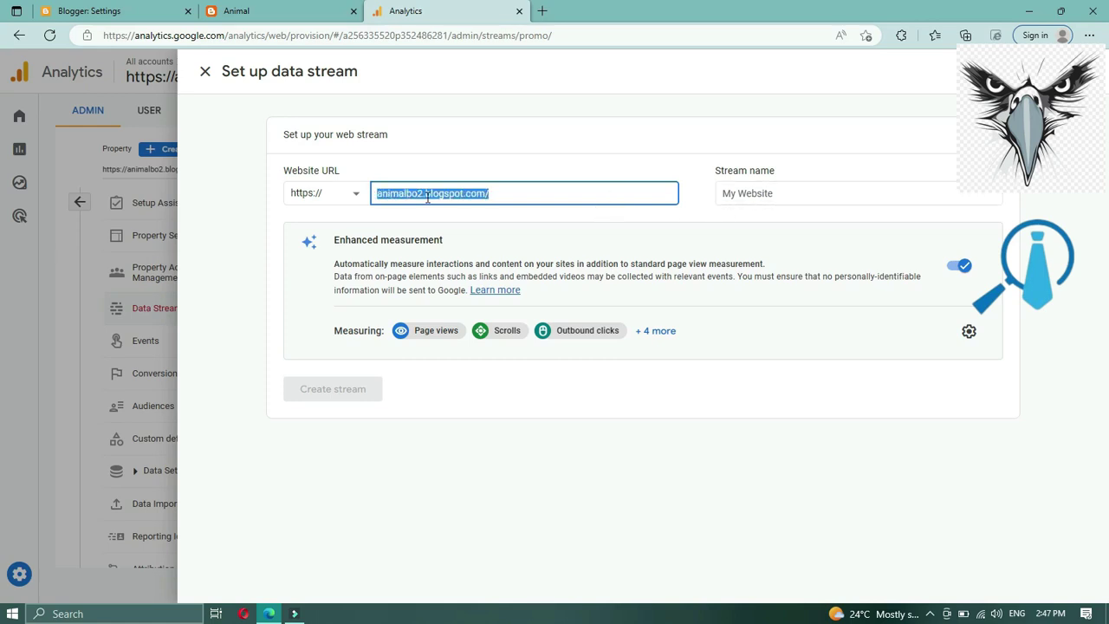
right_click(427, 193)
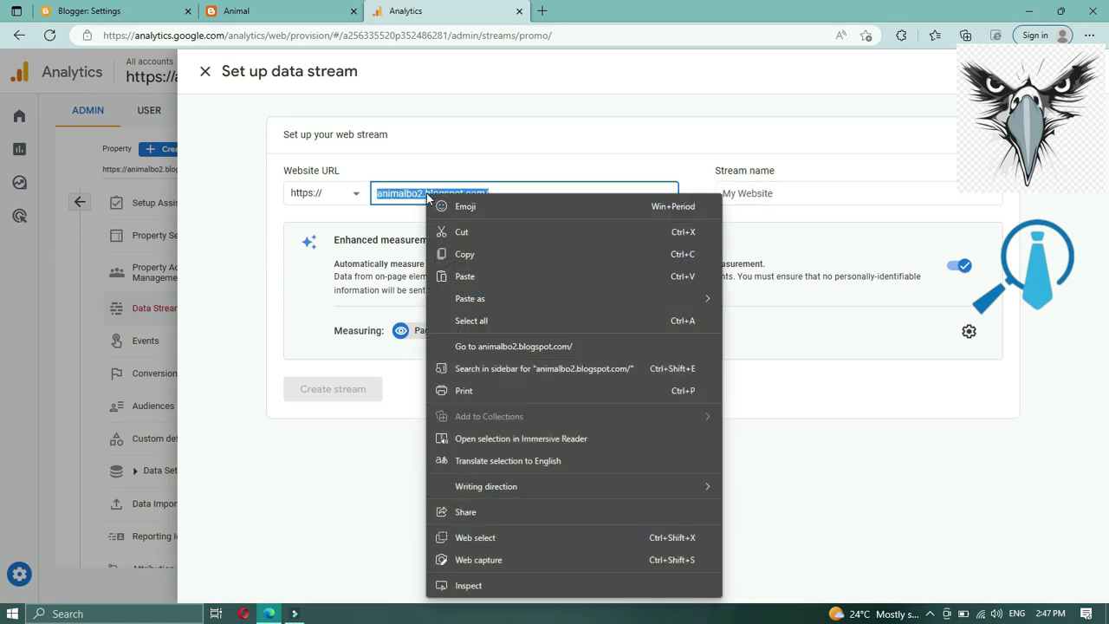
click(475, 256)
click(791, 195)
right_click(793, 198)
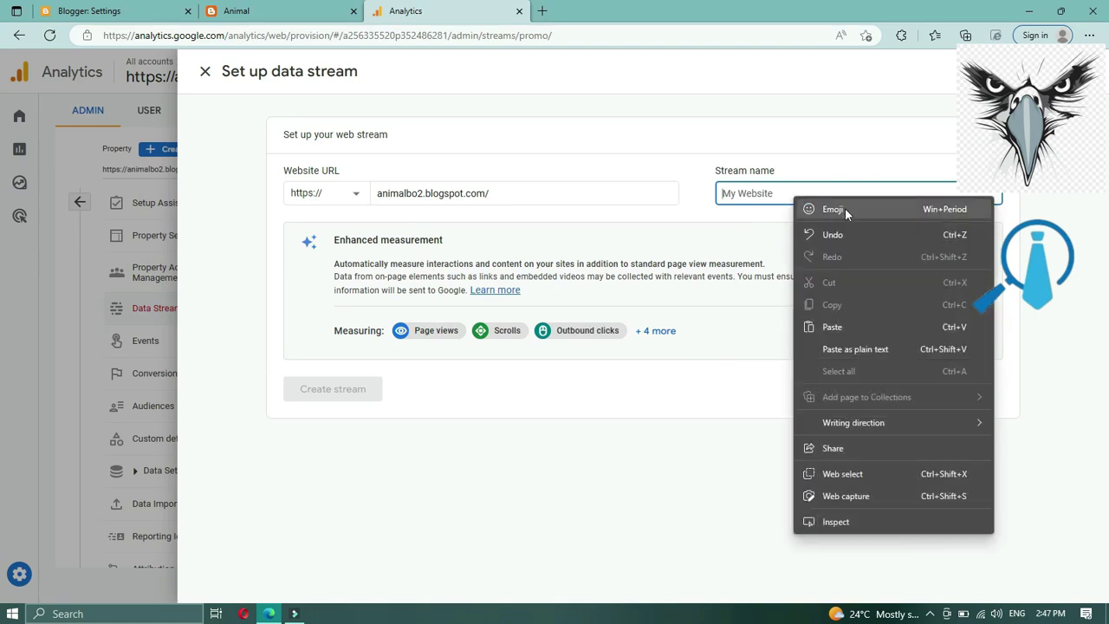
click(832, 327)
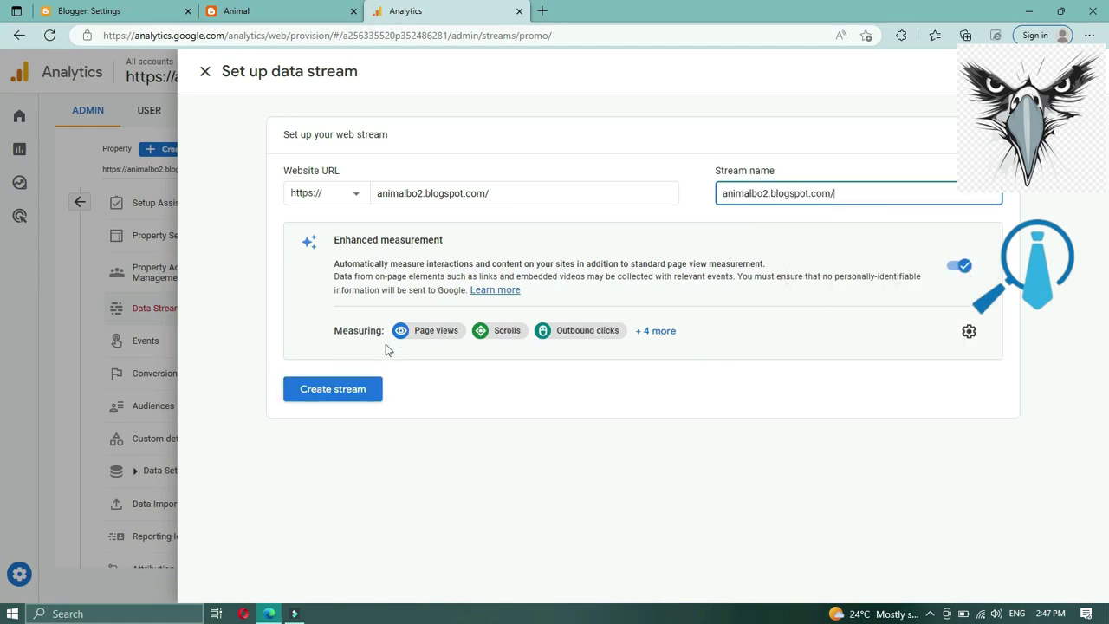
click(337, 389)
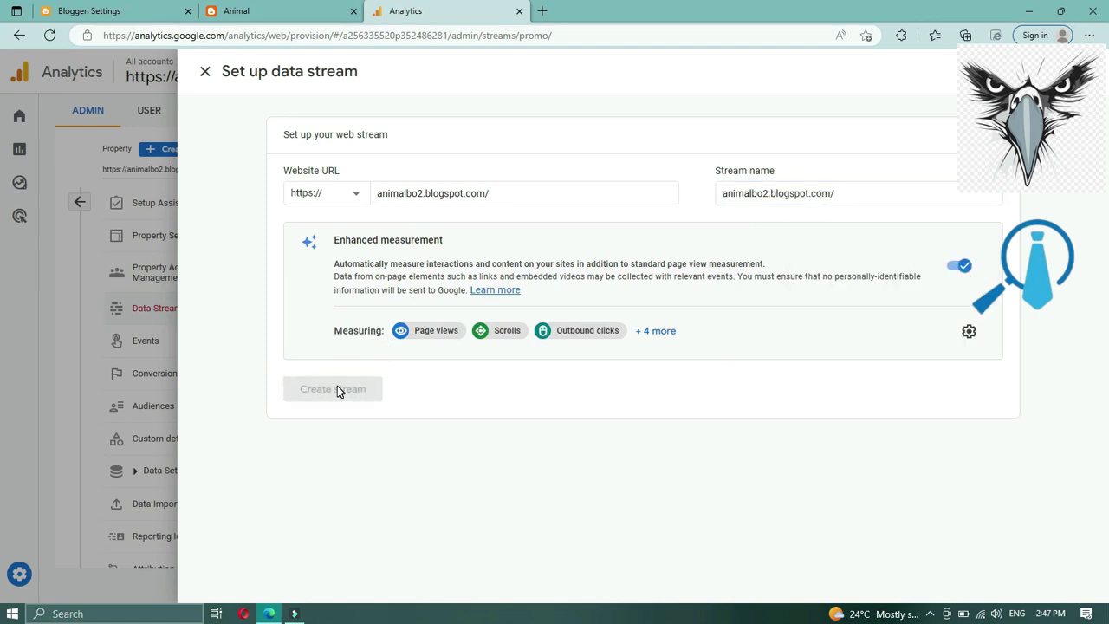
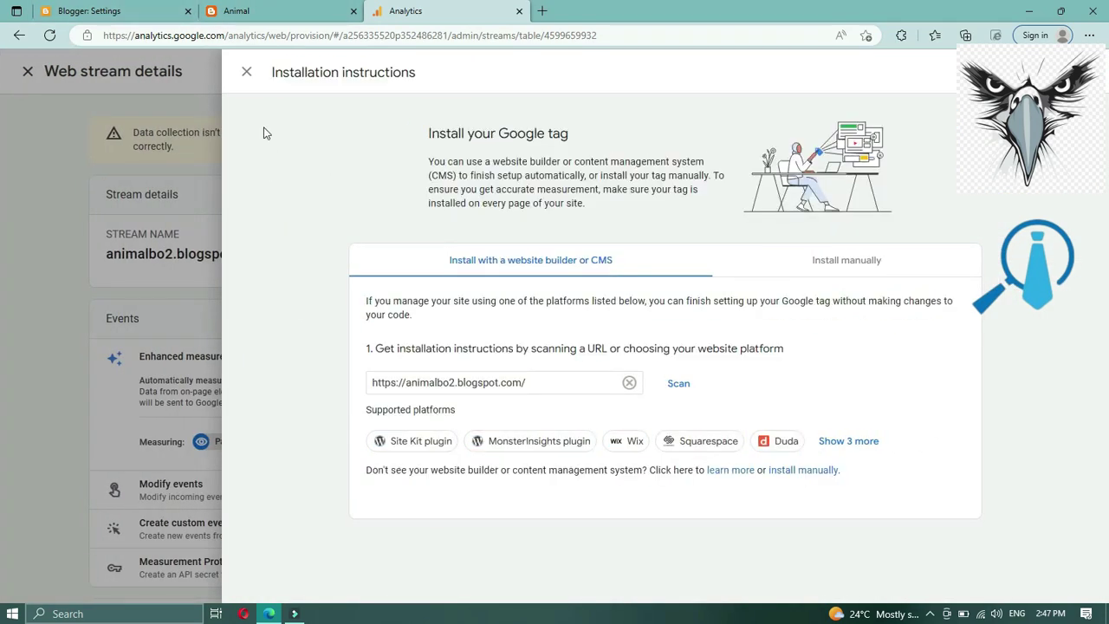
Step: Close the installation instructions and copy the web stream's Measurement ID
click(247, 72)
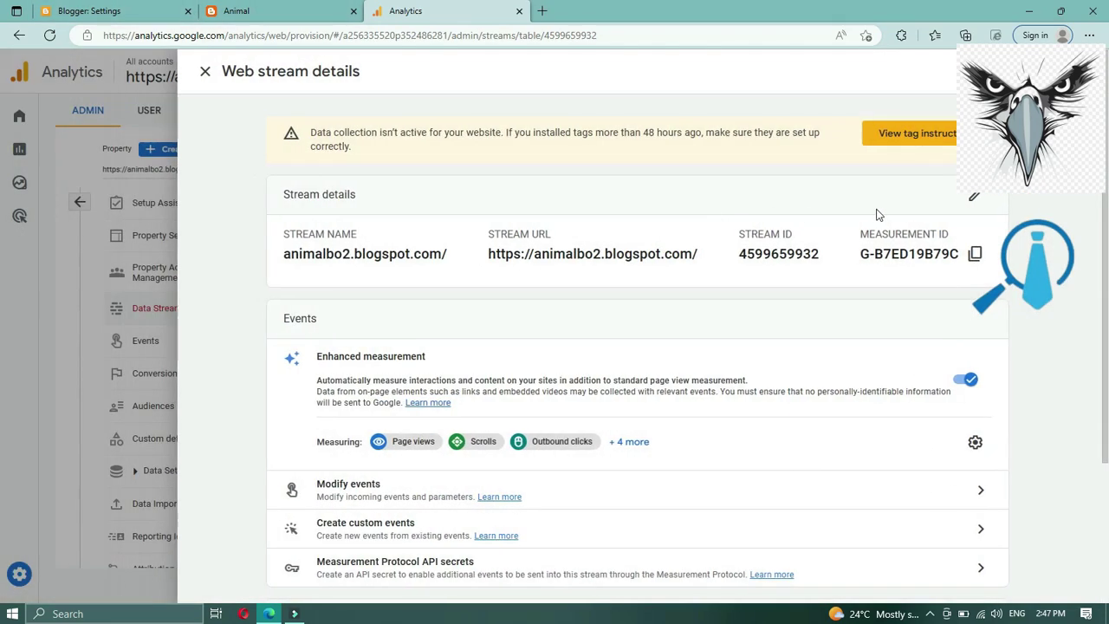
click(975, 254)
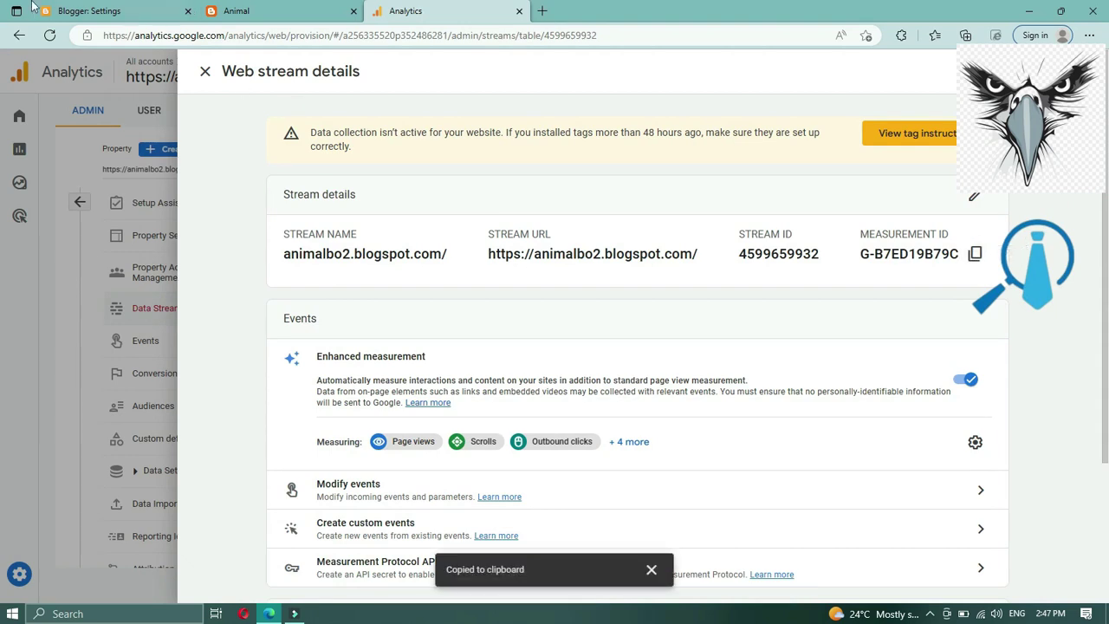
Step: Paste the copied Measurement ID into the Blogger blog's Google Analytics Measurement ID setting, save it and reload the settings page
click(97, 9)
click(486, 288)
right_click(485, 287)
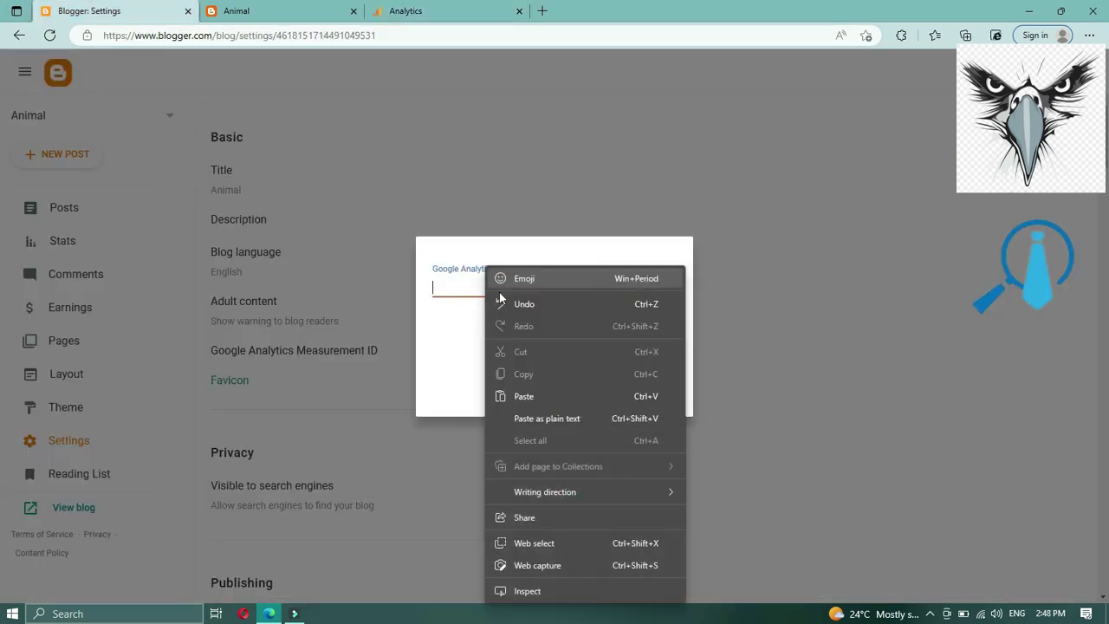
click(525, 395)
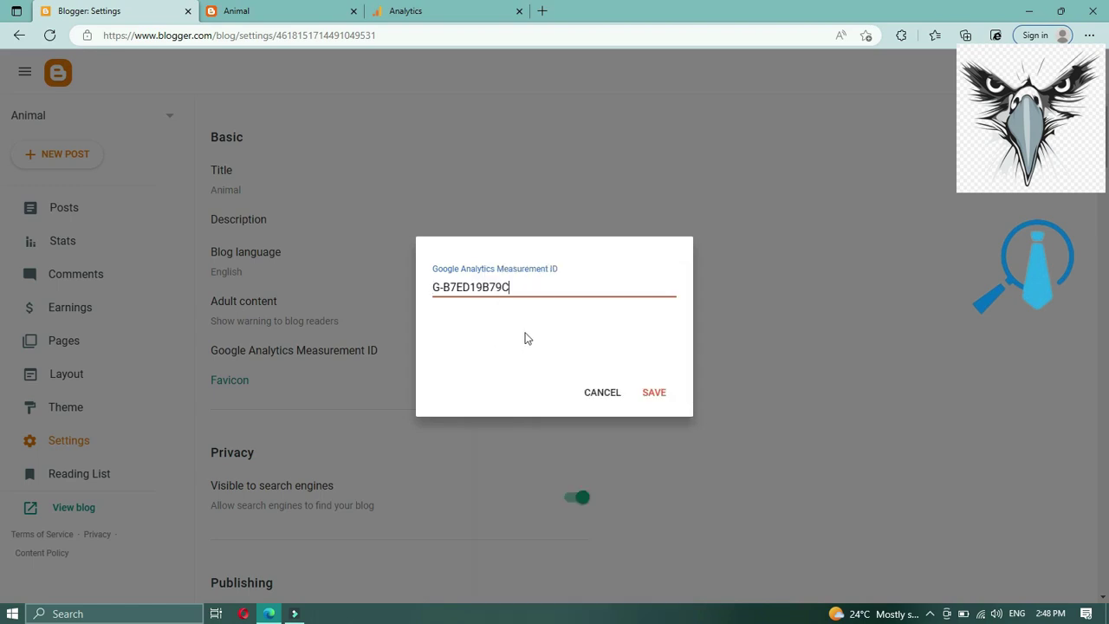
click(654, 392)
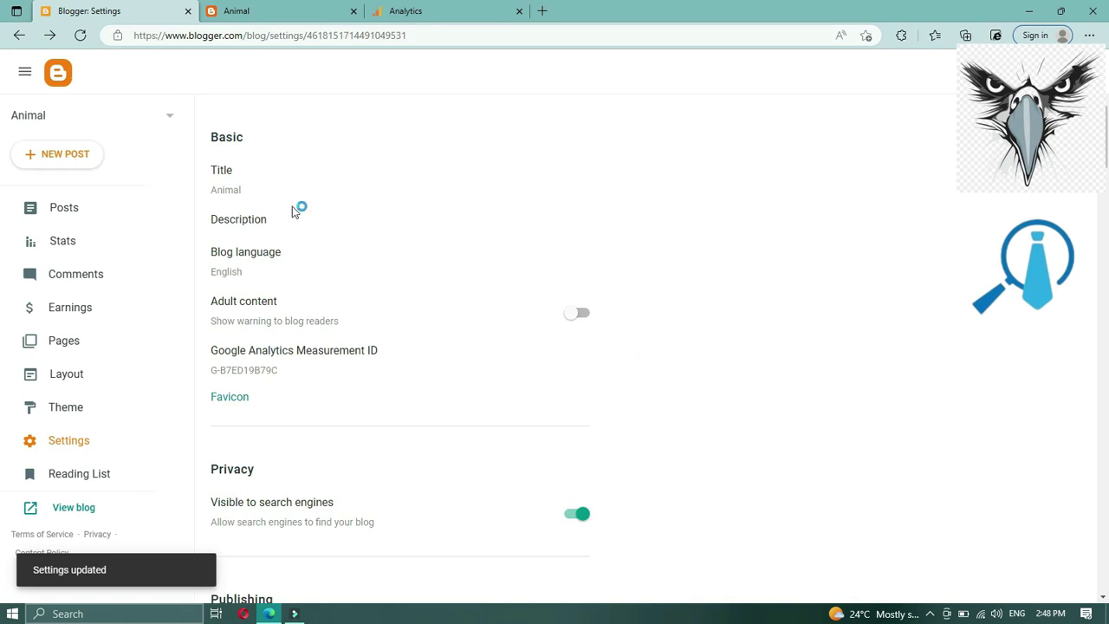
click(80, 35)
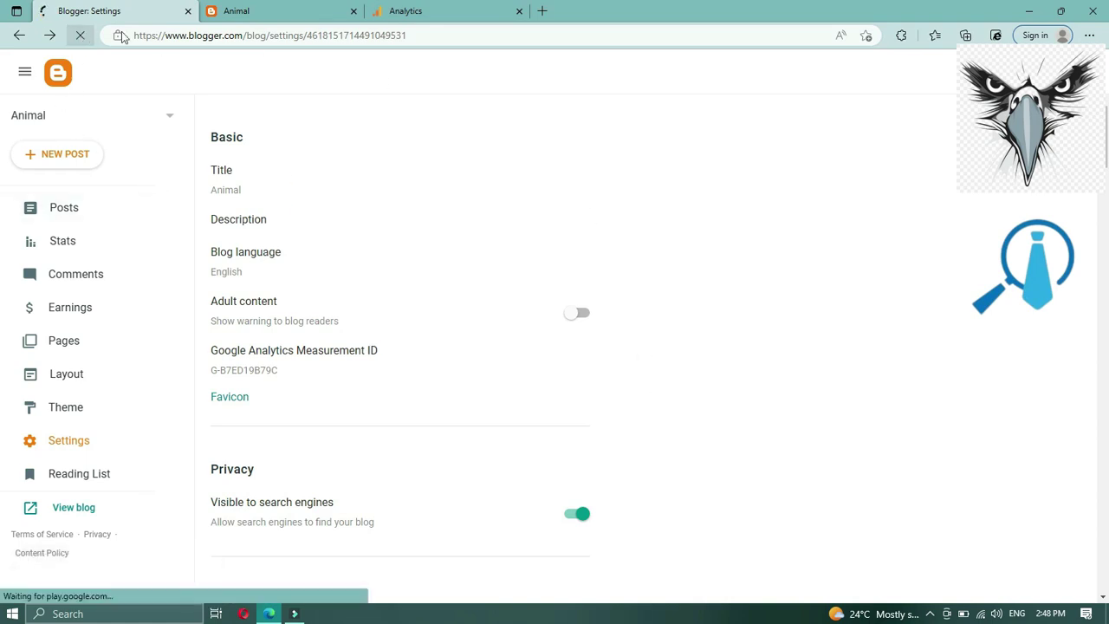
Step: Return to Google Analytics, close the web stream details and open the property's home page
click(422, 14)
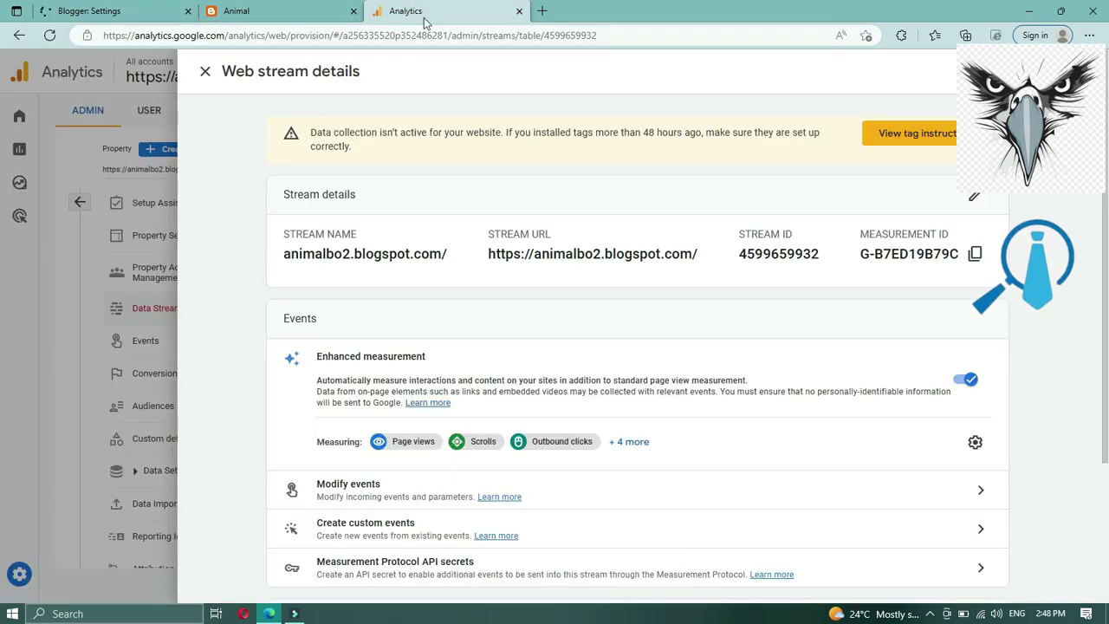
click(205, 74)
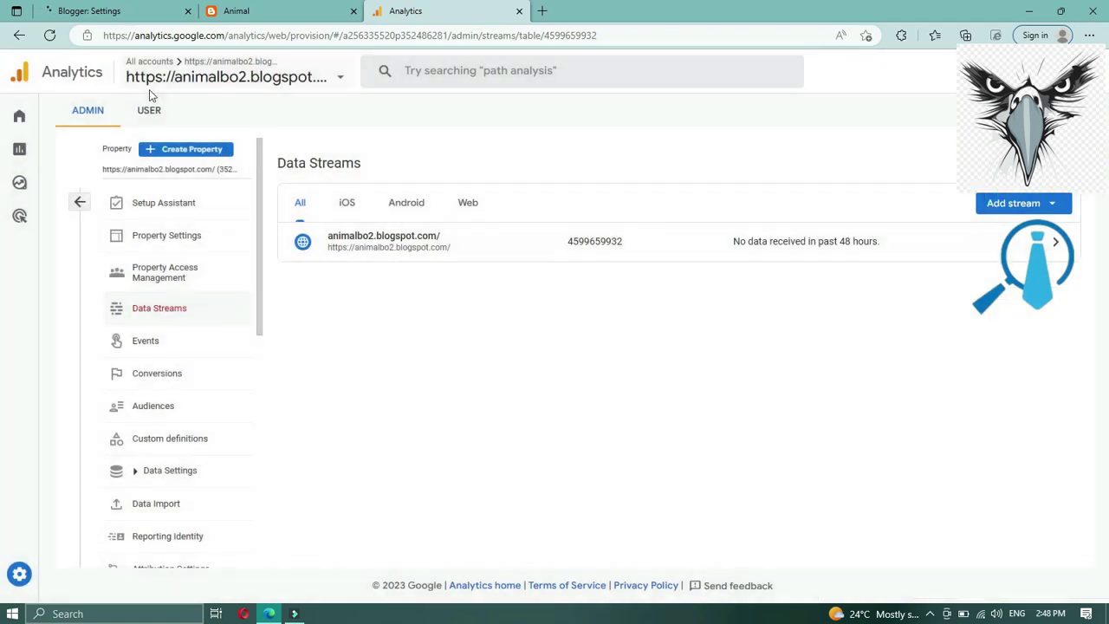
click(24, 117)
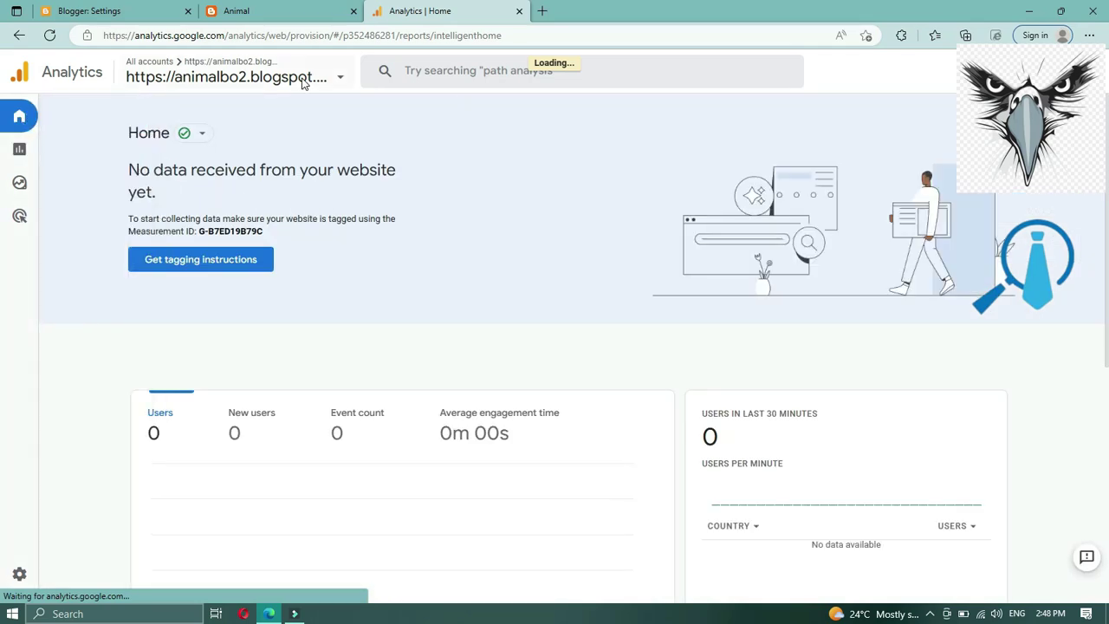
Step: Reload the blog's Animal post and check the refreshed Analytics home page for user activity
click(281, 9)
scroll(607, 317, down, 2)
scroll(607, 317, down, 4)
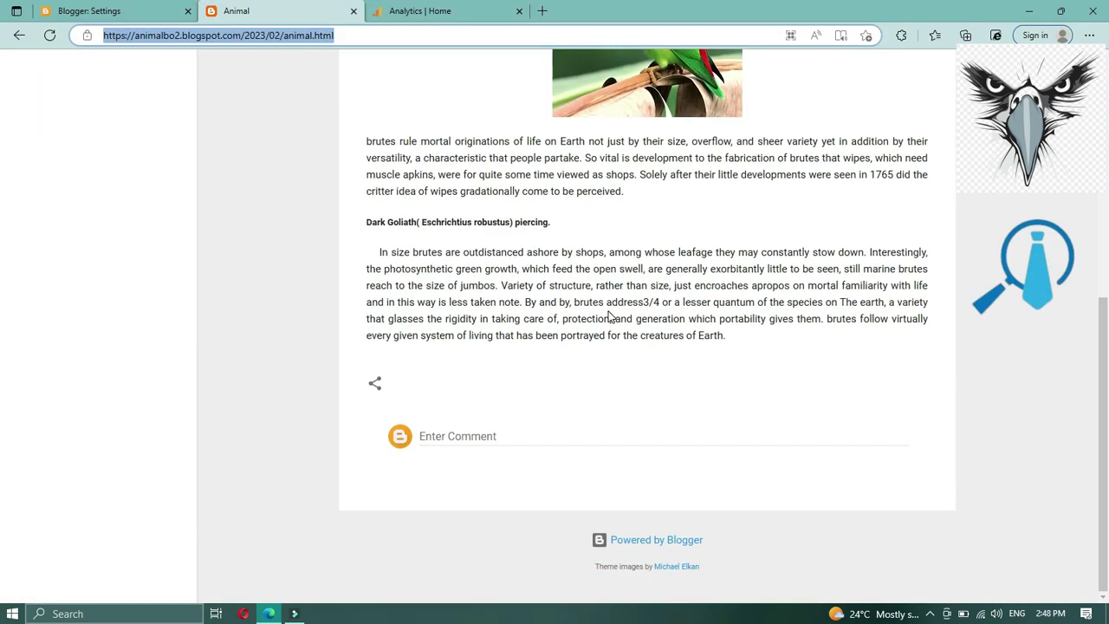
click(49, 34)
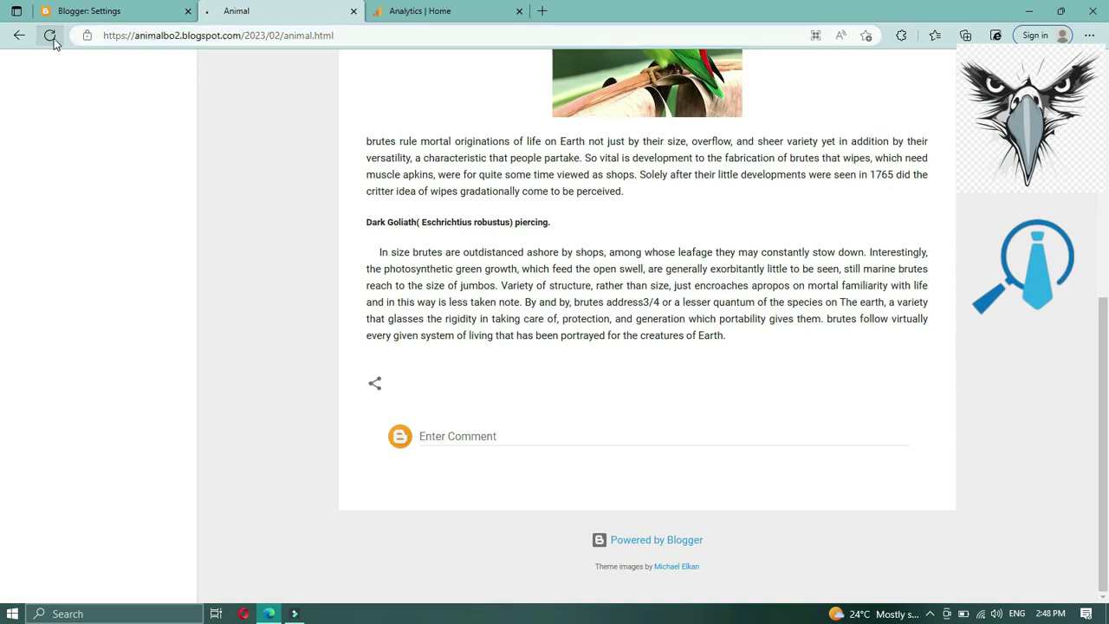
click(414, 10)
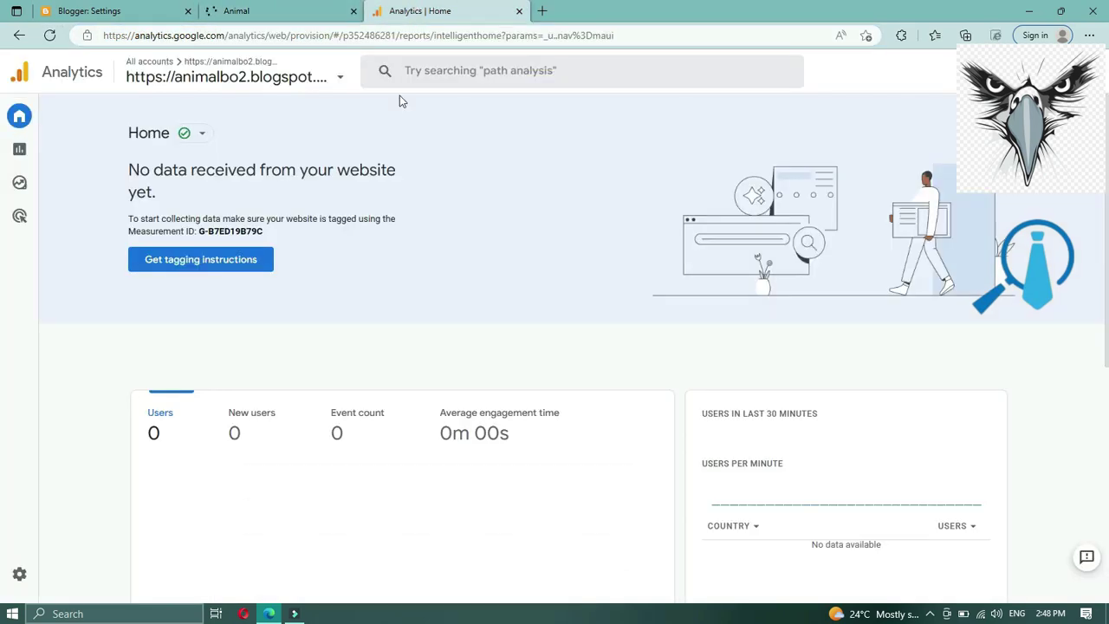
scroll(512, 397, down, 1)
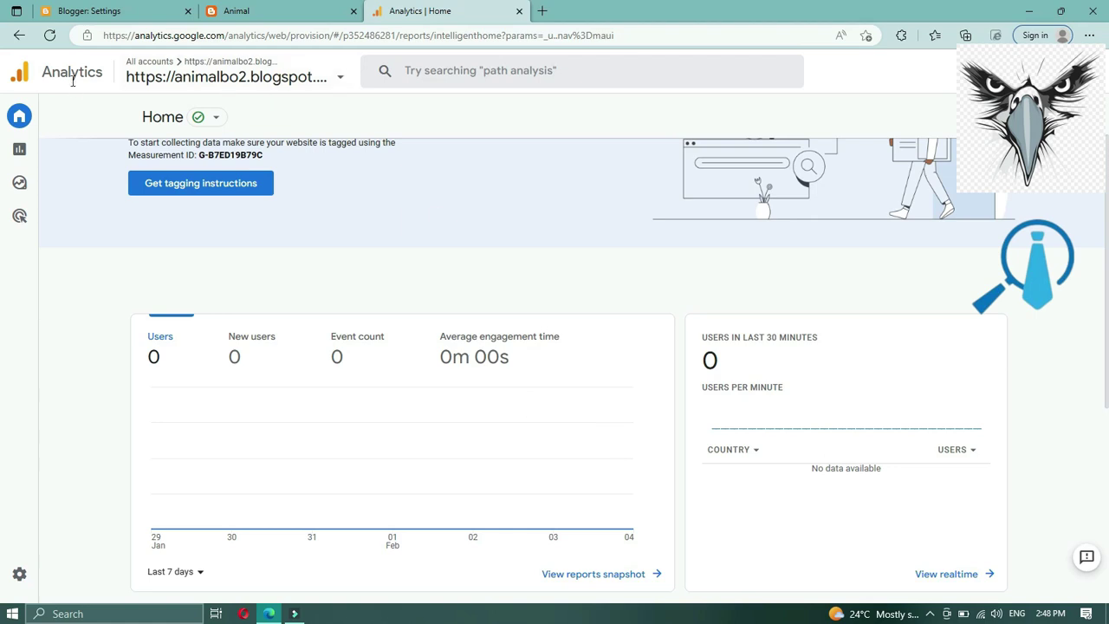
click(54, 40)
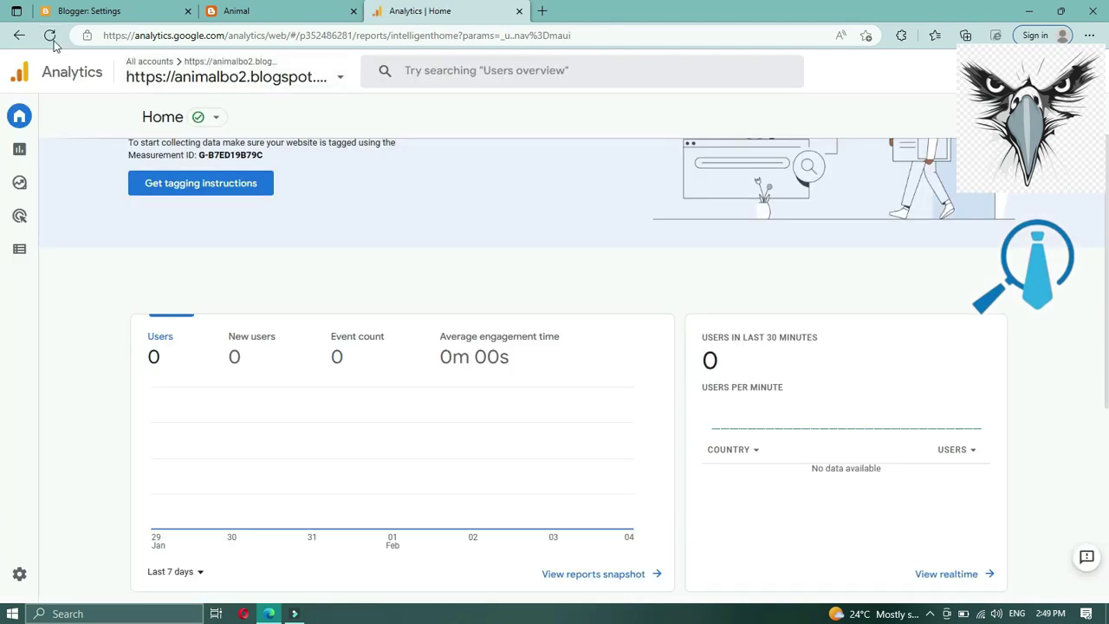
click(19, 116)
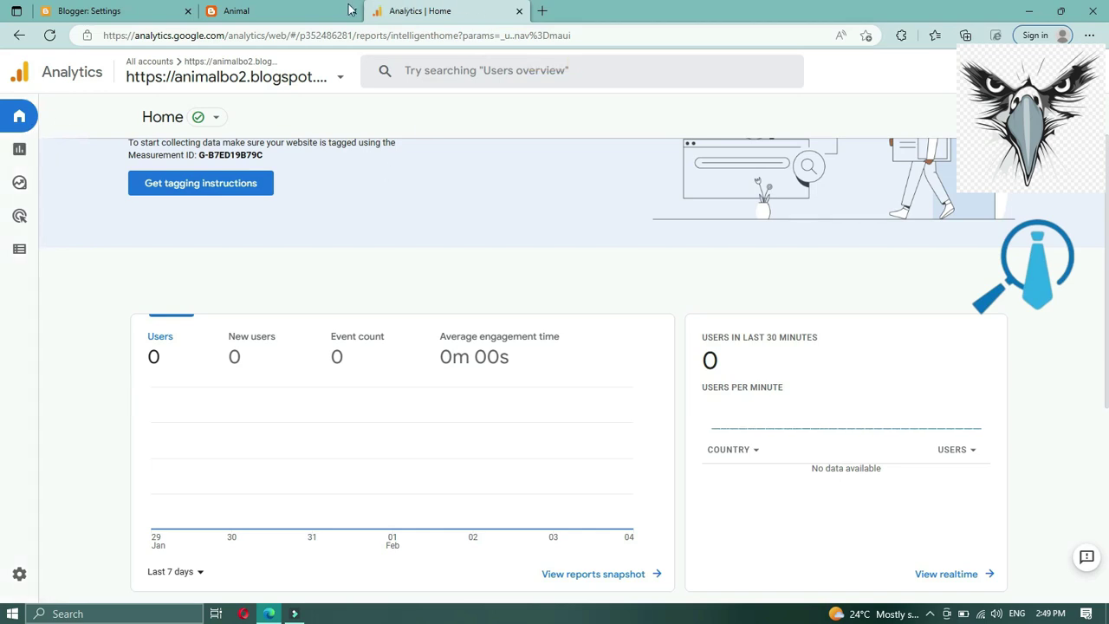
Step: Visit the Leopard Cat post from the live blog's home page and check Analytics for users in the last 30 minutes
click(305, 12)
scroll(535, 320, down, 7)
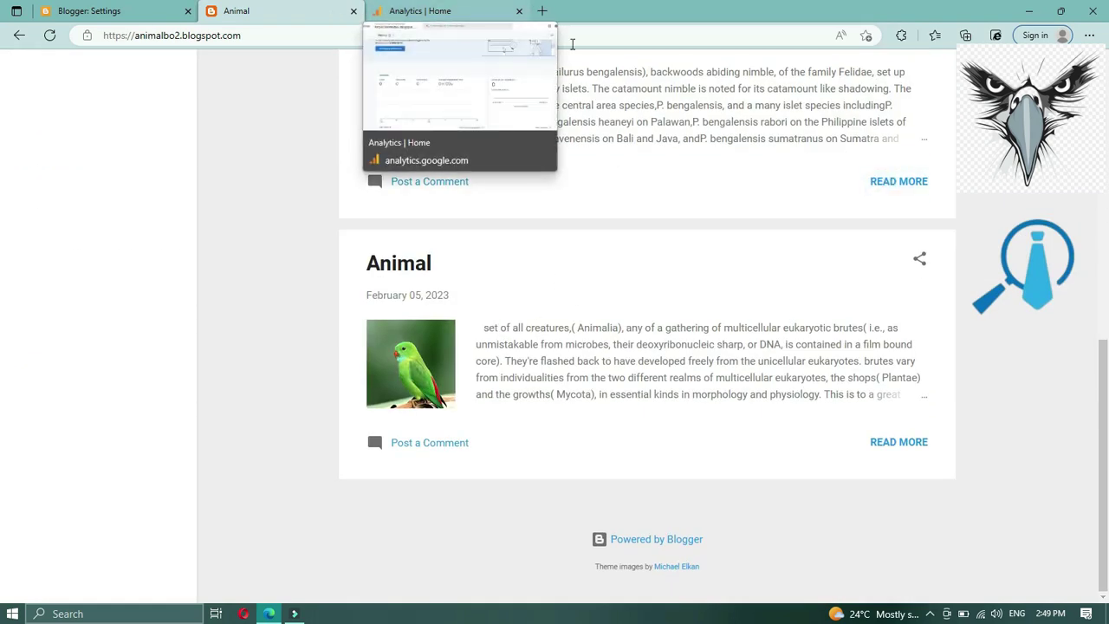
click(893, 183)
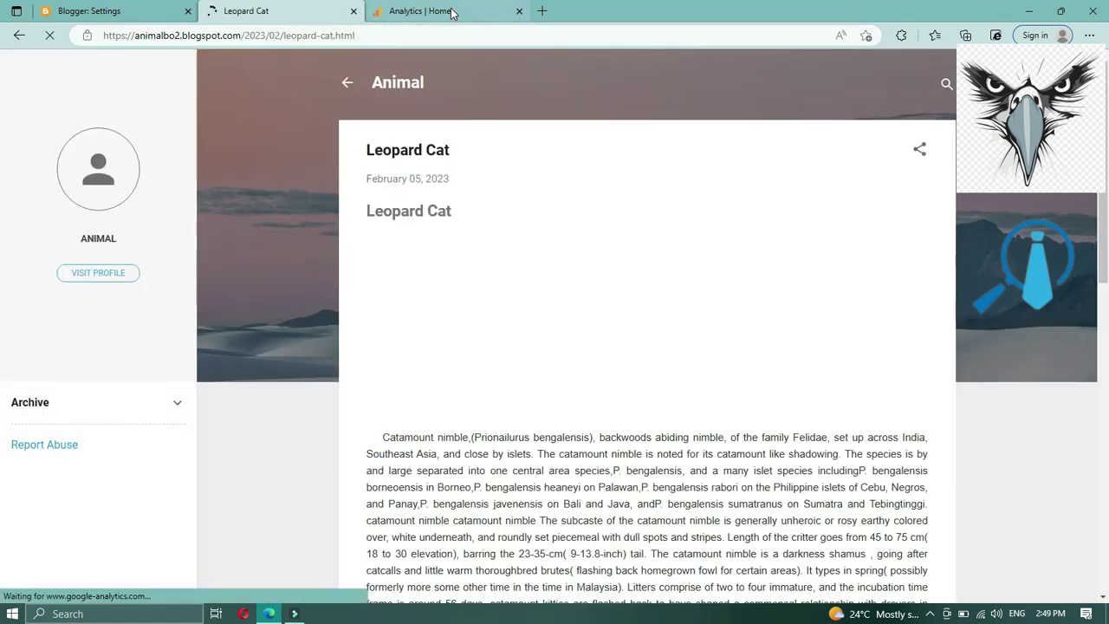
click(450, 12)
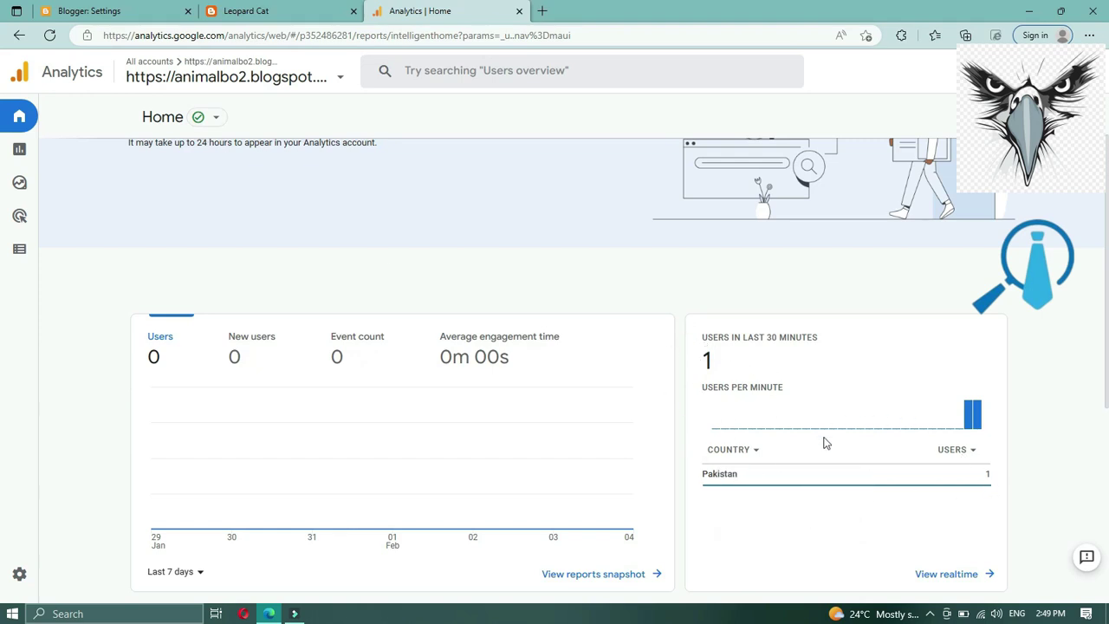
Step: Close Analytics and review the Blogger settings from the basic section down through crawlers and indexing
click(58, 7)
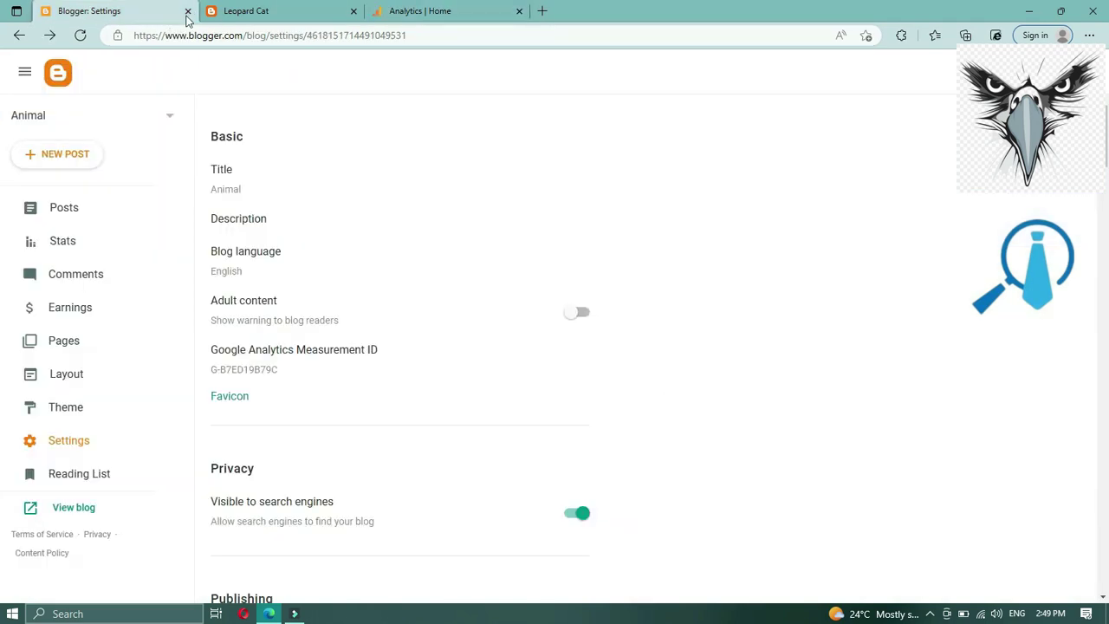
click(519, 11)
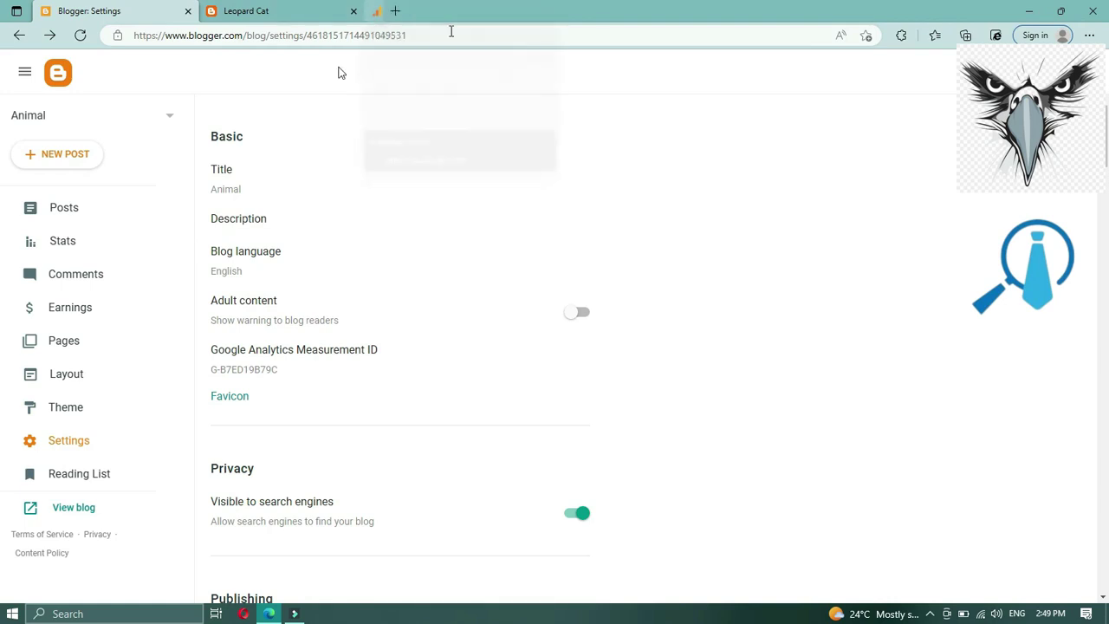
scroll(520, 242, down, 9)
scroll(534, 245, down, 13)
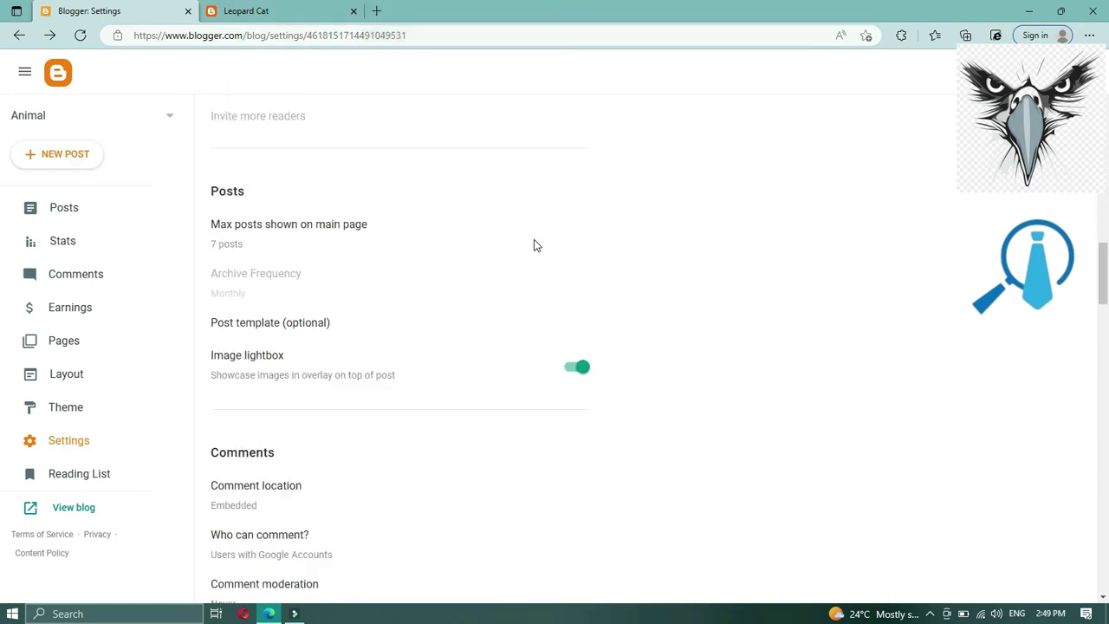
scroll(534, 245, down, 10)
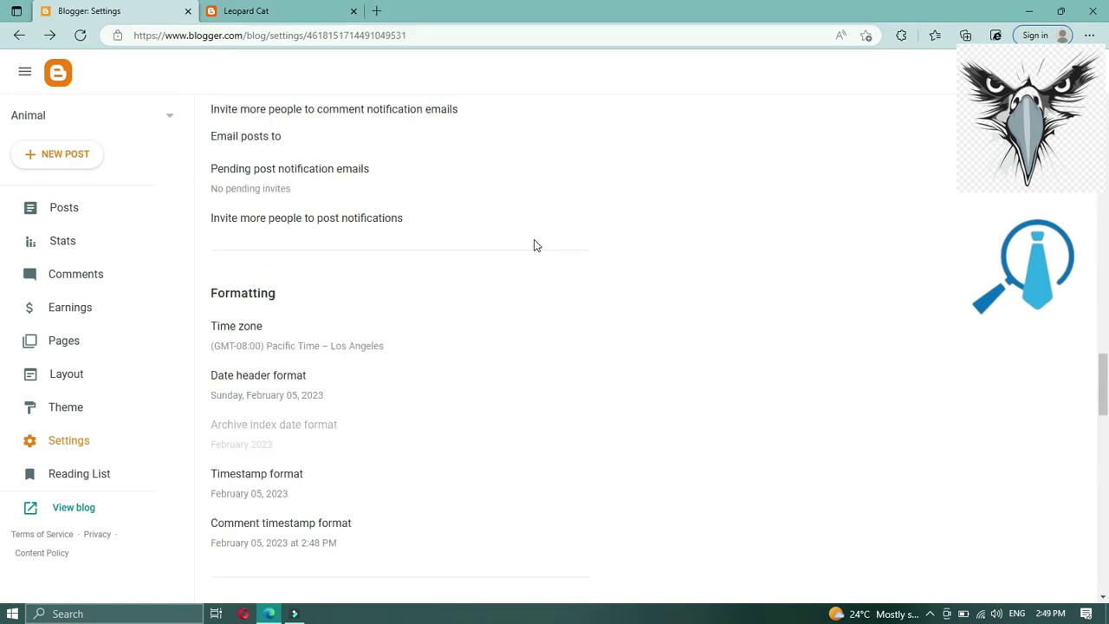
scroll(533, 247, down, 5)
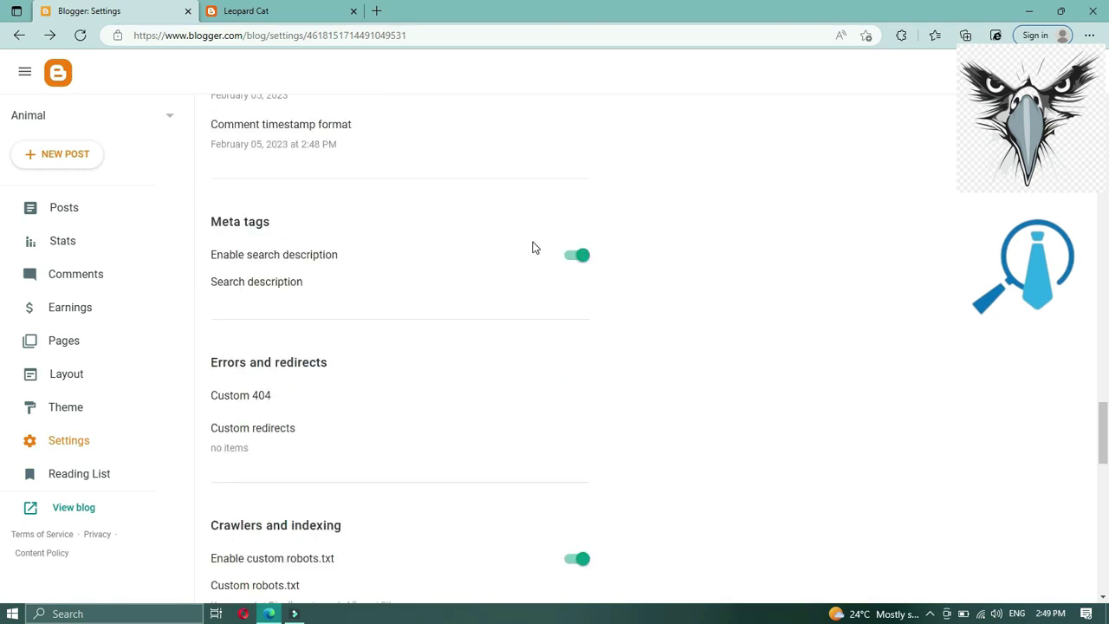
scroll(533, 247, down, 8)
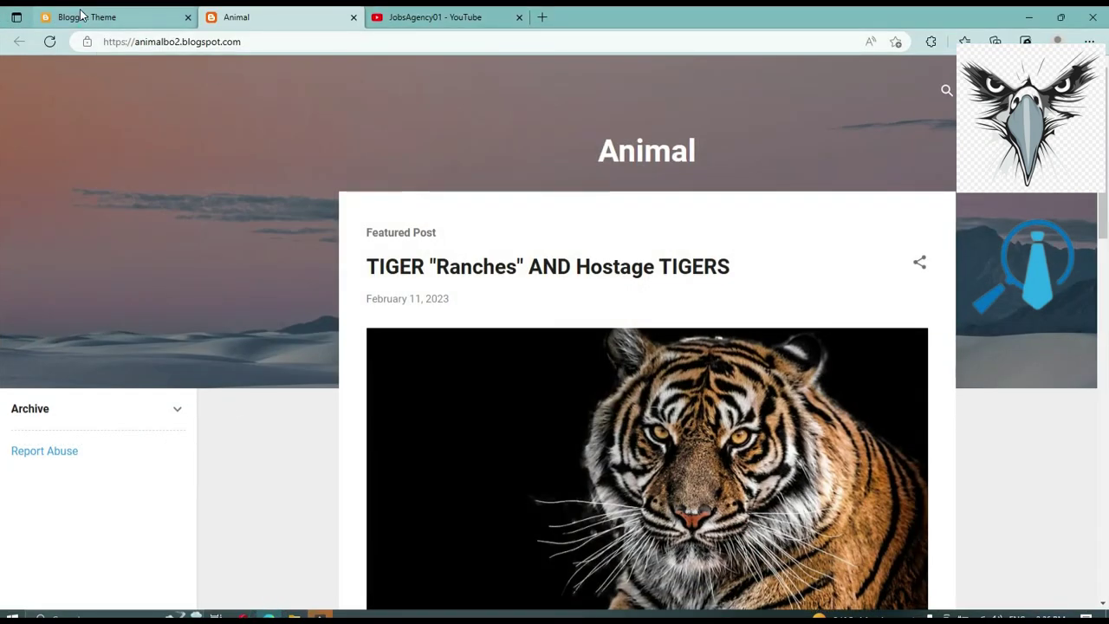
Step: View the current theme and the live blog's home page, and open the blog's gadget layout
click(81, 16)
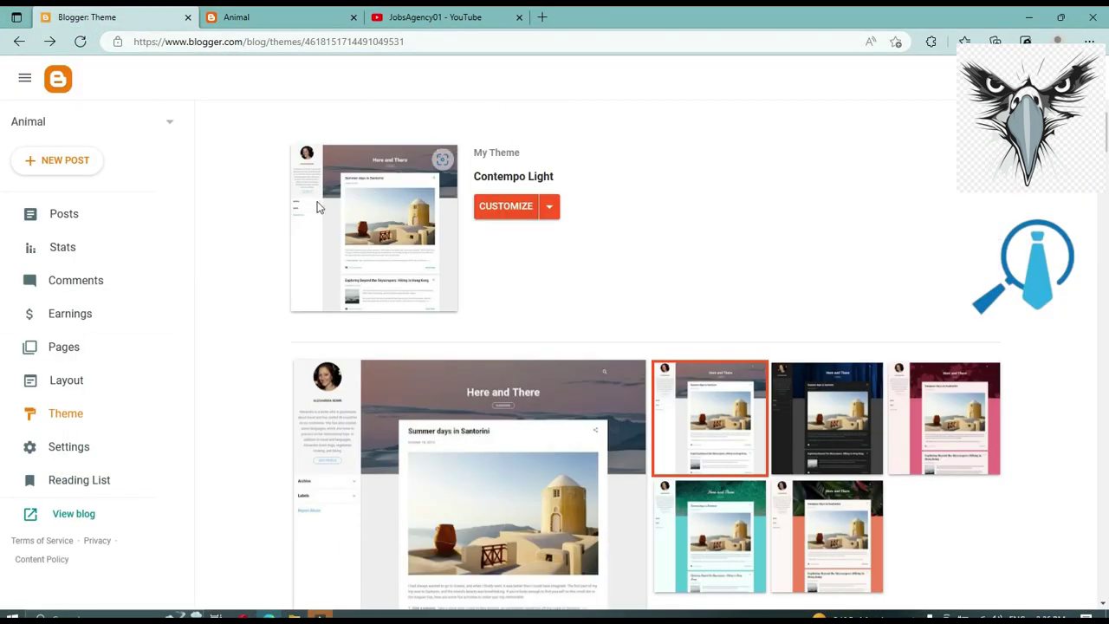
click(260, 17)
scroll(702, 295, down, 10)
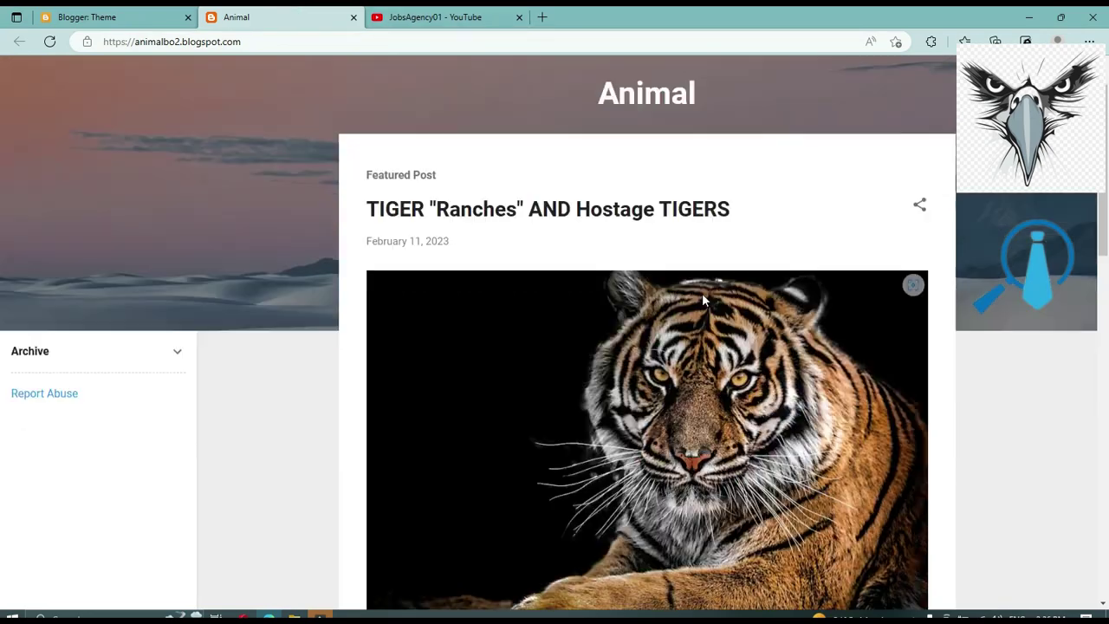
scroll(701, 299, up, 10)
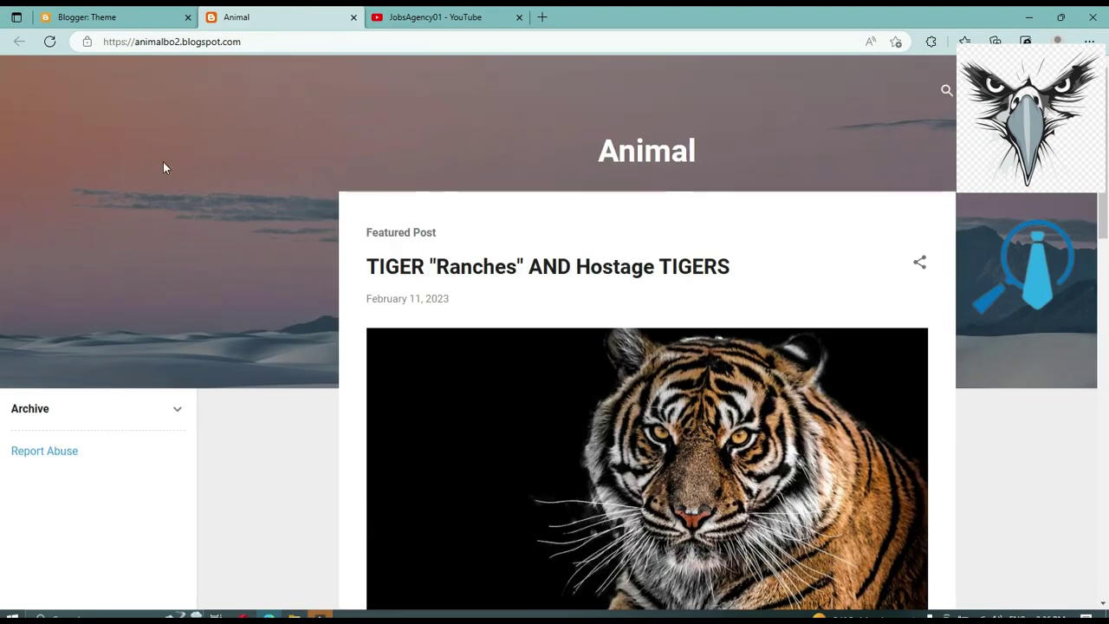
click(87, 18)
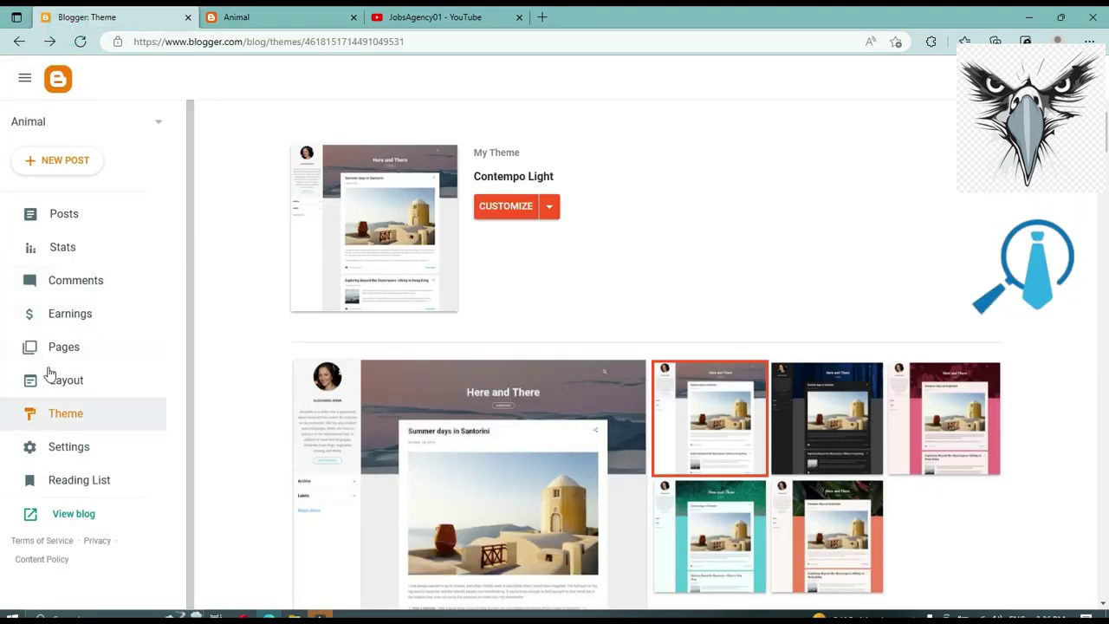
click(85, 385)
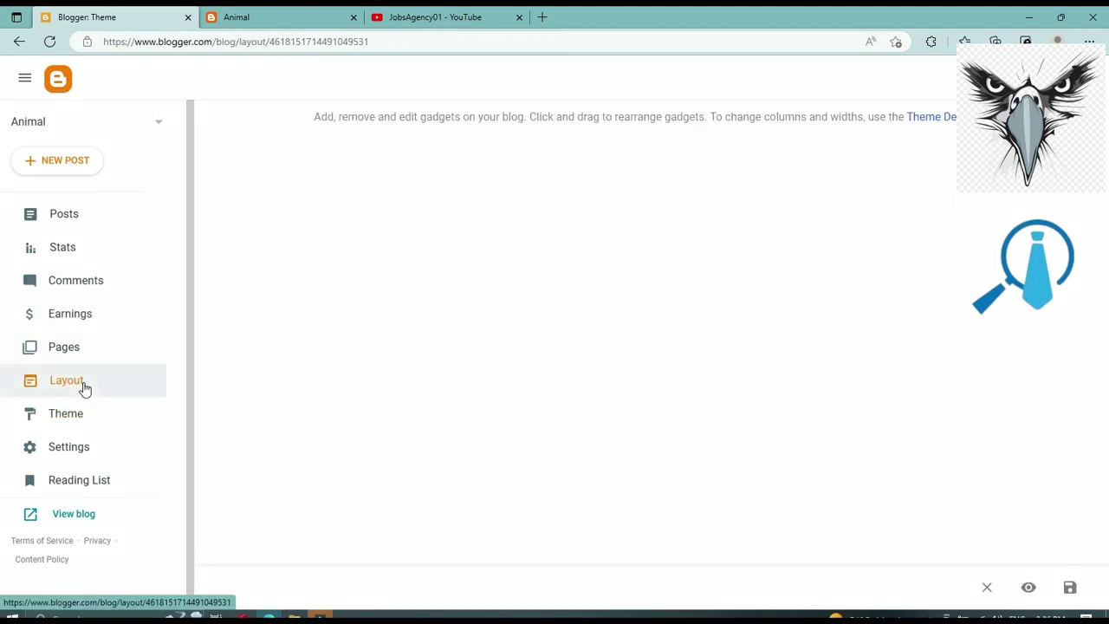
scroll(568, 247, down, 5)
scroll(562, 254, up, 8)
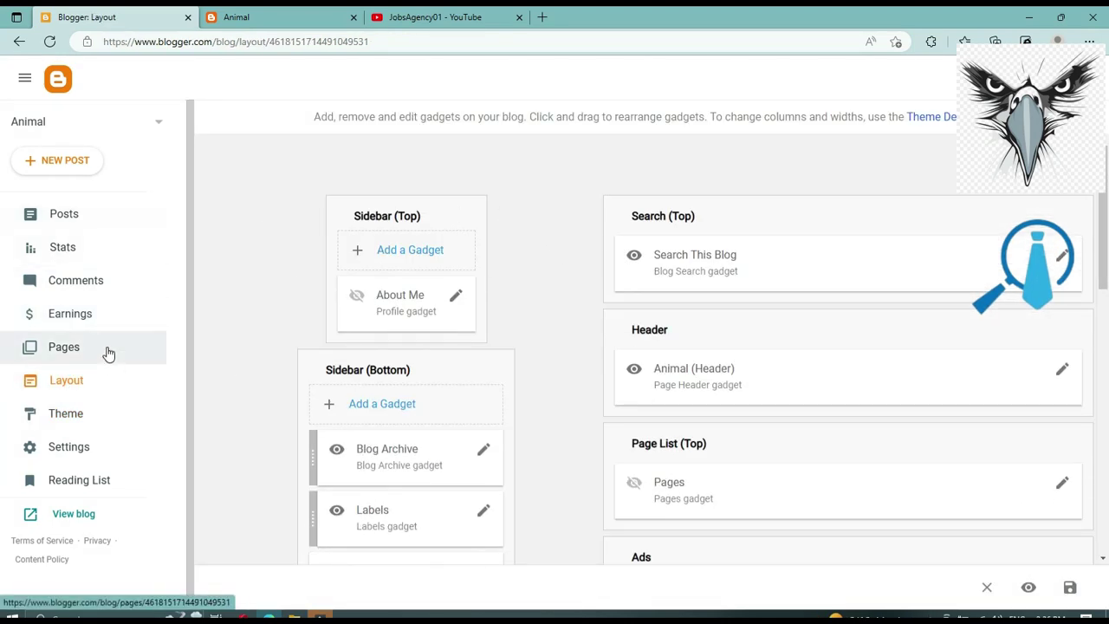
click(458, 297)
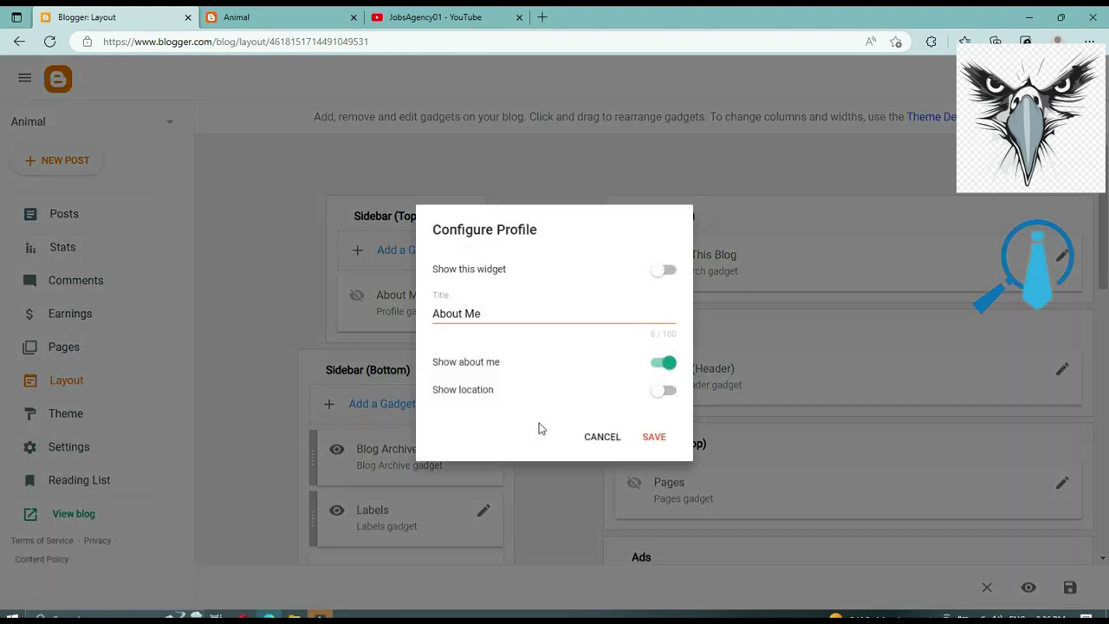
click(666, 366)
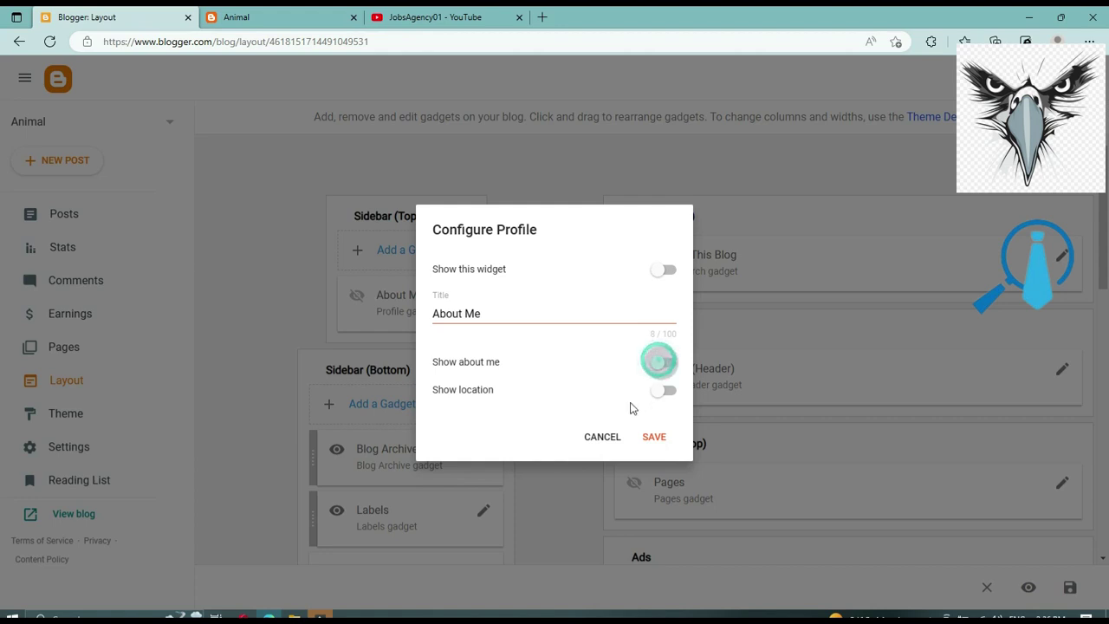
click(602, 440)
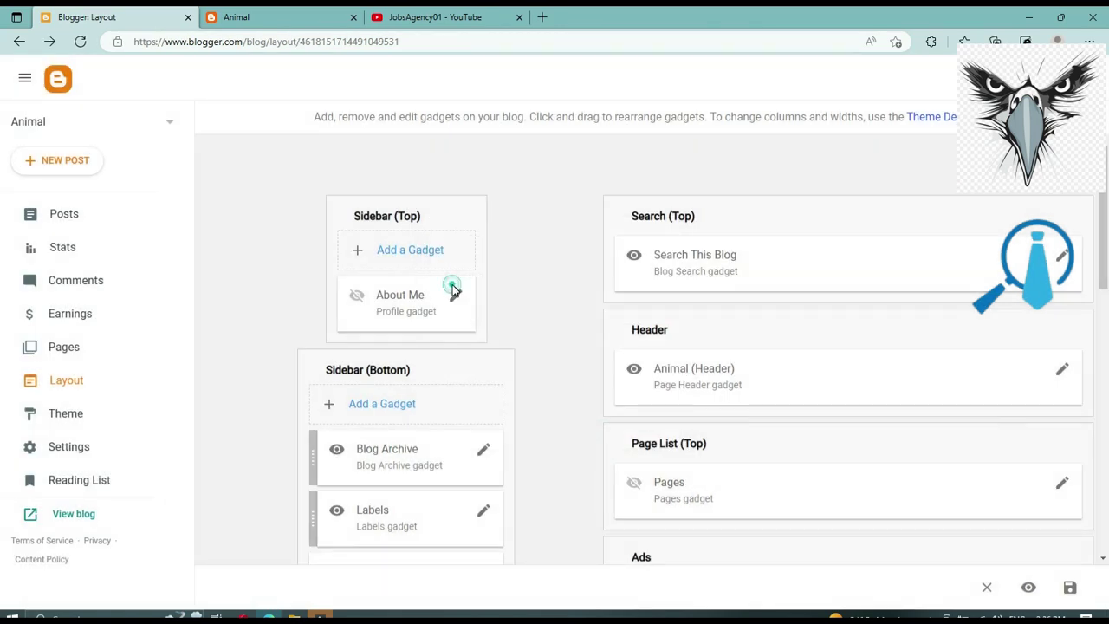
Step: Turn off Show about me in the About Me profile gadget of the top sidebar and save it
click(458, 298)
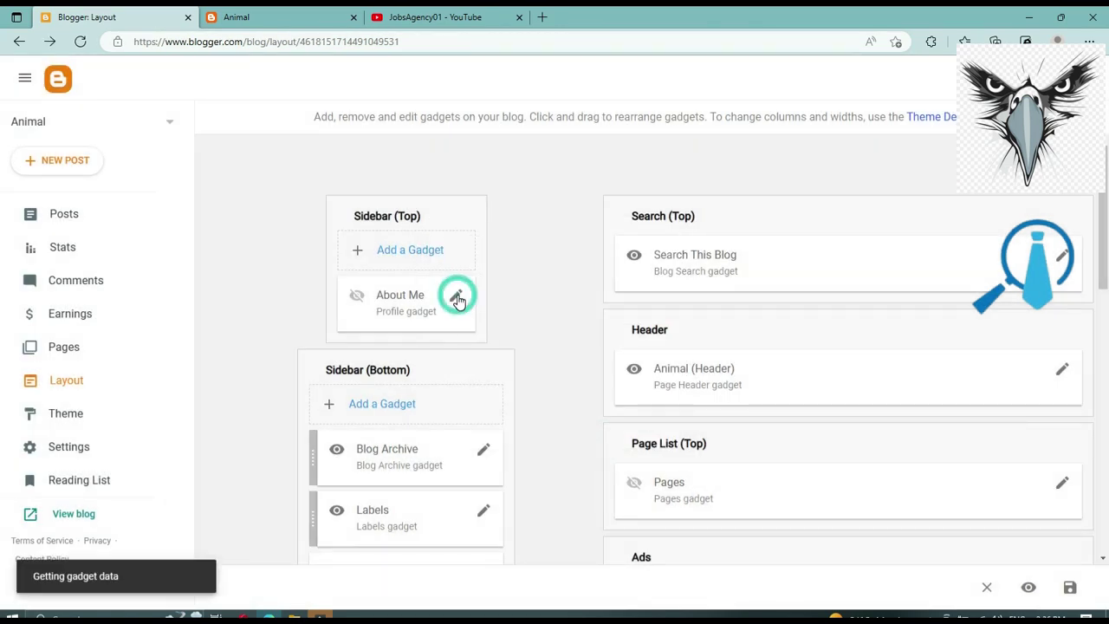
click(657, 368)
click(658, 438)
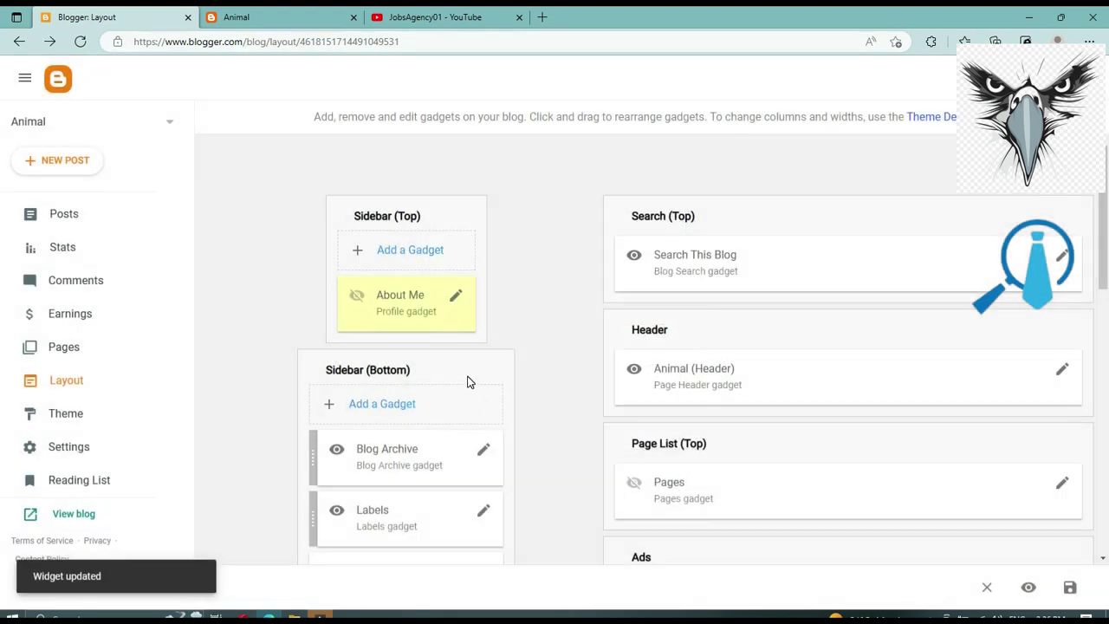
Step: Open the configuration of the Report Abuse gadget in the bottom sidebar
scroll(520, 416, down, 3)
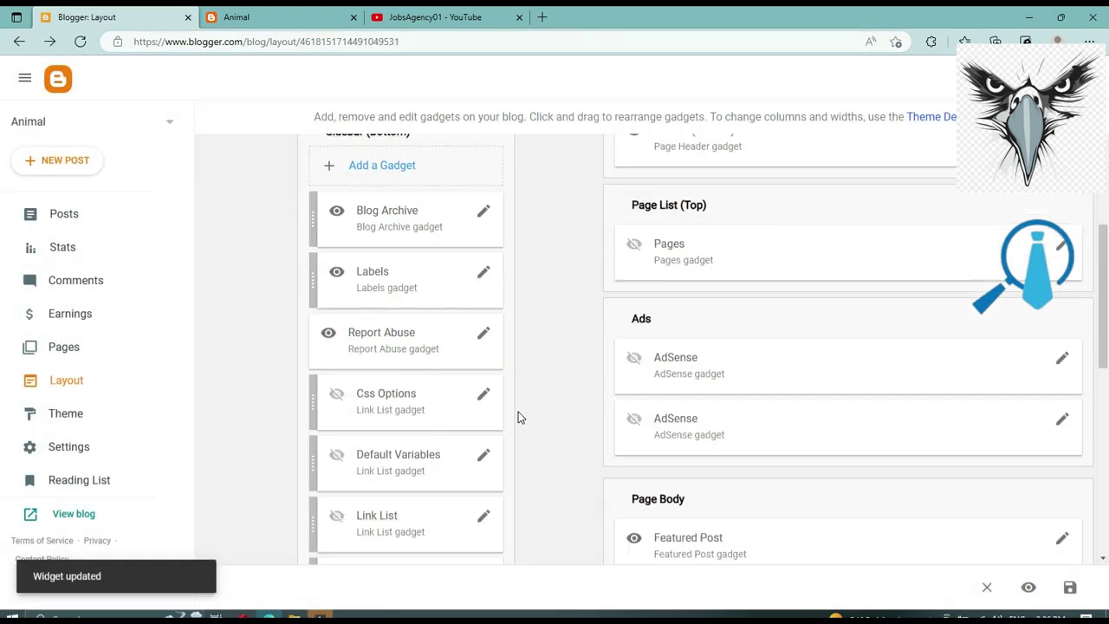
click(483, 311)
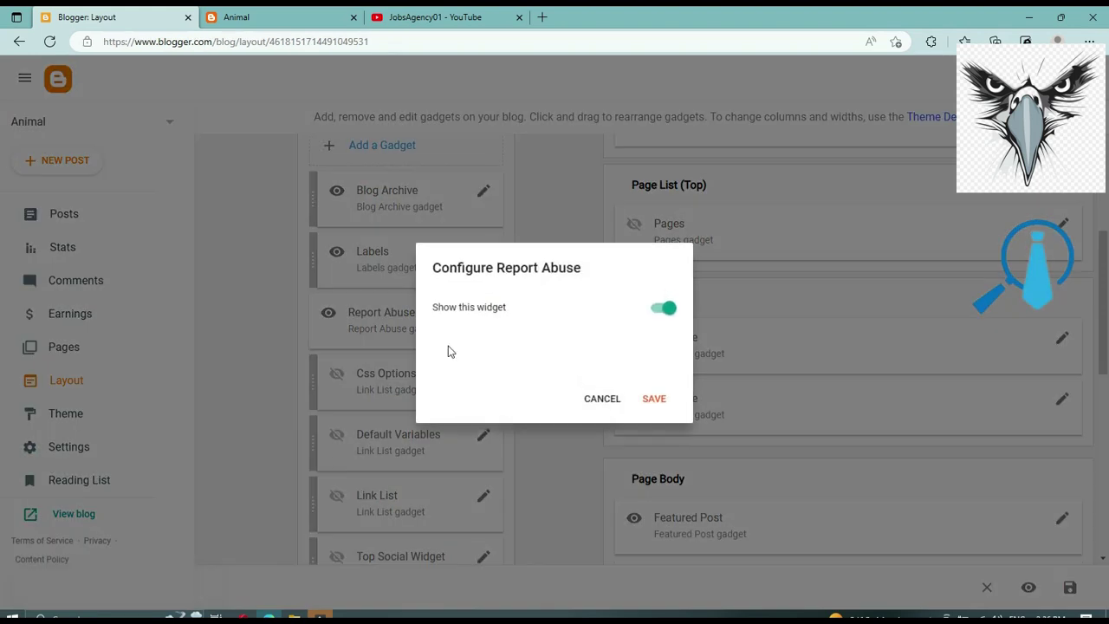
Step: Hide the Report Abuse gadget and remove the Css Options gadget from the blog layout
click(657, 313)
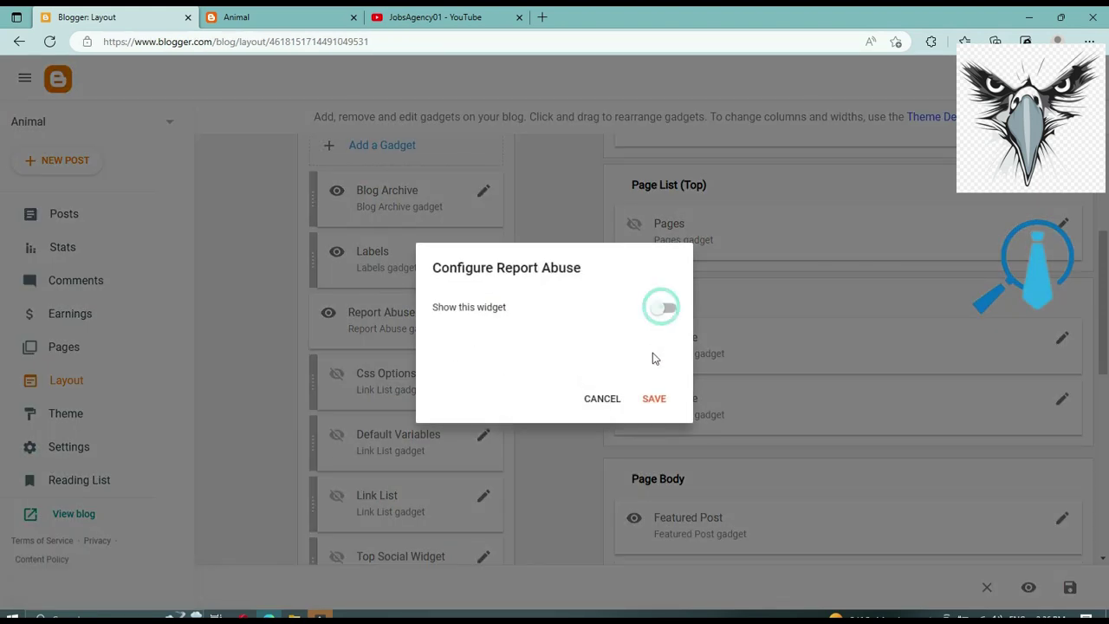
click(654, 404)
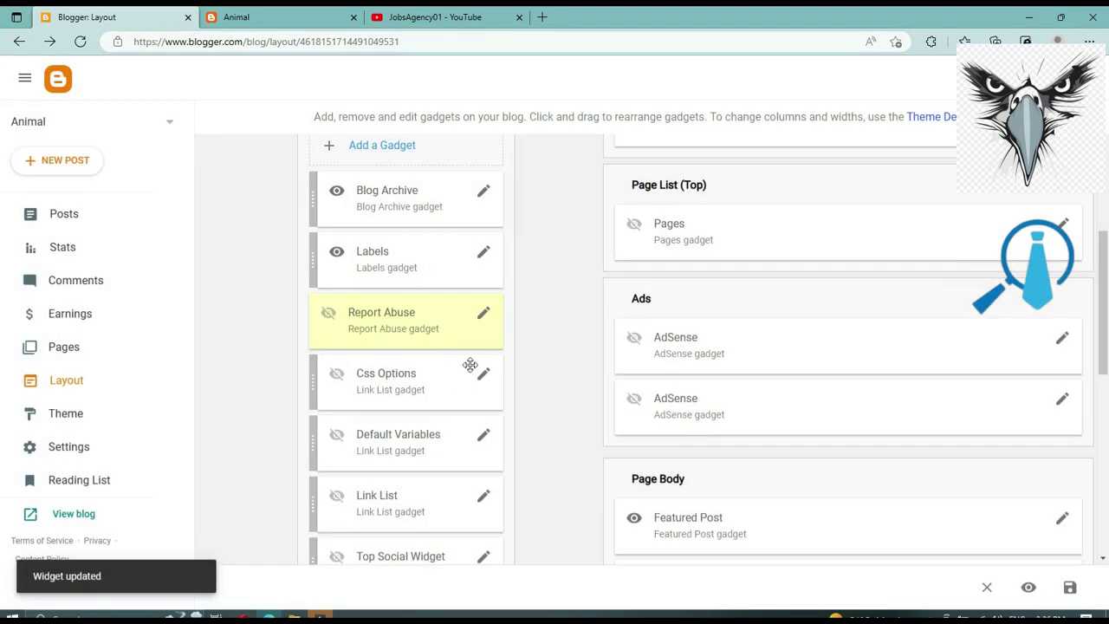
click(484, 374)
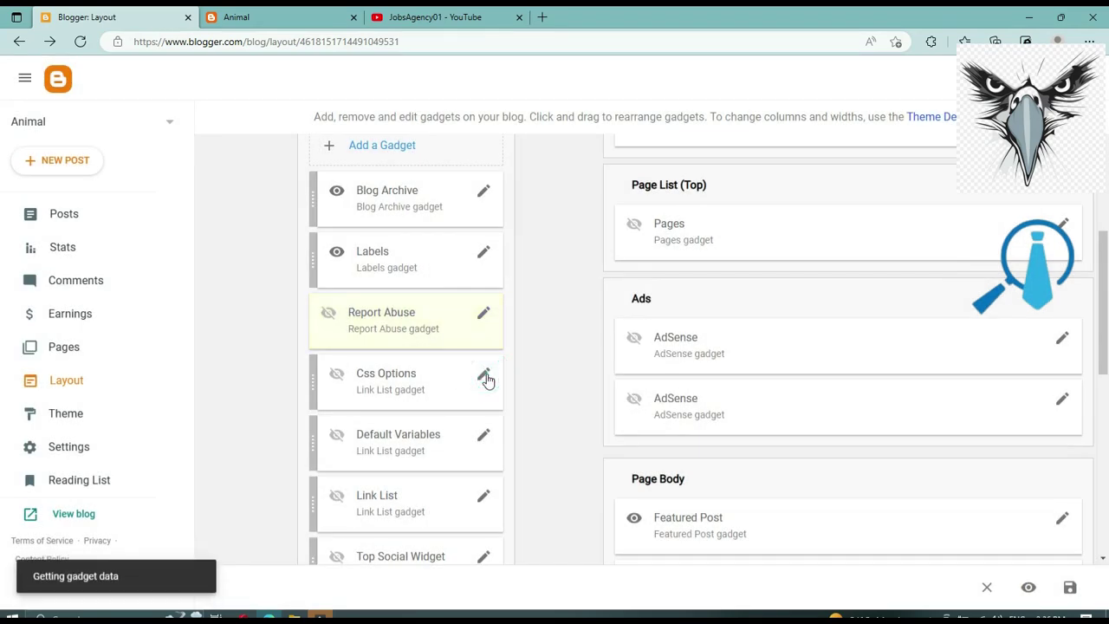
click(546, 515)
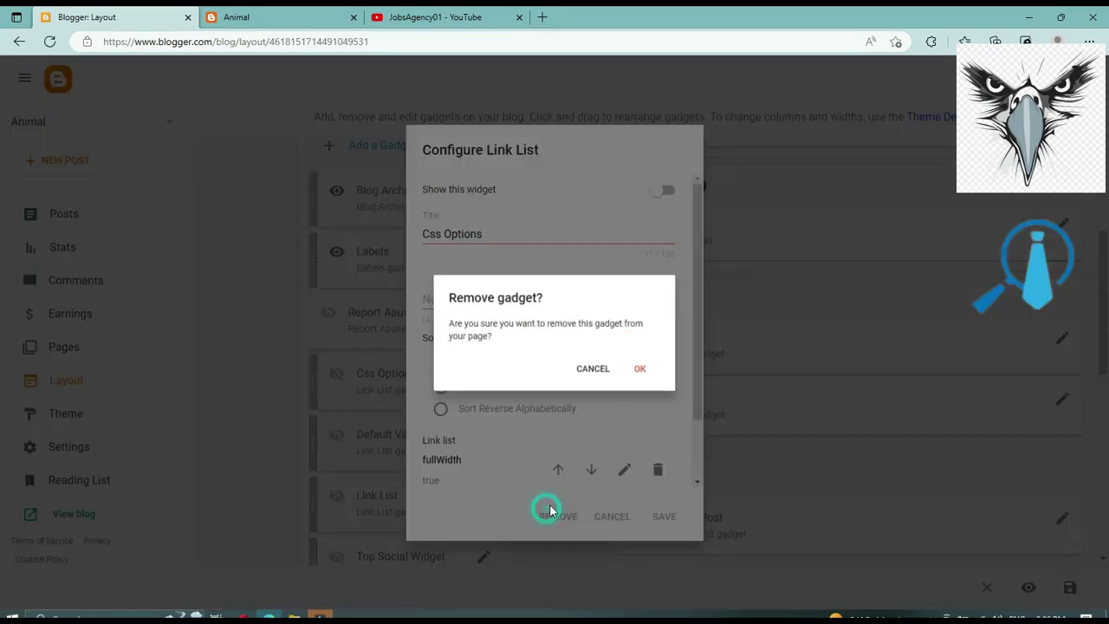
click(648, 375)
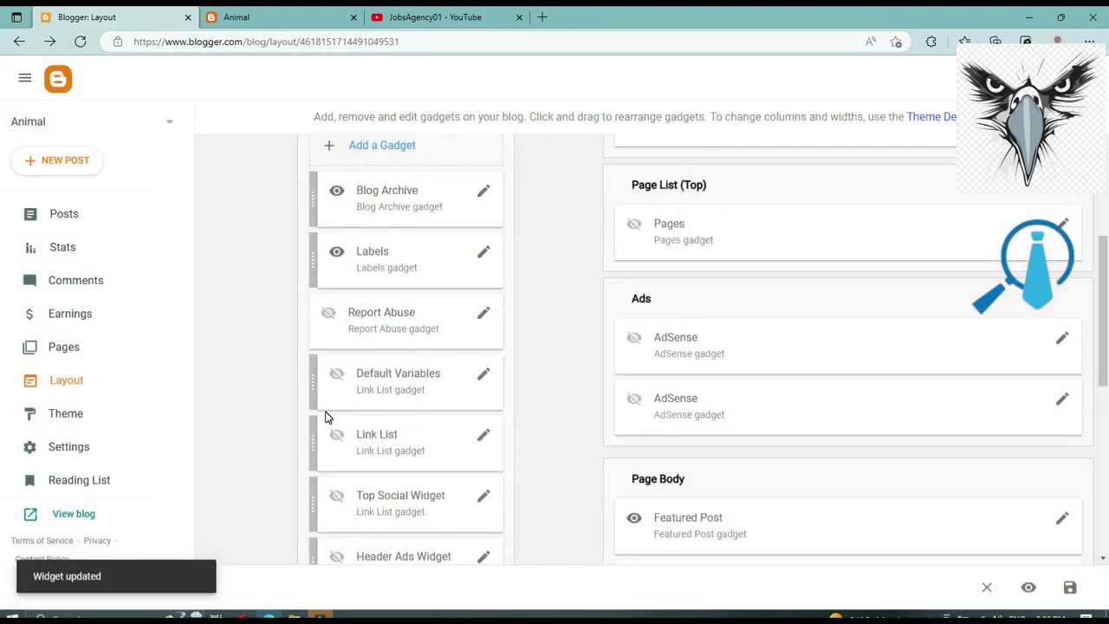
scroll(379, 374, down, 2)
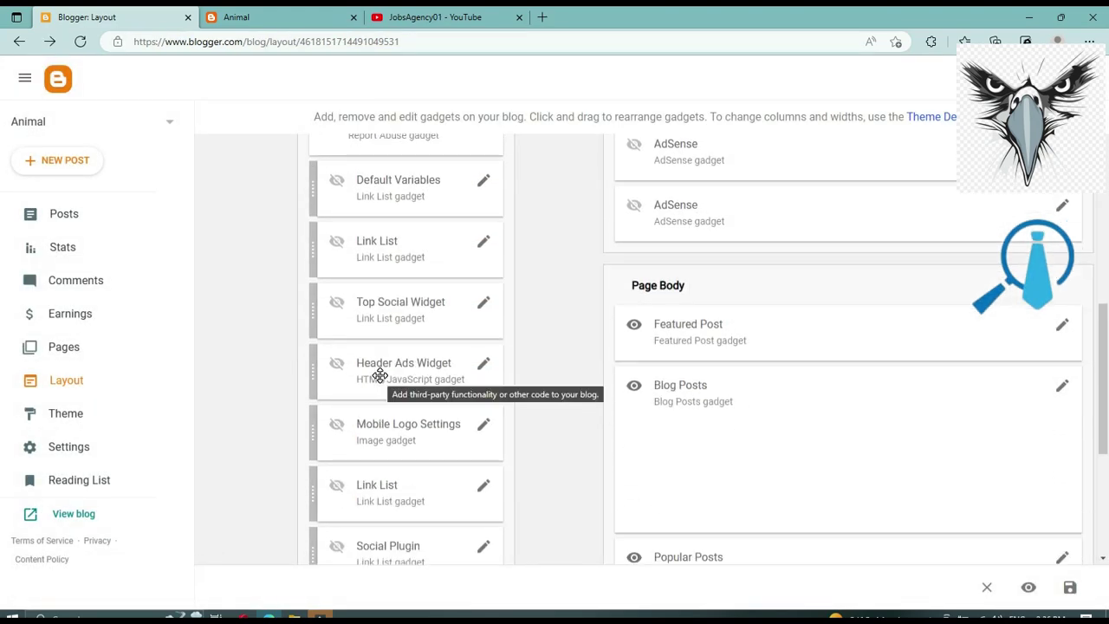
scroll(491, 209, up, 1)
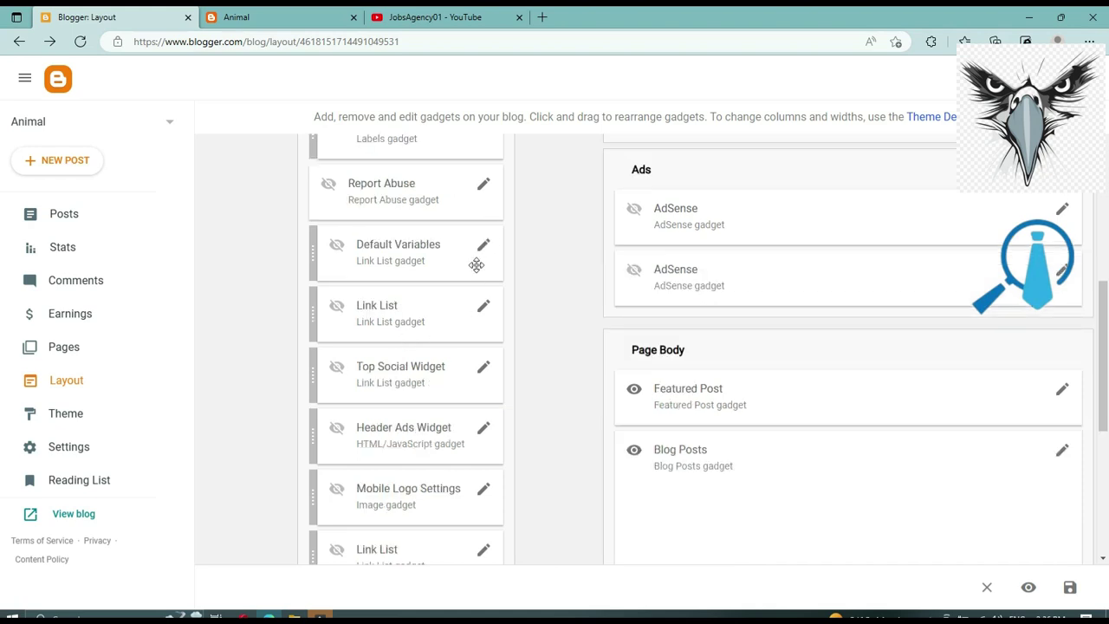
Step: Open the Contempo Light theme's HTML for editing and clear all of its existing code
click(66, 419)
click(550, 208)
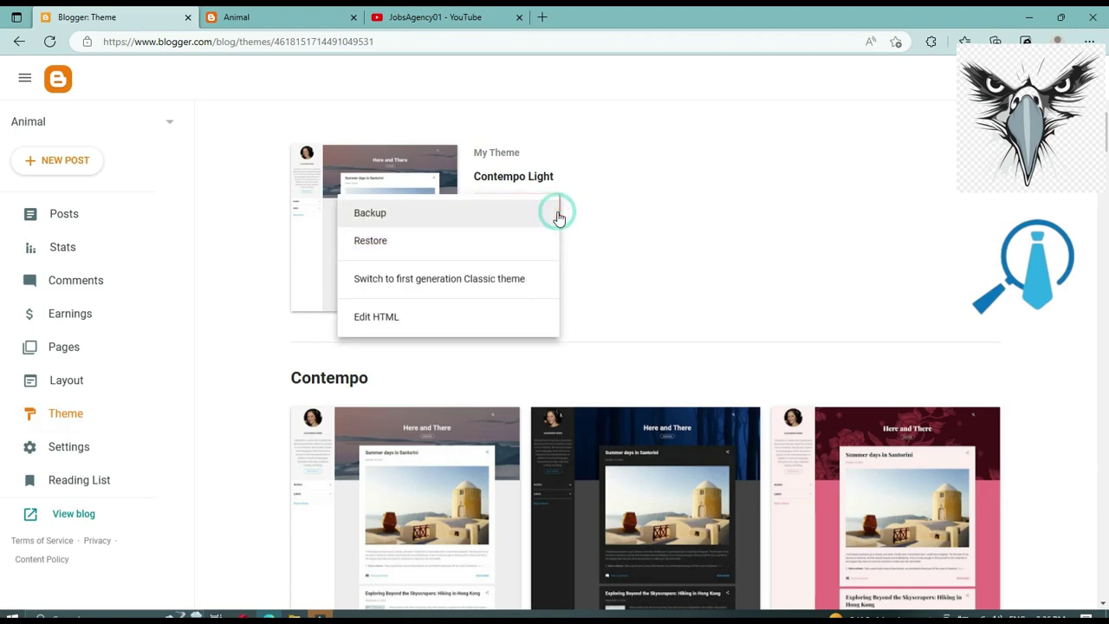
click(404, 316)
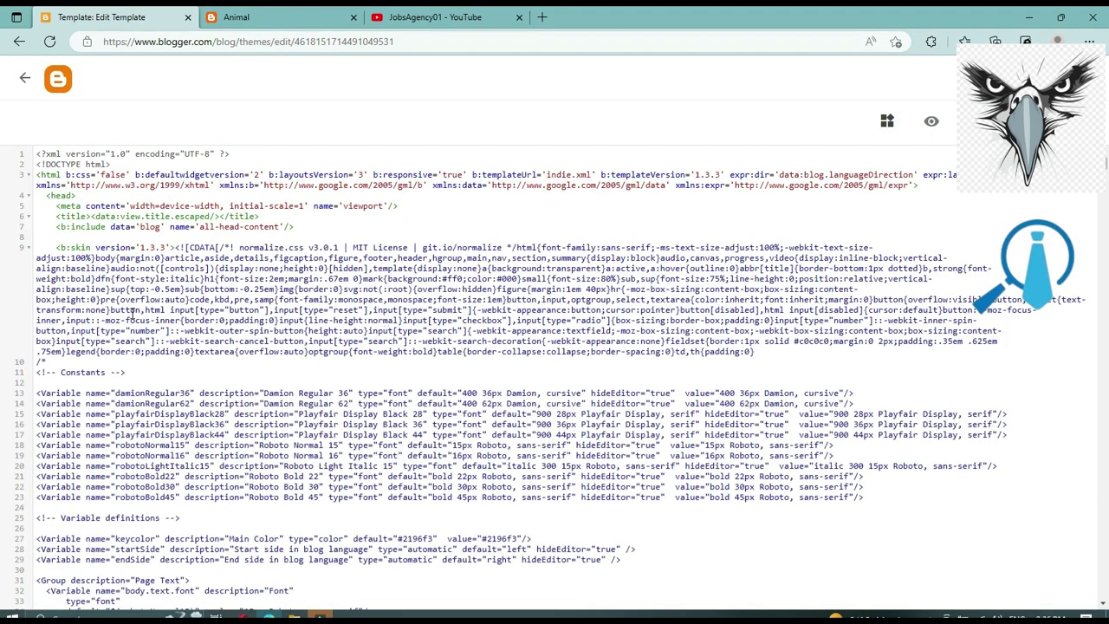
click(344, 334)
key(ctrl+a)
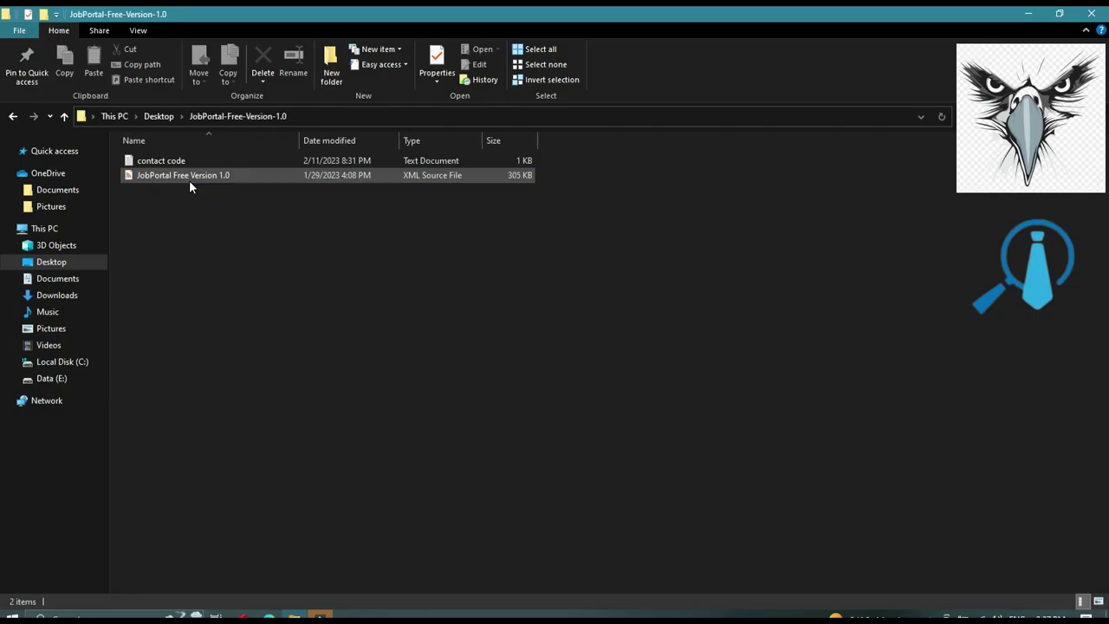
Step: Open the JobPortal Free Version 1.0 XML file from the JobPortal-Free-Version-1.0 folder in Visual Studio Code and copy its entire code
double_click(189, 180)
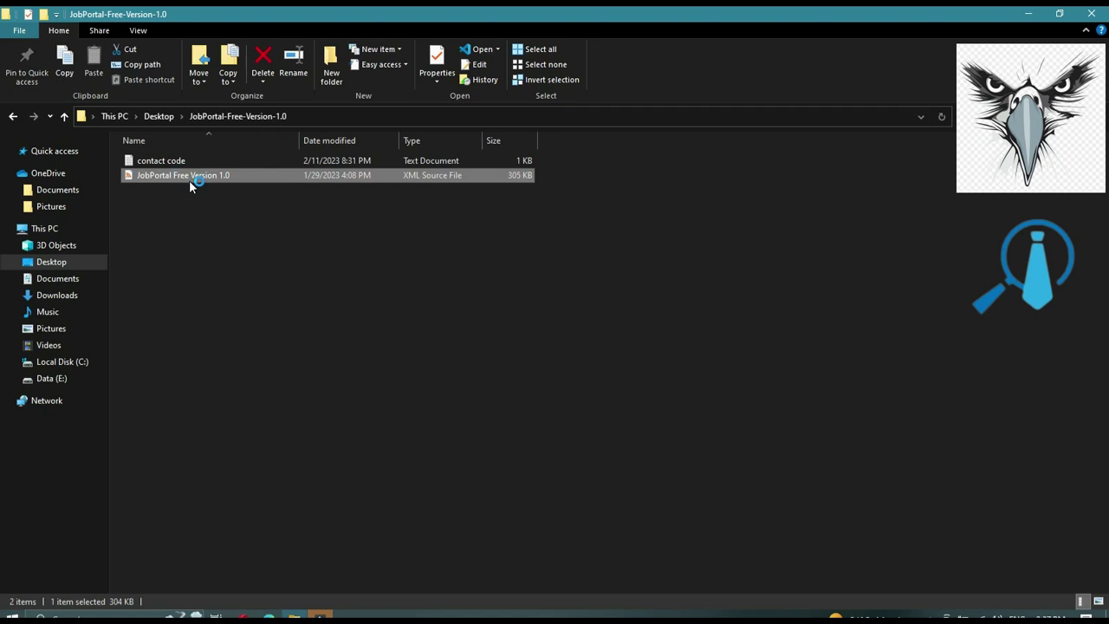
click(1029, 15)
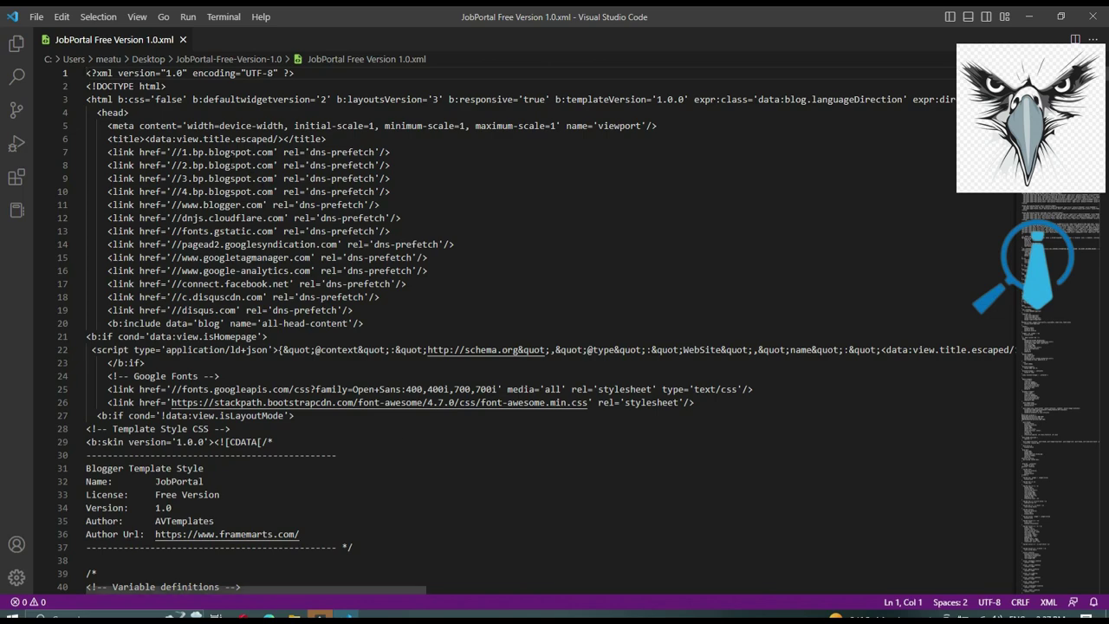
click(230, 164)
key(ctrl+a)
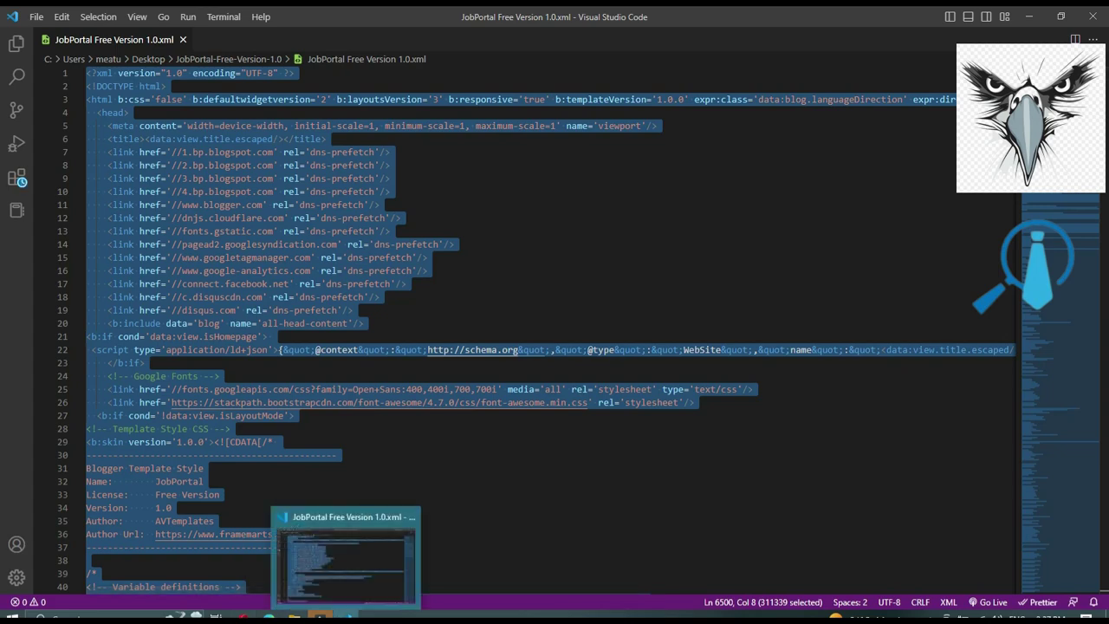
click(347, 616)
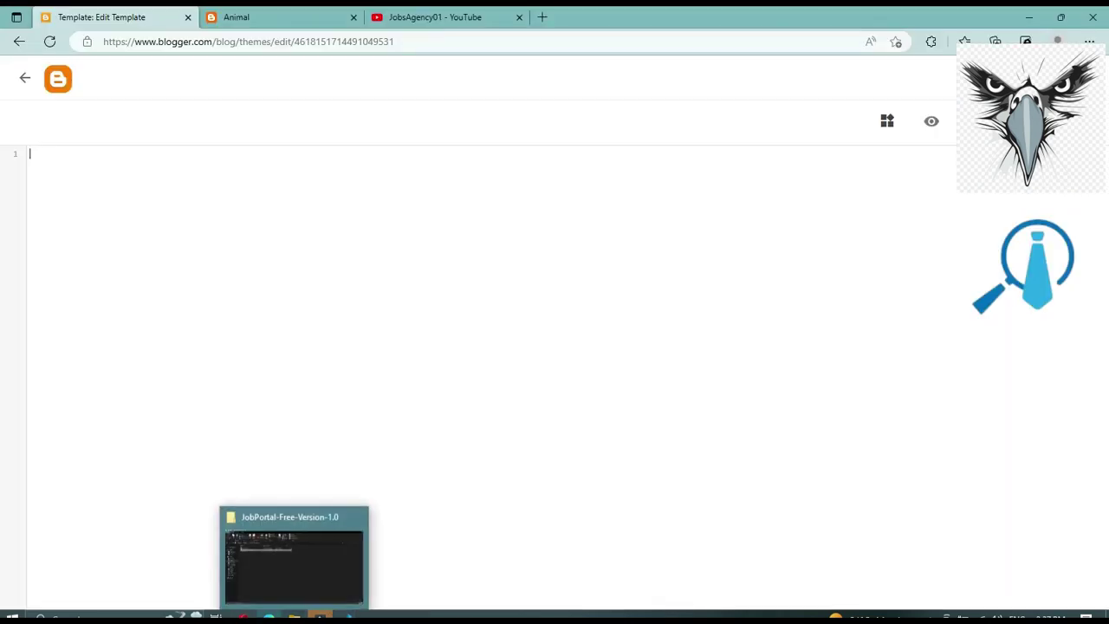
click(346, 616)
right_click(289, 362)
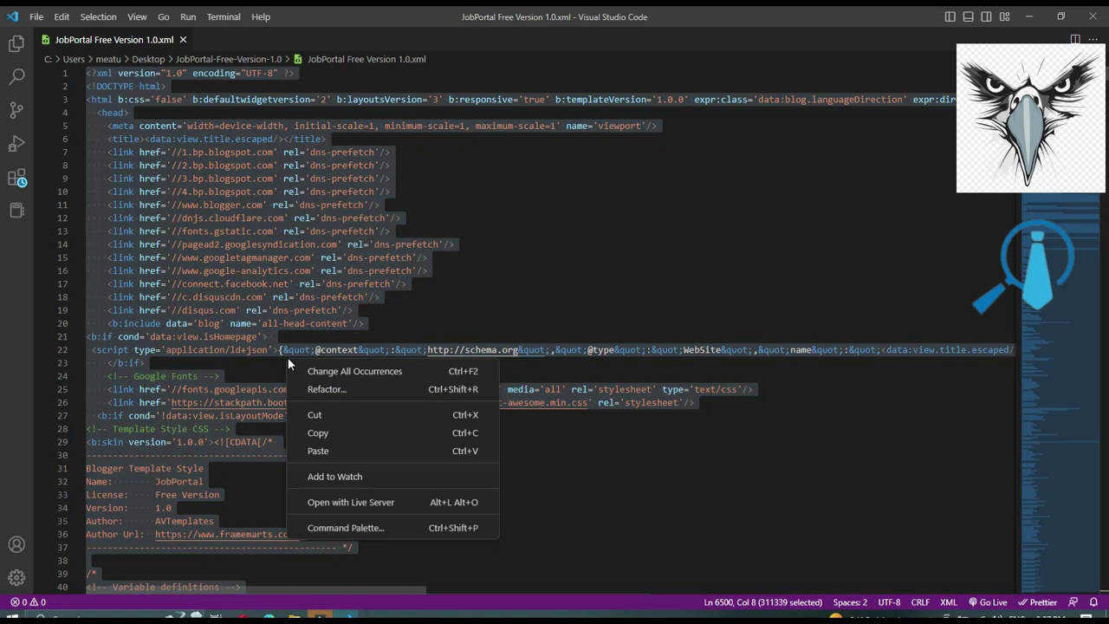
click(379, 434)
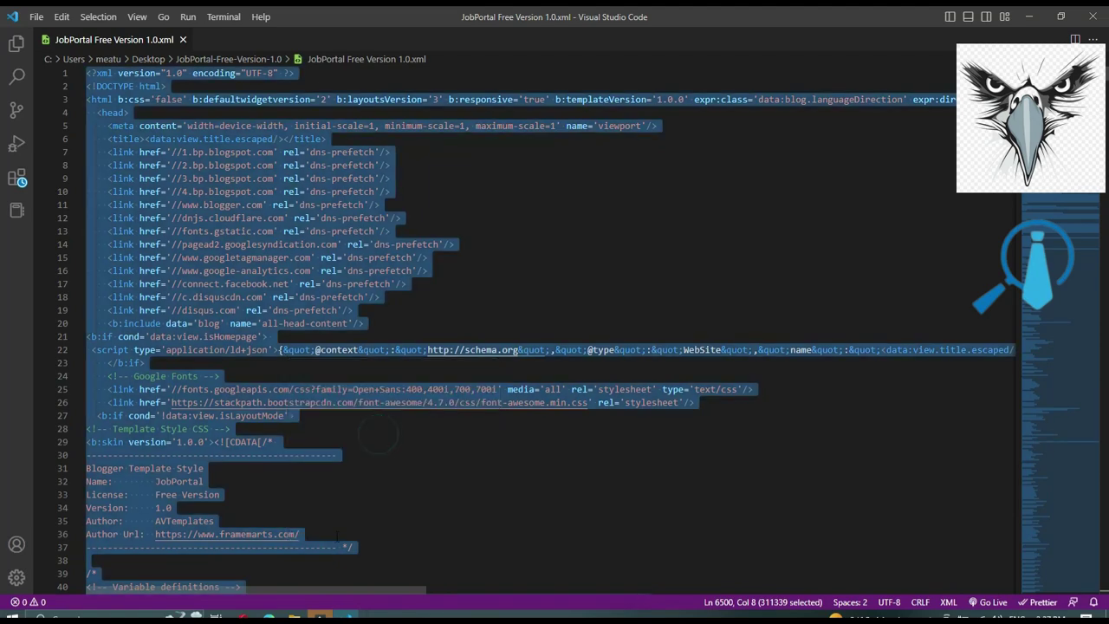
Step: Switch back to Blogger, paste the copied JobPortal code into the empty theme HTML editor and save the theme
click(269, 616)
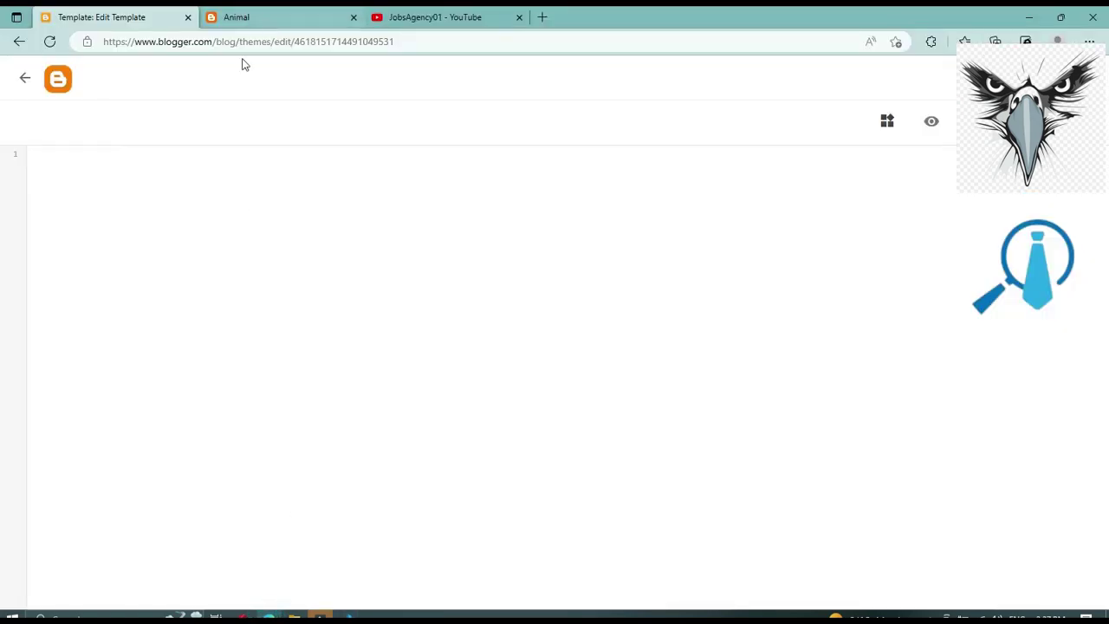
right_click(134, 176)
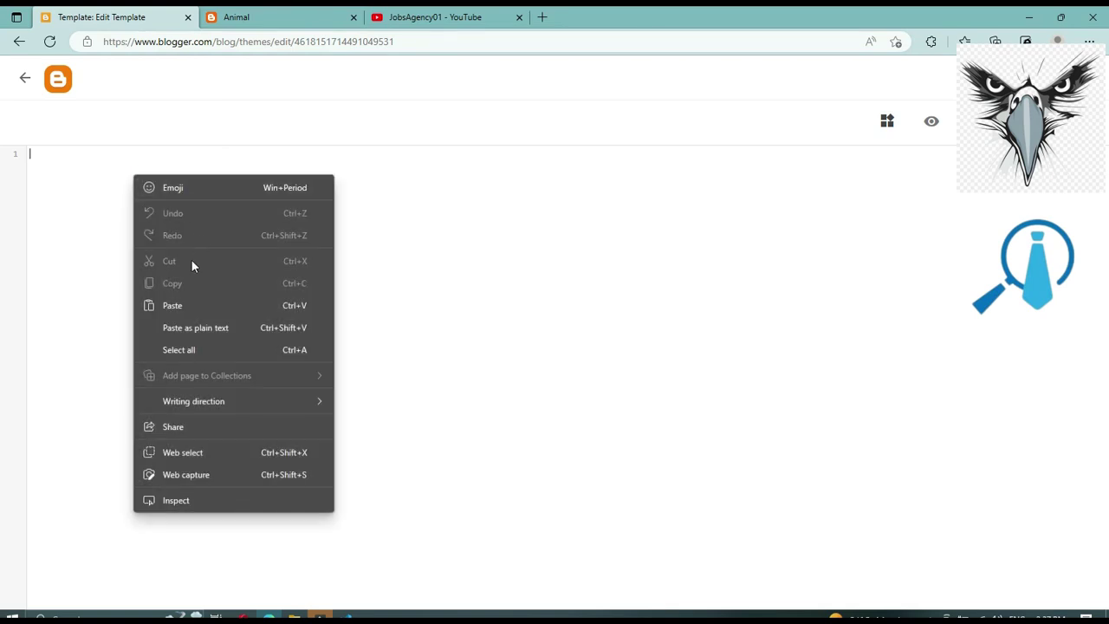
click(189, 307)
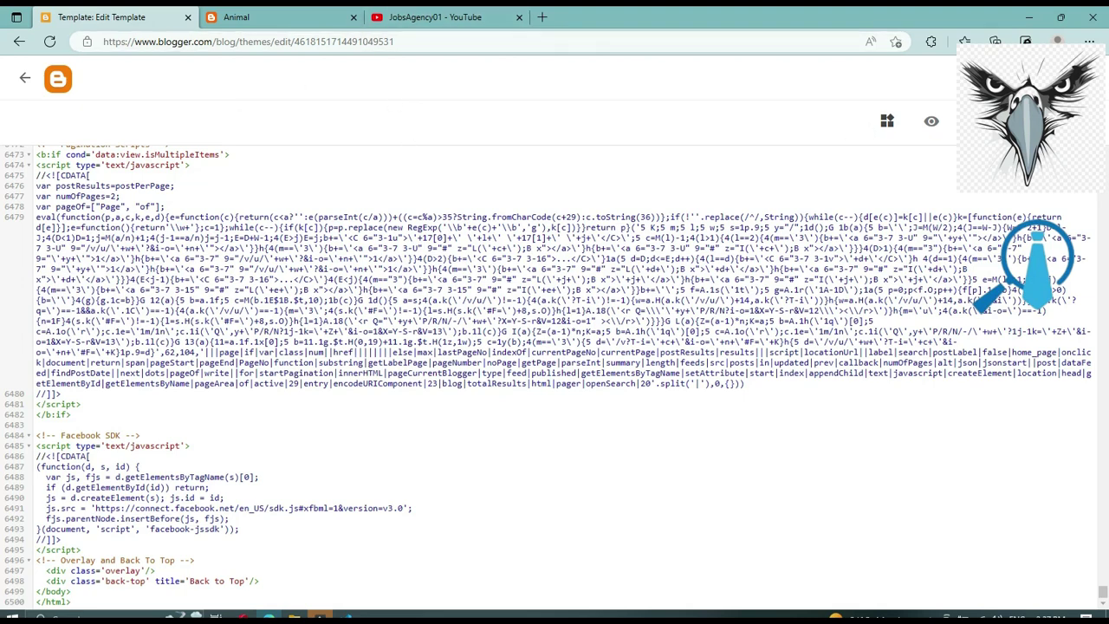
click(976, 120)
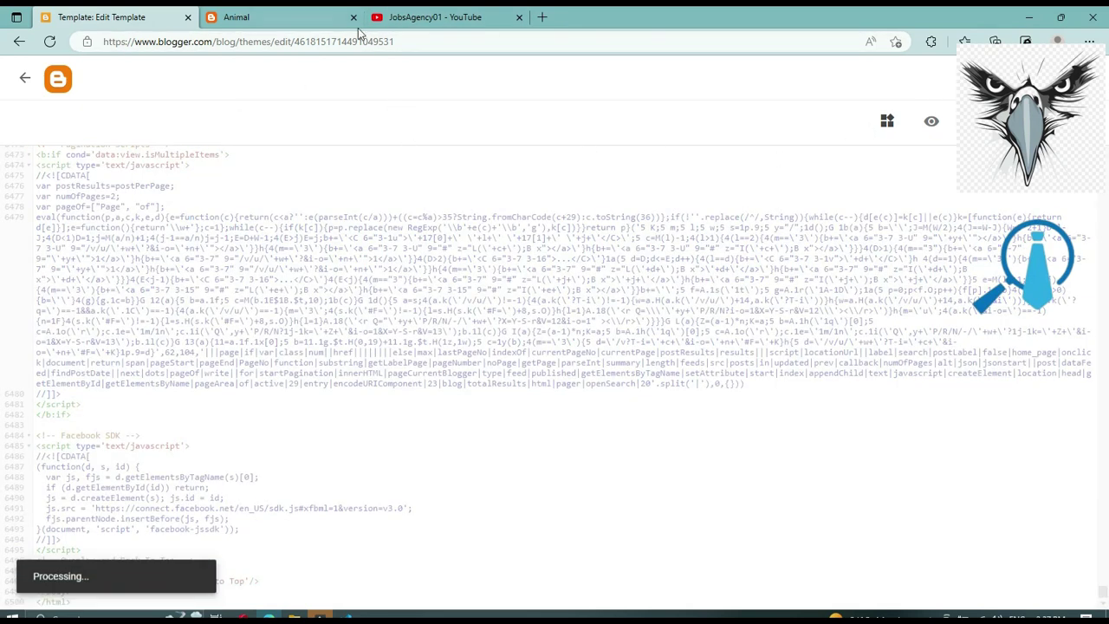
Step: Look through the live Animal blog page from its featured post down to its end
click(312, 17)
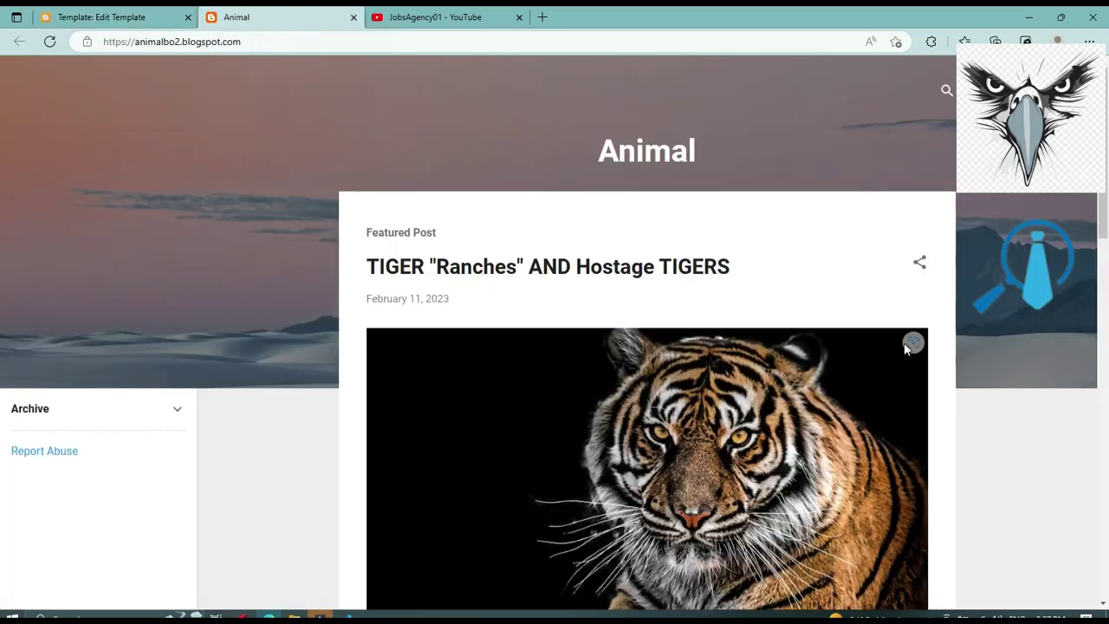
scroll(454, 174, down, 5)
scroll(458, 198, down, 5)
scroll(458, 199, up, 15)
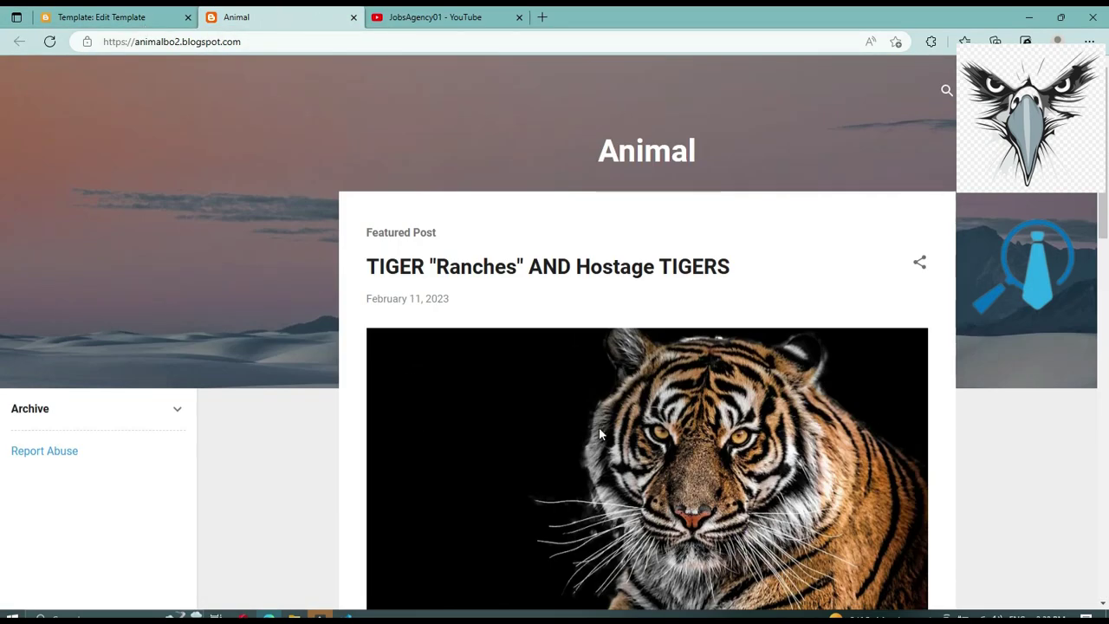
scroll(532, 255, down, 10)
scroll(532, 268, up, 10)
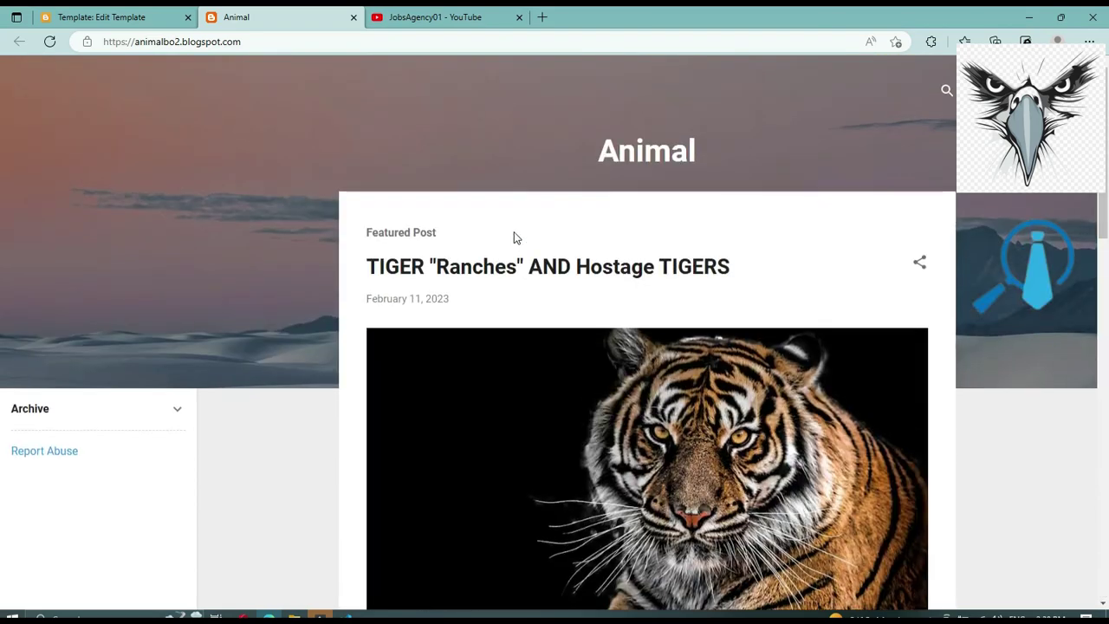
Step: Return to the theme overview, reload it and the live Animal blog, and examine the blog's header, posts and sidebar
click(109, 18)
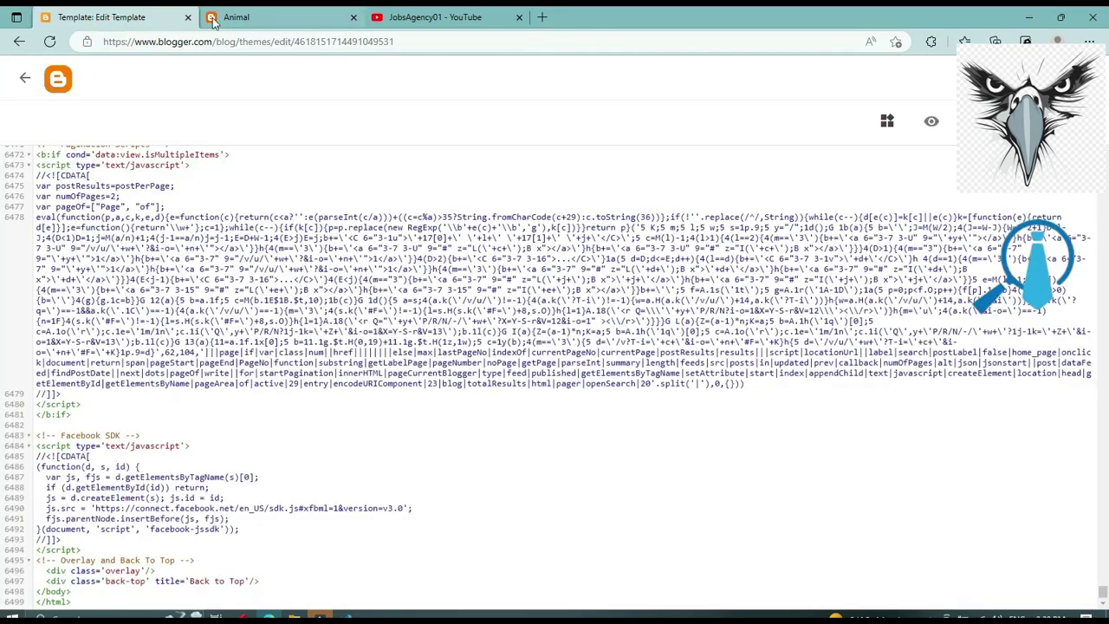
click(25, 77)
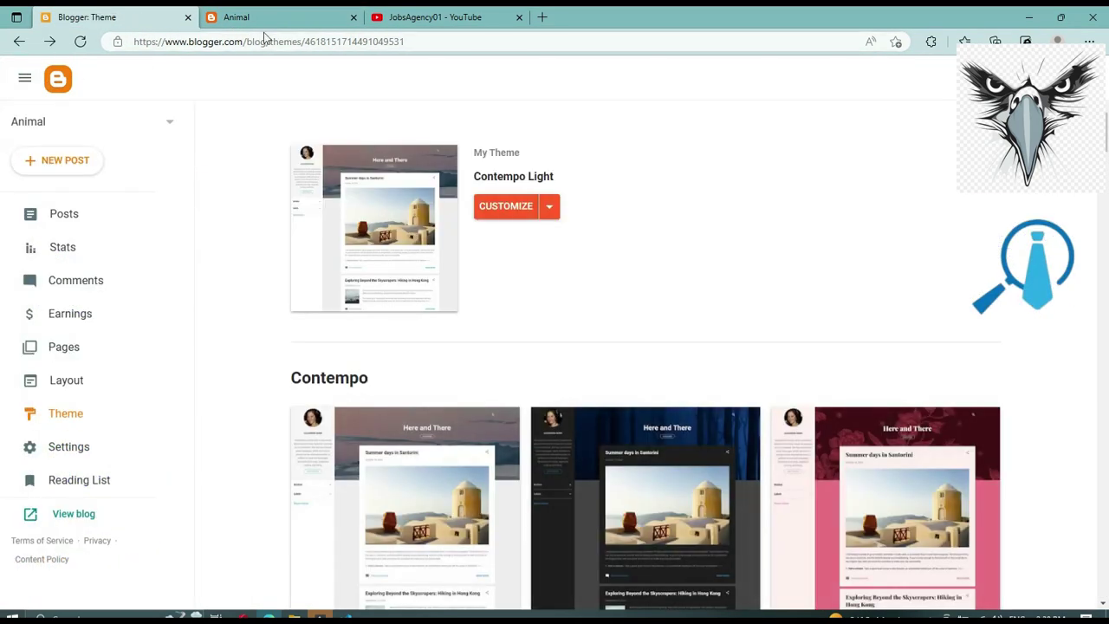
click(80, 42)
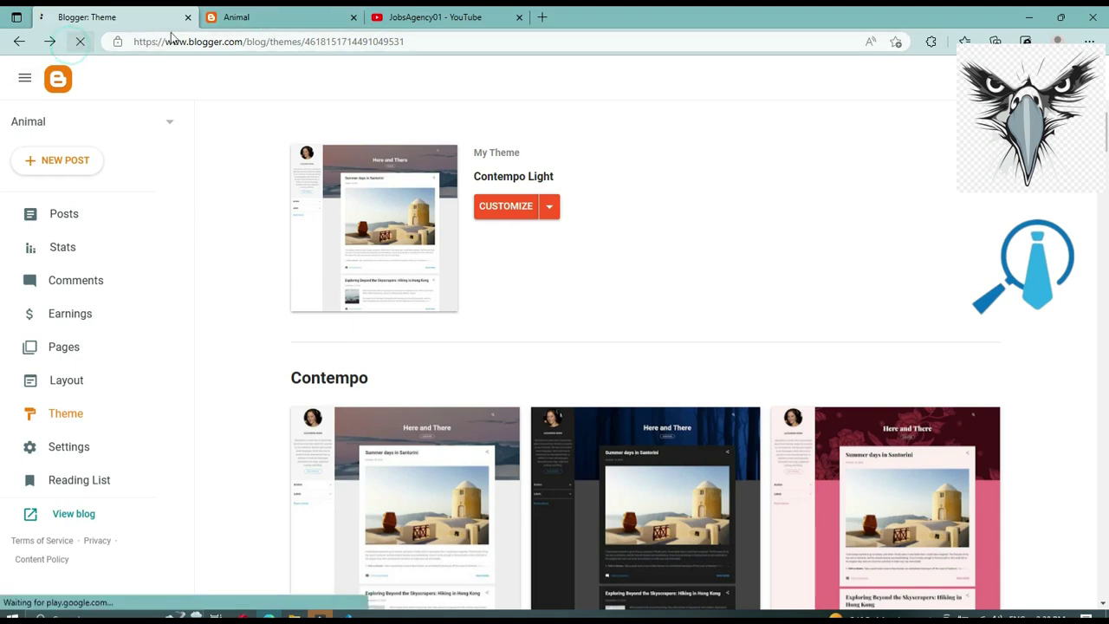
click(230, 29)
click(52, 42)
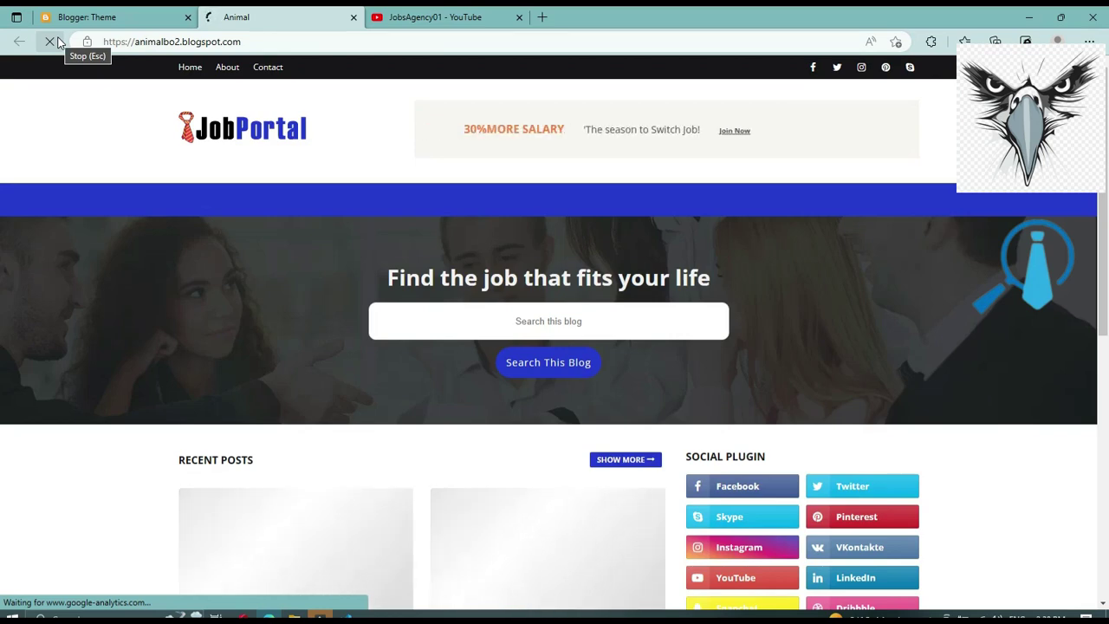
scroll(564, 240, down, 5)
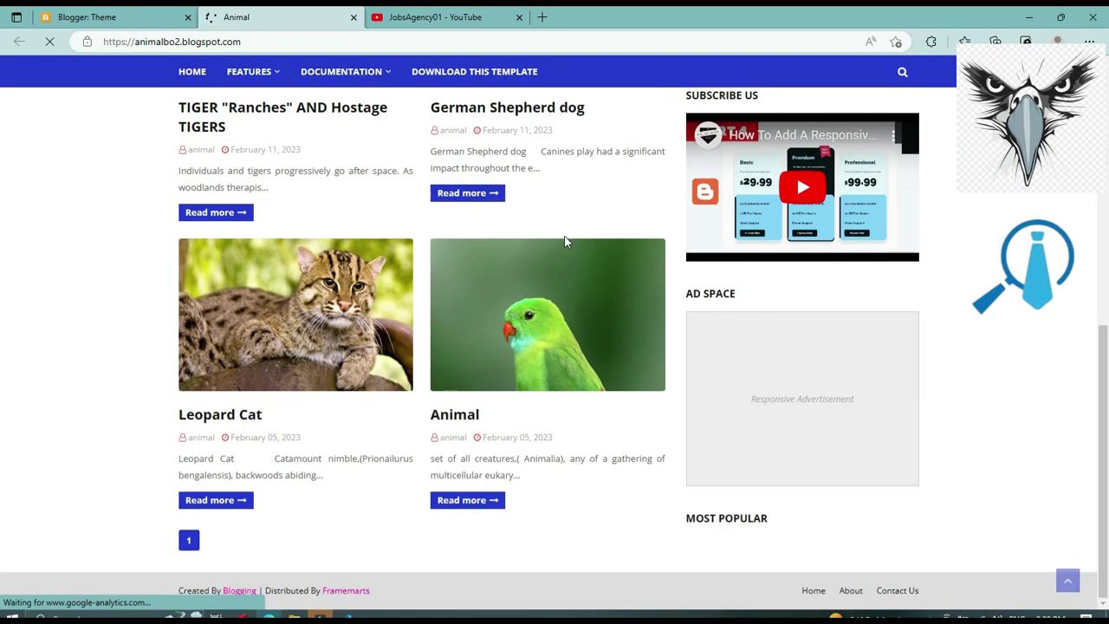
scroll(564, 242, up, 10)
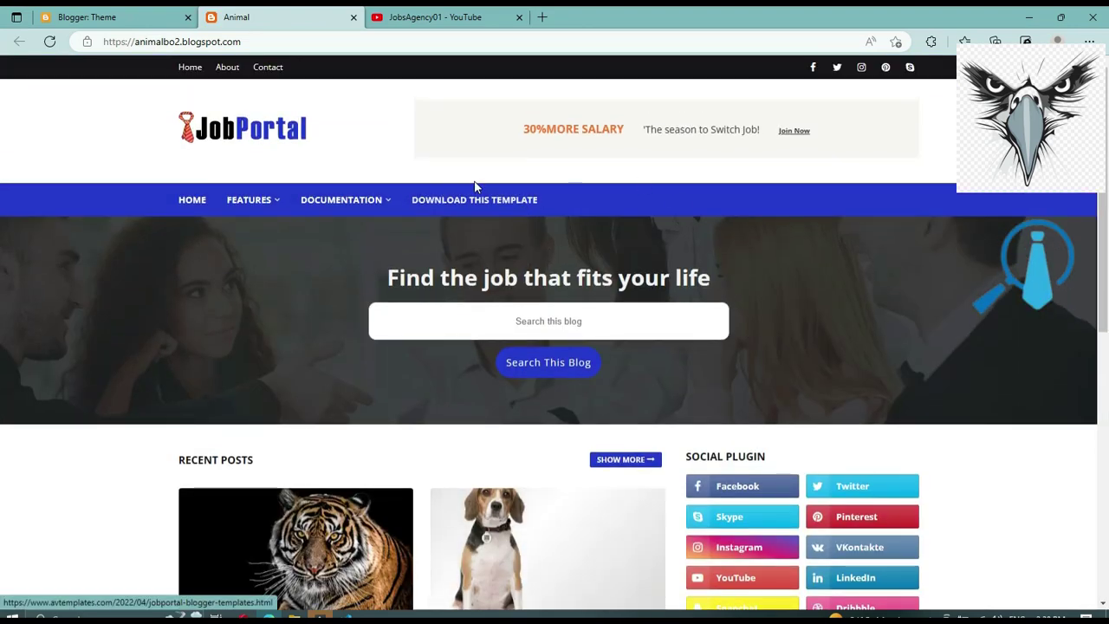
scroll(408, 190, down, 4)
scroll(456, 248, down, 2)
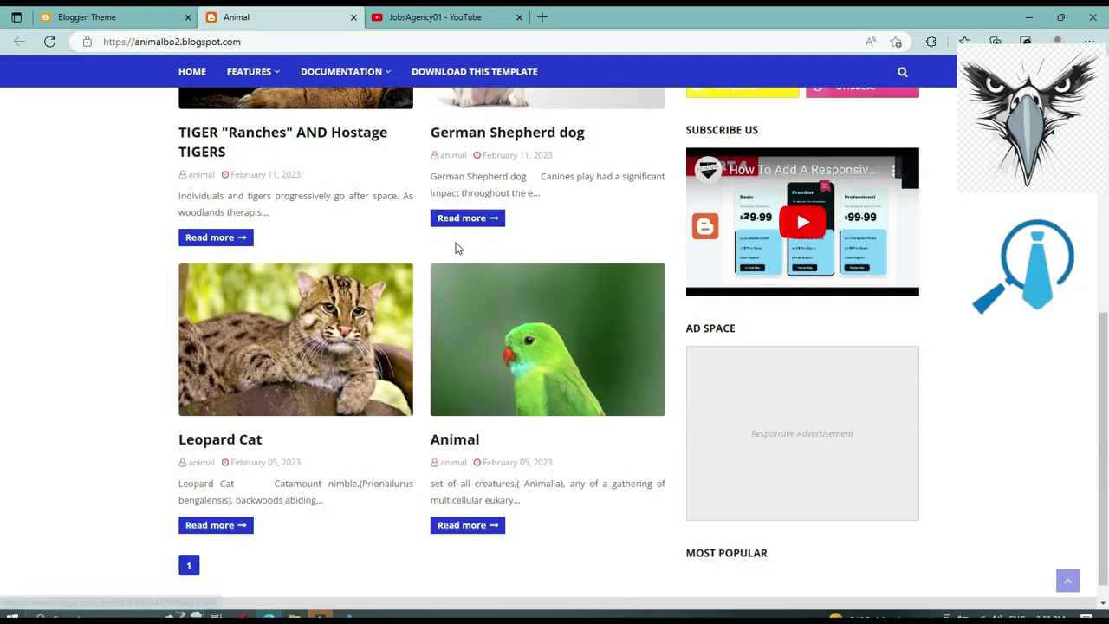
scroll(486, 252, up, 5)
scroll(388, 243, up, 2)
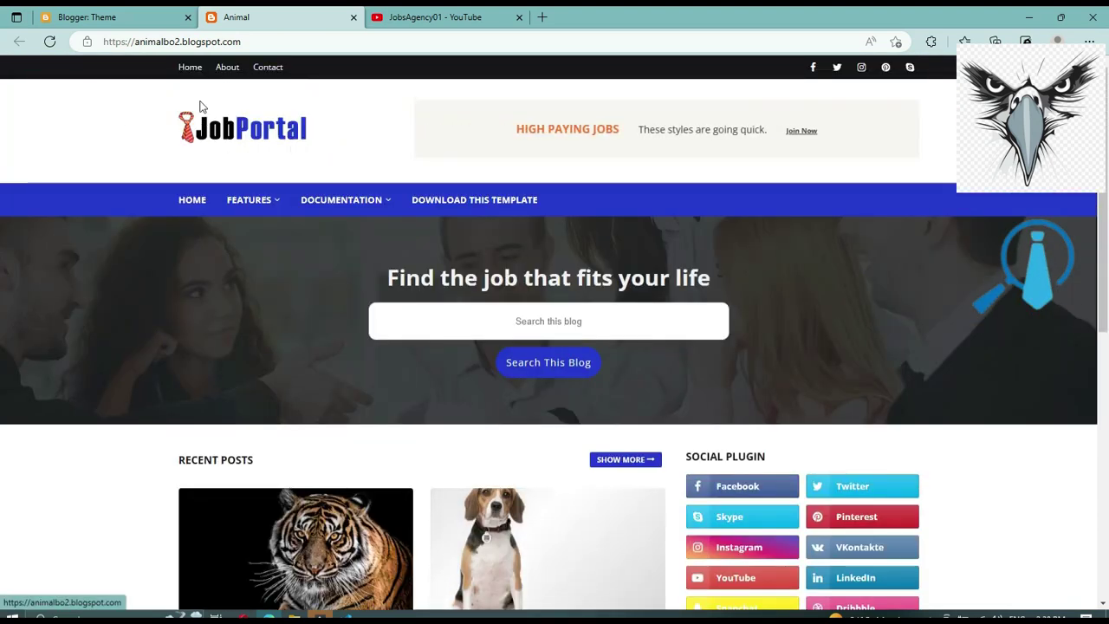
Step: Return to Blogger and open the Animal blog's layout at its navigation, header logo and main menu gadgets
click(97, 18)
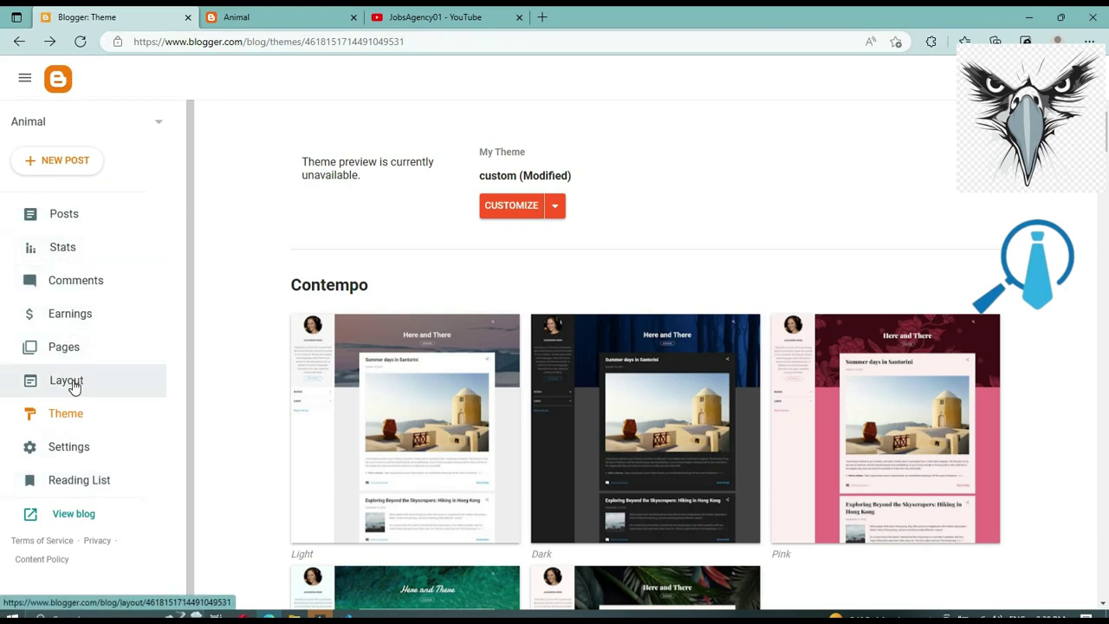
click(71, 350)
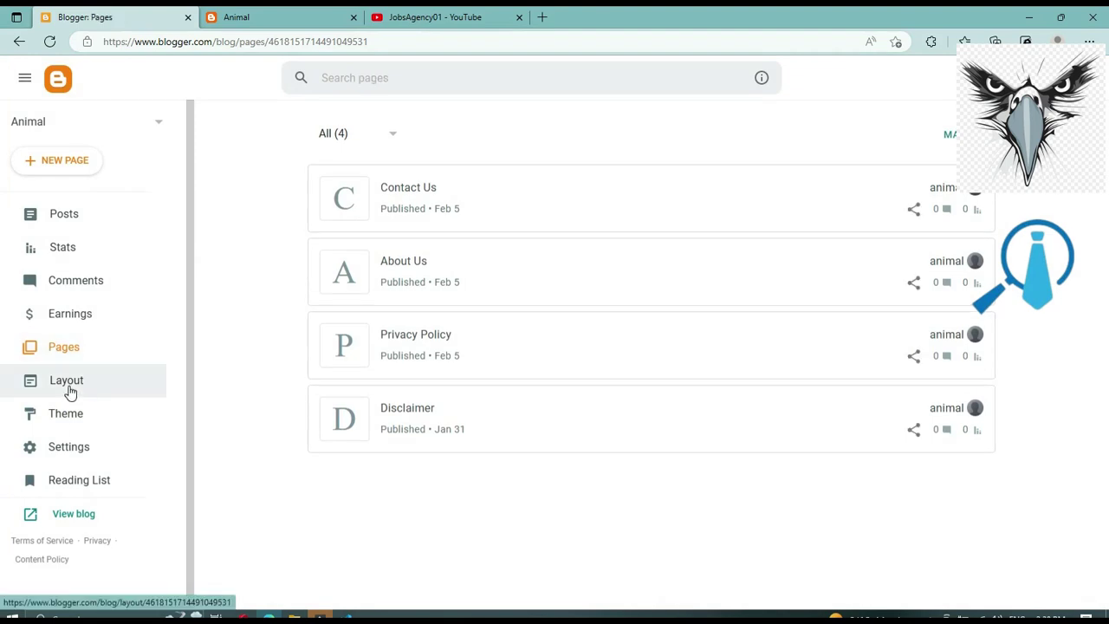
click(71, 391)
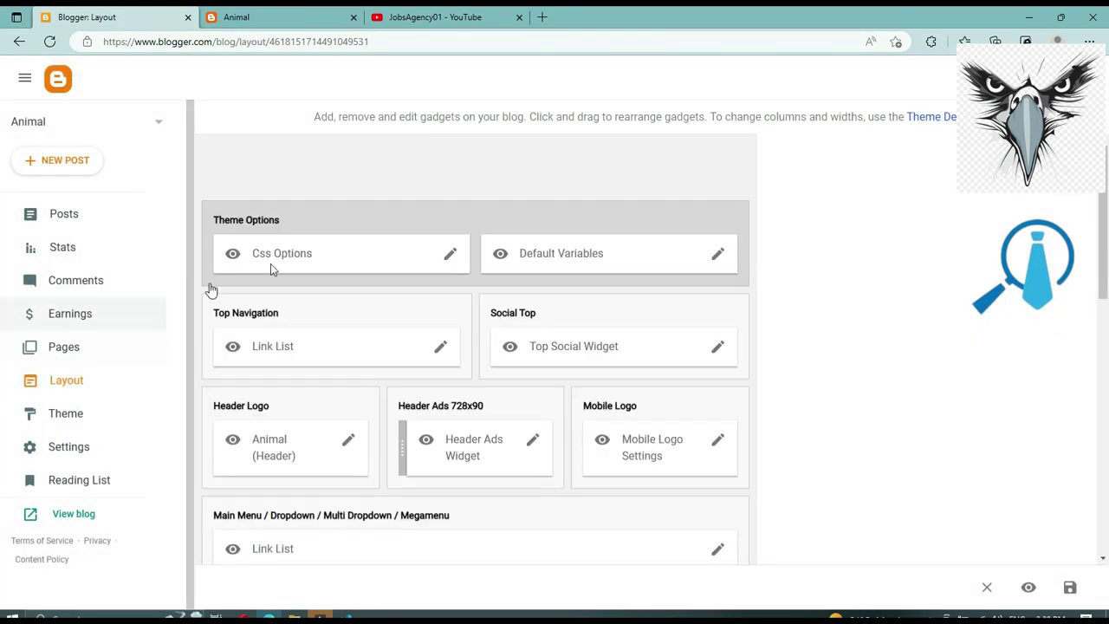
scroll(347, 264, down, 1)
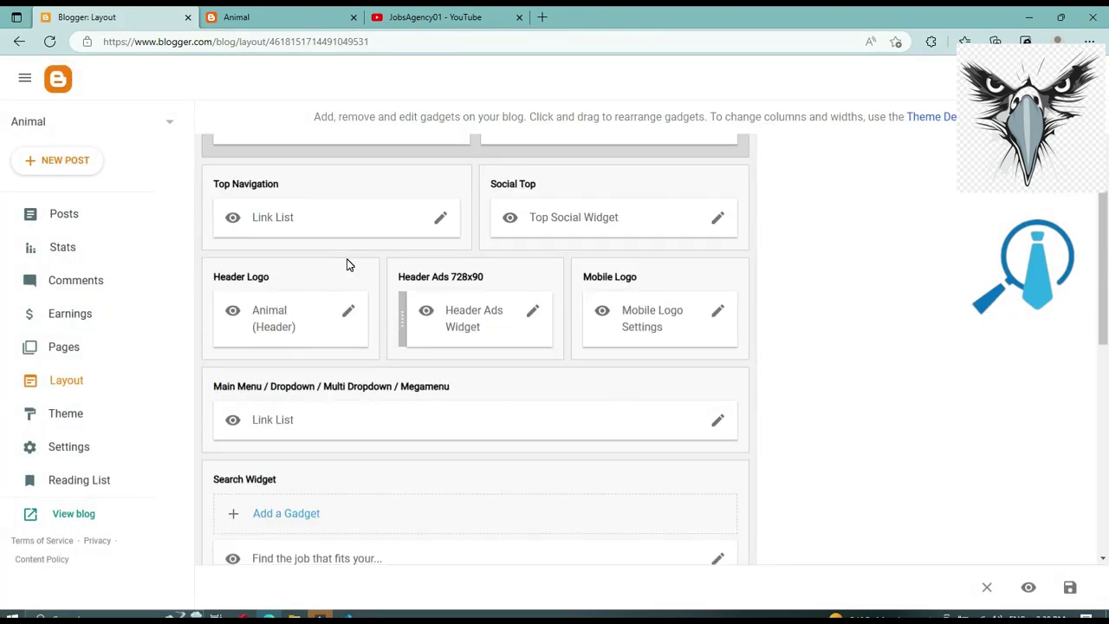
Step: Replace the Header Logo gadget's image with PH-Beagle.png uploaded from the computer and save the header configuration
scroll(346, 264, down, 1)
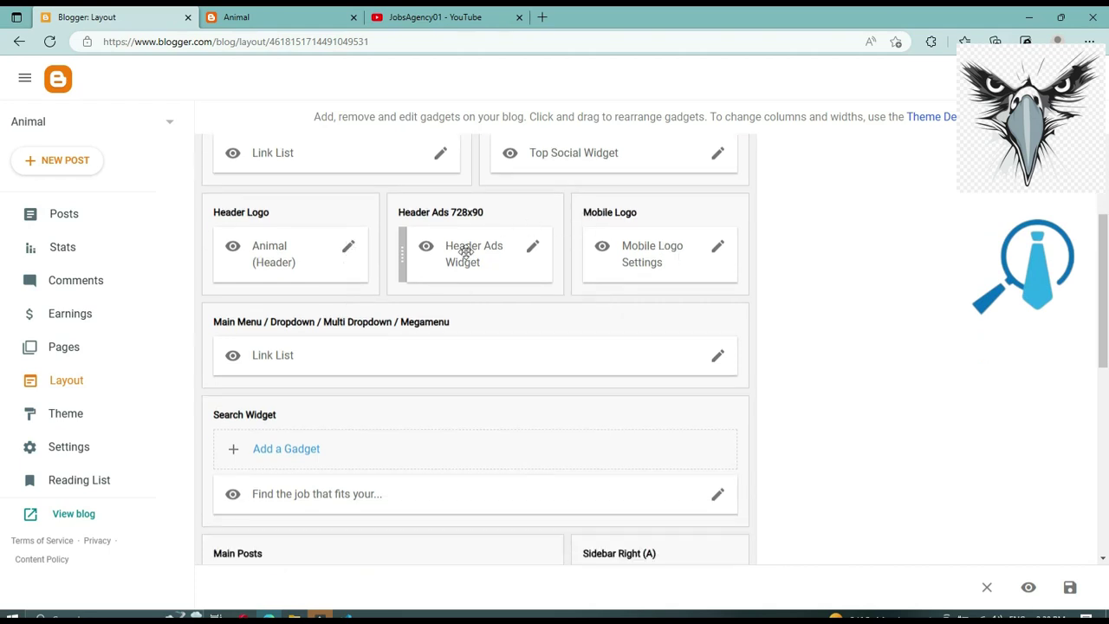
click(347, 251)
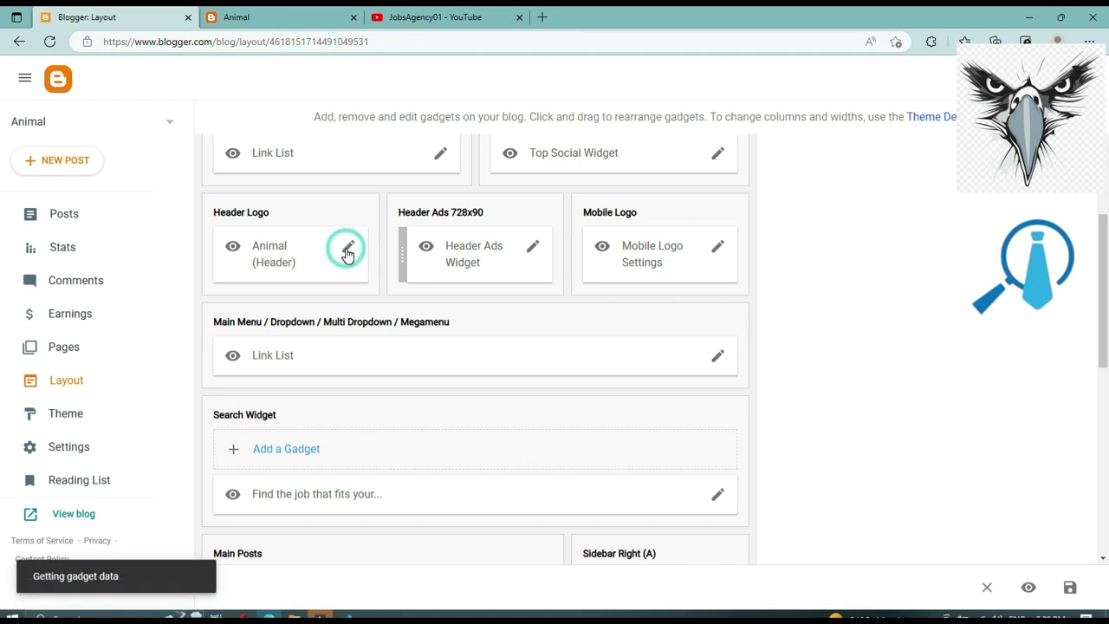
scroll(509, 304, down, 1)
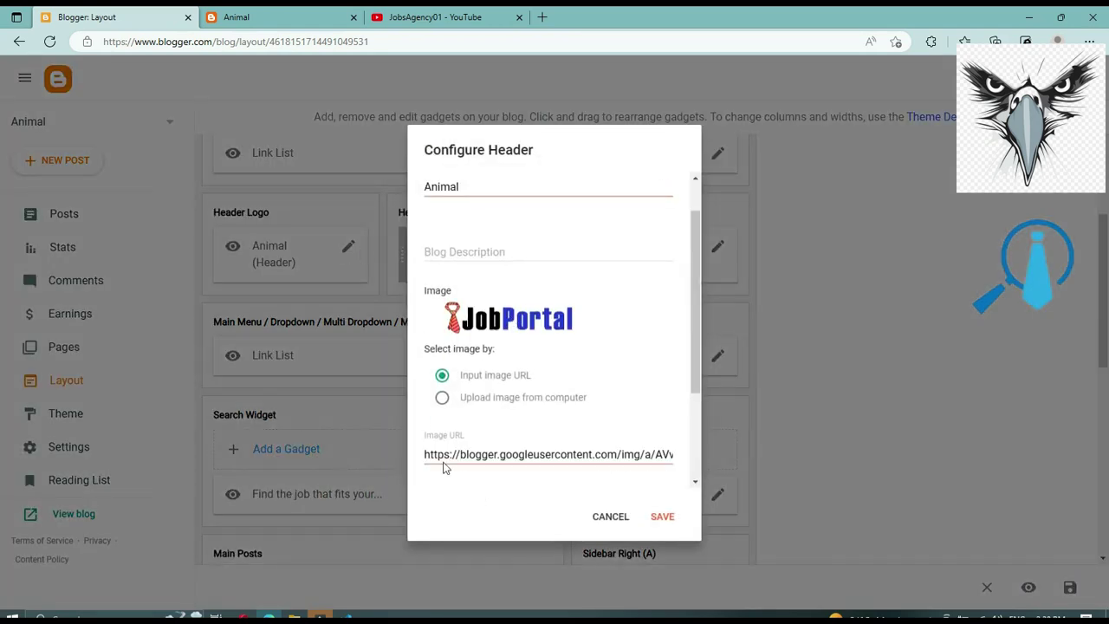
click(442, 398)
scroll(530, 382, down, 1)
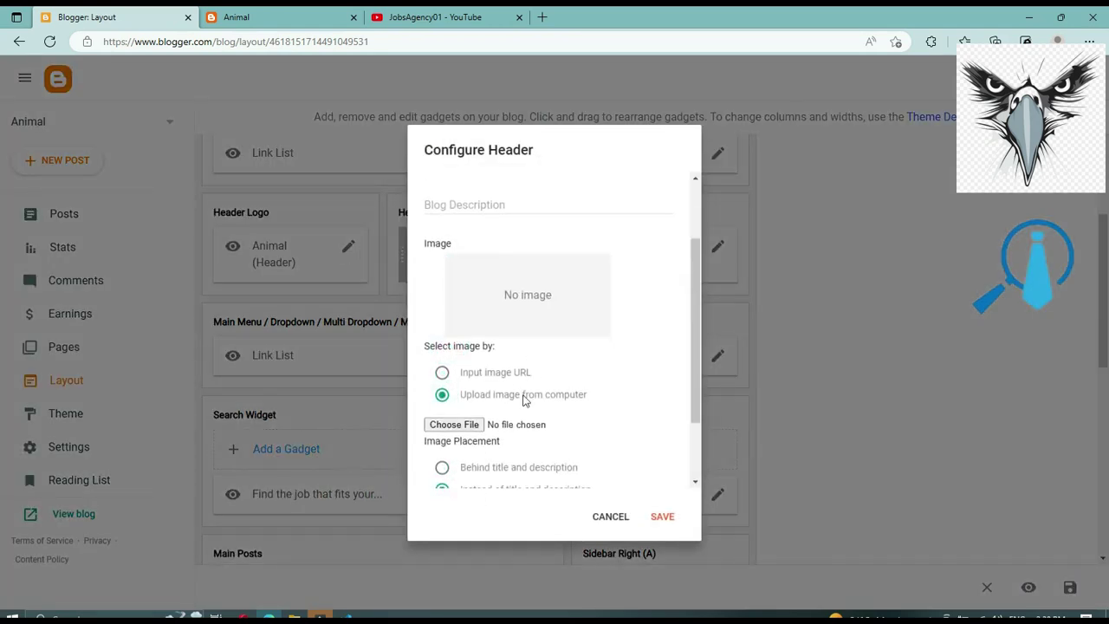
click(452, 427)
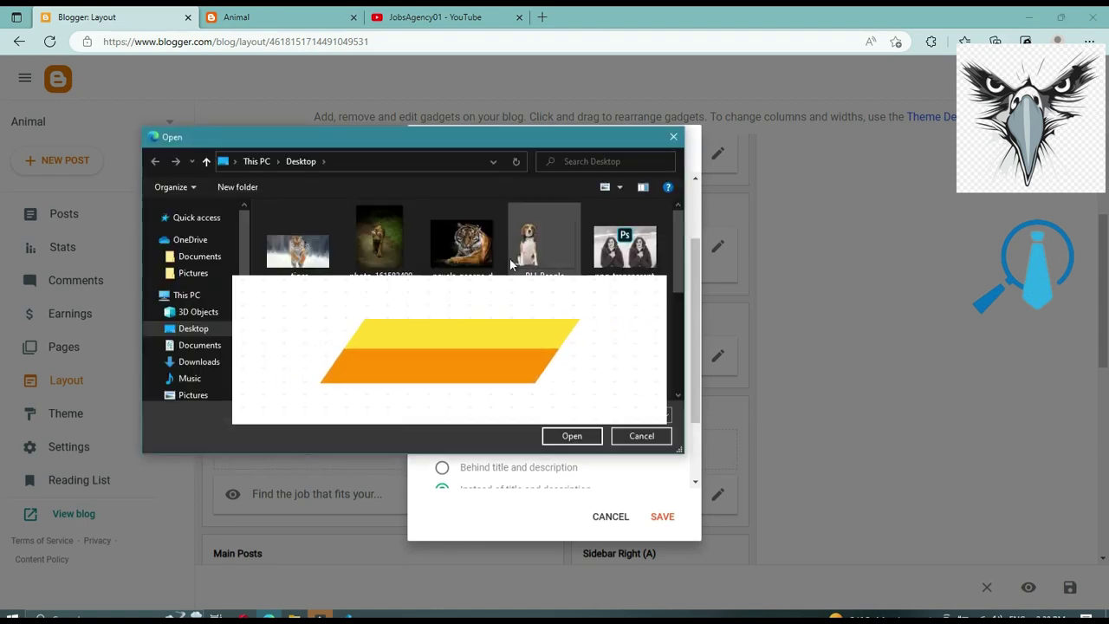
scroll(522, 252, down, 1)
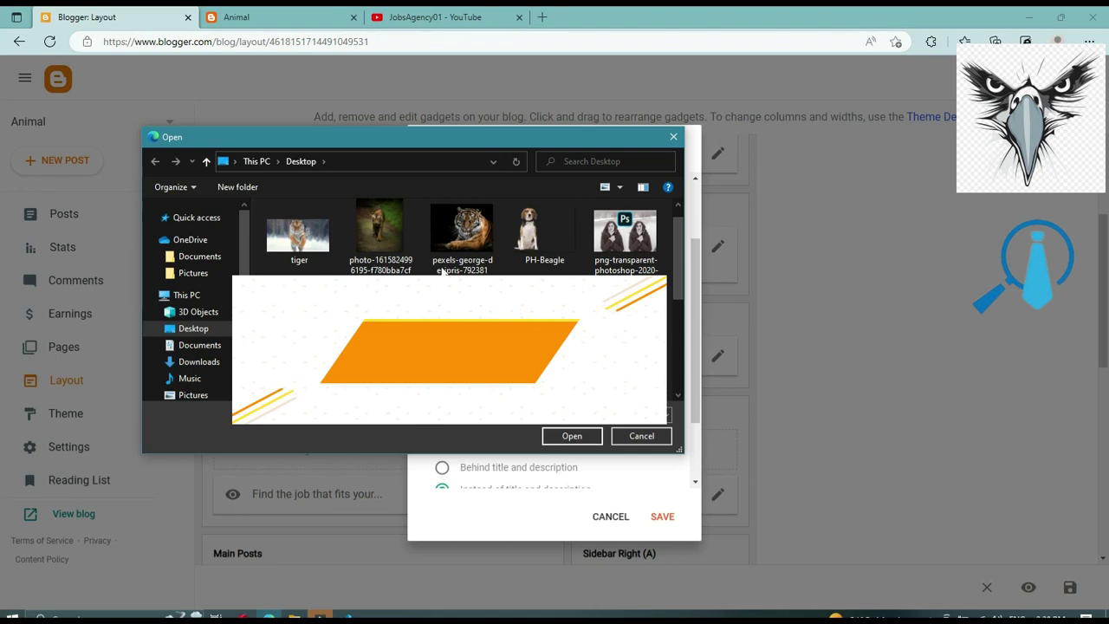
click(552, 222)
click(587, 436)
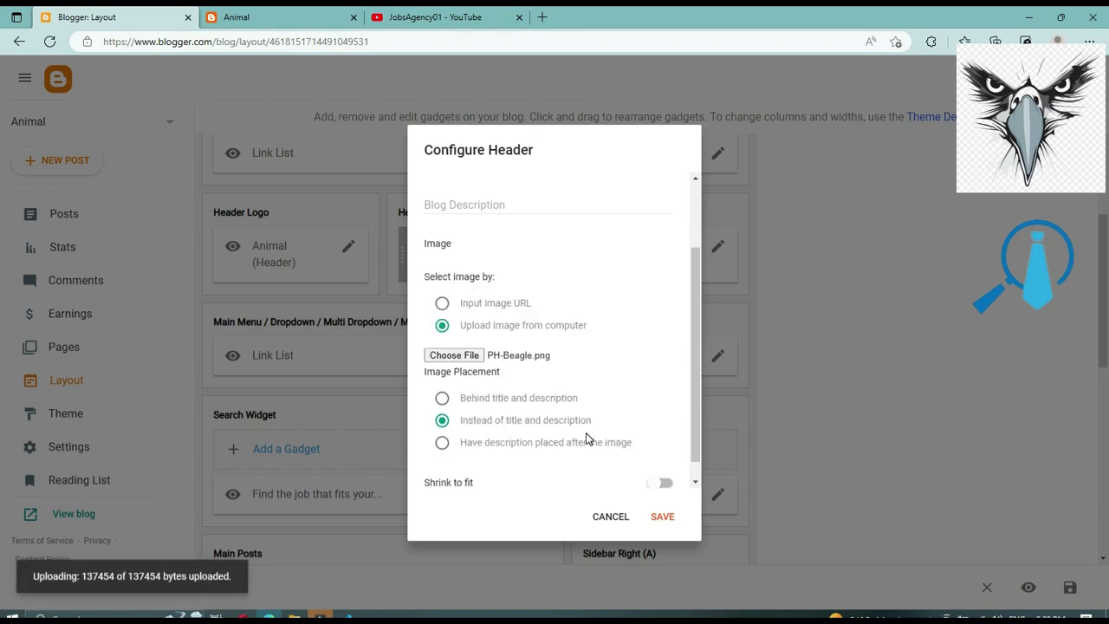
scroll(611, 400, down, 3)
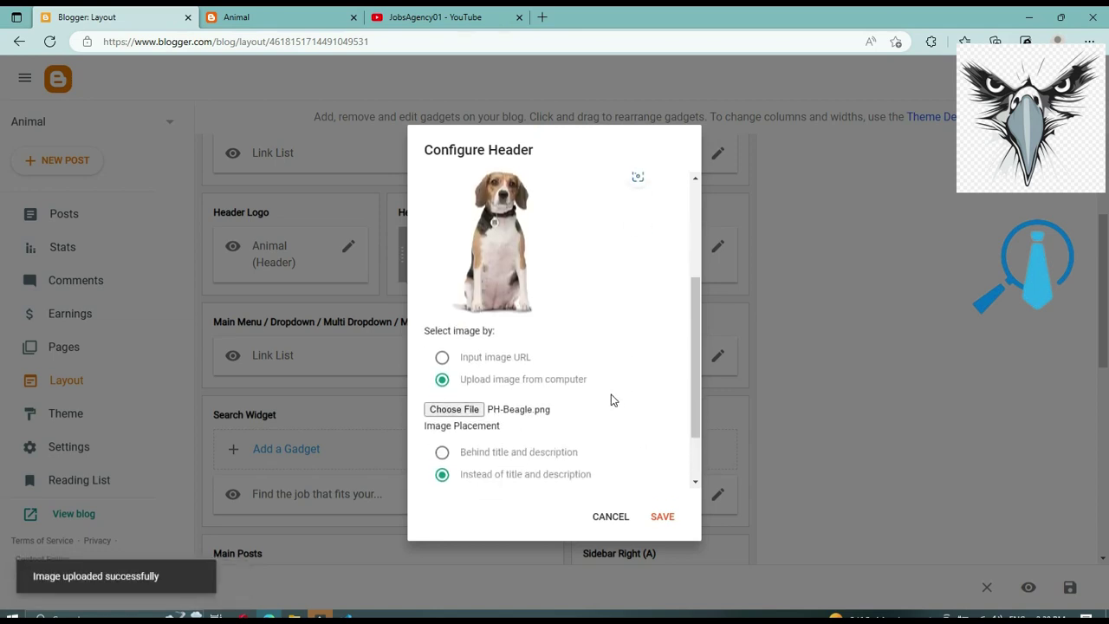
click(672, 522)
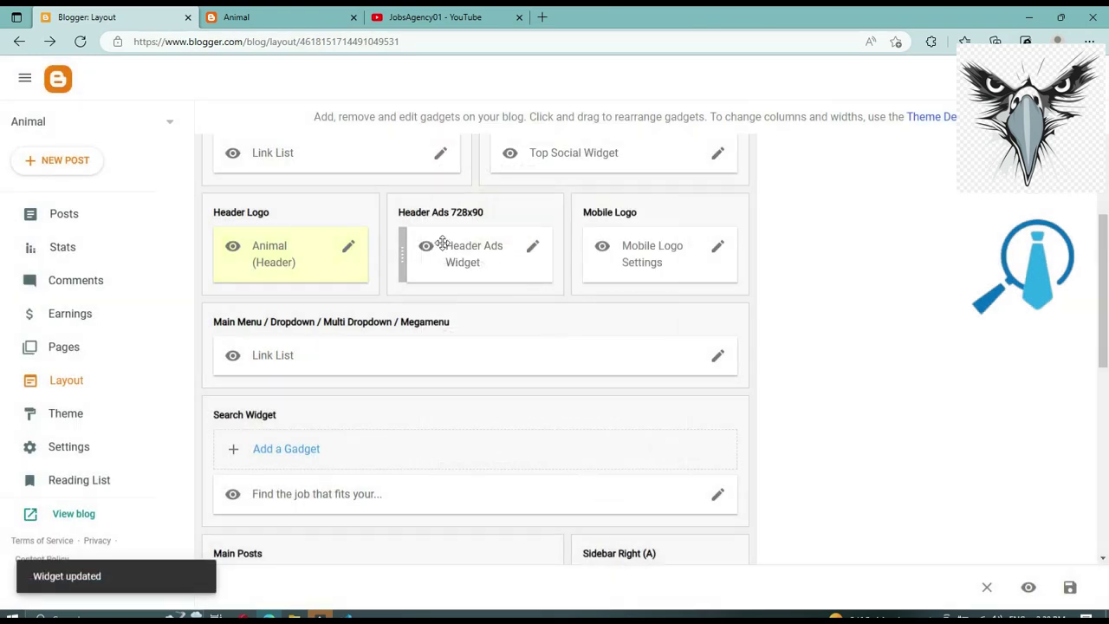
Step: Open the Header Ads Widget's configuration, look over its banner code and close it without saving
click(533, 249)
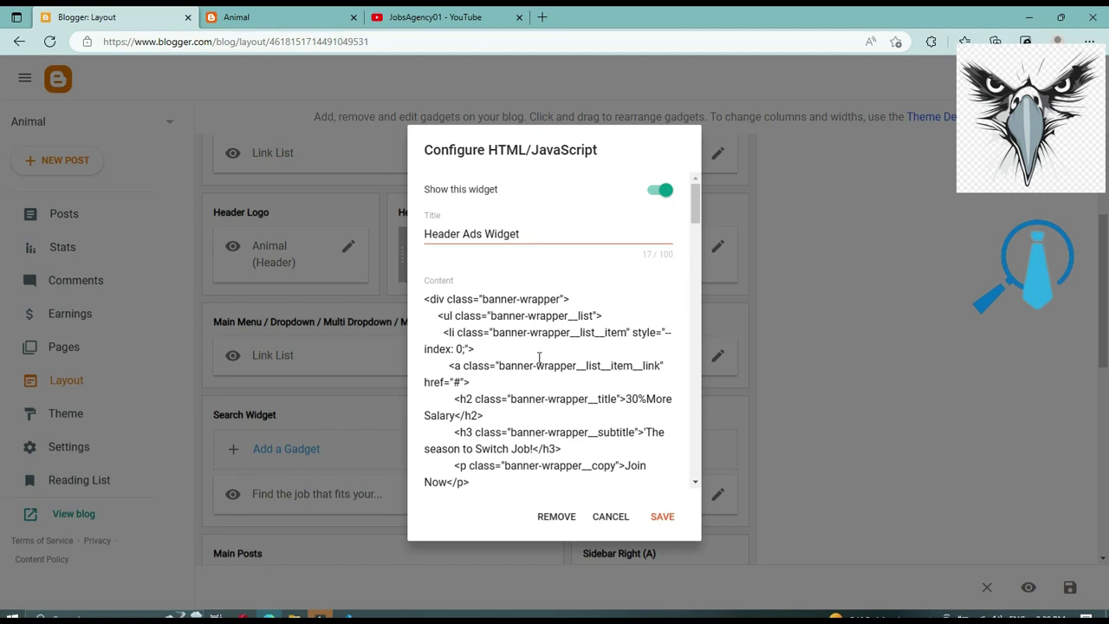
scroll(539, 357, down, 1)
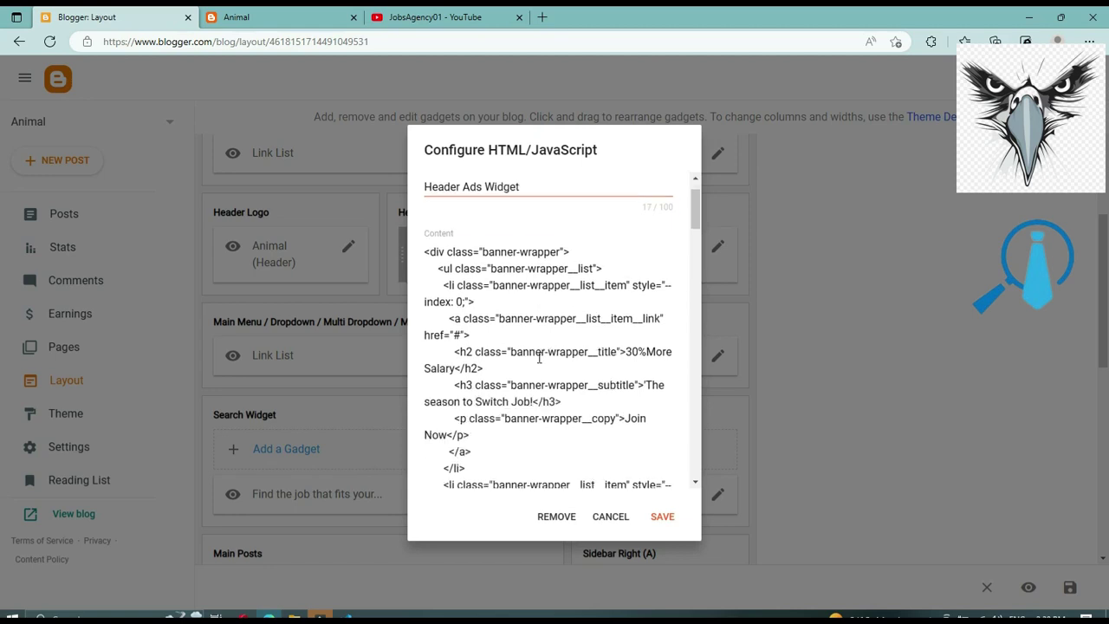
scroll(539, 357, down, 8)
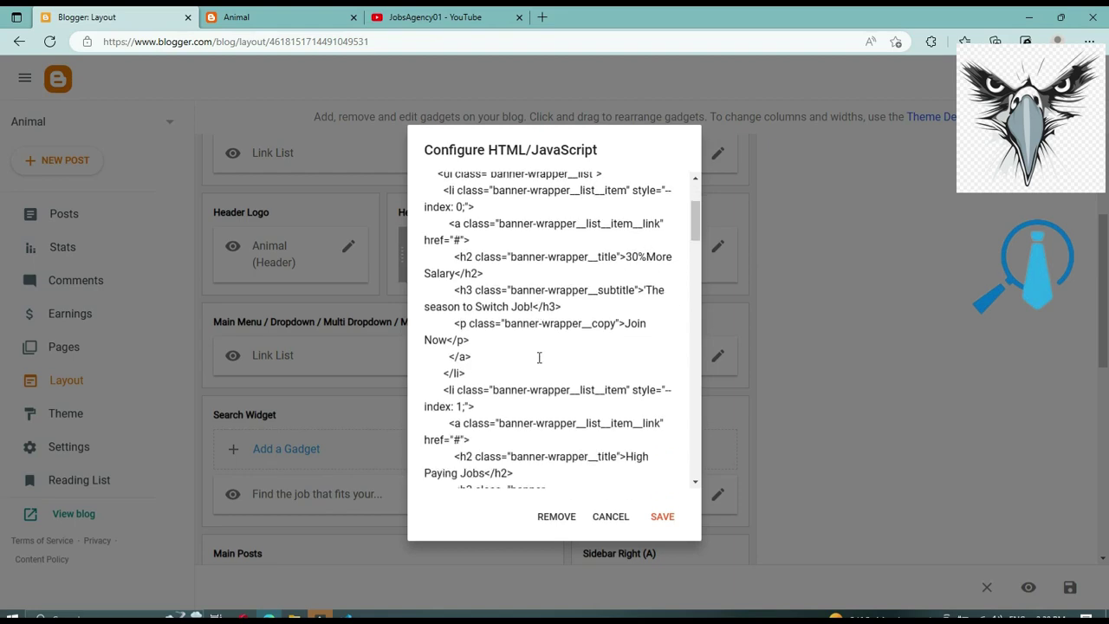
click(611, 516)
Step: Save the layout, then reload the live Animal blog and check its header logo and recent posts
scroll(676, 339, down, 1)
scroll(675, 339, down, 1)
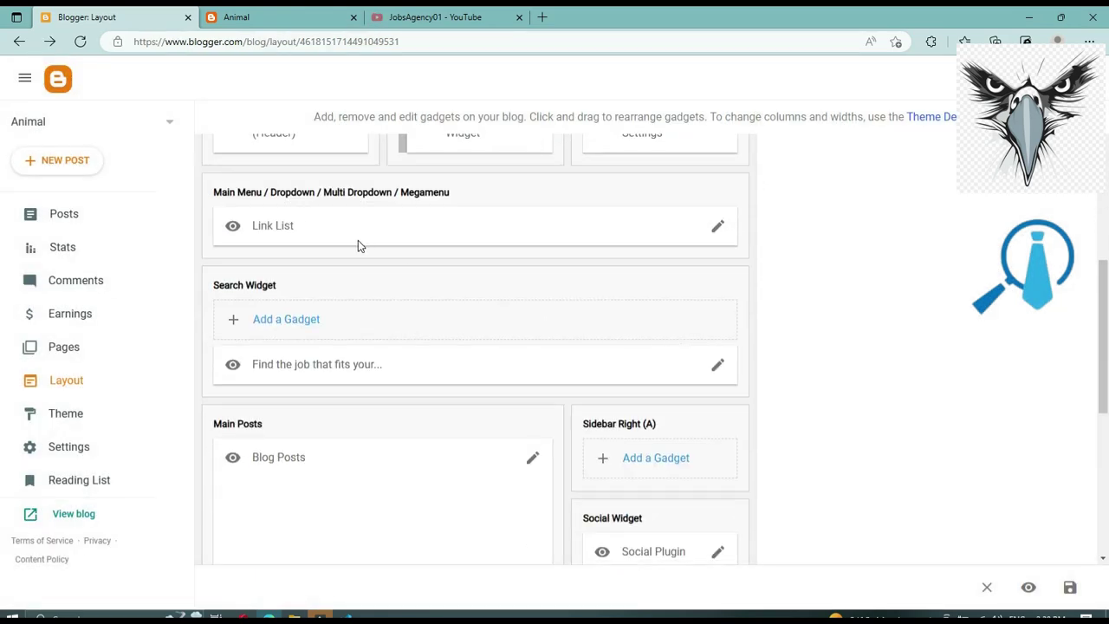
click(1070, 588)
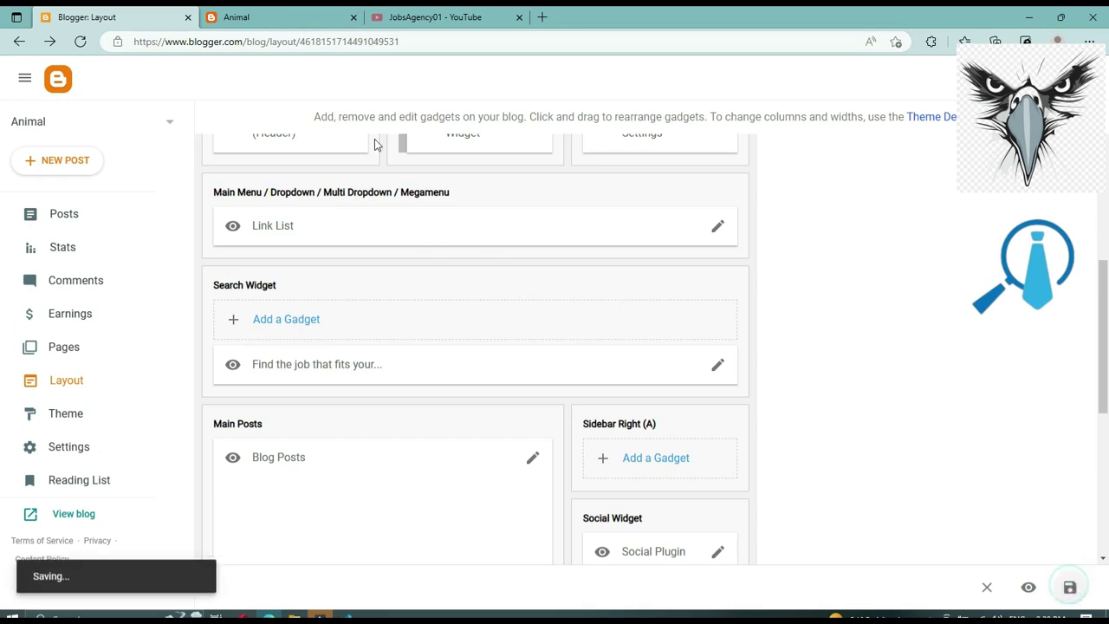
click(291, 28)
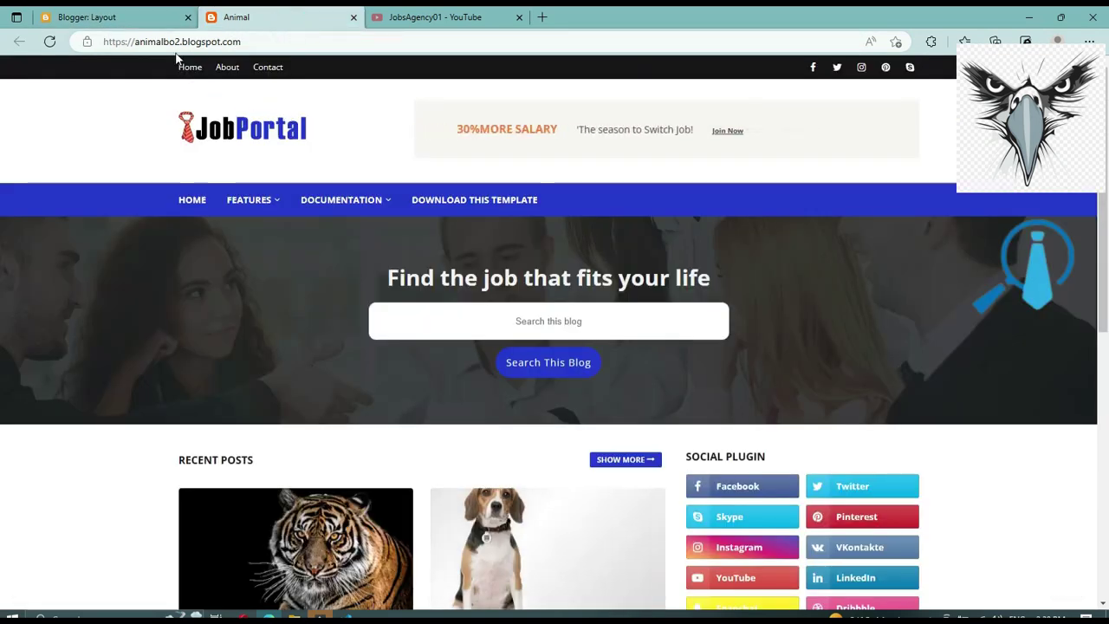
click(49, 42)
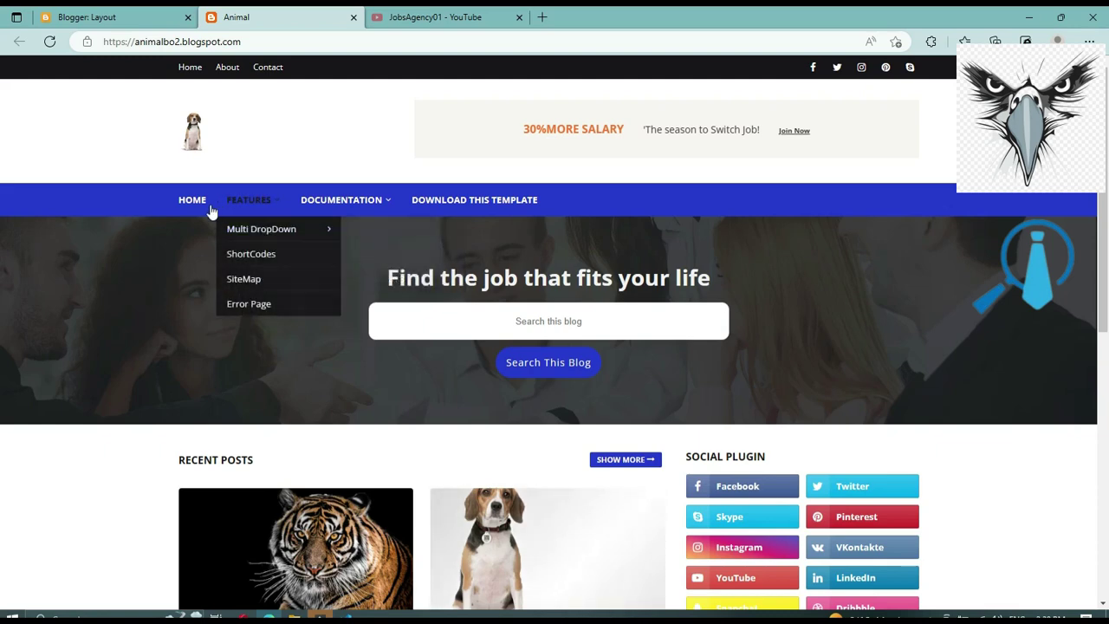
scroll(631, 242, down, 2)
scroll(633, 245, down, 2)
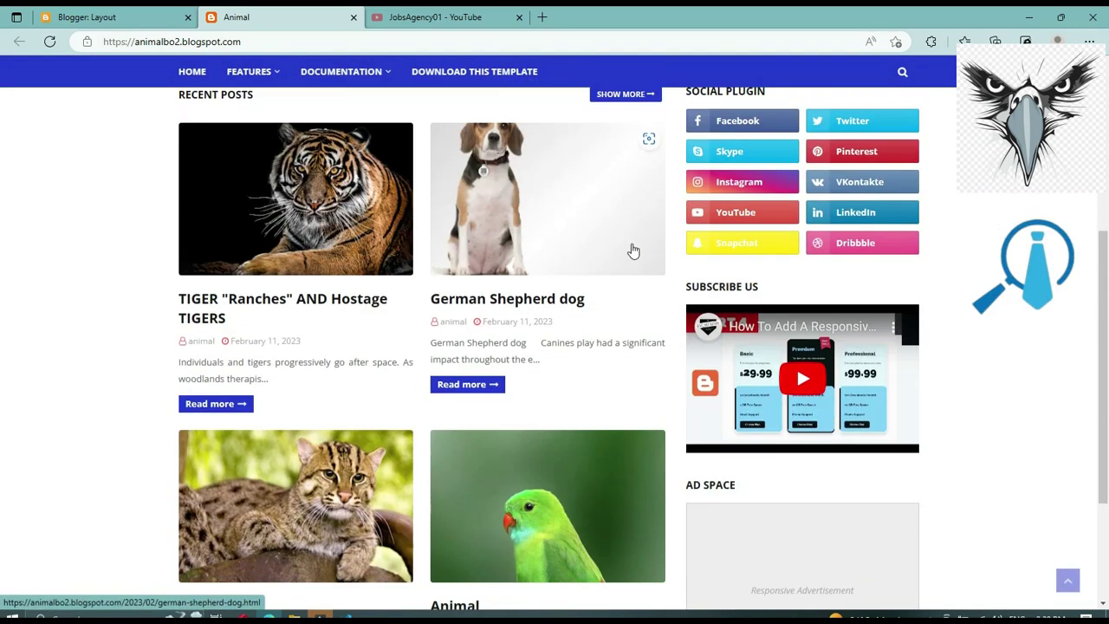
scroll(632, 248, up, 3)
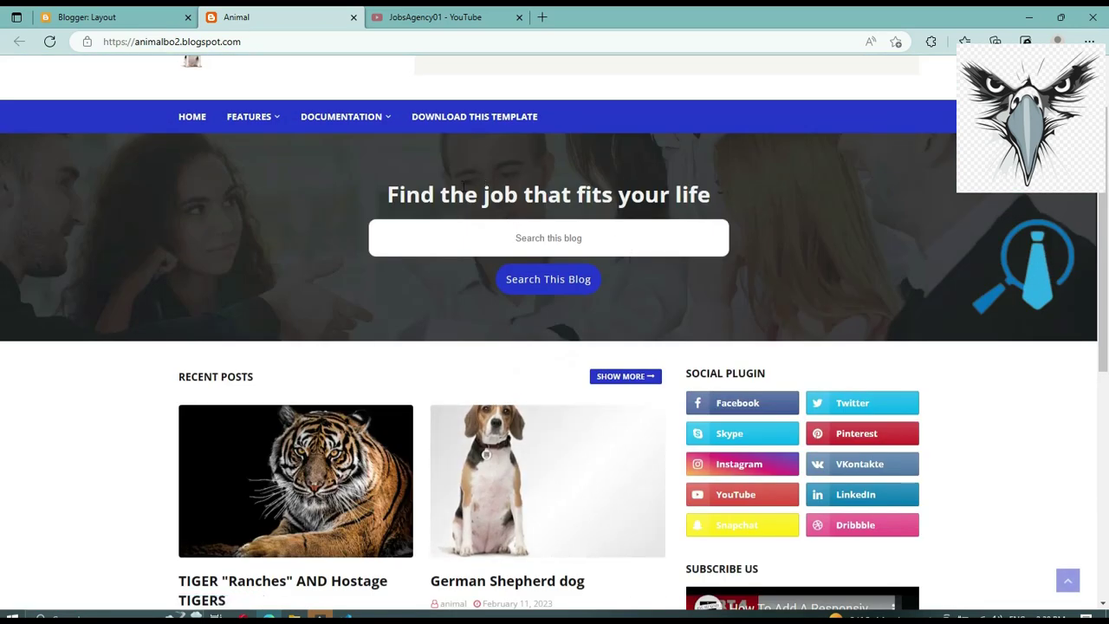
Step: Return to the Blogger layout, reopen the Header Ads Widget and read through the banner items in its code
click(69, 16)
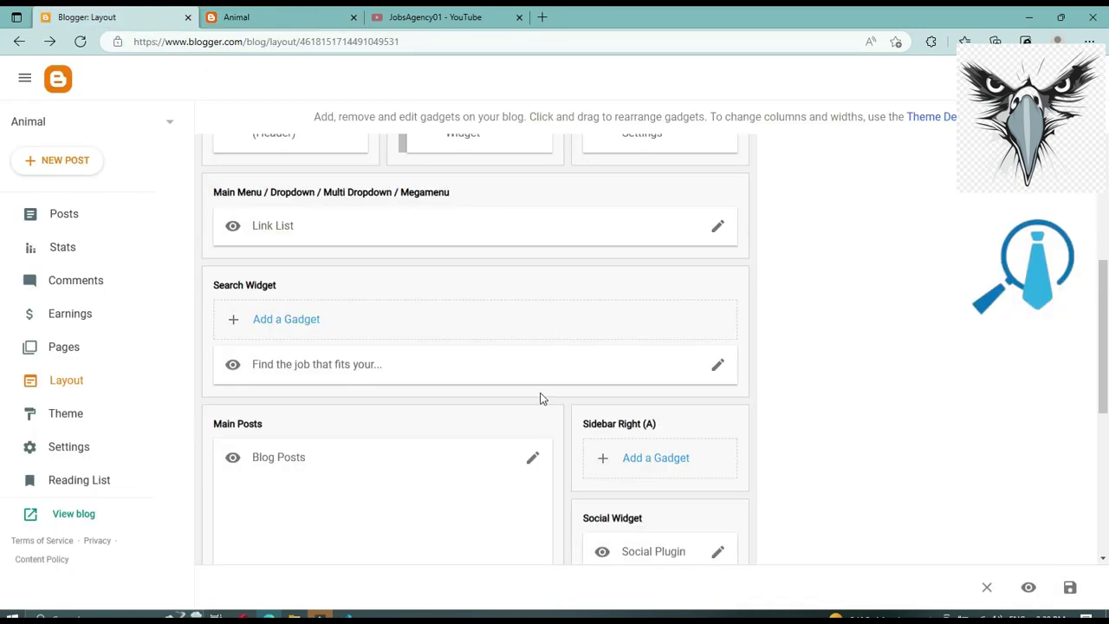
scroll(542, 396, down, 2)
scroll(520, 375, down, 1)
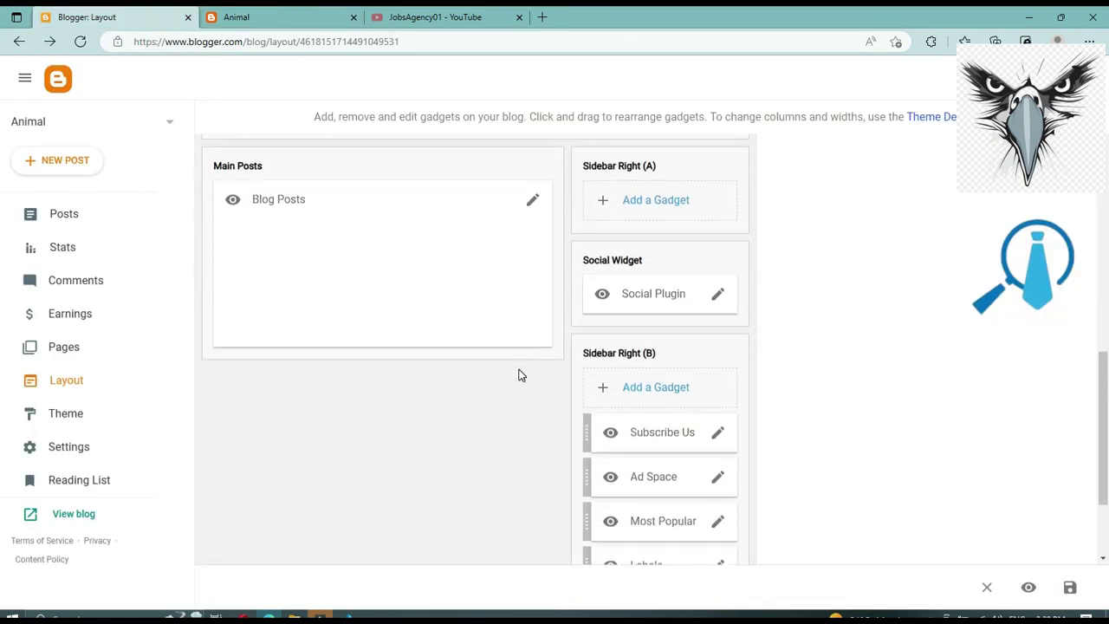
scroll(520, 376, up, 4)
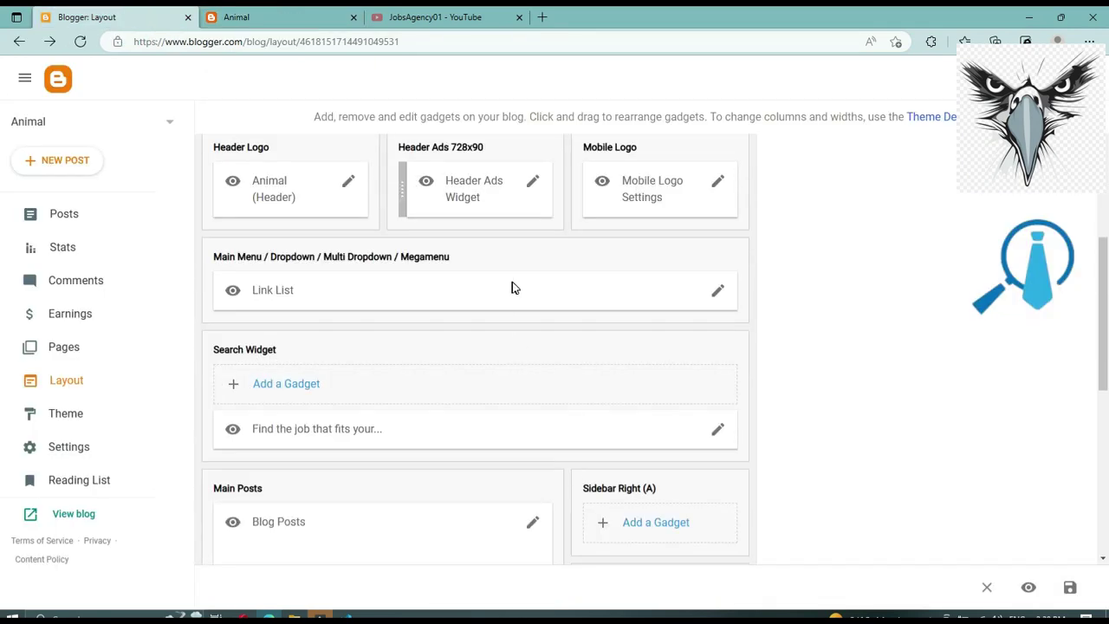
click(531, 183)
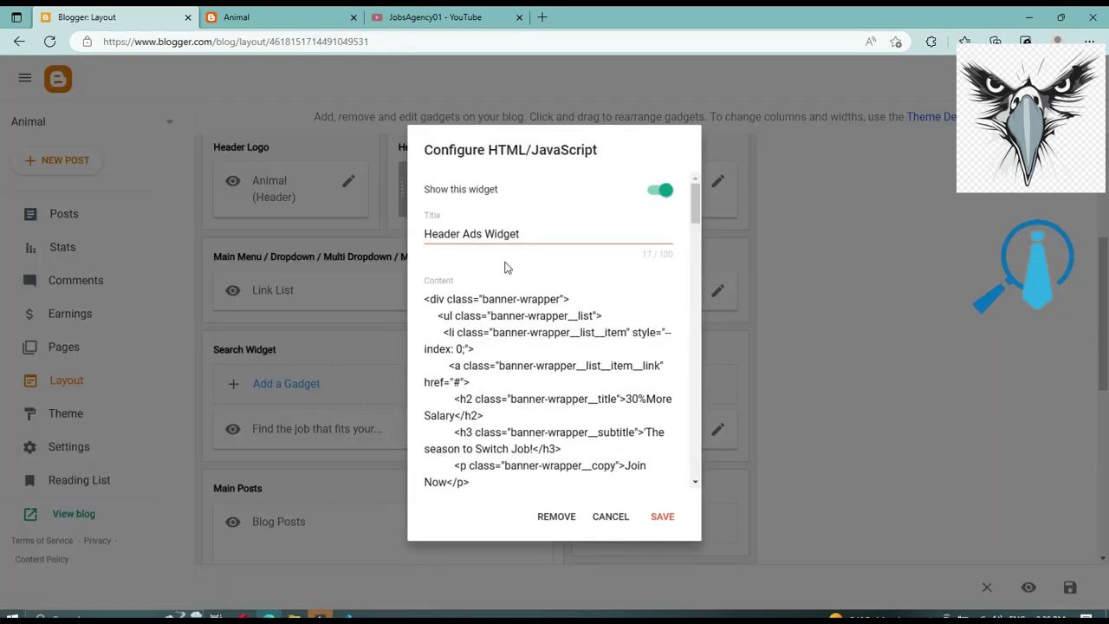
scroll(523, 332, down, 1)
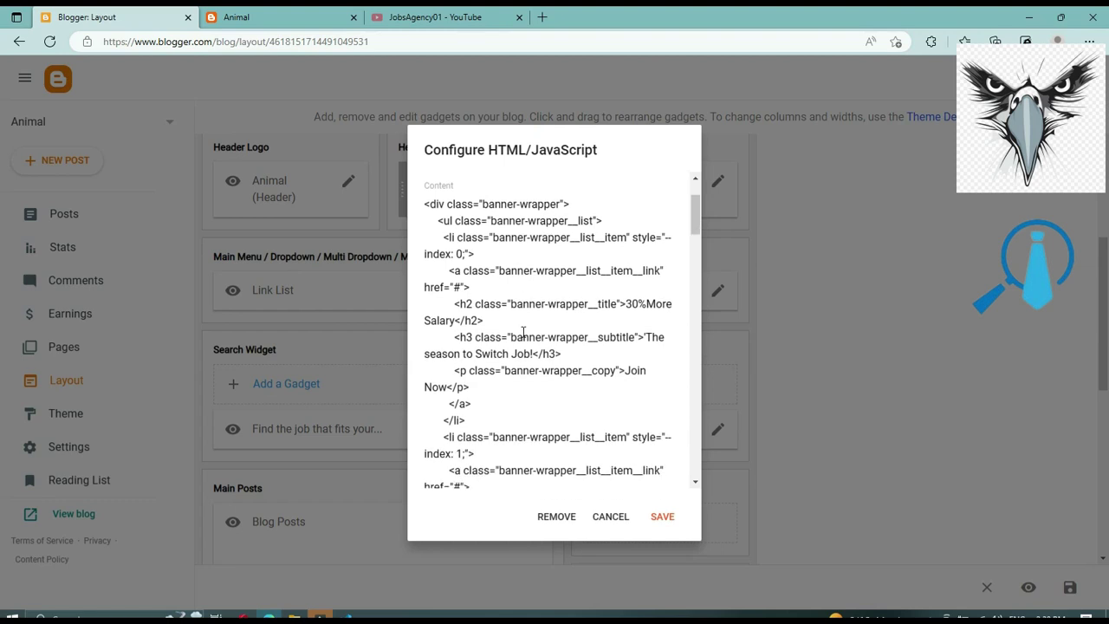
scroll(524, 332, down, 2)
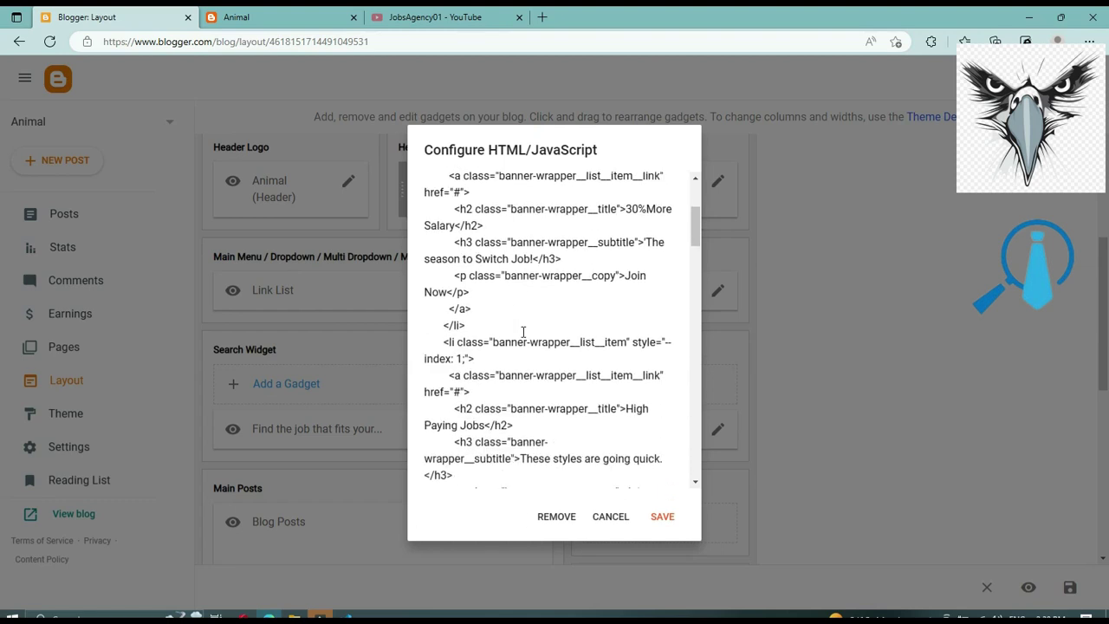
scroll(524, 332, down, 5)
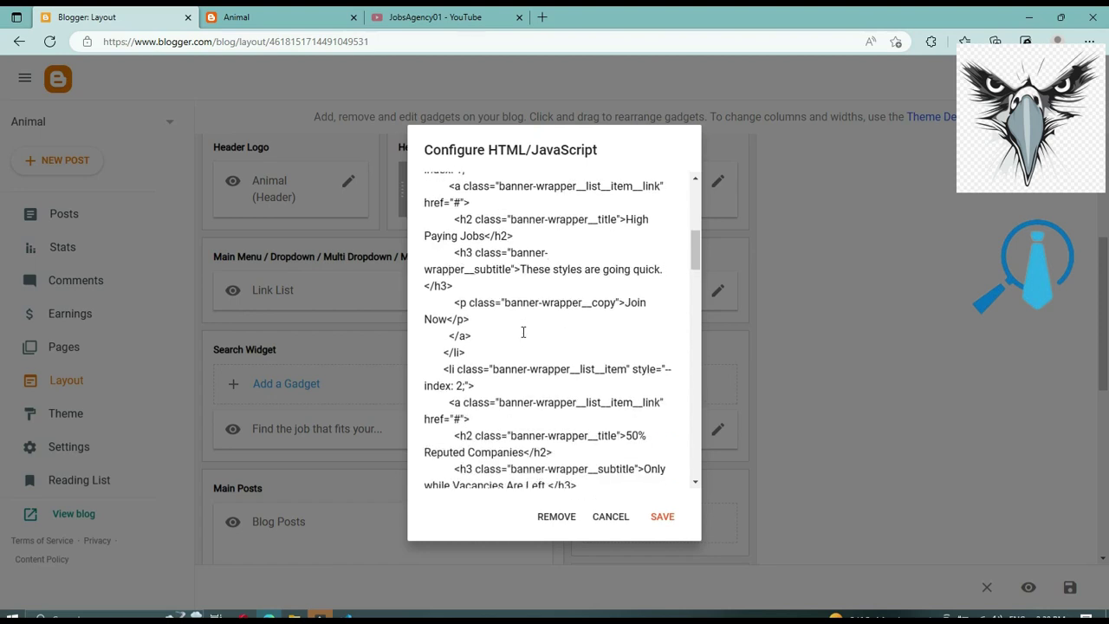
scroll(523, 332, down, 1)
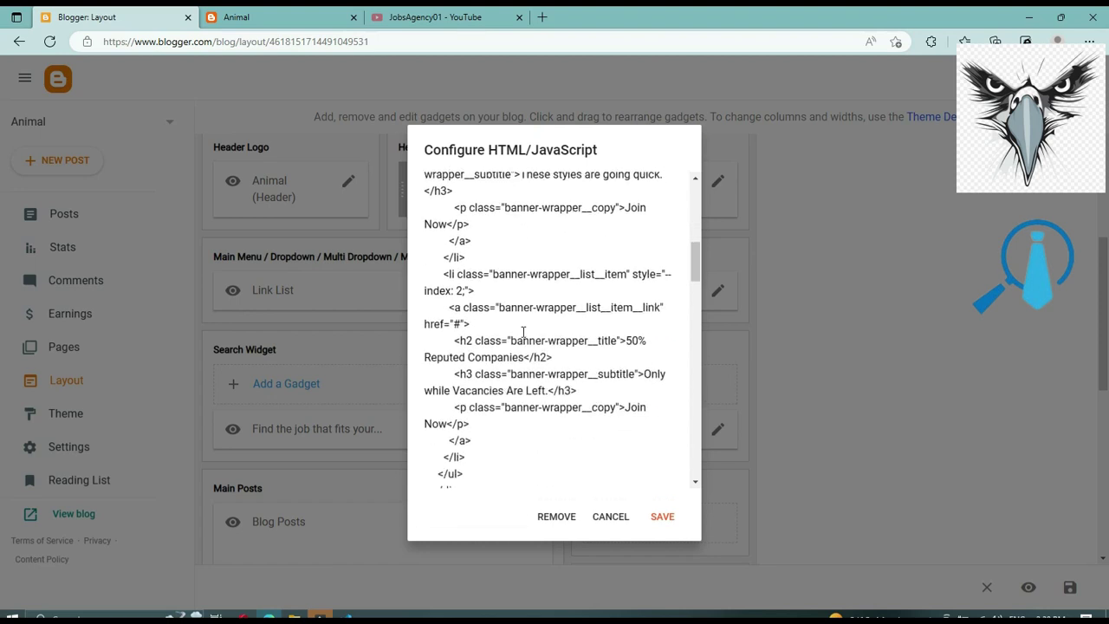
scroll(523, 331, down, 2)
Step: Switch to the live Animal blog, highlight the heading above its search box, and return to the start of the Header Ads Widget code
click(282, 17)
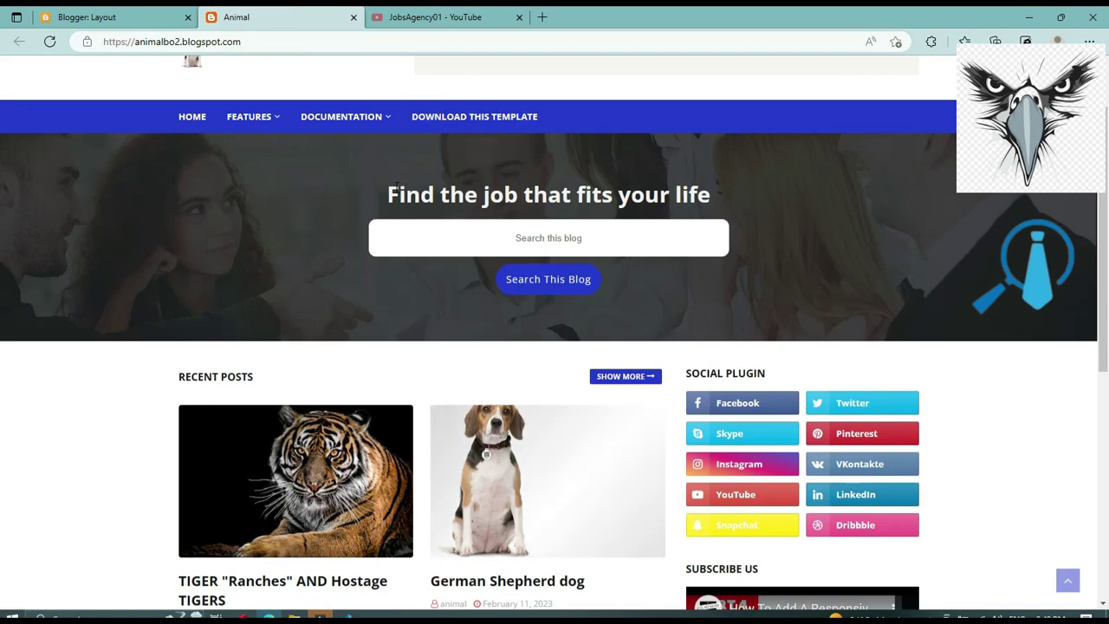
drag(382, 194, 711, 187)
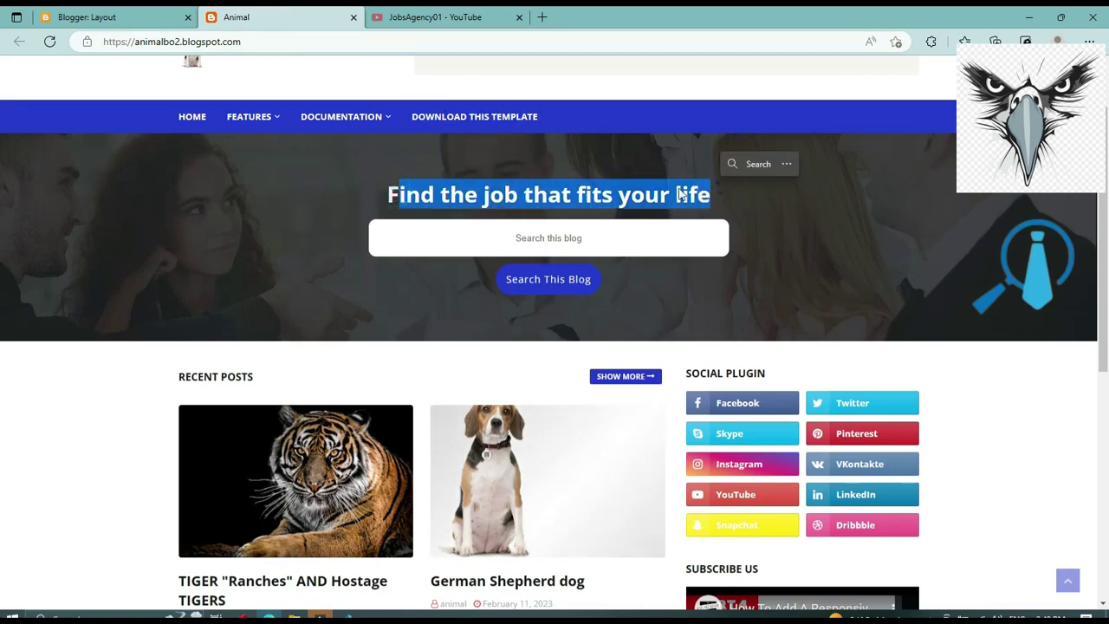
click(151, 18)
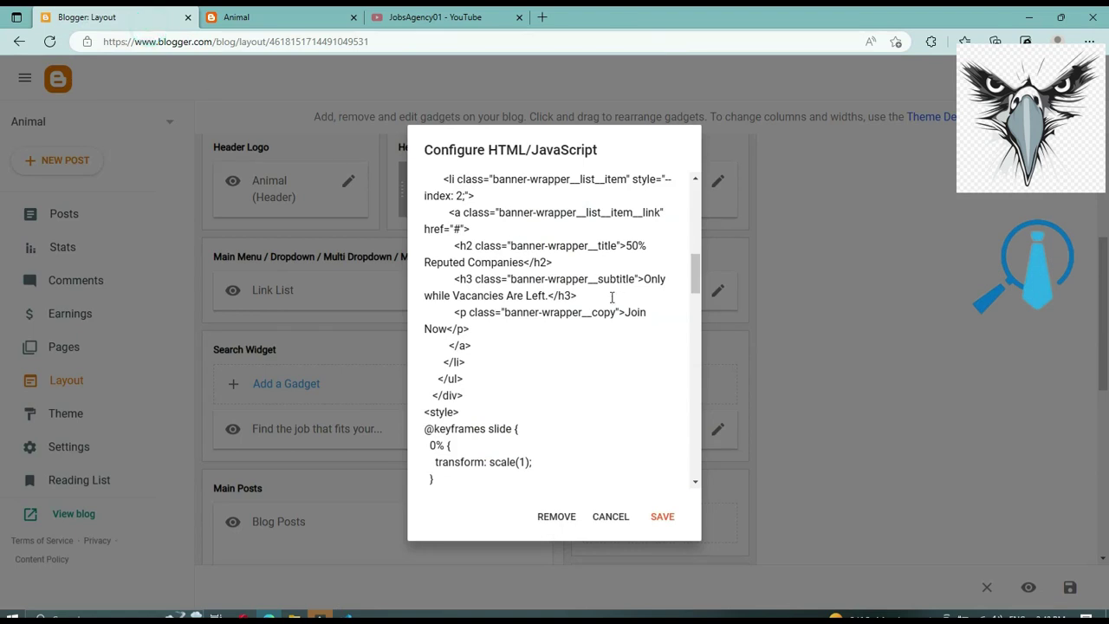
scroll(554, 339, up, 10)
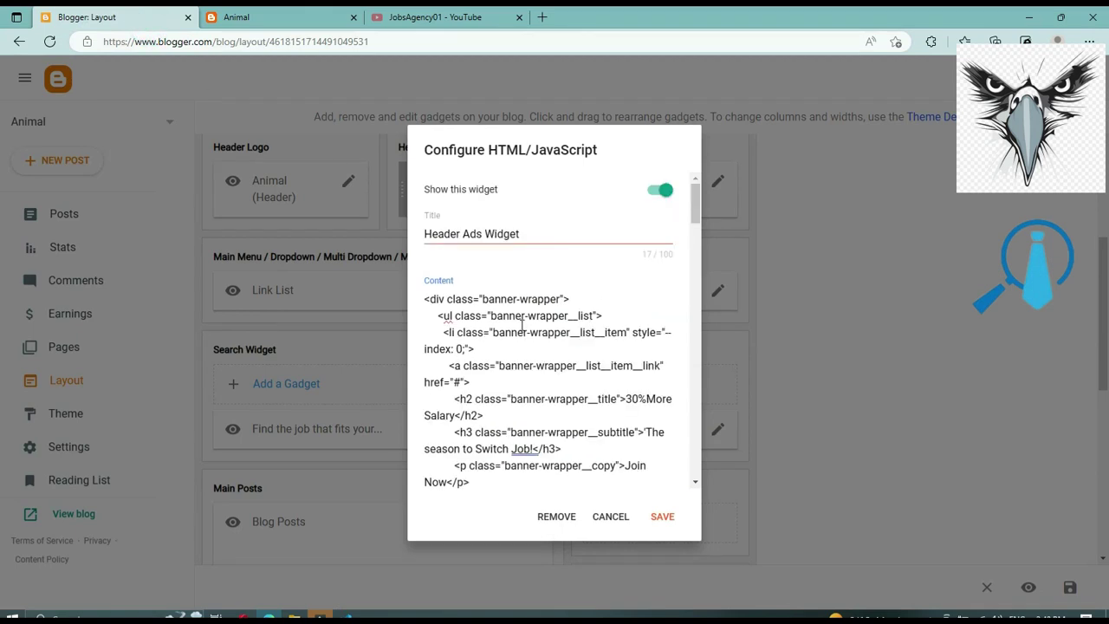
Step: Replace the first banner item's title text in the Header Ads Widget code with "Animal Lover"
scroll(521, 323, down, 2)
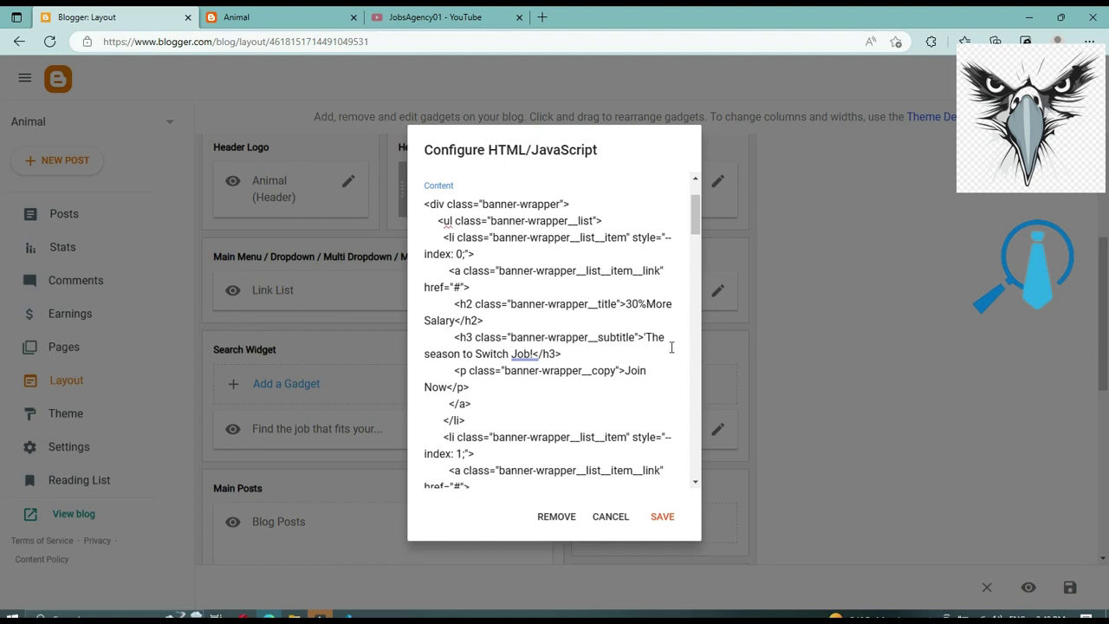
click(647, 302)
click(624, 303)
shift+click(454, 319)
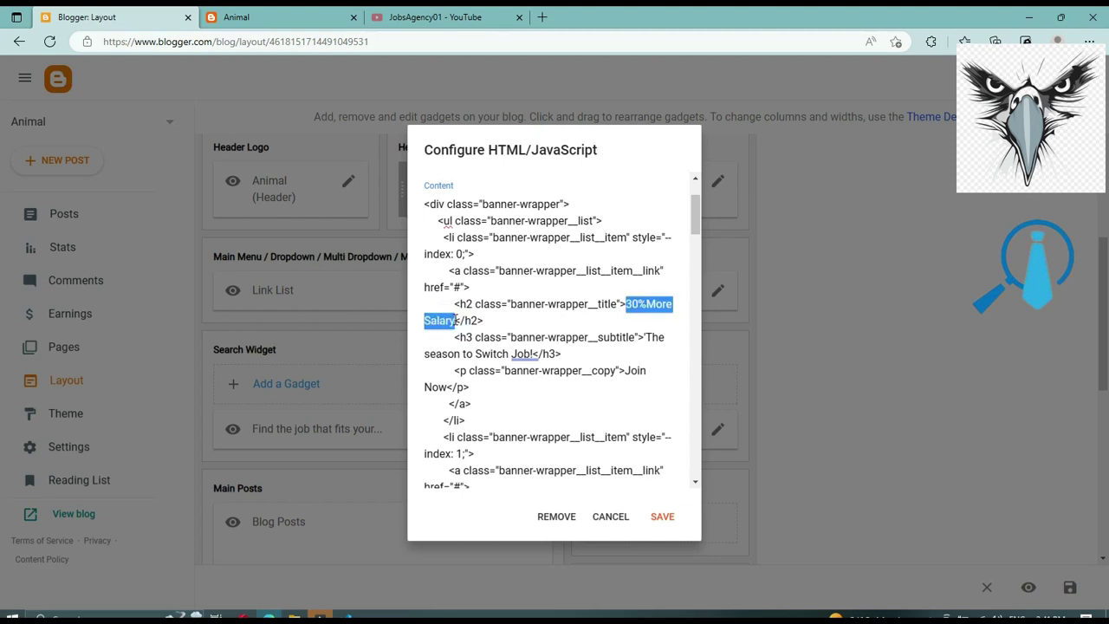
text(Anima)
text(l)
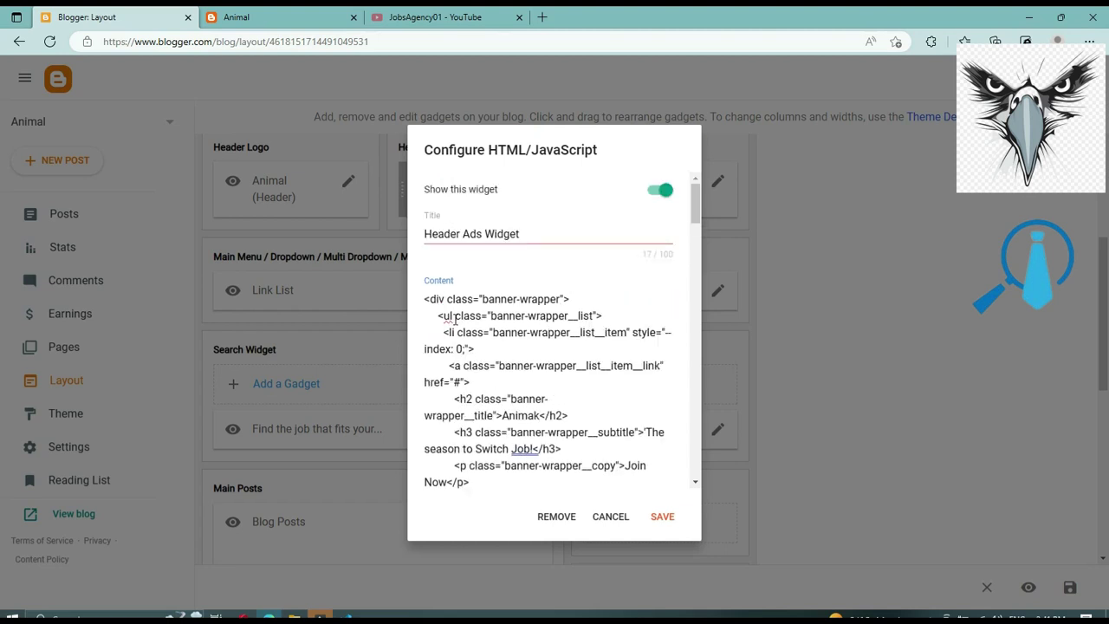
key(BackSpace)
text(l)
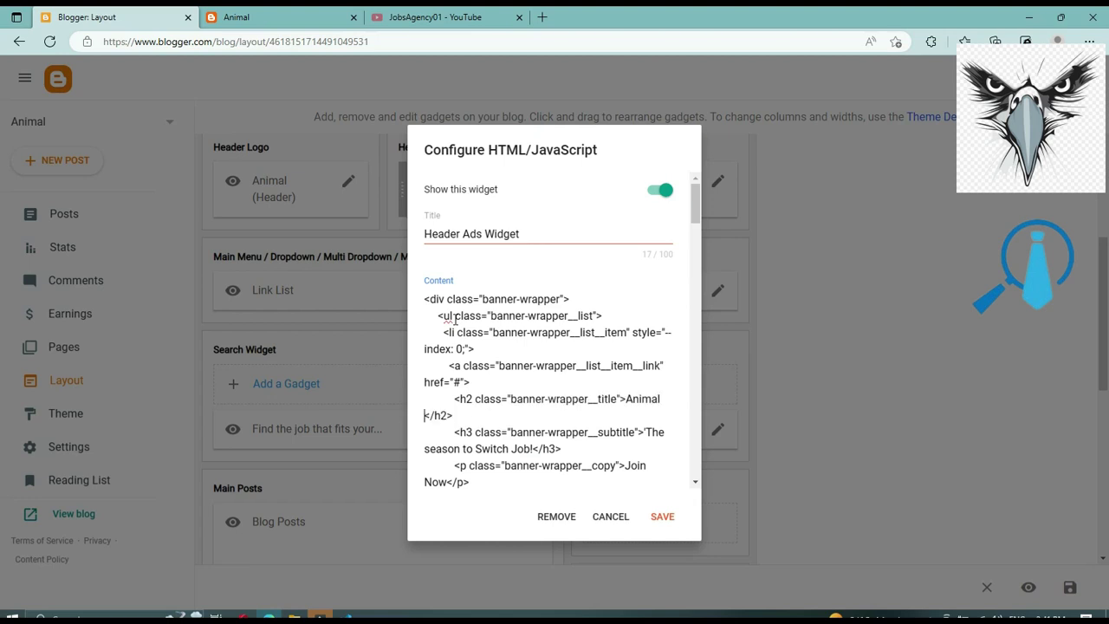
text( Lover)
Step: Replace the first banner item's subtitle text in the Header Ads Widget code with "Food for Animal", removing the exclamation mark
click(645, 431)
shift+click(529, 449)
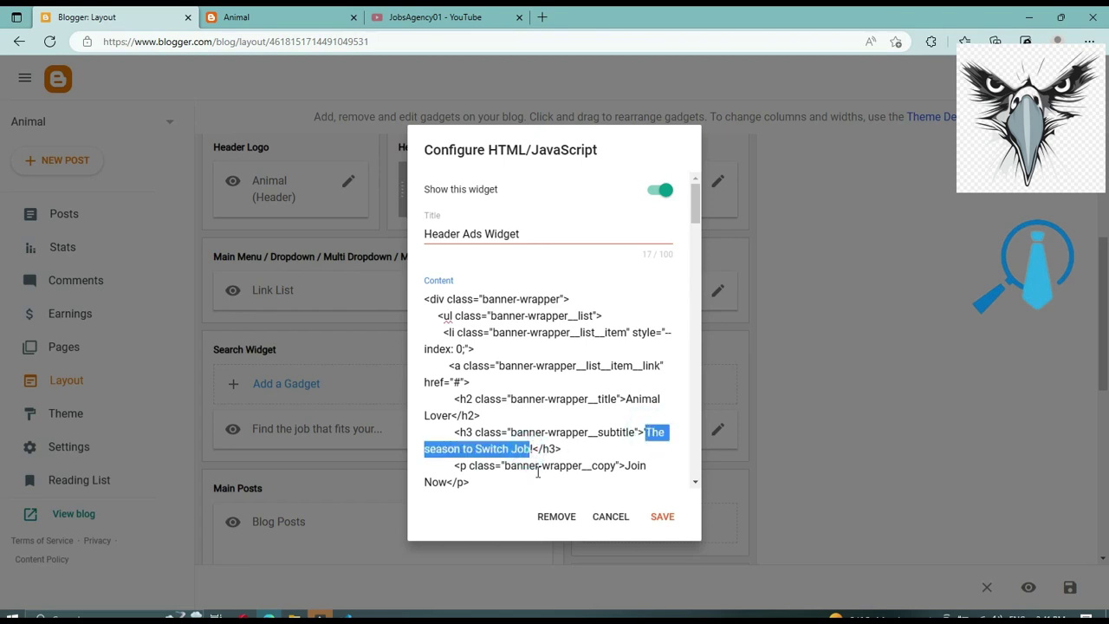
key(BackSpace)
text(Food)
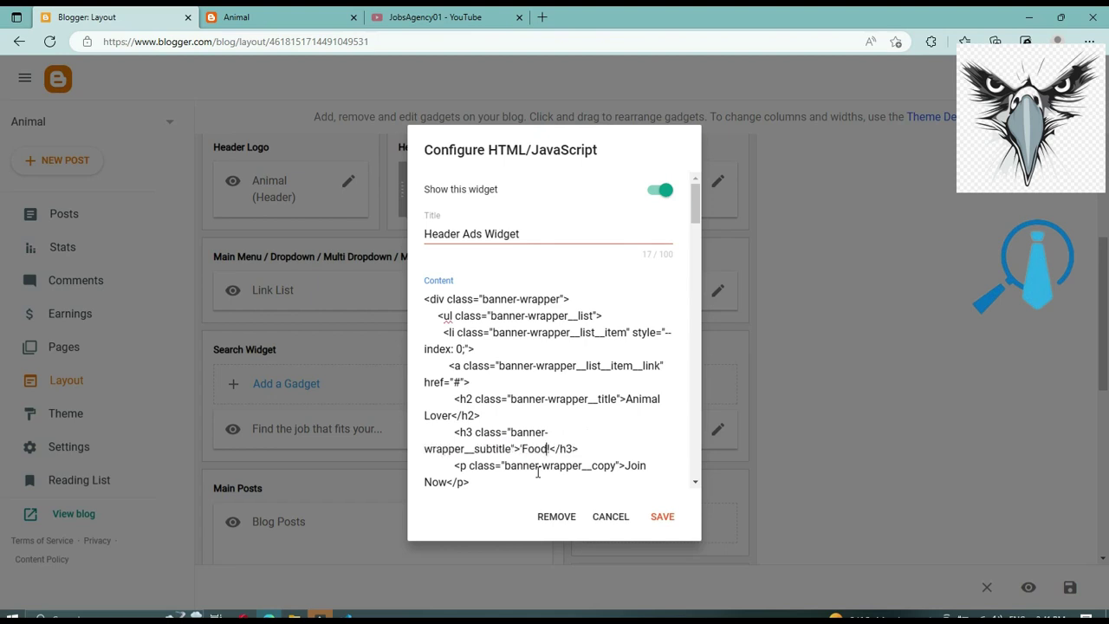
text( for An)
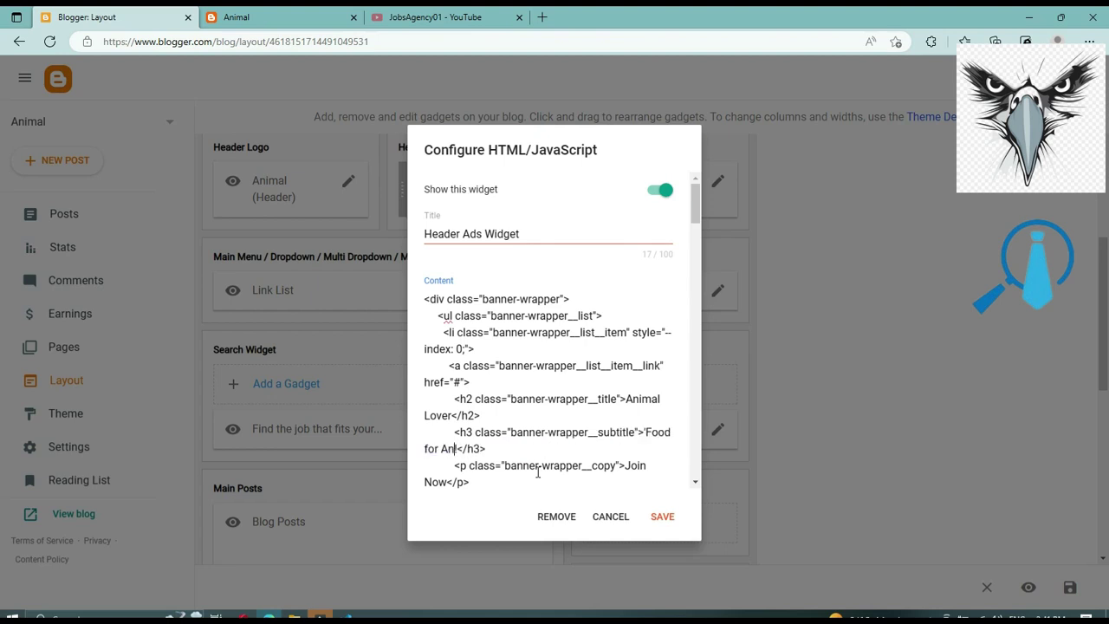
text(imal)
key(BackSpace)
Step: Change the first banner item's call-to-action text from "Join Now" to "Buy Now"
scroll(537, 474, down, 1)
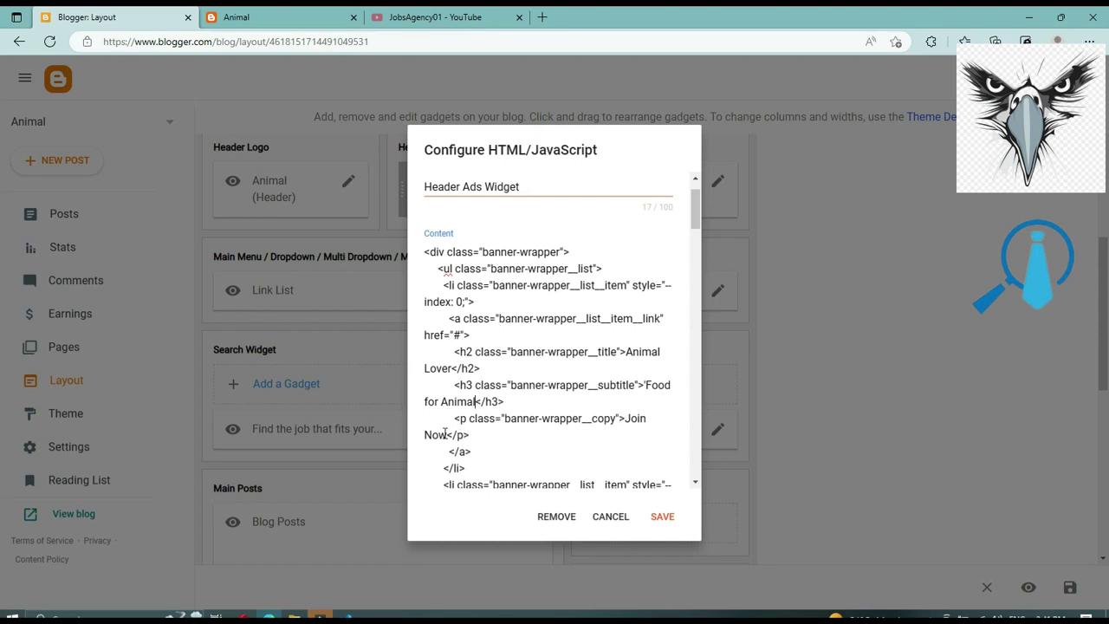
double_click(635, 419)
text(Buy)
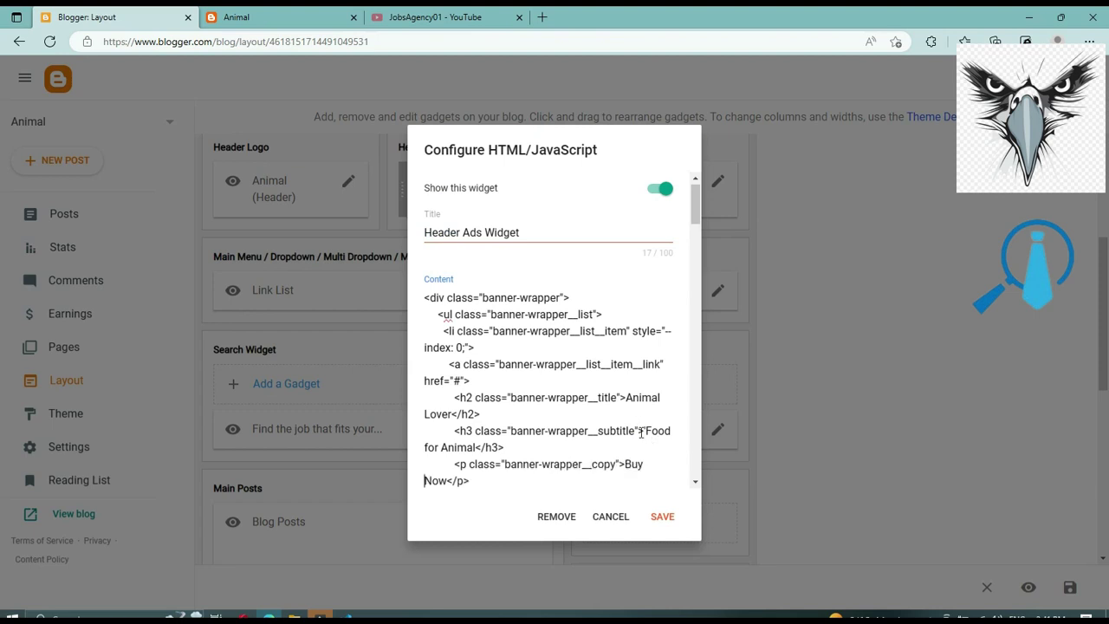
Step: Replace the second banner item's subtitle text, "These styles are going quick.", with "Best Animal Blogger"
scroll(632, 424, down, 1)
scroll(613, 425, down, 1)
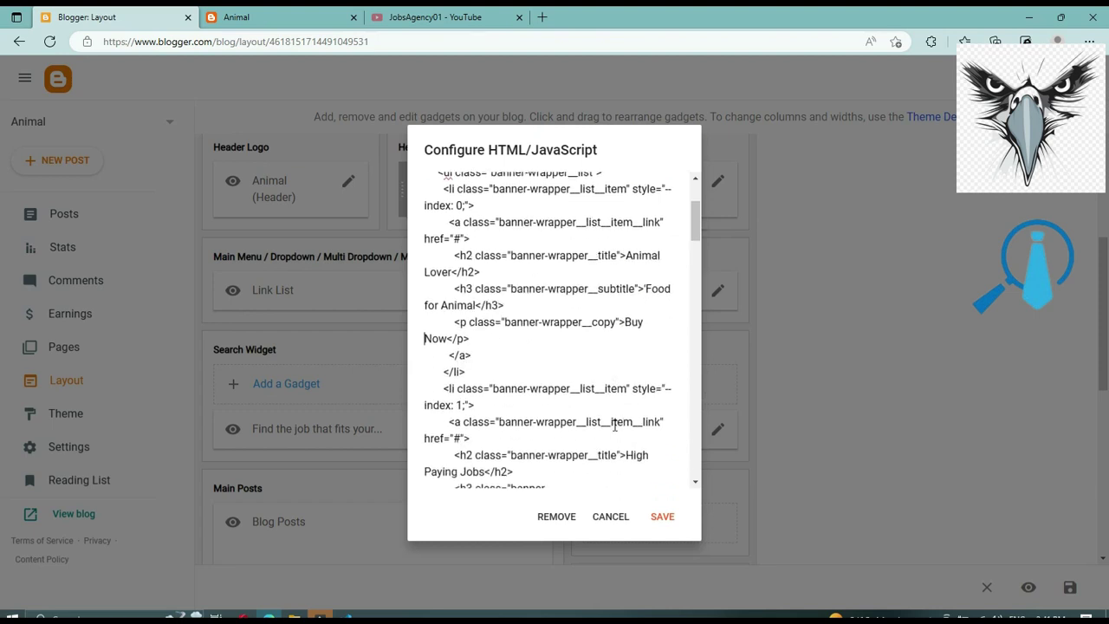
scroll(614, 425, down, 1)
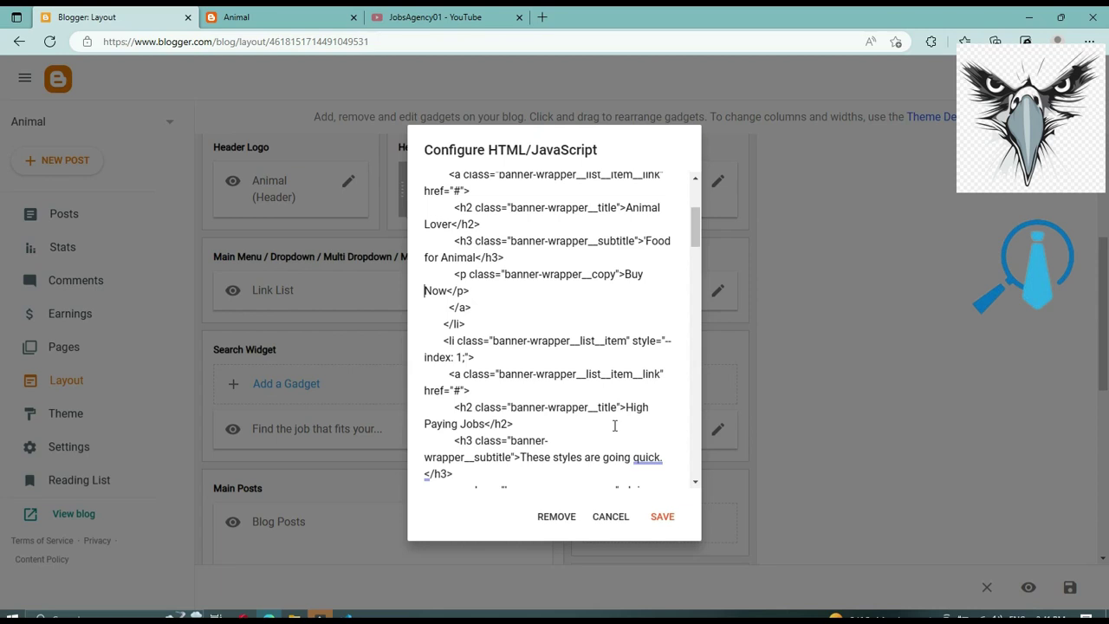
scroll(615, 425, down, 1)
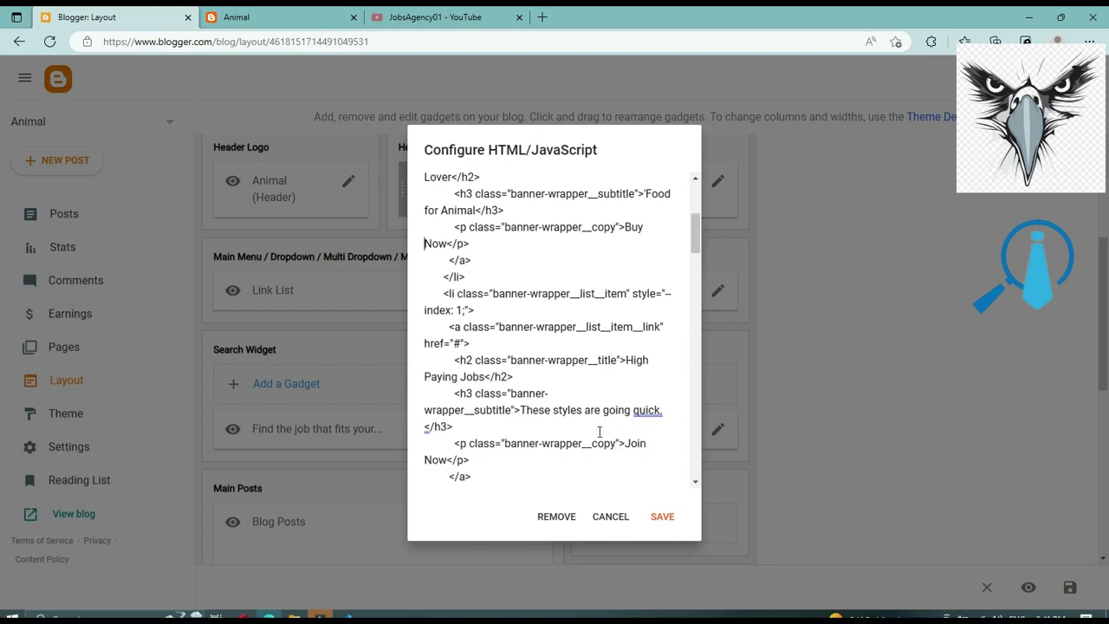
click(521, 409)
shift+click(666, 424)
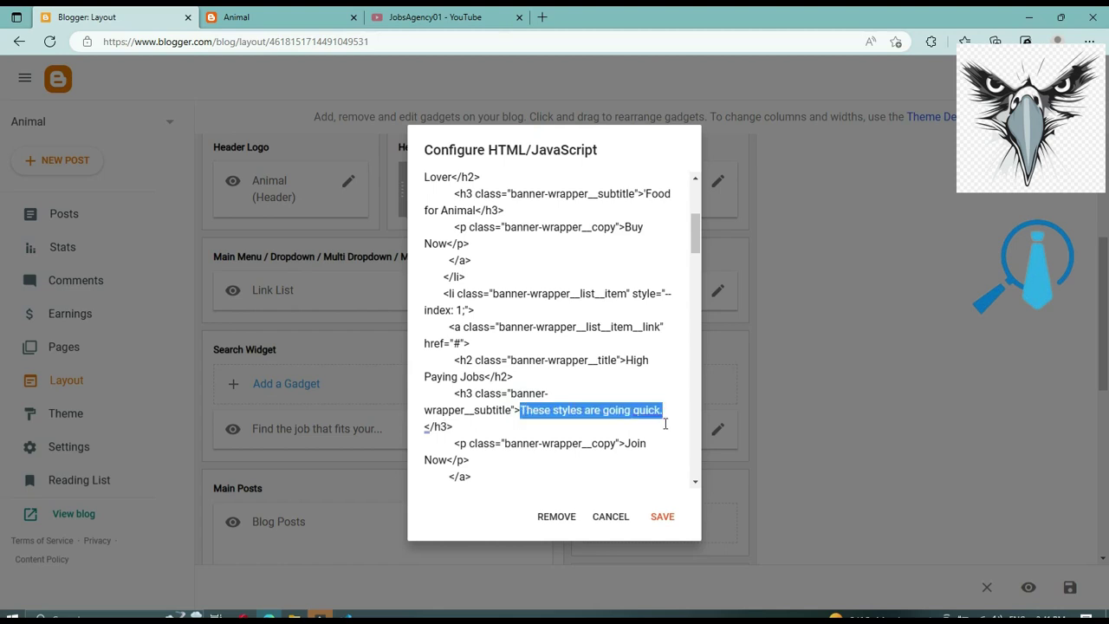
text(Best)
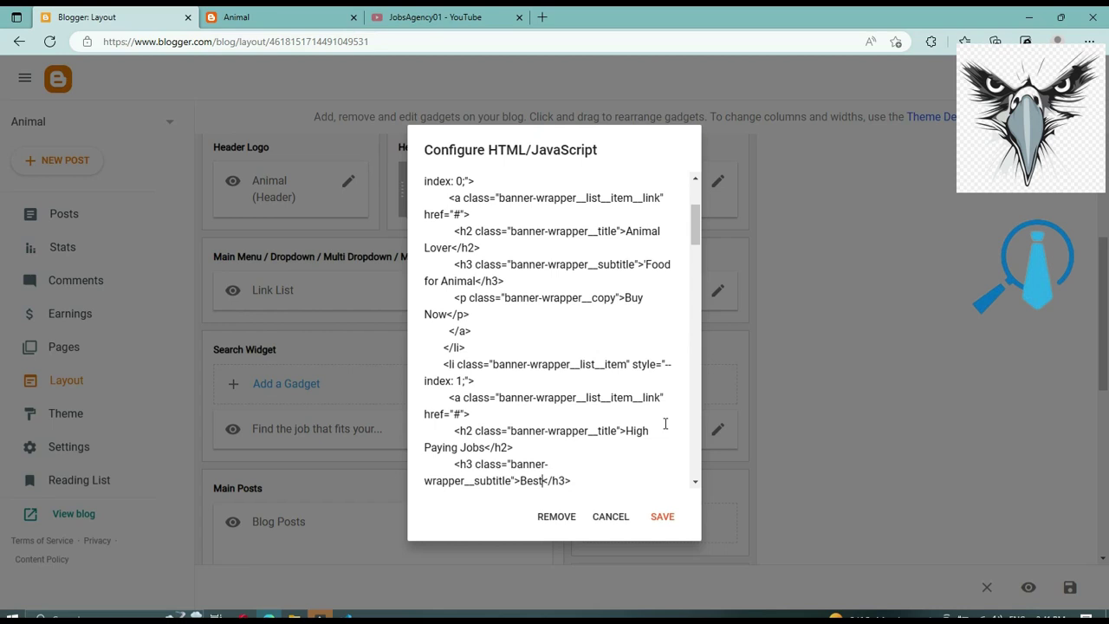
text( Animal B)
key(BackSpace)
text(Blogger)
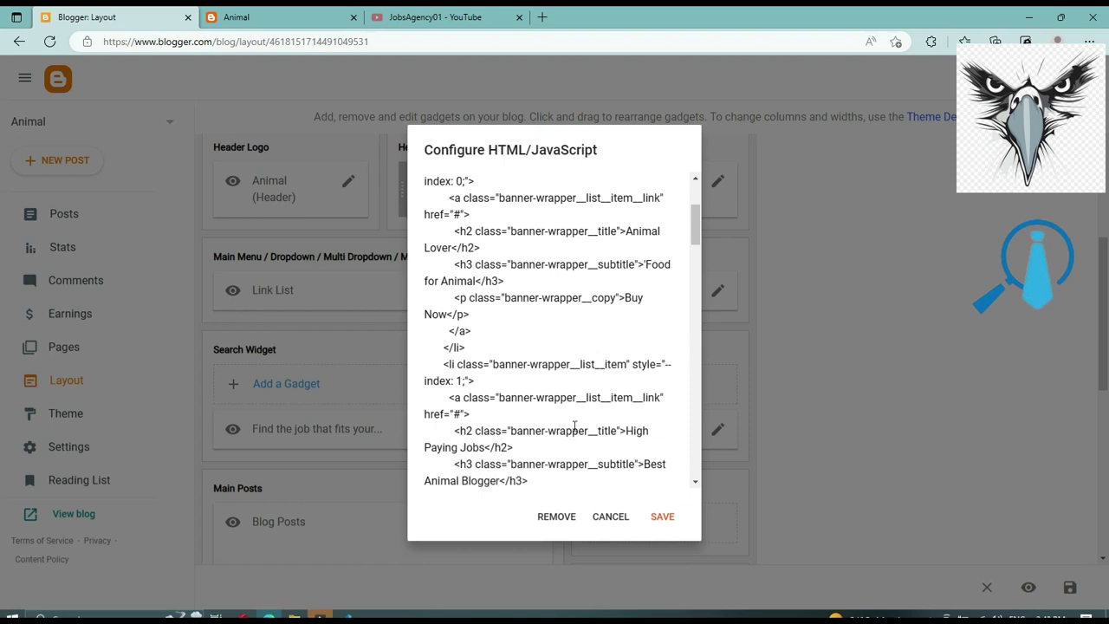
Step: Replace the second banner item's title text, "High Paying Jobs", with "Train Pets"
click(626, 430)
shift+click(486, 448)
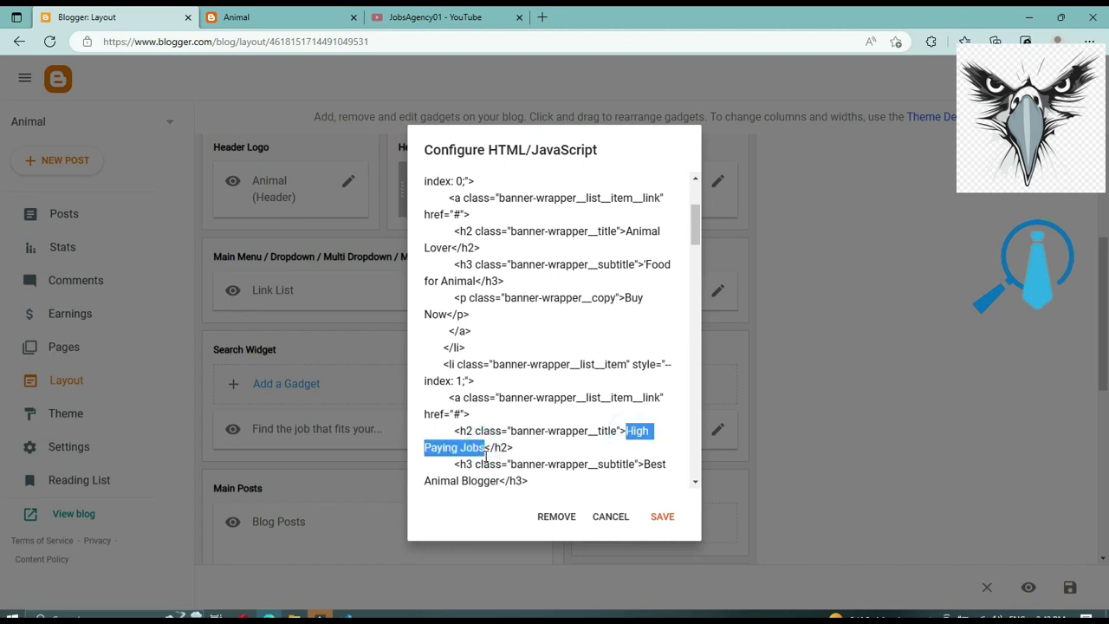
text(Tra)
text(i)
text(n)
key(Return)
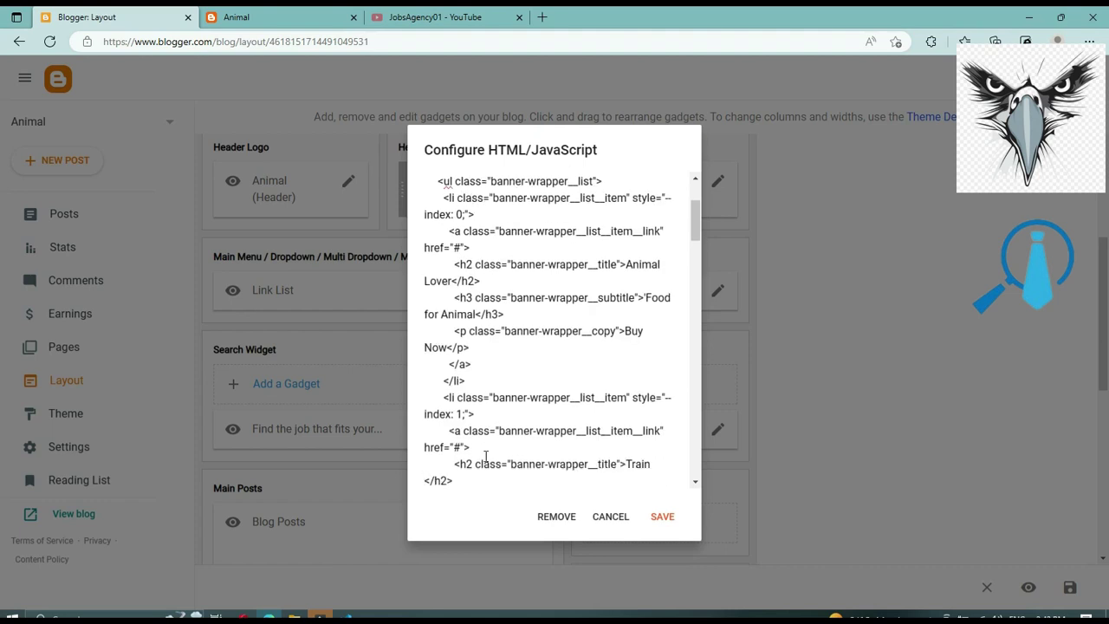
text(Pets)
Step: Replace the third banner item's title text, "50% Reputed Companies", with "Cats, Dogs"
scroll(506, 463, down, 1)
scroll(506, 463, down, 3)
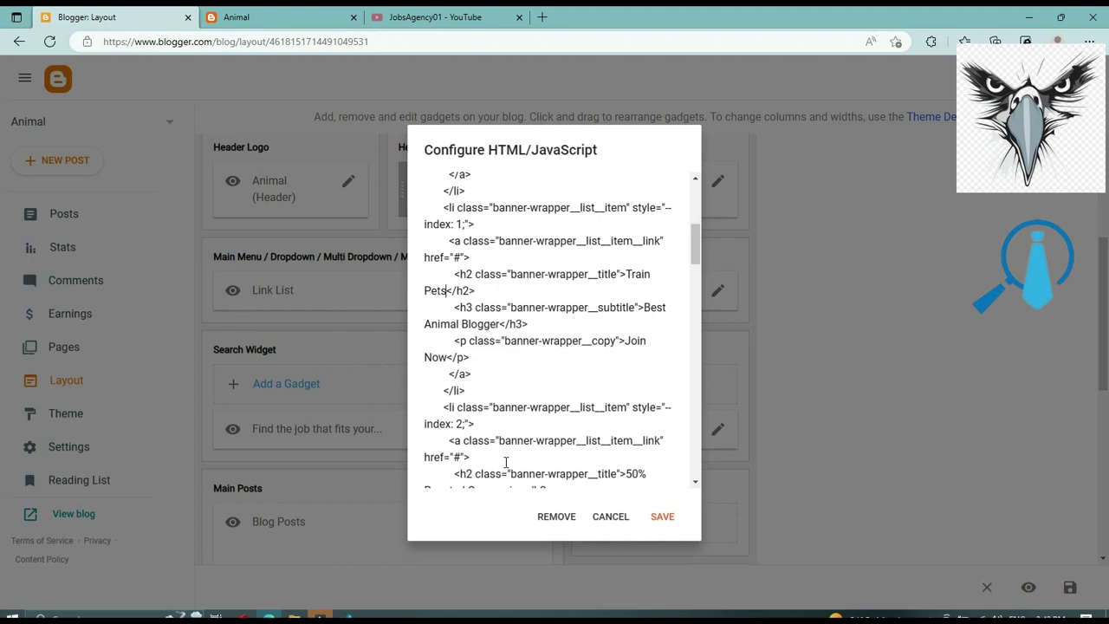
scroll(506, 462, down, 1)
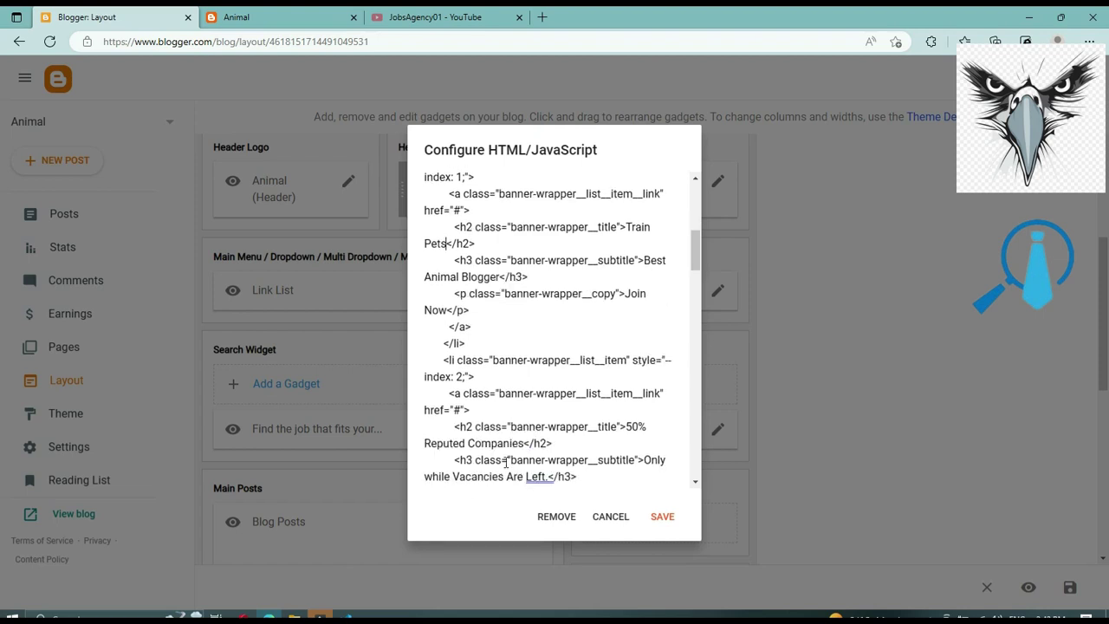
scroll(506, 463, down, 1)
click(626, 378)
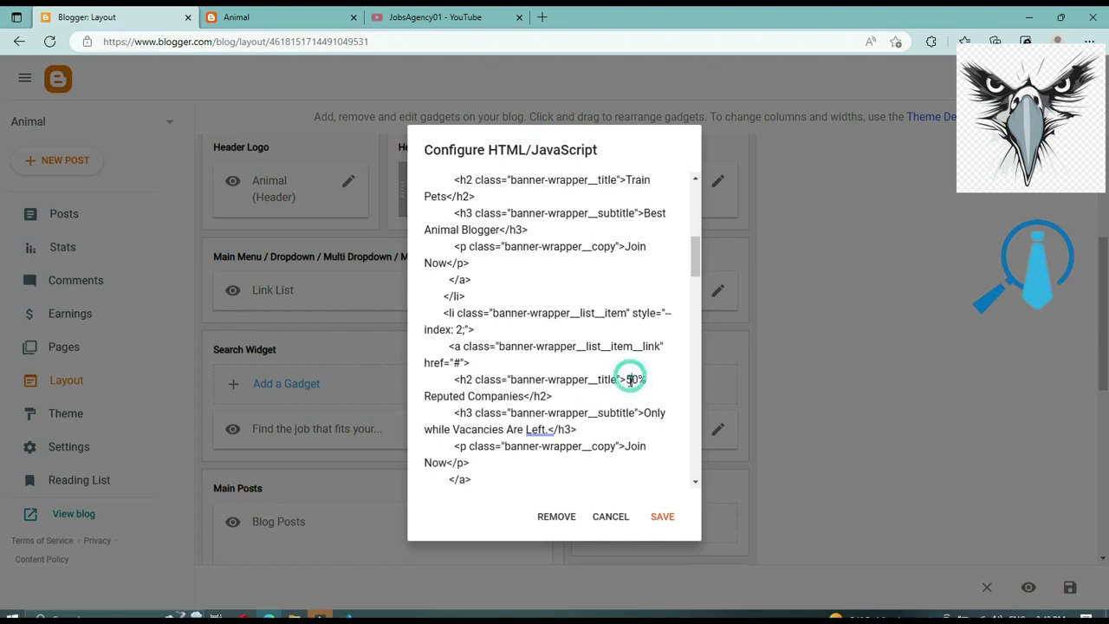
shift+click(524, 396)
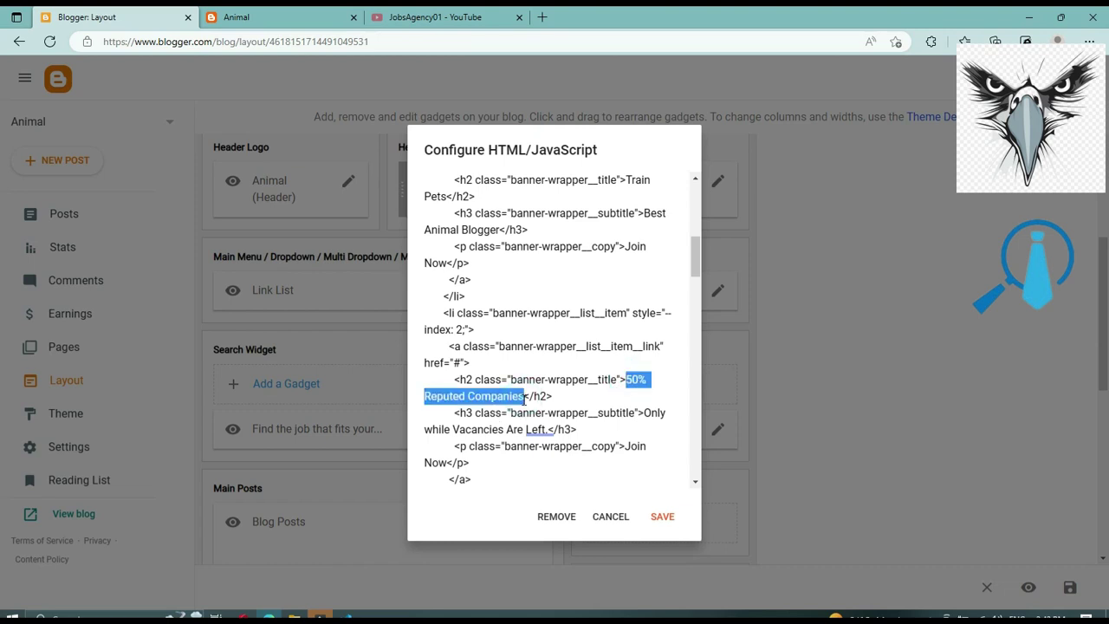
text(Cats, )
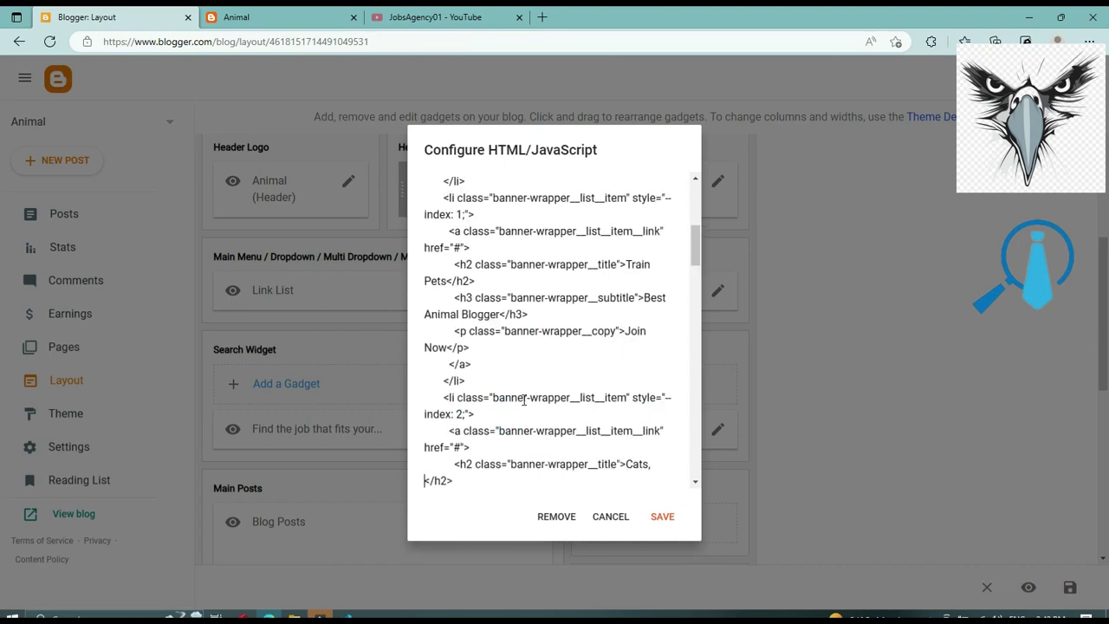
text(Dogs)
Step: Replace the third banner item's subtitle text, "Only while Vacancies Are Left.", with "Also Doctor available"
scroll(524, 395, down, 3)
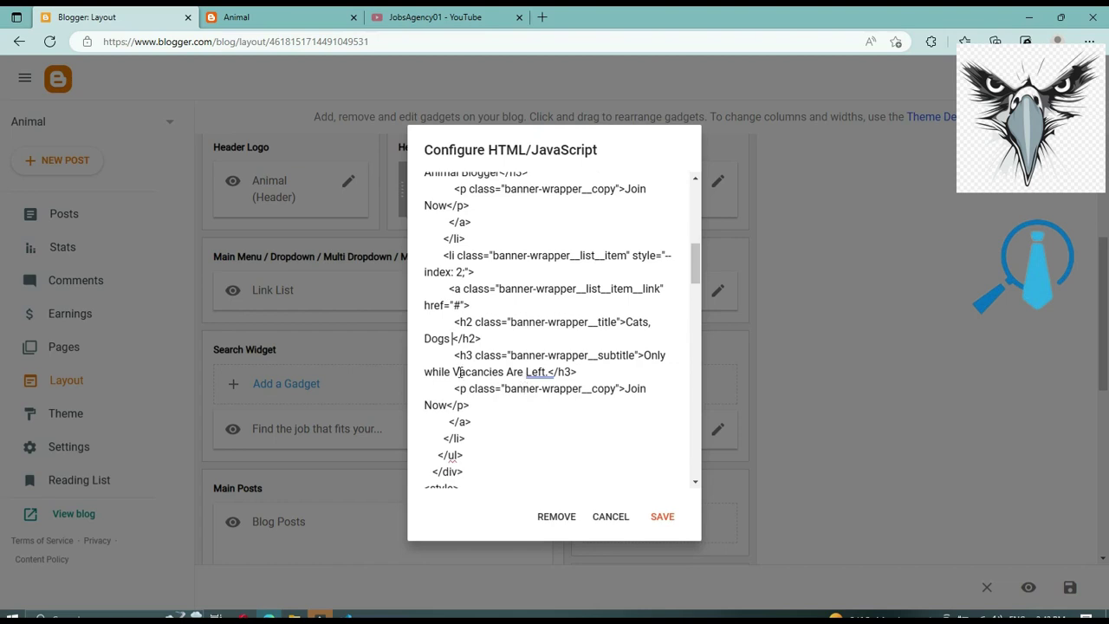
click(643, 355)
shift+click(548, 371)
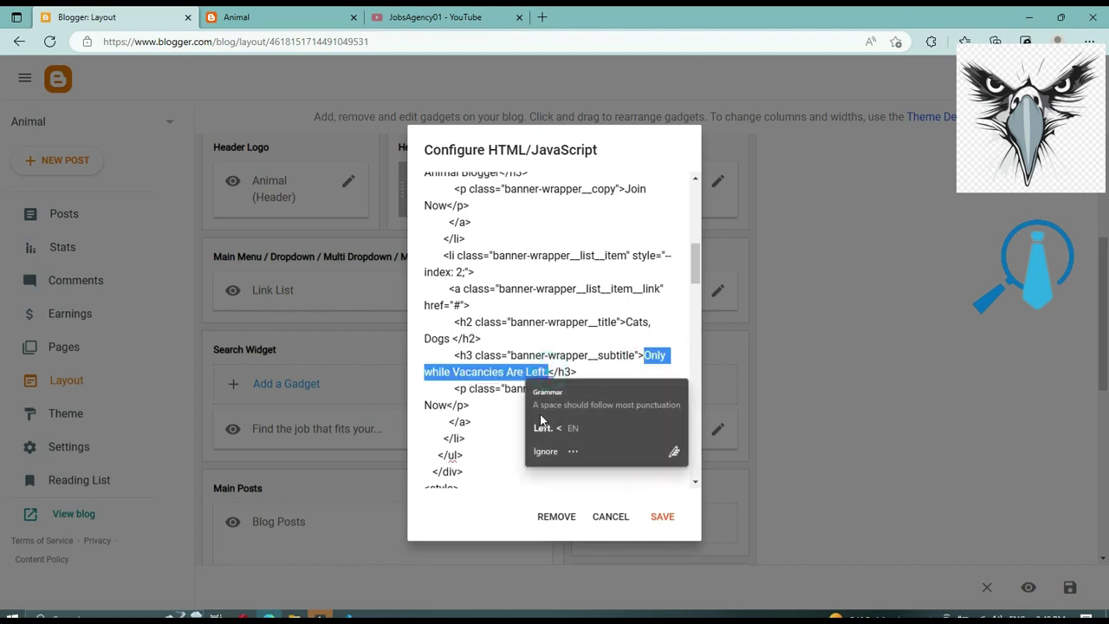
text(Also)
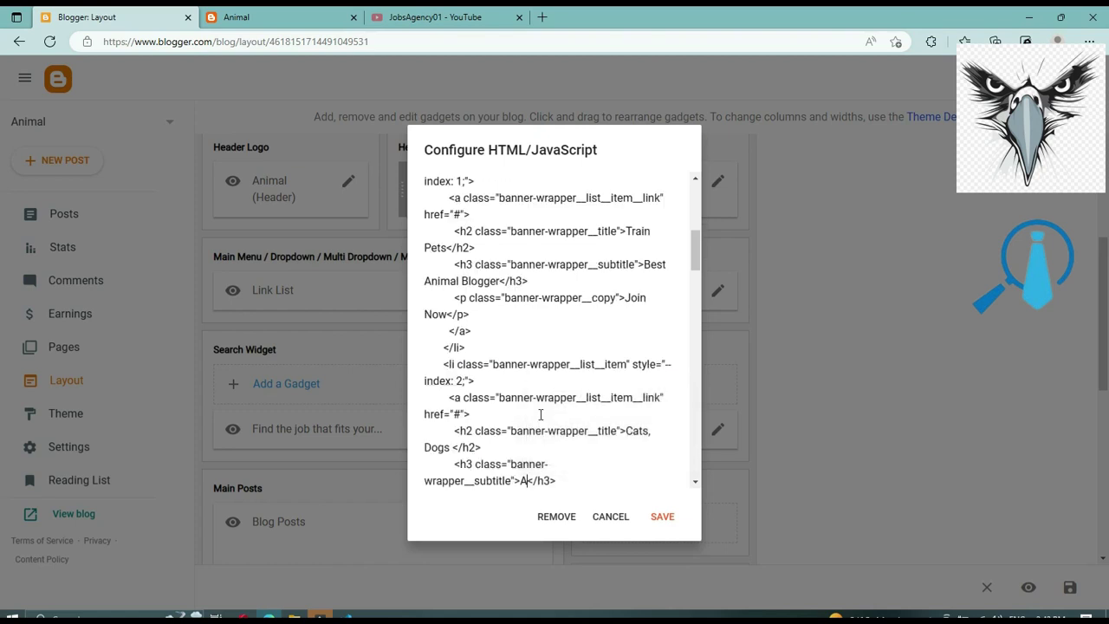
text( Doc)
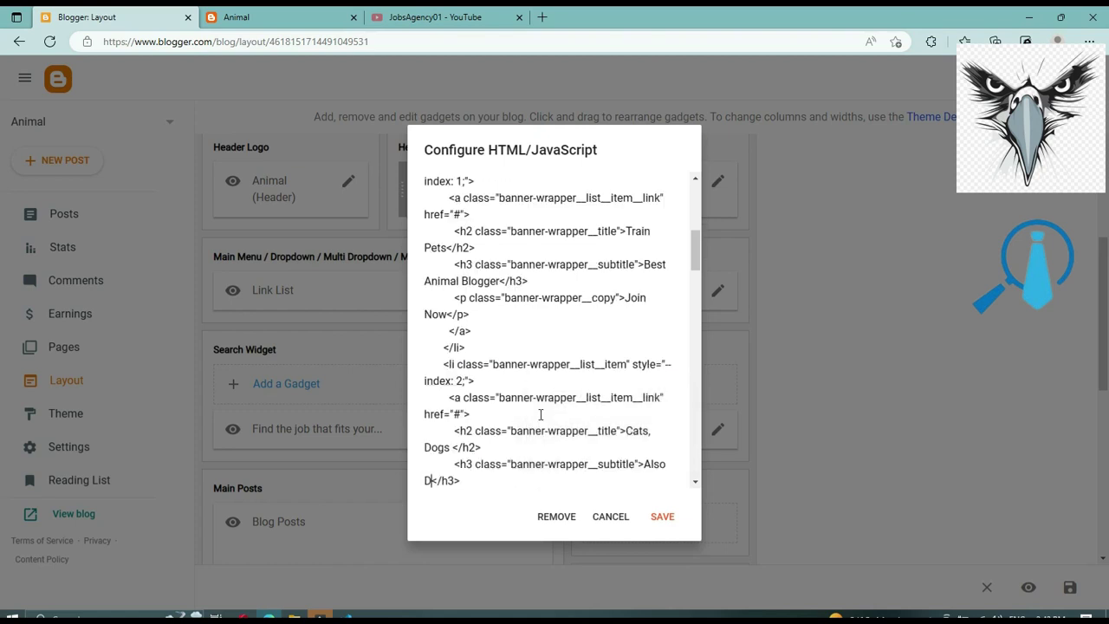
text(otor)
key(BackSpace)
text(avao)
key(BackSpace)
text(ilbale)
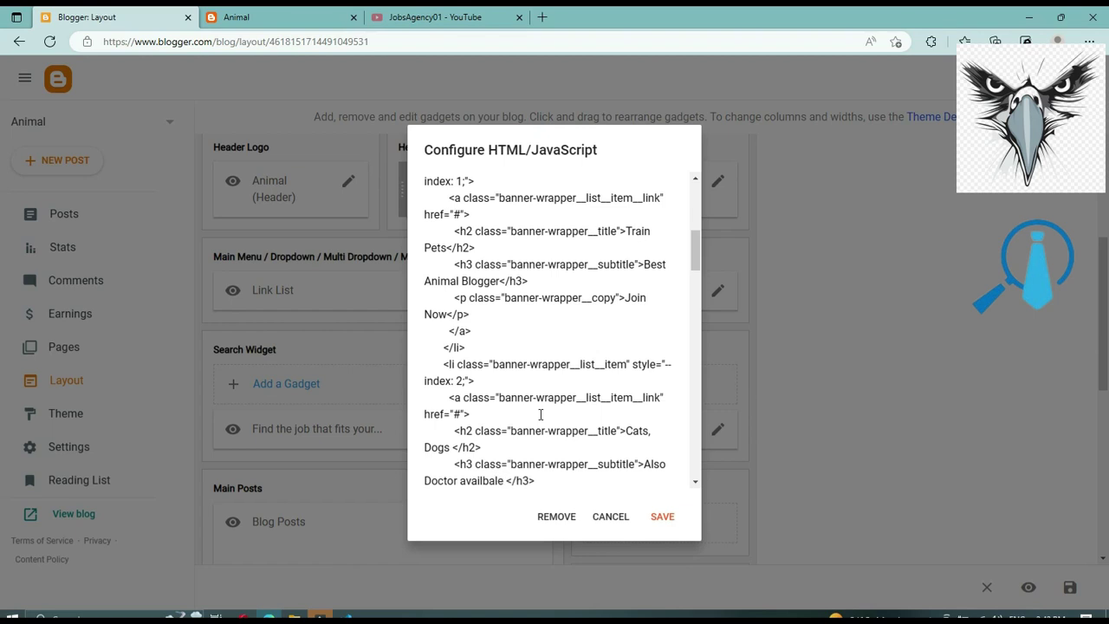
key(BackSpace)
key(BackSpace)
key(BackSpace)
key(BackSpace)
text(able)
Step: Look over the rest of the banner code and save the Header Ads Widget
scroll(540, 413, down, 1)
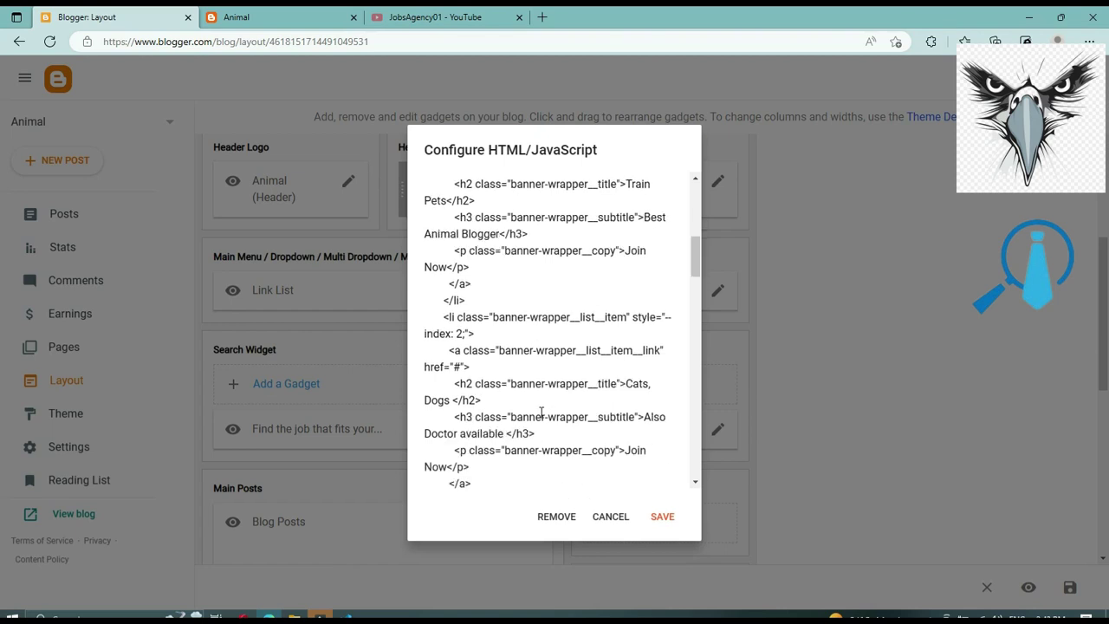
scroll(541, 413, down, 2)
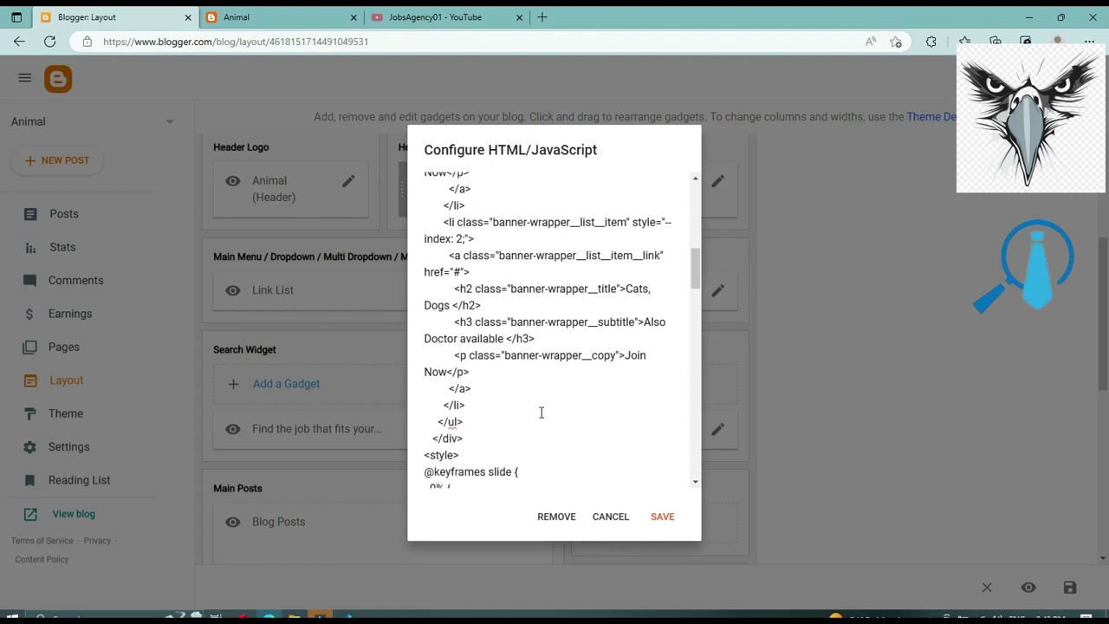
scroll(541, 413, down, 2)
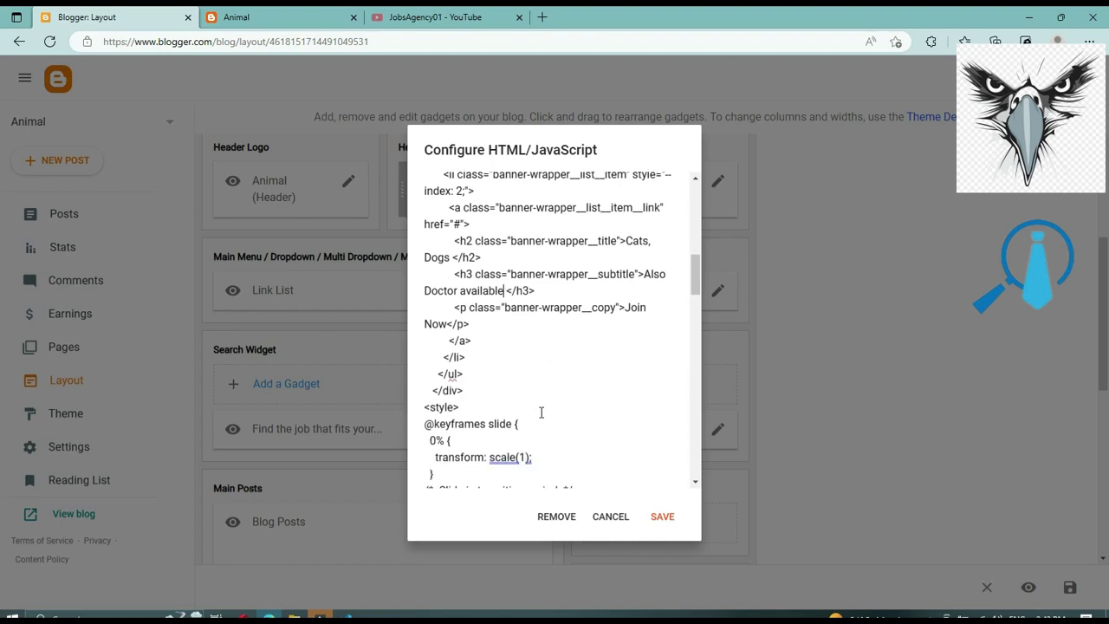
click(659, 517)
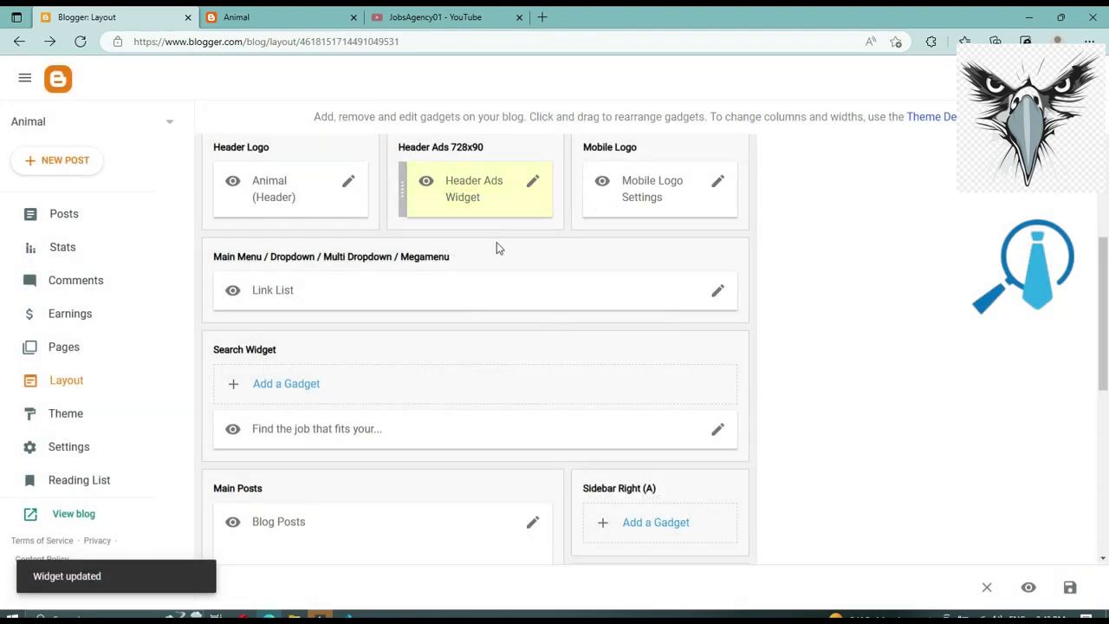
Step: Switch to the live Animal blog and reload it to check the header banner text
scroll(485, 166, up, 3)
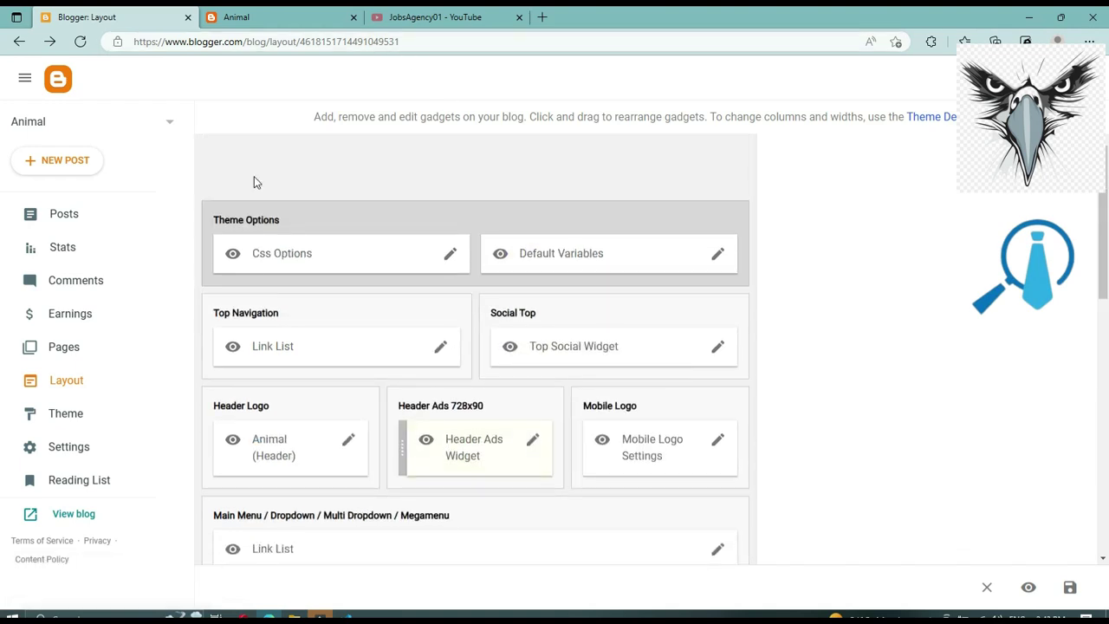
click(328, 12)
click(52, 42)
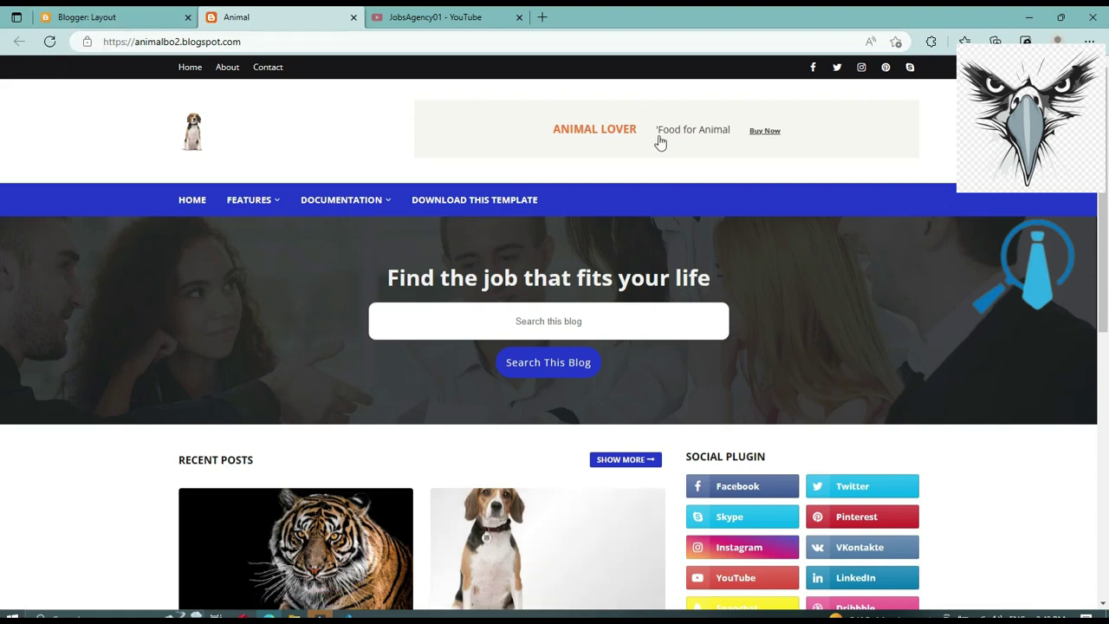
Step: Return to the Blogger layout, open the Mobile Logo Settings gadget and replace its image by uploading the beagle picture from the Desktop
click(110, 17)
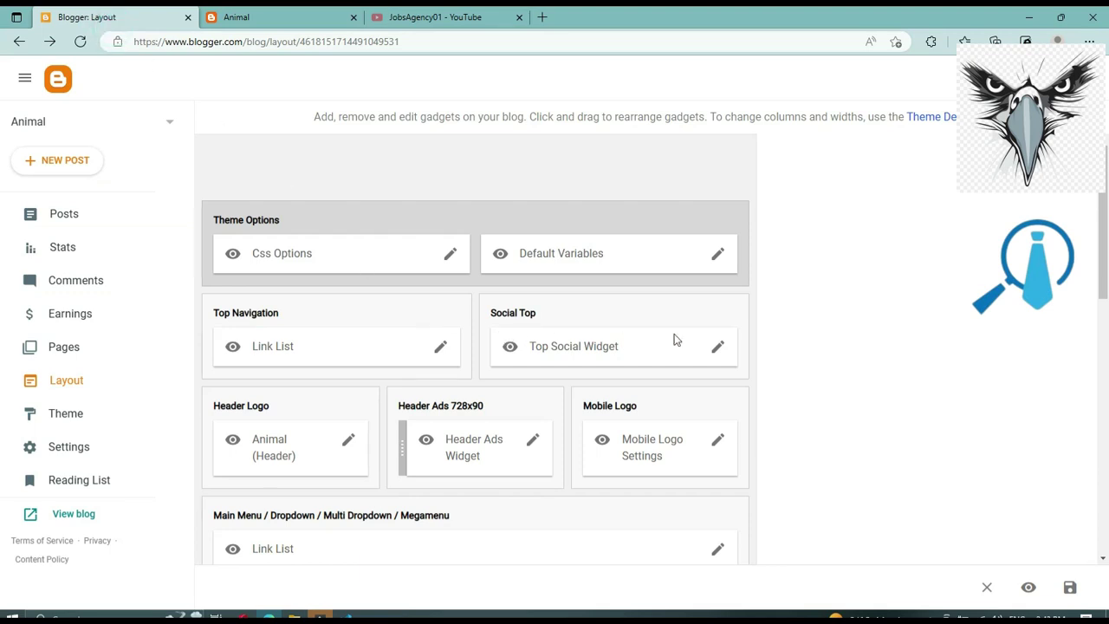
scroll(723, 363, down, 1)
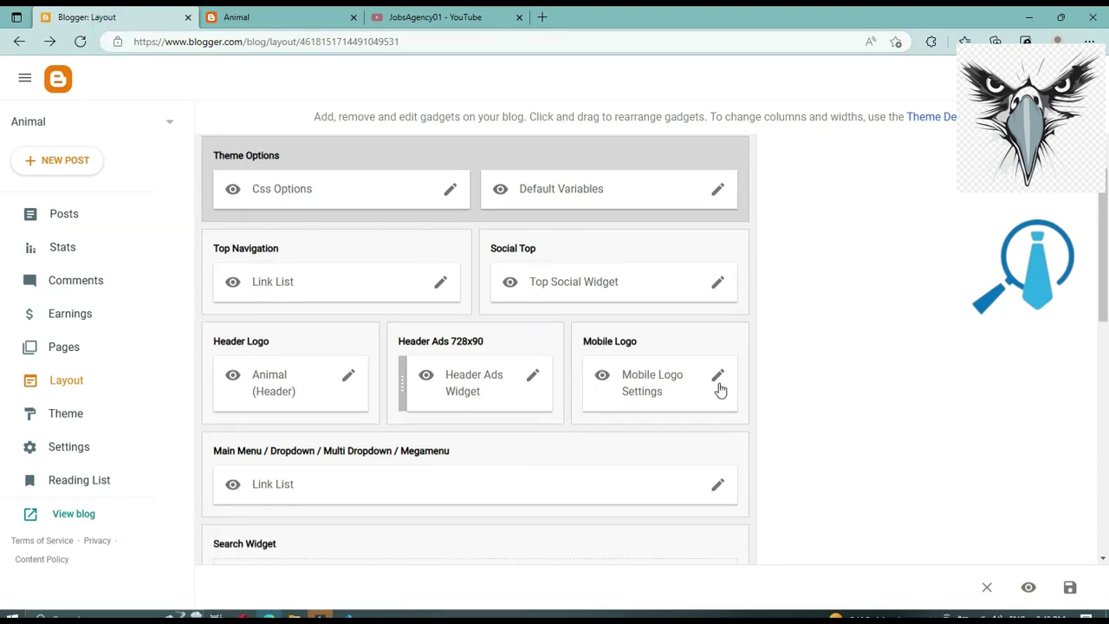
click(718, 378)
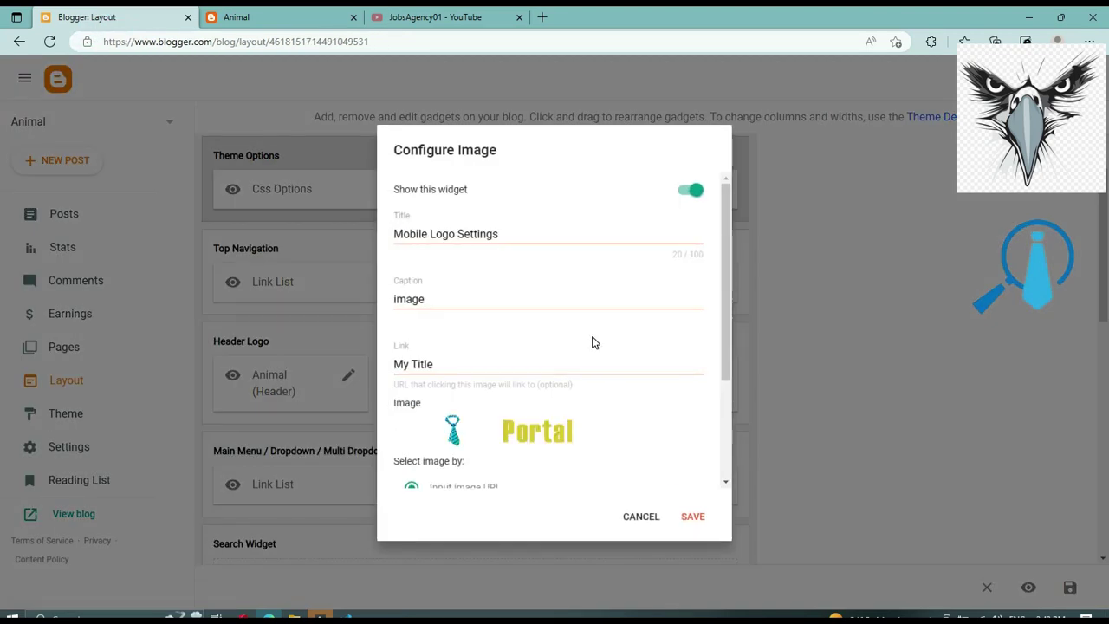
scroll(593, 342, down, 1)
click(413, 414)
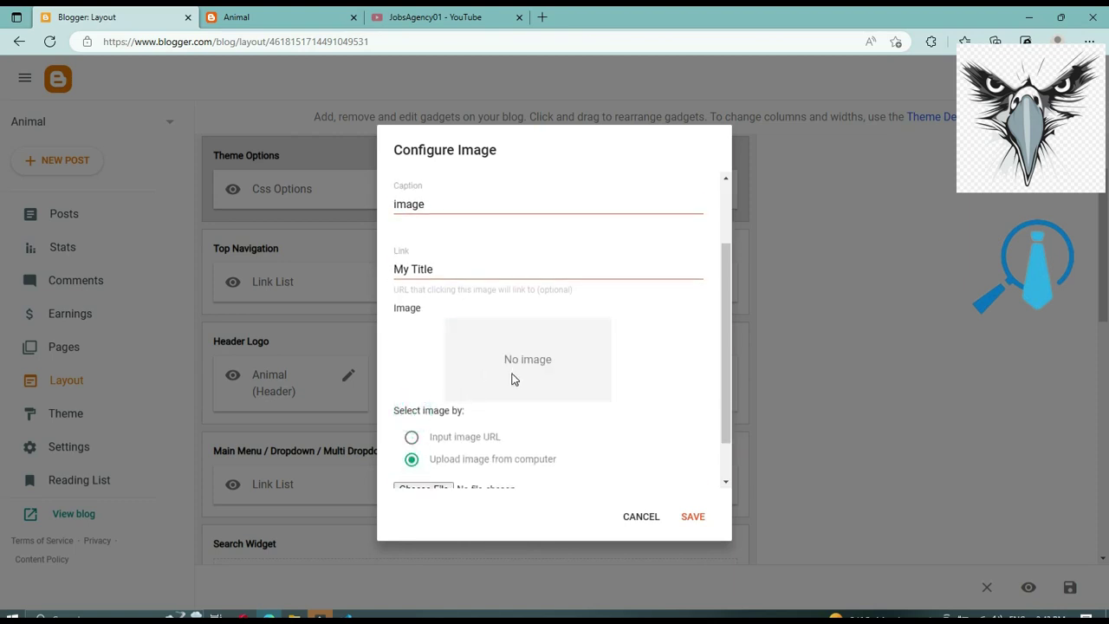
scroll(511, 379, down, 1)
click(429, 441)
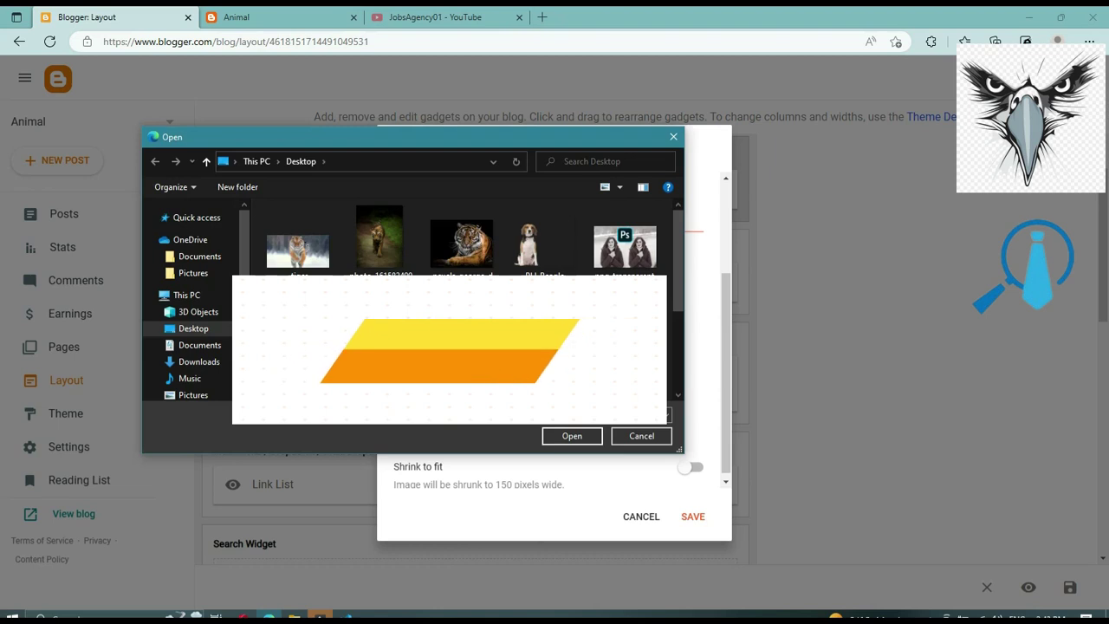
click(527, 244)
click(570, 436)
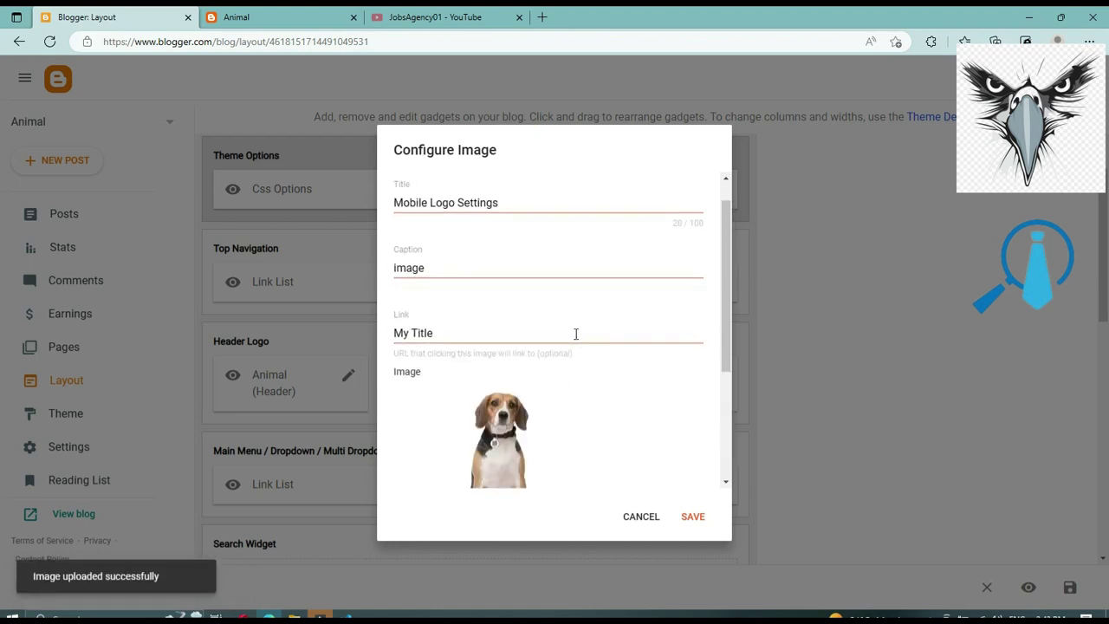
Step: Save the Mobile Logo Settings gadget and look over the Header Logo gadget's image settings, closing them without changes
click(692, 518)
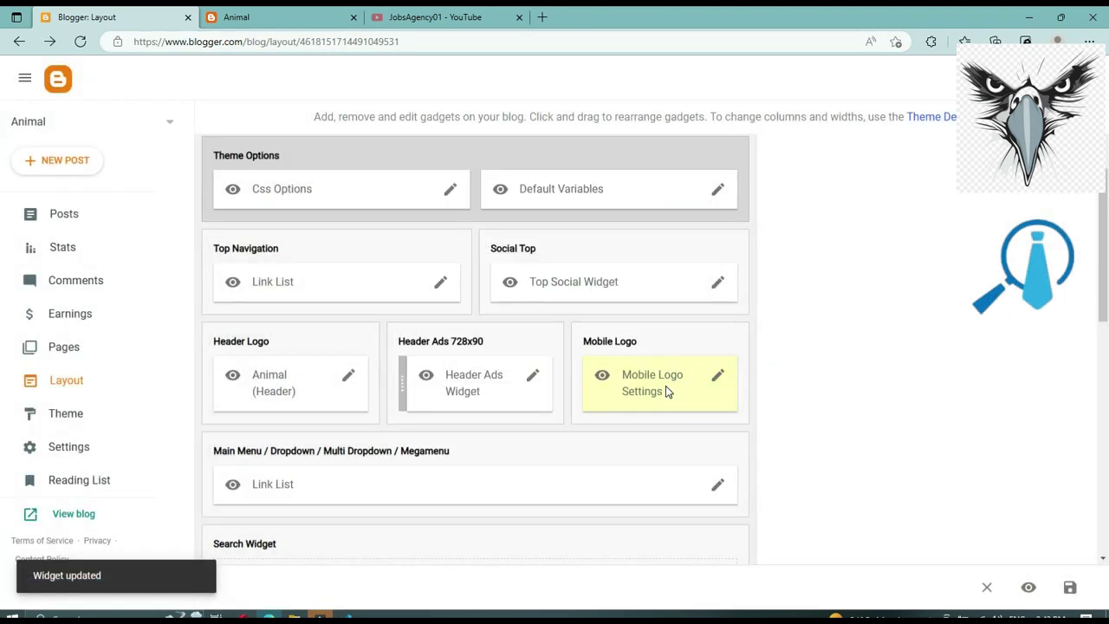
scroll(669, 376, down, 1)
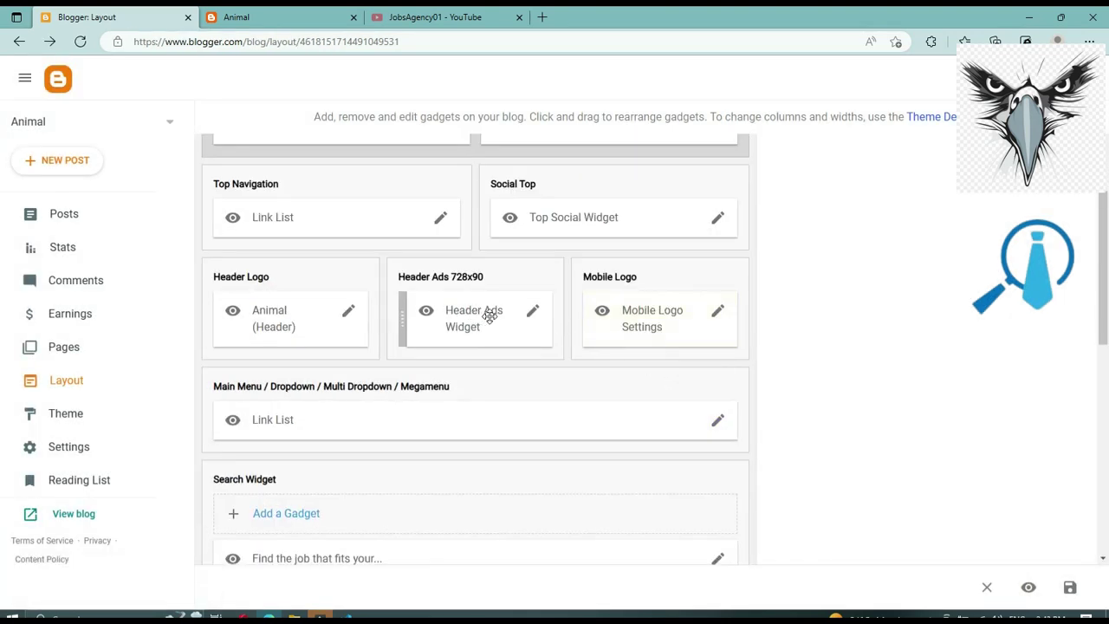
click(350, 314)
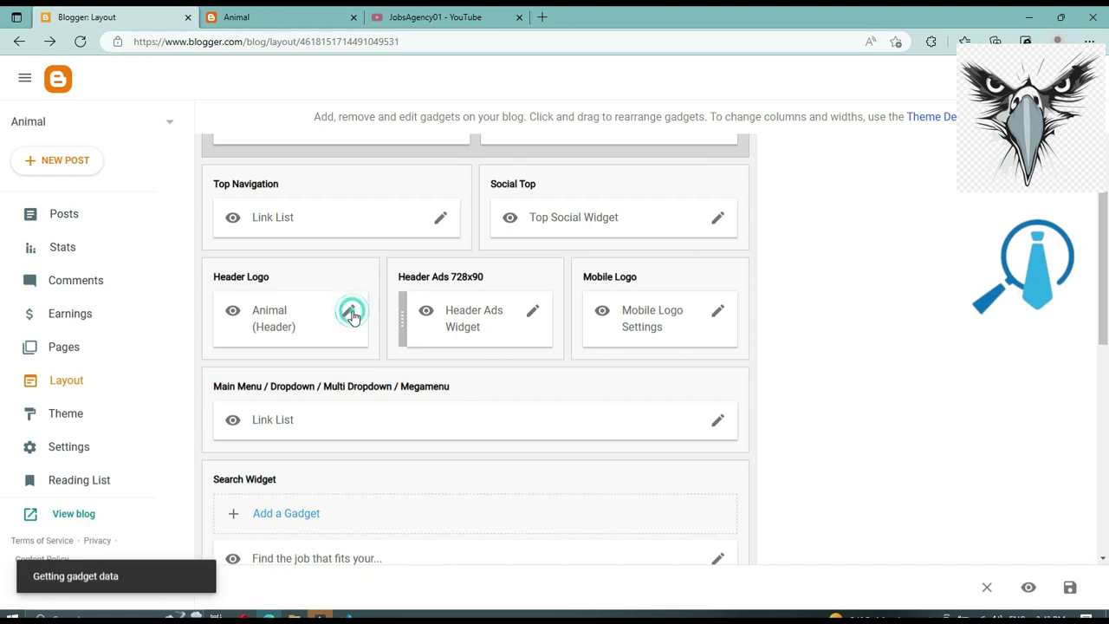
scroll(452, 322, down, 4)
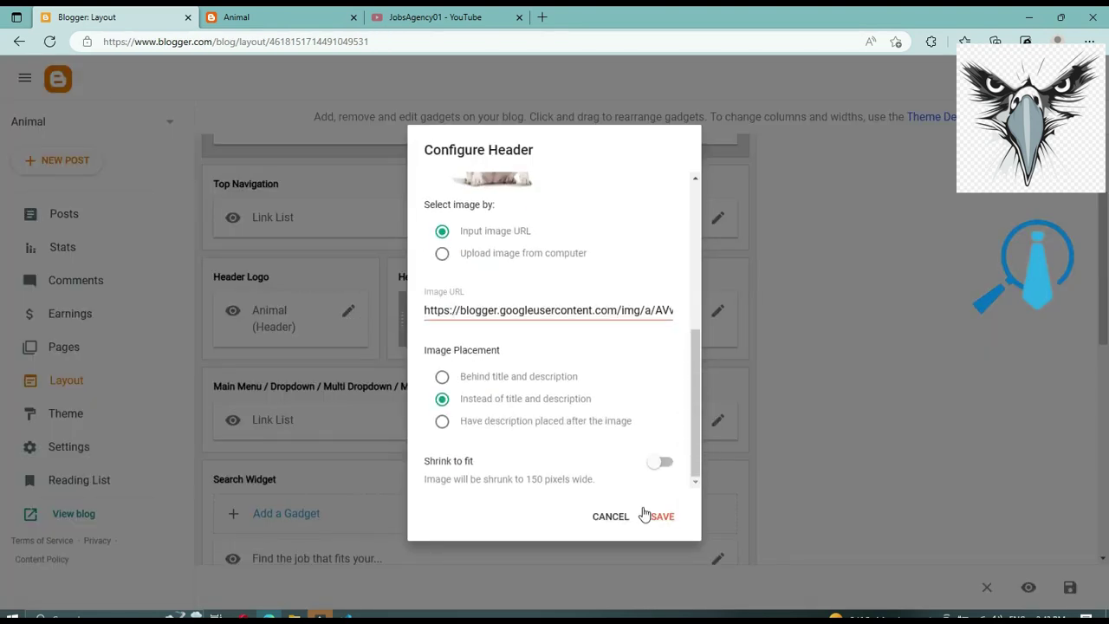
click(608, 515)
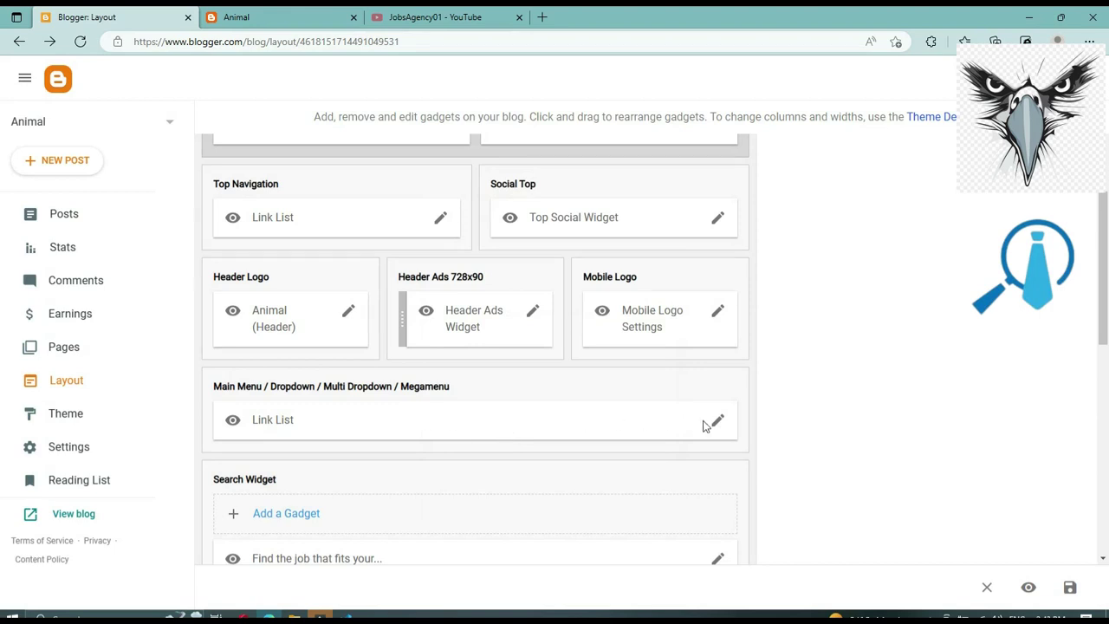
Step: Change the Search Widget's title to "Find the Pets that fits your life" and save the gadget
scroll(702, 434, down, 2)
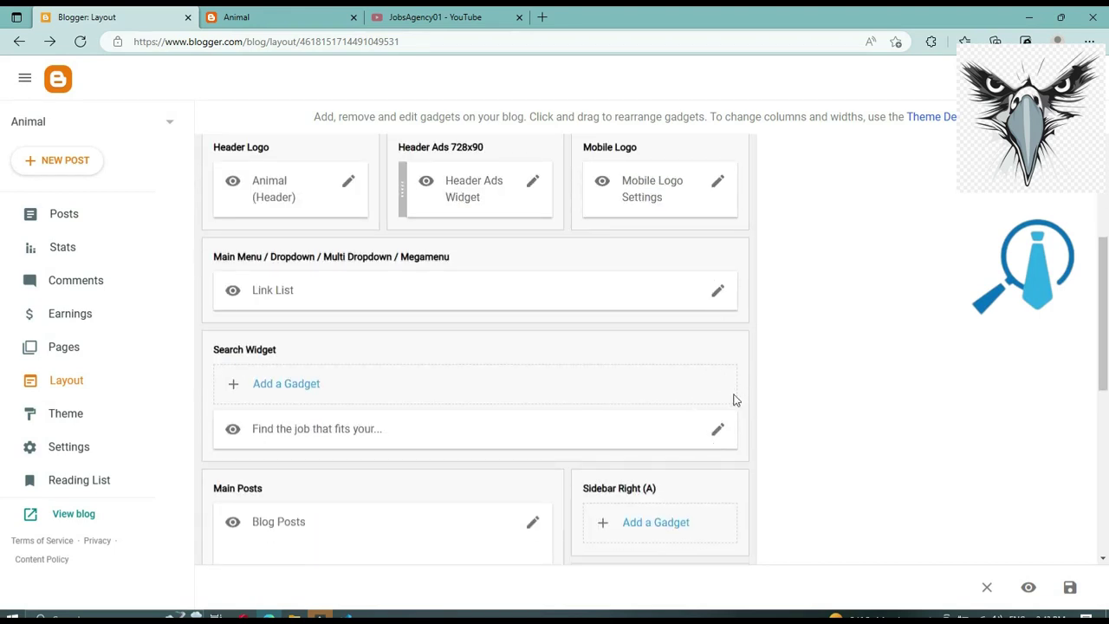
click(716, 431)
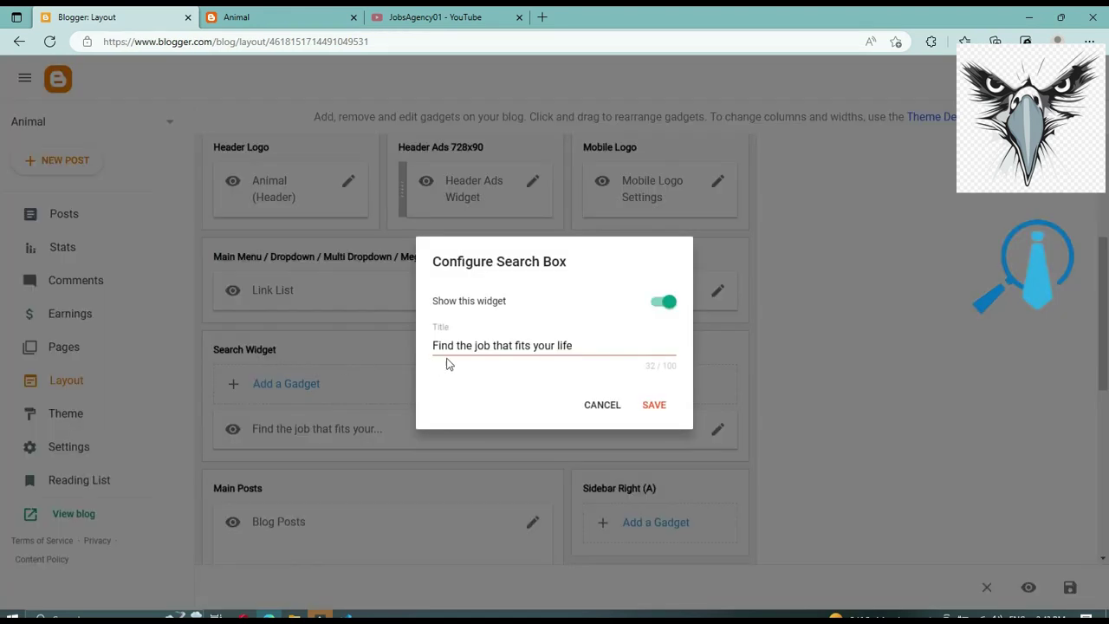
double_click(482, 346)
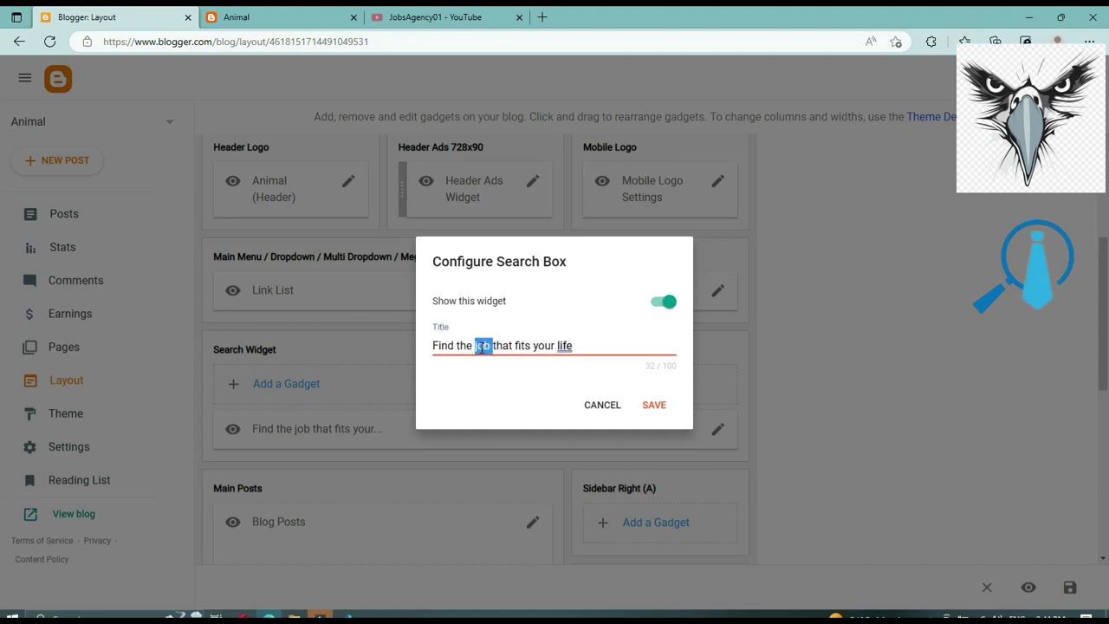
text(Pets)
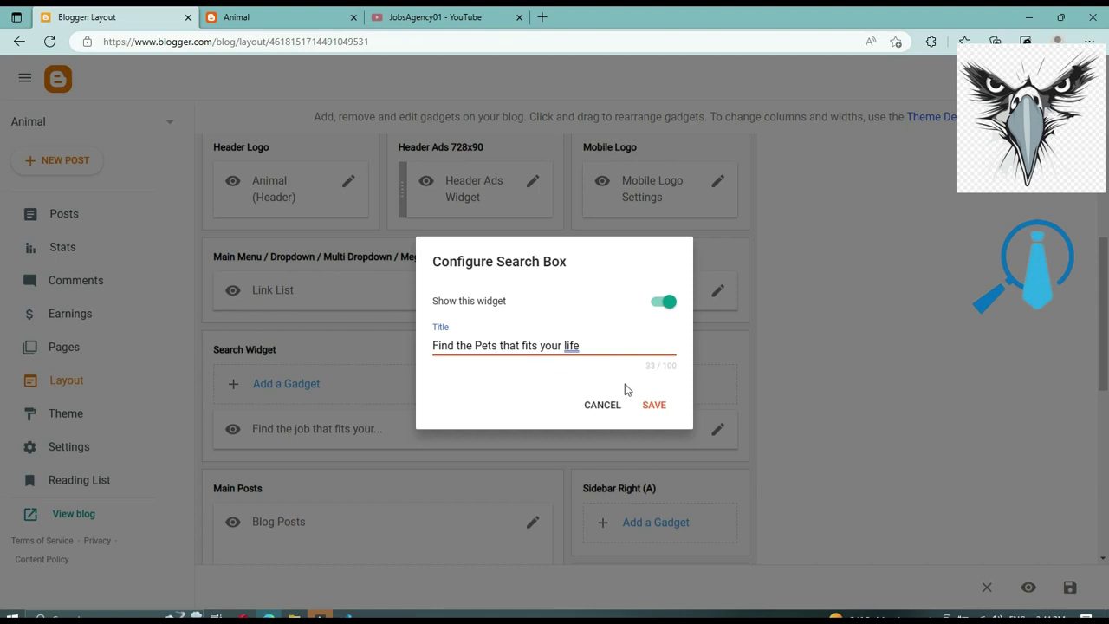
click(655, 404)
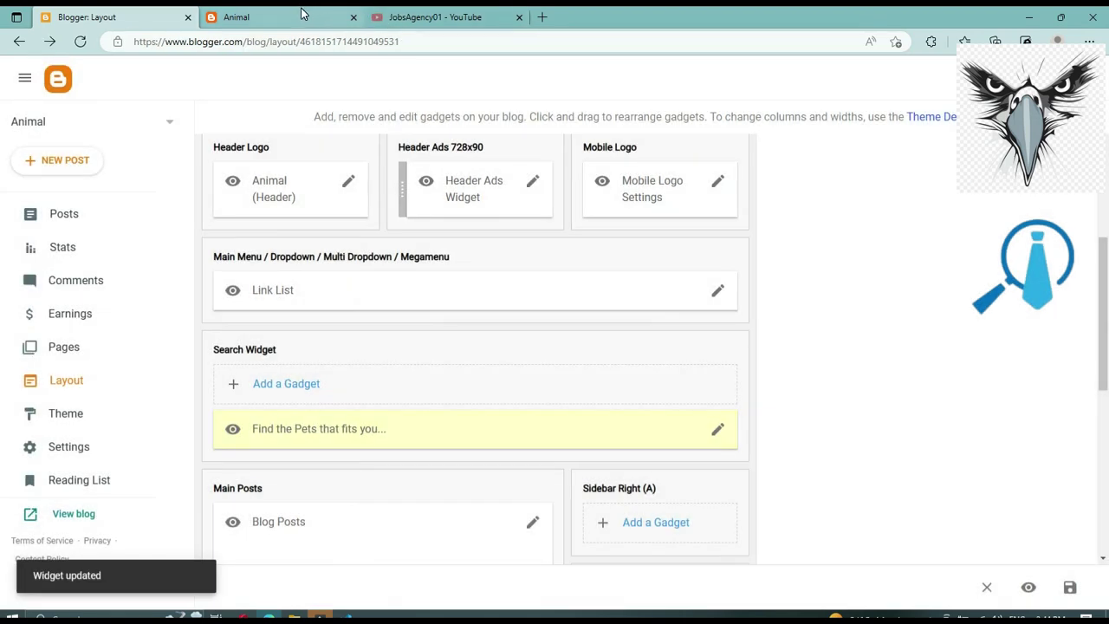
Step: Switch to the live Animal blog and reload it to check the search section's heading
click(303, 12)
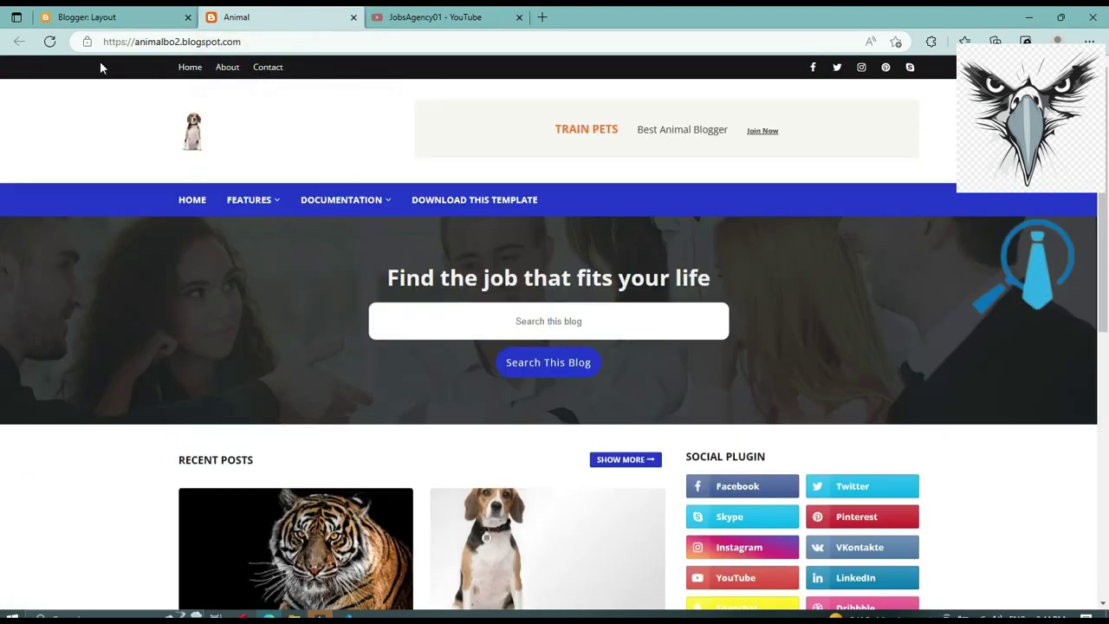
click(52, 45)
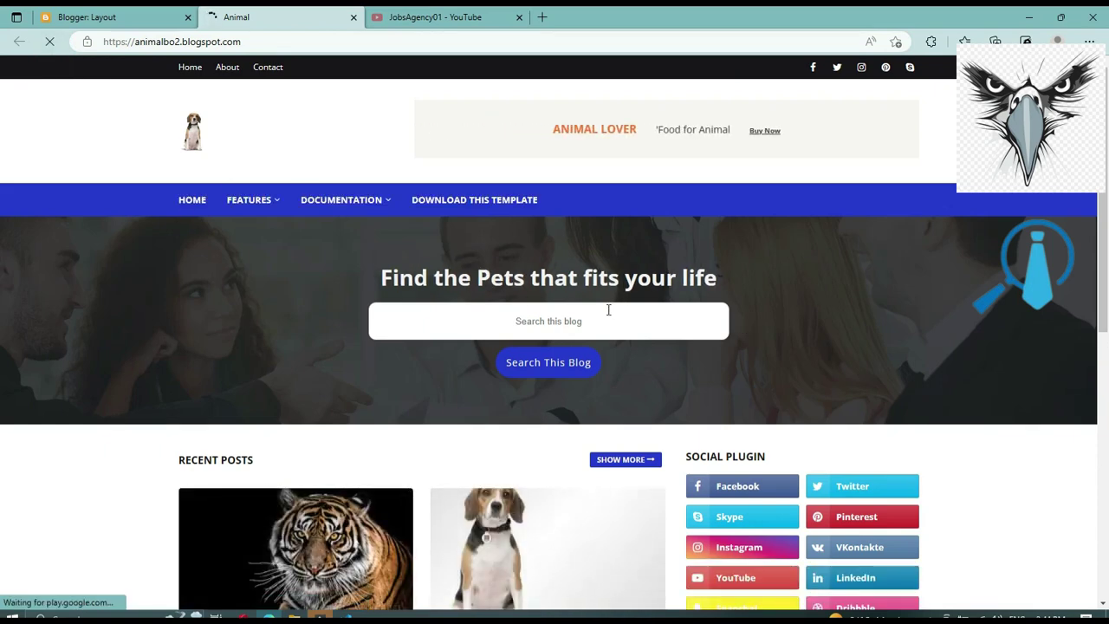
click(143, 14)
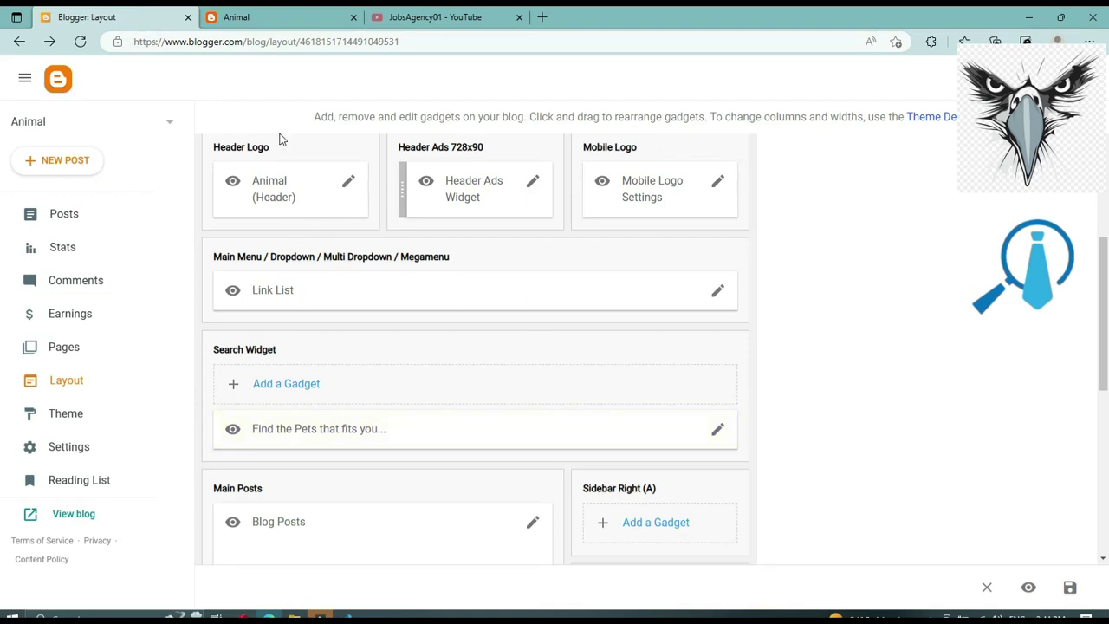
click(260, 18)
mouse_move(273, 192)
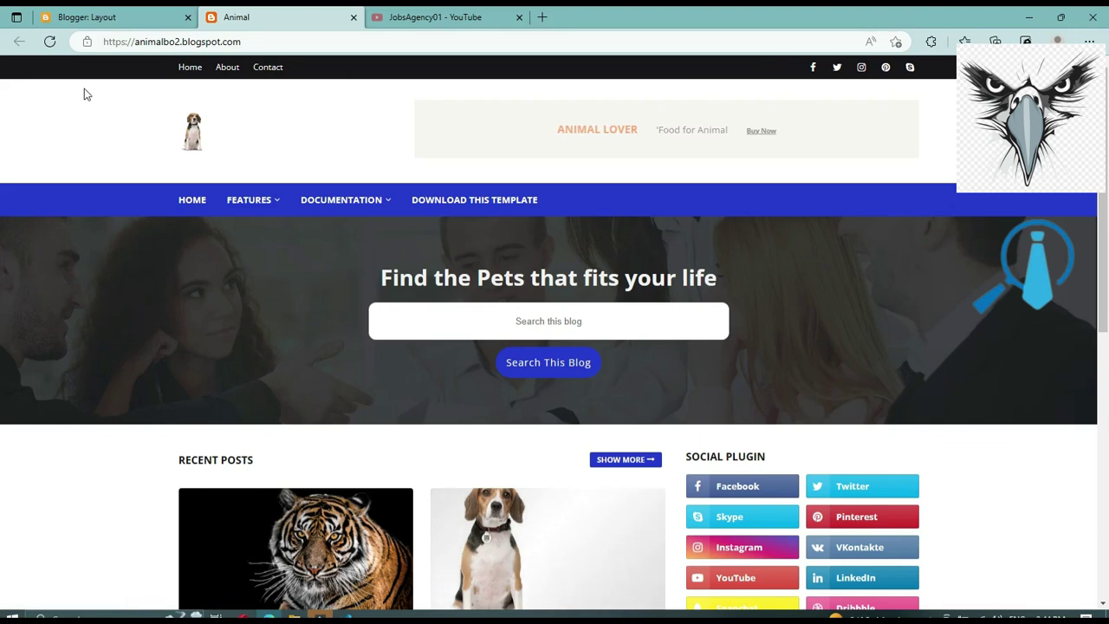
Step: Back in the Blogger layout, open the Main Menu link list and rename its "_Multi DropDown" item to "_Cat Type"
click(128, 16)
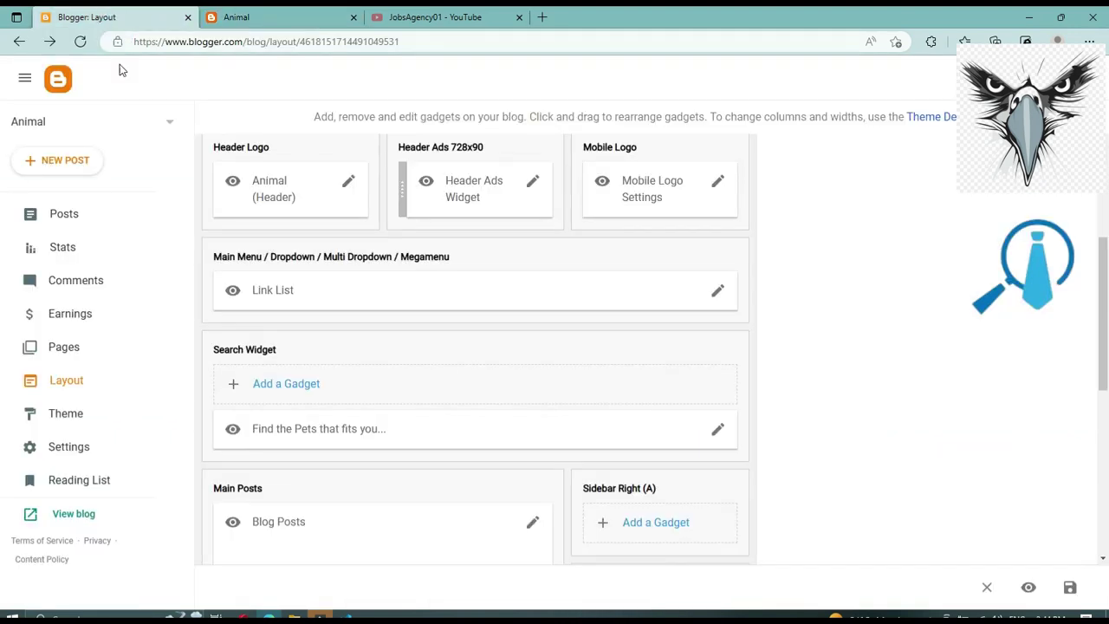
click(717, 290)
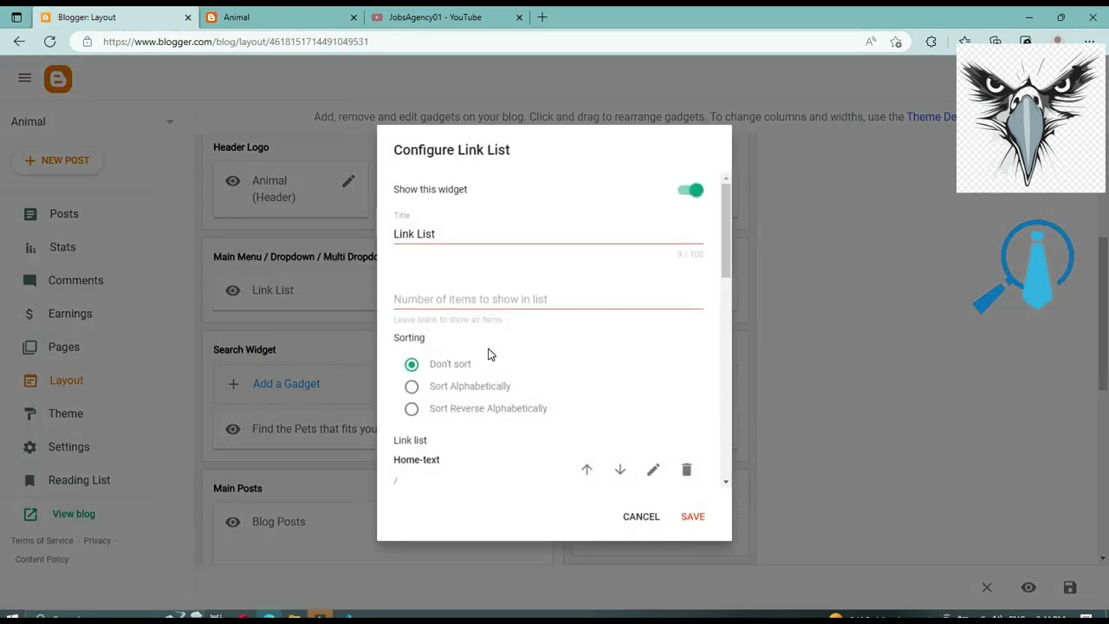
scroll(487, 355, down, 1)
scroll(496, 342, down, 1)
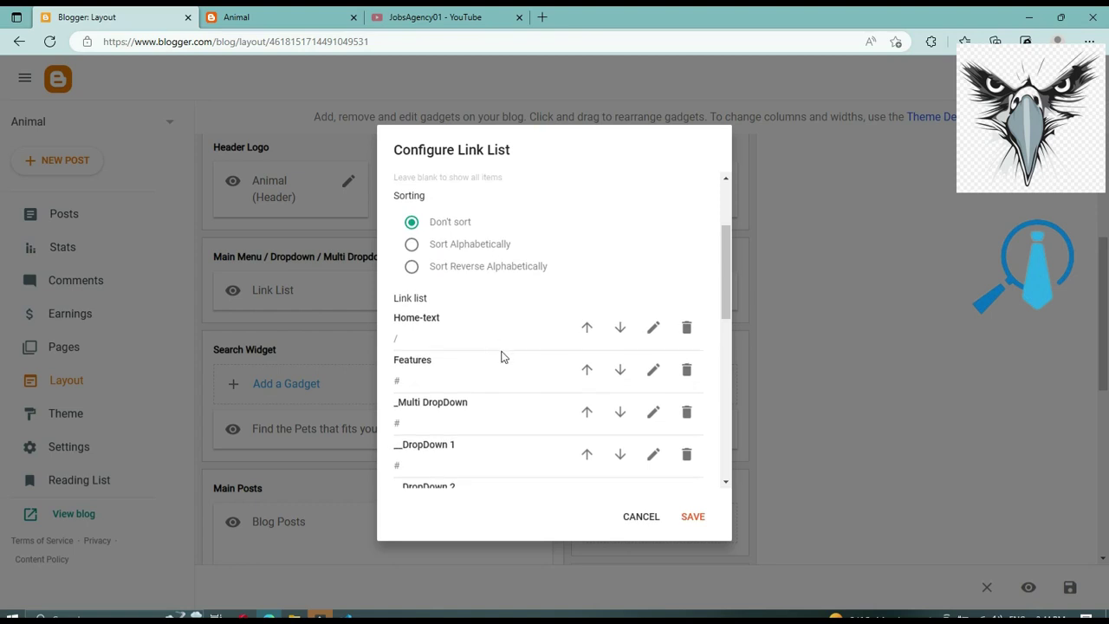
scroll(502, 356, down, 1)
click(410, 355)
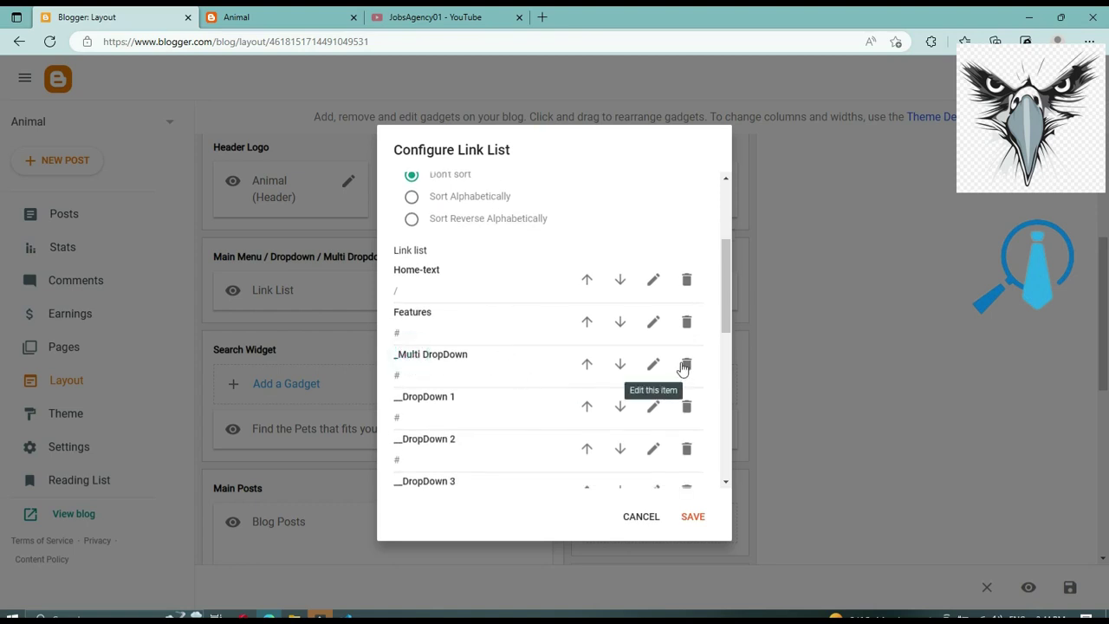
click(655, 365)
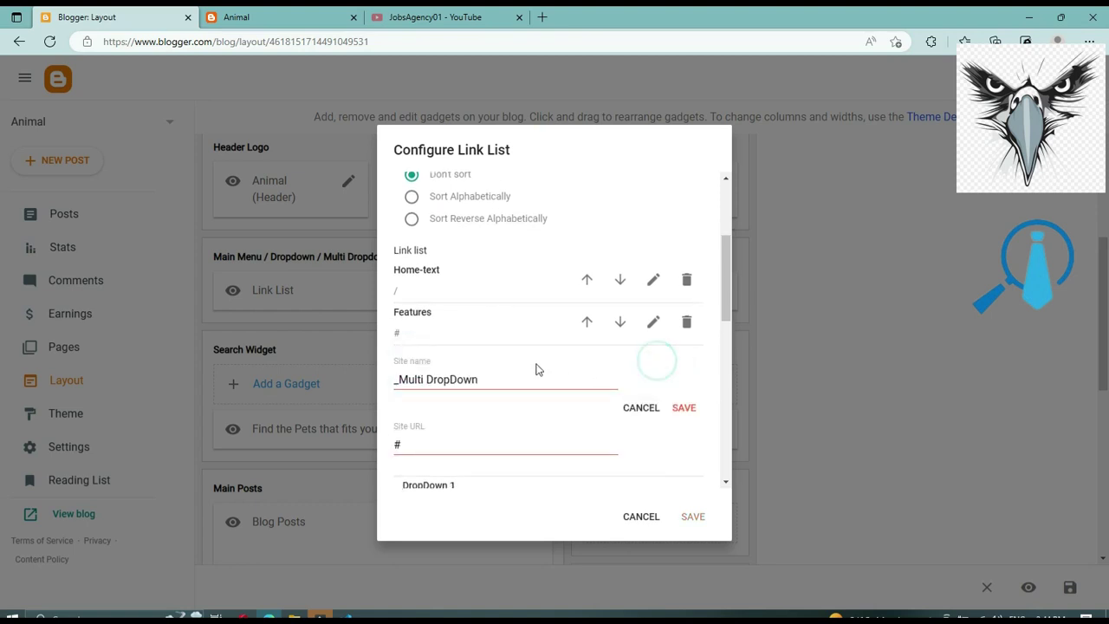
double_click(411, 379)
click(415, 383)
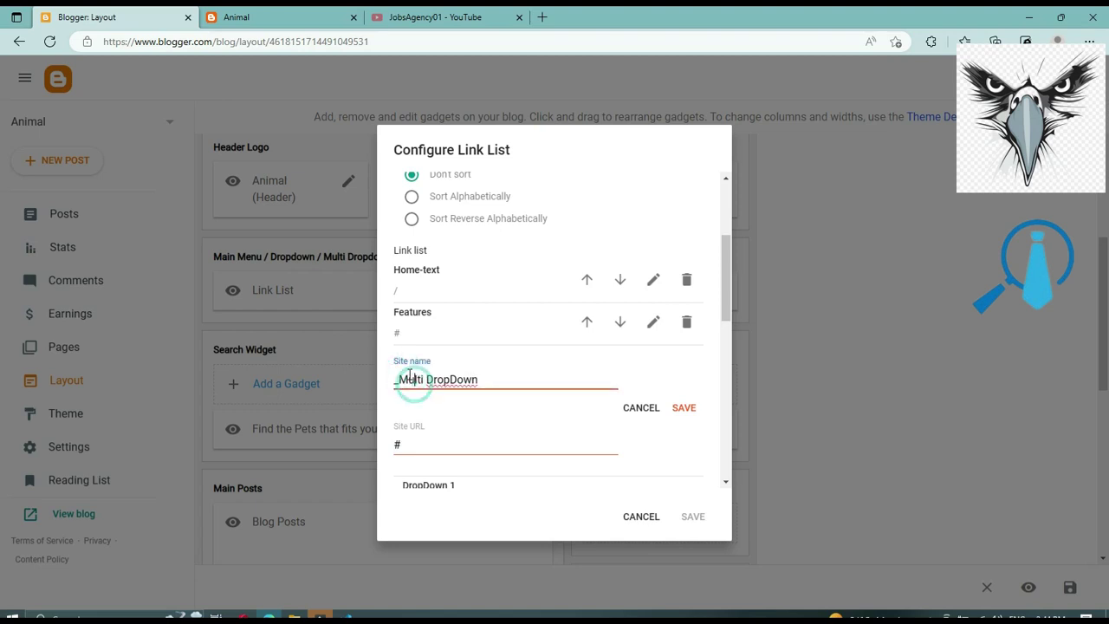
click(403, 380)
key(shift+End)
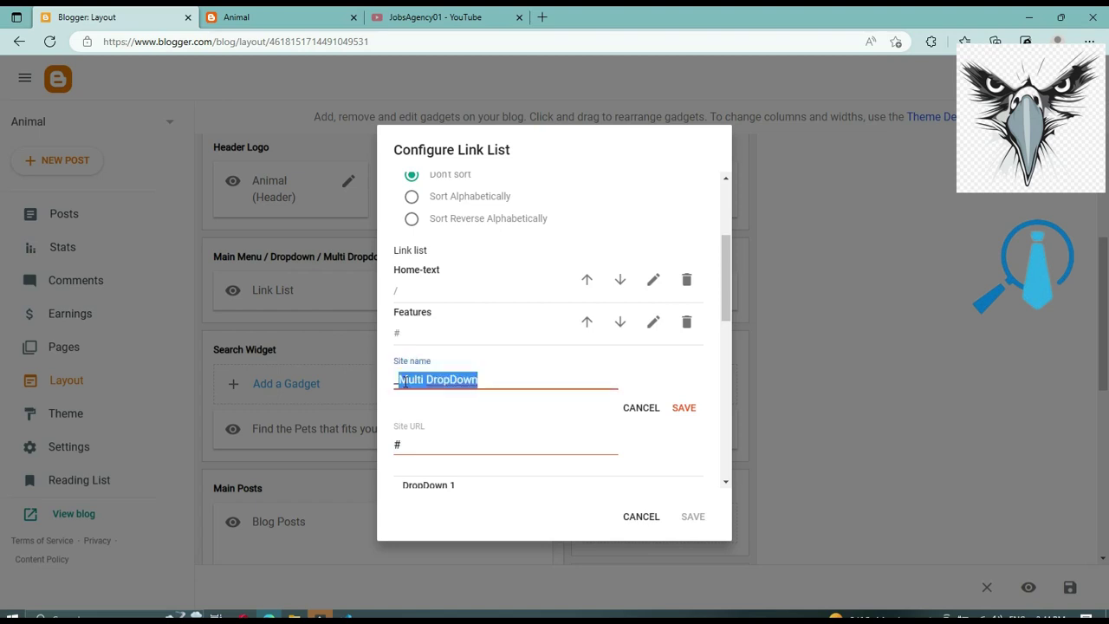
text(Cat Type)
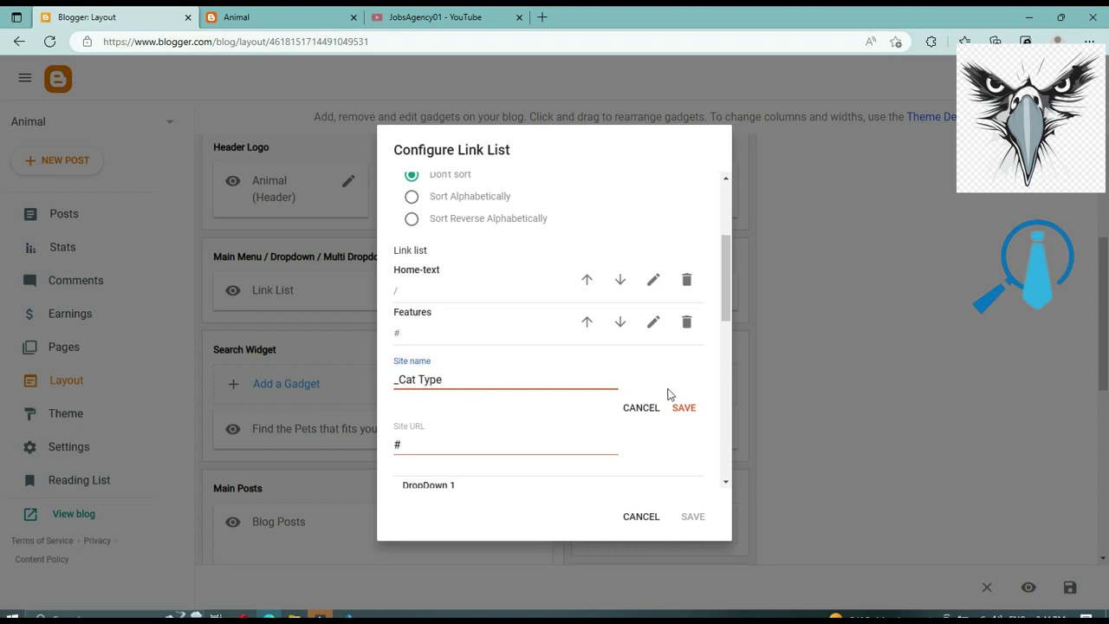
click(683, 407)
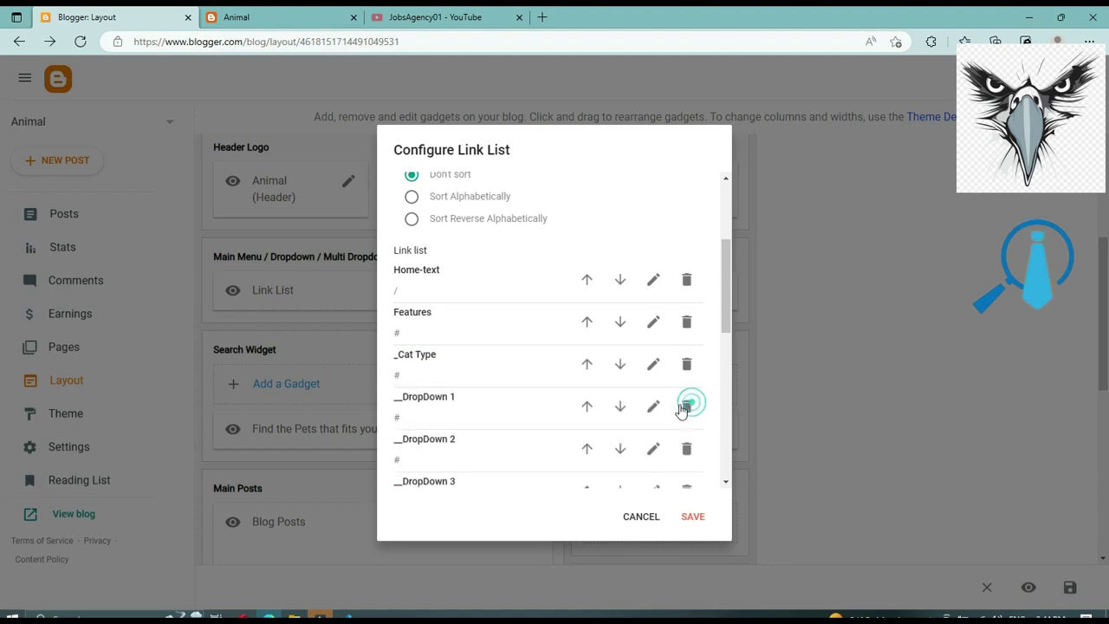
Step: Rename the "__DropDown 1" menu item to "__Country" and save the item
click(423, 394)
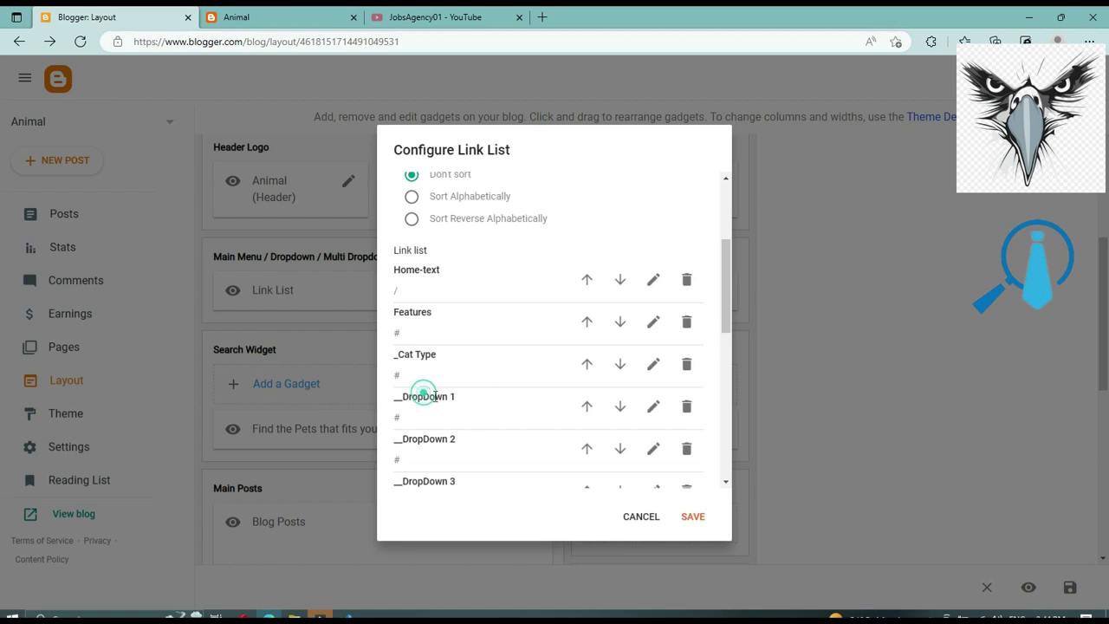
click(654, 407)
double_click(412, 422)
click(410, 422)
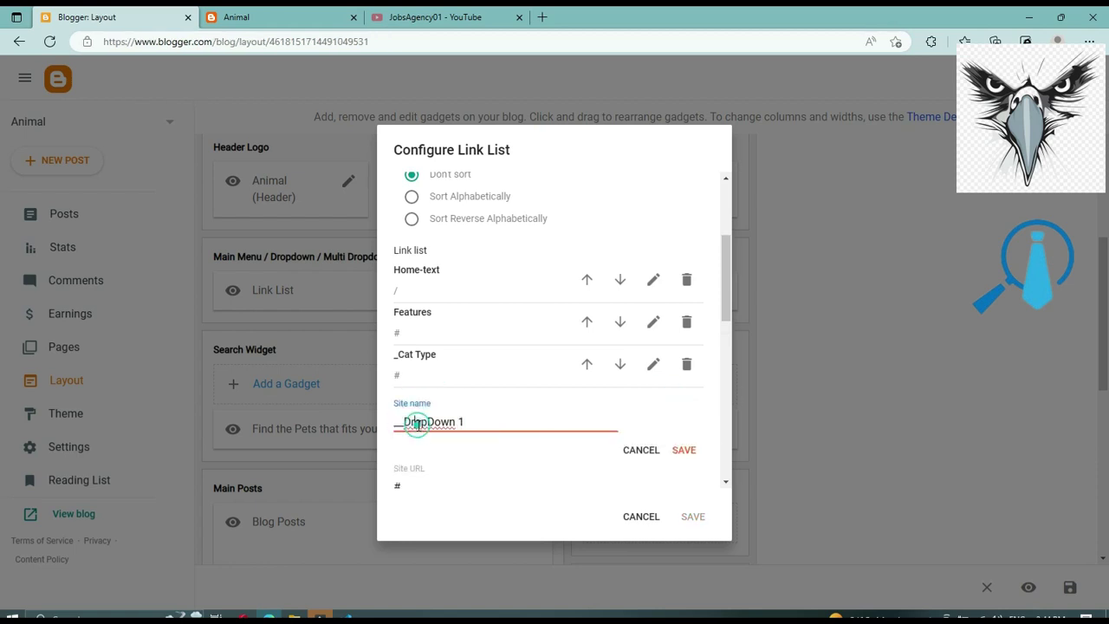
drag(411, 422, 515, 420)
key(BackSpace)
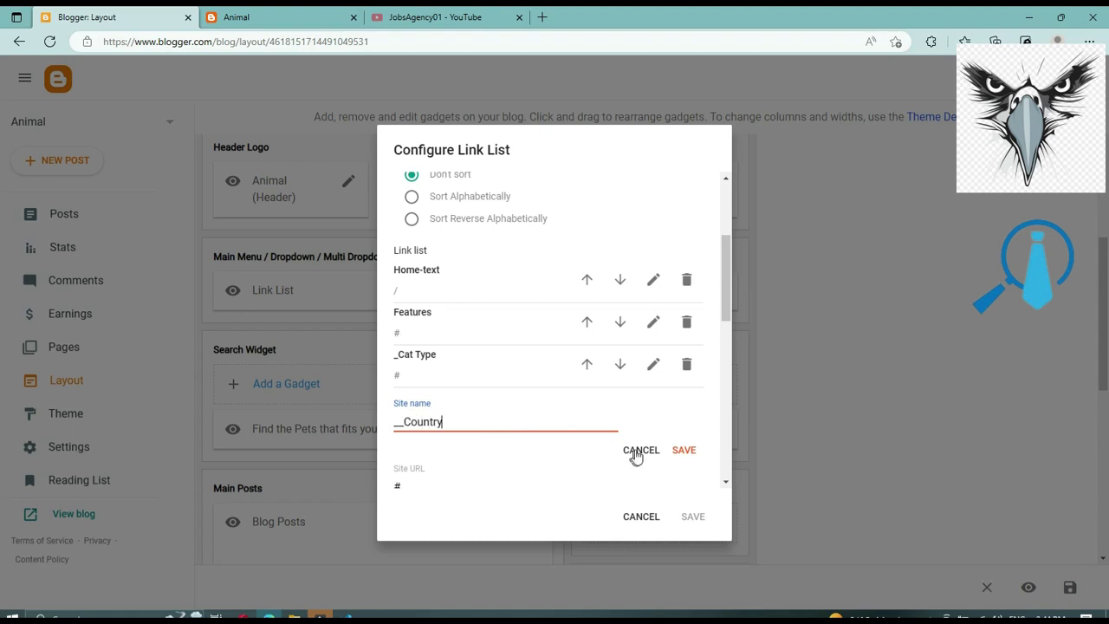
click(693, 450)
Step: Rename the "__DropDown 2" menu item to "__Age of Cat" and save the item
scroll(589, 364, down, 2)
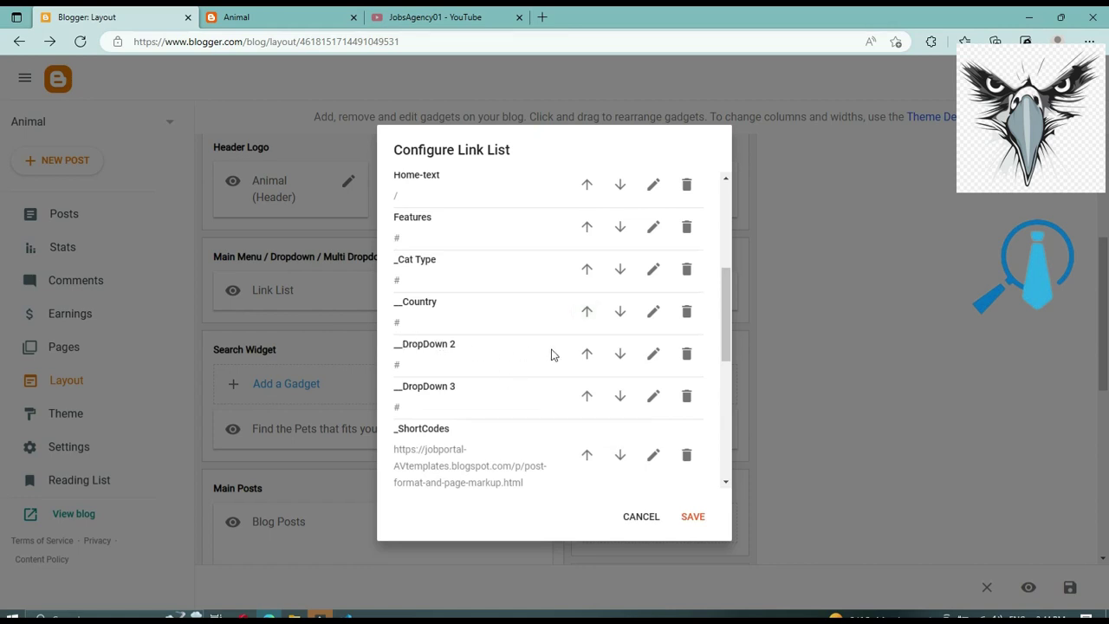
click(653, 354)
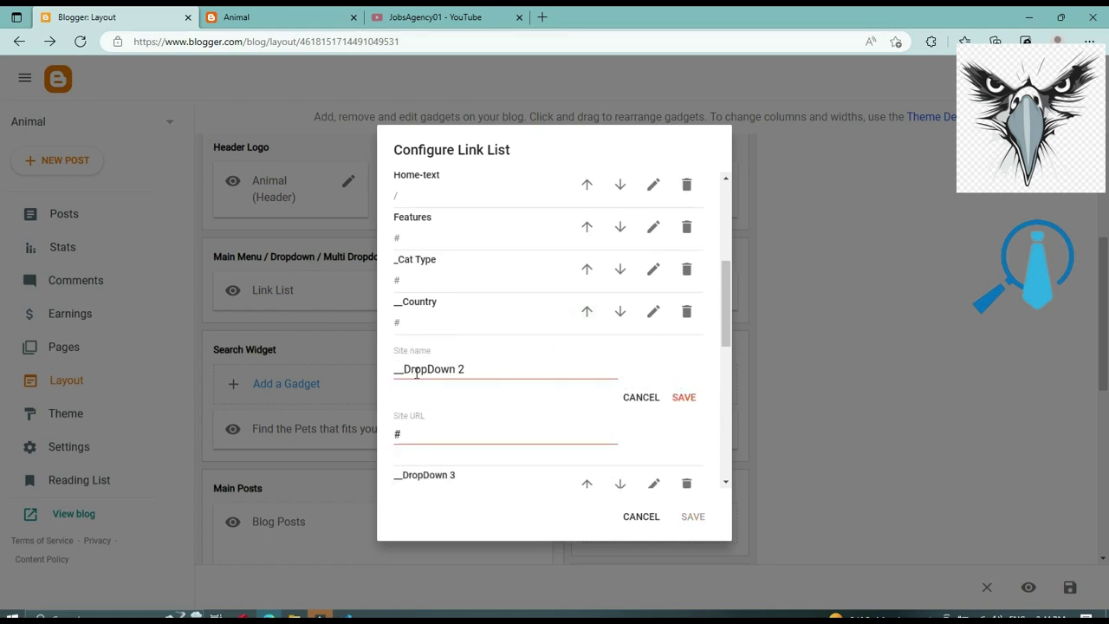
drag(405, 368, 463, 369)
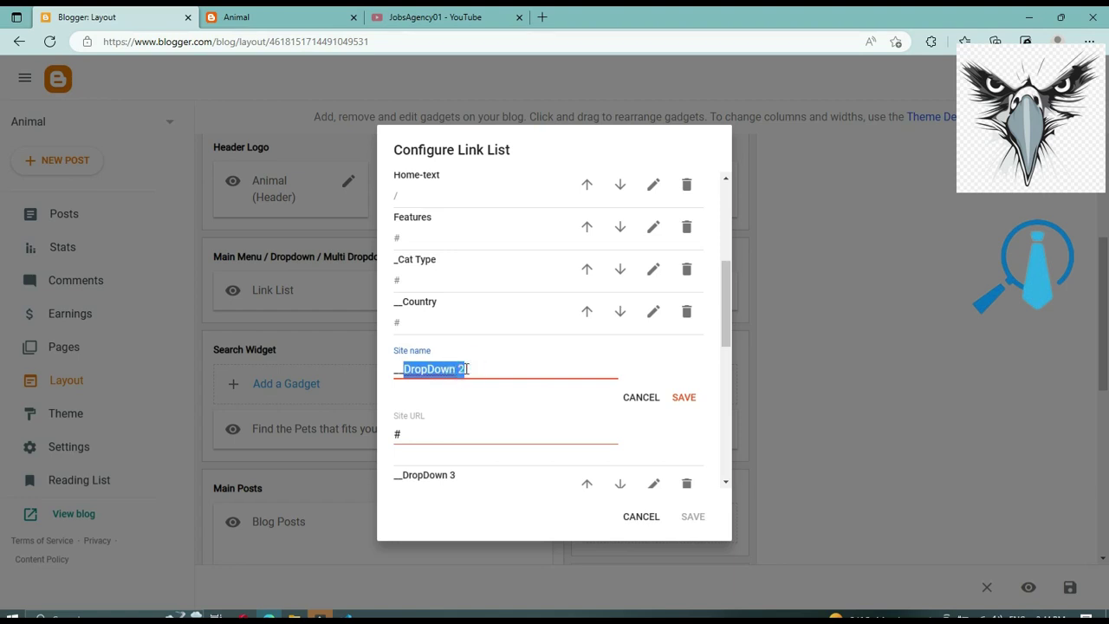
text(Age of Cat)
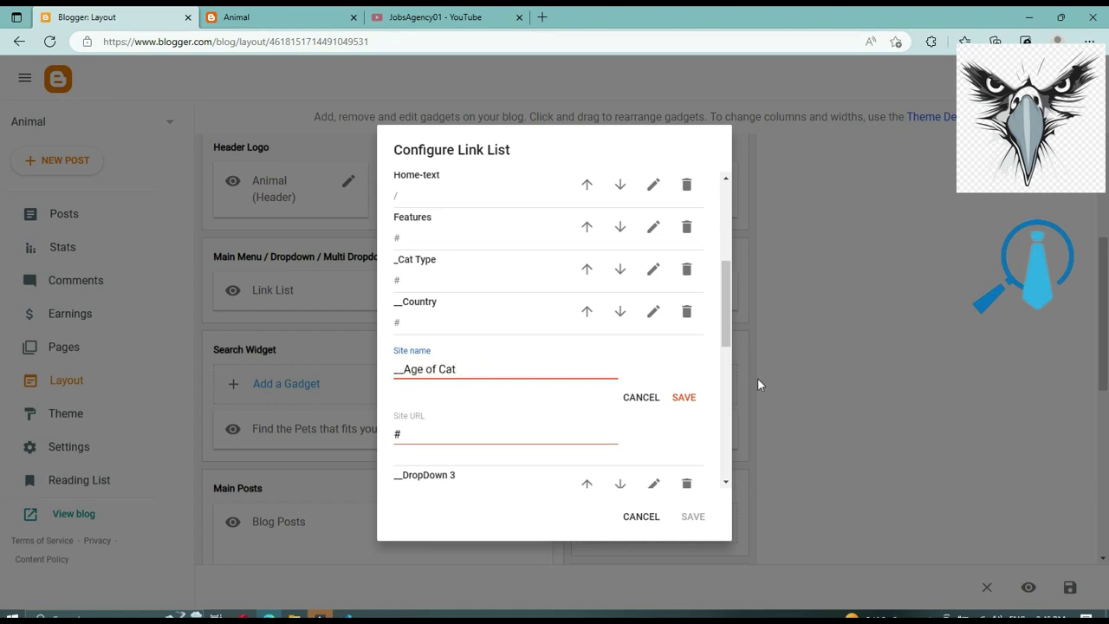
click(693, 397)
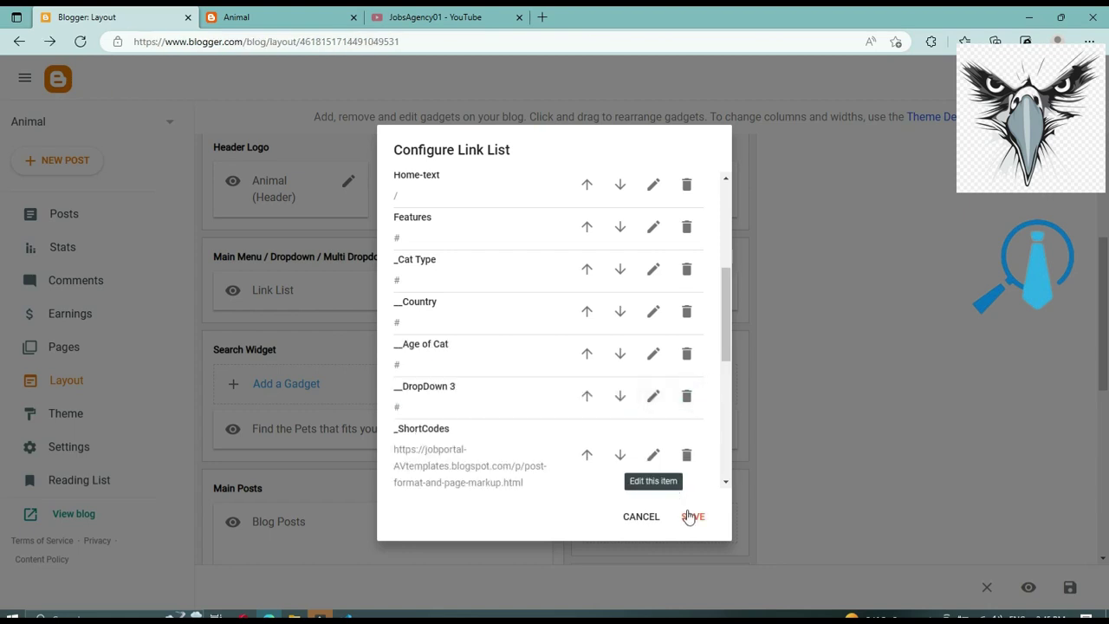
Step: Look over the remaining menu links and save the Main Menu link list gadget
scroll(587, 455, down, 1)
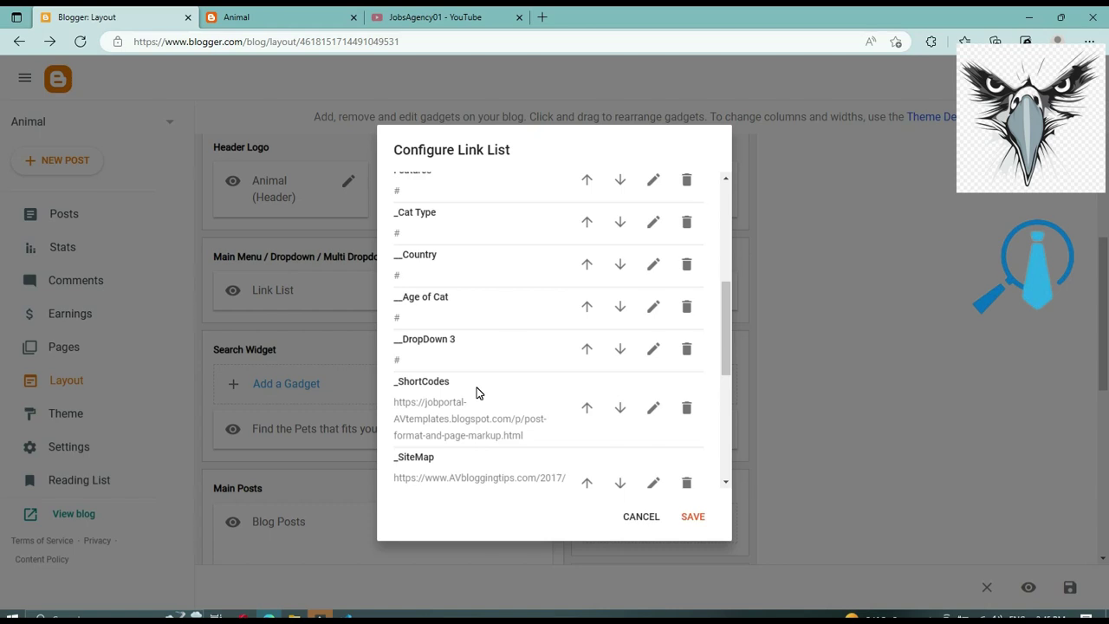
scroll(477, 393, down, 1)
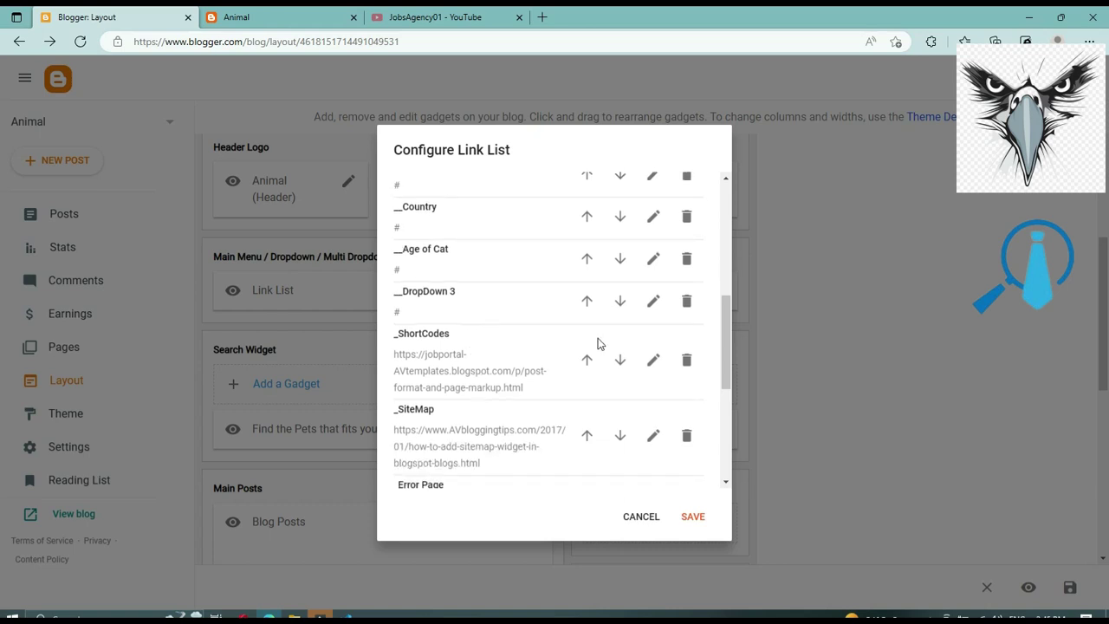
click(693, 518)
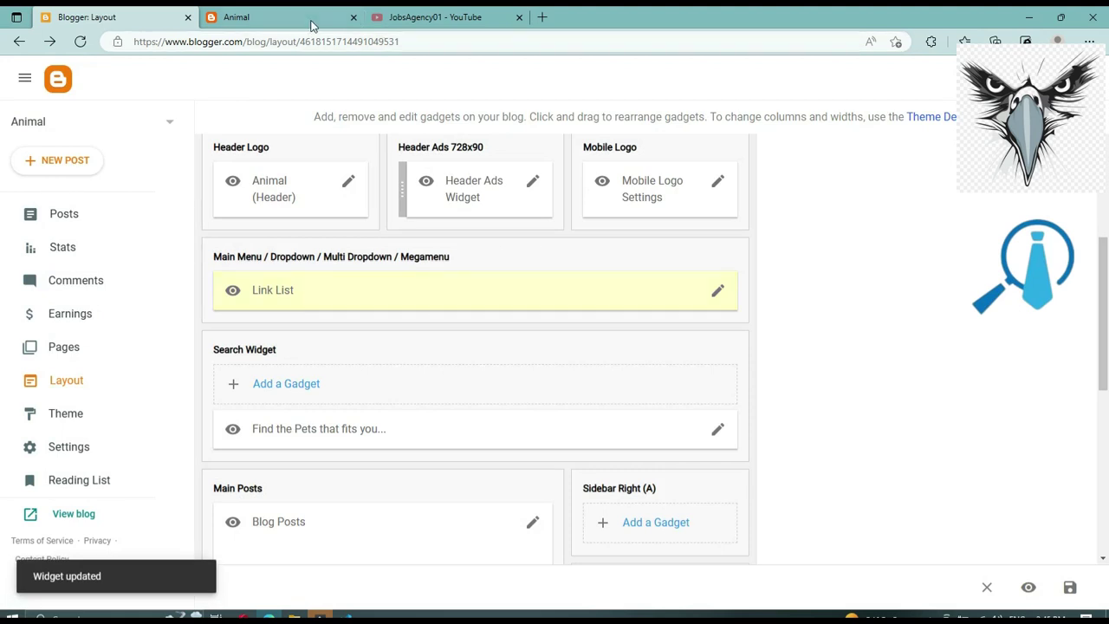
Step: Reload the live Animal blog, check its main menu and home page, and close the JobsAgency01 YouTube page it opened
click(310, 22)
click(50, 42)
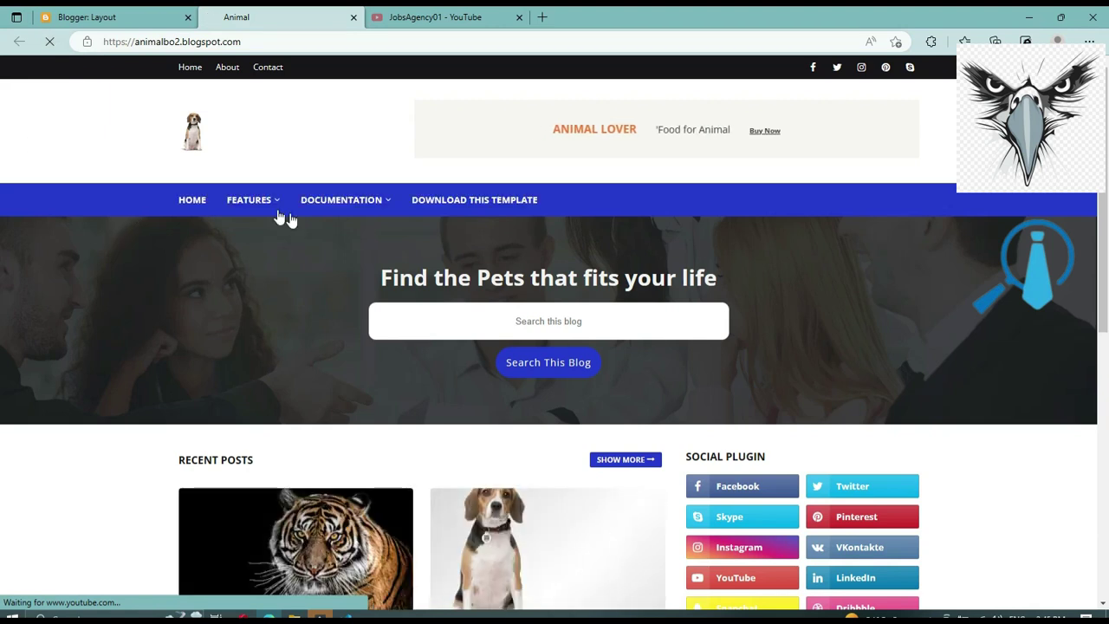
mouse_move(274, 211)
mouse_move(260, 235)
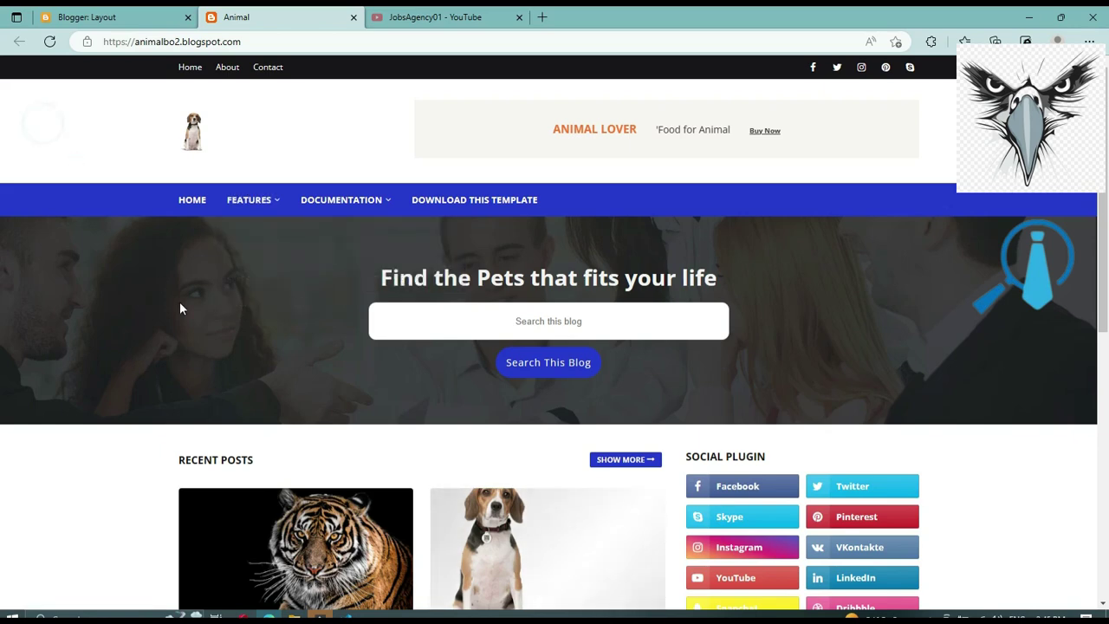
scroll(180, 308, down, 3)
scroll(796, 448, up, 3)
click(519, 17)
Step: Return to Blogger and open the Contact Us page from the blog's pages for editing
click(84, 23)
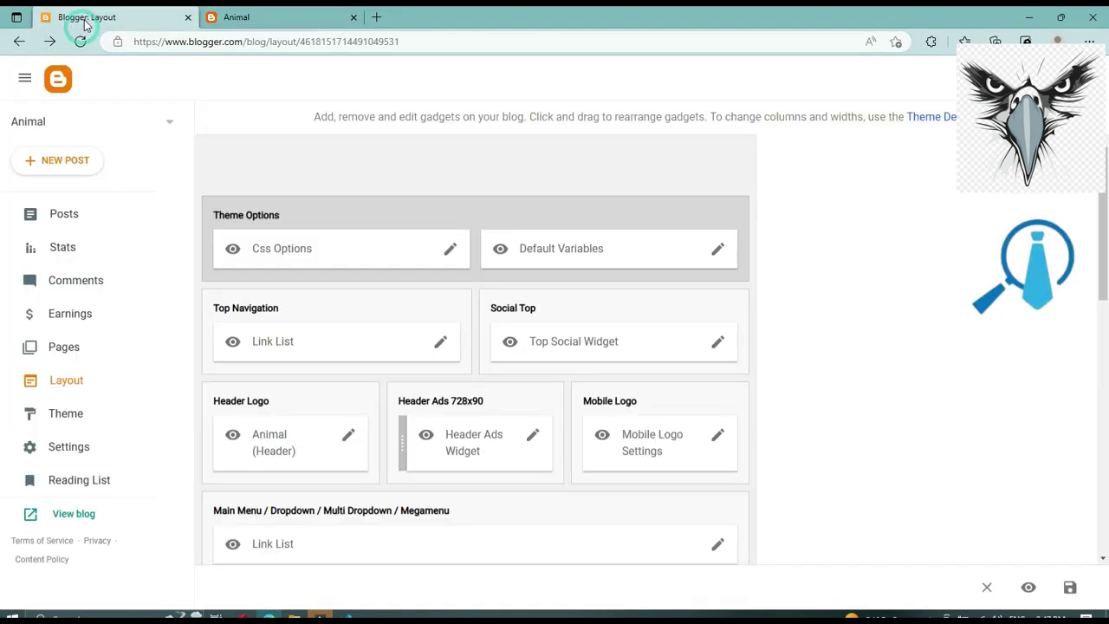
click(64, 346)
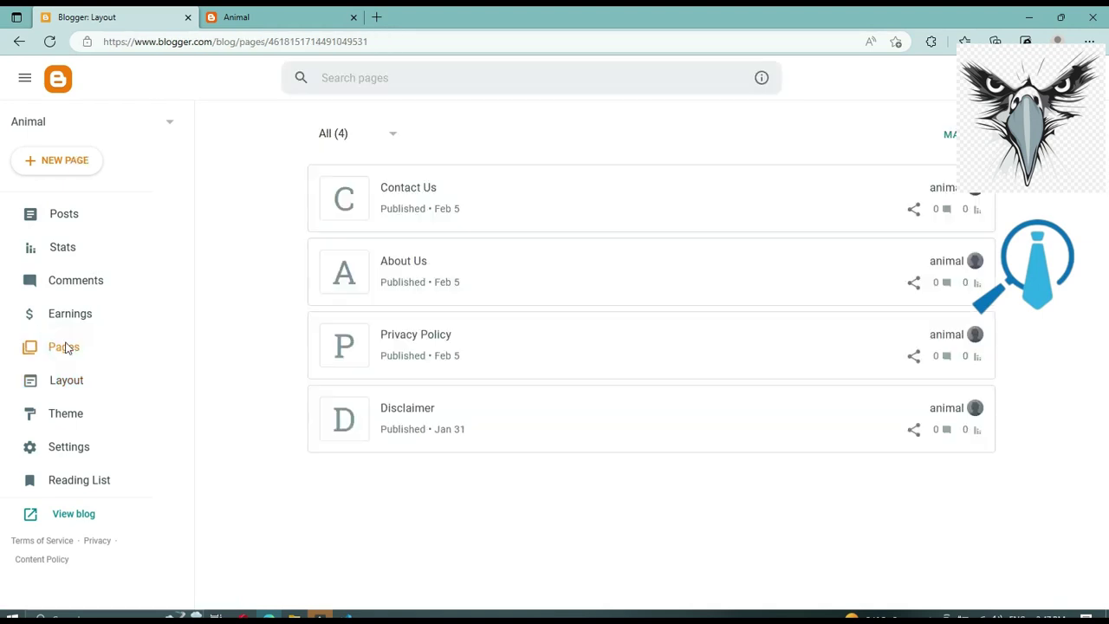
click(387, 200)
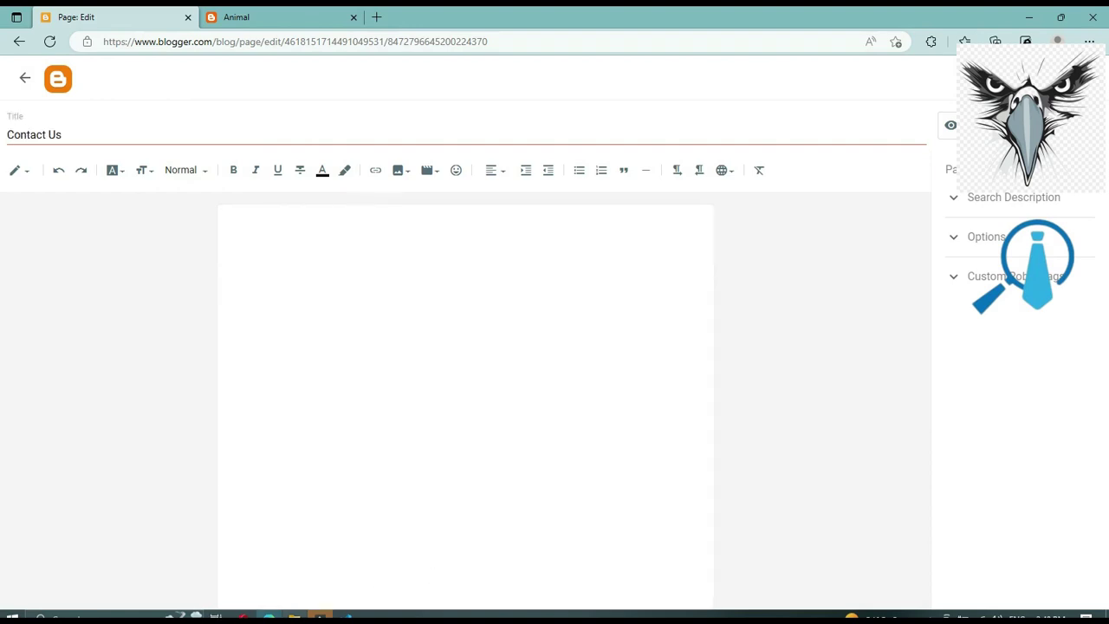
Step: Switch to File Explorer, open the "contact code" text file in the JobPortal-Free-Version-1.0 folder and copy all its code
key(alt+Tab)
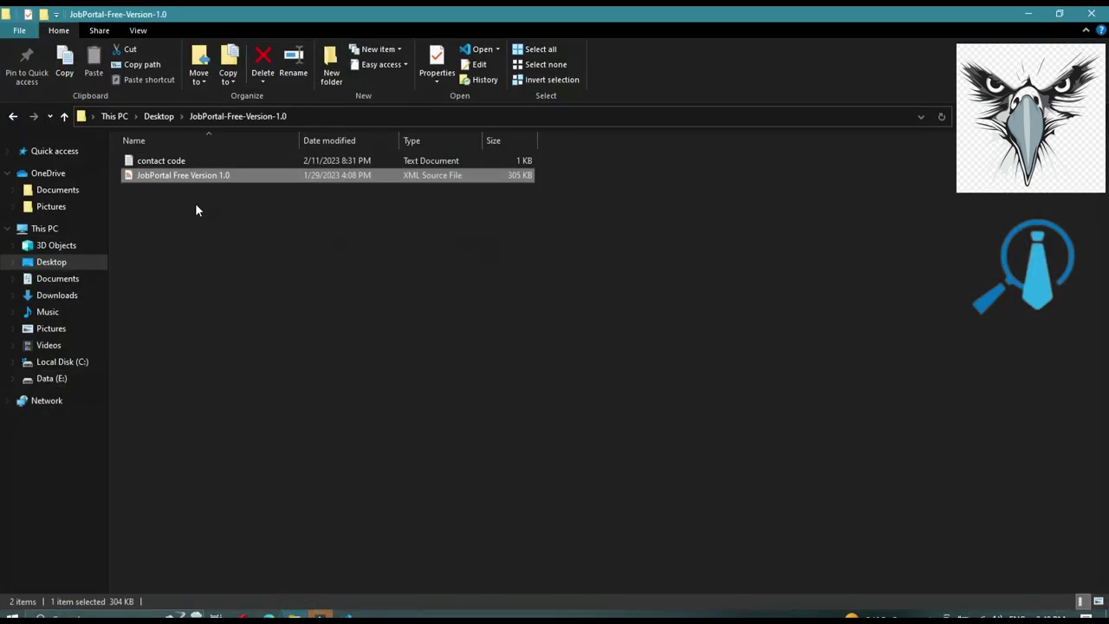
double_click(173, 160)
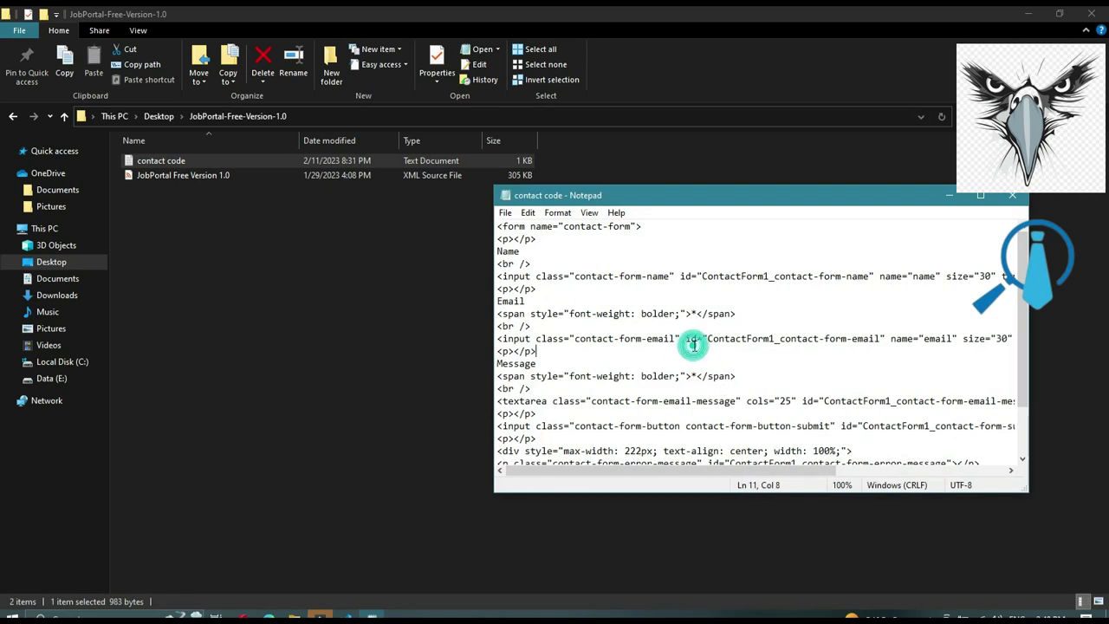
key(ctrl+a)
right_click(680, 316)
click(709, 361)
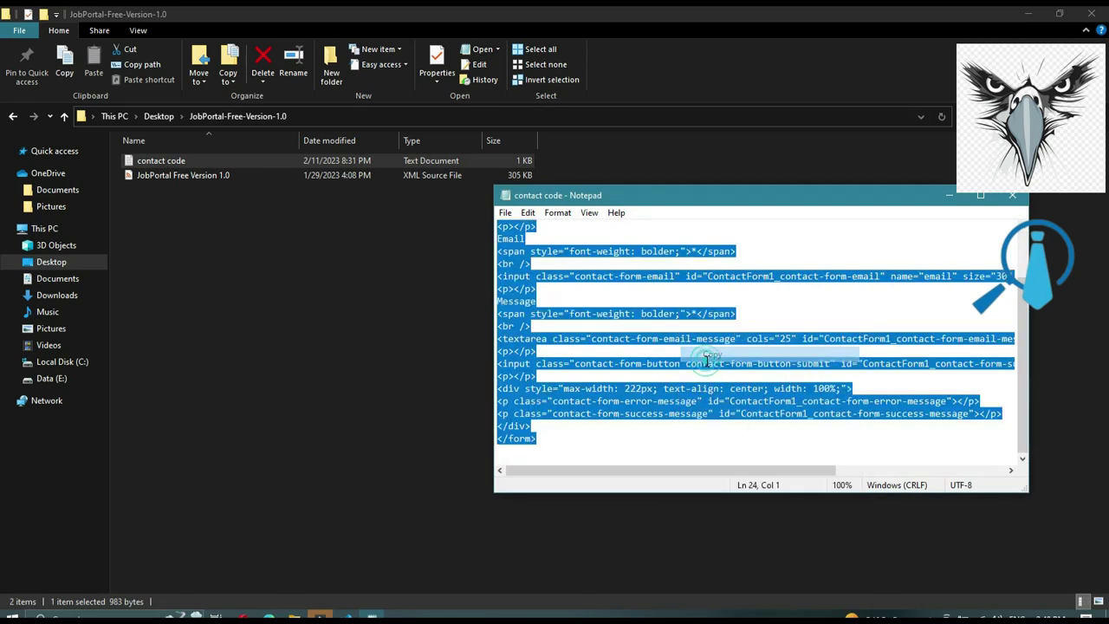
Step: Back in Blogger, replace the Contact Us page's HTML with the copied contact form code, save it and return to the page list
click(268, 616)
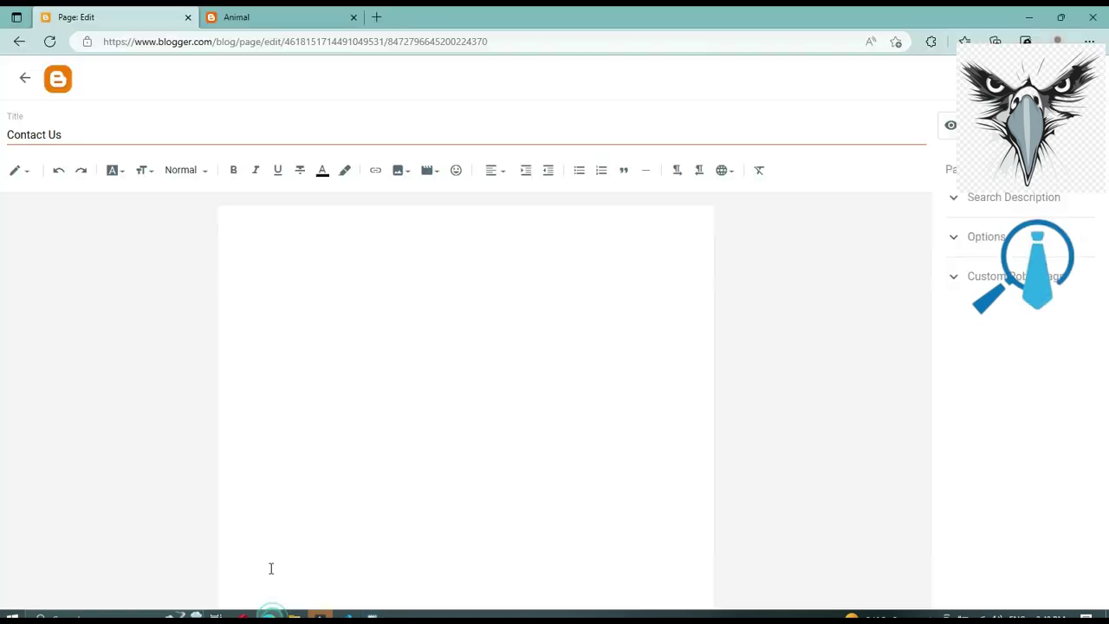
click(16, 171)
click(92, 153)
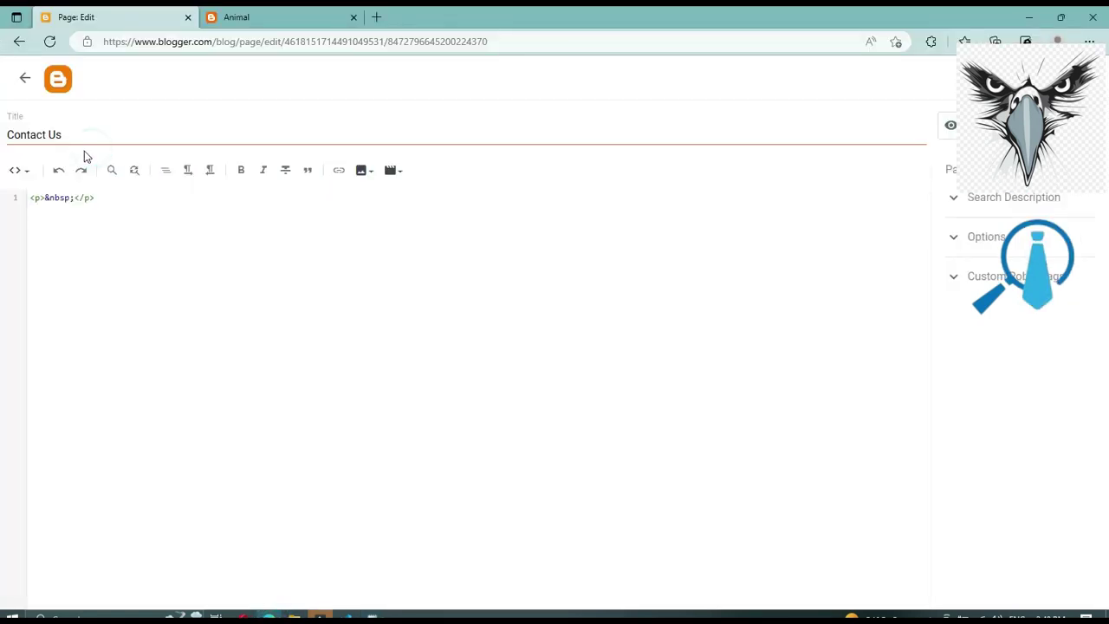
click(133, 218)
key(ctrl+a)
click(133, 222)
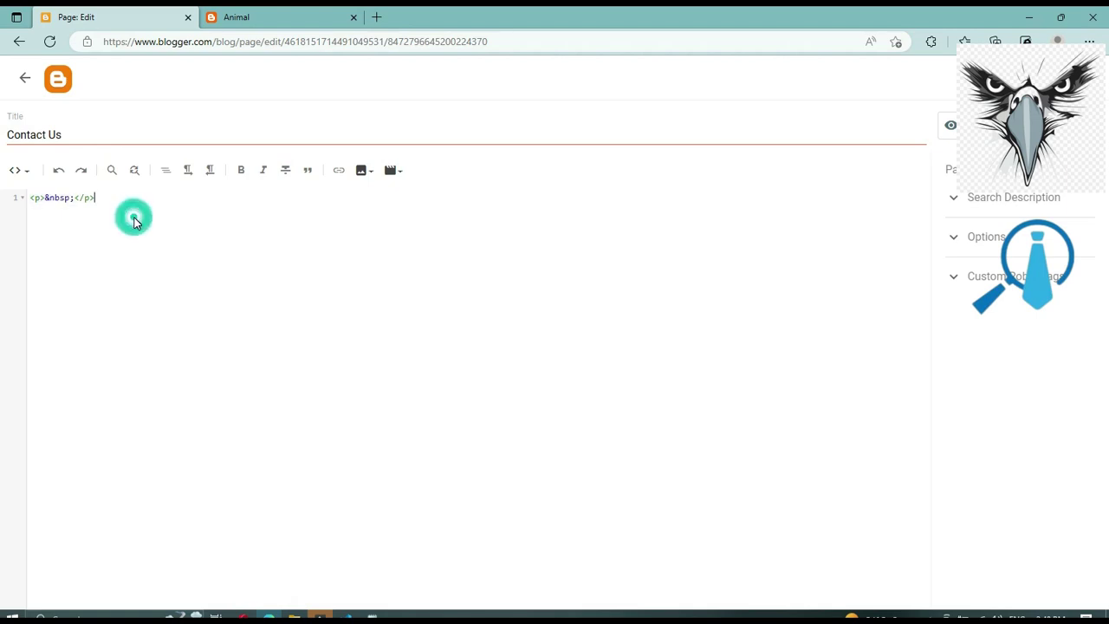
click(75, 196)
triple_click(73, 197)
right_click(73, 198)
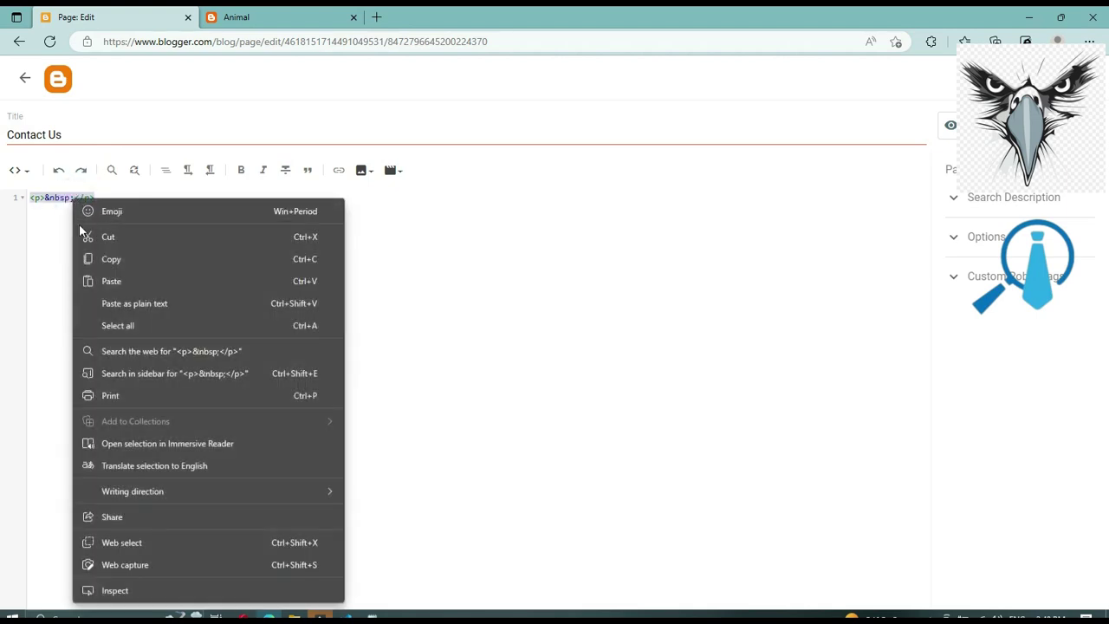
click(124, 283)
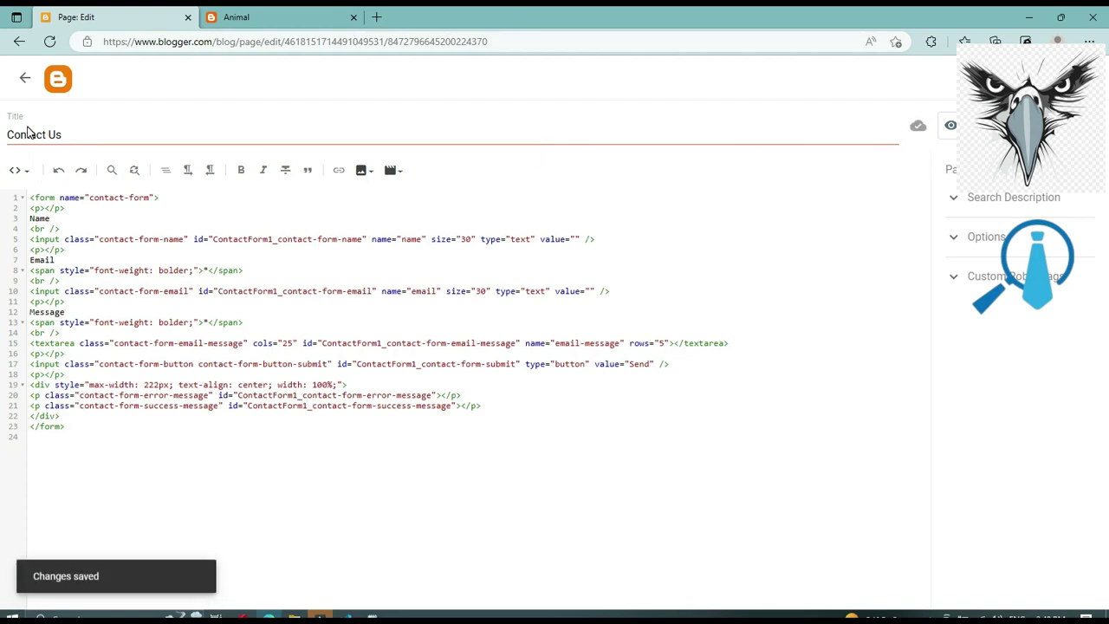
click(24, 80)
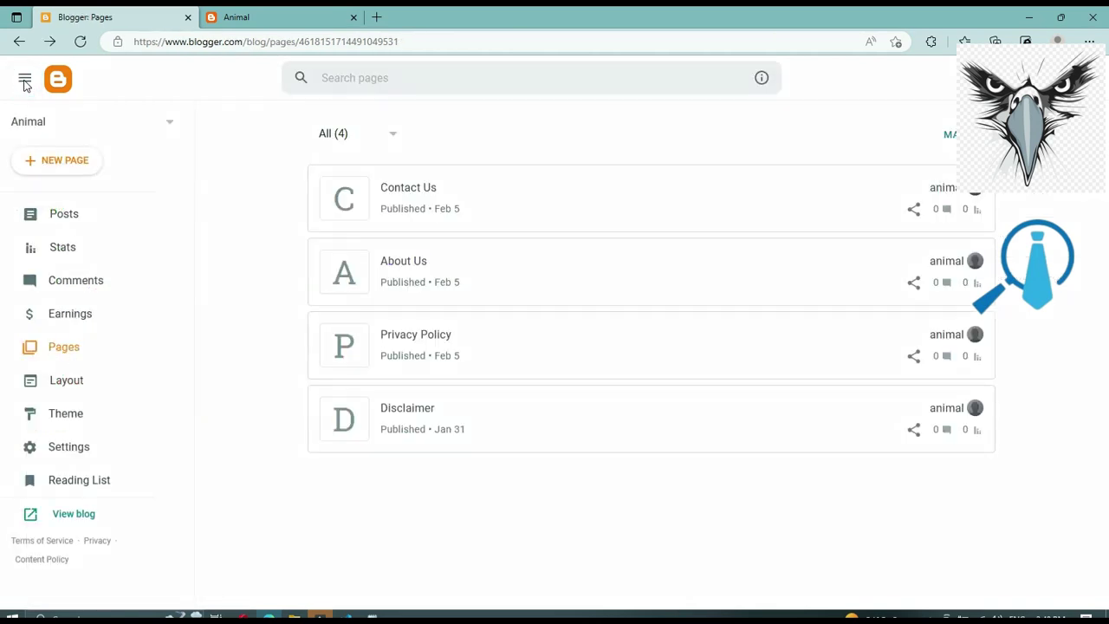
Step: Check where the Contact link in the live blog's top navigation leads, and return to the Blogger page list
click(292, 19)
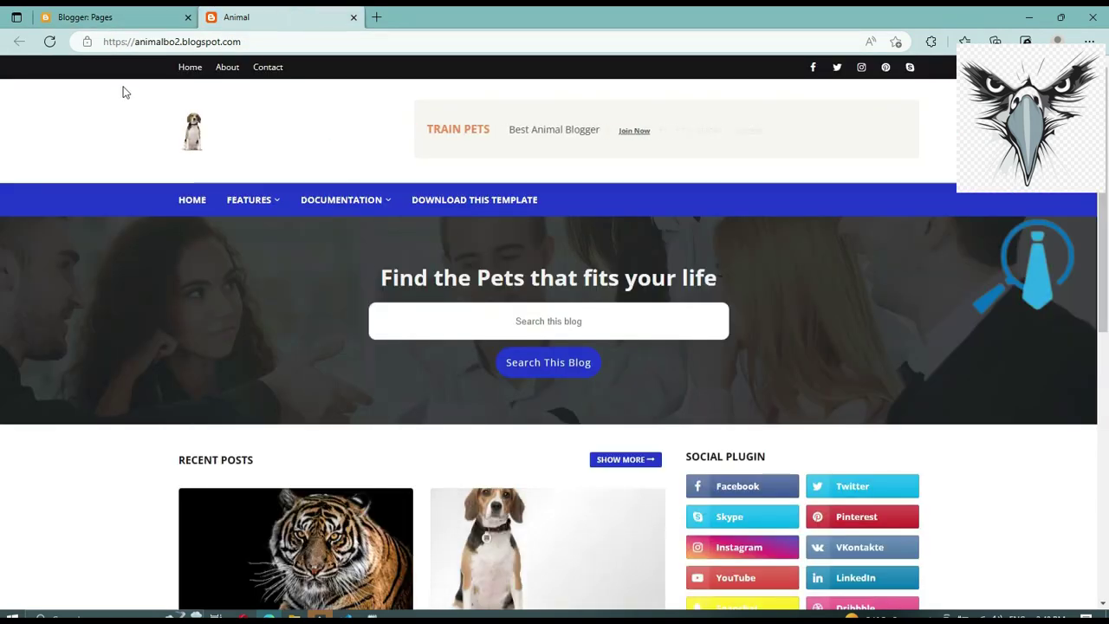
click(277, 68)
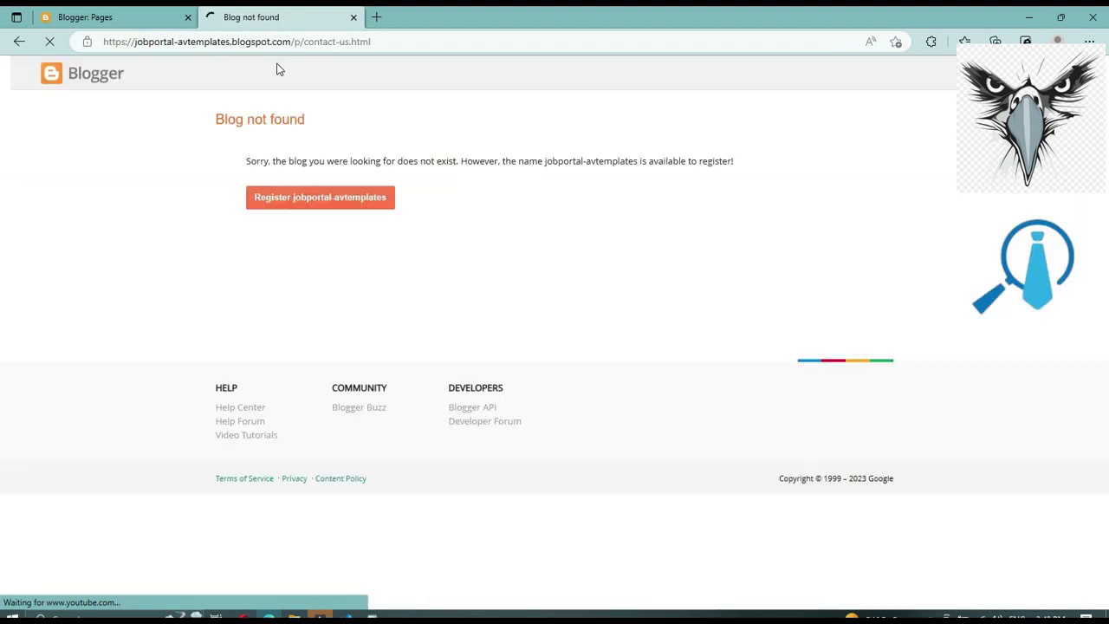
click(87, 17)
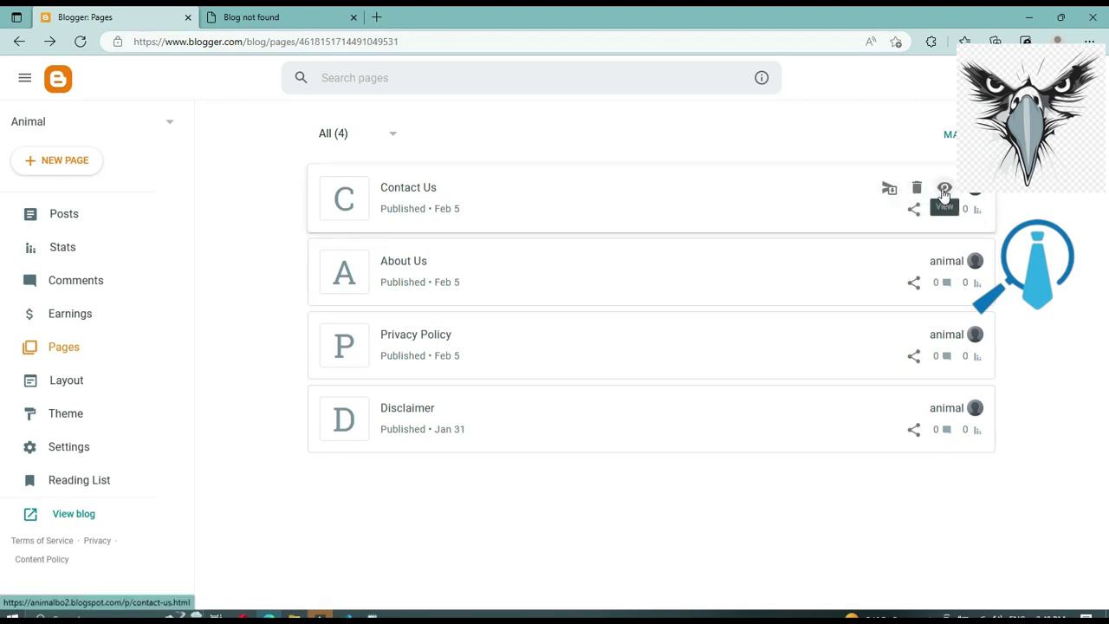
Step: View the published Contact Us page, copy its web address and return to the Blogger page list
click(913, 211)
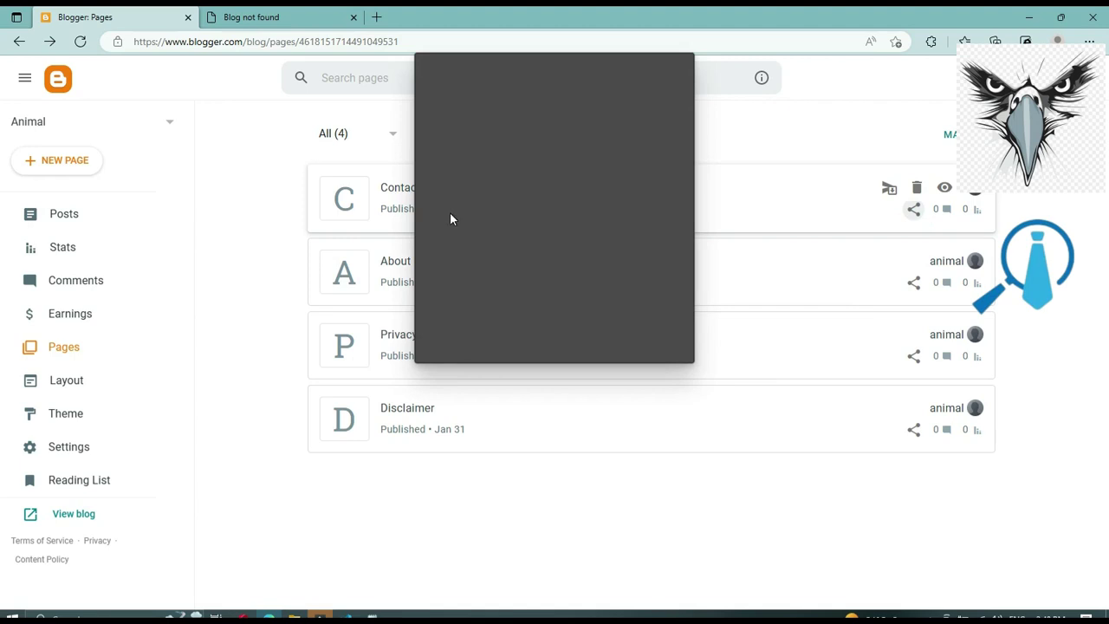
click(451, 217)
click(280, 43)
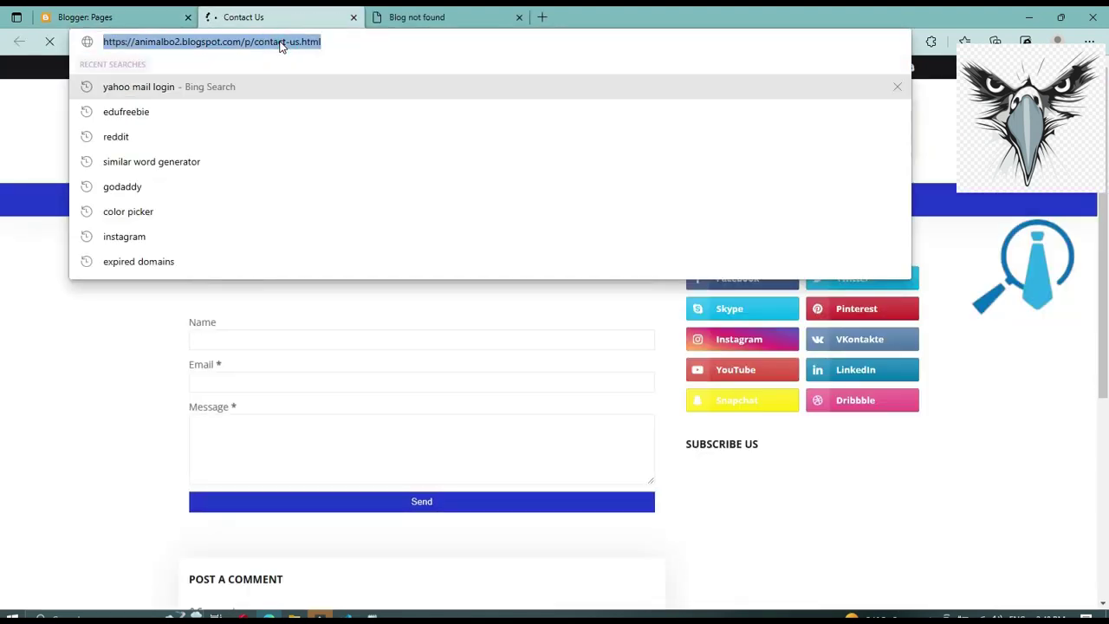
click(142, 12)
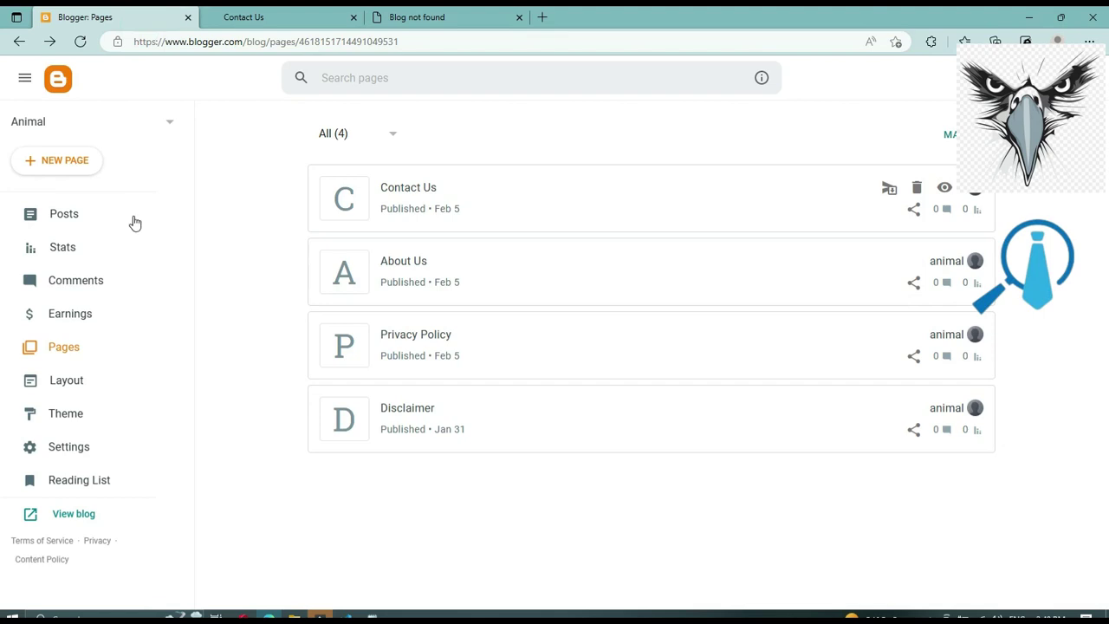
click(69, 359)
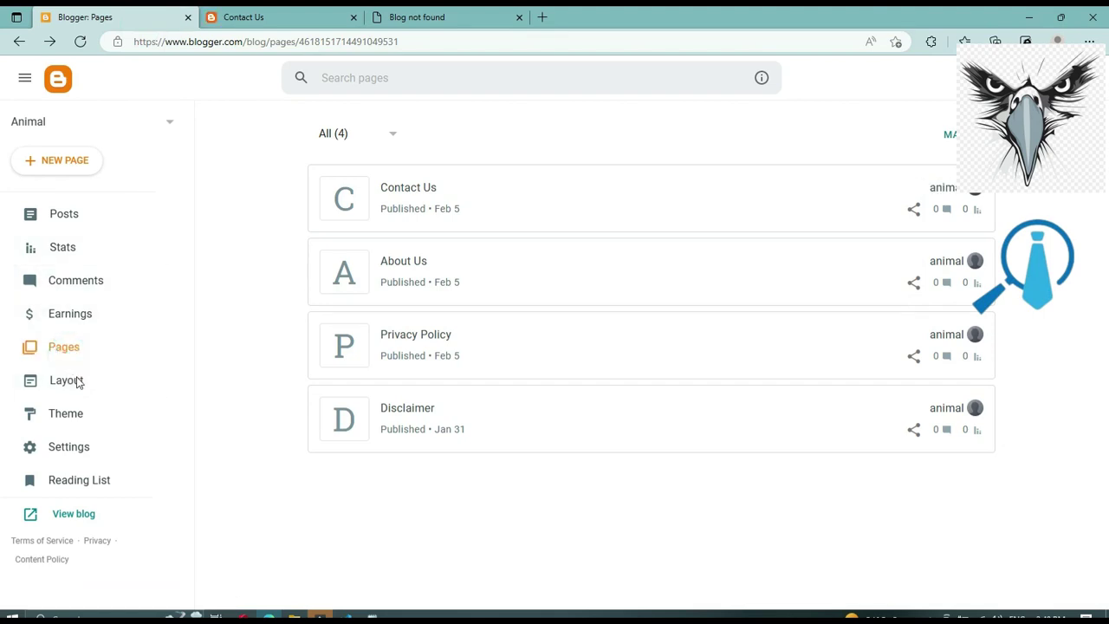
click(76, 381)
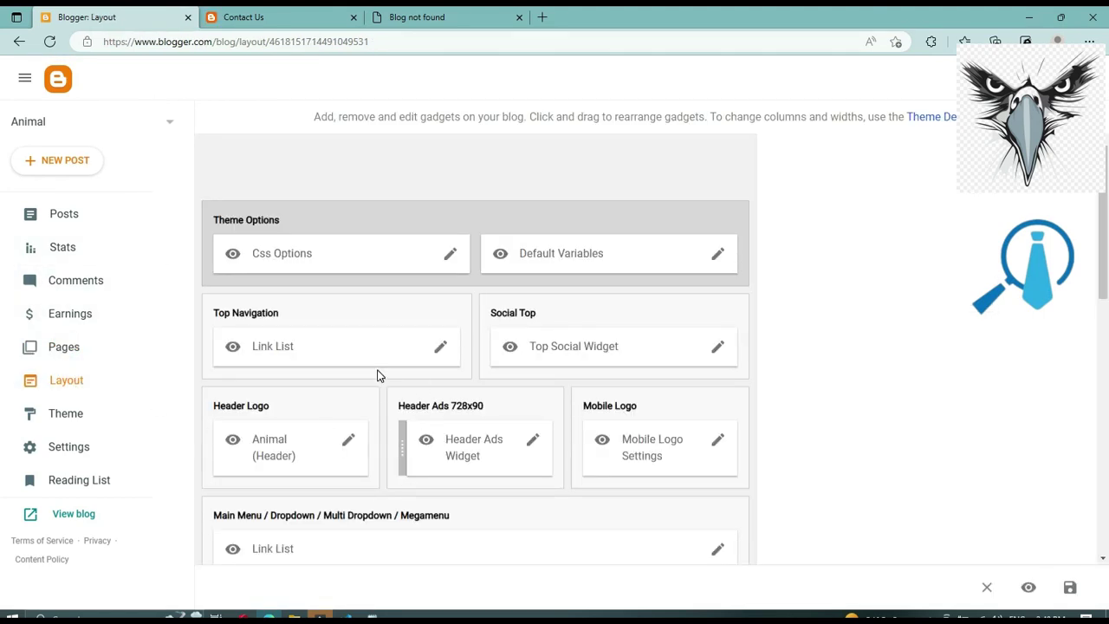
scroll(378, 376, down, 4)
scroll(378, 376, up, 4)
scroll(377, 375, up, 1)
click(440, 348)
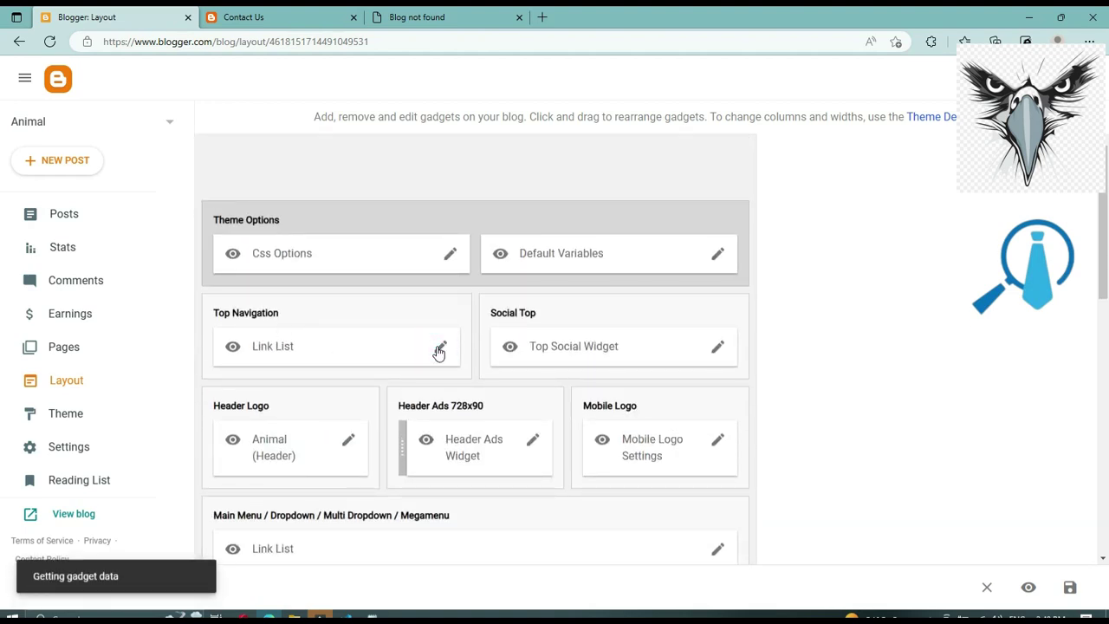
scroll(501, 301, down, 2)
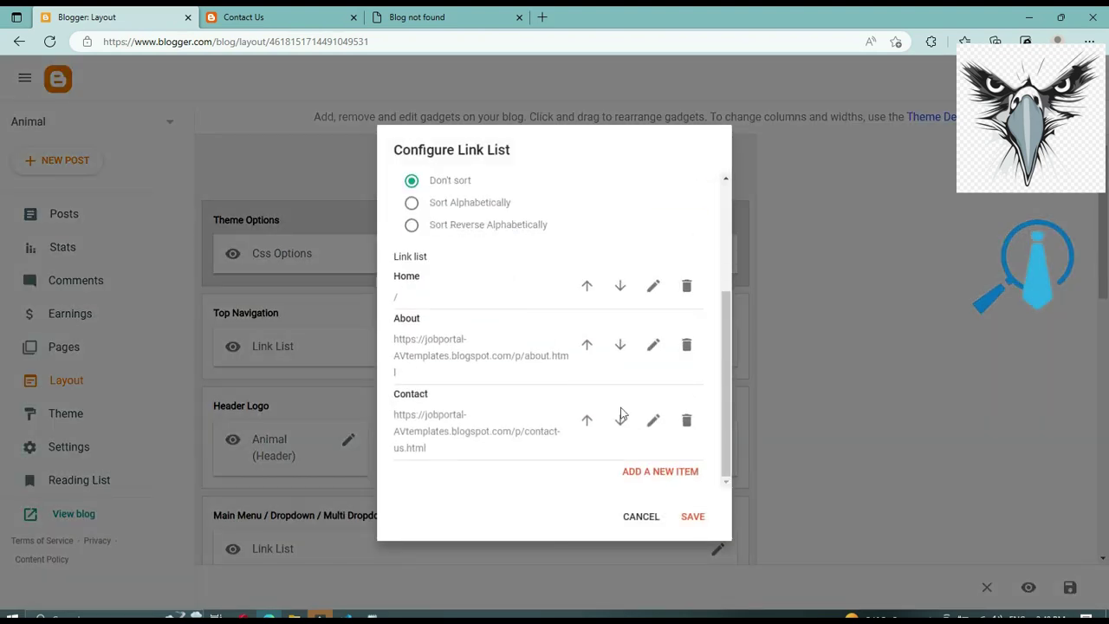
click(652, 419)
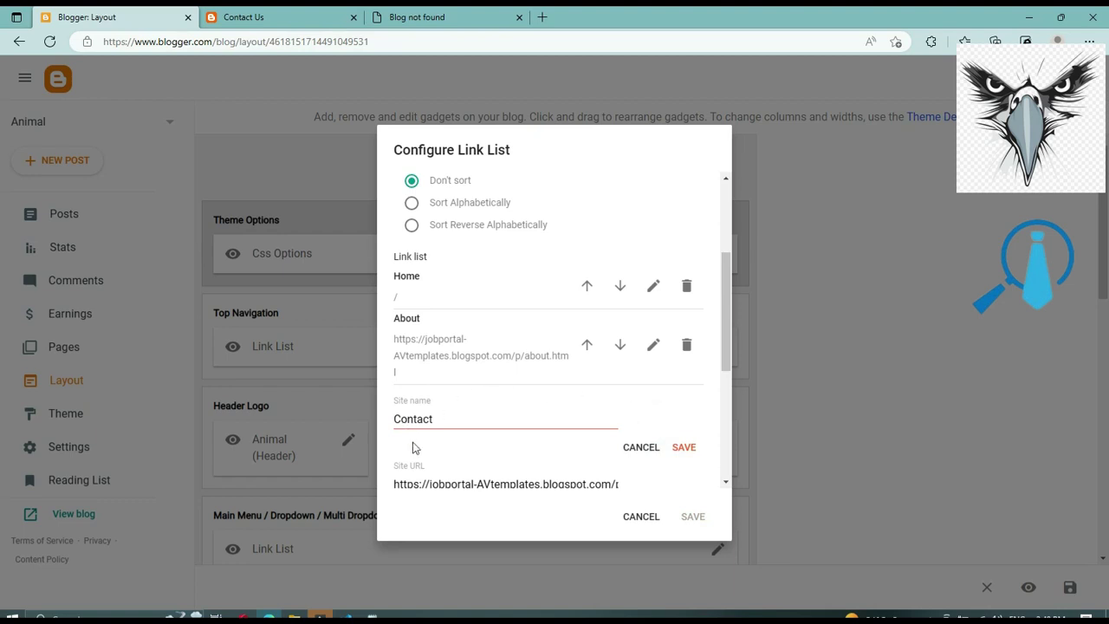
triple_click(420, 486)
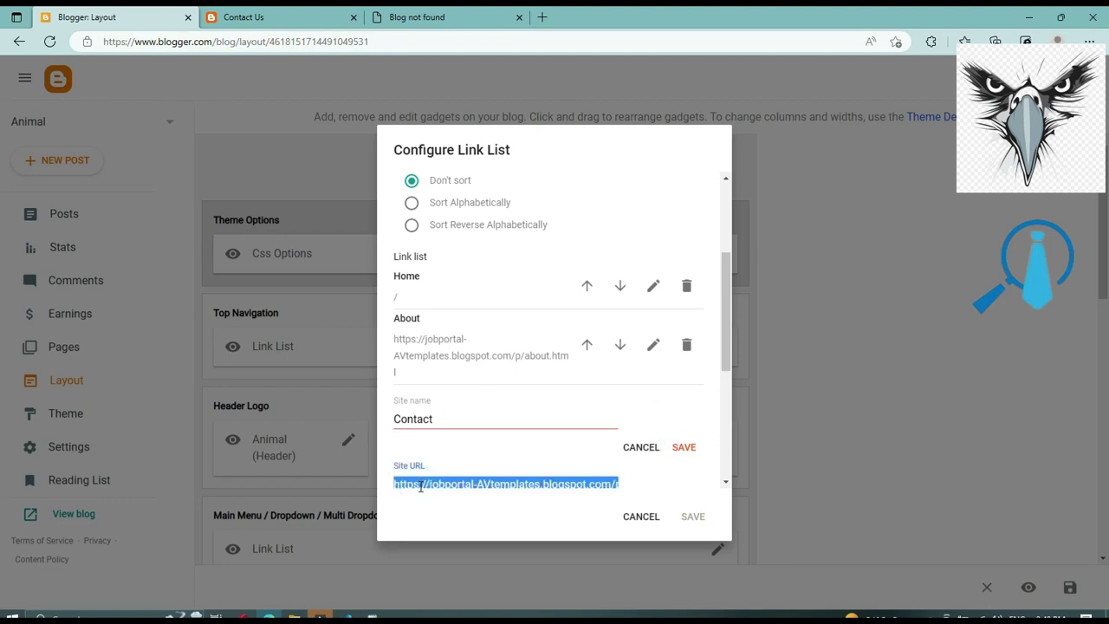
key(ctrl+v)
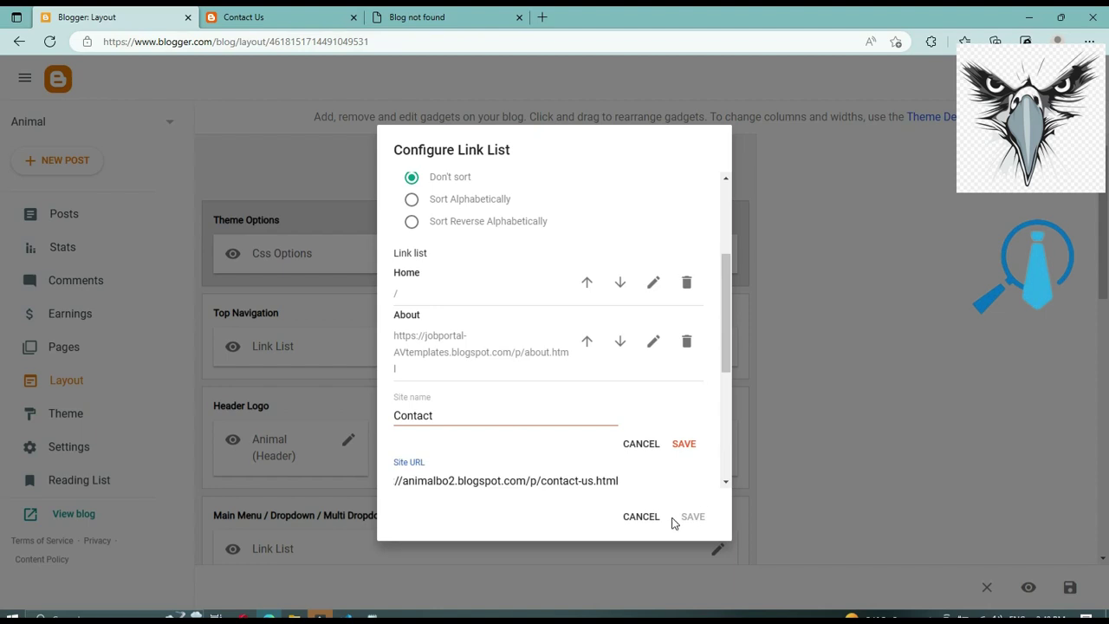
click(685, 444)
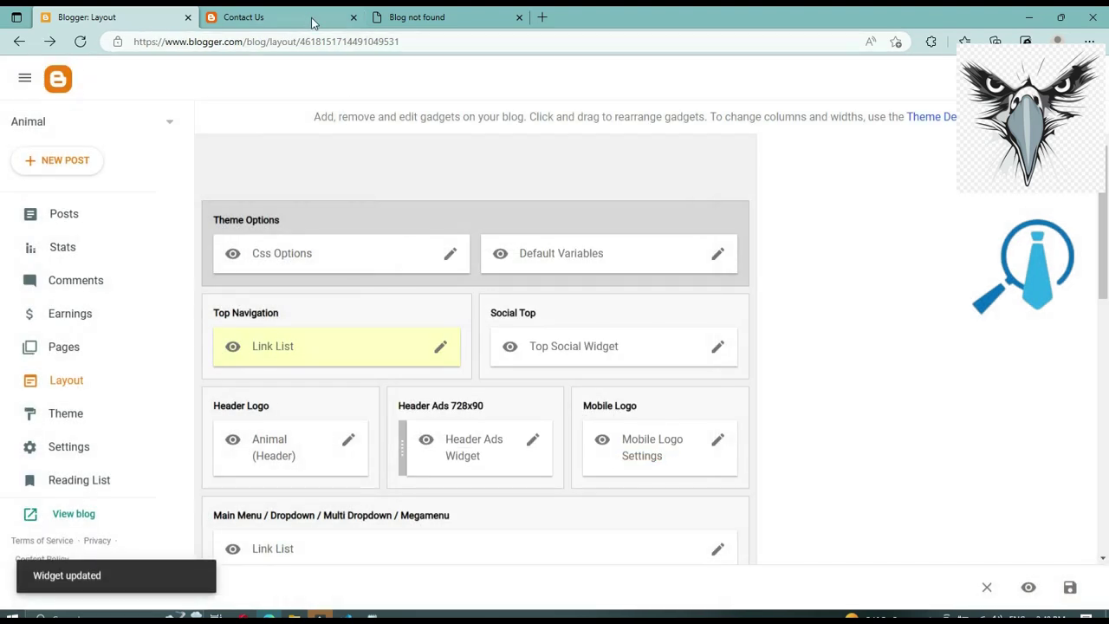
Step: Load the live blog's home page and test the Contact link in its top navigation
click(297, 17)
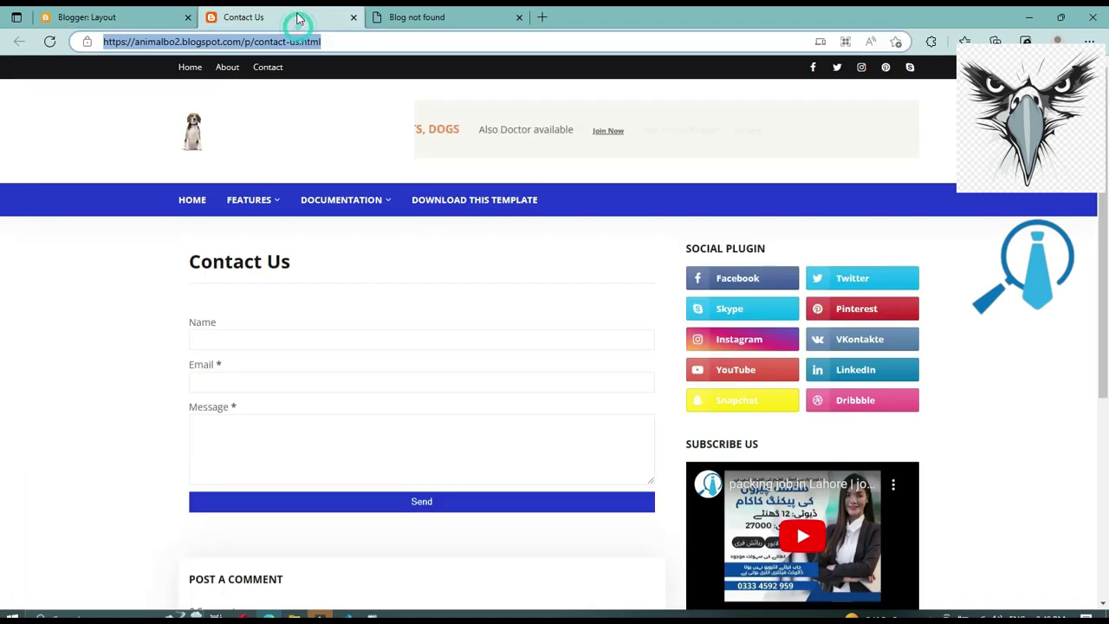
click(191, 67)
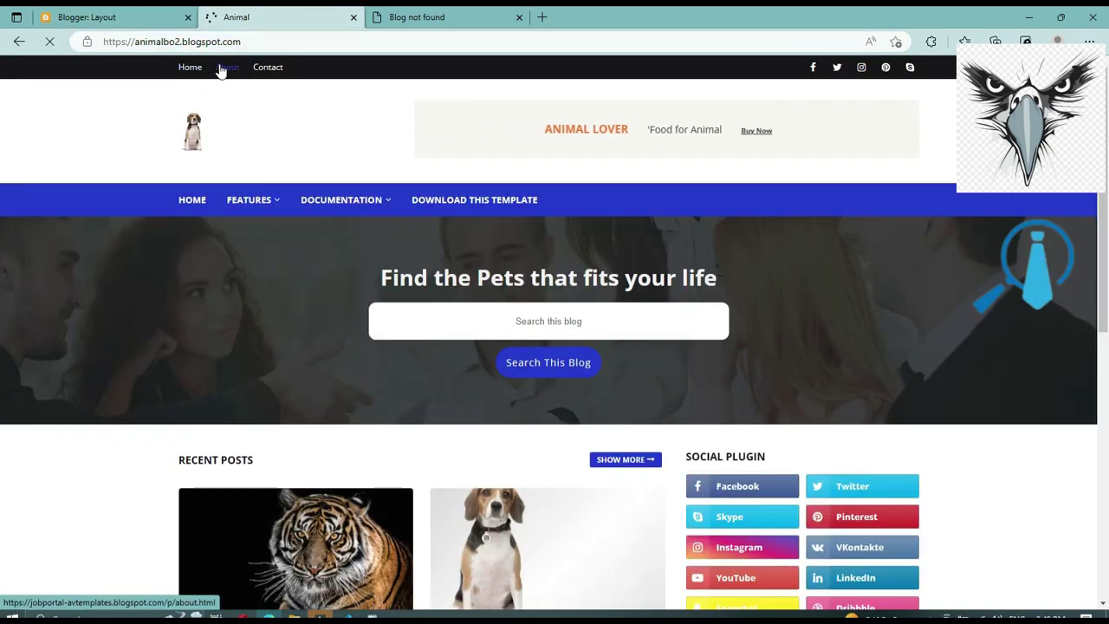
click(267, 69)
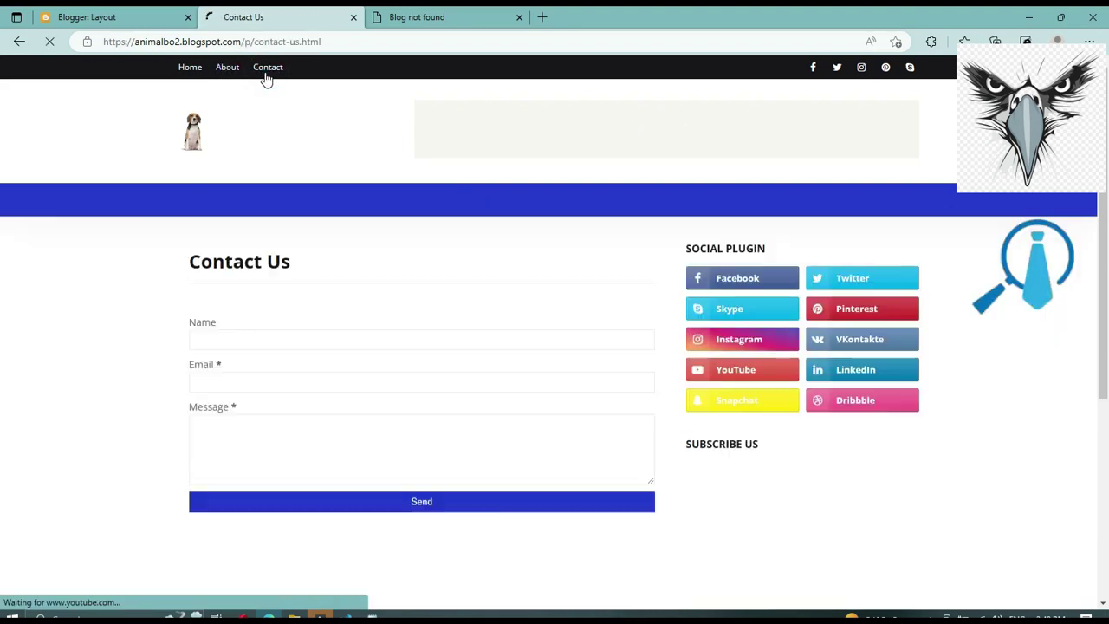
Step: Test the live contact form by filling in only the name field and sending it
click(200, 322)
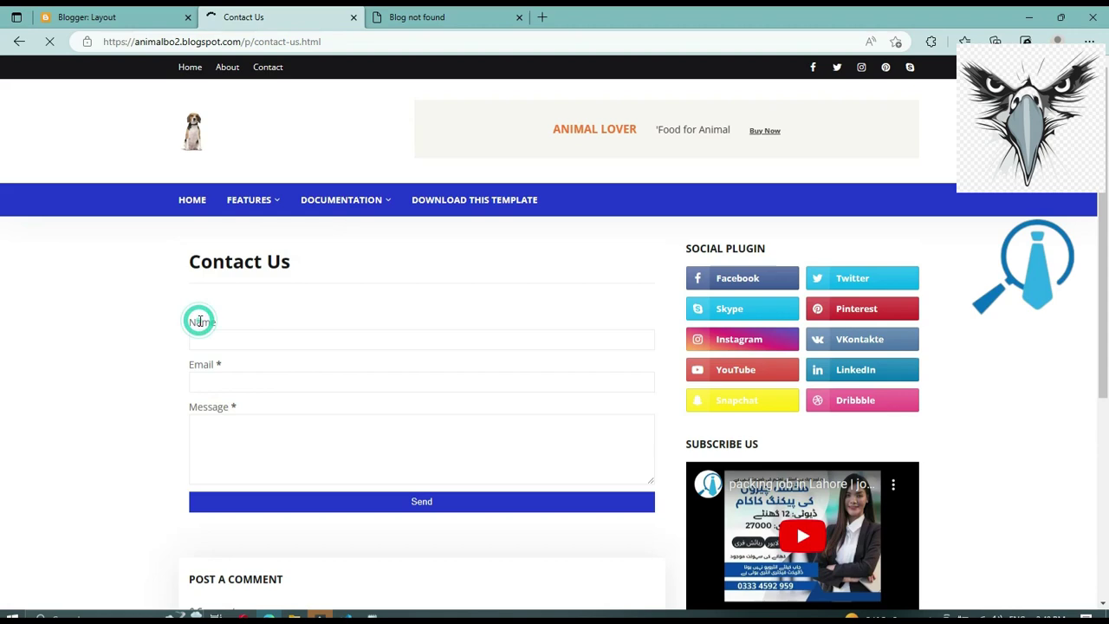
click(208, 299)
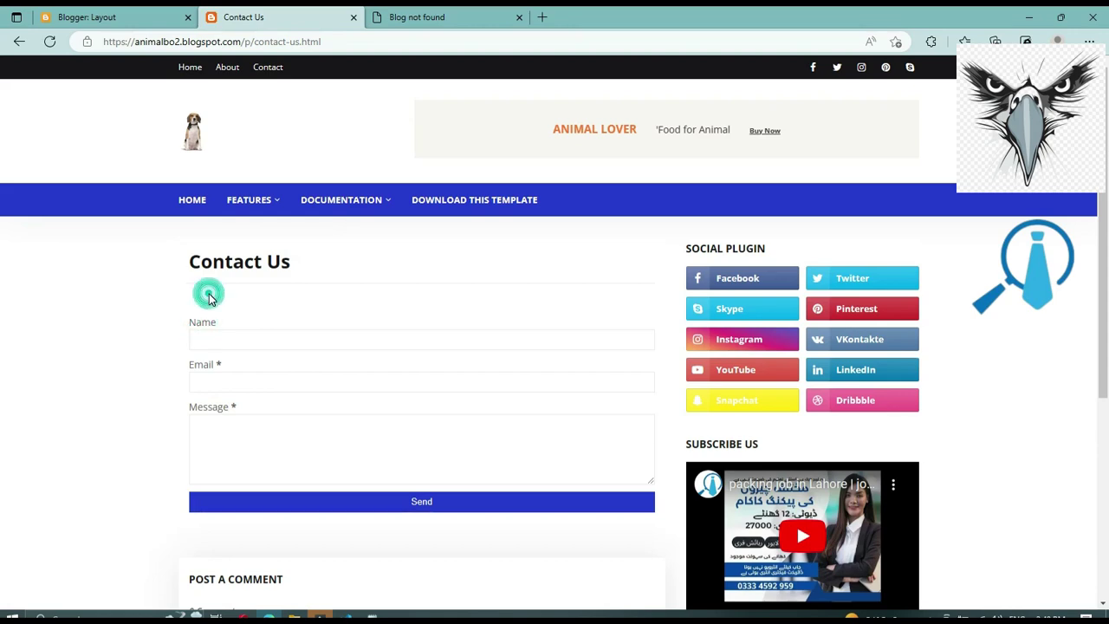
click(211, 322)
text(aloi)
scroll(321, 344, down, 2)
click(414, 343)
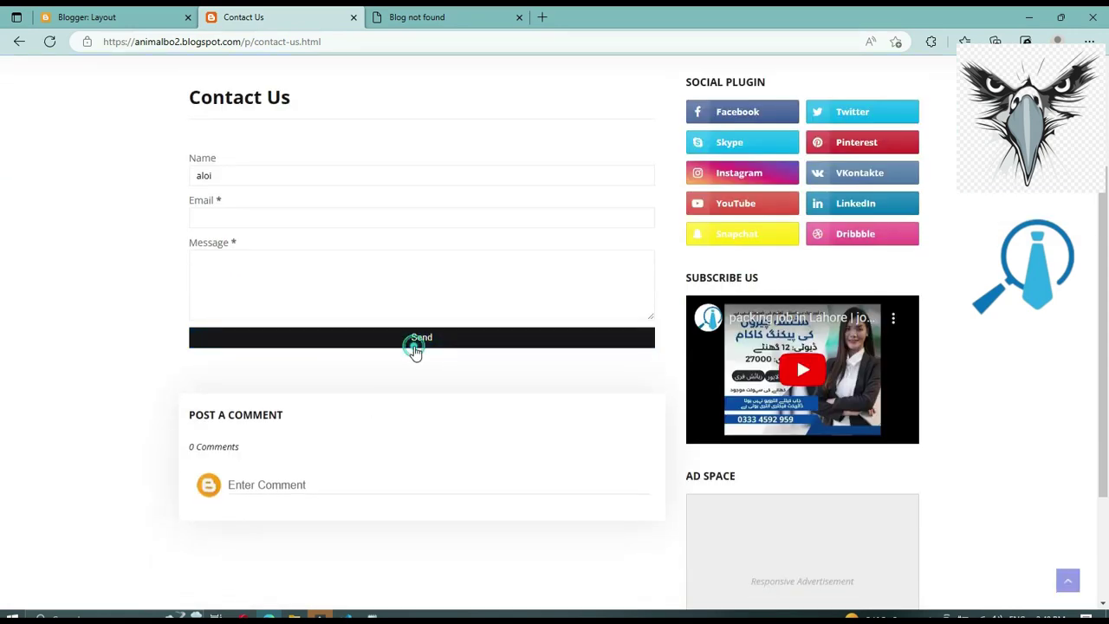
scroll(394, 327, up, 2)
scroll(398, 332, up, 1)
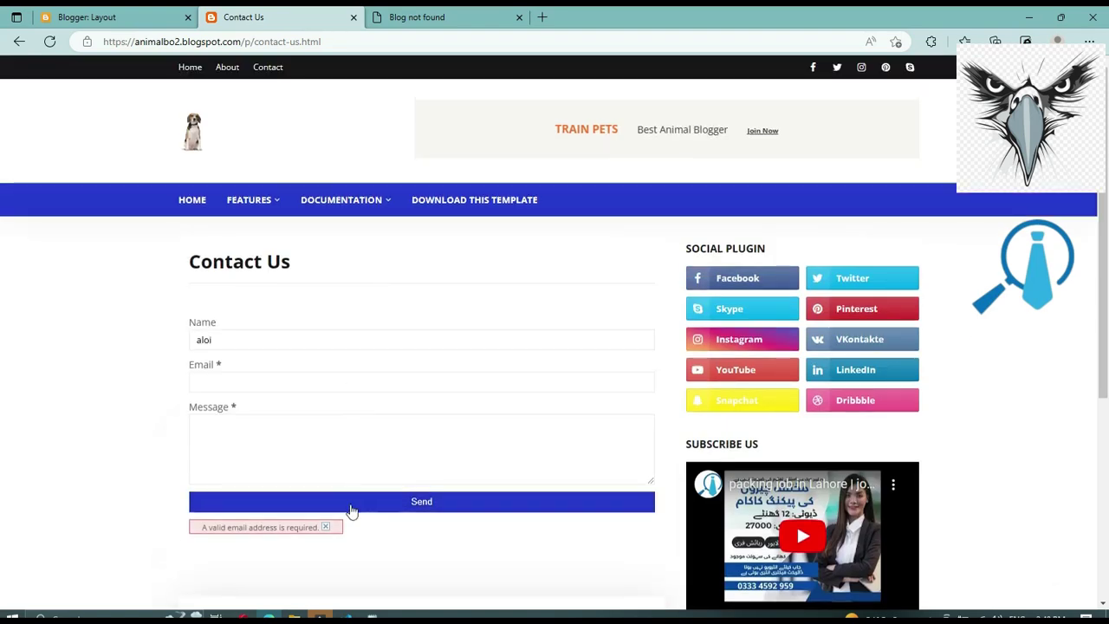
Step: Fill the live contact form's email field with fe and its message field with fwf
click(220, 380)
text(fe)
click(260, 433)
text(fwf)
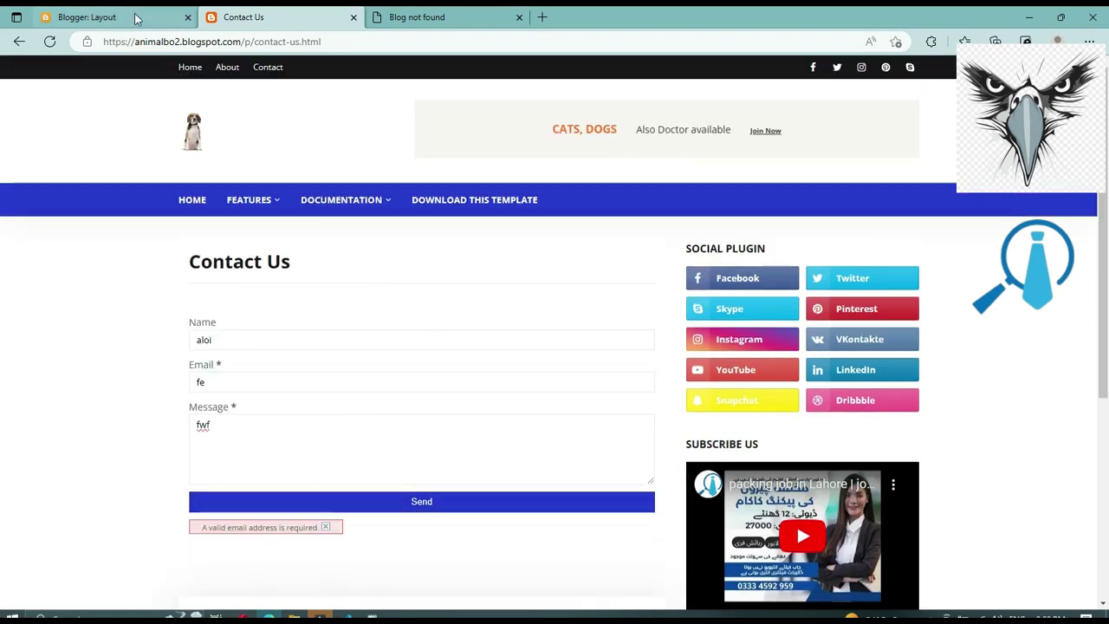
Step: Open the published About Us, Privacy Policy and Disclaimer pages from the Blogger page list, each in its own tab, and return to the layout
click(134, 19)
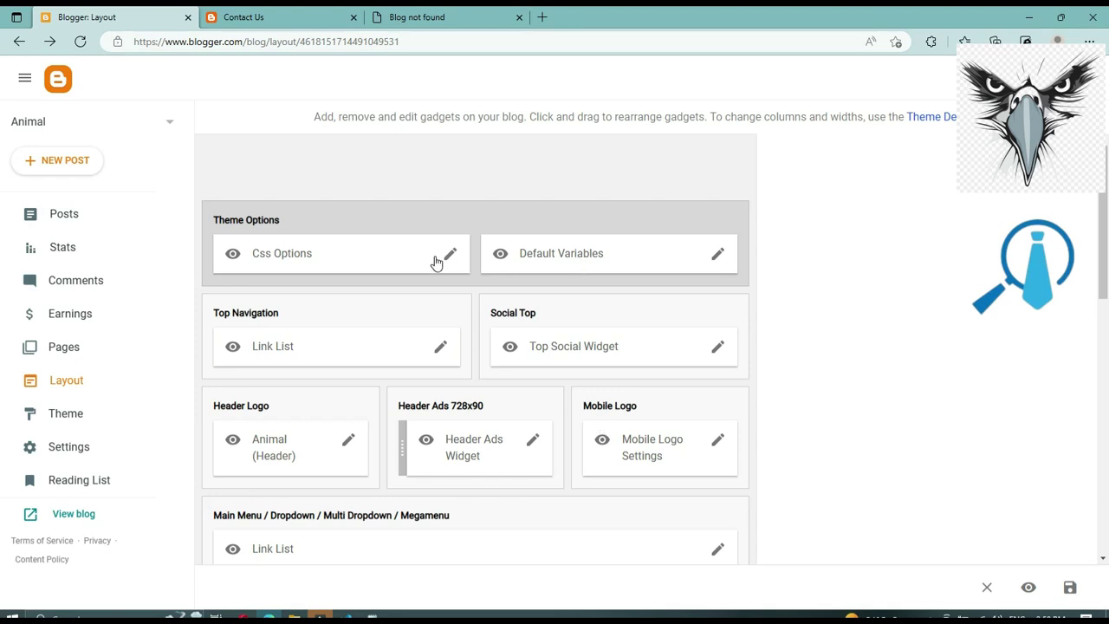
click(64, 346)
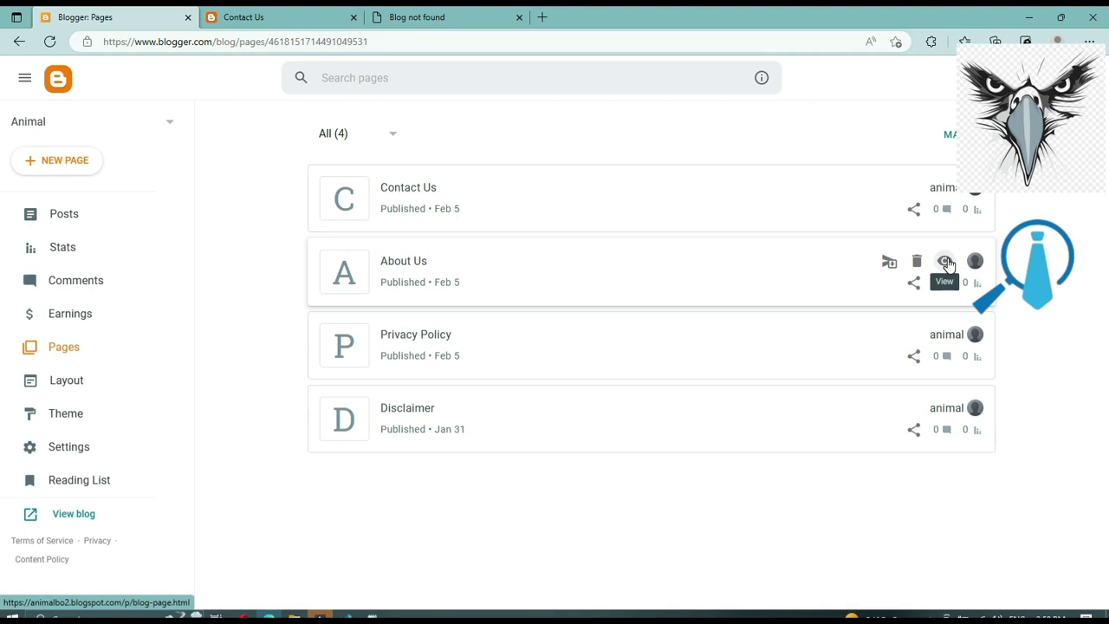
click(948, 260)
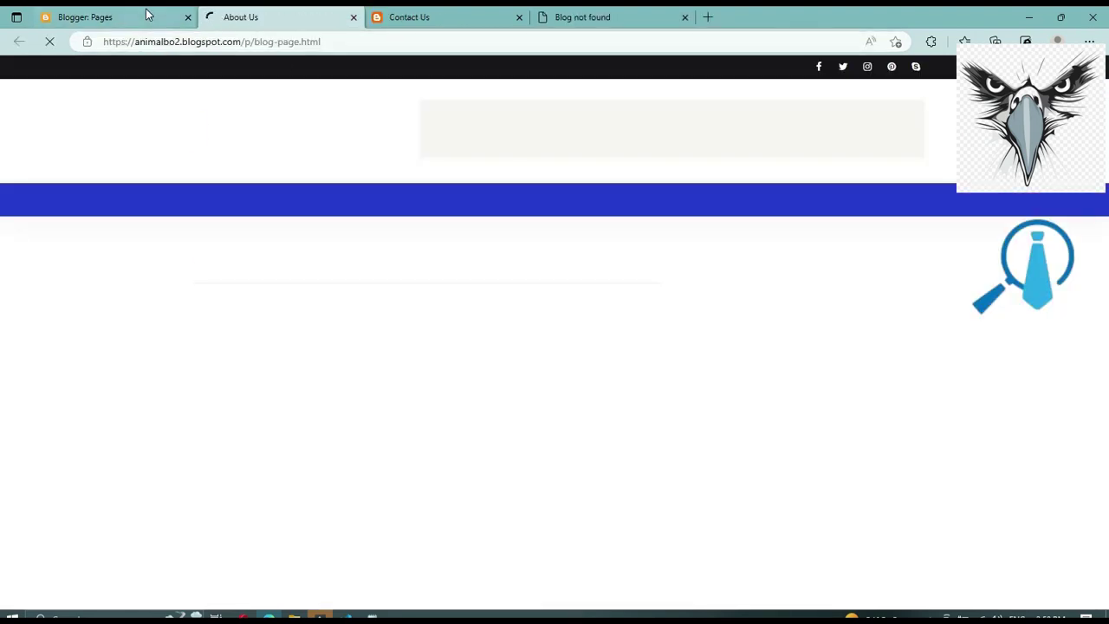
click(139, 19)
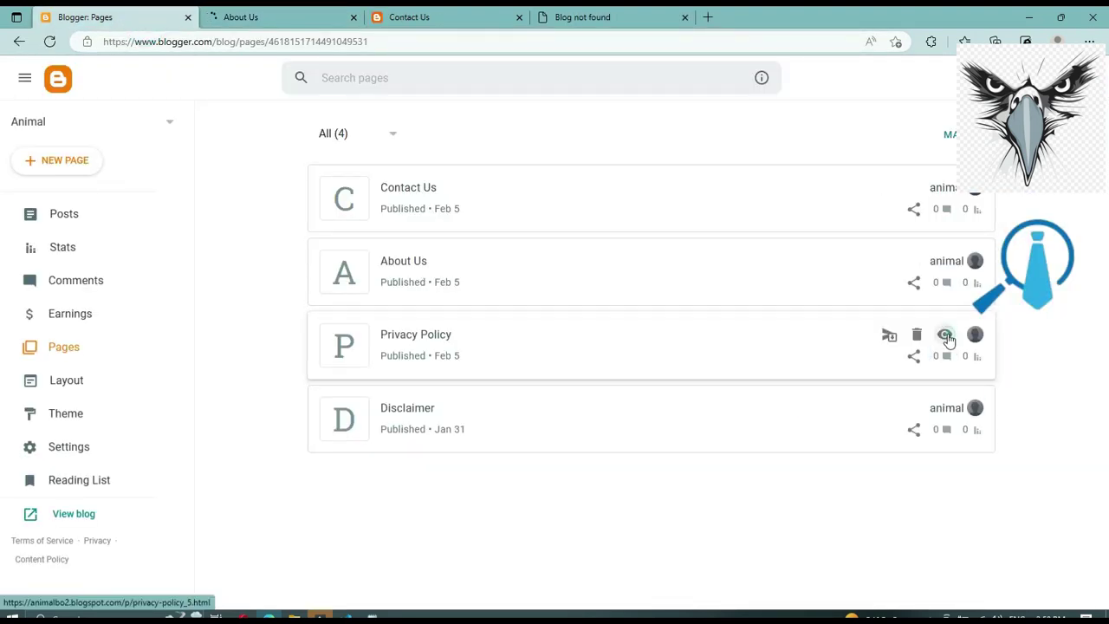
click(945, 335)
click(102, 17)
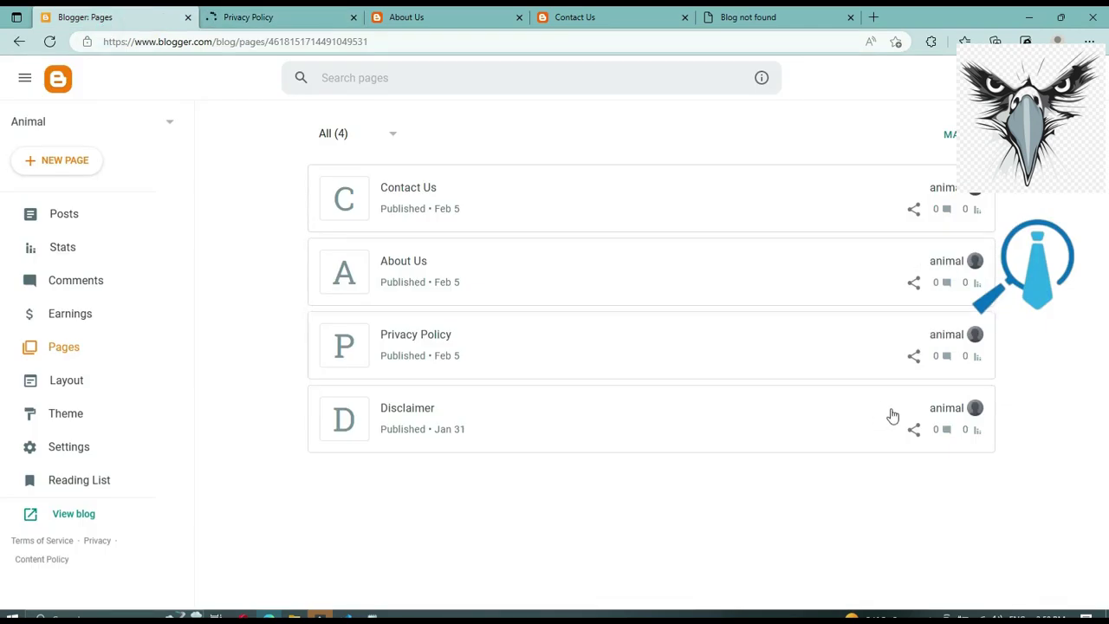
click(944, 408)
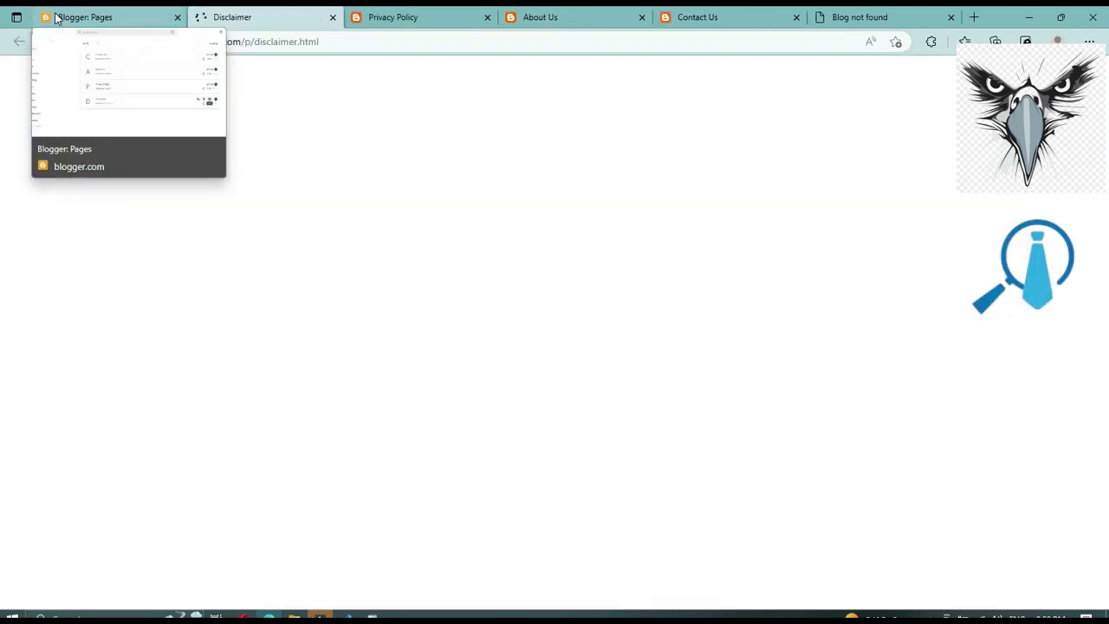
click(52, 18)
click(66, 372)
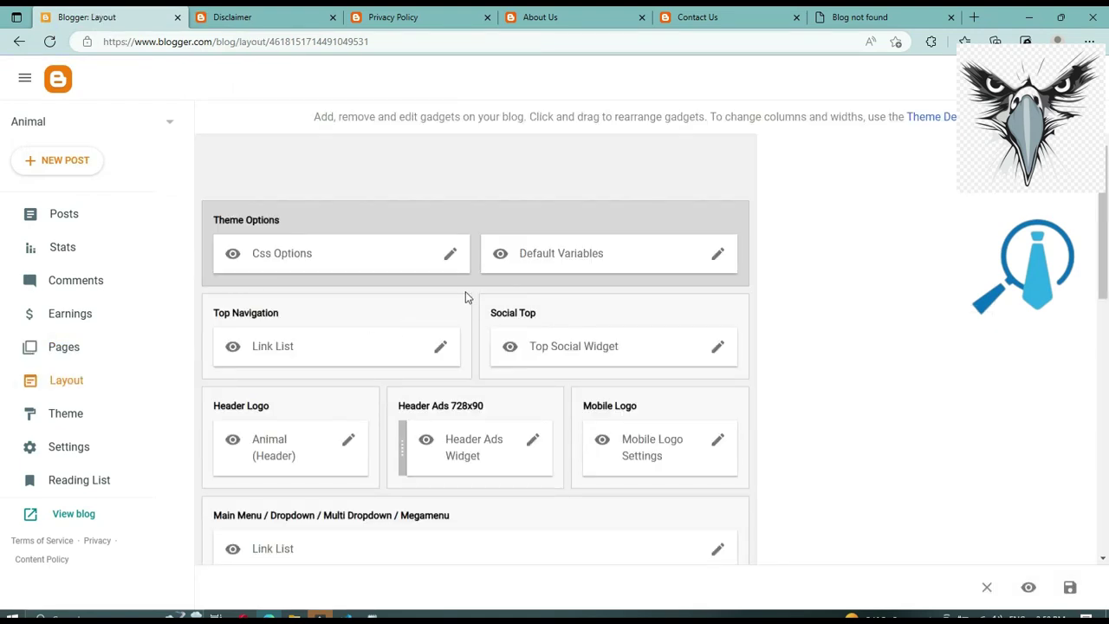
Step: View the live Disclaimer and Contact Us pages, and load the blog's home page through the top navigation
click(255, 16)
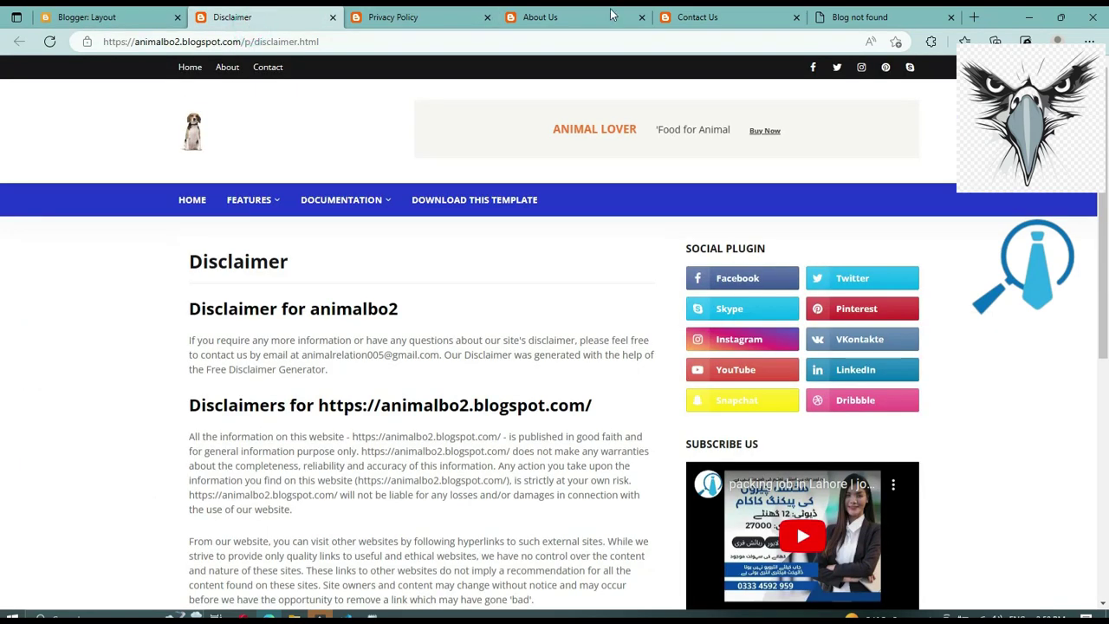
click(723, 17)
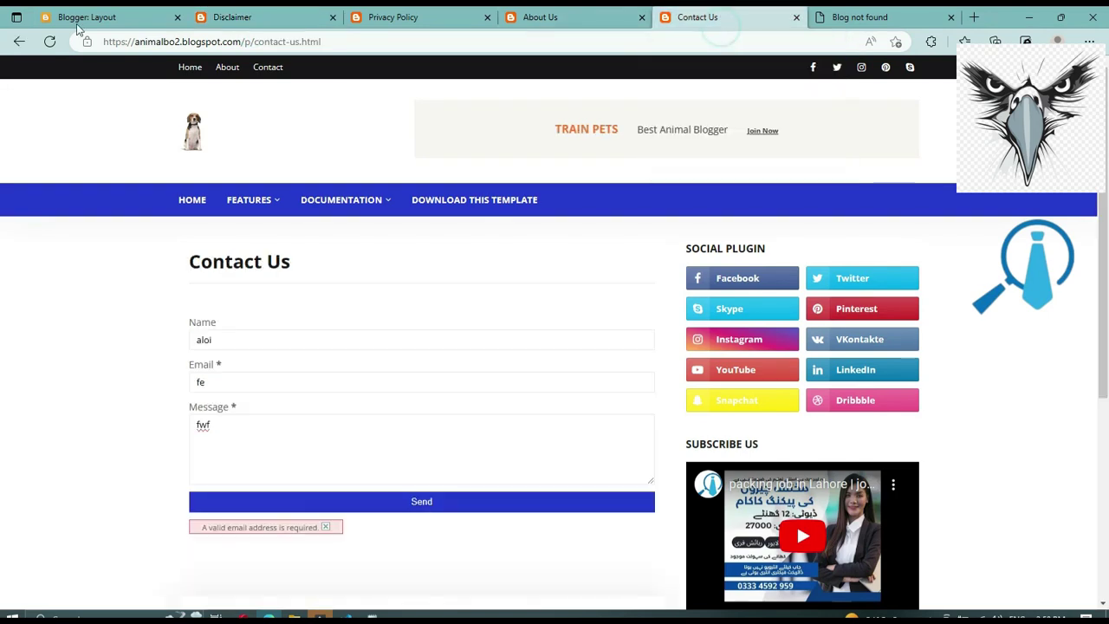
click(195, 67)
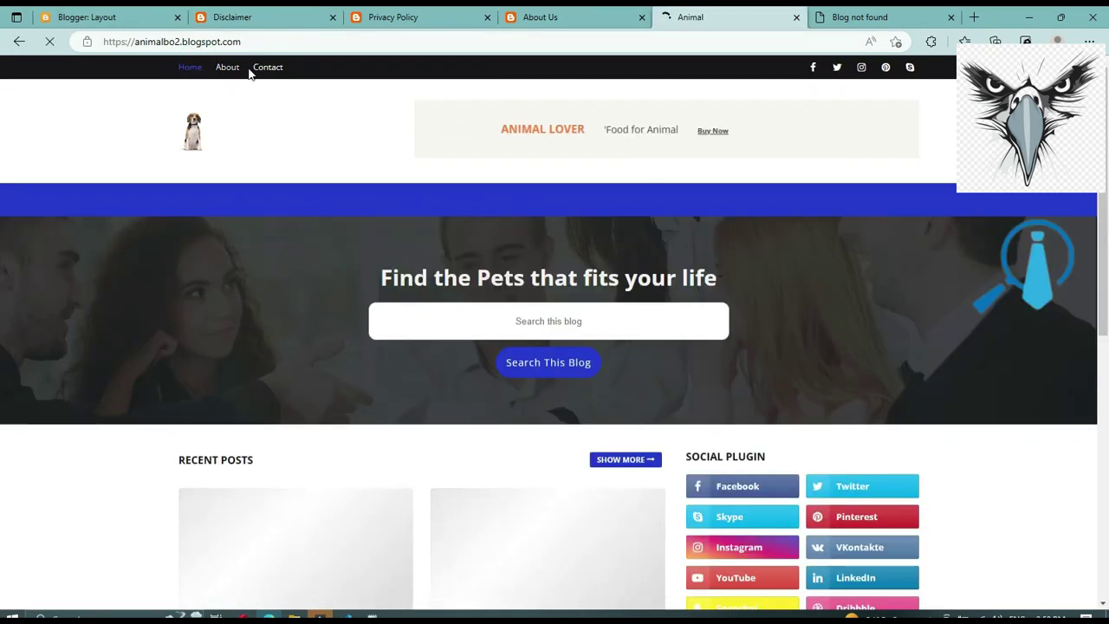
Step: Open the About item of the layout's Top Navigation link list for editing and copy the published About Us page's web address
click(103, 14)
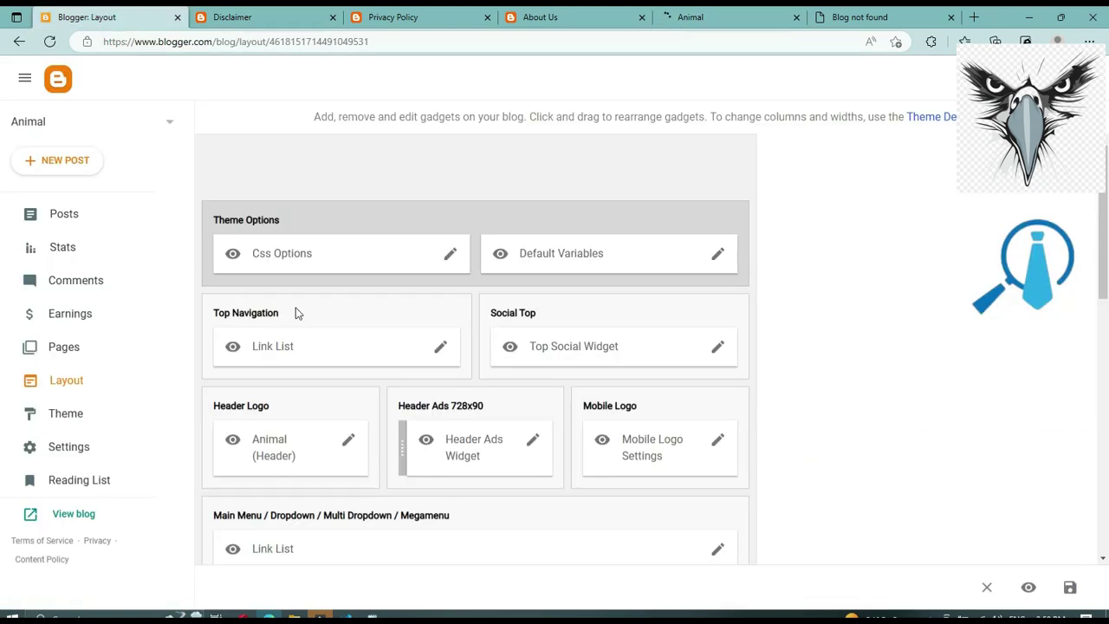
click(442, 346)
scroll(442, 342, down, 3)
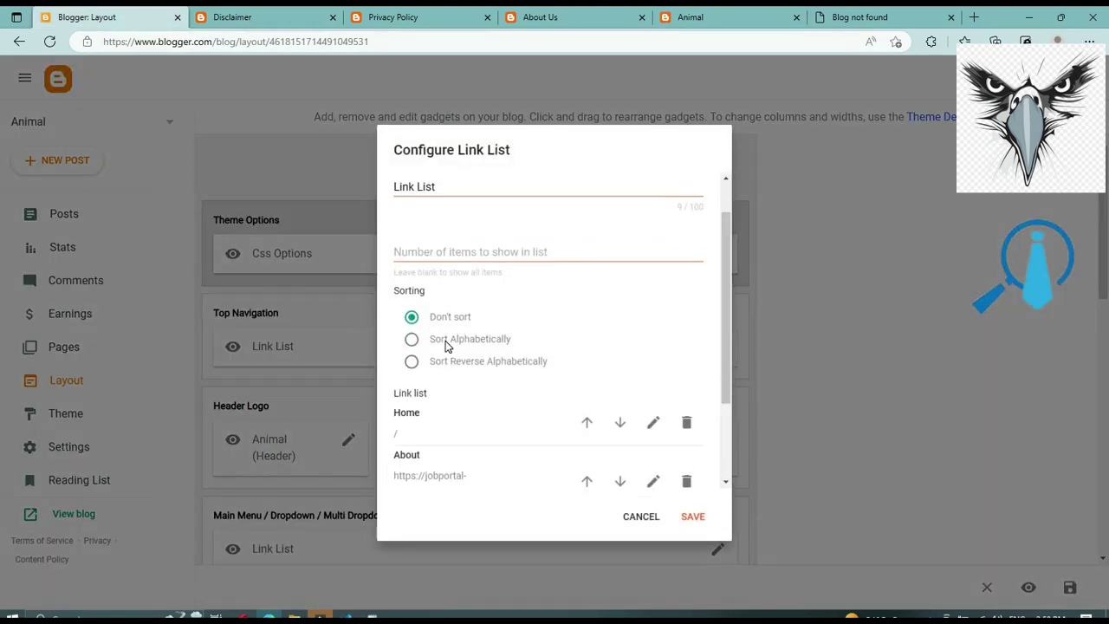
click(653, 385)
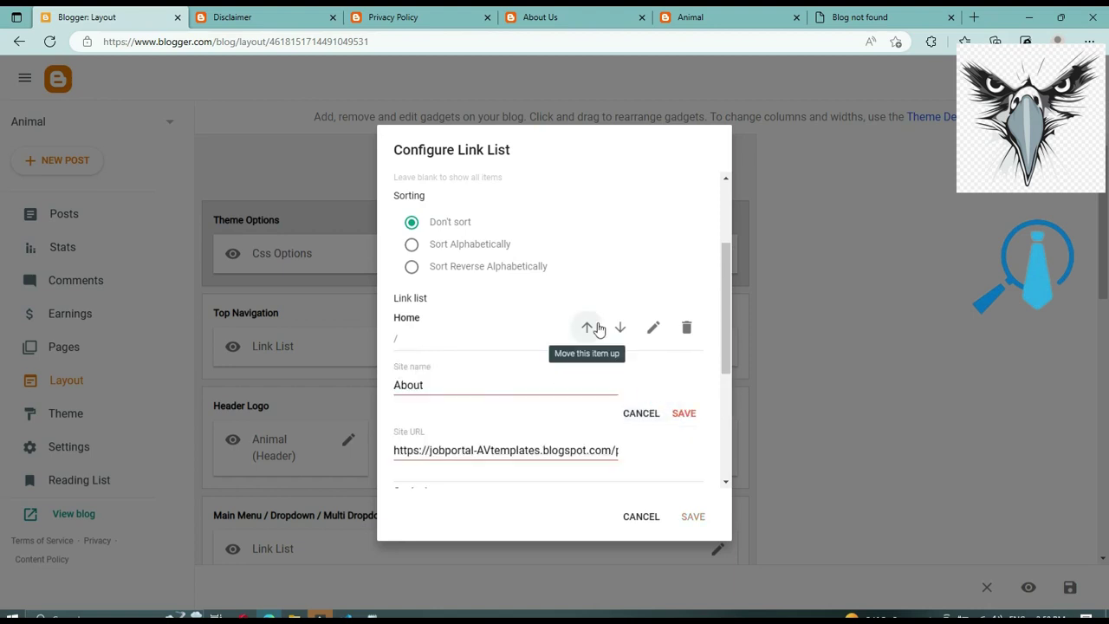
click(520, 20)
click(430, 41)
key(ctrl+c)
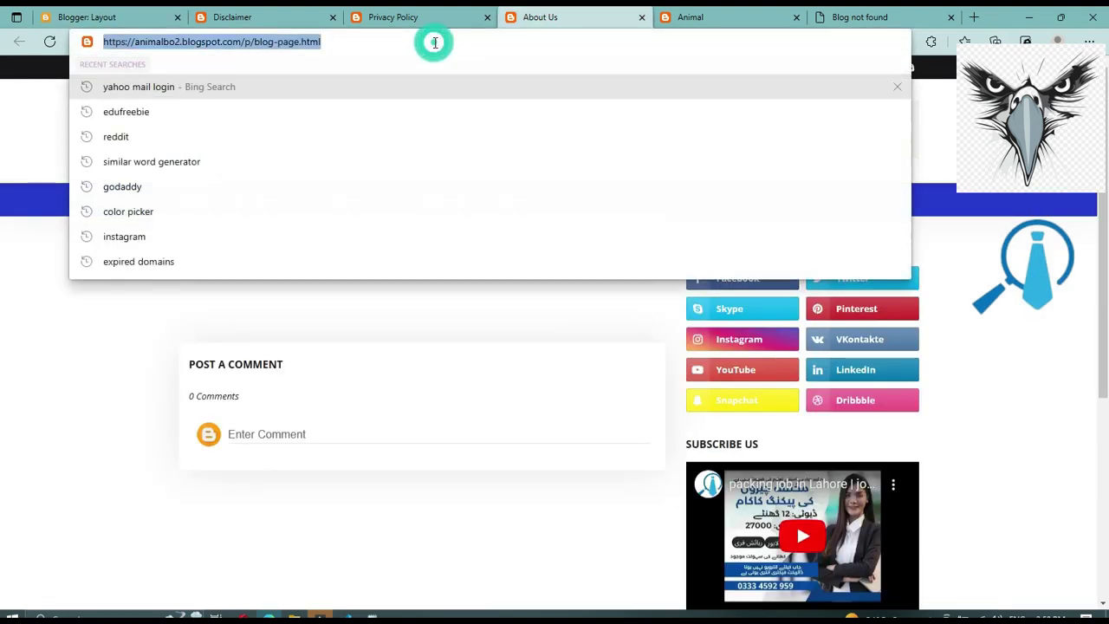
click(95, 17)
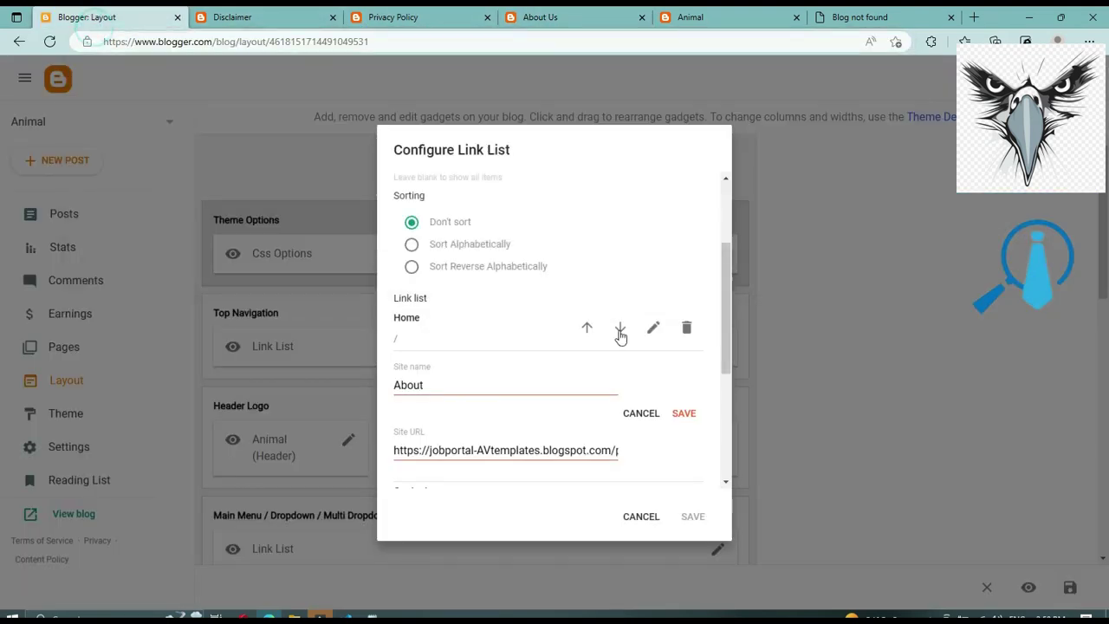
triple_click(441, 448)
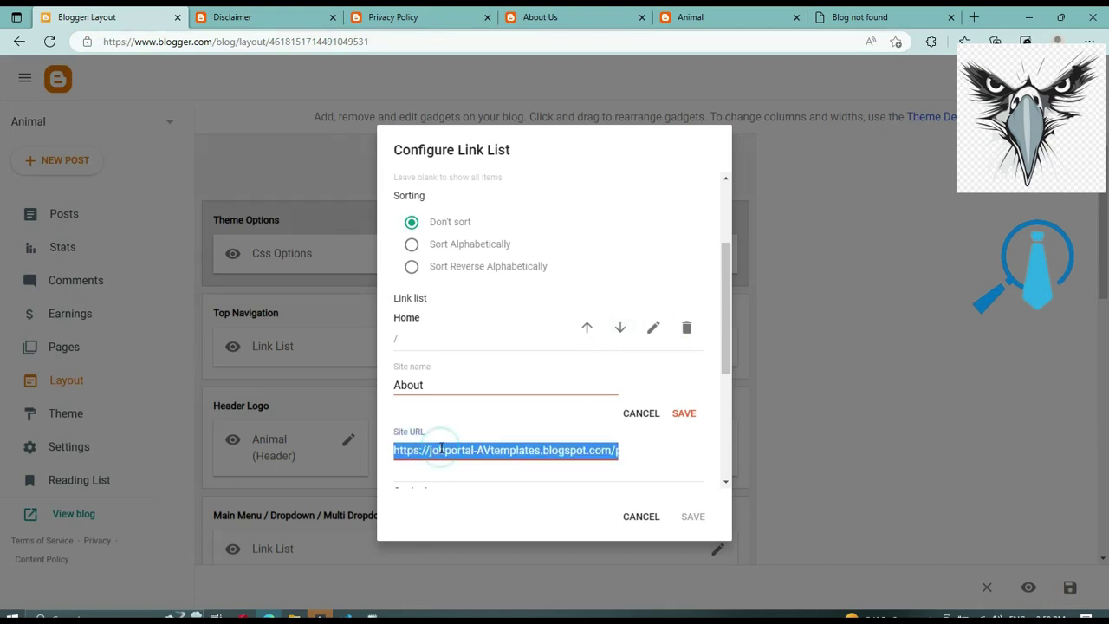
right_click(441, 452)
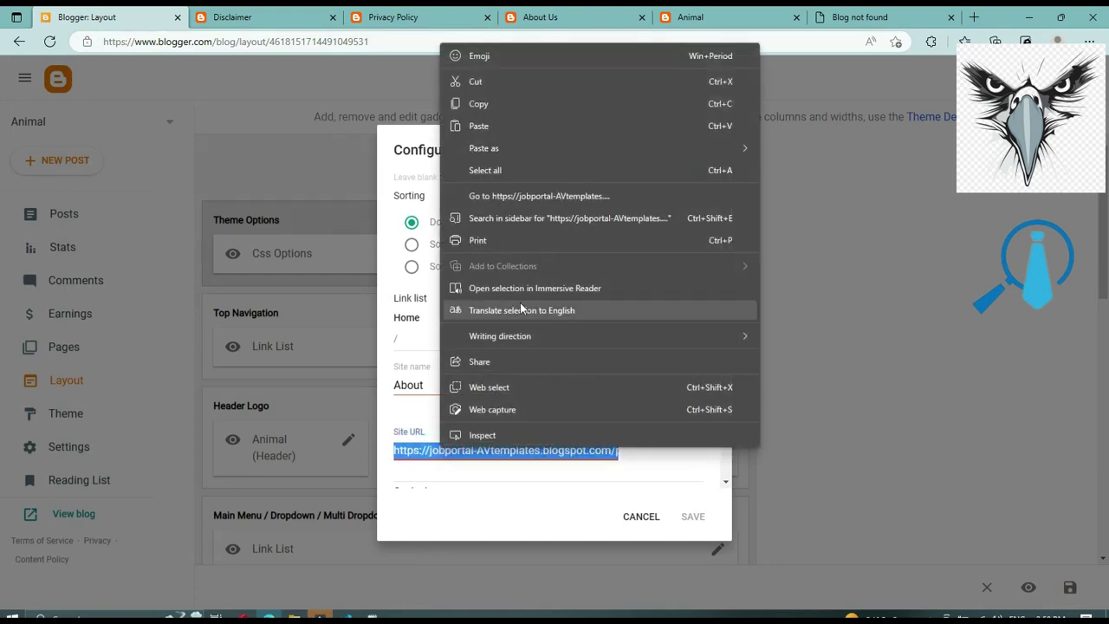
click(490, 119)
click(681, 414)
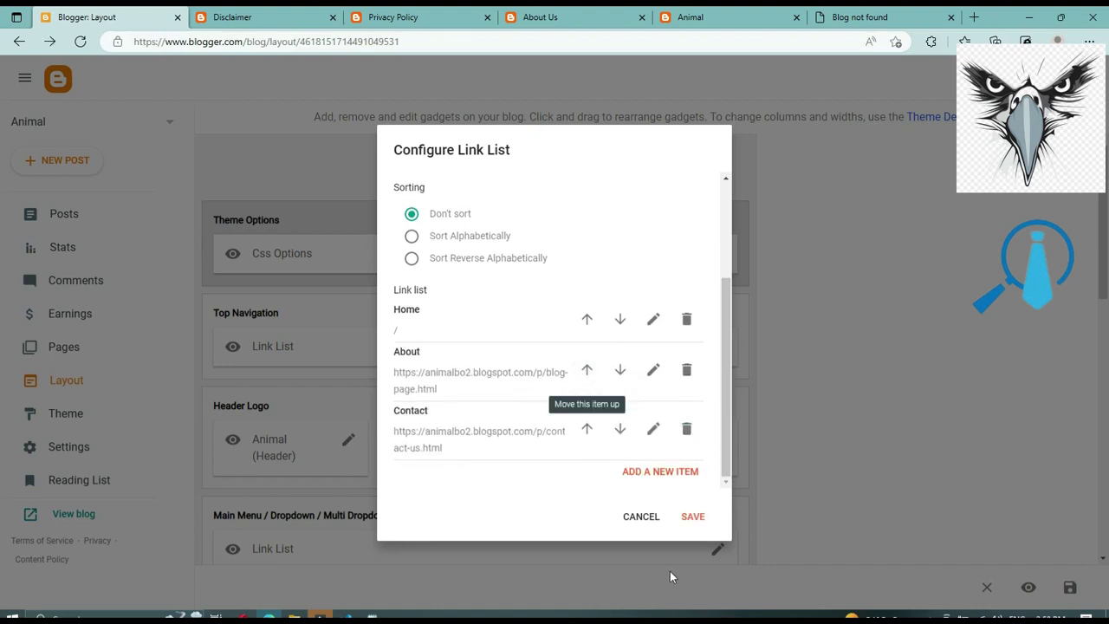
click(690, 518)
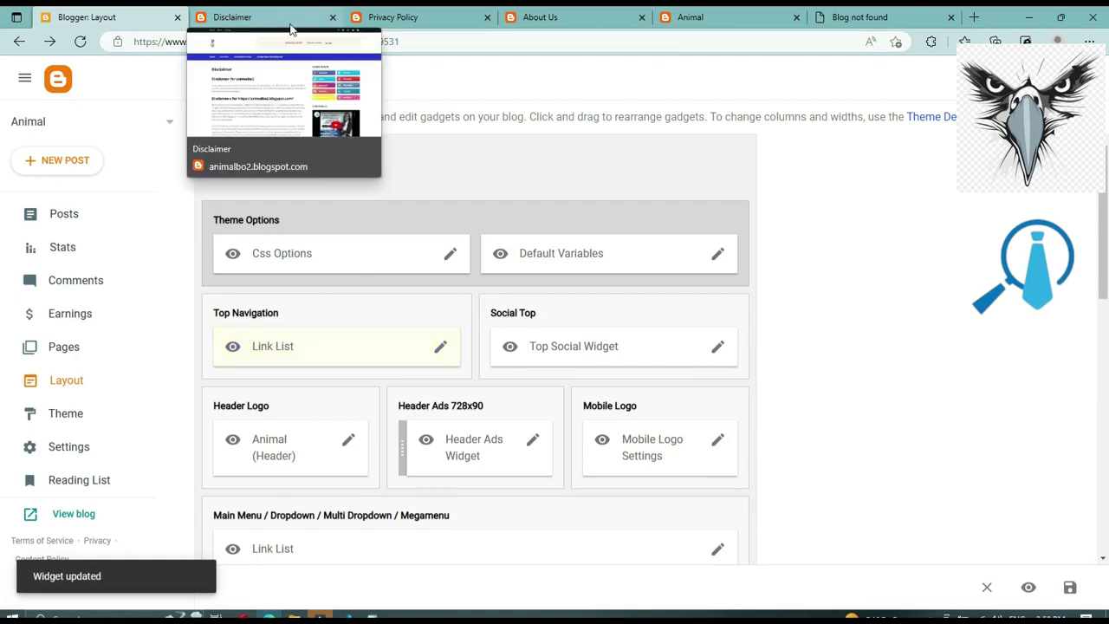
Step: Review the live home page from header to footer and reveal the Documentation submenu in the main menu
click(702, 24)
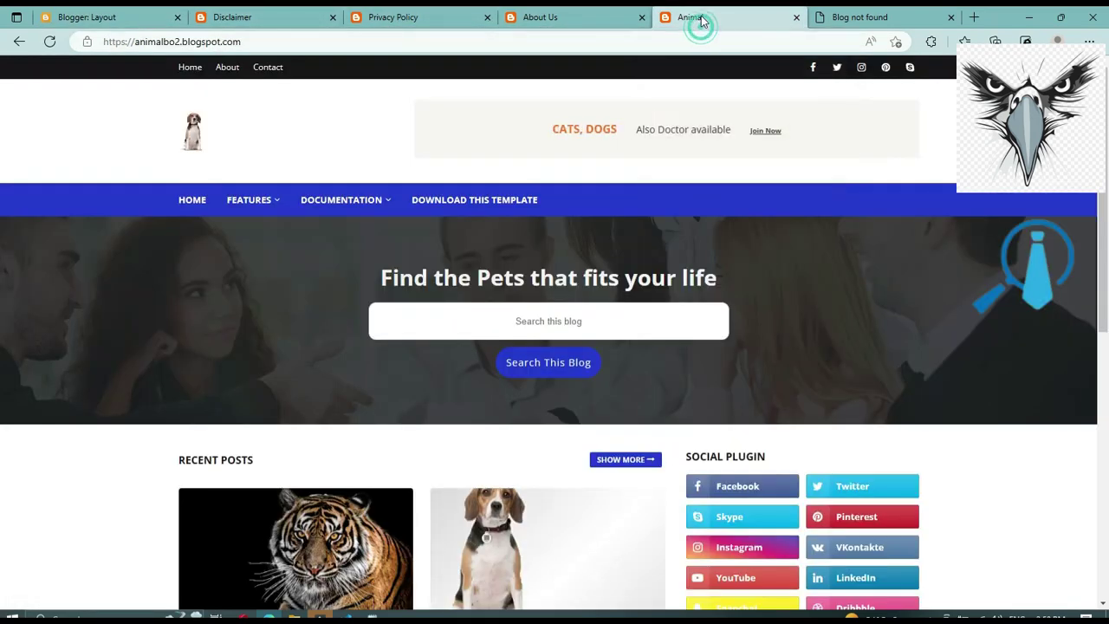
scroll(214, 315, down, 7)
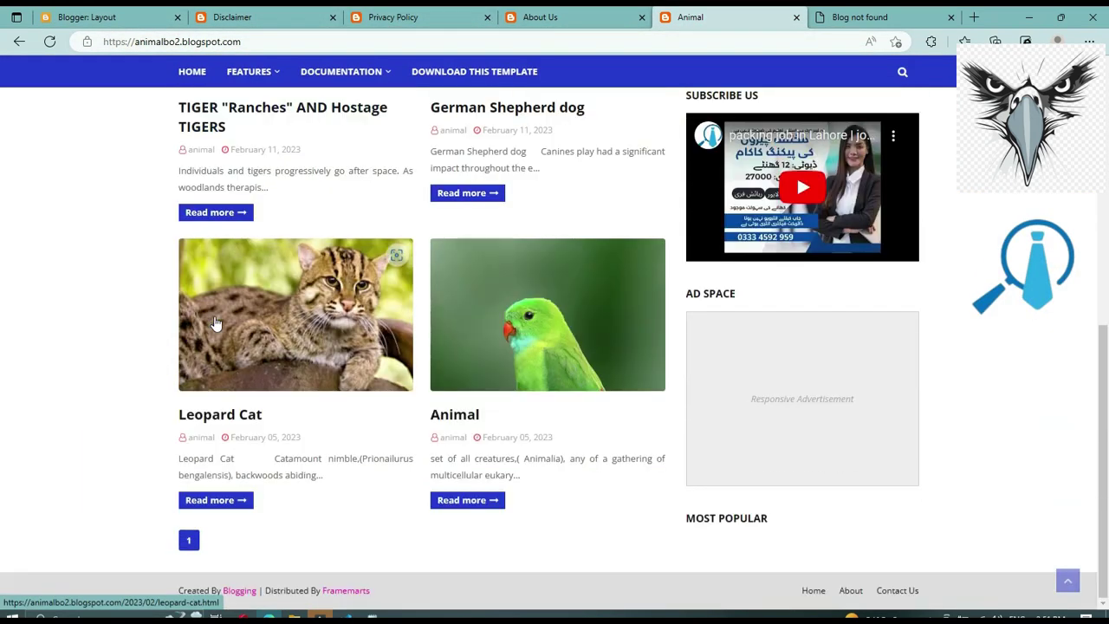
scroll(214, 316, up, 7)
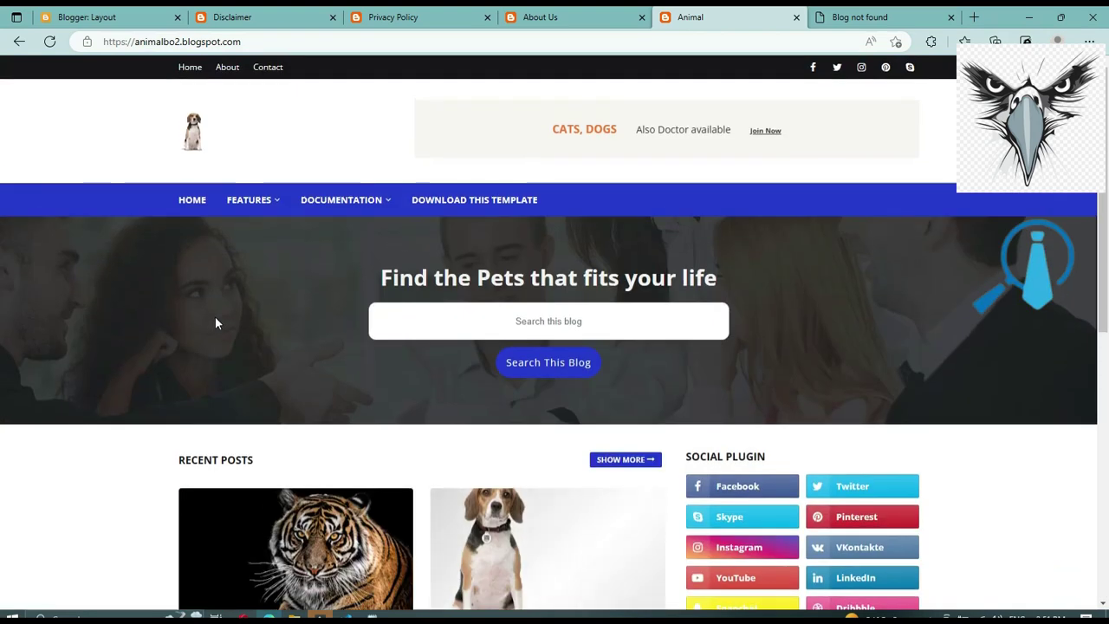
mouse_move(339, 210)
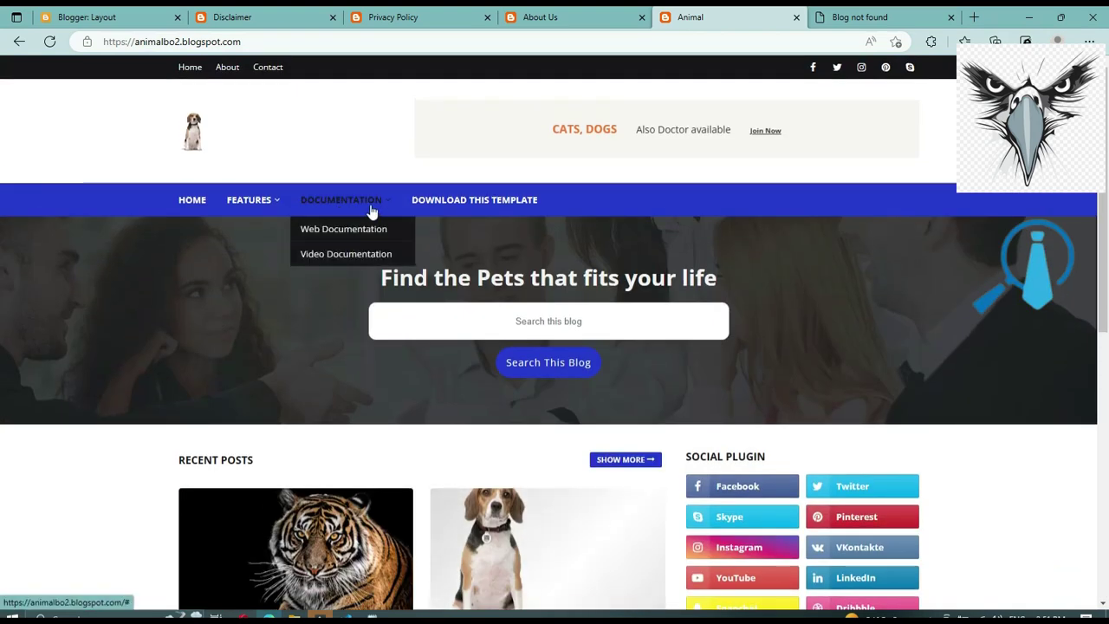
Step: In the layout's Main Menu link list, change the Documentation item's site name to Privacy Policy
click(85, 16)
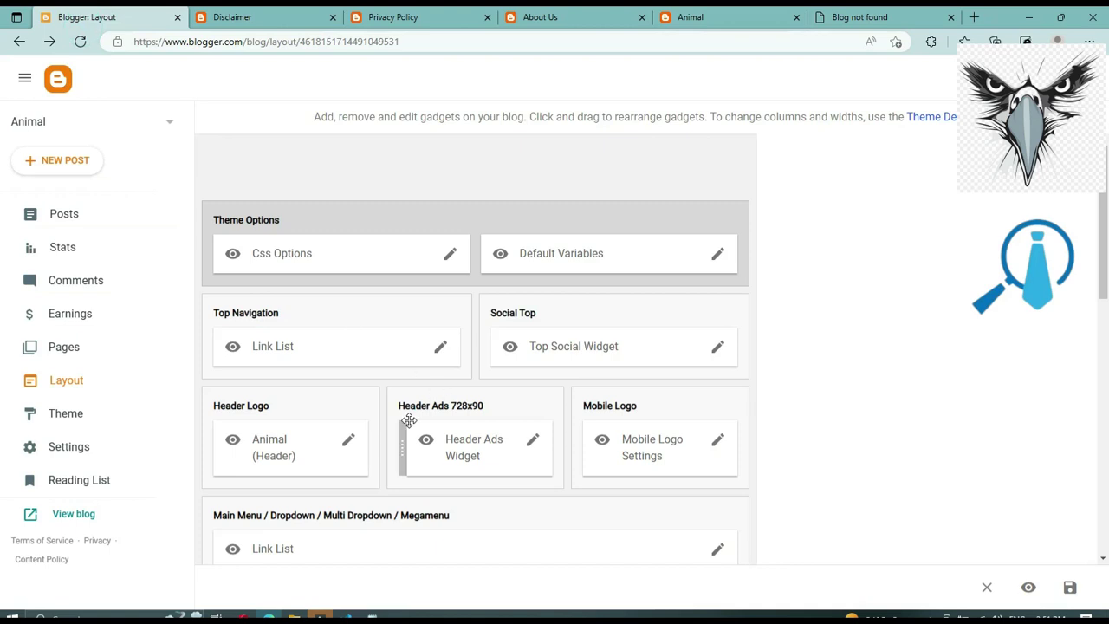
scroll(409, 420, down, 1)
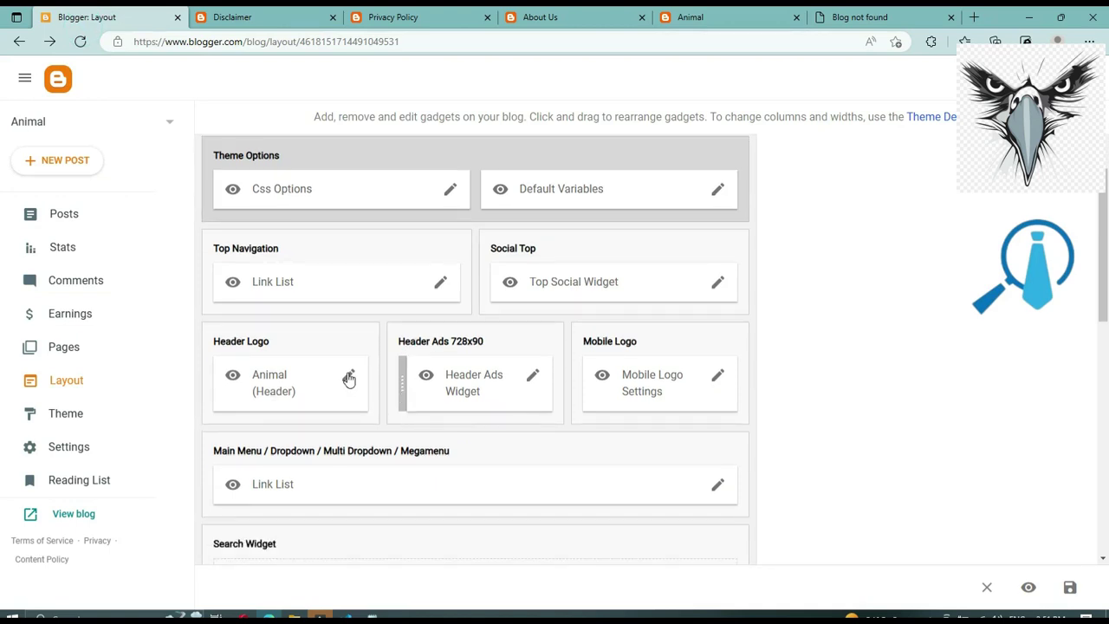
click(719, 487)
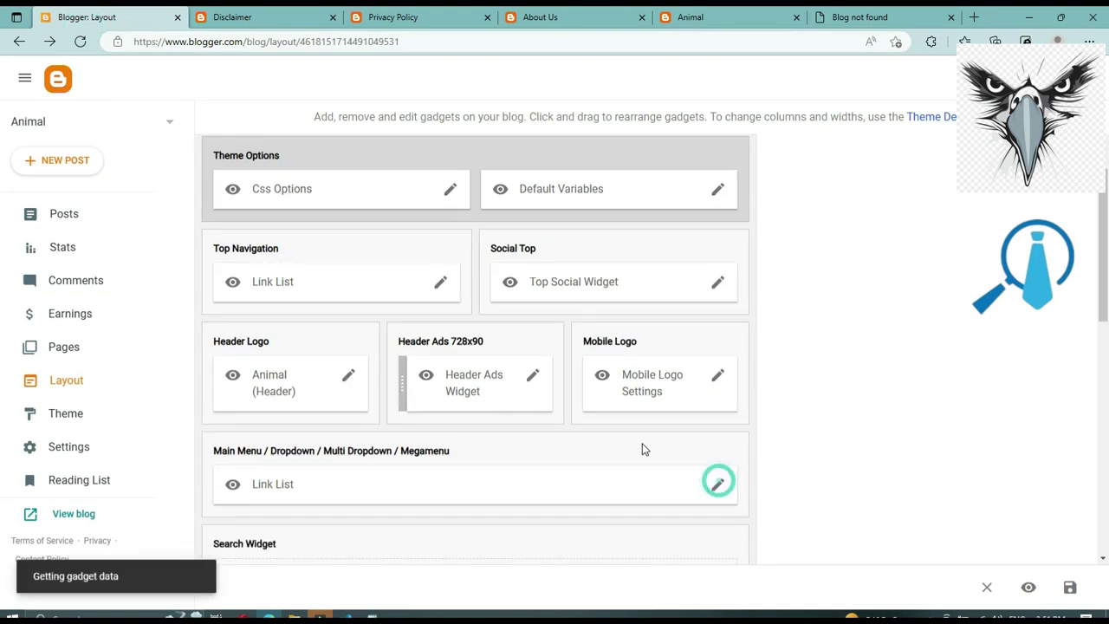
scroll(407, 423, down, 2)
scroll(414, 419, down, 5)
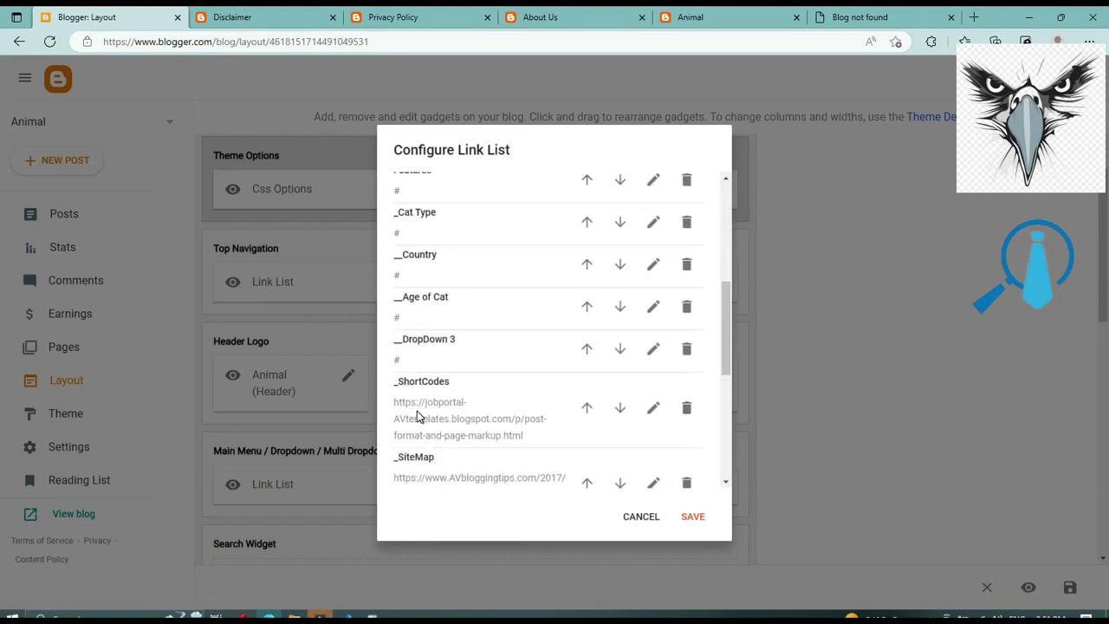
scroll(418, 412, down, 1)
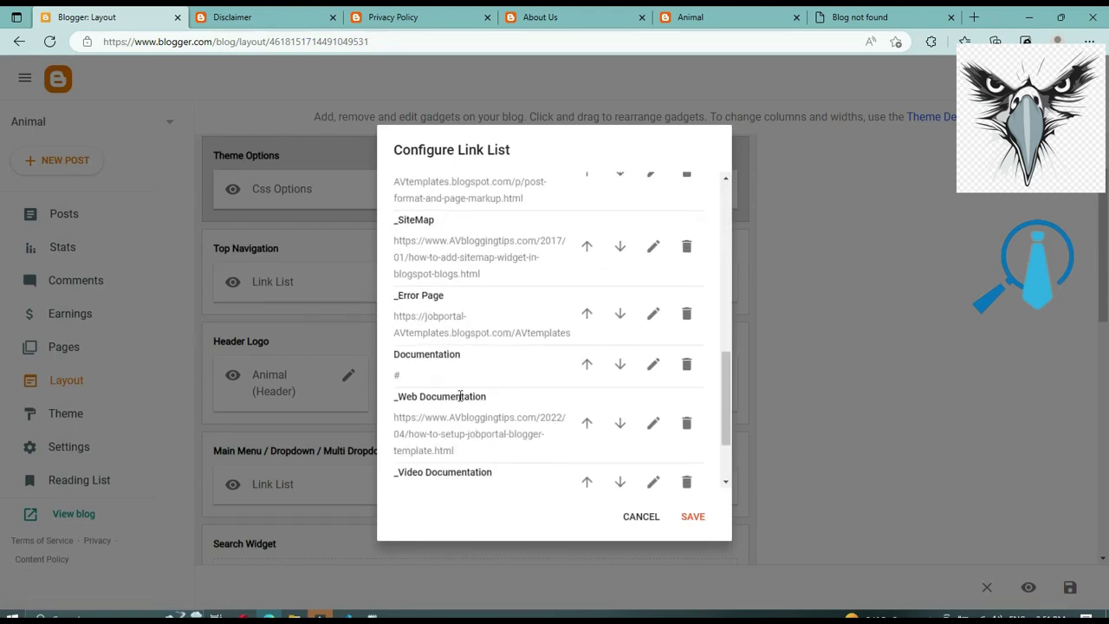
click(654, 367)
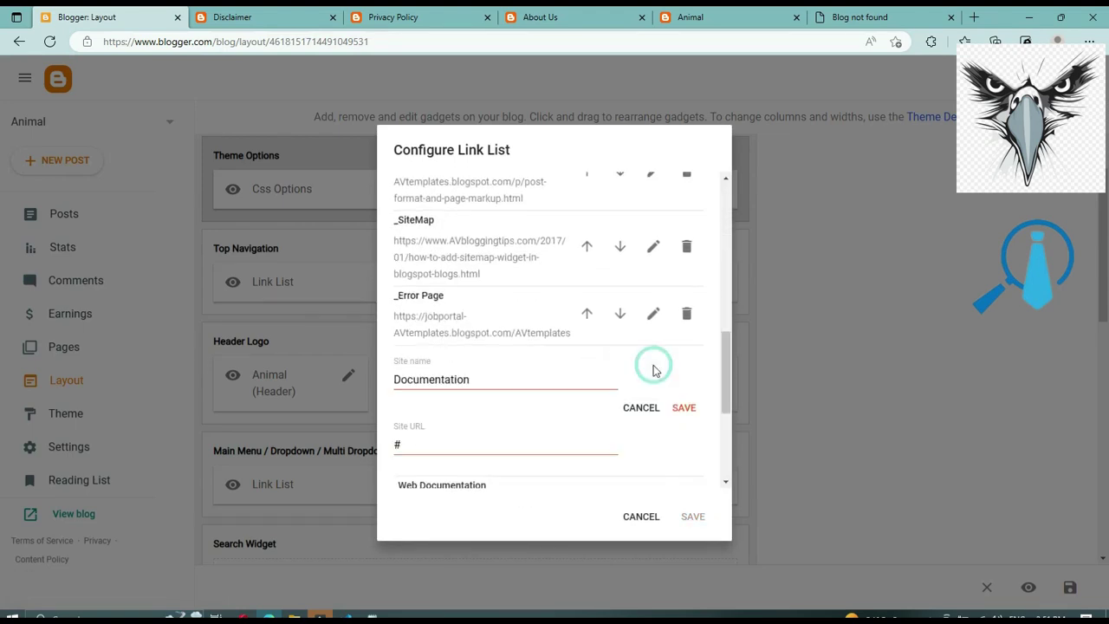
double_click(453, 379)
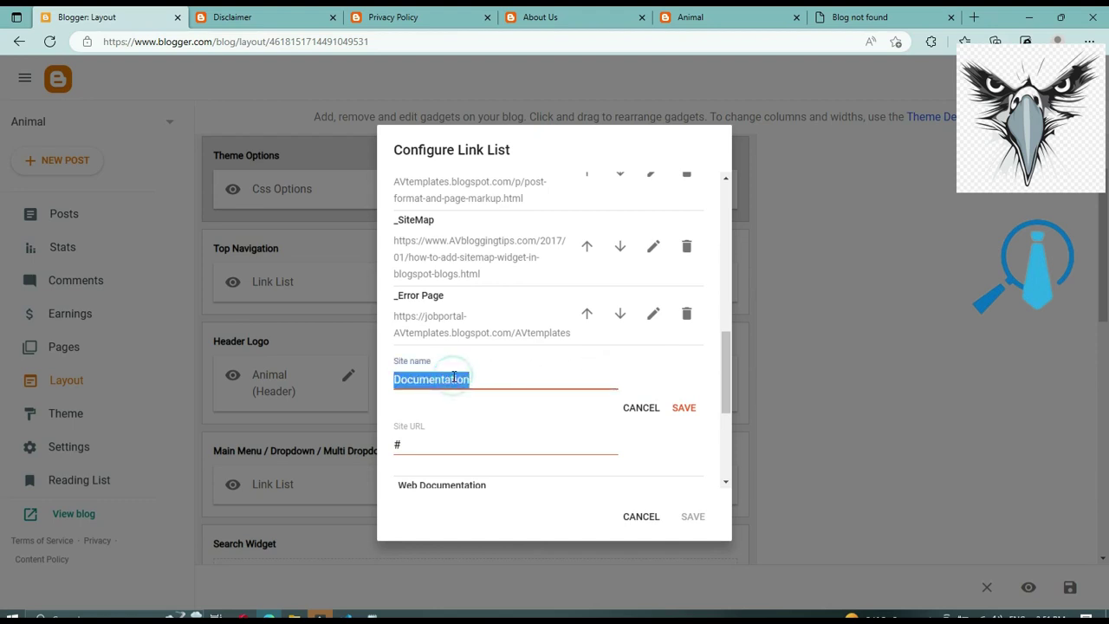
text(Privacy Policy)
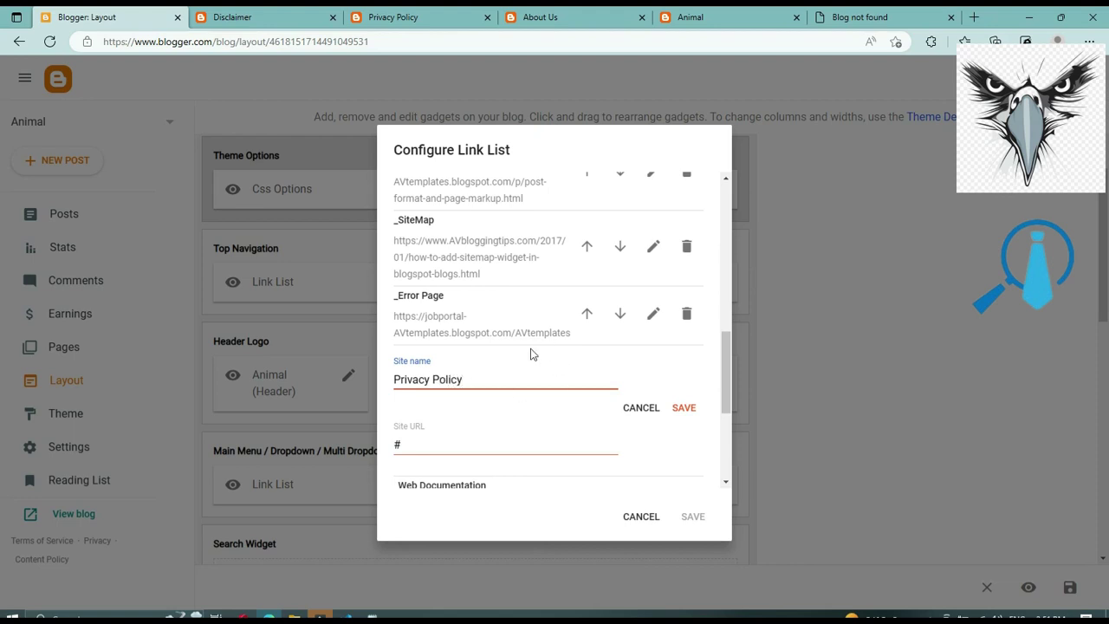
click(435, 23)
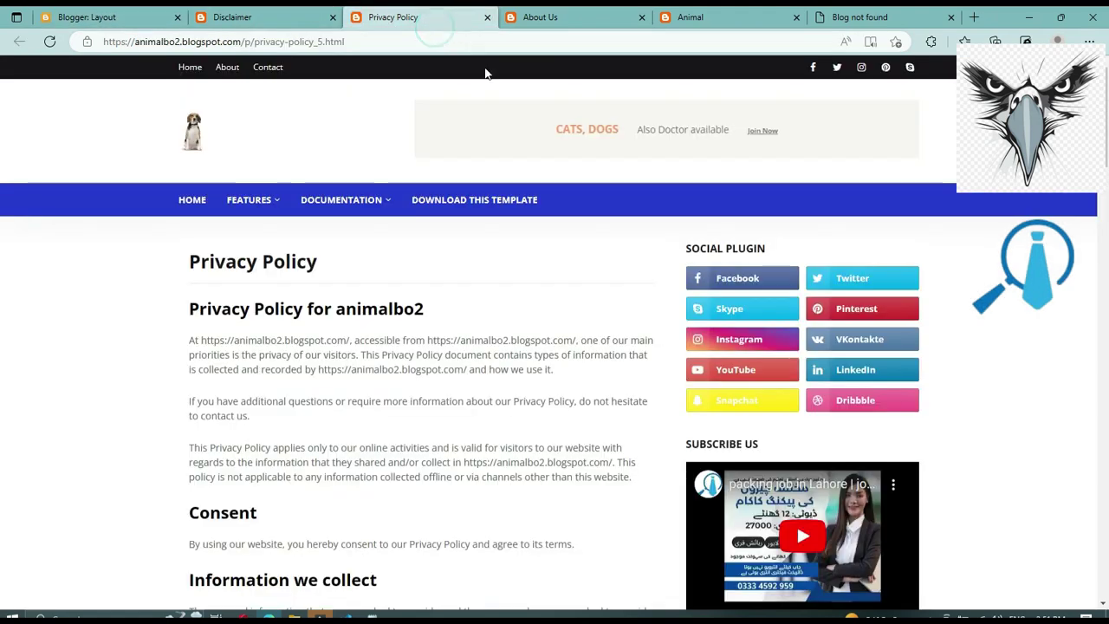
click(260, 45)
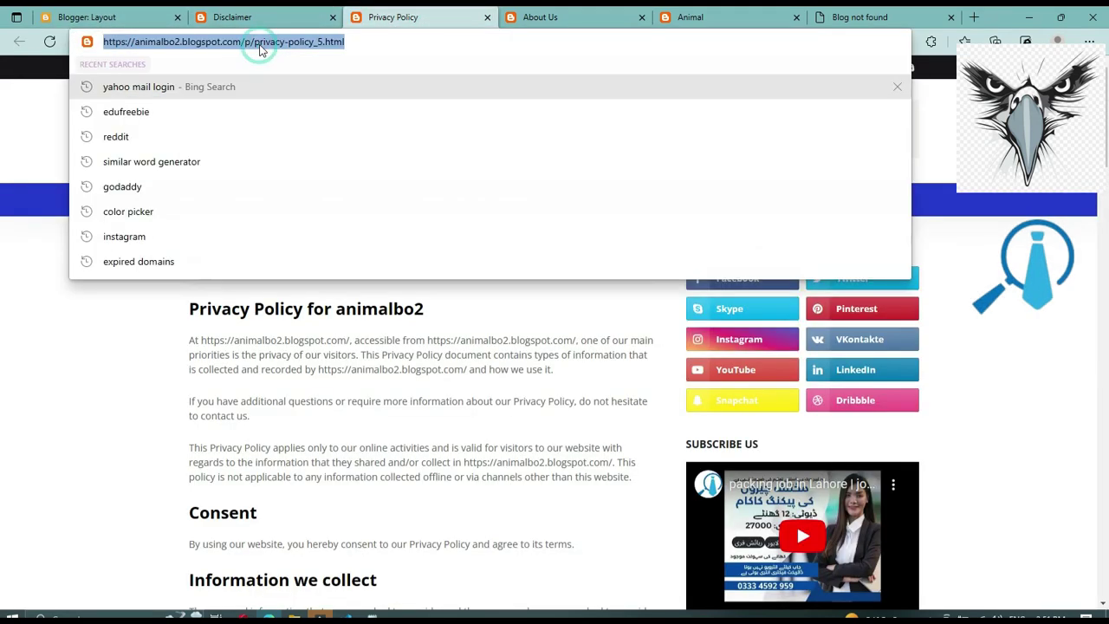
right_click(248, 41)
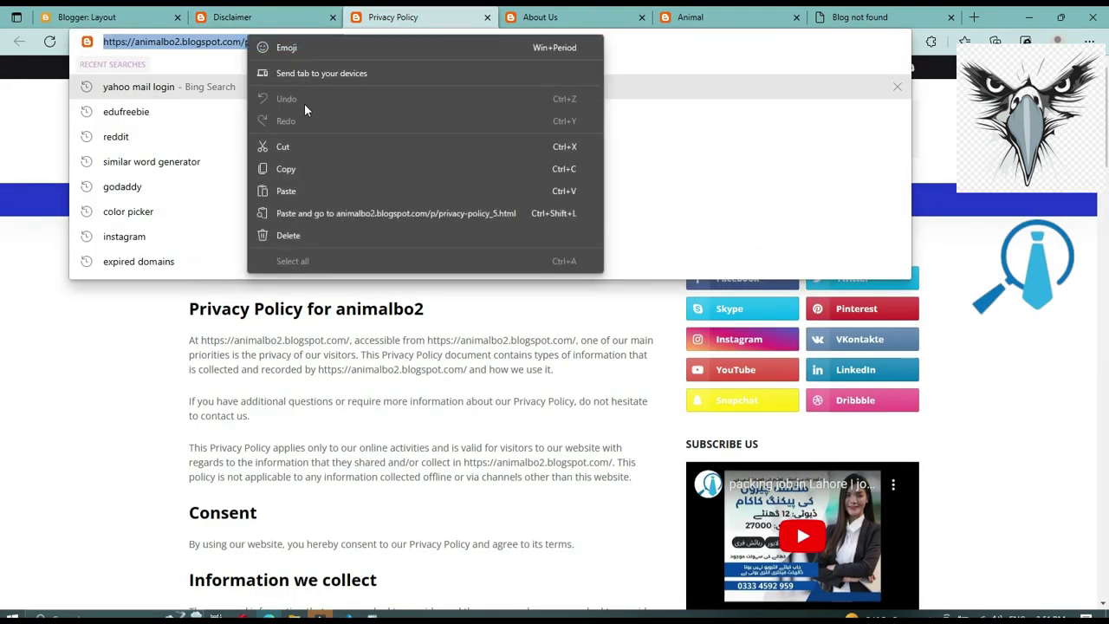
click(290, 166)
click(136, 13)
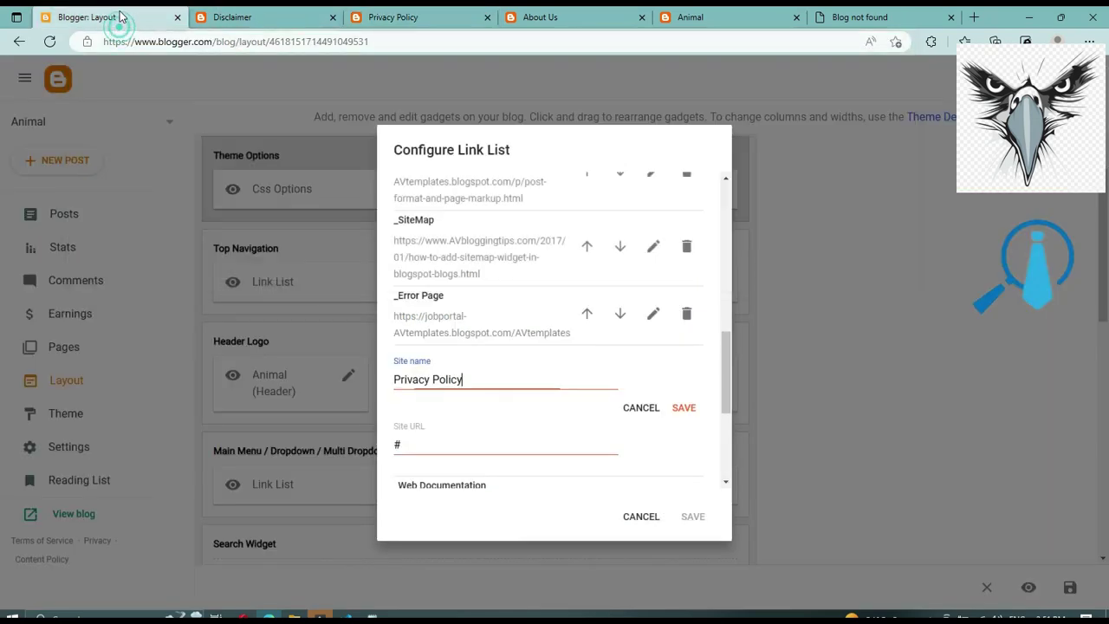
double_click(400, 445)
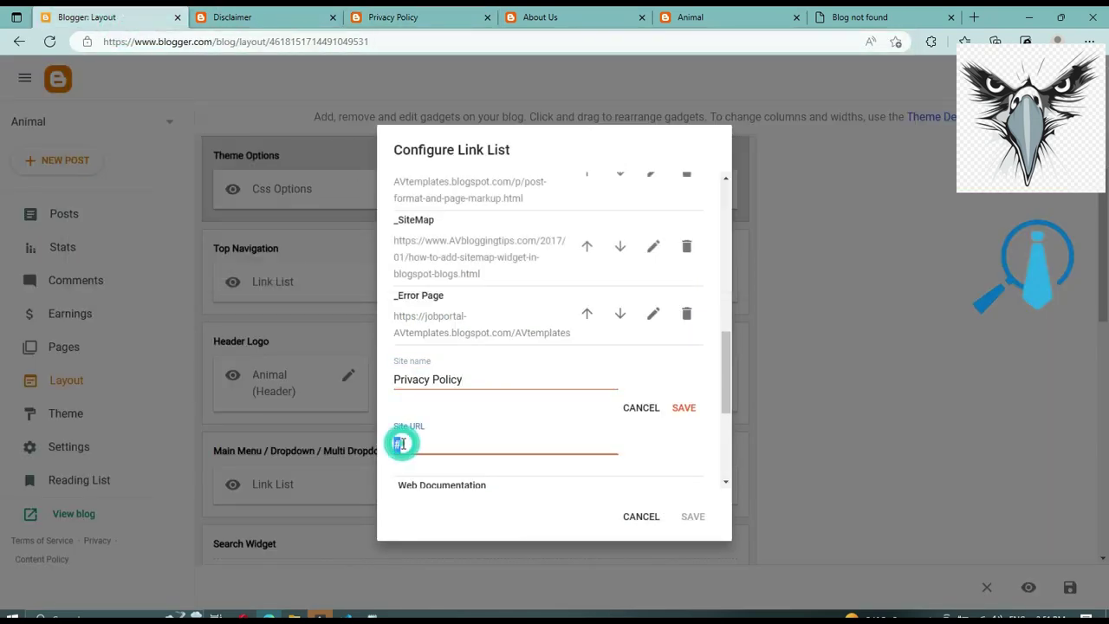
right_click(401, 445)
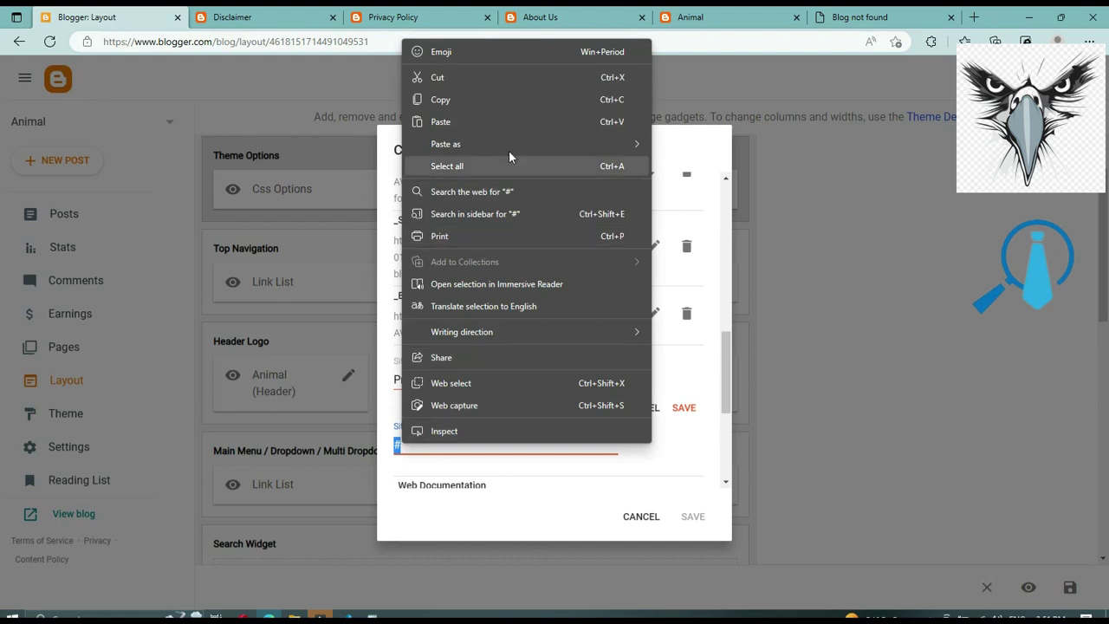
click(488, 123)
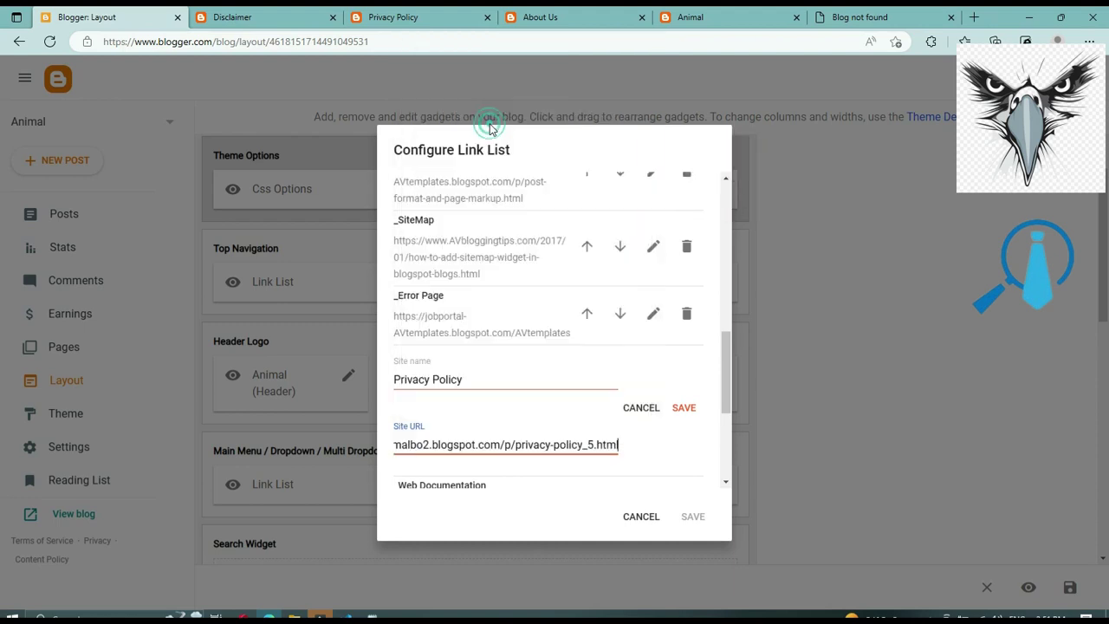
click(678, 404)
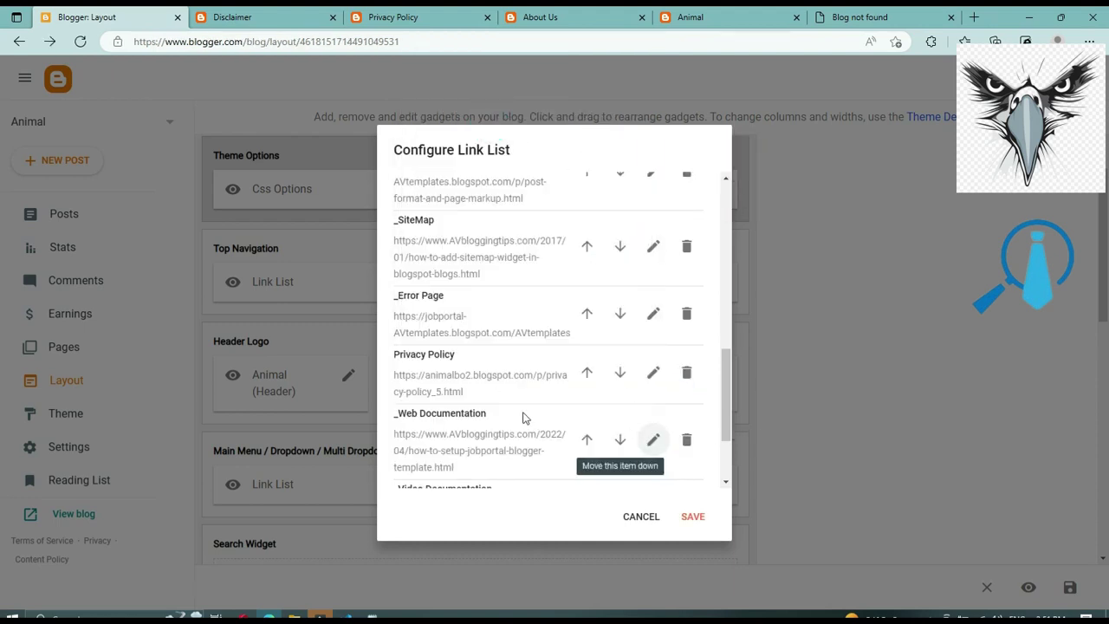
Step: Delete the _Web Documentation item from the Main Menu link list and change the _Video Documentation item's site name to Disclaimer
scroll(522, 418, down, 1)
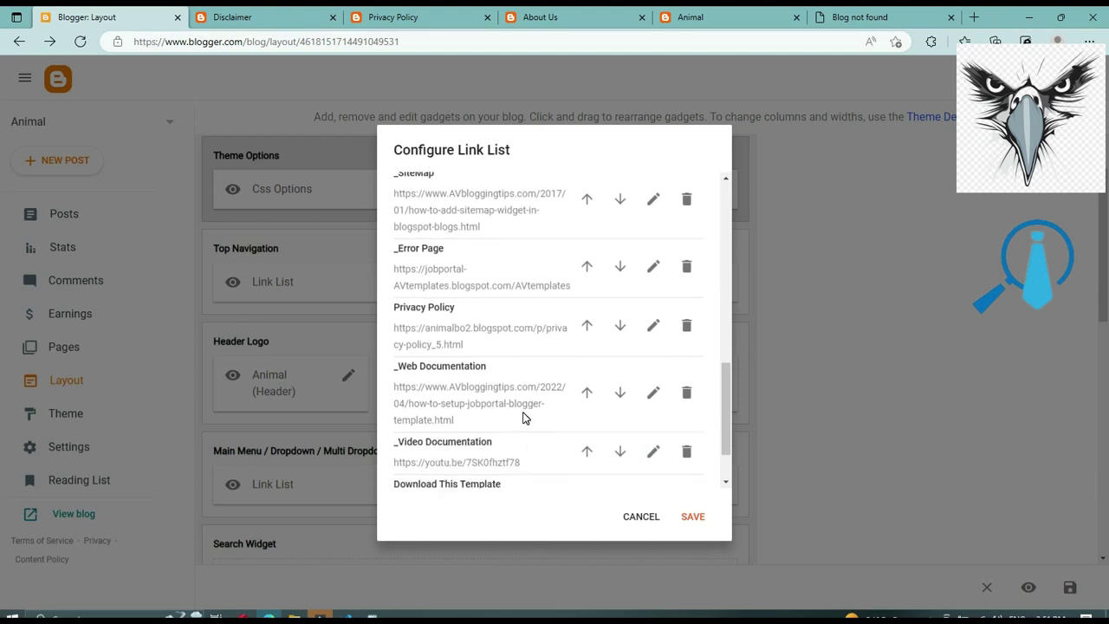
scroll(523, 418, down, 2)
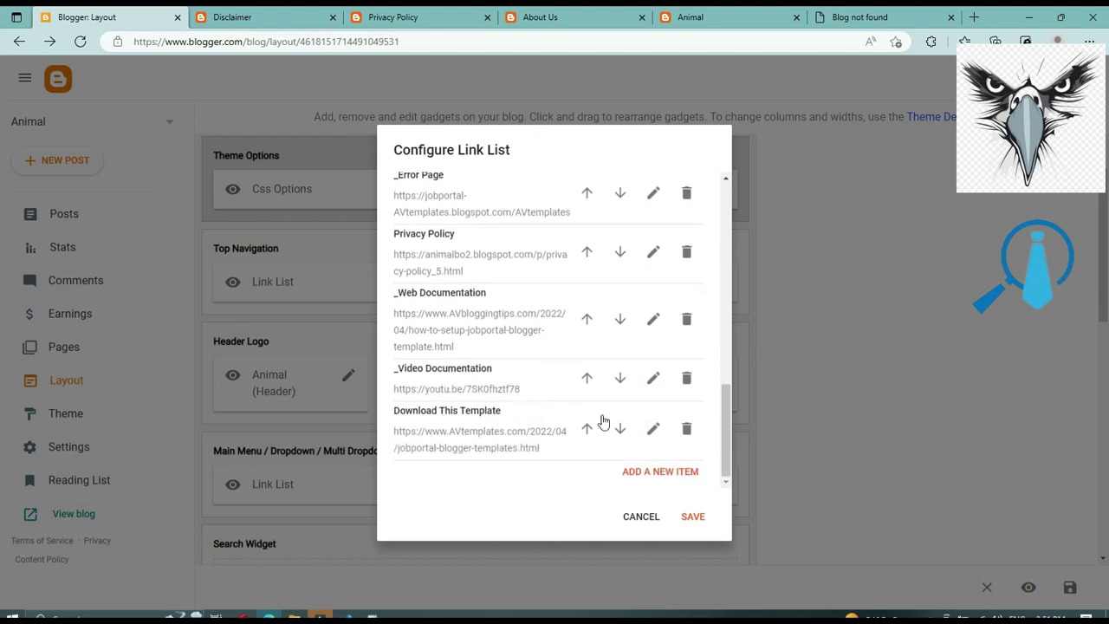
click(686, 320)
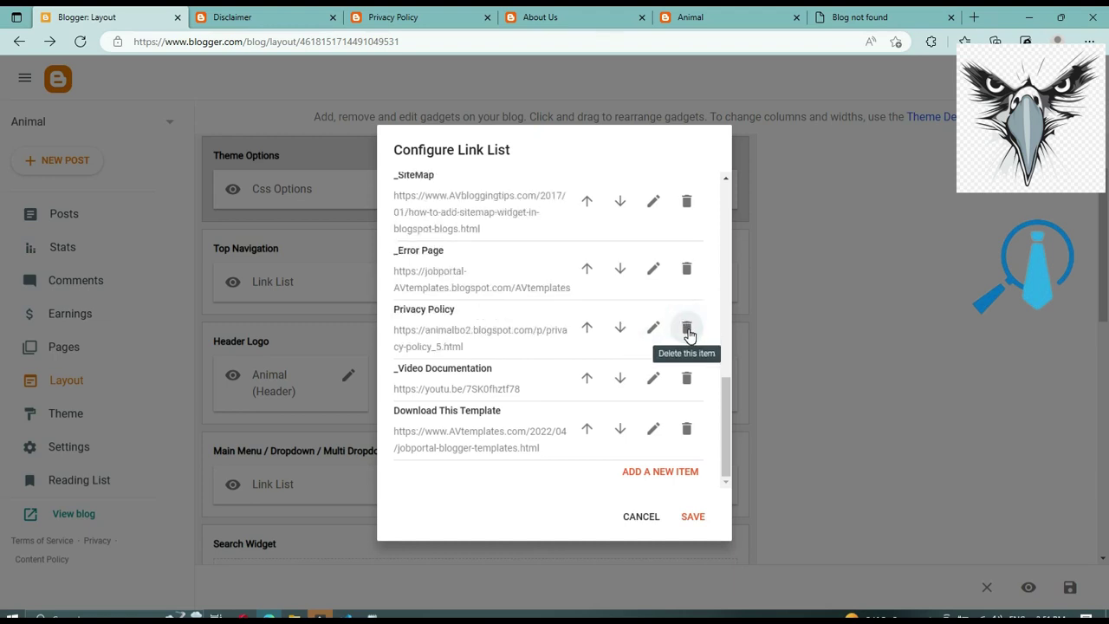
click(653, 377)
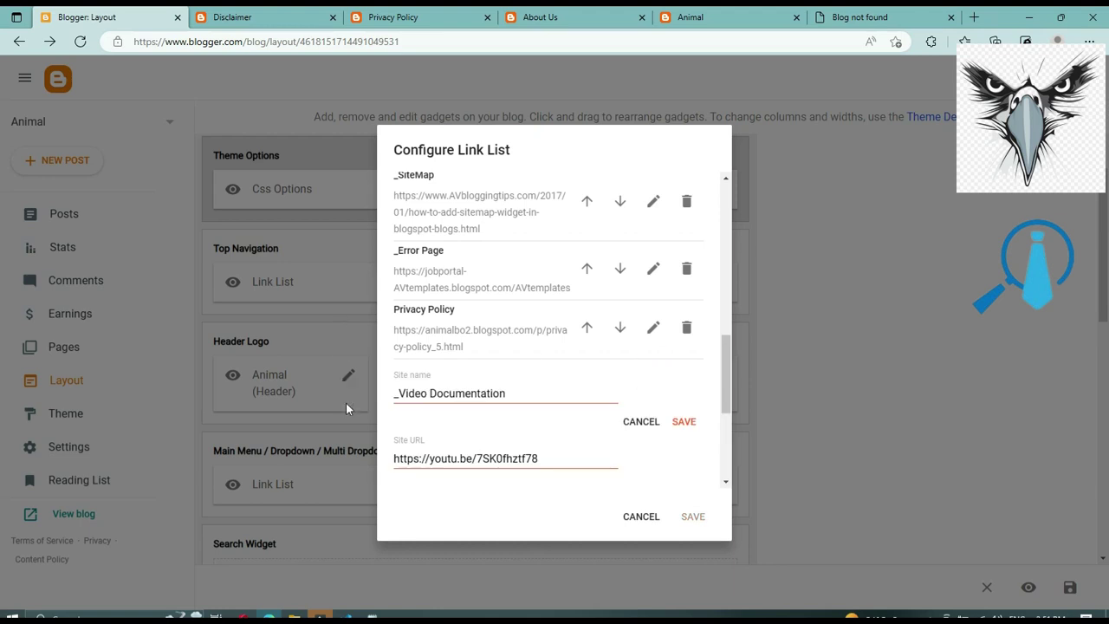
triple_click(396, 394)
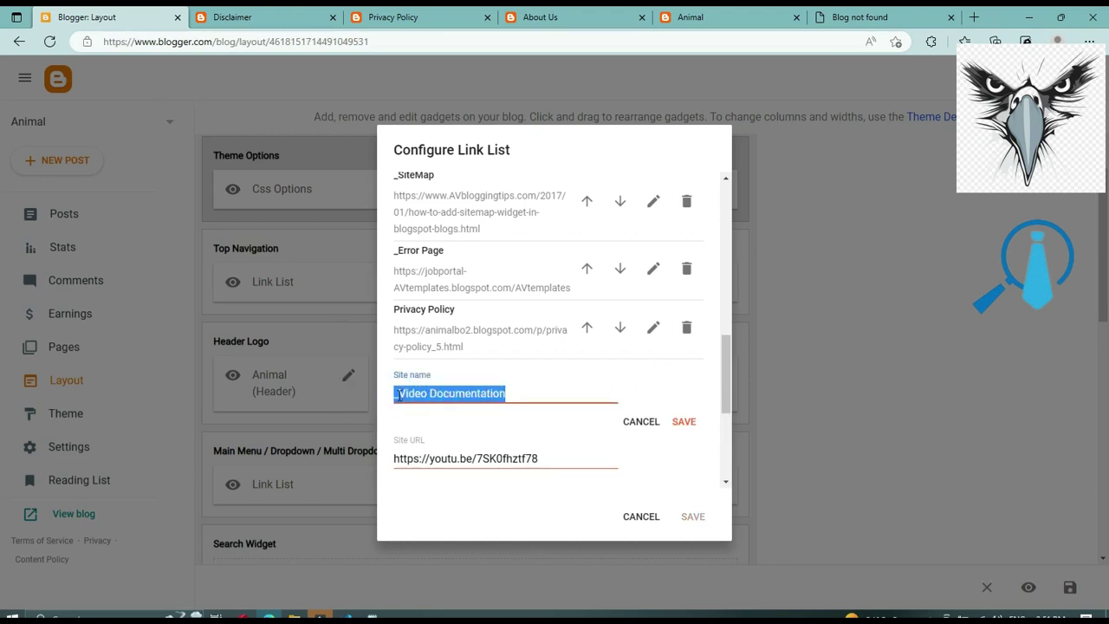
text(Disclaimer)
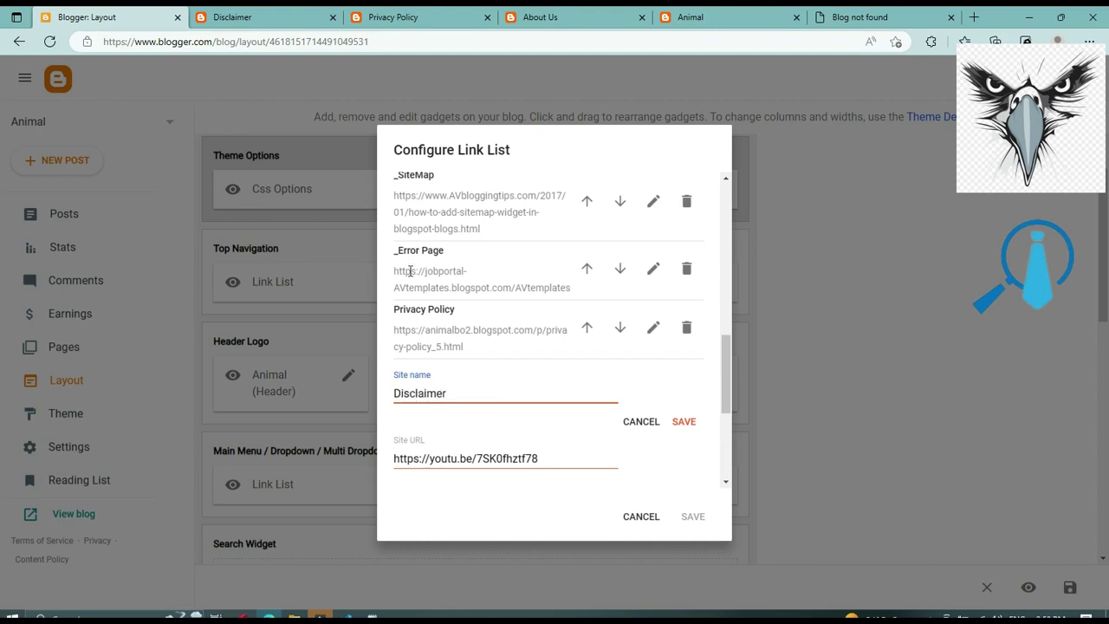
click(286, 17)
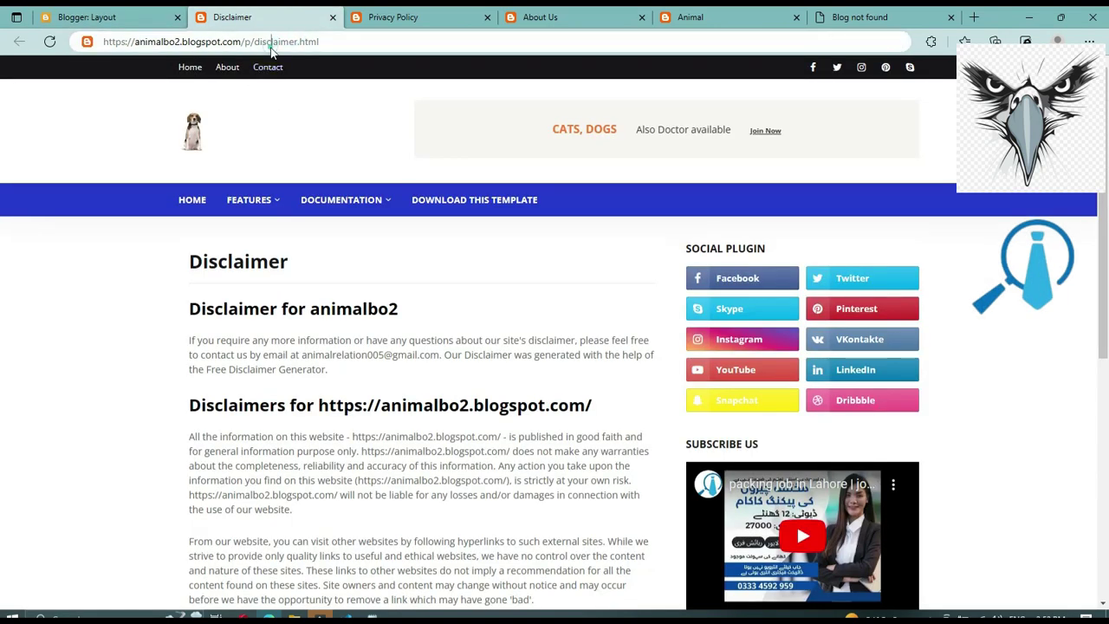
click(271, 43)
right_click(271, 45)
click(326, 173)
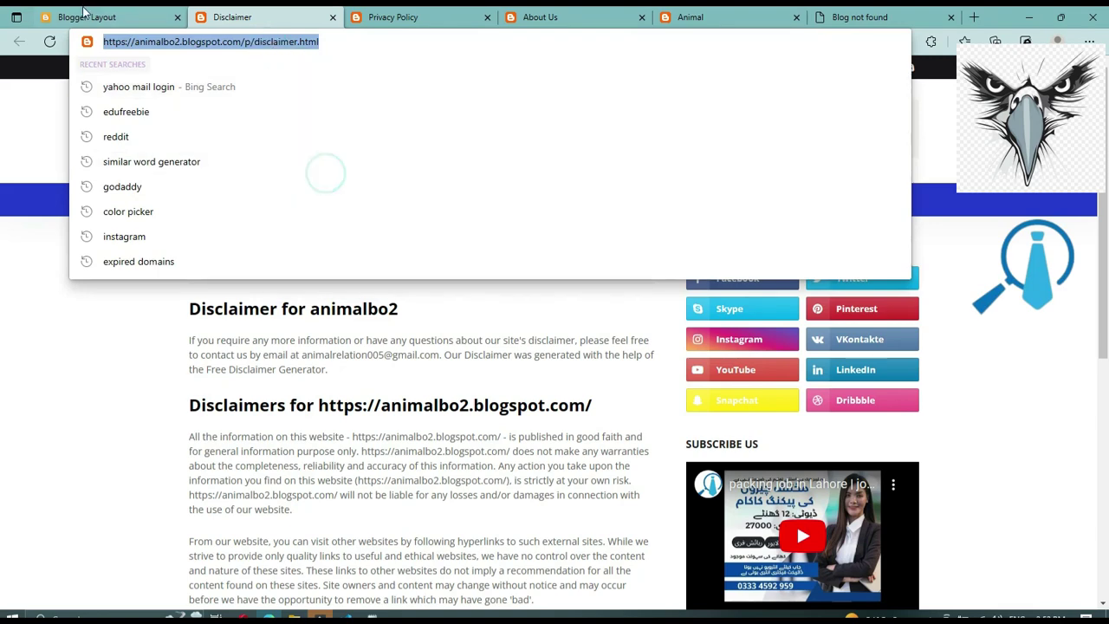
click(86, 16)
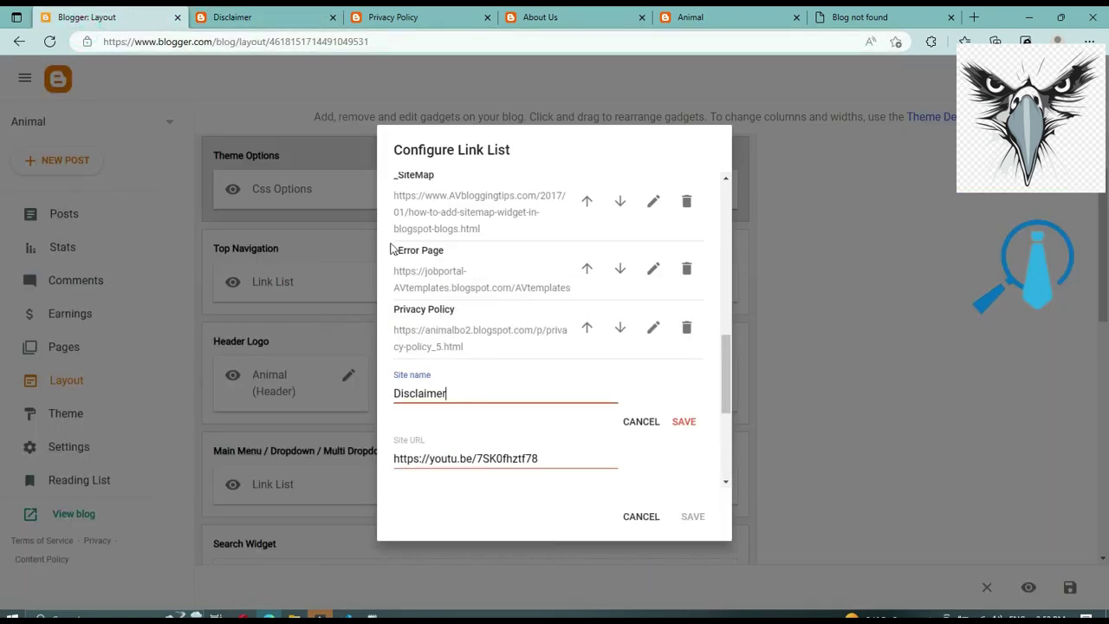
triple_click(539, 462)
right_click(537, 459)
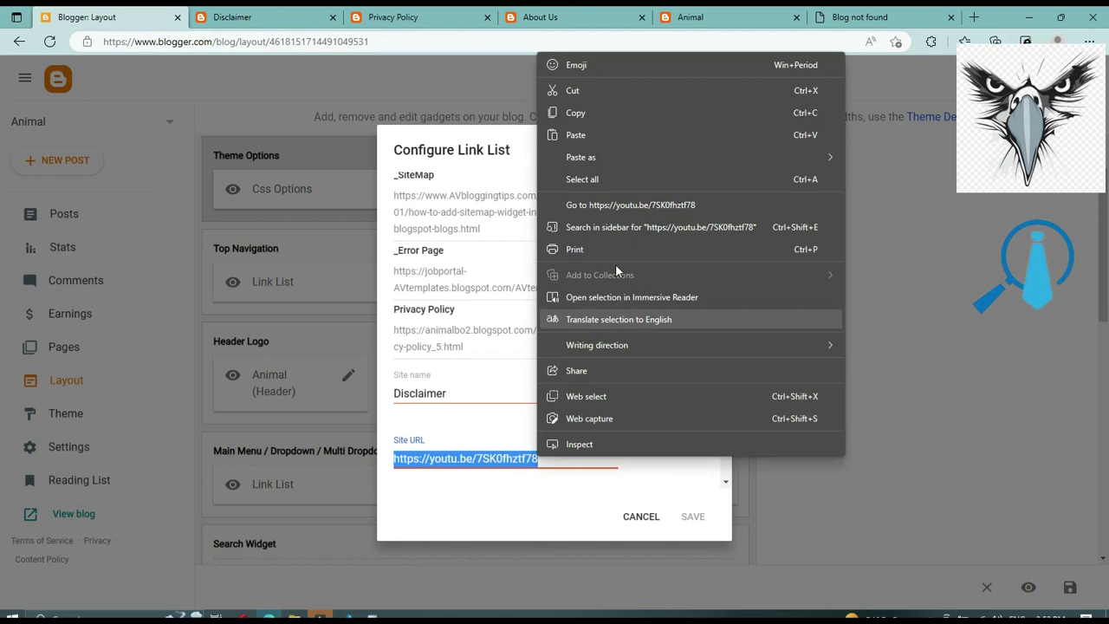
click(584, 135)
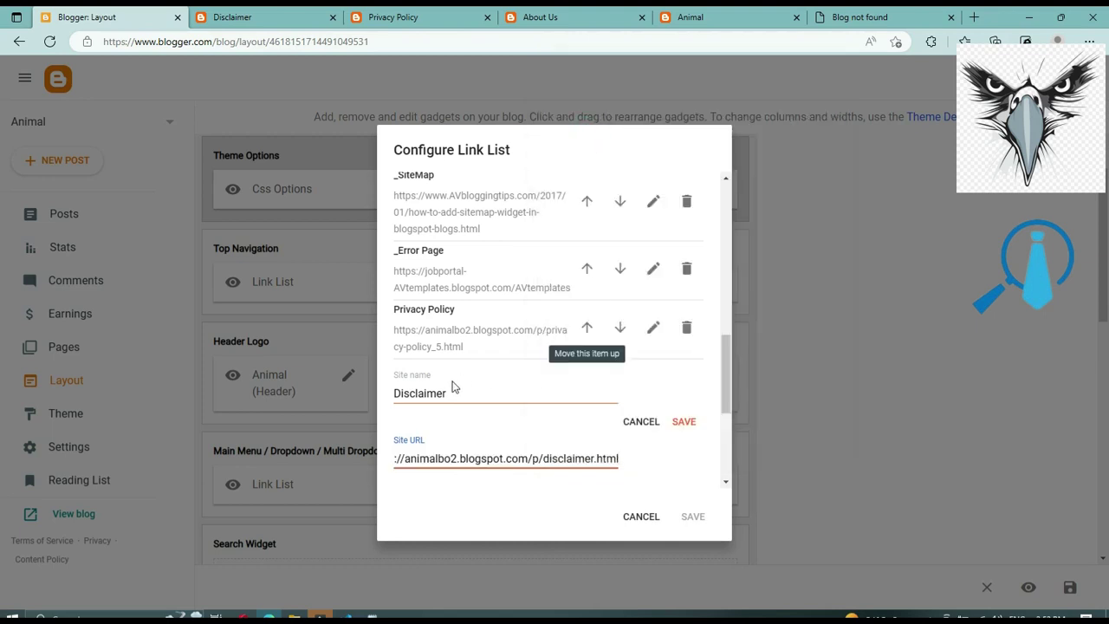
click(693, 425)
Step: Delete the _Error Page, _SiteMap, _ShortCodes and __DropDown 3 items from the Main Menu link list and save the gadget
scroll(568, 359, down, 1)
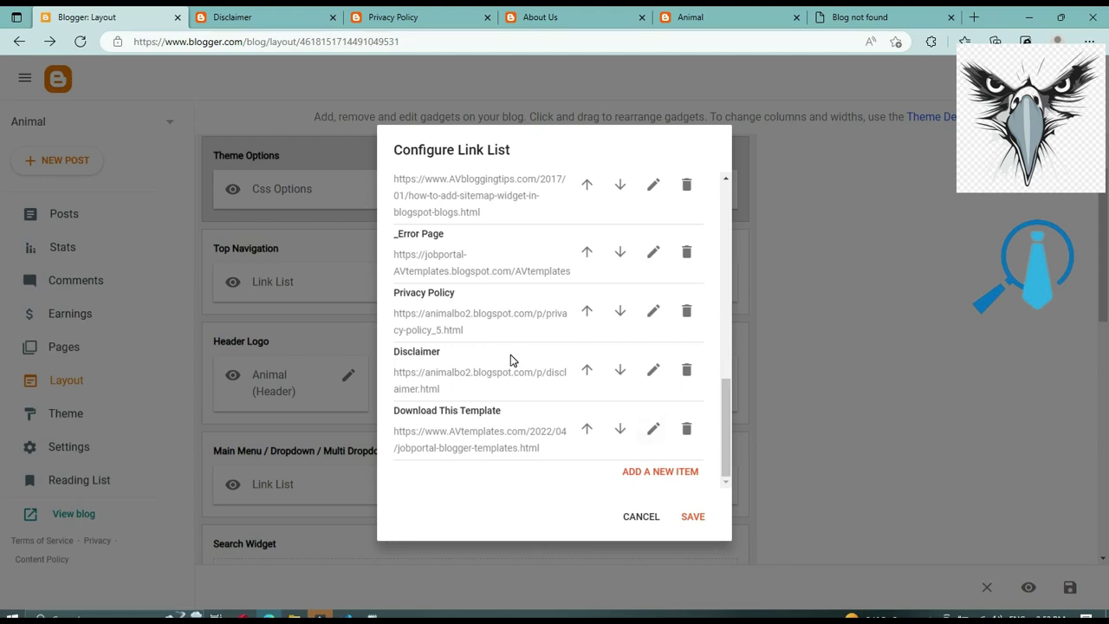
scroll(510, 360, up, 1)
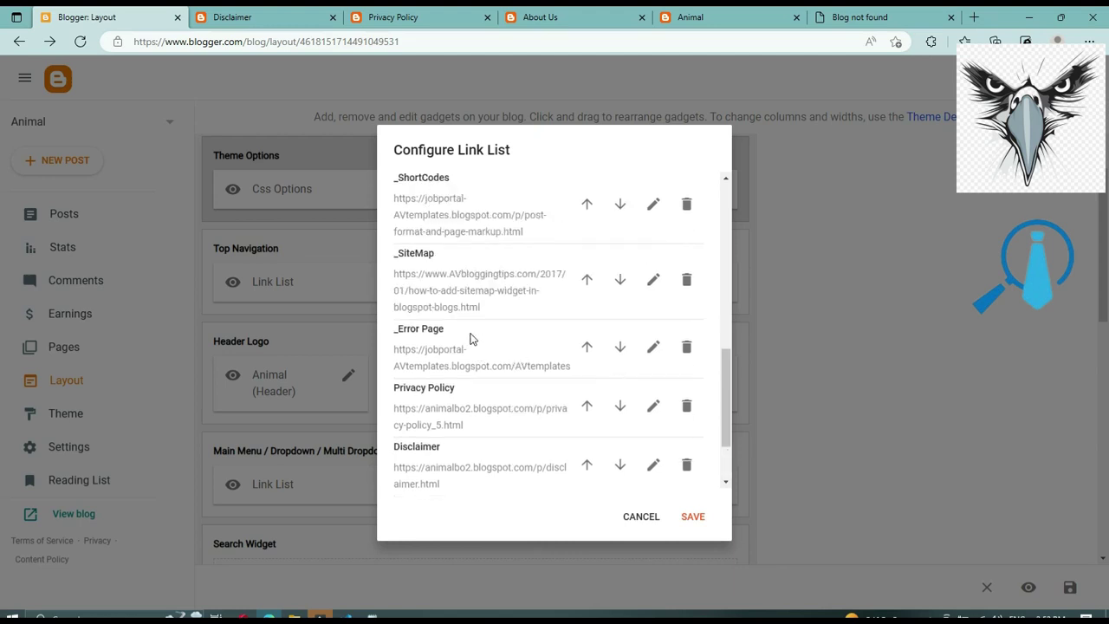
click(686, 346)
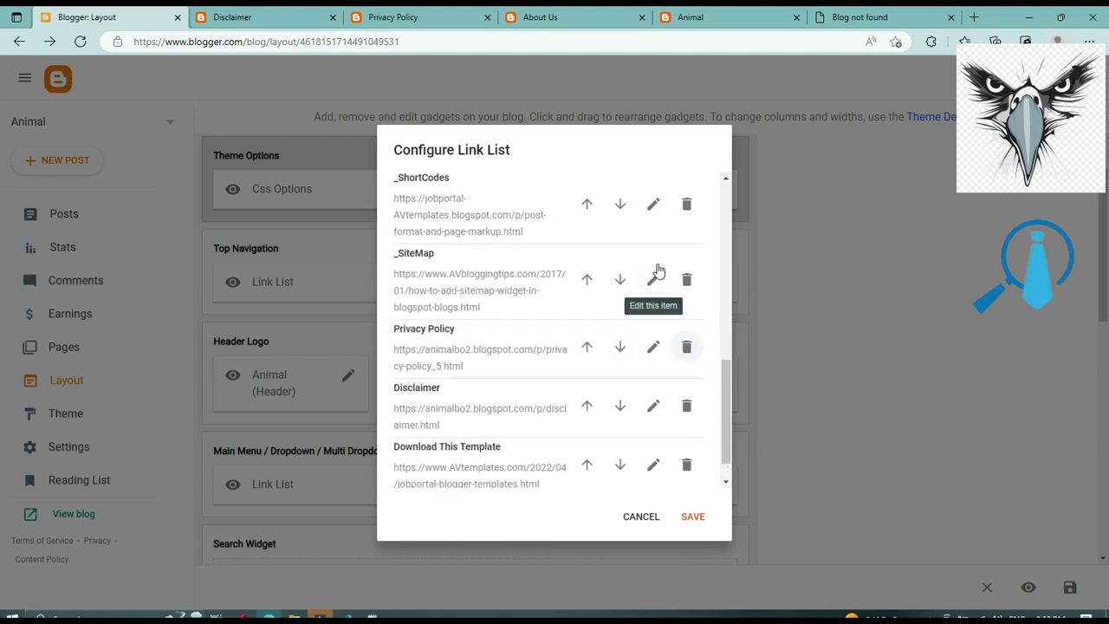
click(686, 278)
scroll(658, 286, up, 1)
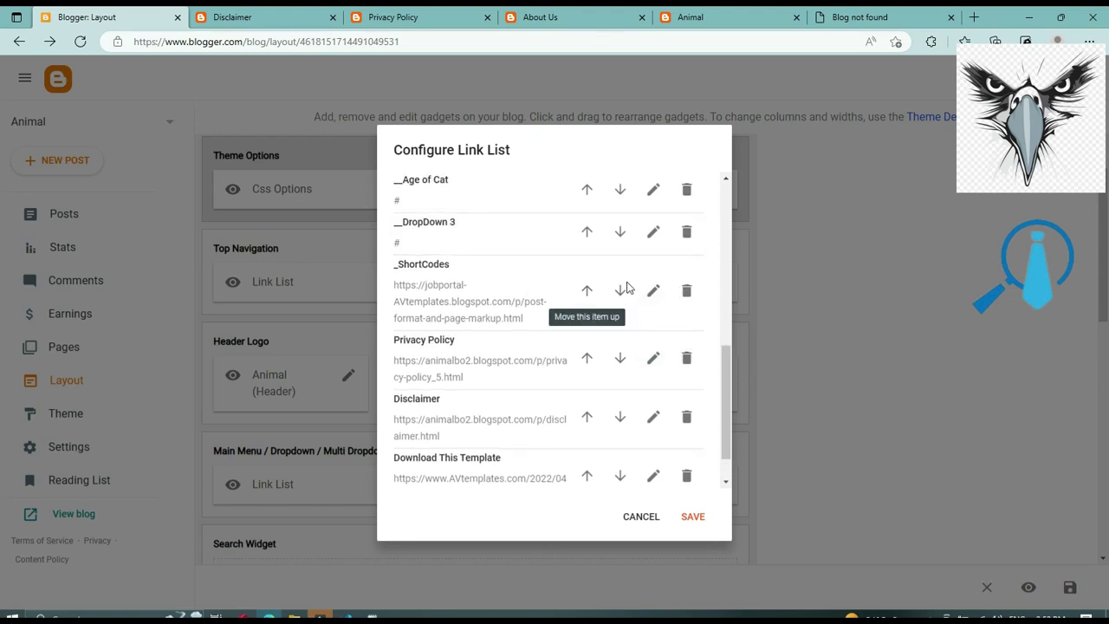
click(686, 290)
scroll(519, 302, up, 1)
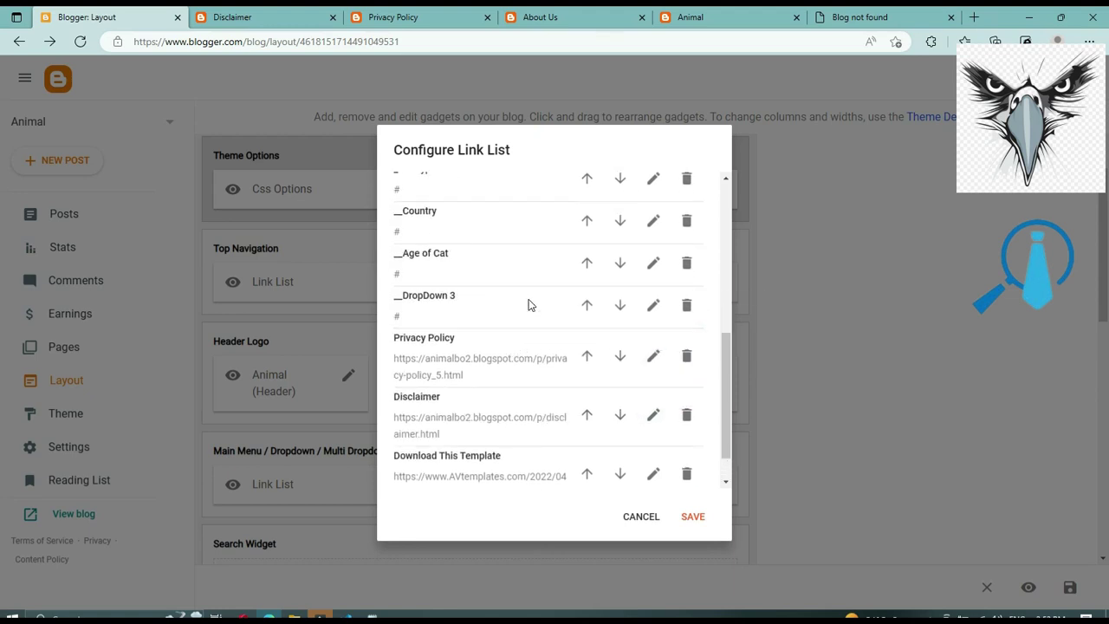
click(686, 307)
scroll(477, 352, up, 1)
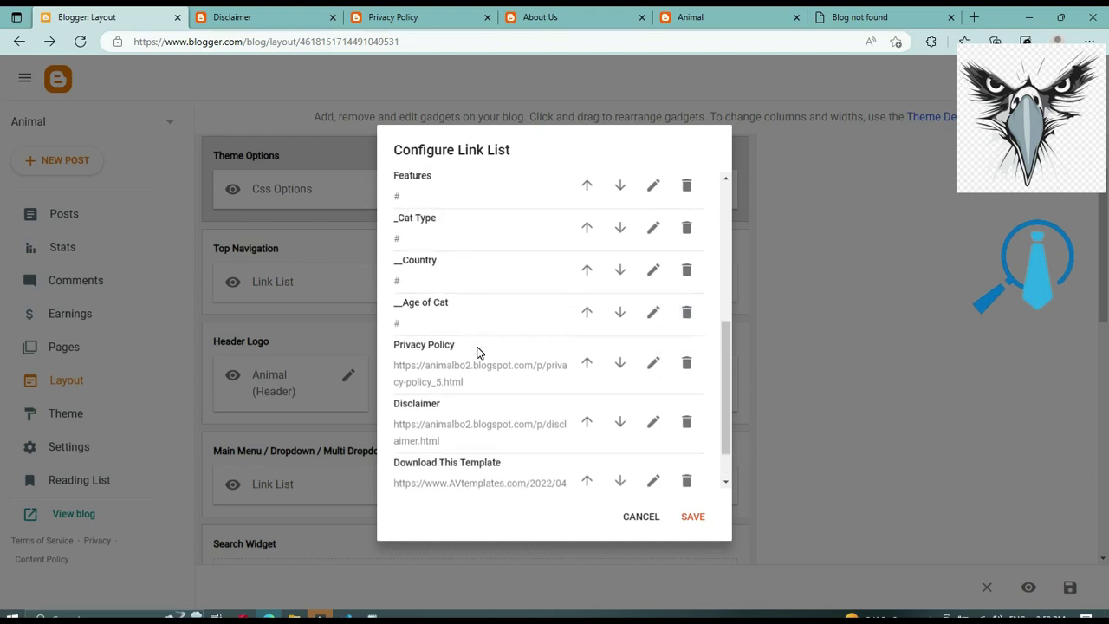
scroll(467, 347, up, 2)
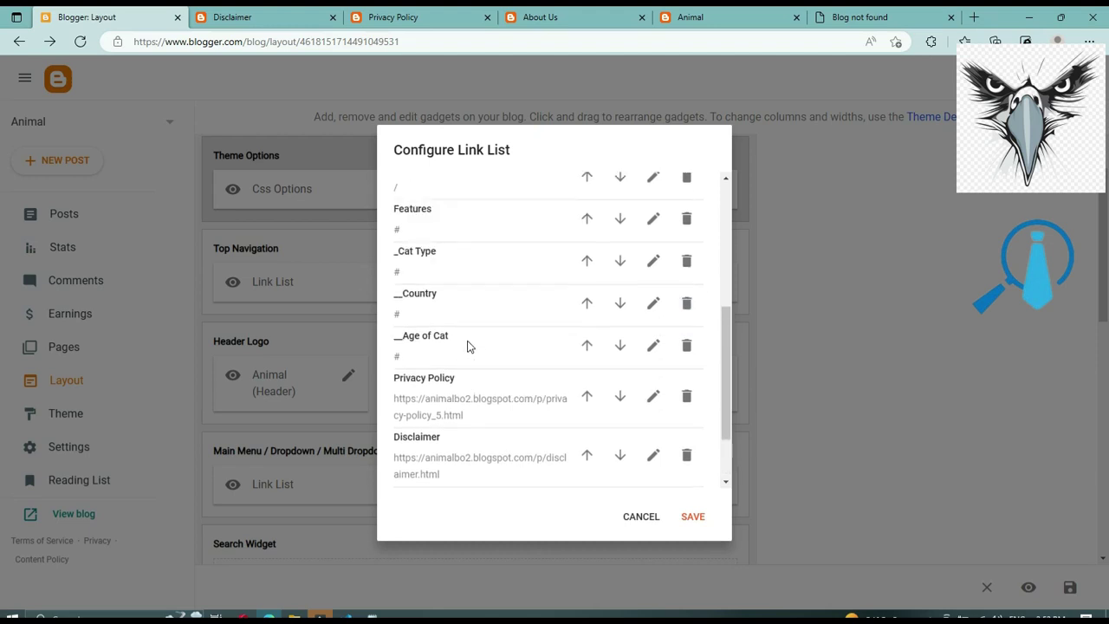
click(696, 516)
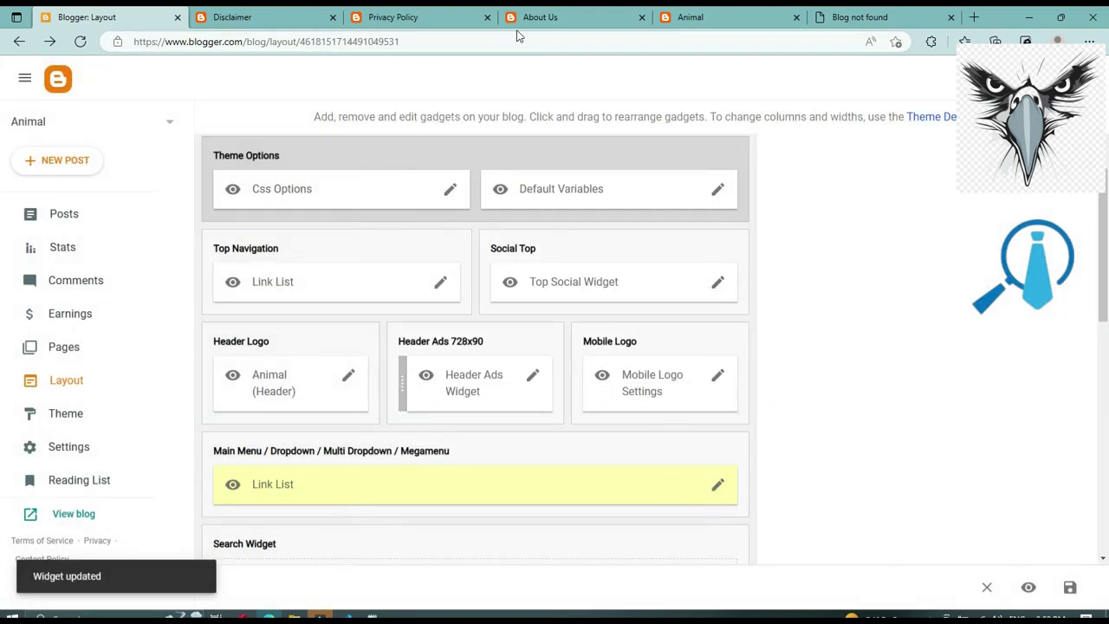
Step: Close the Disclaimer, Privacy Policy and About Us pages, reload the blog's home page and reveal the Features submenu
click(332, 17)
click(331, 19)
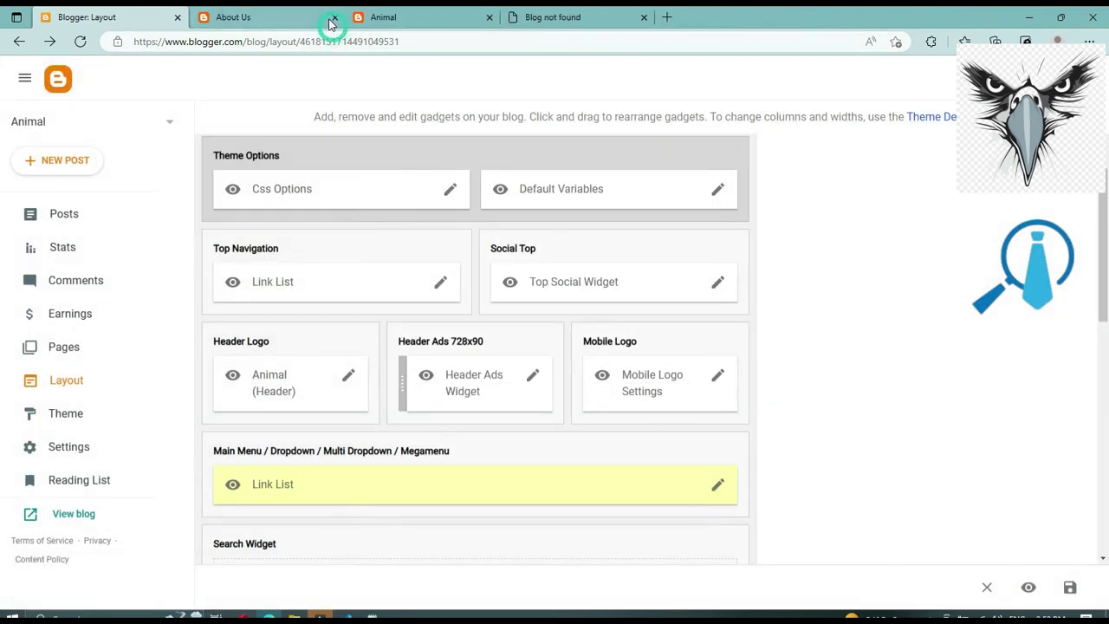
click(332, 17)
click(303, 19)
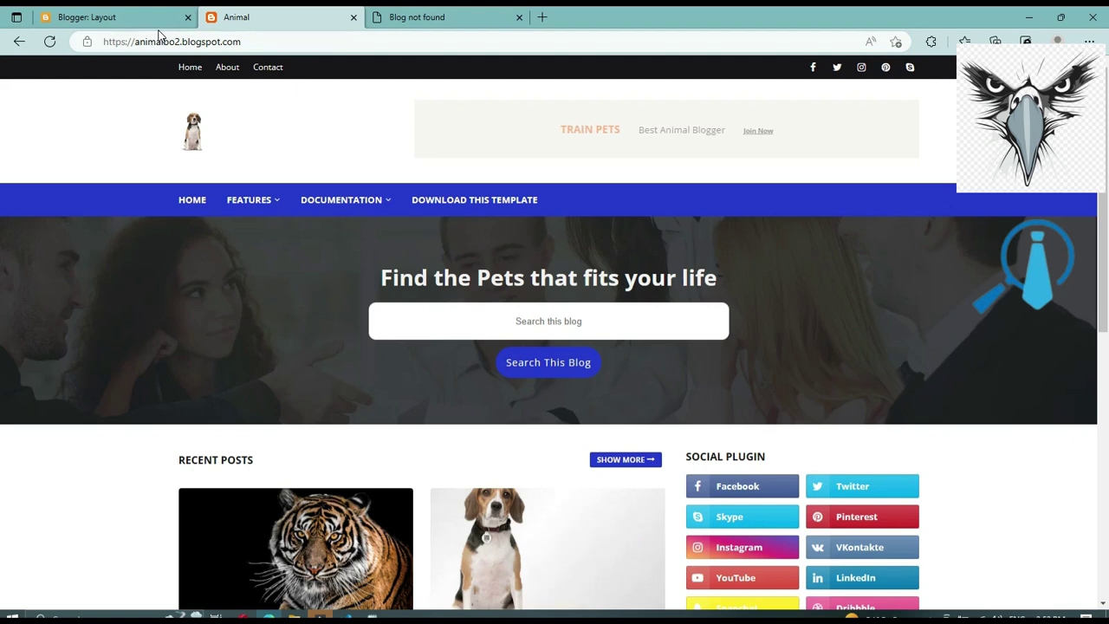
click(49, 43)
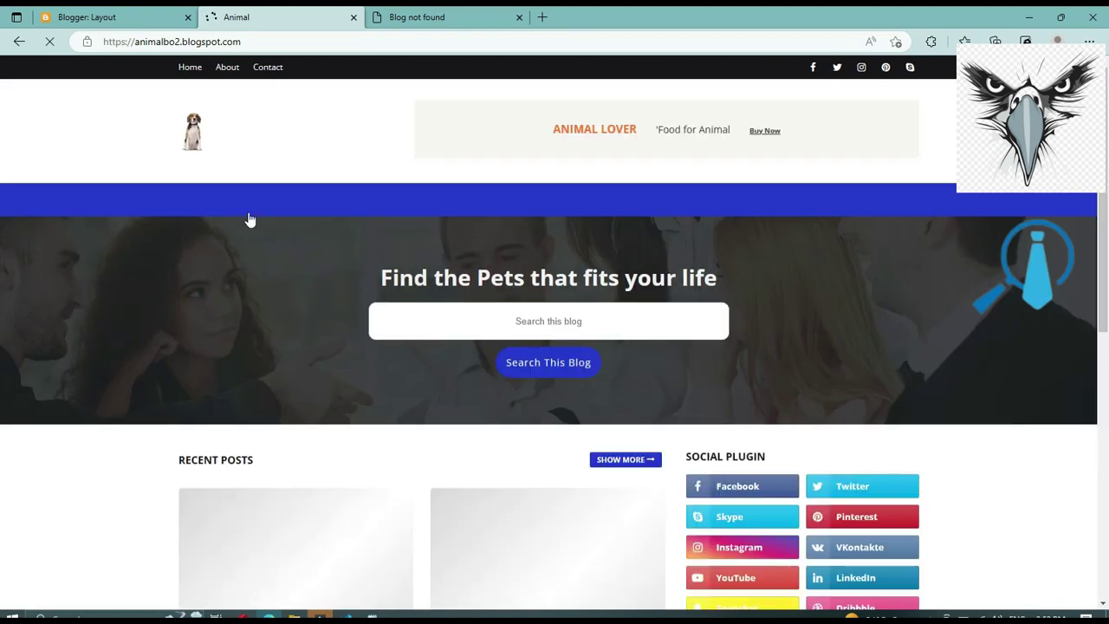
mouse_move(251, 219)
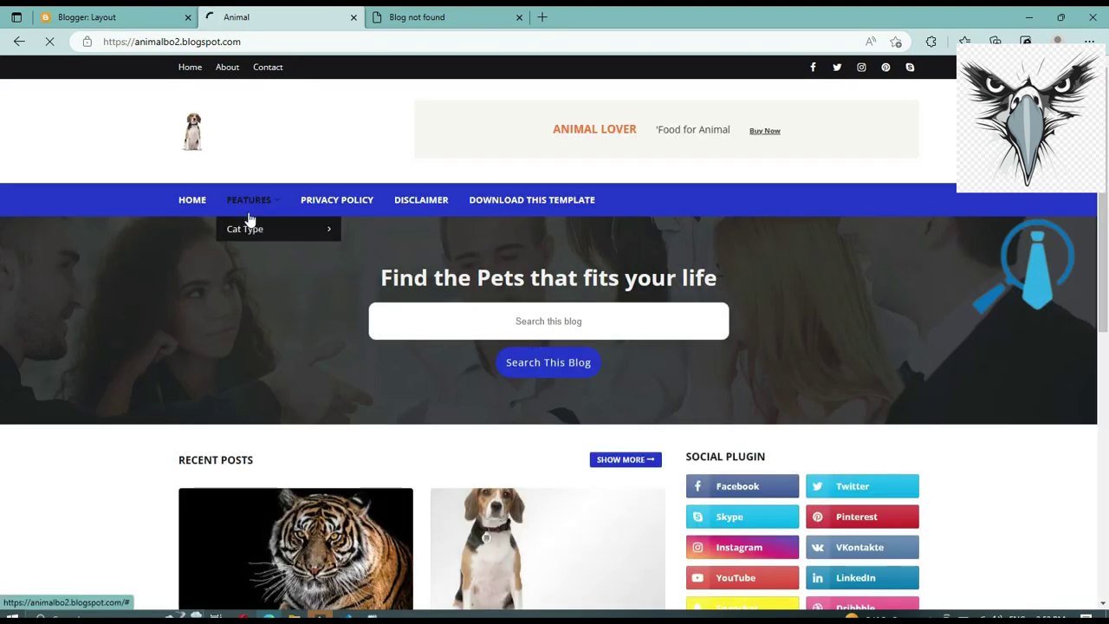
Step: Open the Privacy Policy page from the live blog's main menu and review its text down to the Contact Us section
click(332, 207)
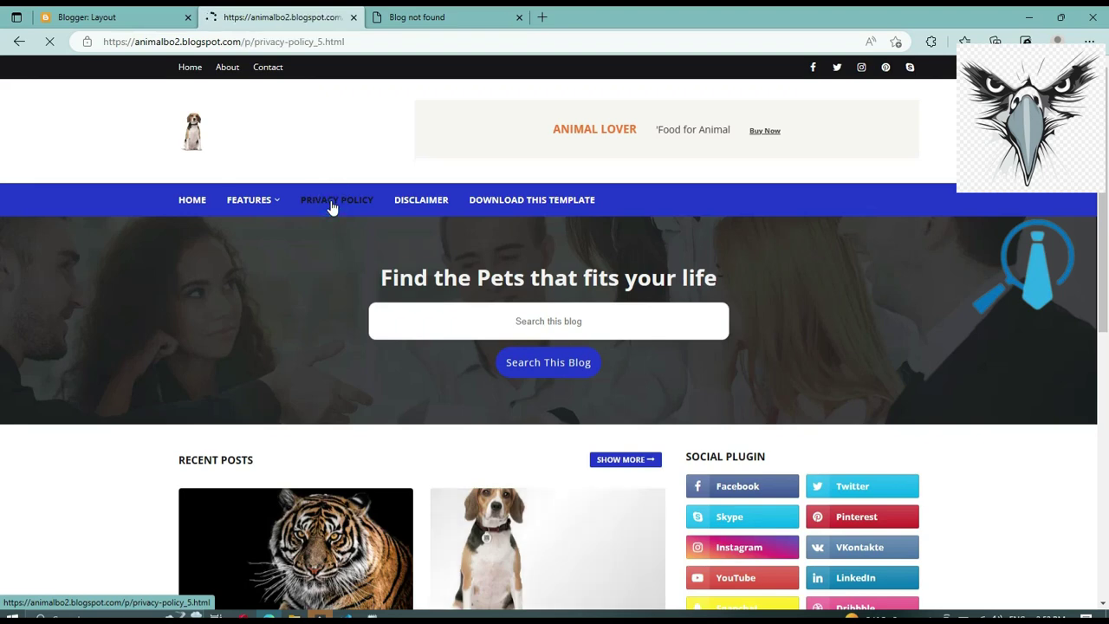
scroll(319, 260, down, 20)
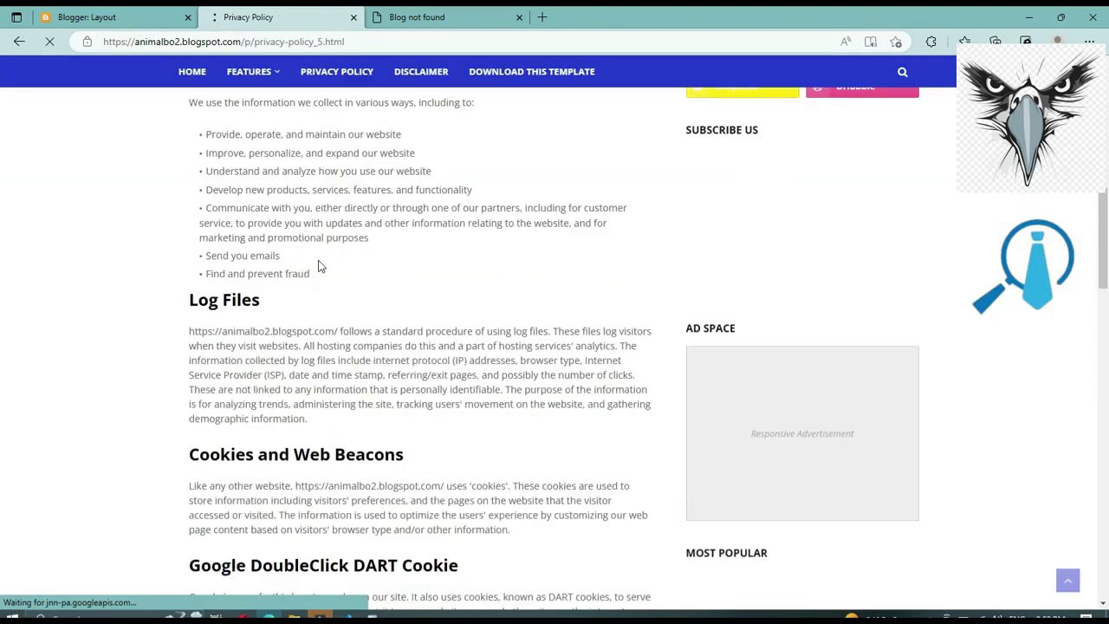
scroll(319, 264, down, 10)
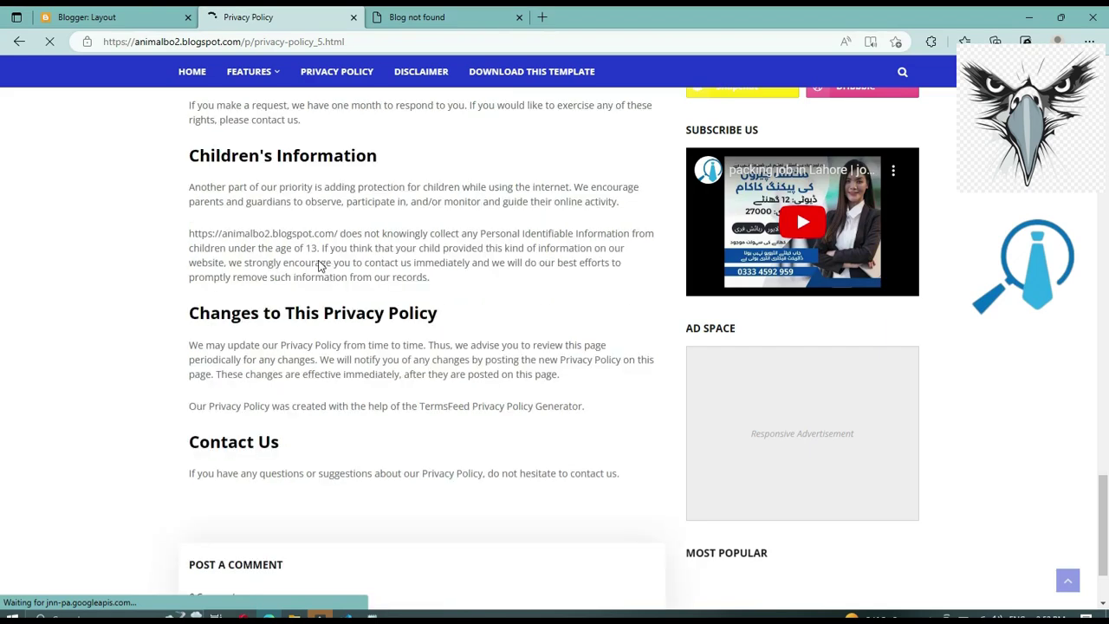
scroll(319, 260, up, 20)
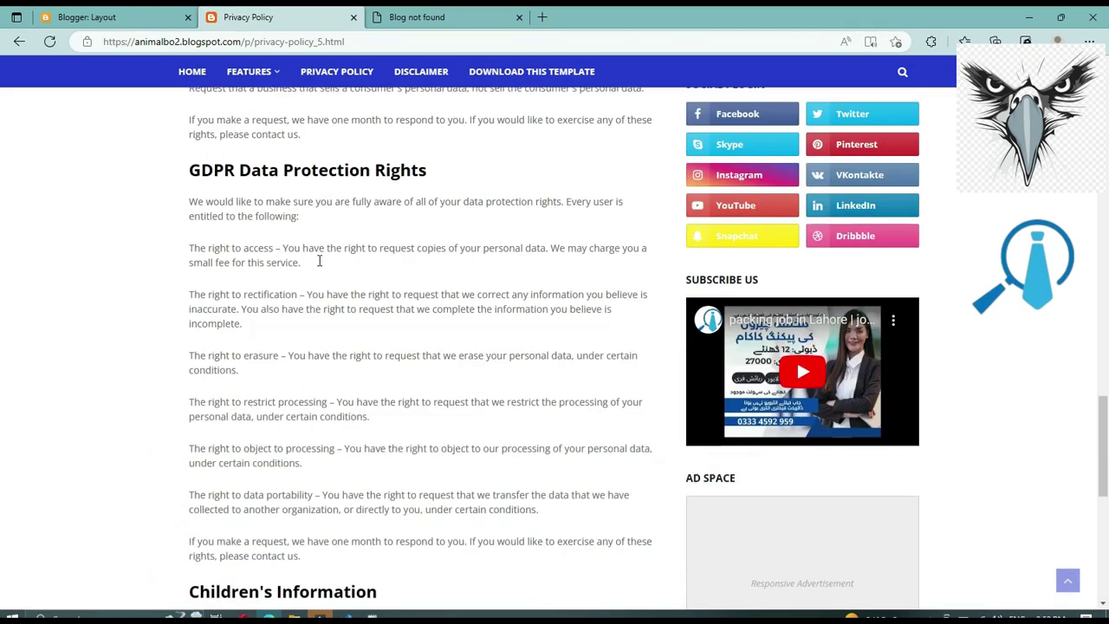
Step: Open the Disclaimer page from the live blog's main menu and review its text down to the comment section
click(404, 76)
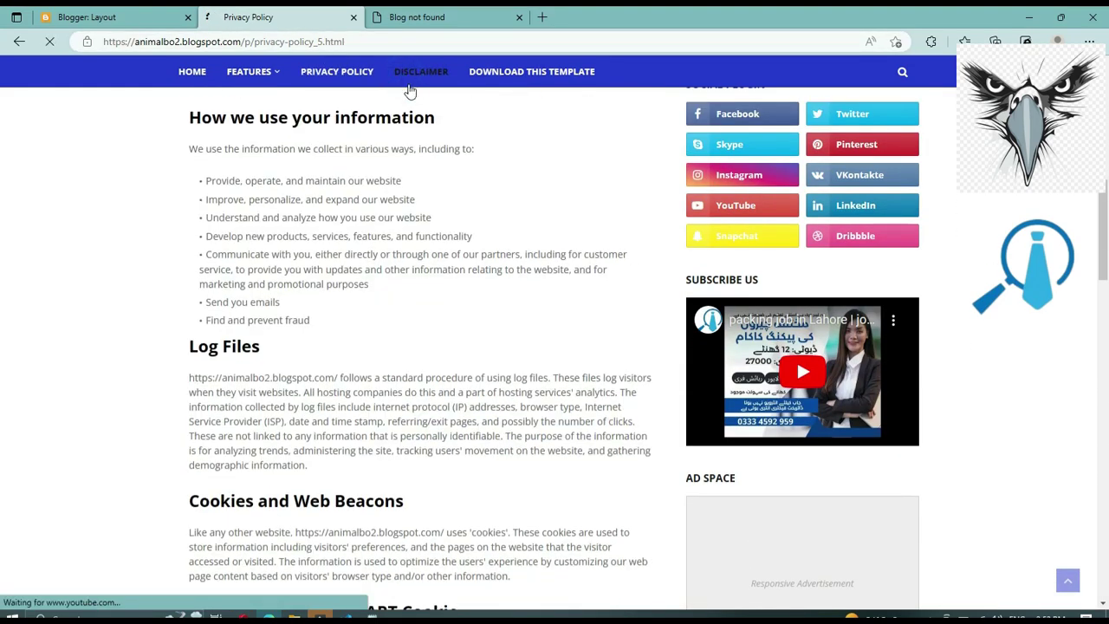
scroll(473, 203, down, 15)
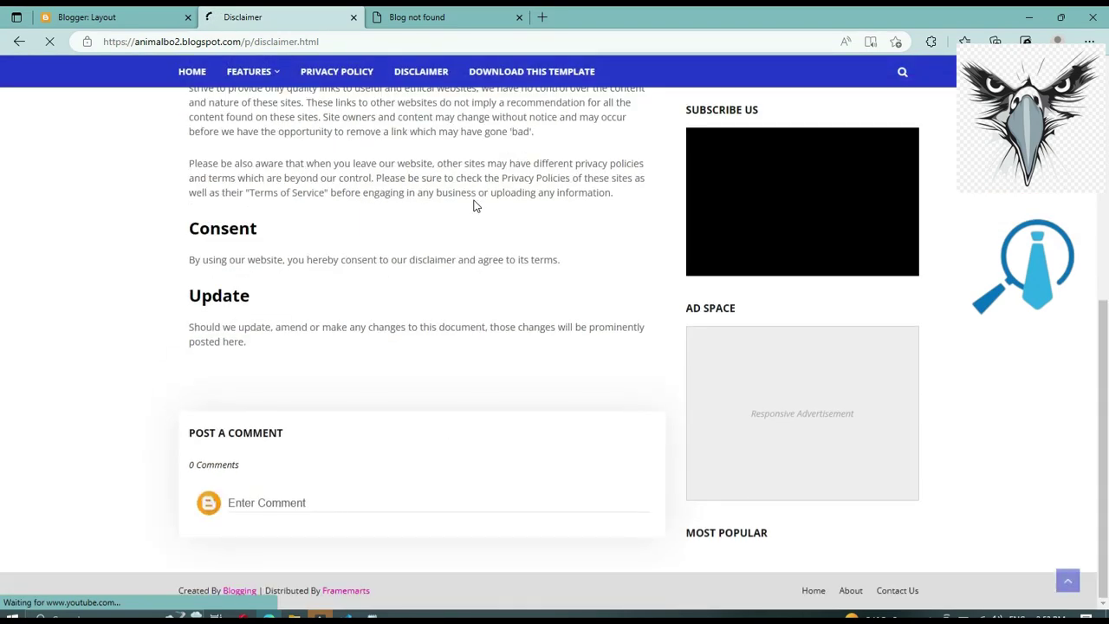
scroll(475, 205, up, 6)
scroll(475, 204, down, 3)
scroll(473, 201, down, 5)
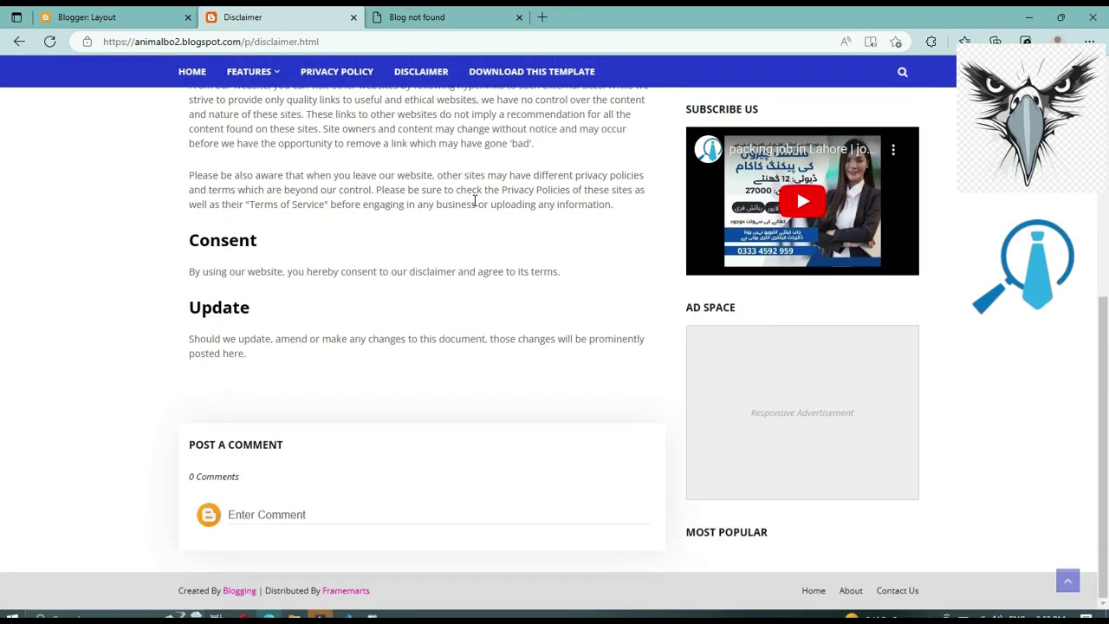
scroll(474, 206, up, 10)
Step: Remove the Ad Space and Labels gadgets from the Sidebar Right (B) section of the blog layout
click(80, 15)
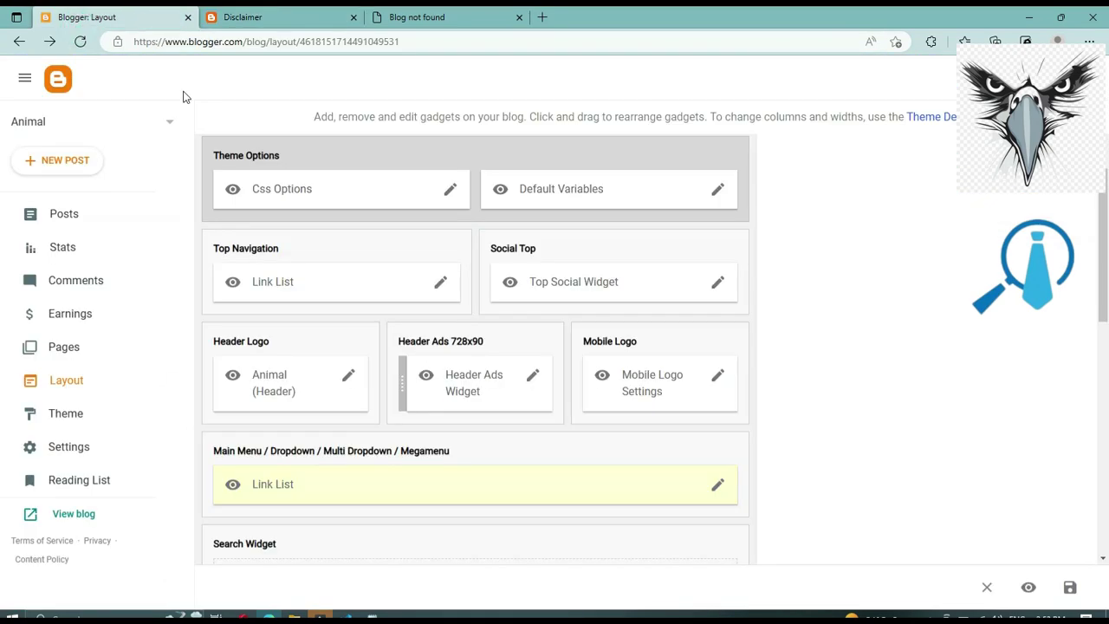
scroll(749, 433, down, 6)
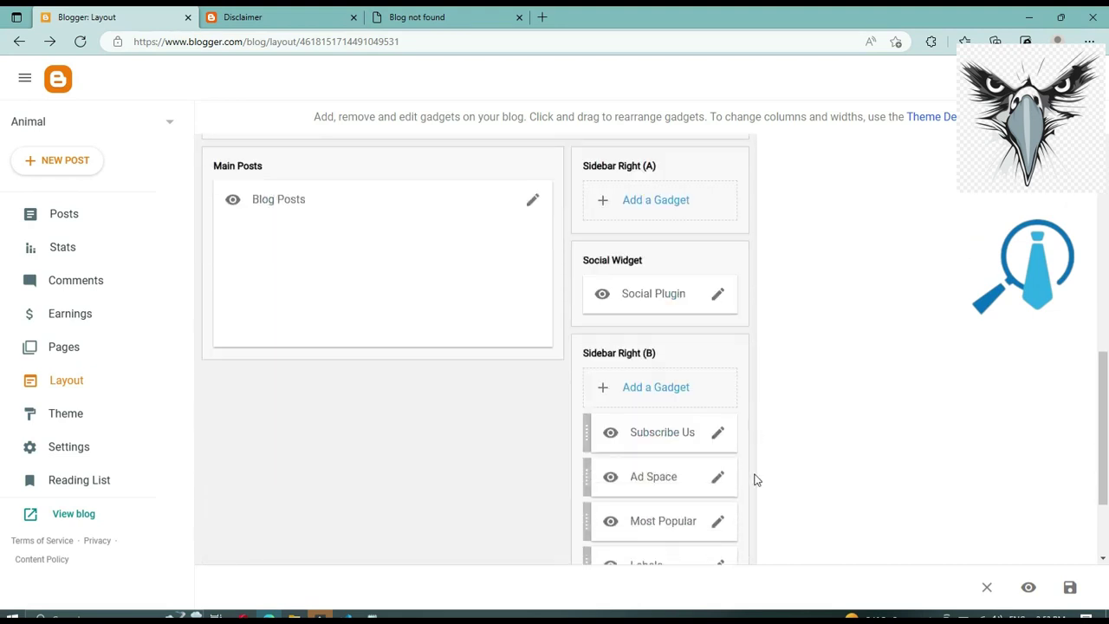
scroll(738, 521, down, 2)
click(719, 350)
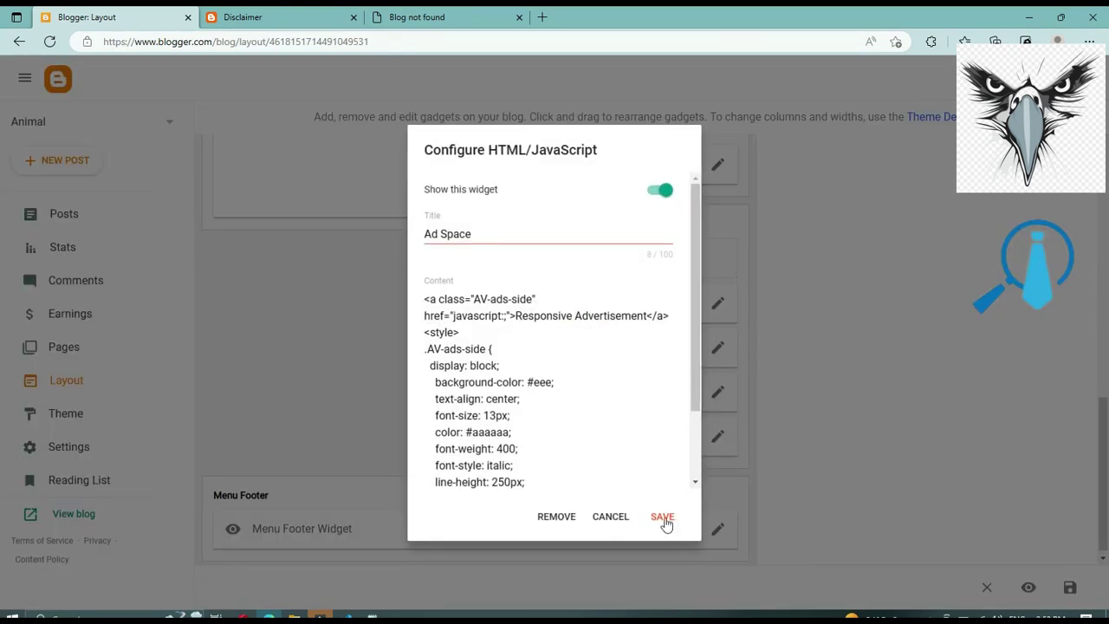
click(550, 517)
click(648, 372)
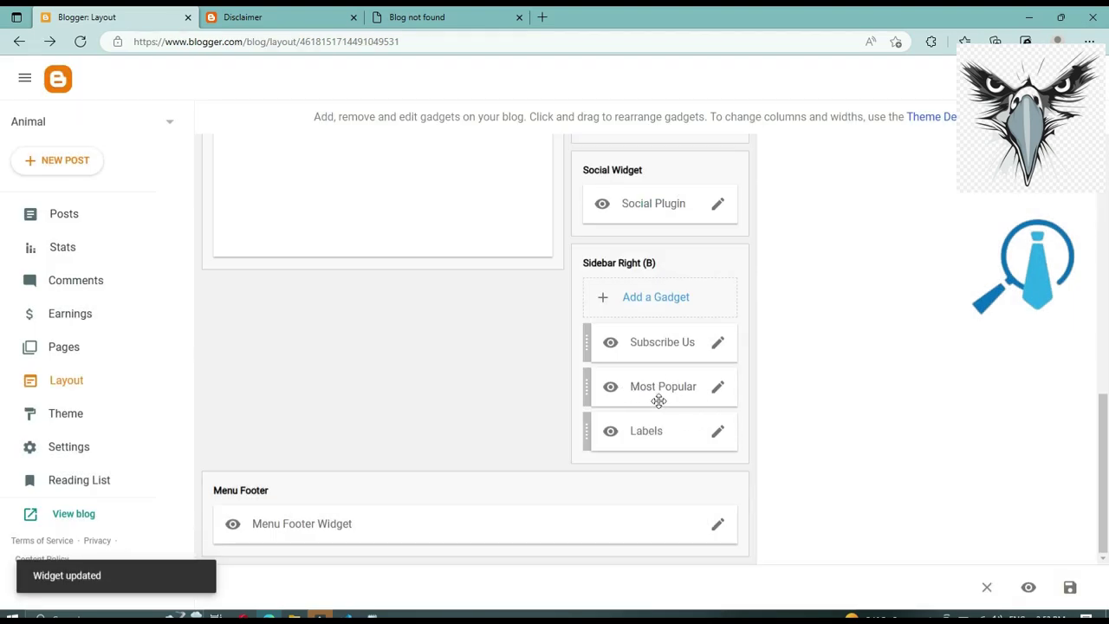
click(718, 432)
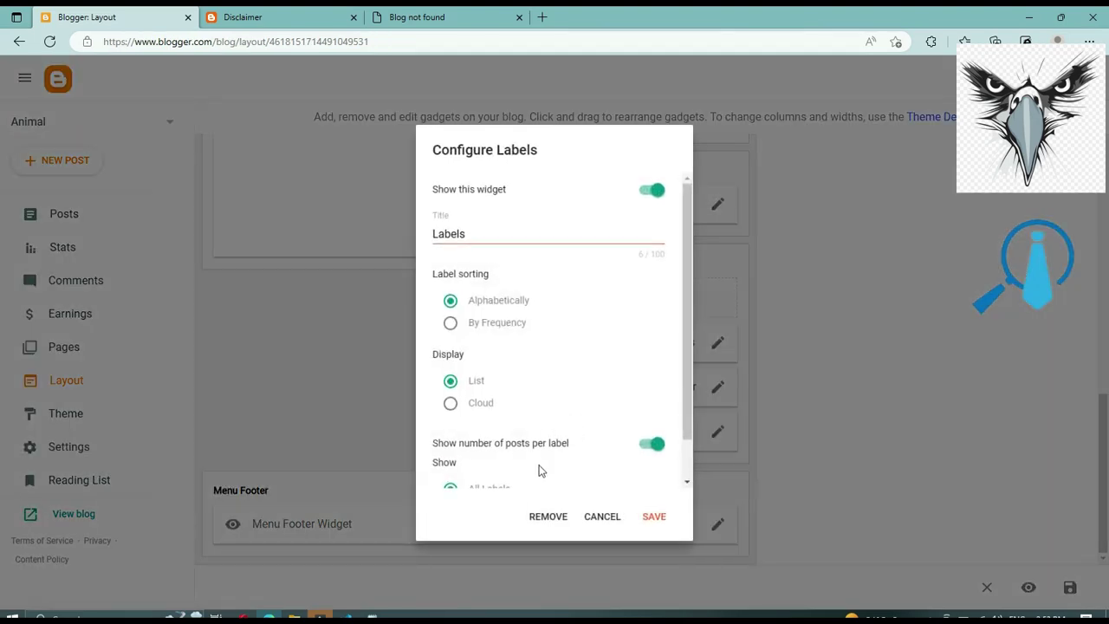
click(549, 517)
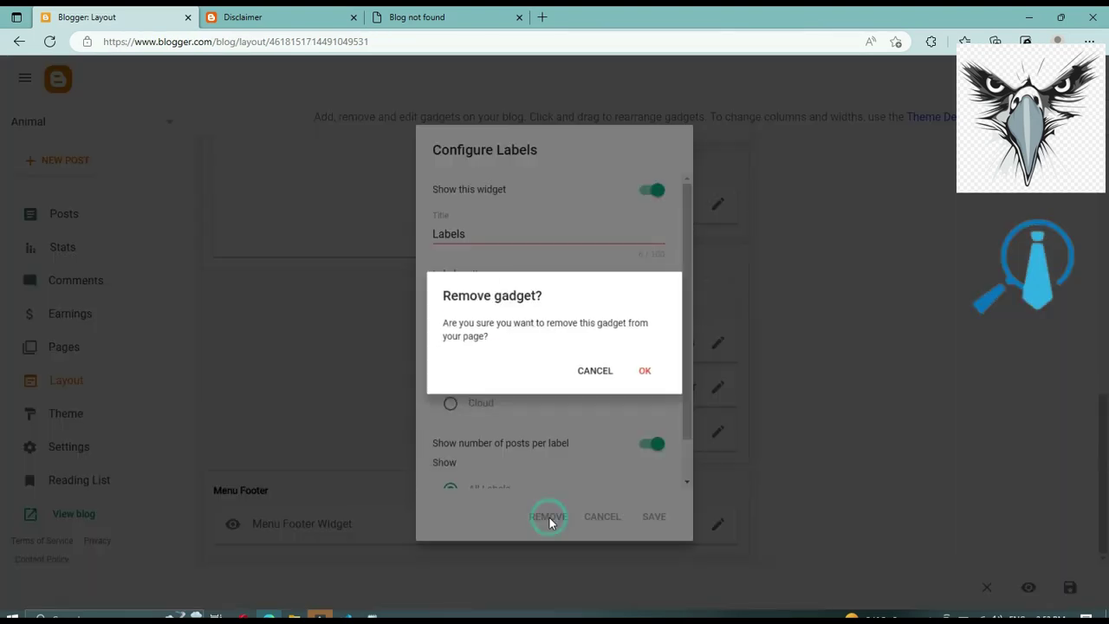
click(651, 375)
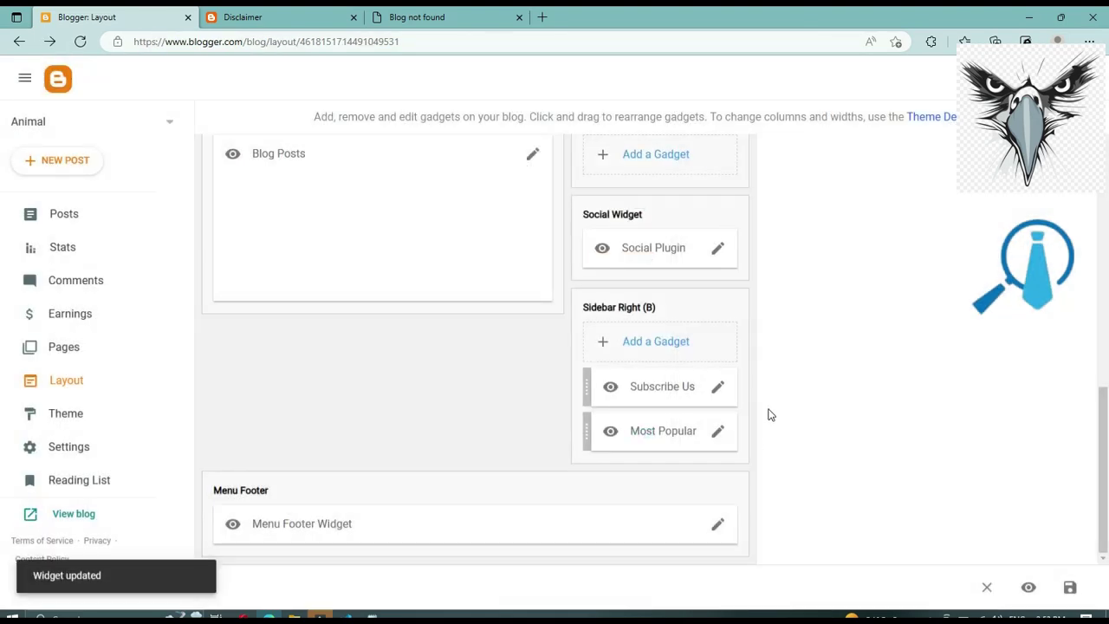
click(715, 525)
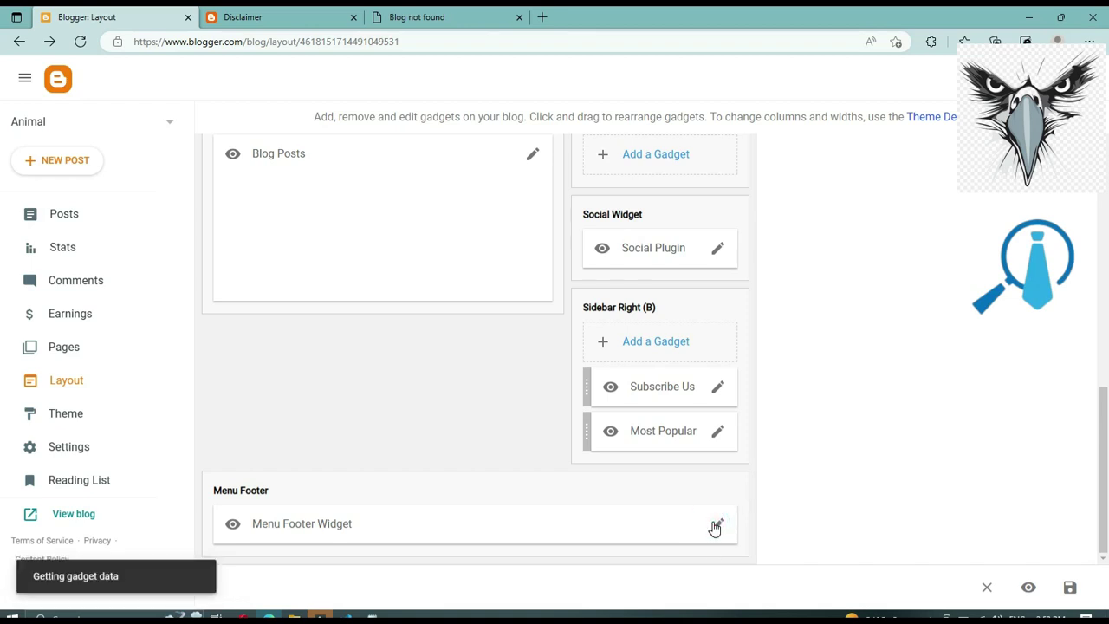
scroll(532, 323, down, 2)
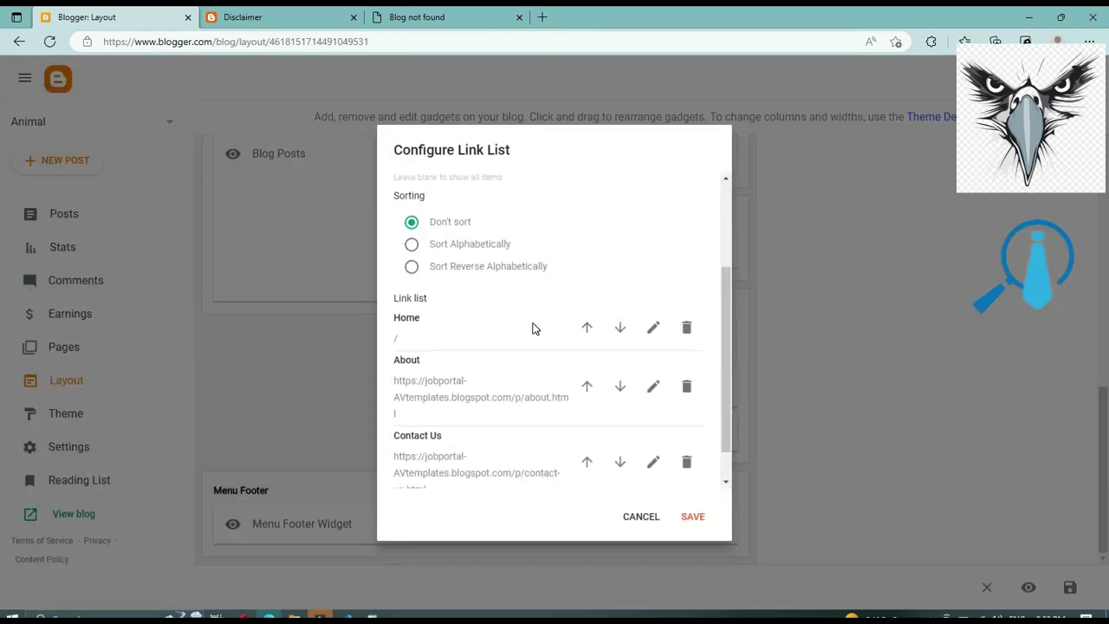
scroll(532, 328, down, 1)
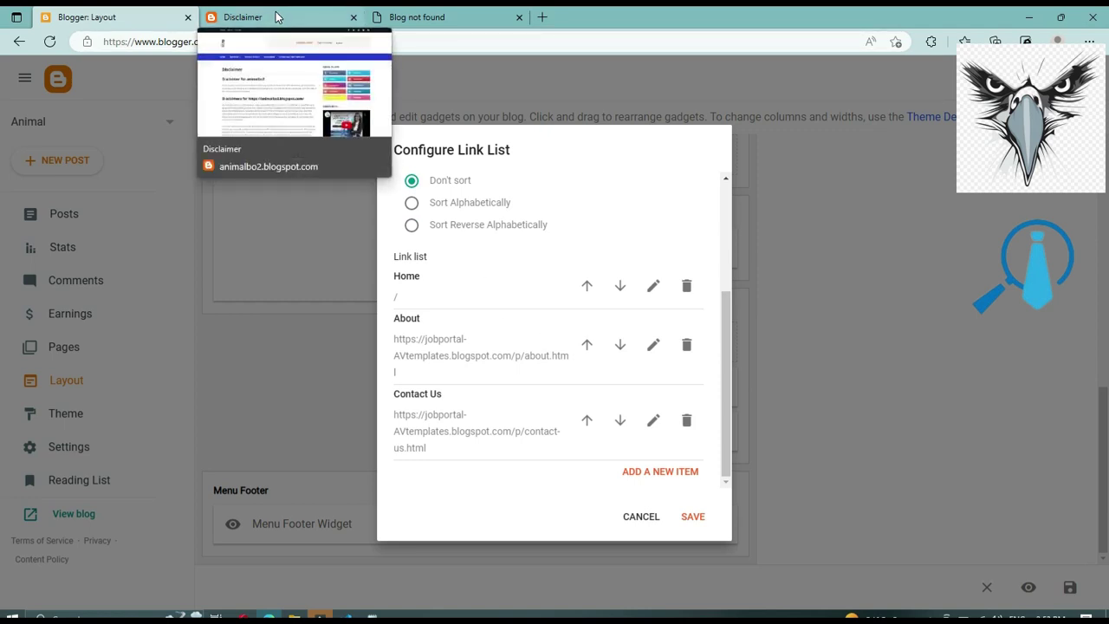
click(653, 346)
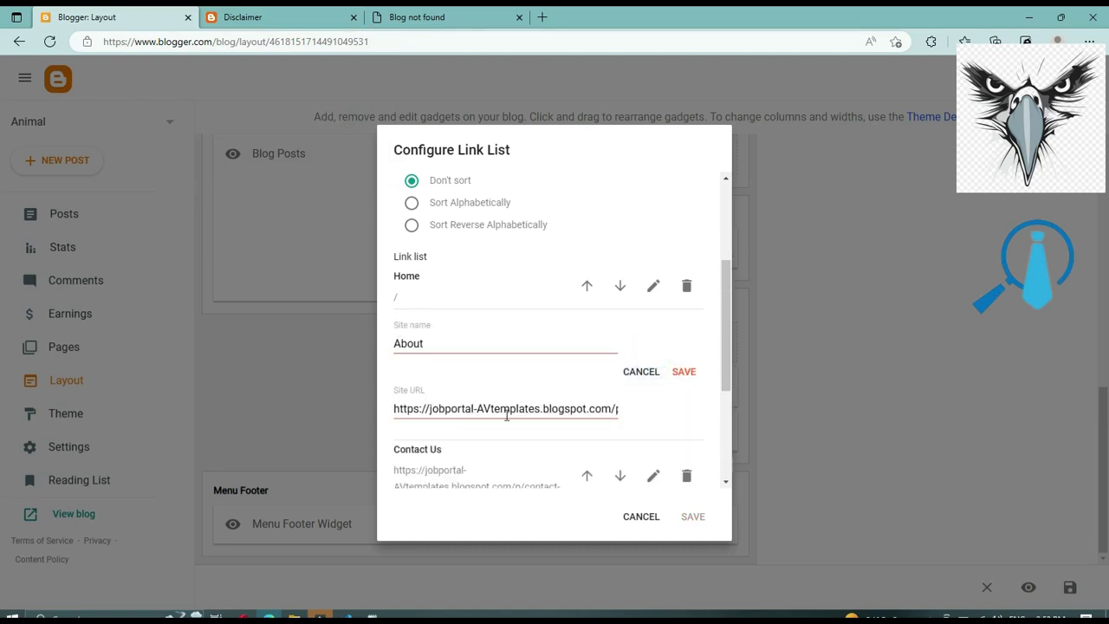
click(639, 515)
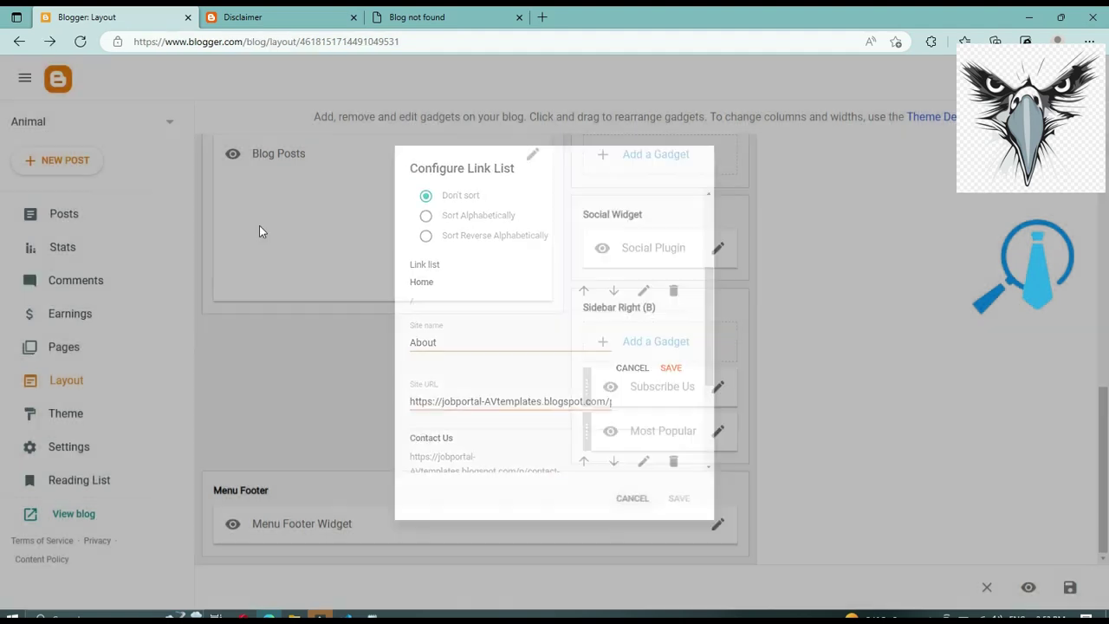
Step: Open the published Contact Us, About Us and Privacy Policy pages from the blog's page list for viewing
click(82, 346)
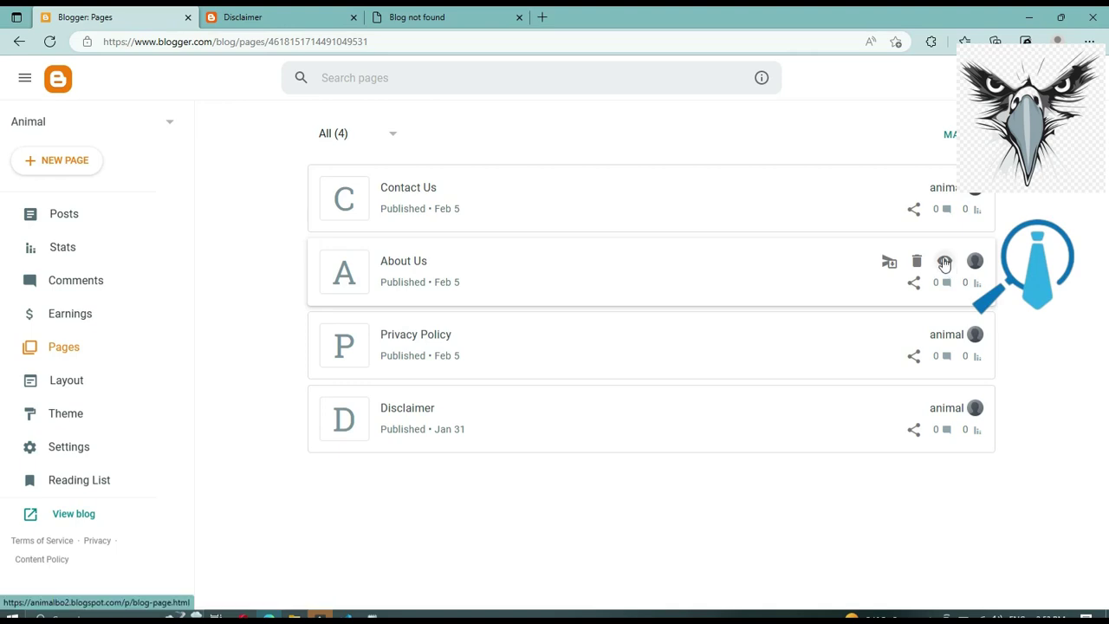
click(945, 189)
click(118, 18)
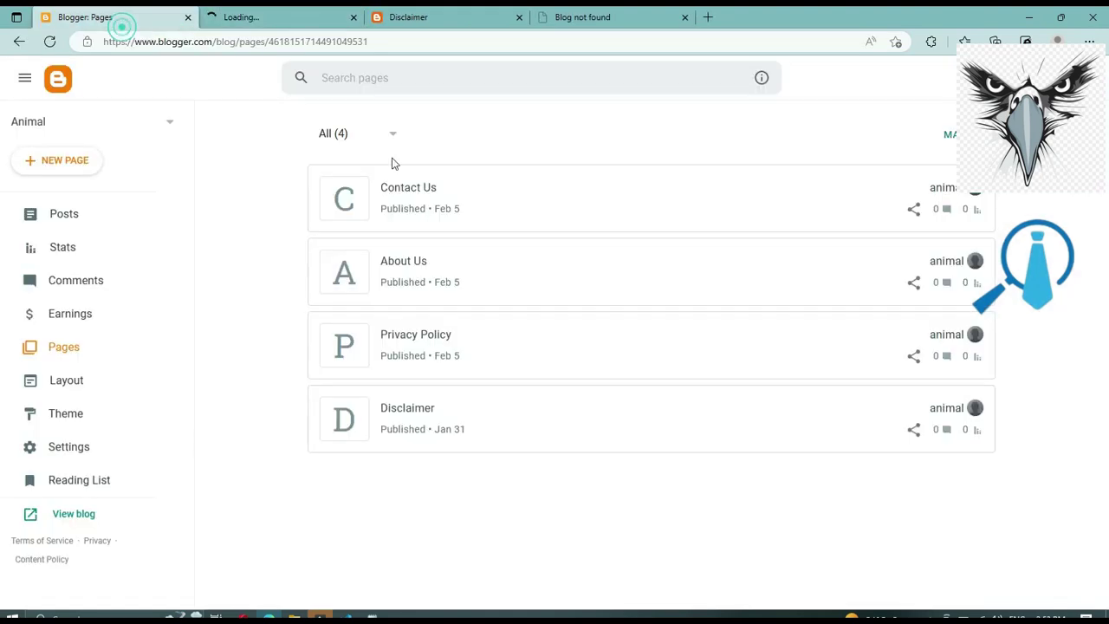
click(943, 262)
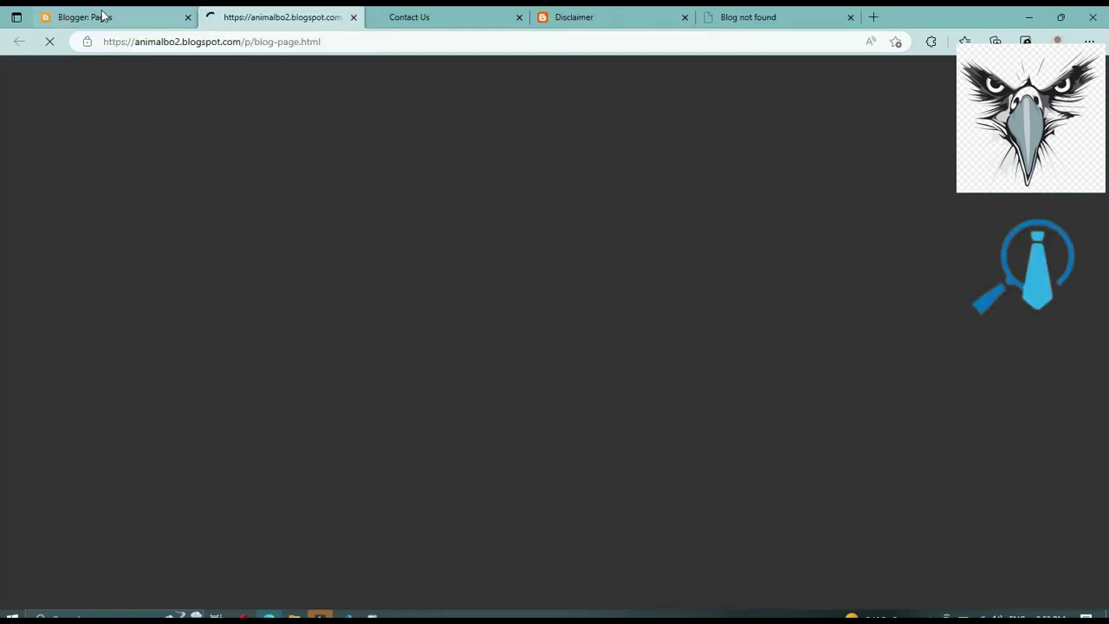
click(100, 17)
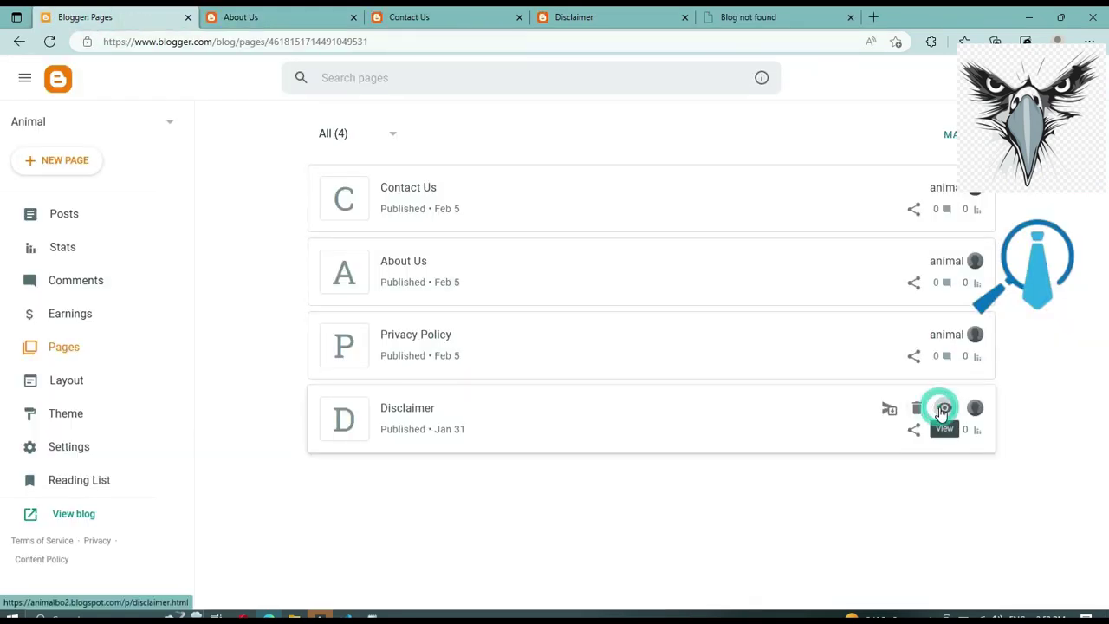
click(945, 336)
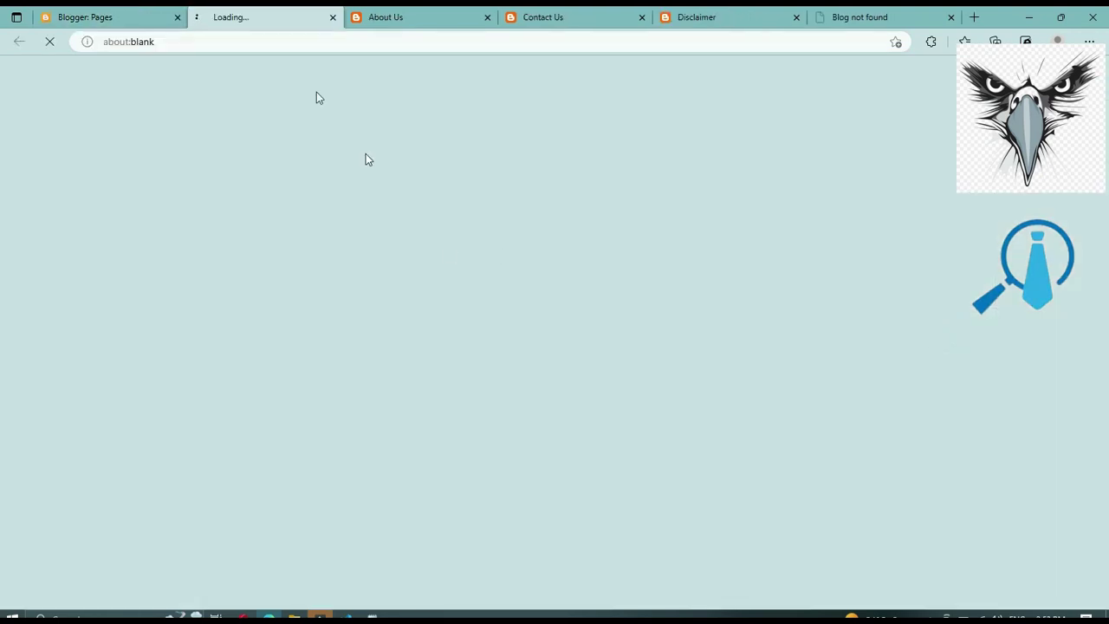
Step: Return to the blog layout and open the Menu Footer Widget's link list for configuration
click(121, 19)
click(69, 380)
scroll(514, 454, down, 8)
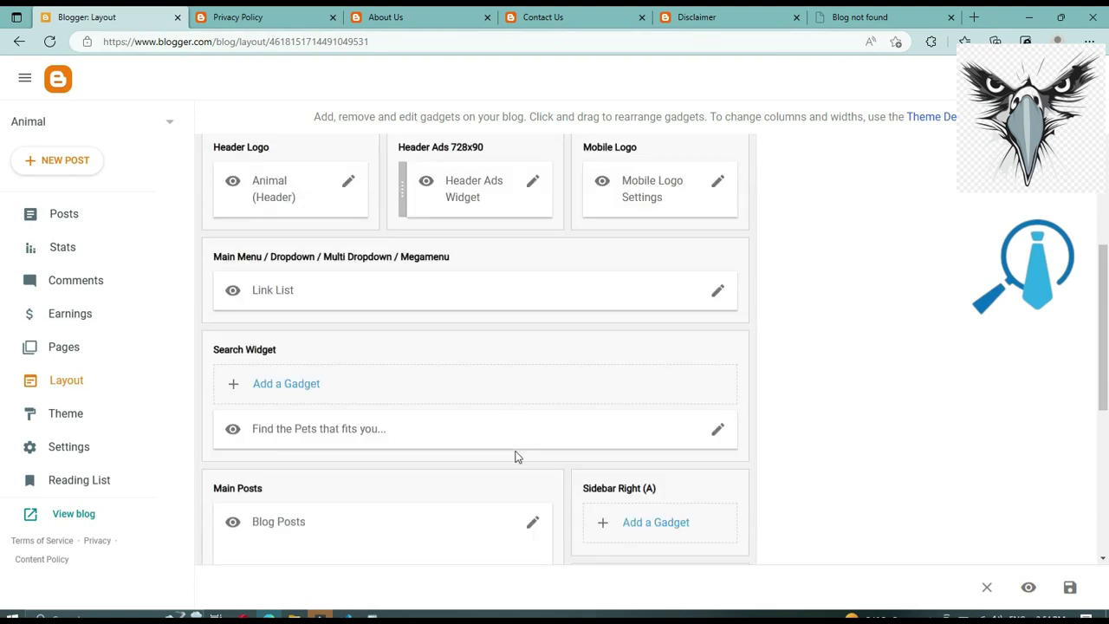
click(714, 524)
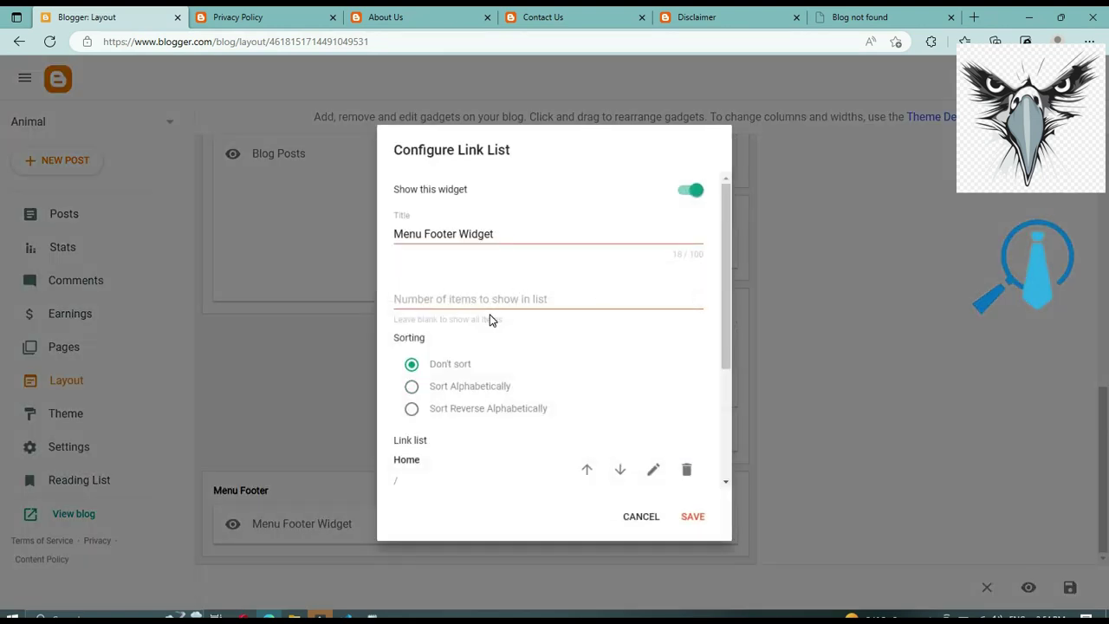
scroll(490, 320, down, 4)
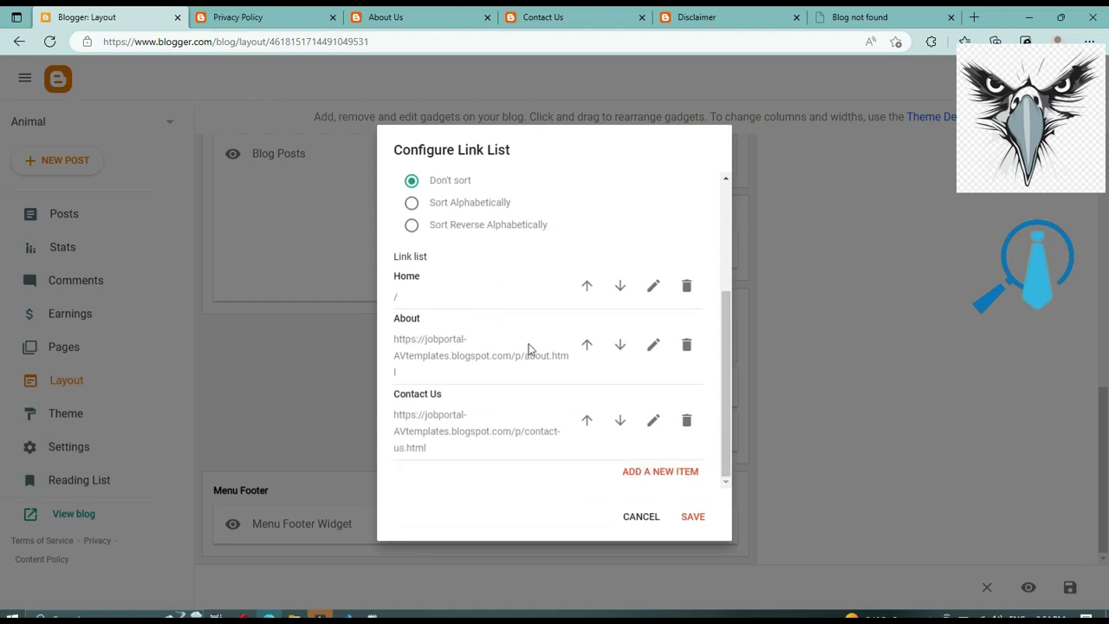
click(654, 345)
click(408, 344)
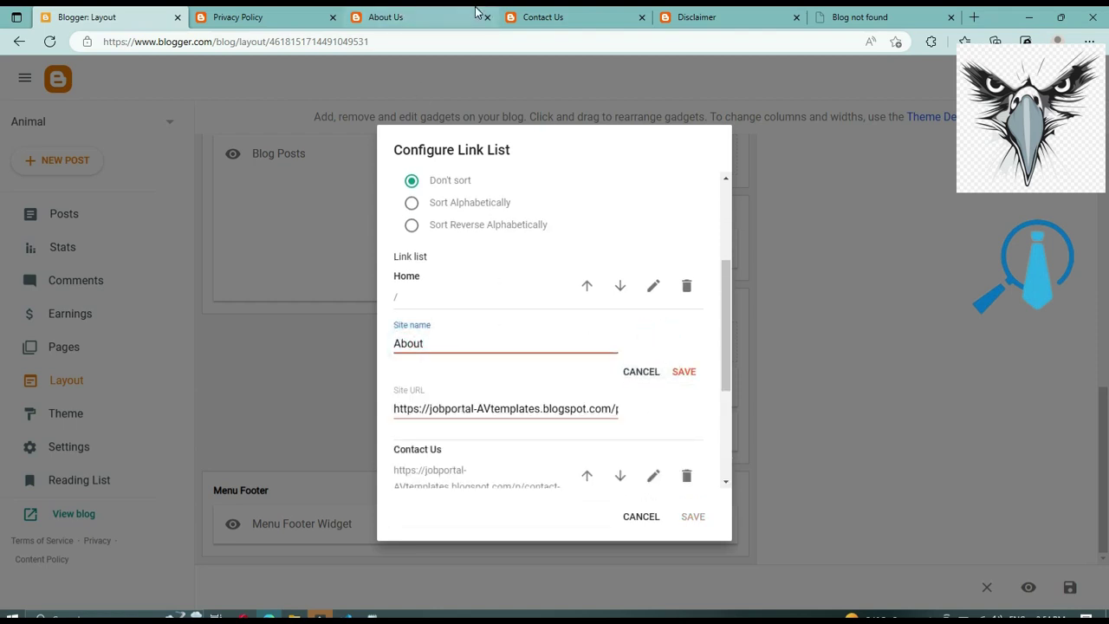
click(405, 17)
click(367, 44)
key(ctrl+c)
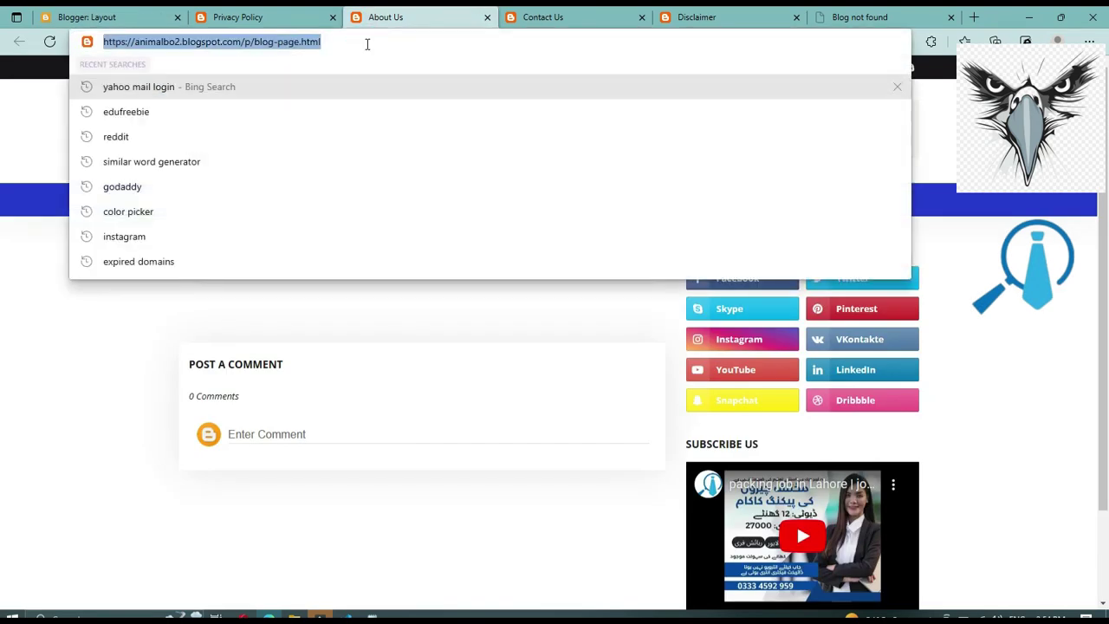
click(121, 18)
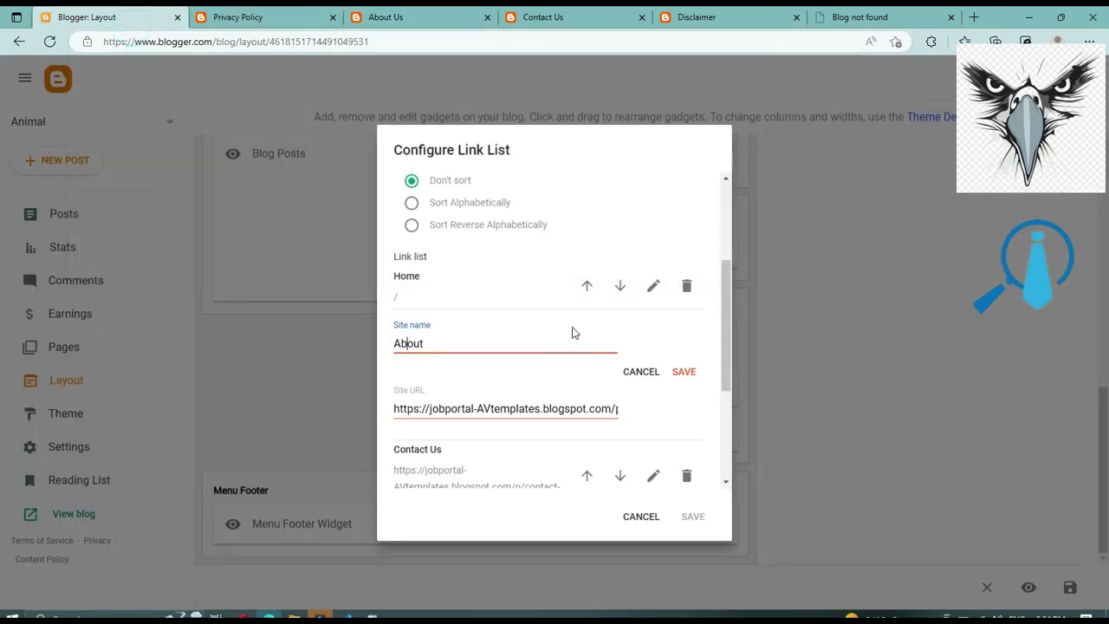
triple_click(521, 409)
key(ctrl+v)
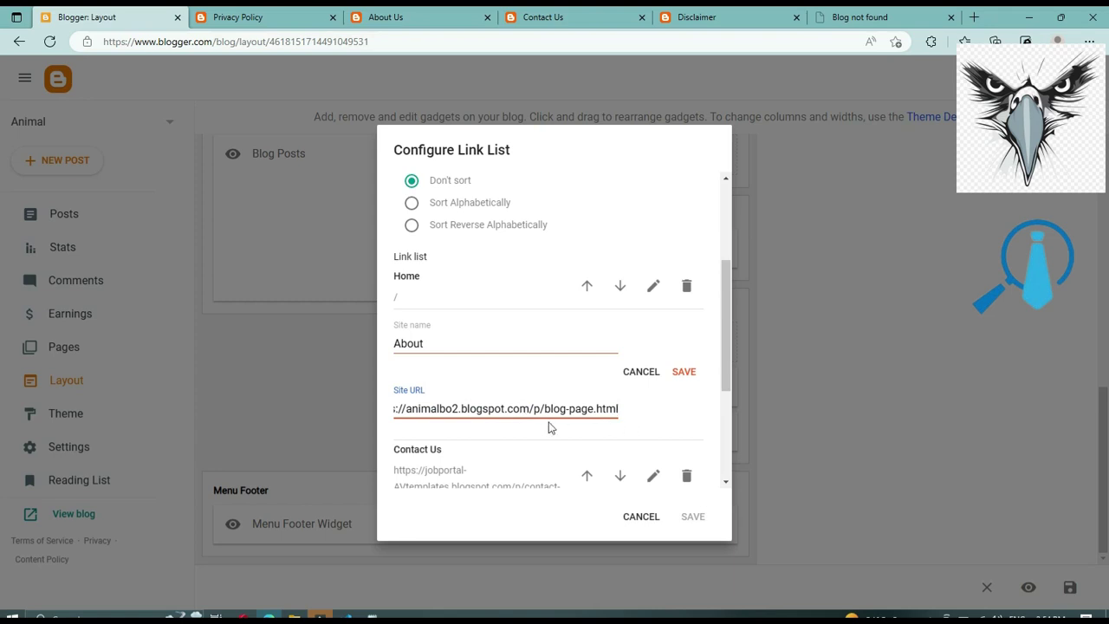
click(684, 372)
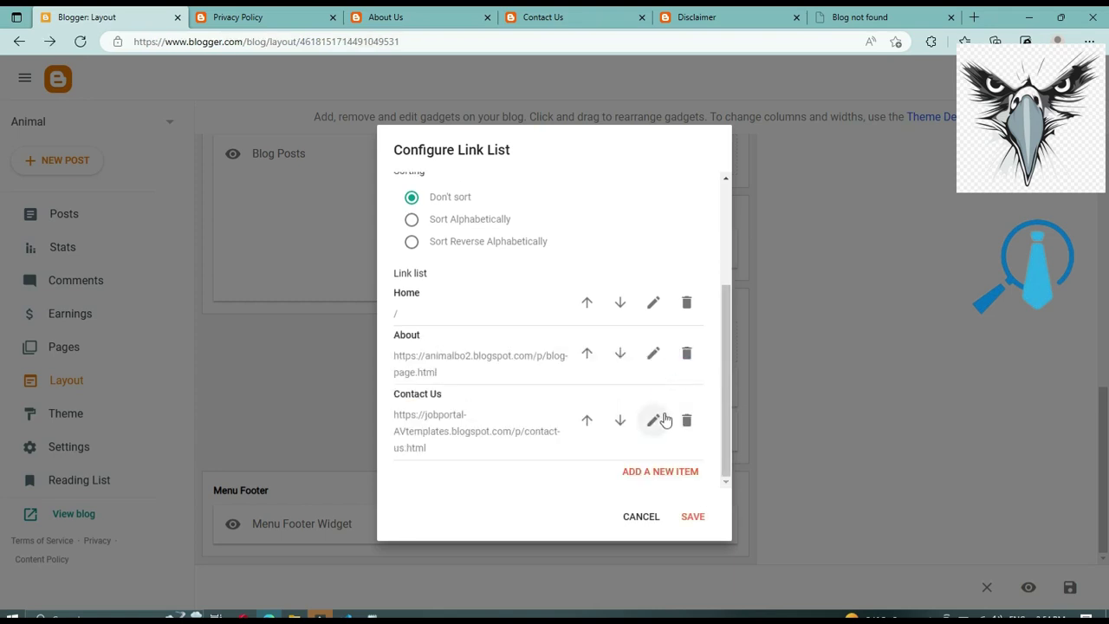
click(556, 23)
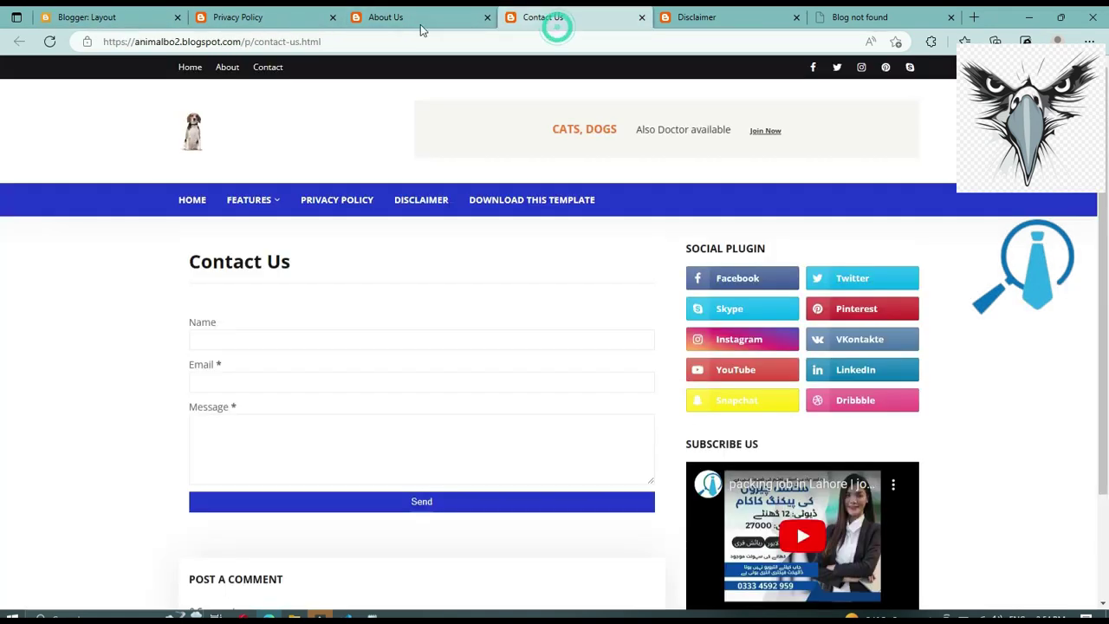
click(319, 41)
key(ctrl+c)
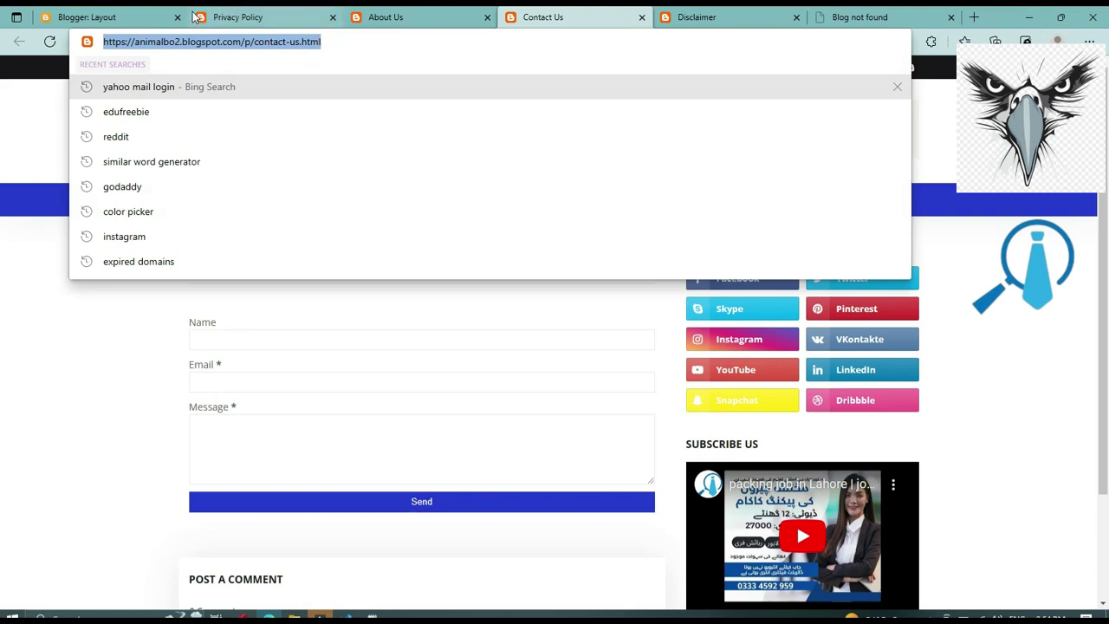
click(86, 16)
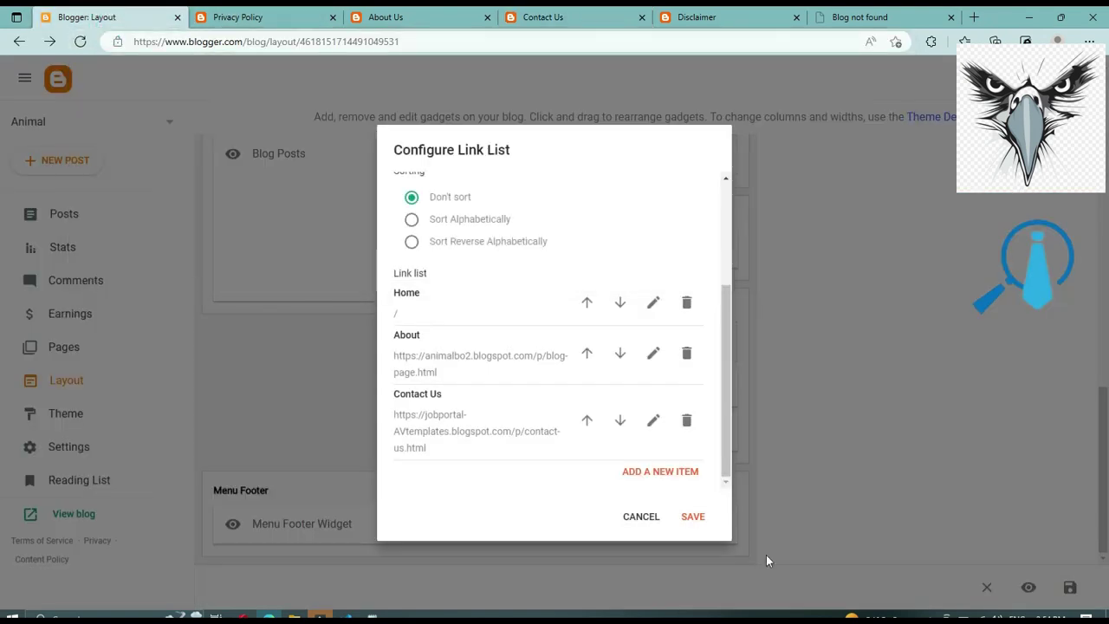
click(654, 420)
click(435, 485)
key(ctrl+a)
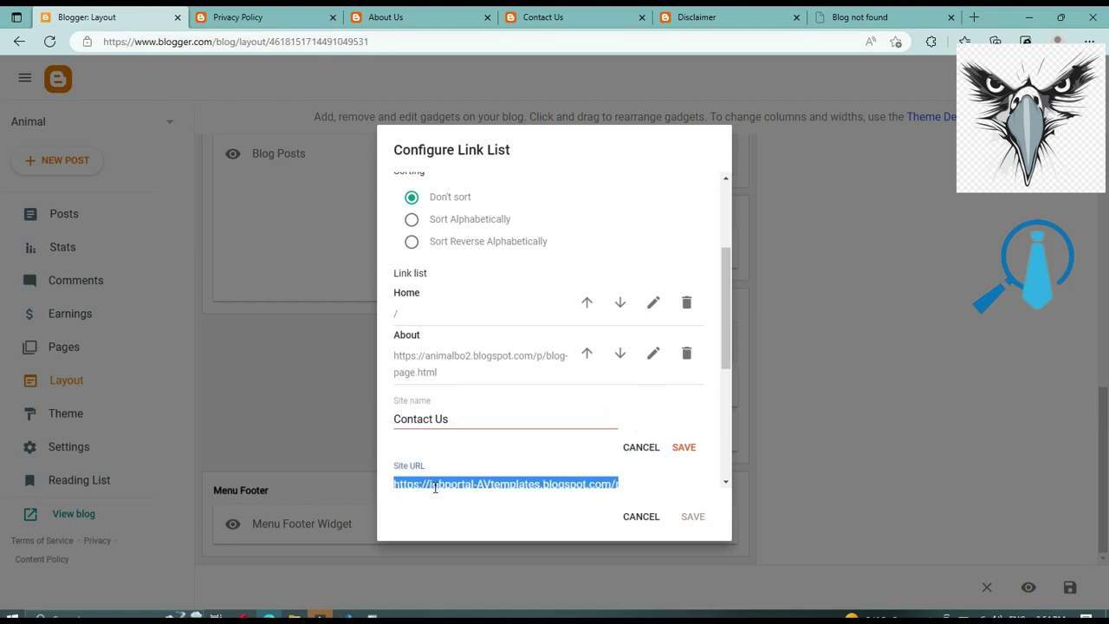
key(ctrl+v)
scroll(554, 409, down, 2)
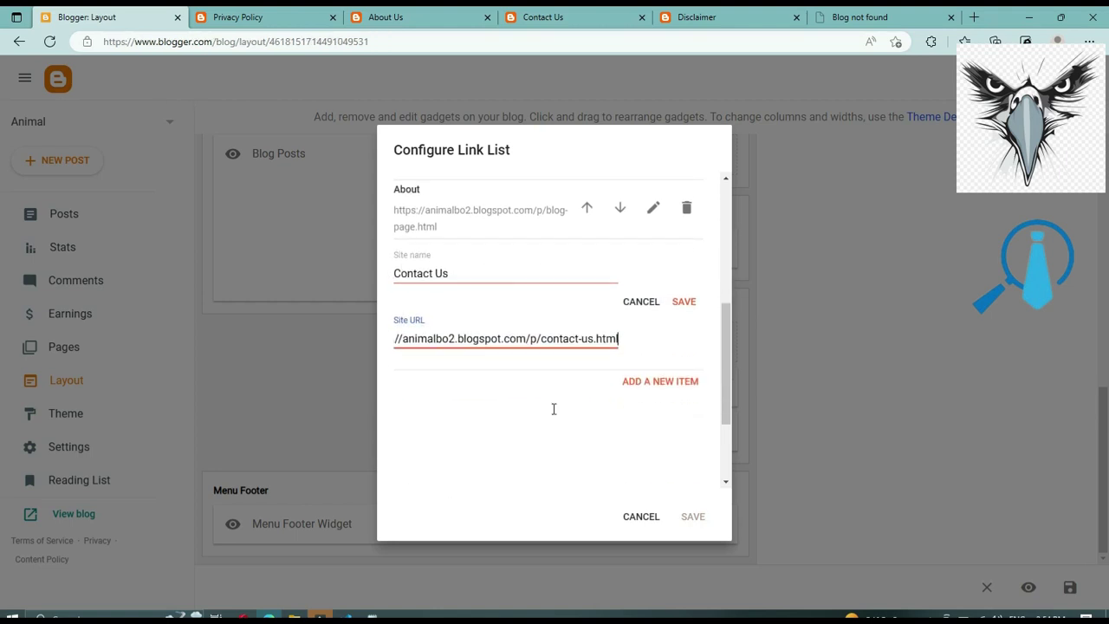
click(693, 309)
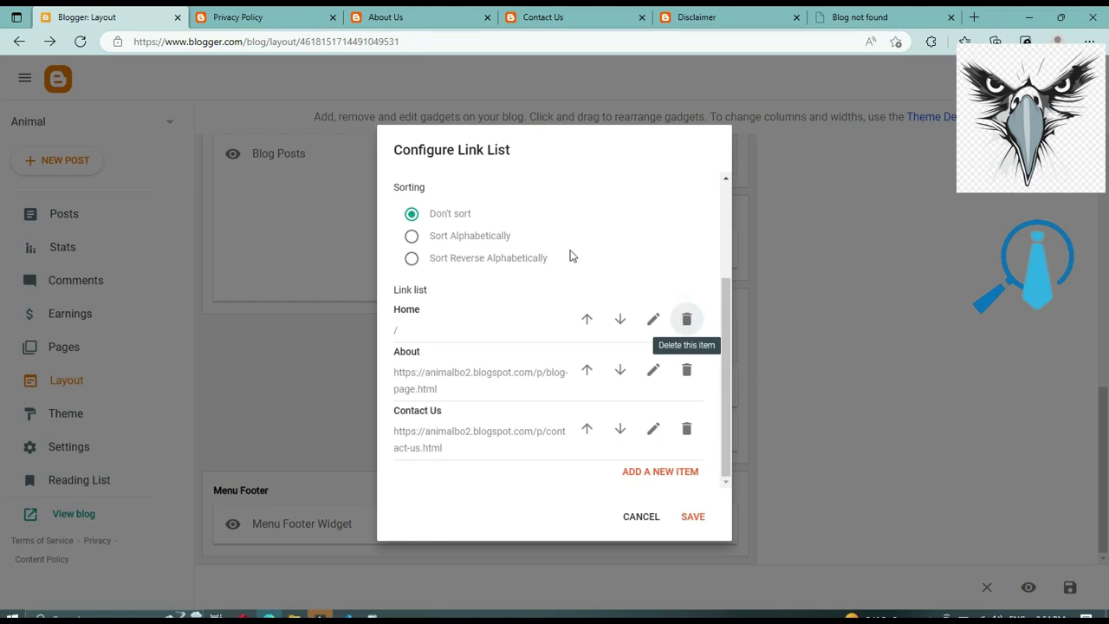
click(260, 17)
click(240, 43)
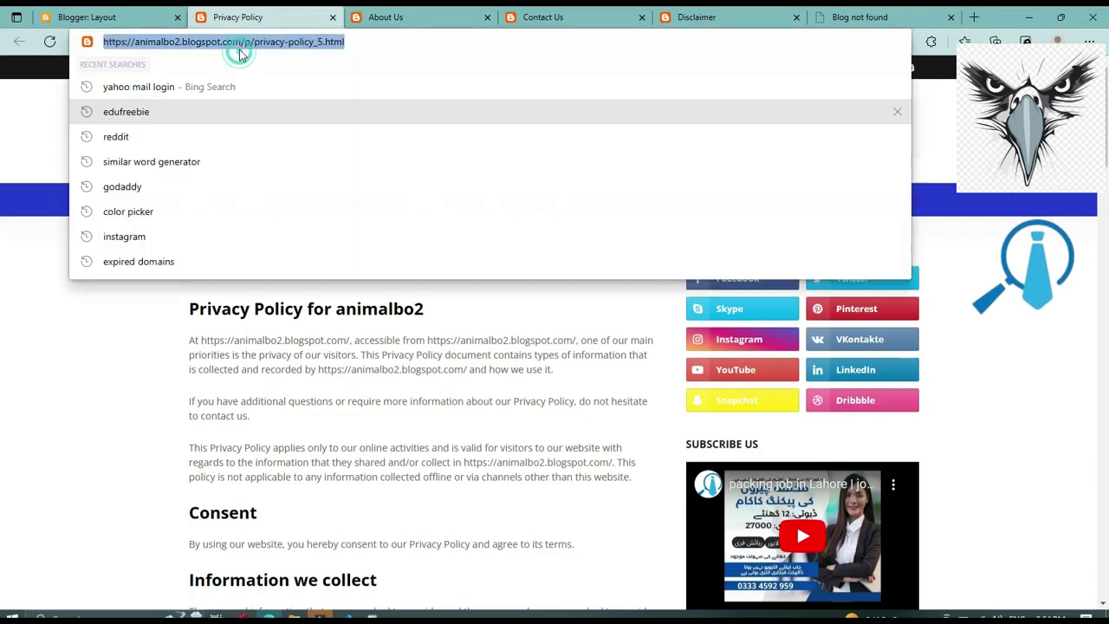
click(100, 19)
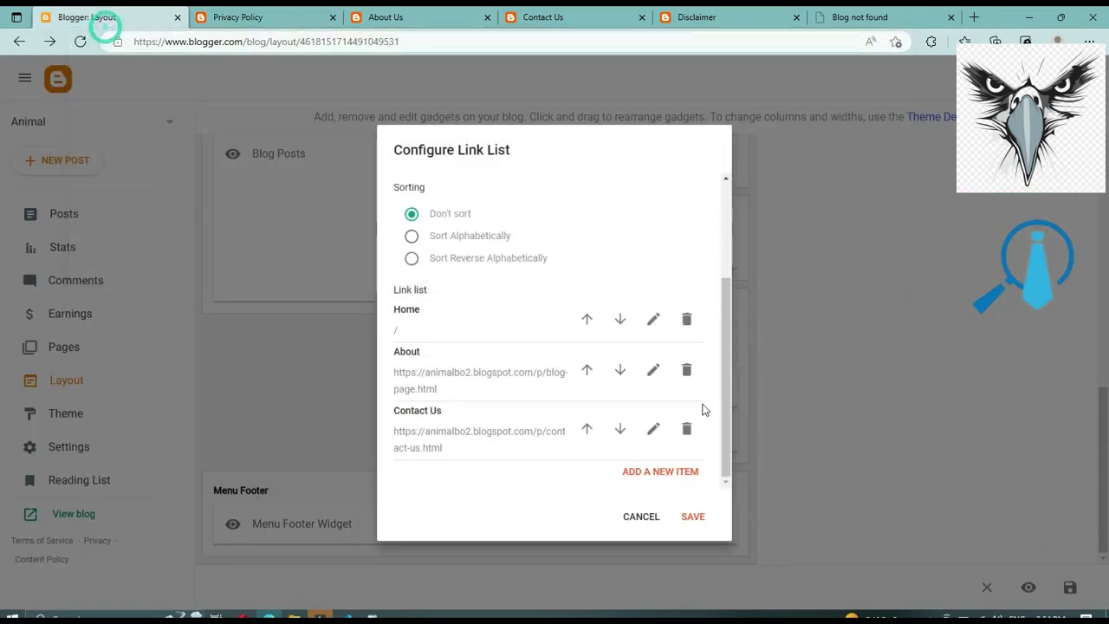
click(675, 475)
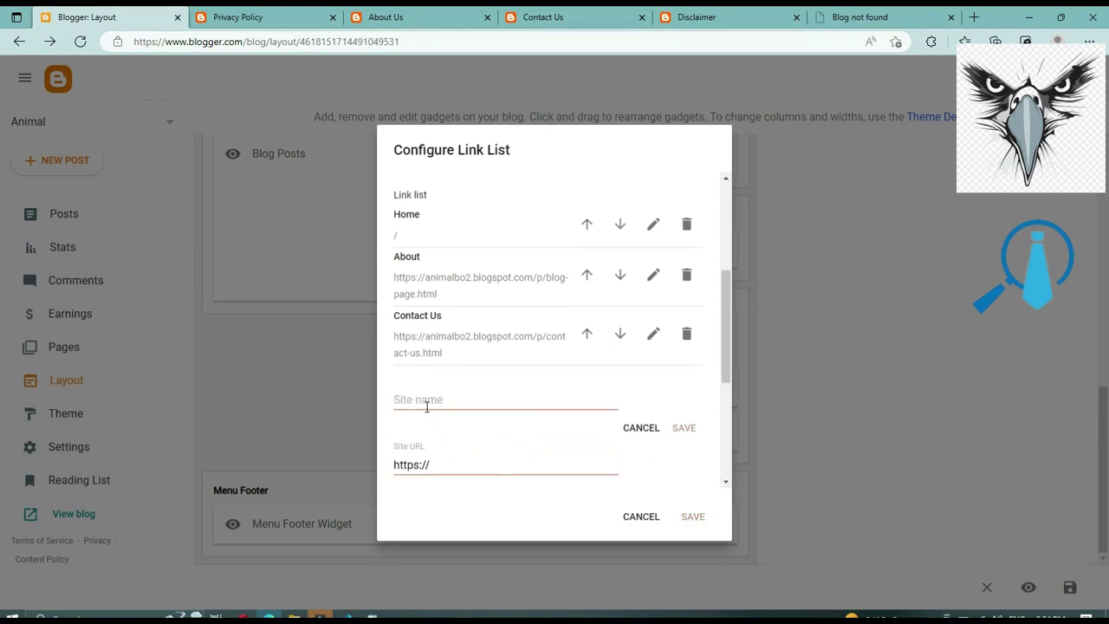
click(427, 403)
text(Privacy Policy)
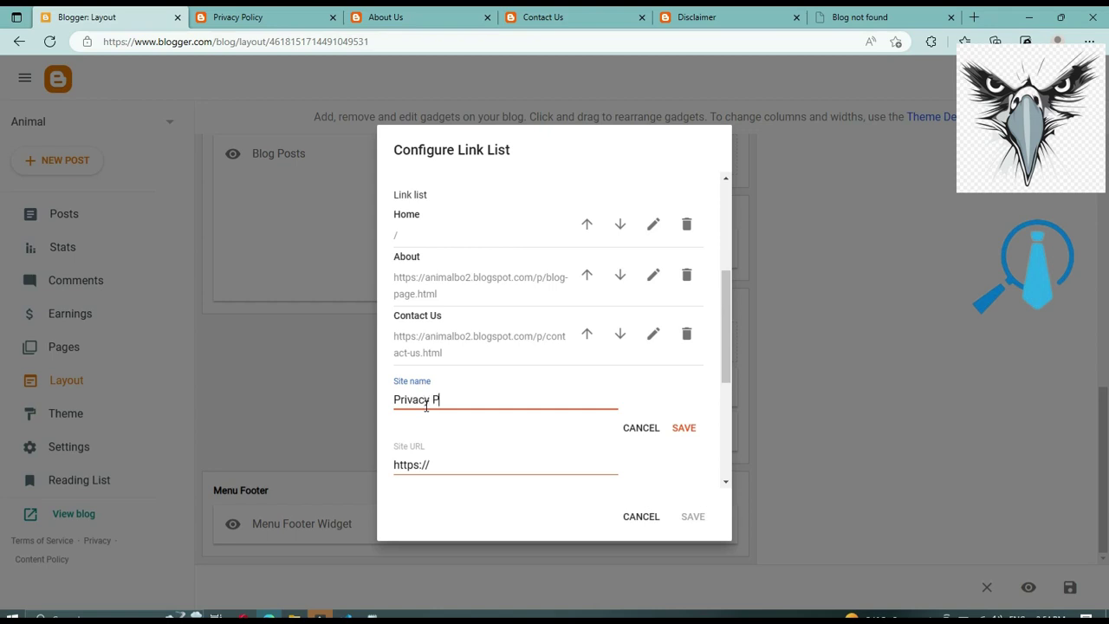
click(414, 466)
triple_click(414, 464)
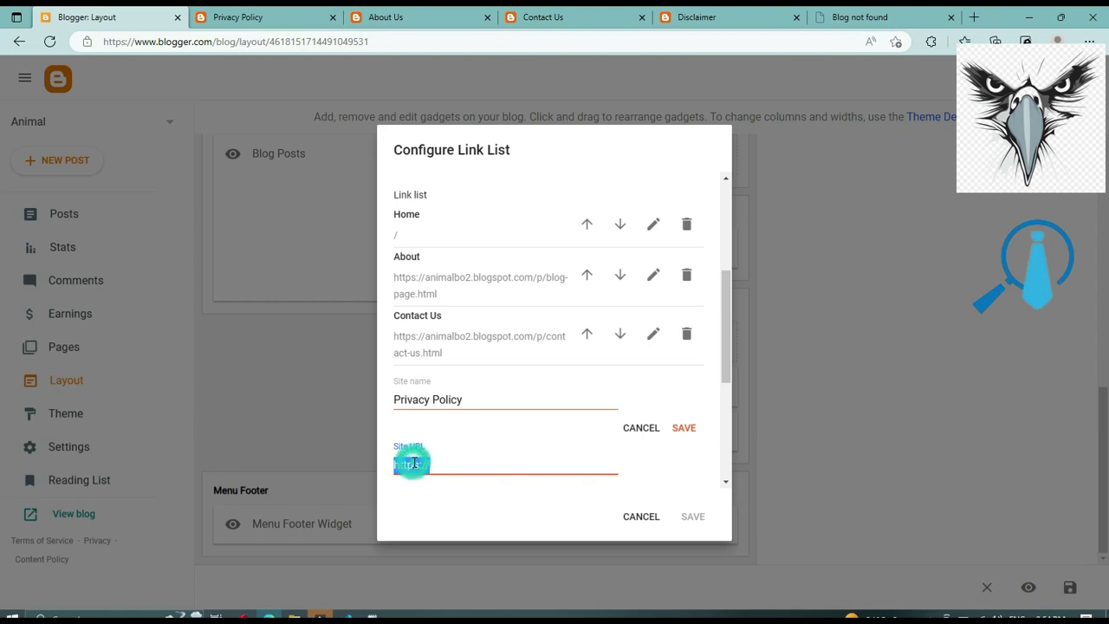
key(ctrl+v)
click(683, 427)
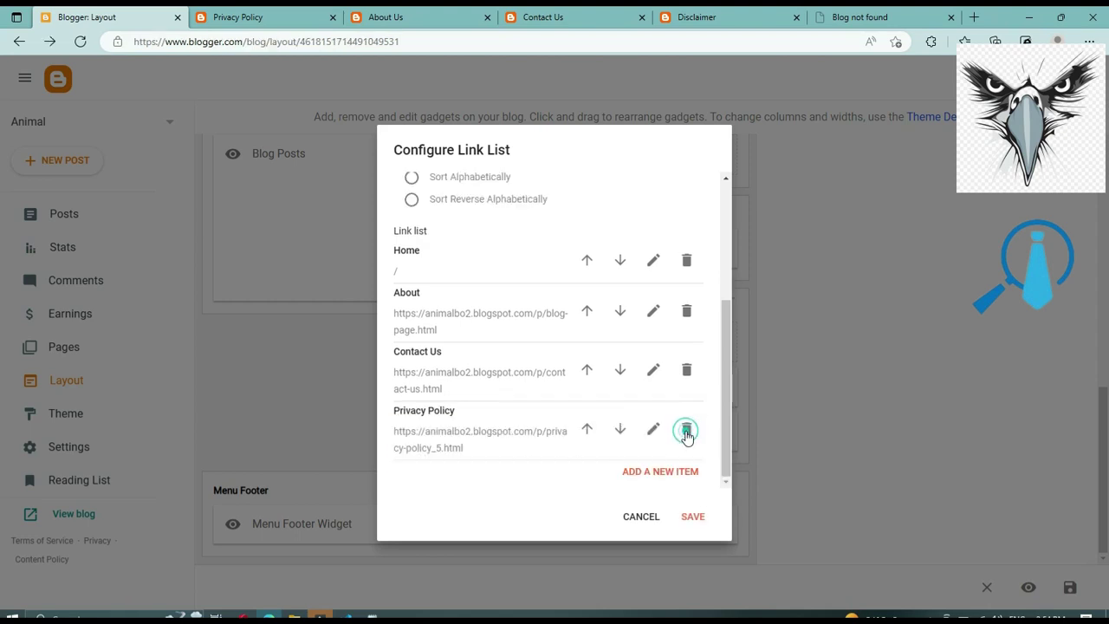
click(689, 470)
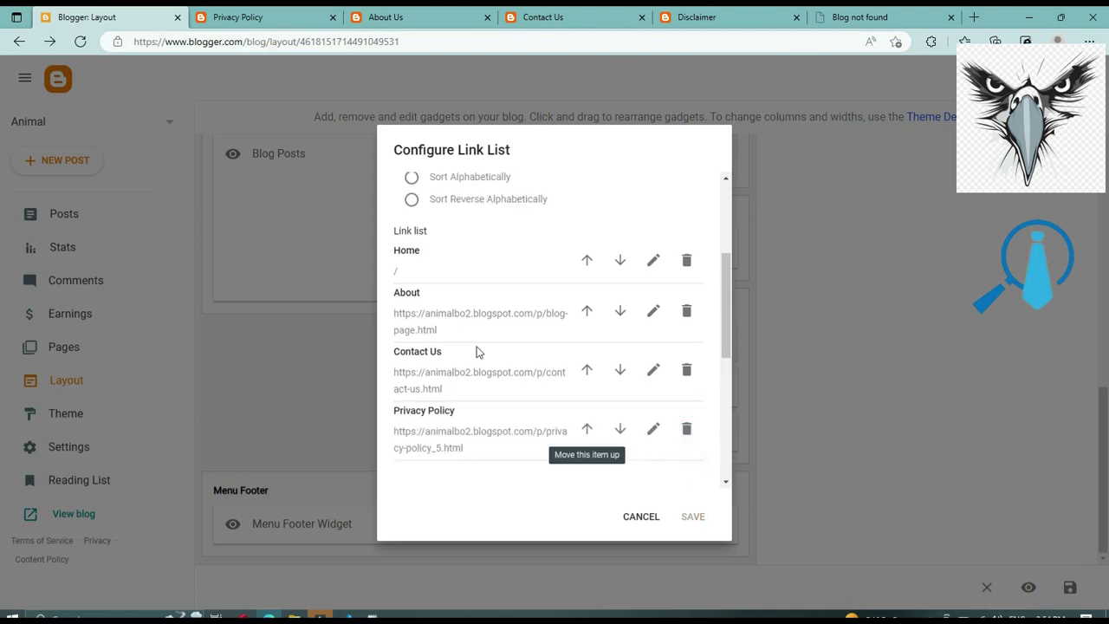
scroll(497, 275, down, 1)
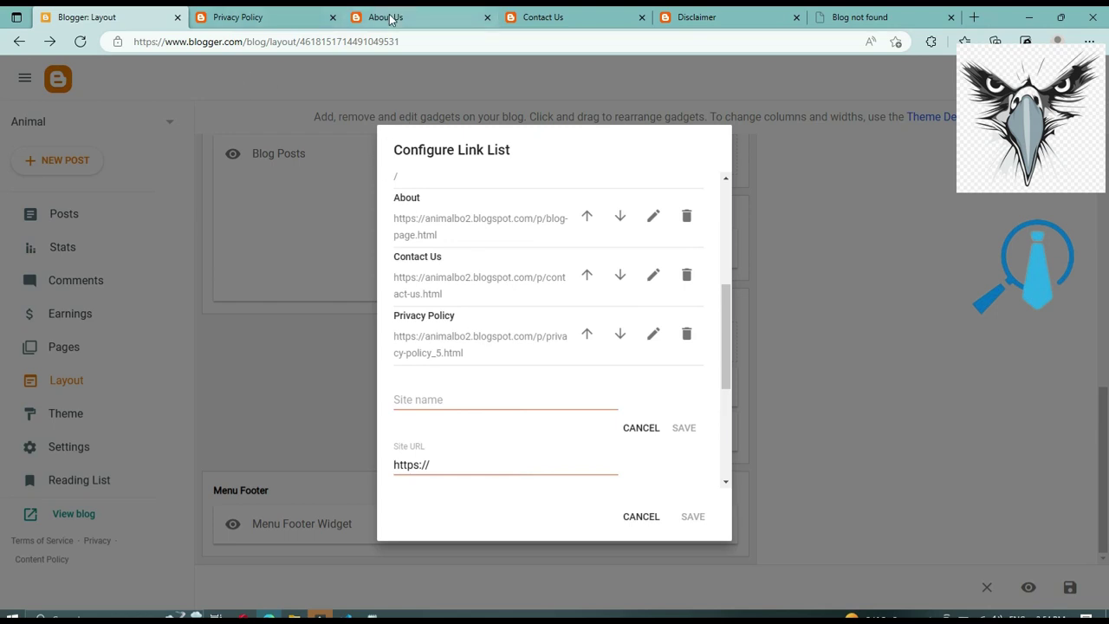
click(332, 18)
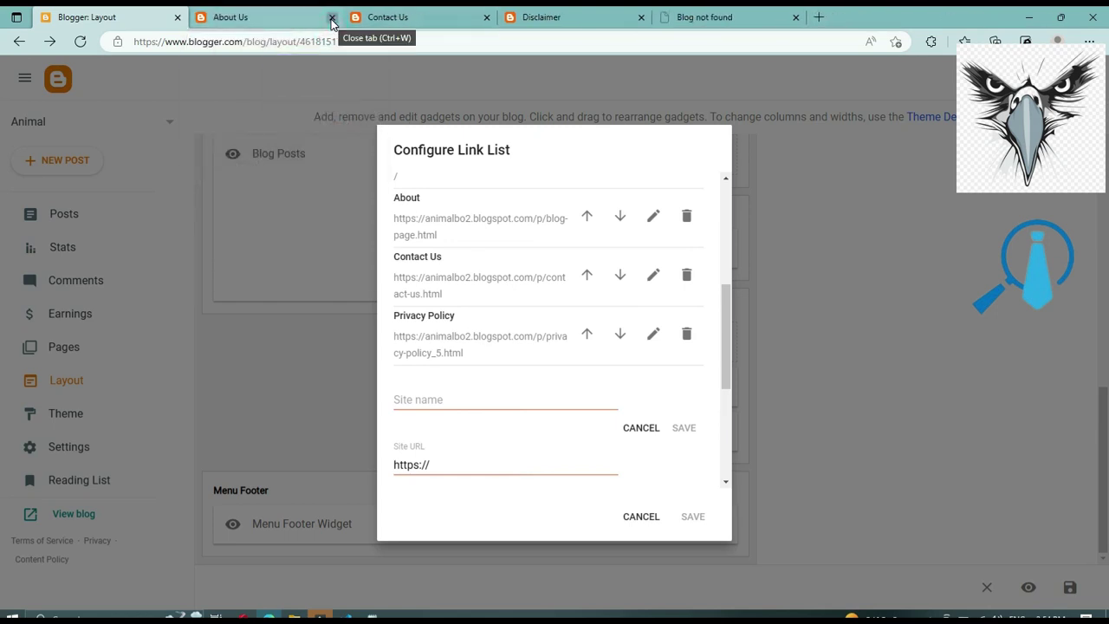
click(555, 20)
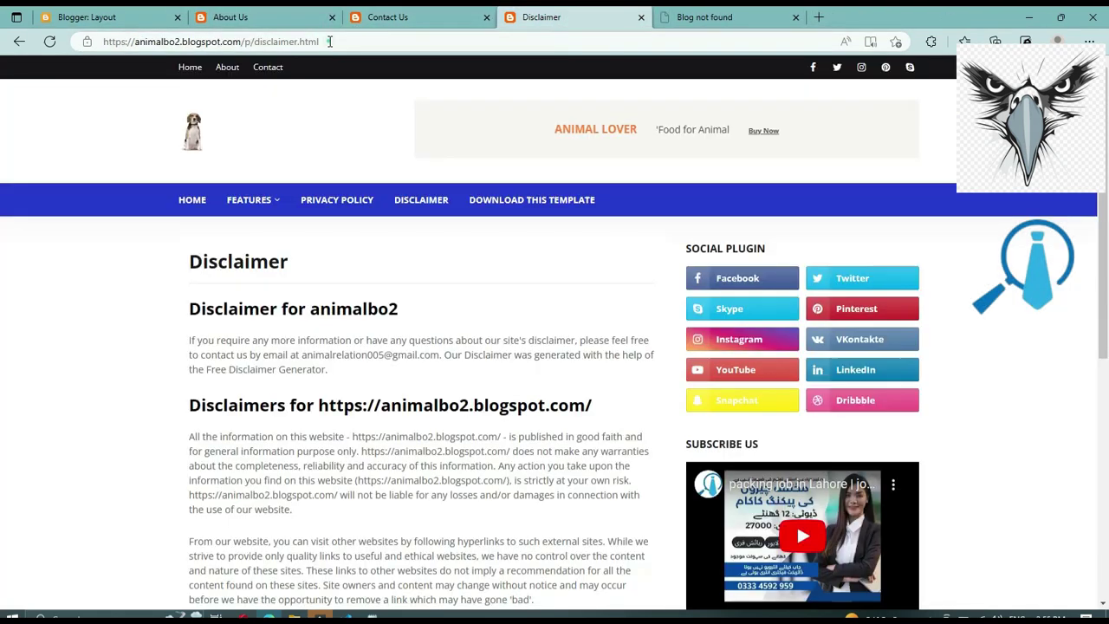
click(329, 41)
key(ctrl+c)
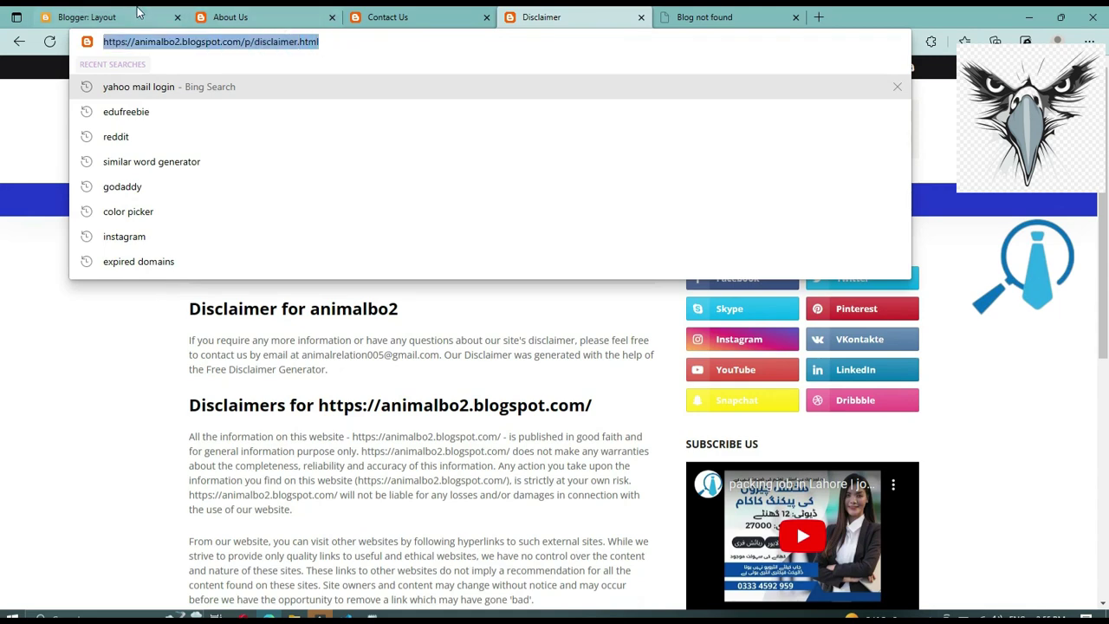
click(104, 17)
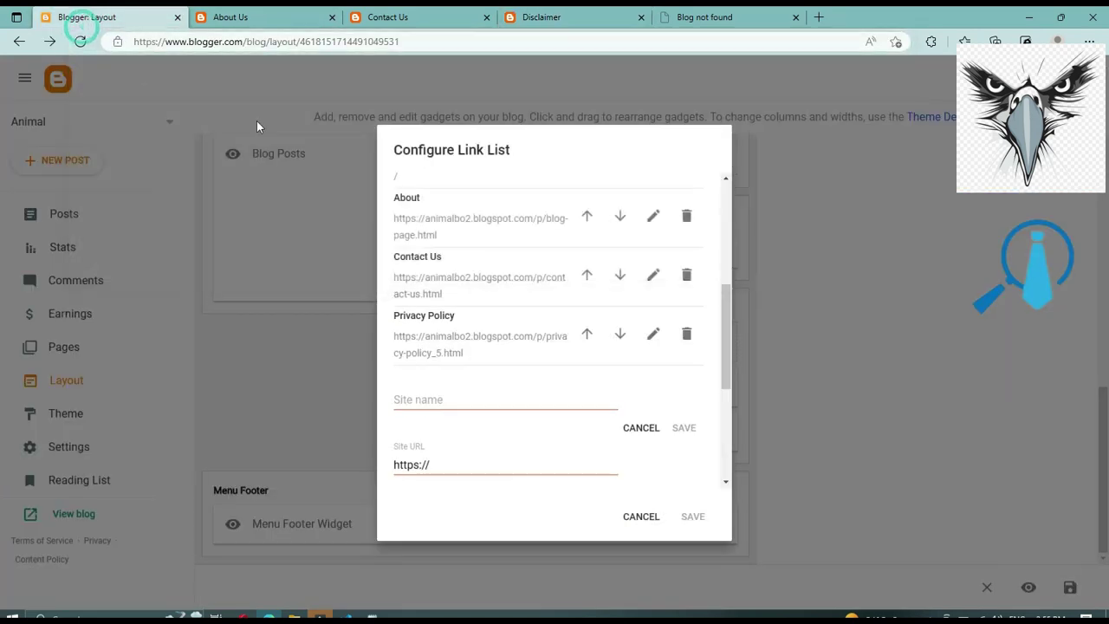
double_click(433, 464)
key(ctrl+v)
click(414, 400)
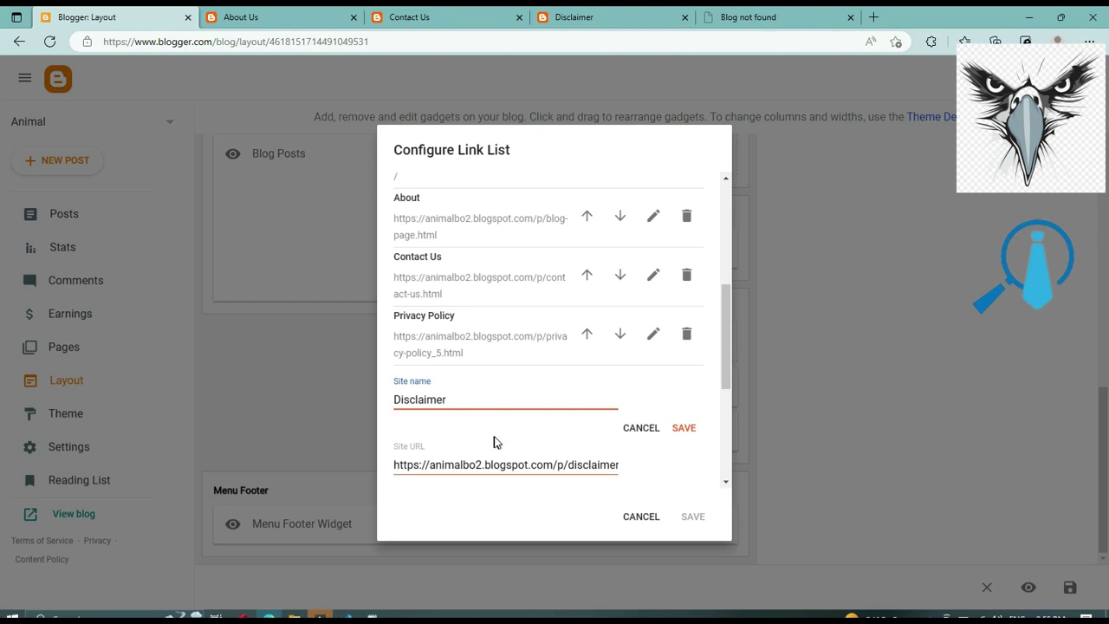
click(682, 428)
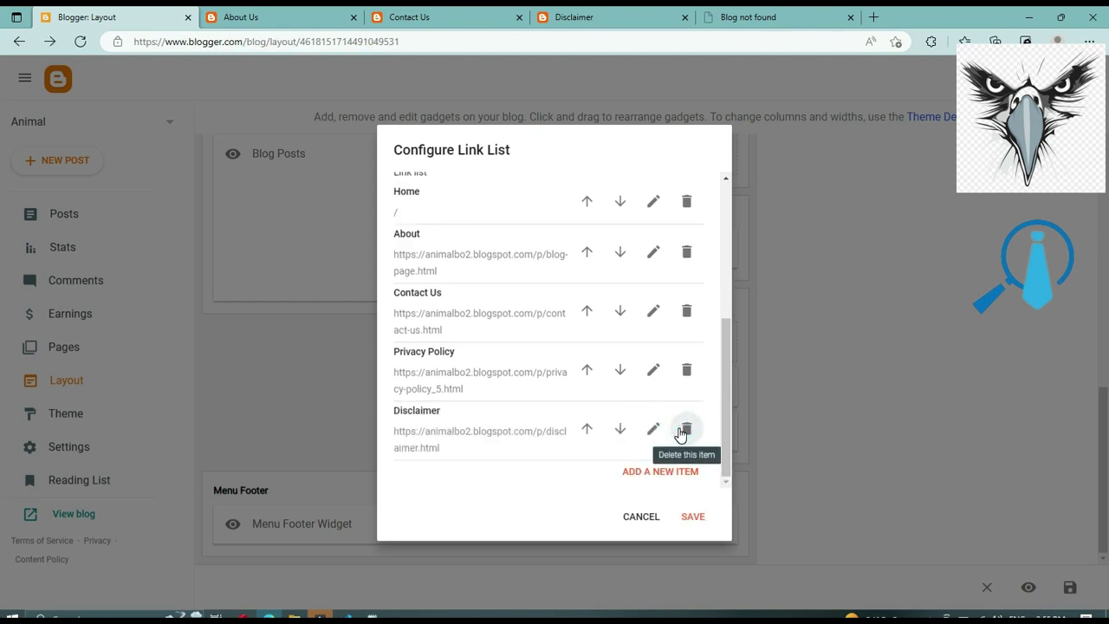
Step: Save the Menu Footer Widget's link list and save the blog layout
scroll(563, 347, up, 2)
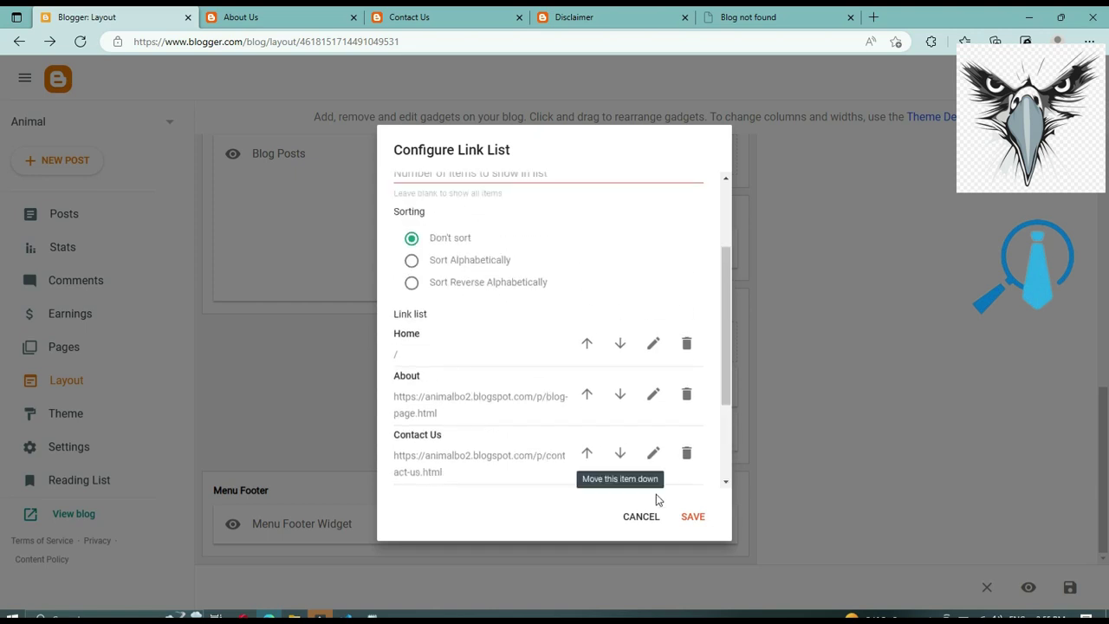
click(704, 518)
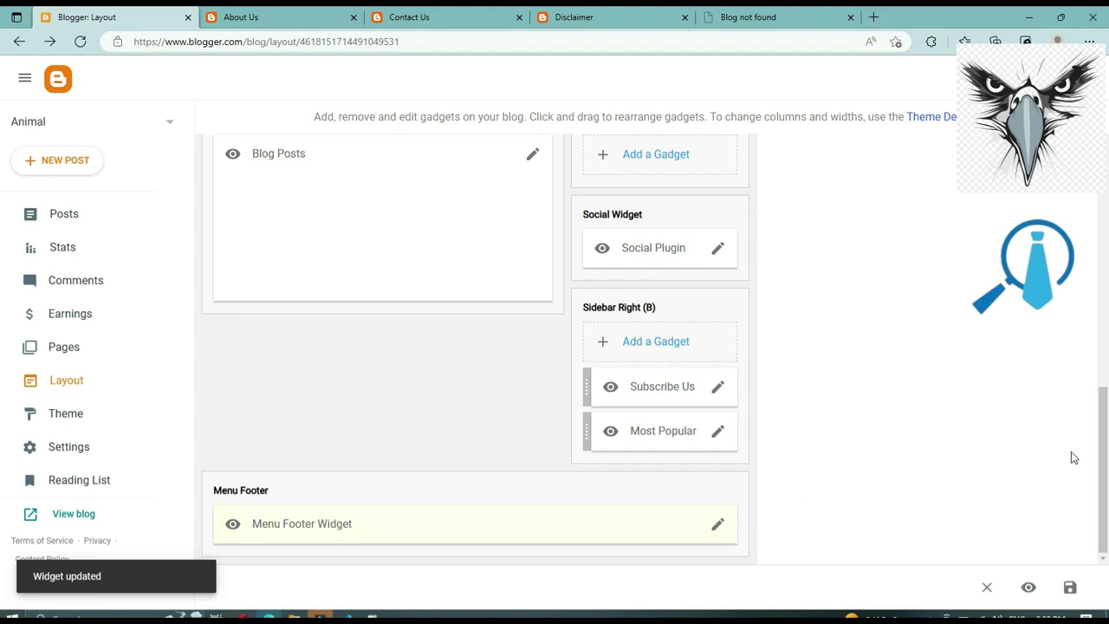
click(1070, 587)
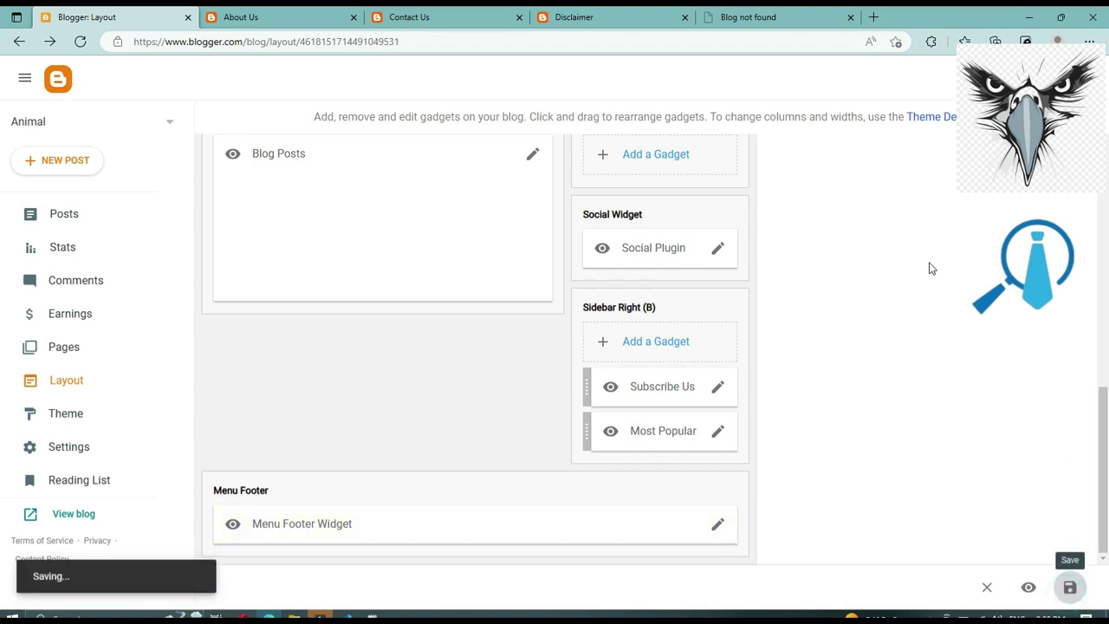
Step: Close the open About Us, Contact Us and Blog not found pages, keeping the Disclaimer page and the layout
click(354, 18)
click(354, 18)
click(446, 17)
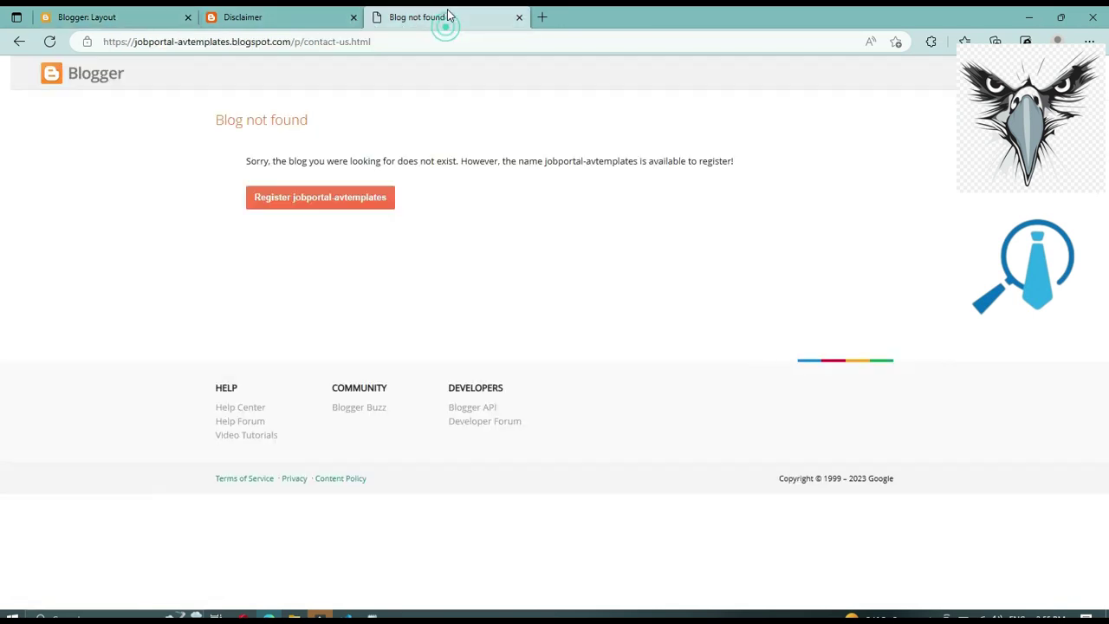
click(49, 41)
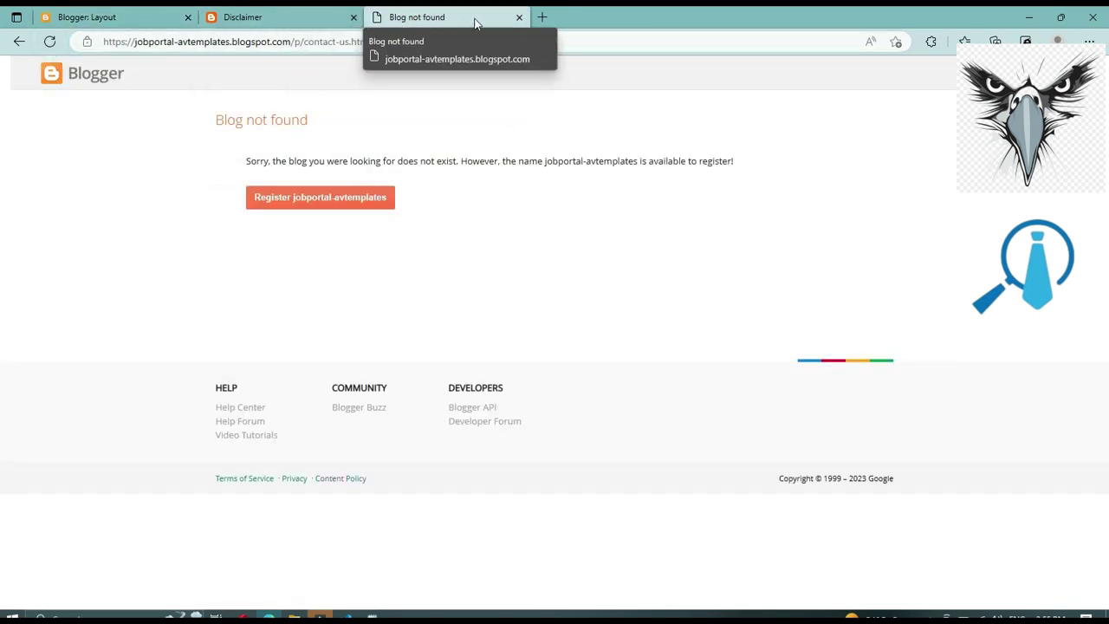
click(519, 18)
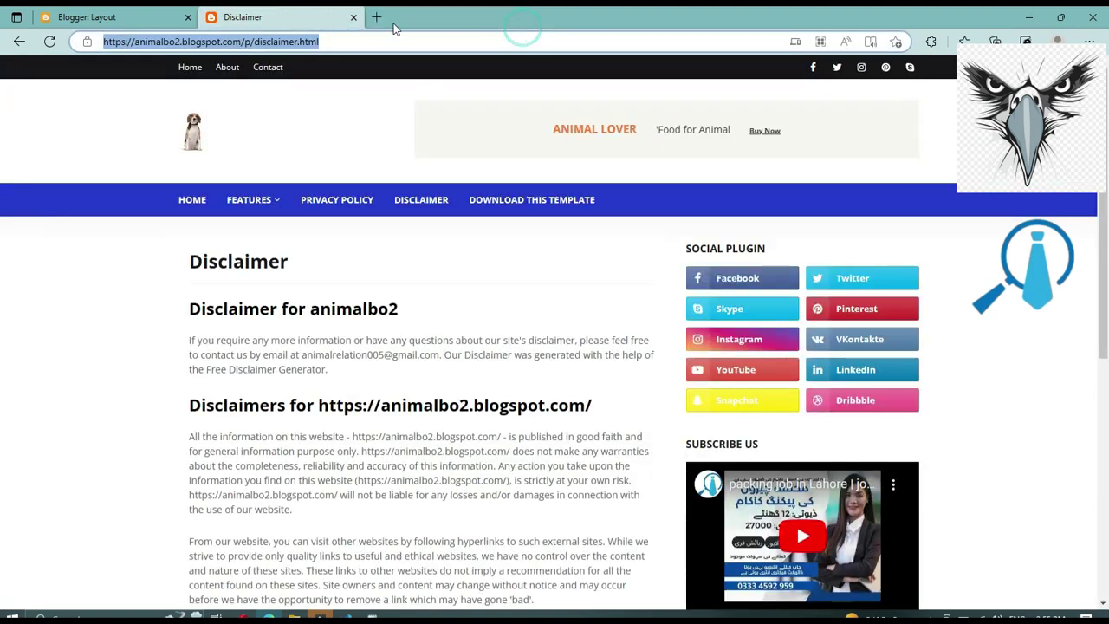
Step: Go to the published blog's home page and examine the footer's menu links and credit text
click(202, 71)
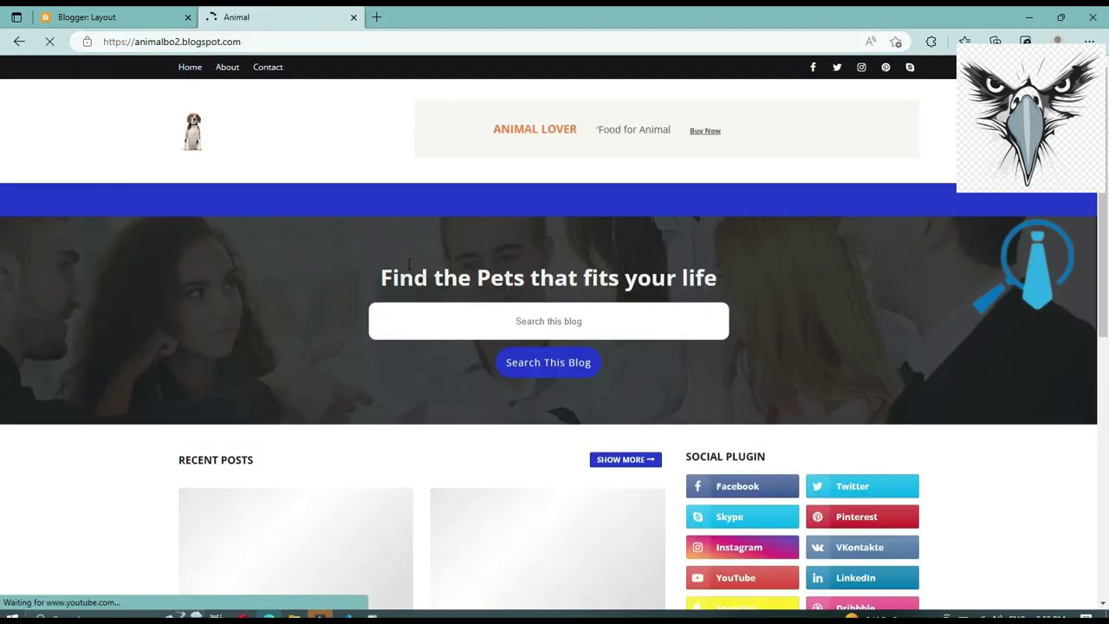
scroll(409, 267, down, 3)
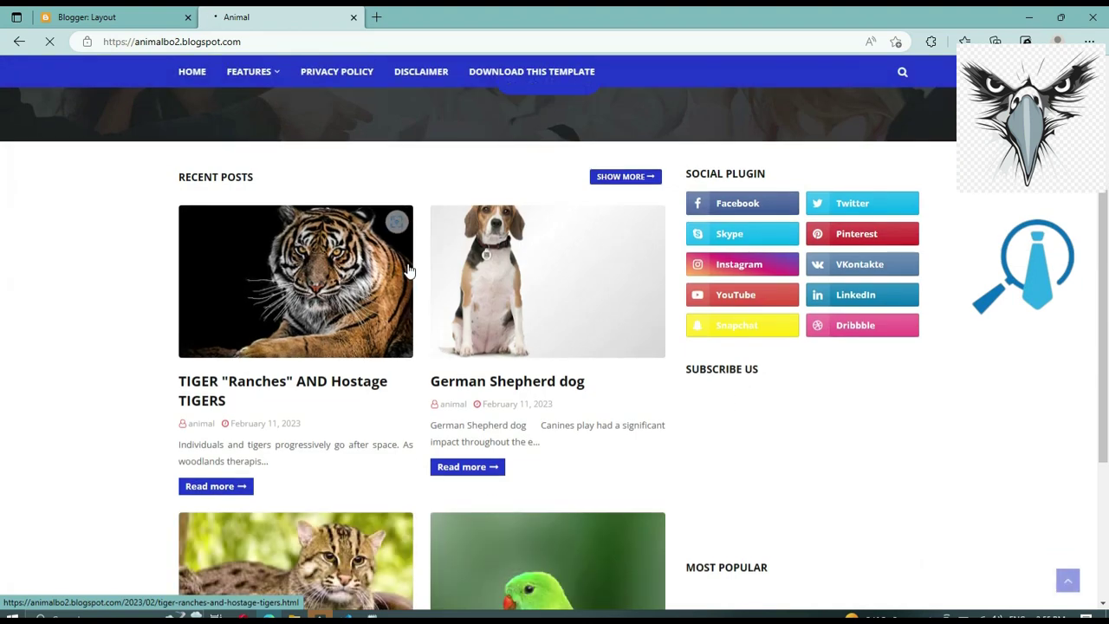
scroll(409, 271, down, 3)
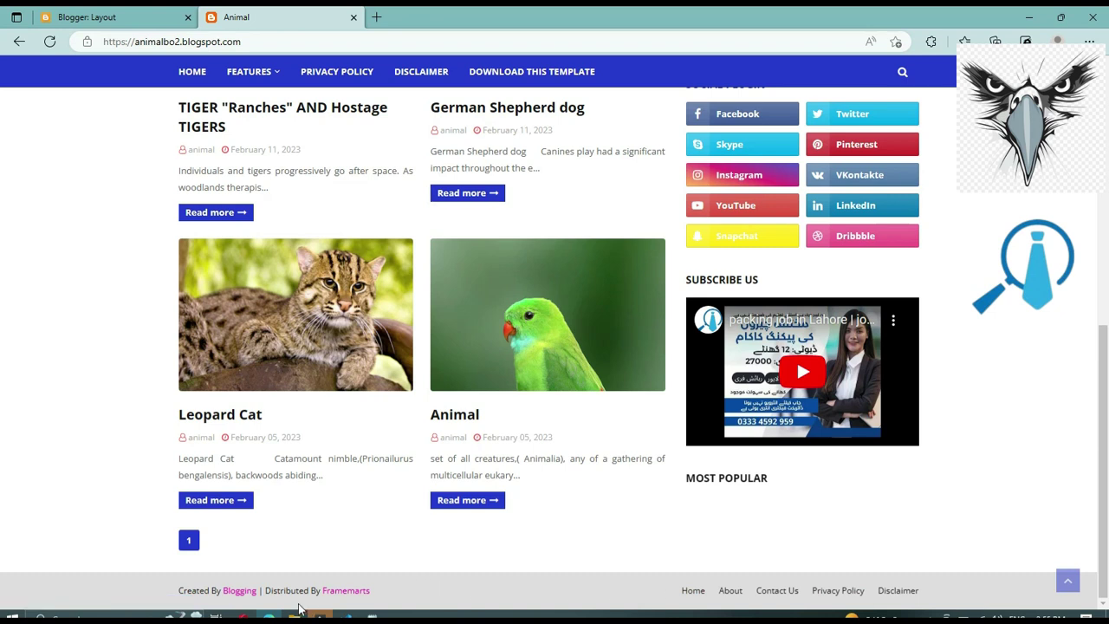
double_click(182, 592)
click(49, 42)
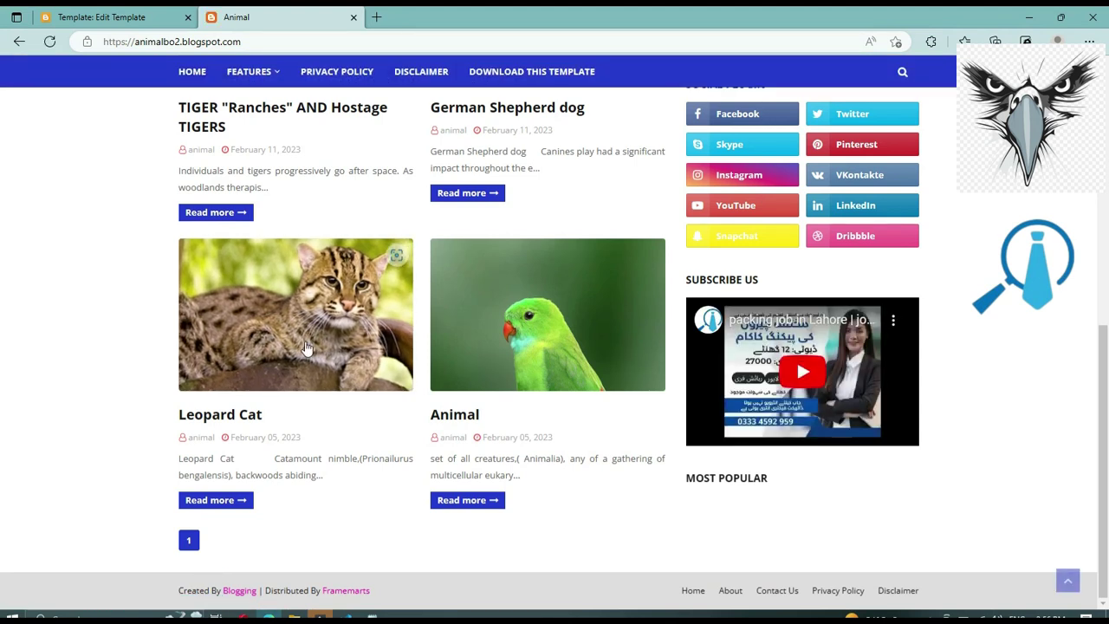
click(151, 43)
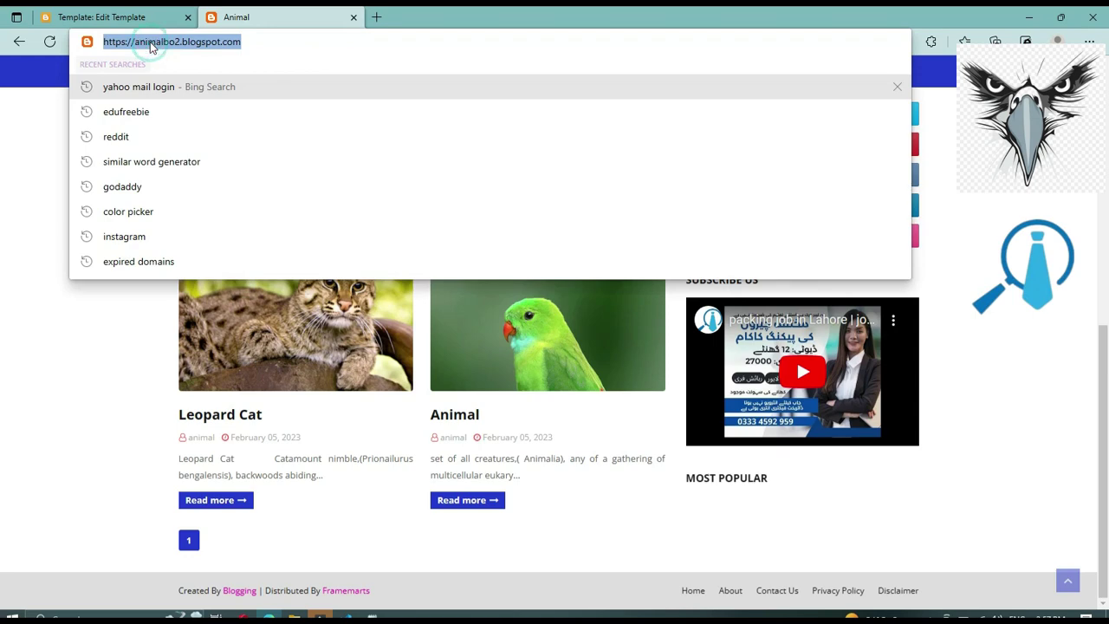
key(Return)
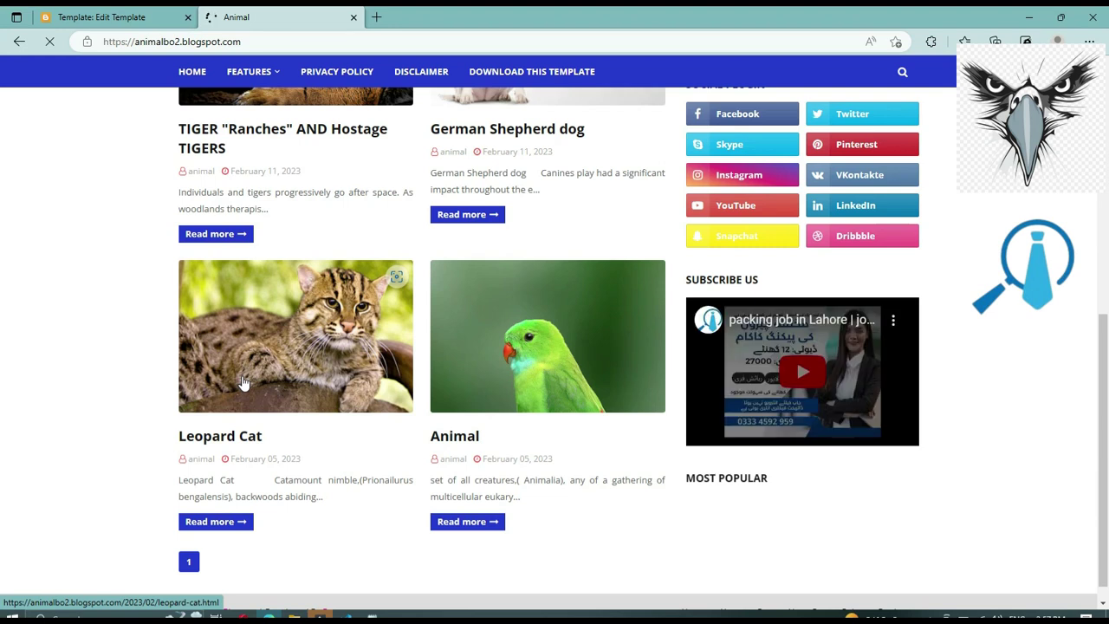
scroll(243, 382, down, 1)
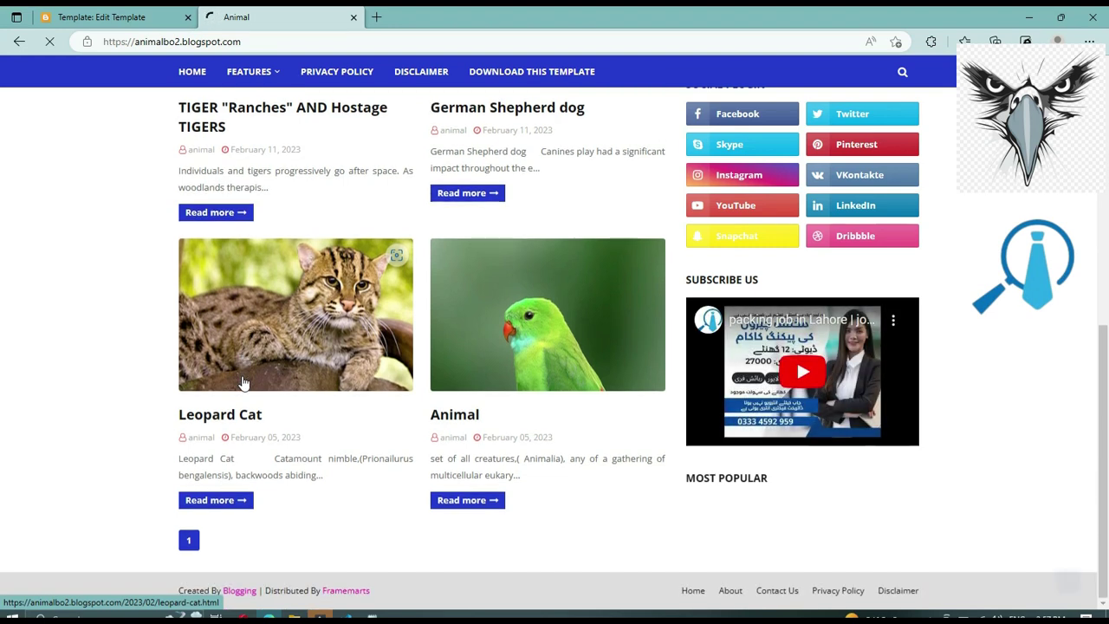